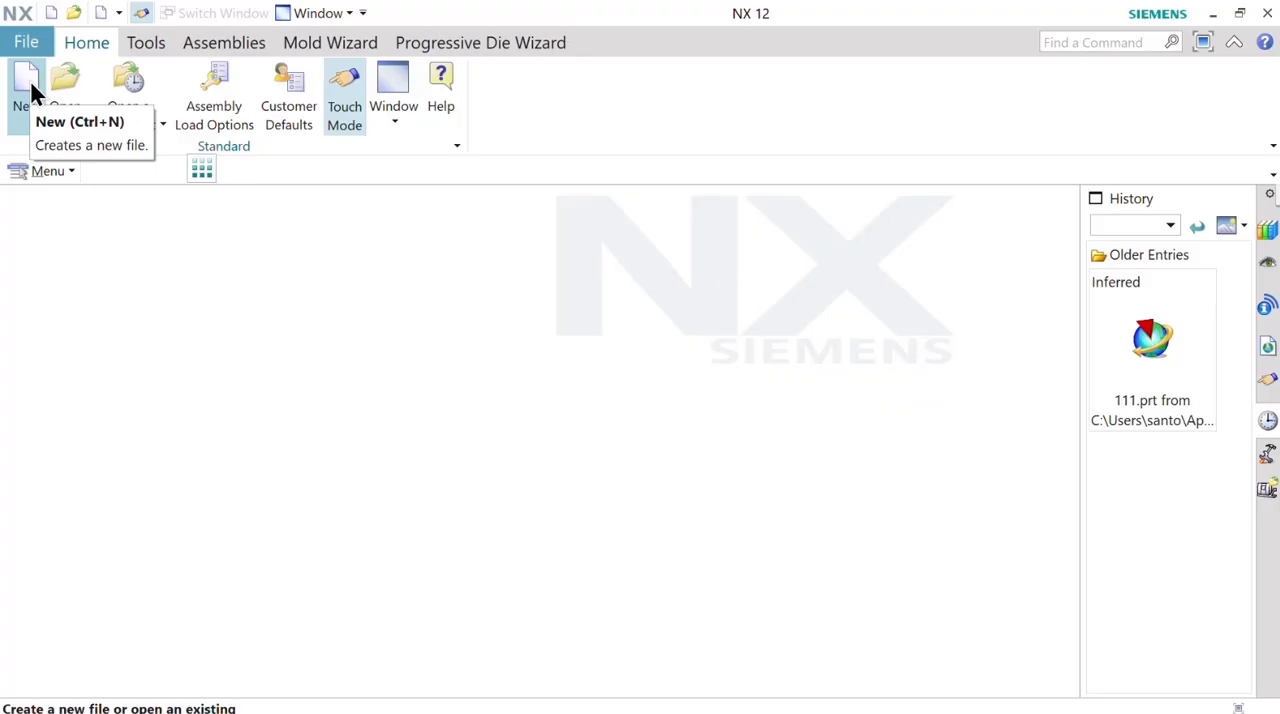
Create a new model part and import the mould design bodies into it.
click(28, 92)
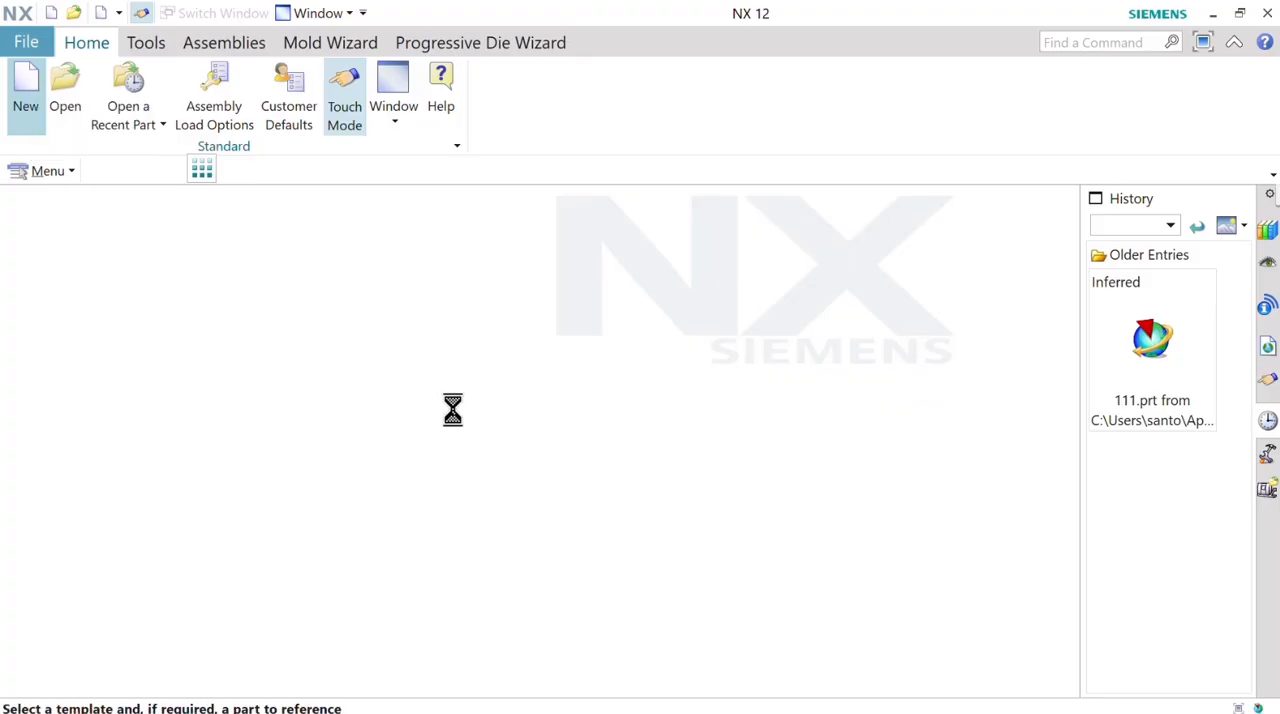
click(600, 663)
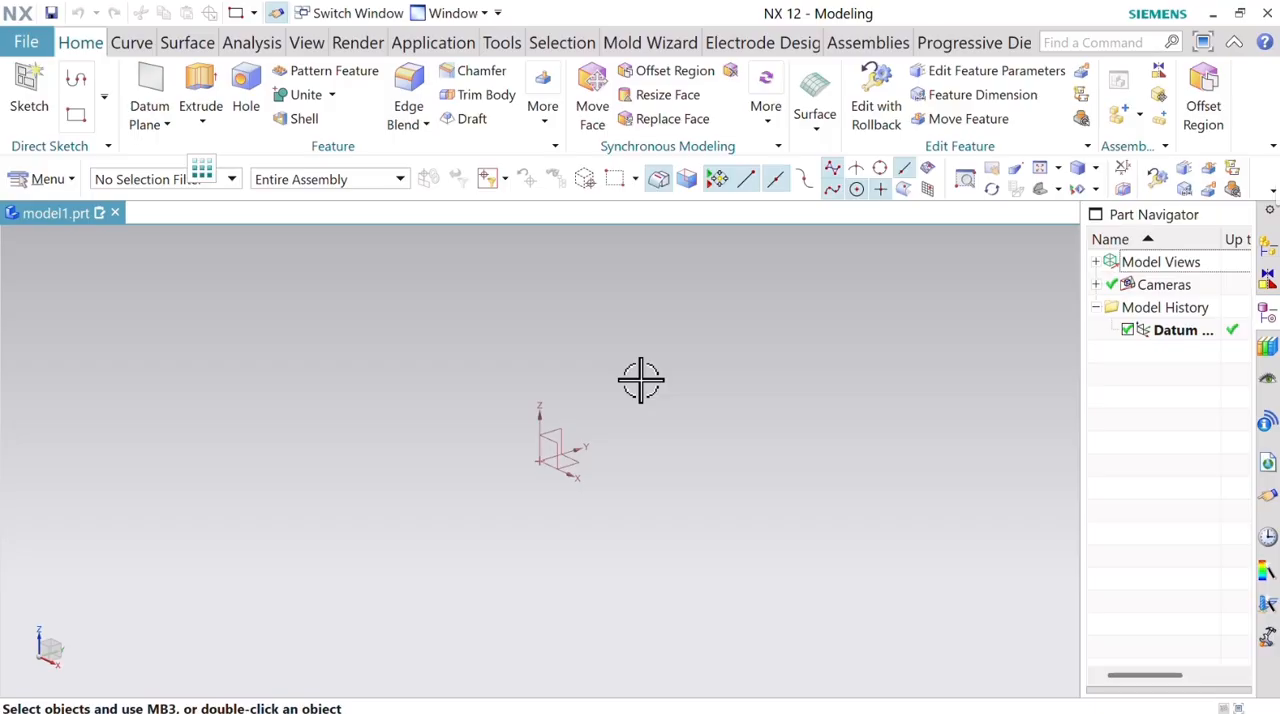
click(27, 44)
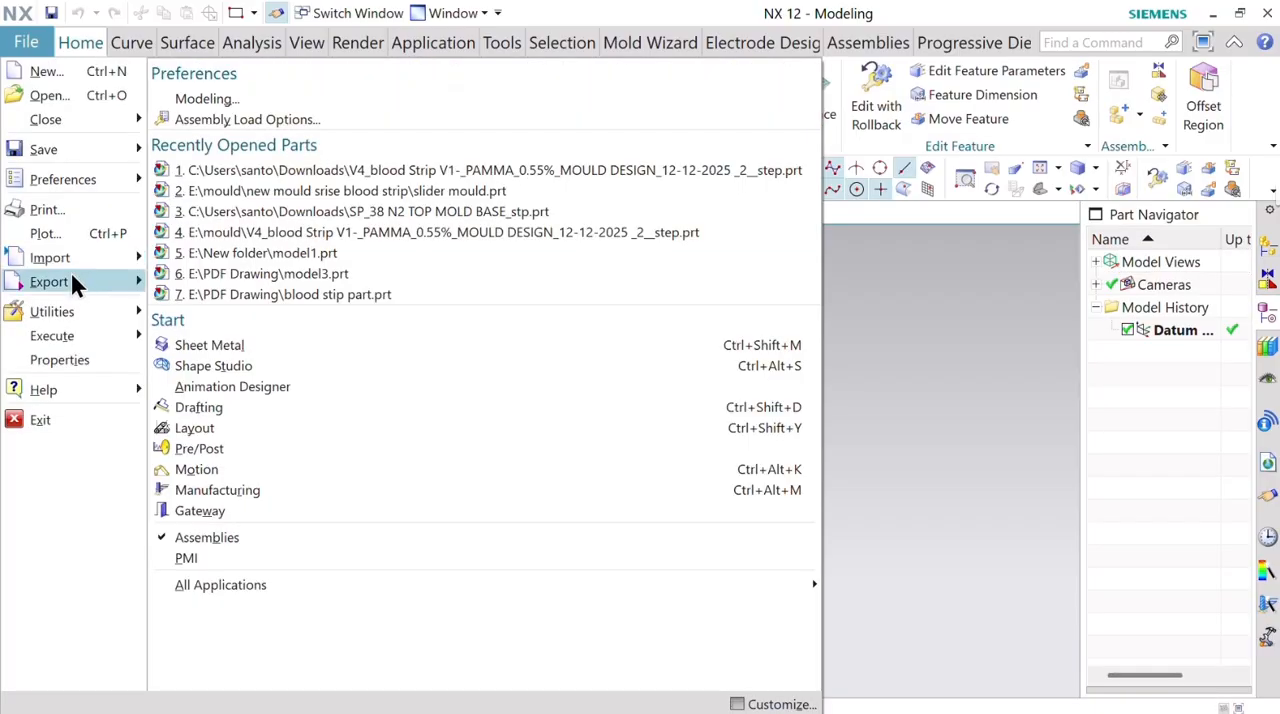
mouse_move(50, 257)
click(265, 145)
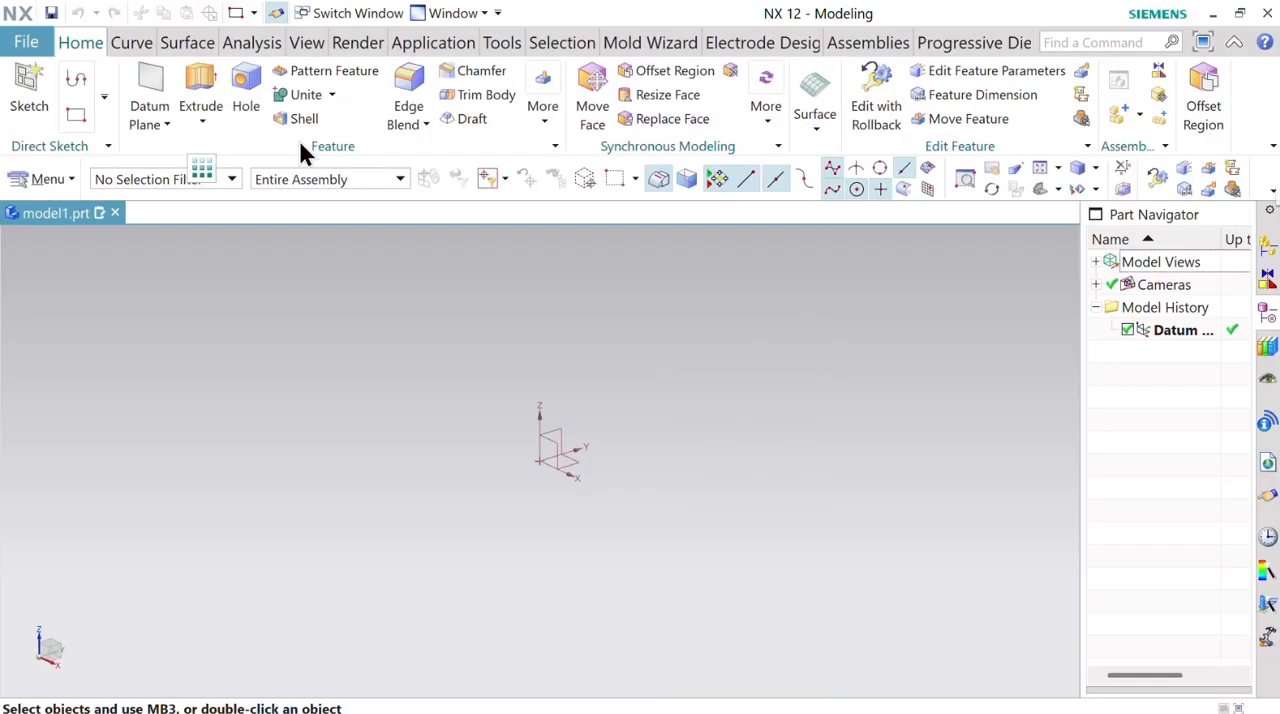
double_click(777, 186)
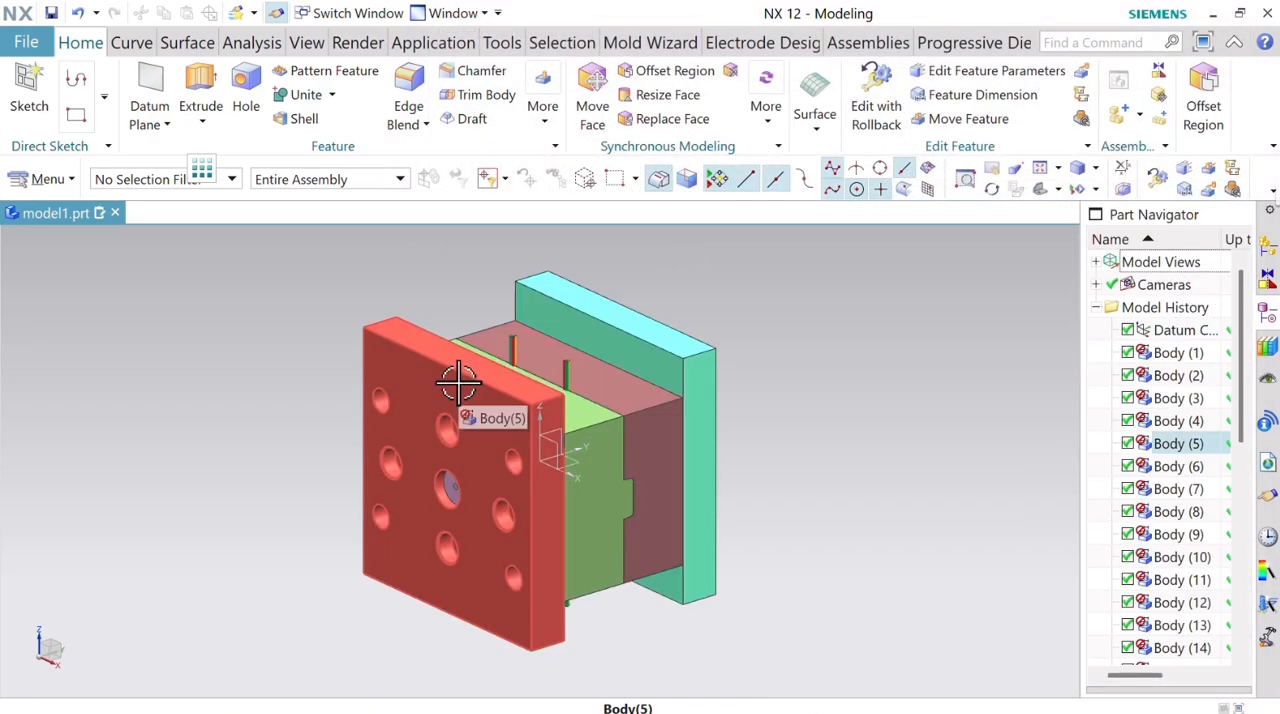
Hide the mould plate Body (18) and swap shown and hidden objects to isolate that plate.
middle_drag(580, 523, 466, 463)
scroll(466, 449, up, 3)
scroll(437, 466, down, 3)
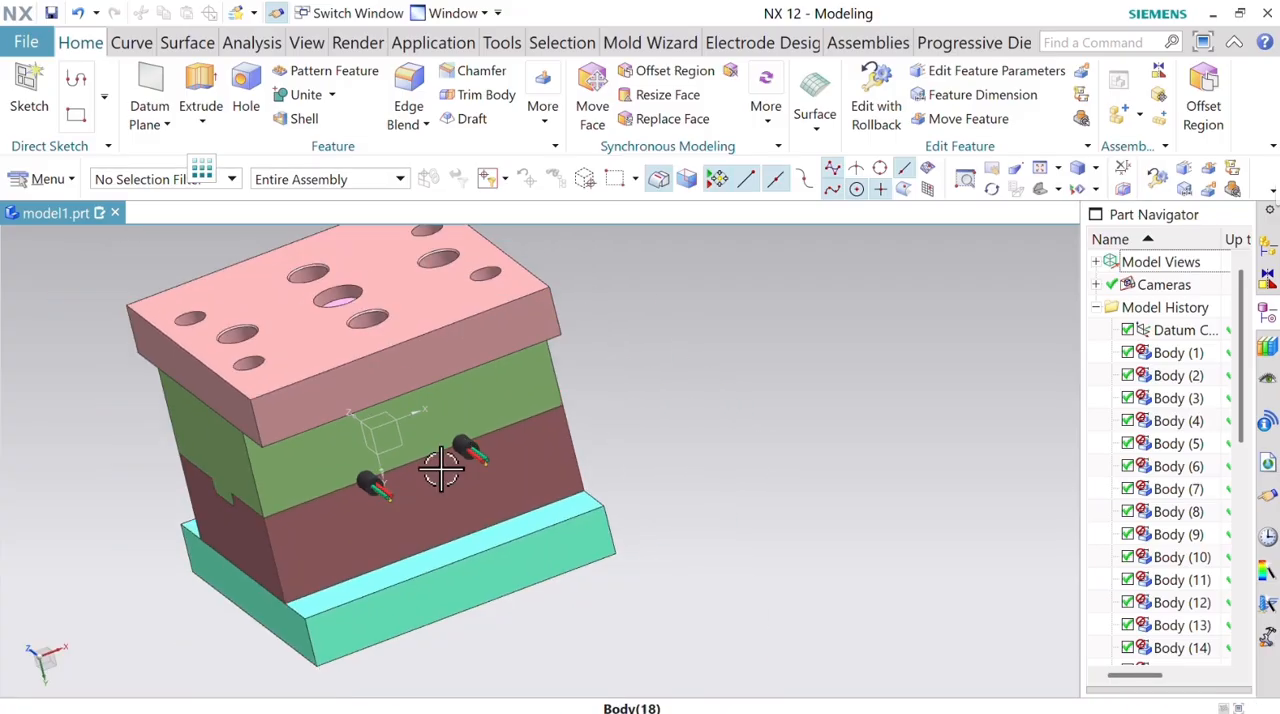
click(407, 511)
right_click(408, 508)
click(508, 245)
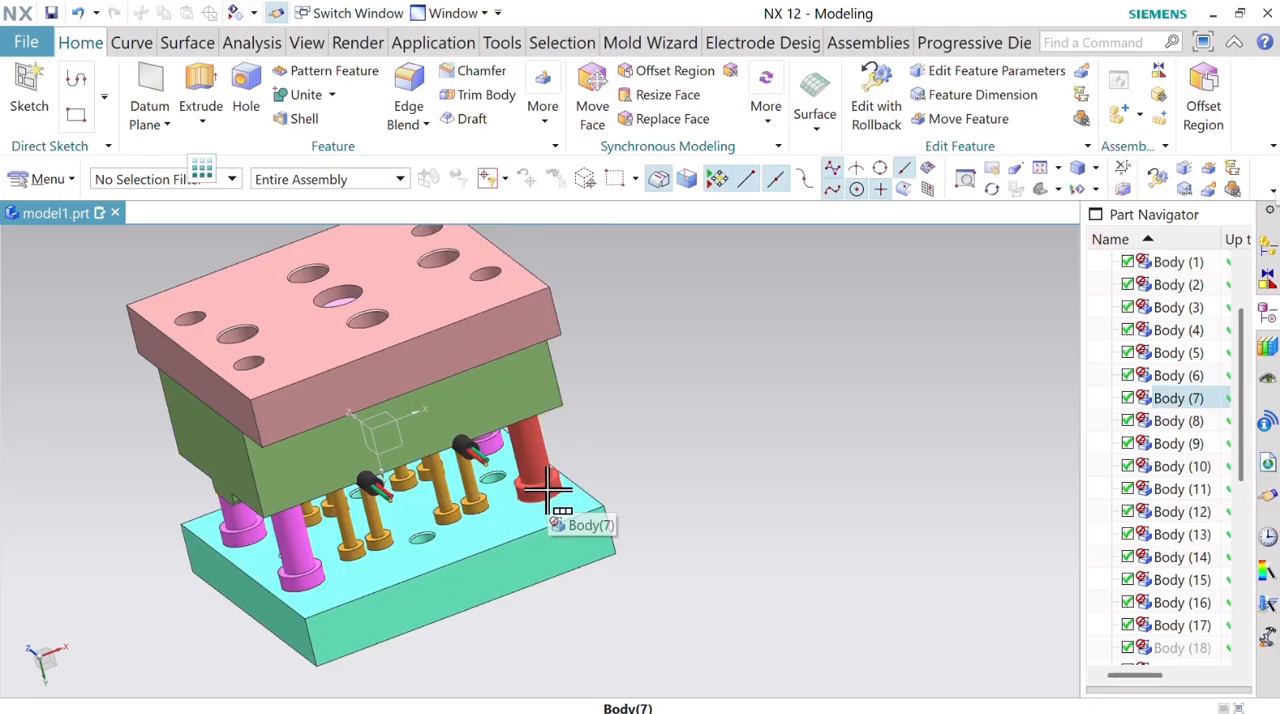
key(ctrl+shift+b)
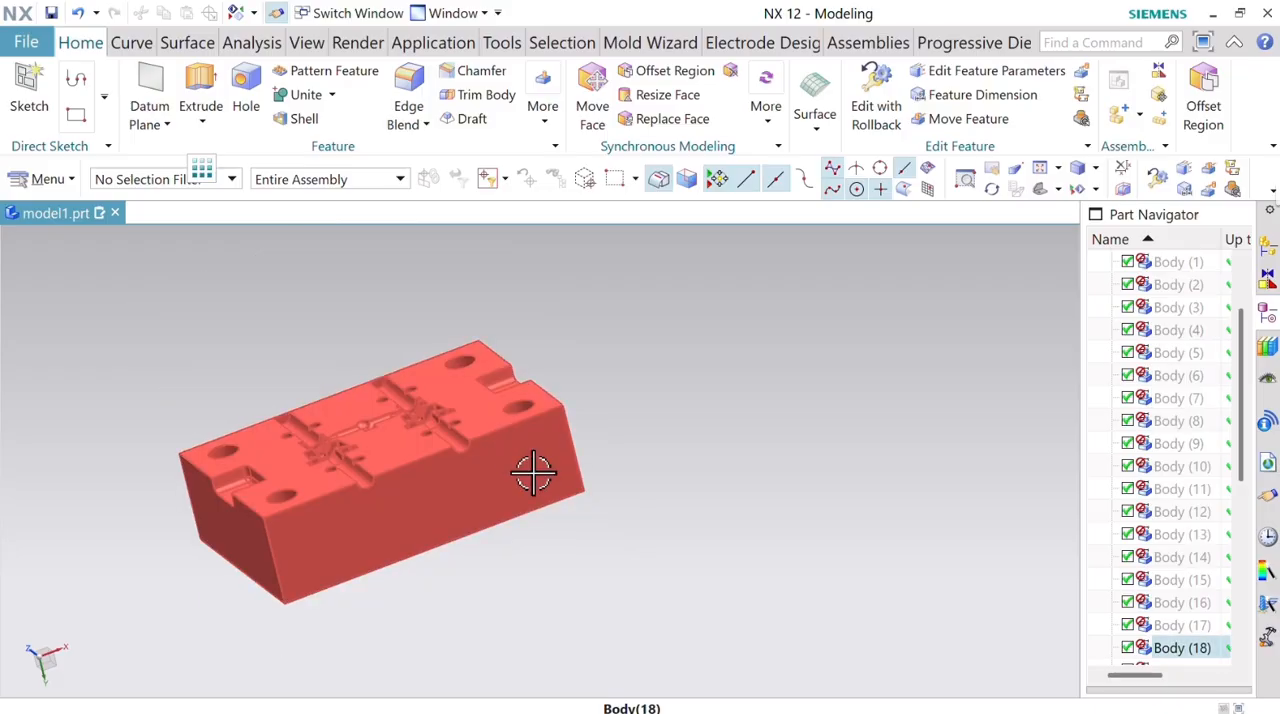
middle_drag(806, 426, 900, 488)
Show the coordinate systems using the Show and Hide settings.
click(1096, 190)
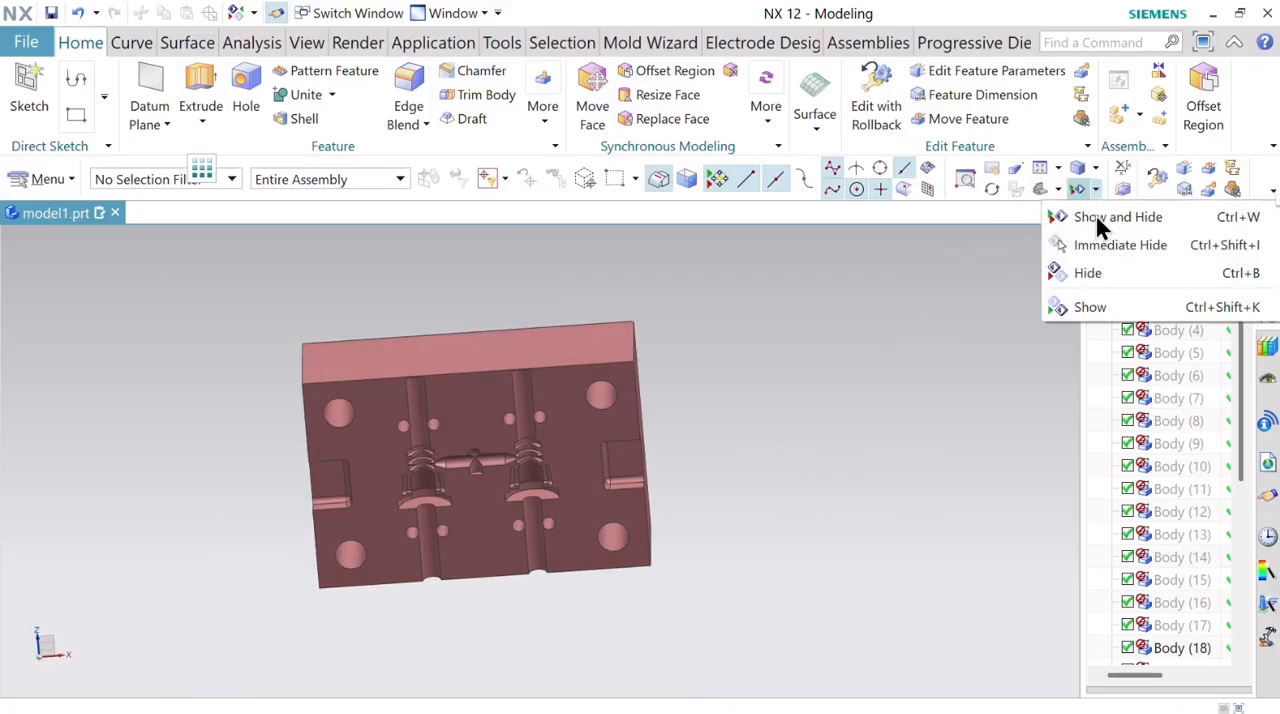
click(1095, 213)
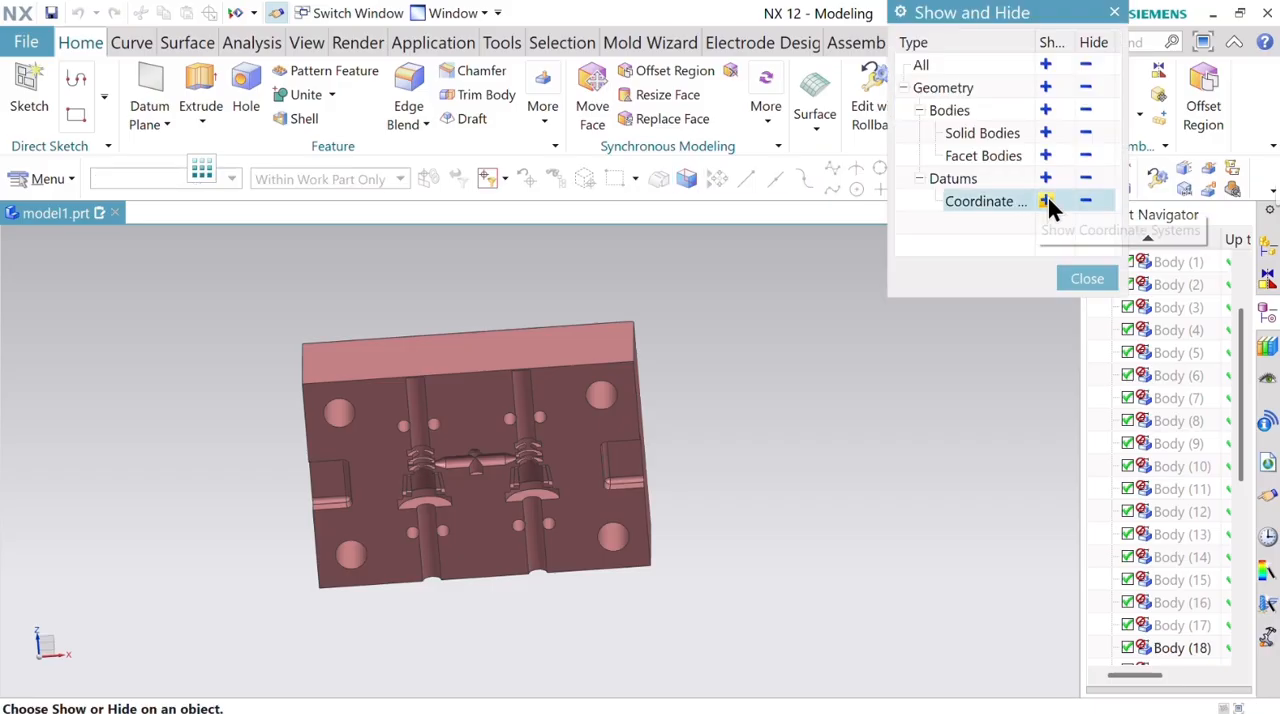
click(1046, 201)
click(1087, 279)
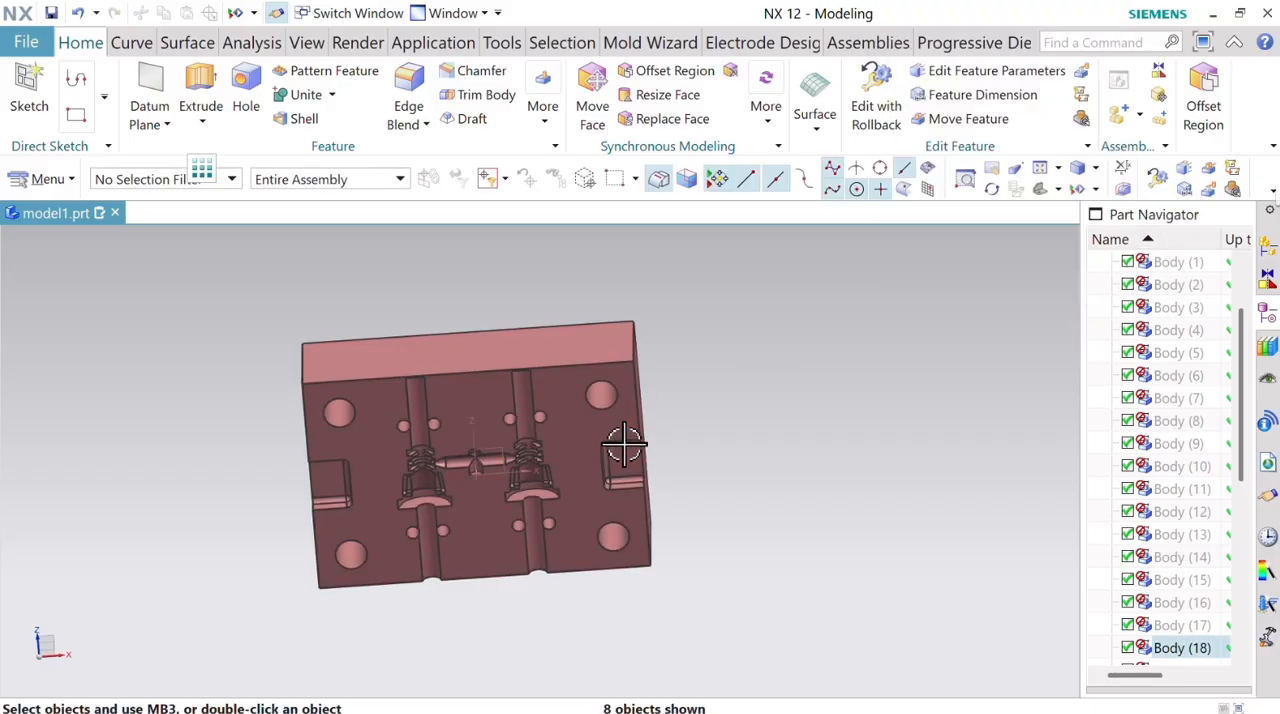
Create a sketch on the XZ plane of the datum coordinate system at the plate's centre.
mouse_move(623, 443)
middle_down()
mouse_move(623, 409)
mouse_move(642, 402)
middle_up()
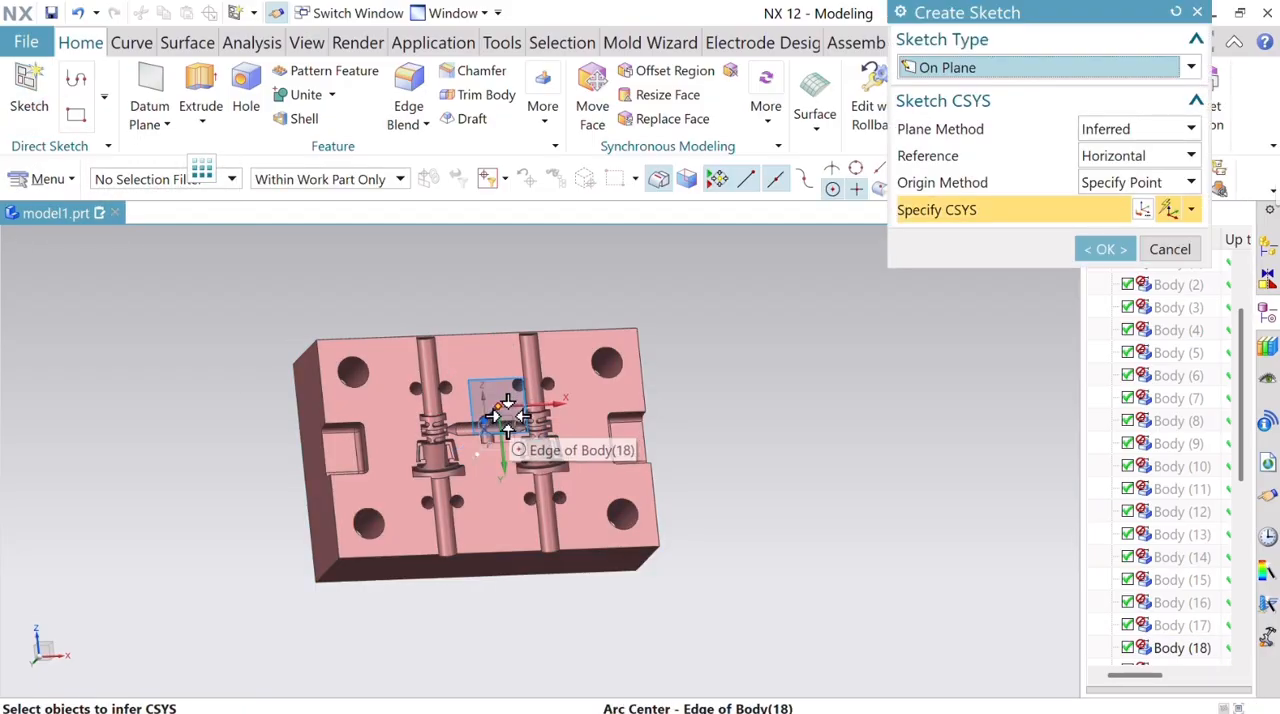
scroll(507, 415, down, 4)
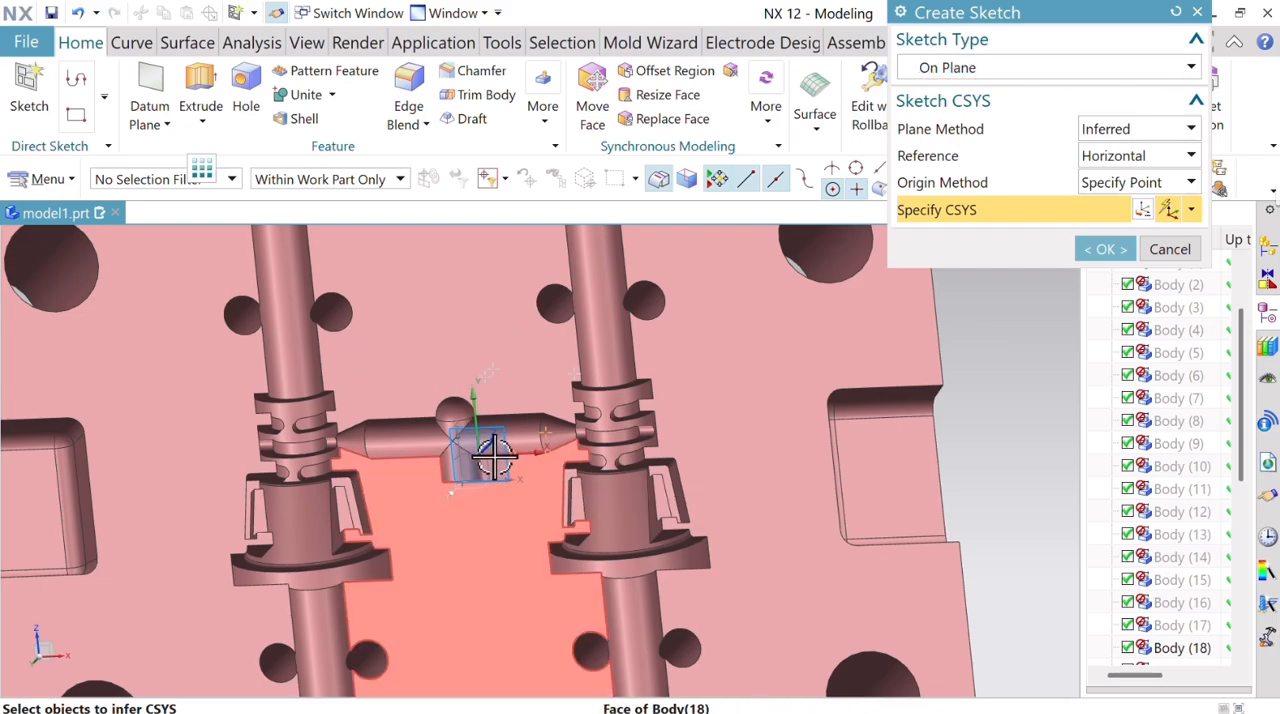
click(494, 456)
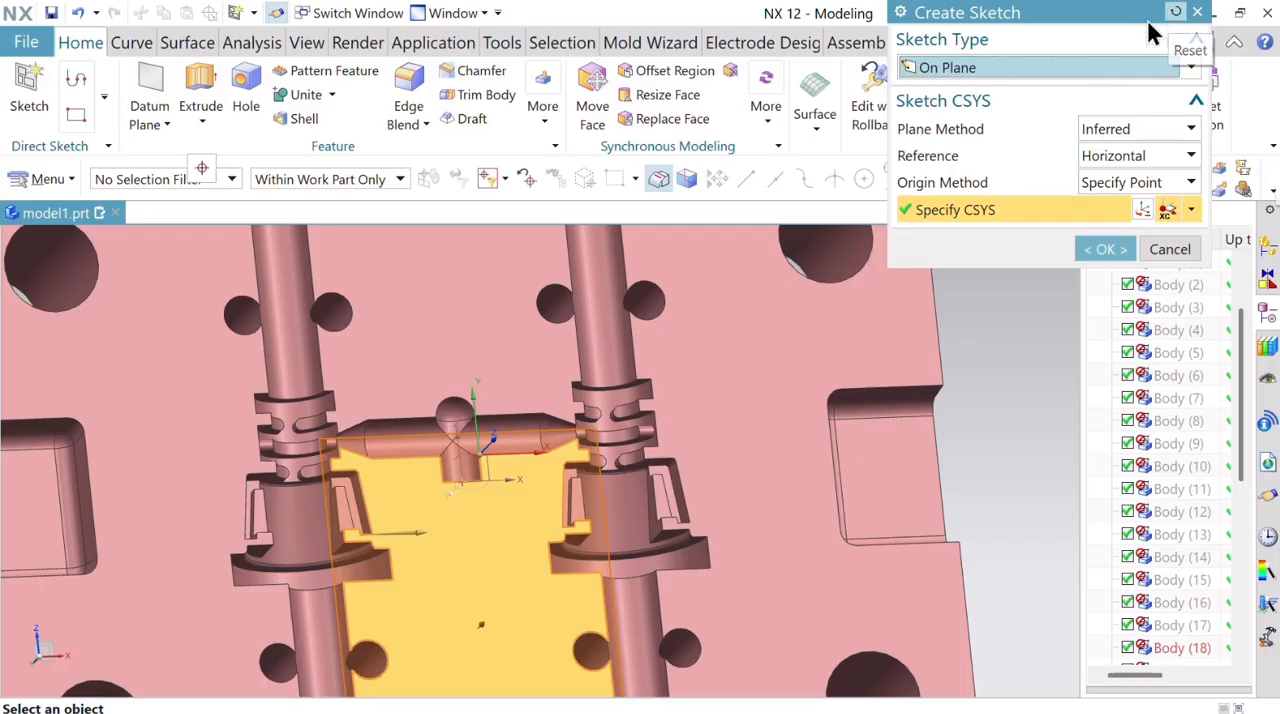
click(1176, 12)
mouse_move(487, 460)
middle_down()
mouse_move(460, 448)
mouse_move(469, 443)
middle_up()
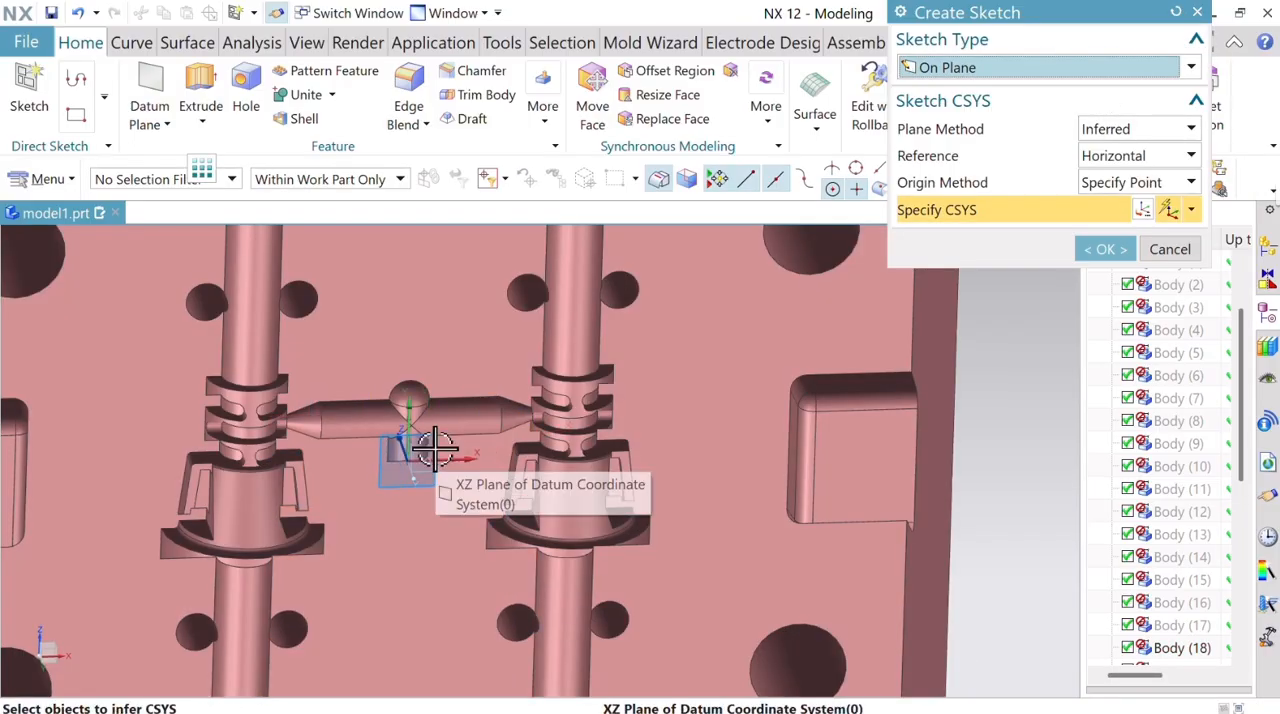
click(415, 443)
click(1104, 249)
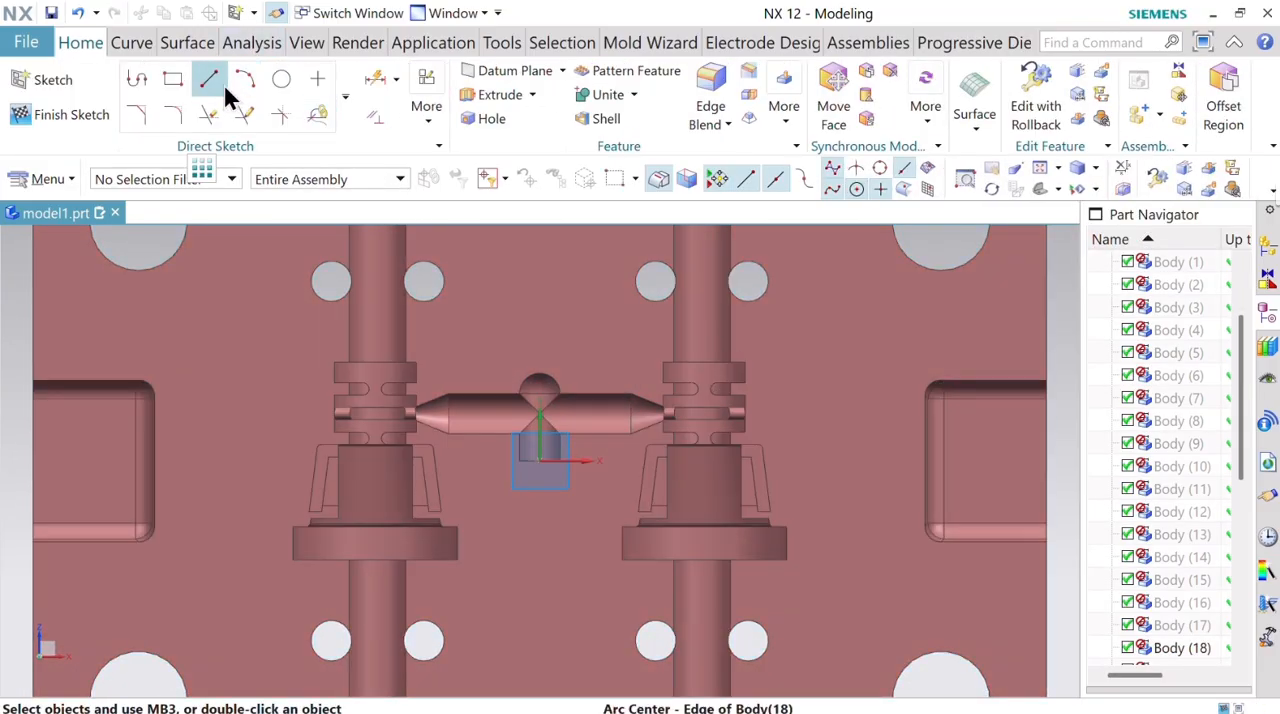
Sketch a vertical line about 24.36 mm long along the +X cavity's axis, from its upper ring edge to the lower collar's edge.
click(219, 81)
middle_drag(838, 363, 820, 337)
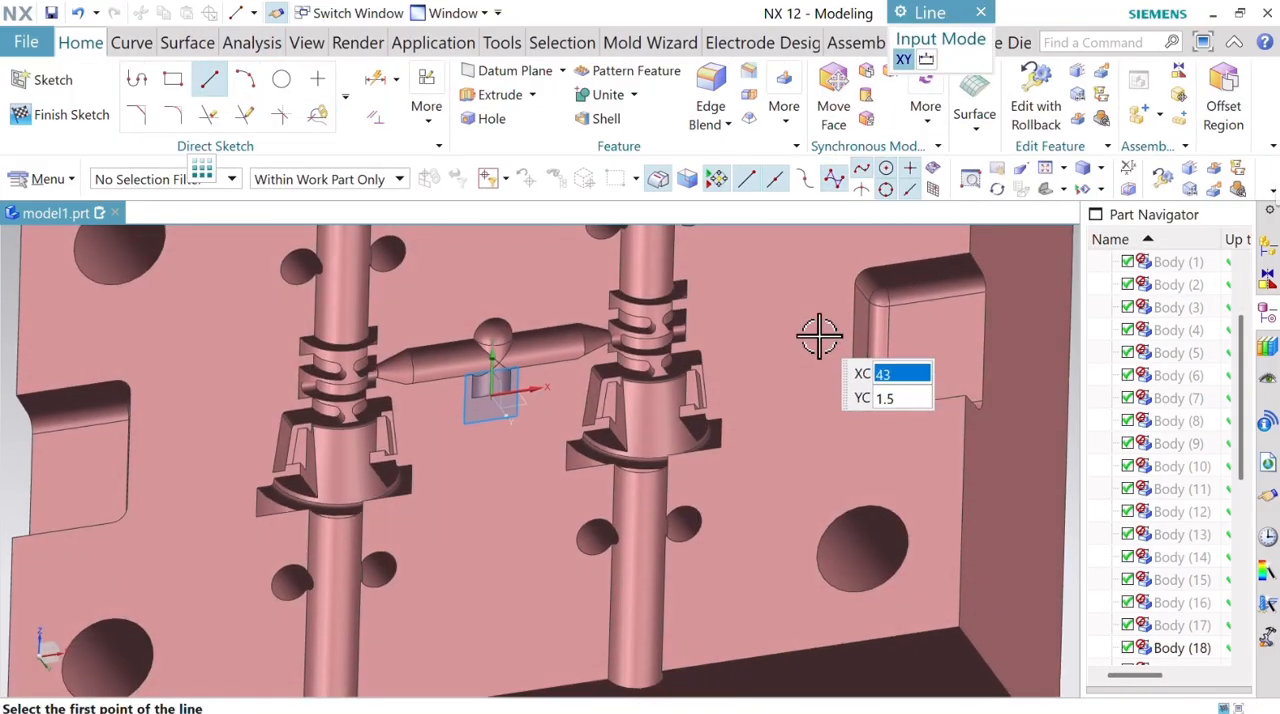
click(862, 190)
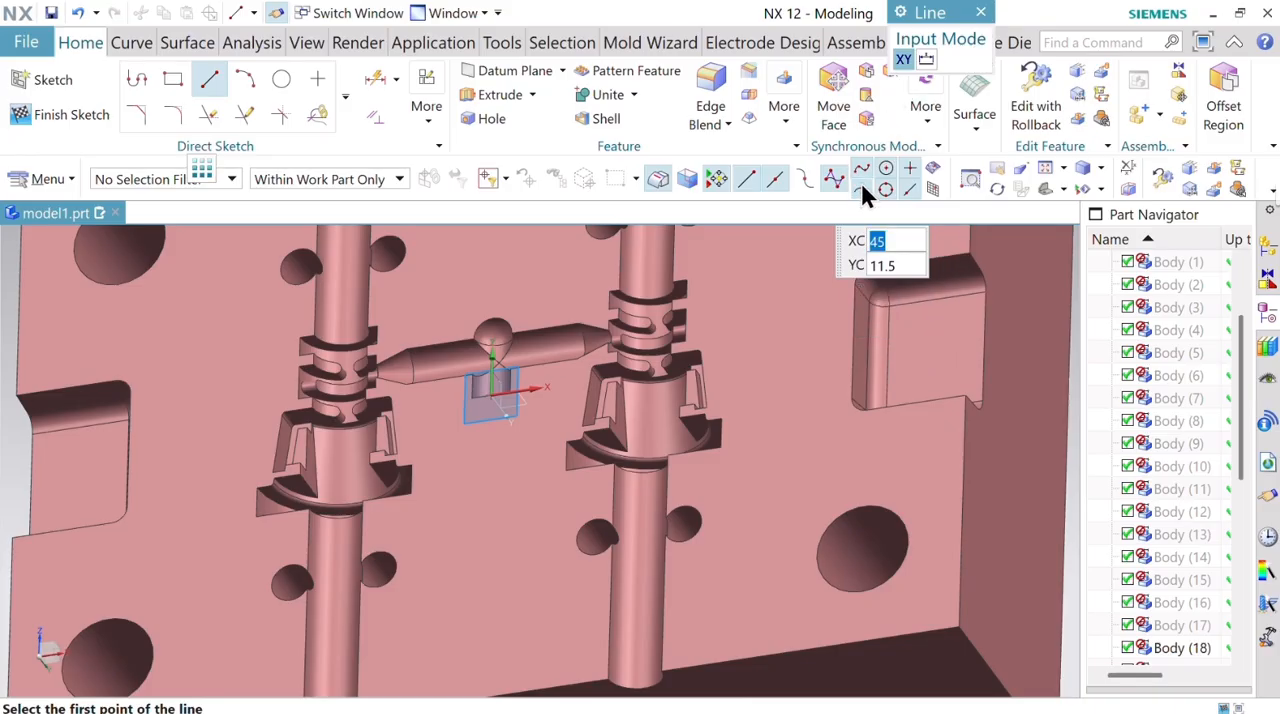
click(654, 296)
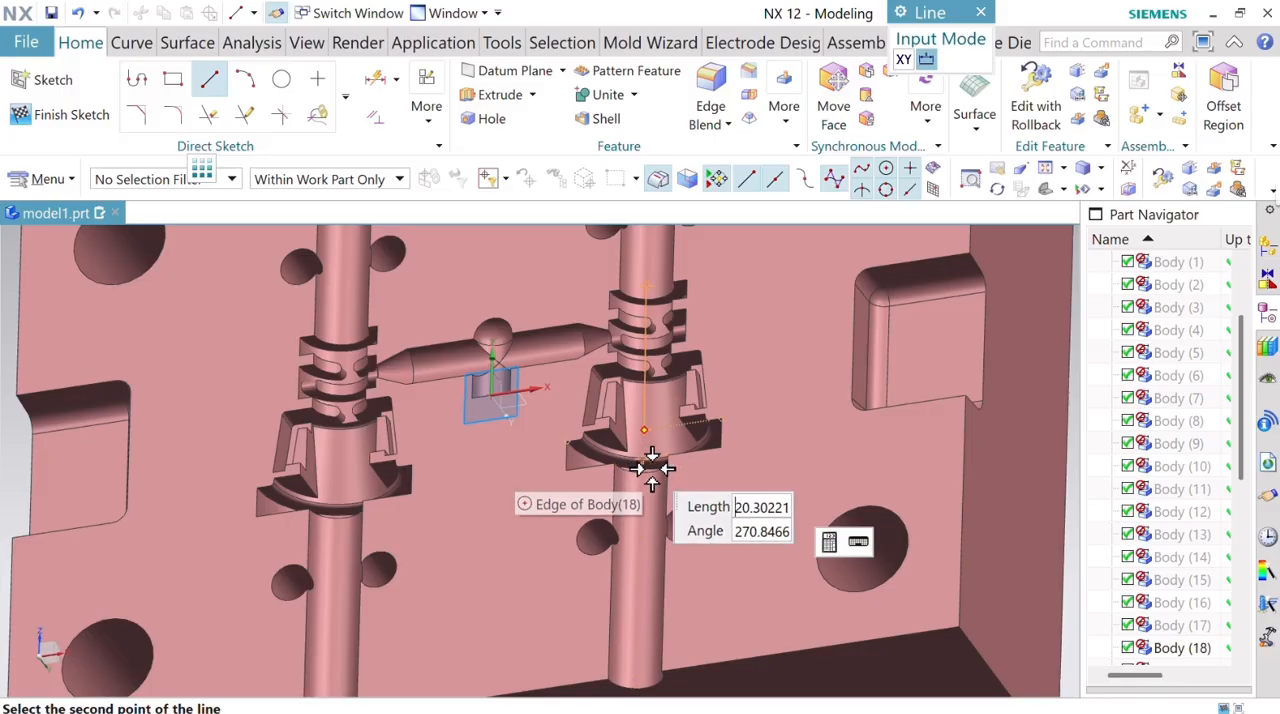
scroll(641, 471, up, 5)
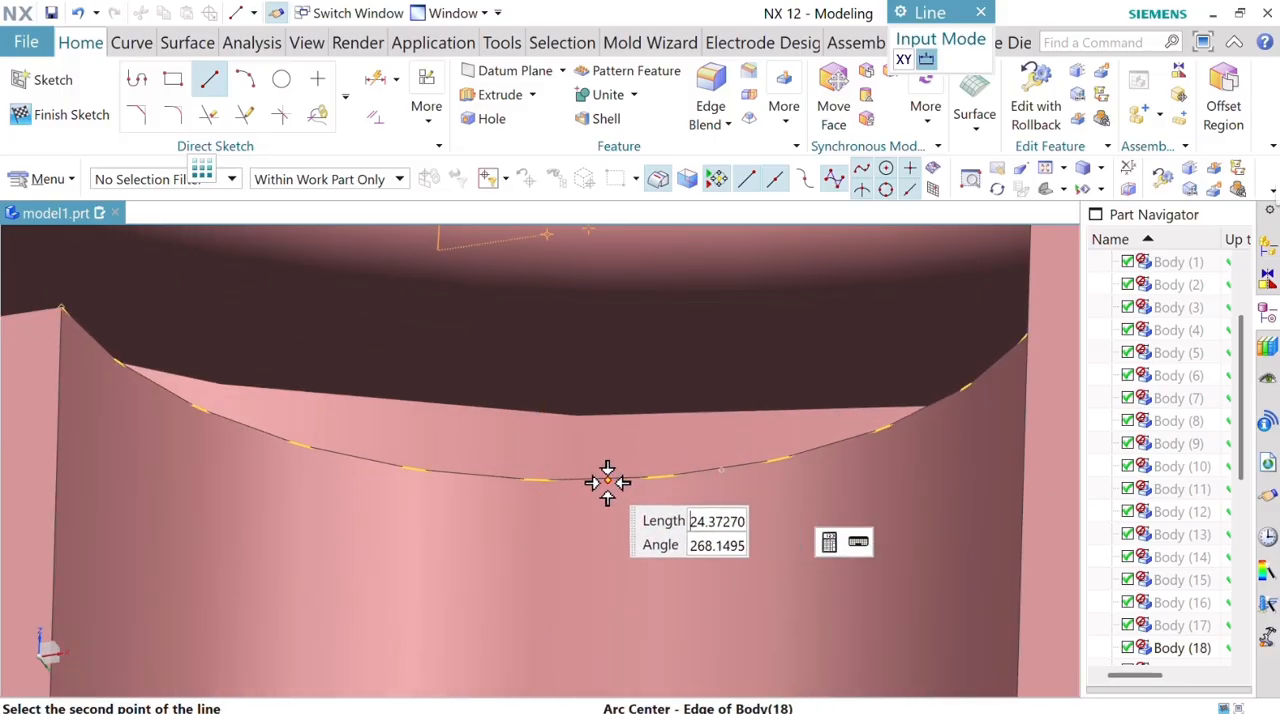
scroll(606, 480, down, 4)
middle_drag(639, 519, 514, 403)
scroll(656, 523, up, 1)
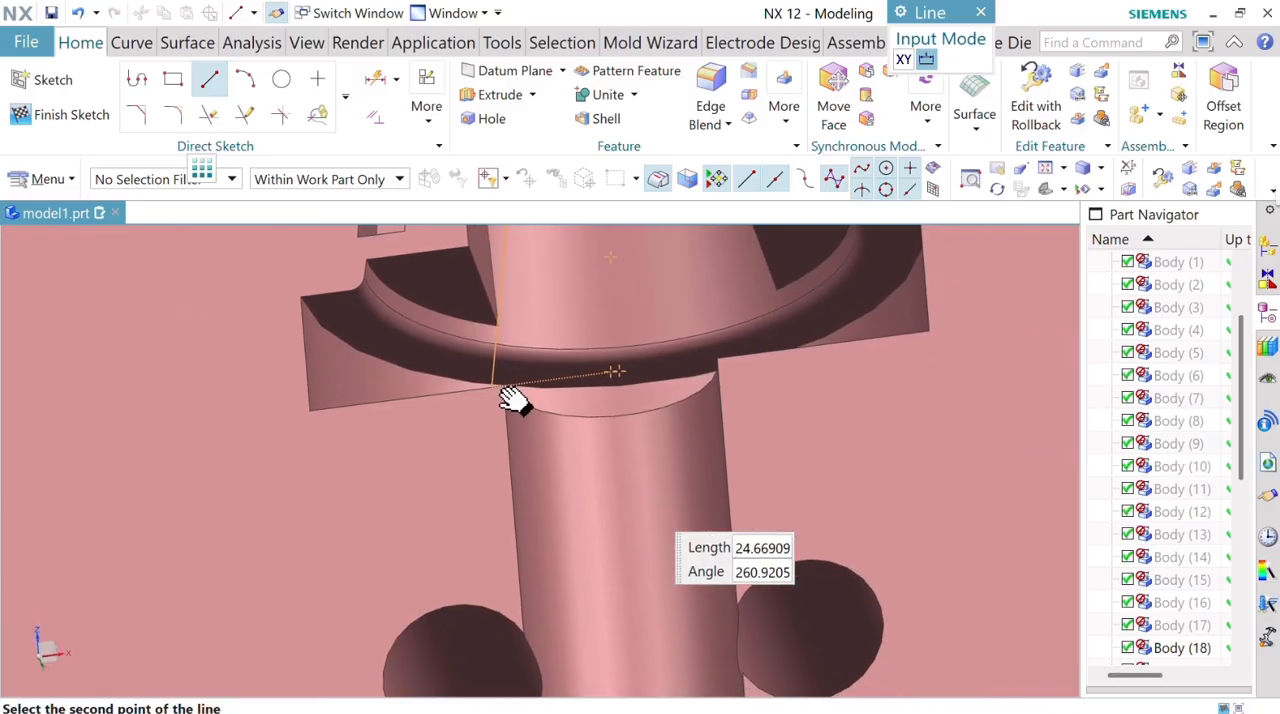
click(613, 416)
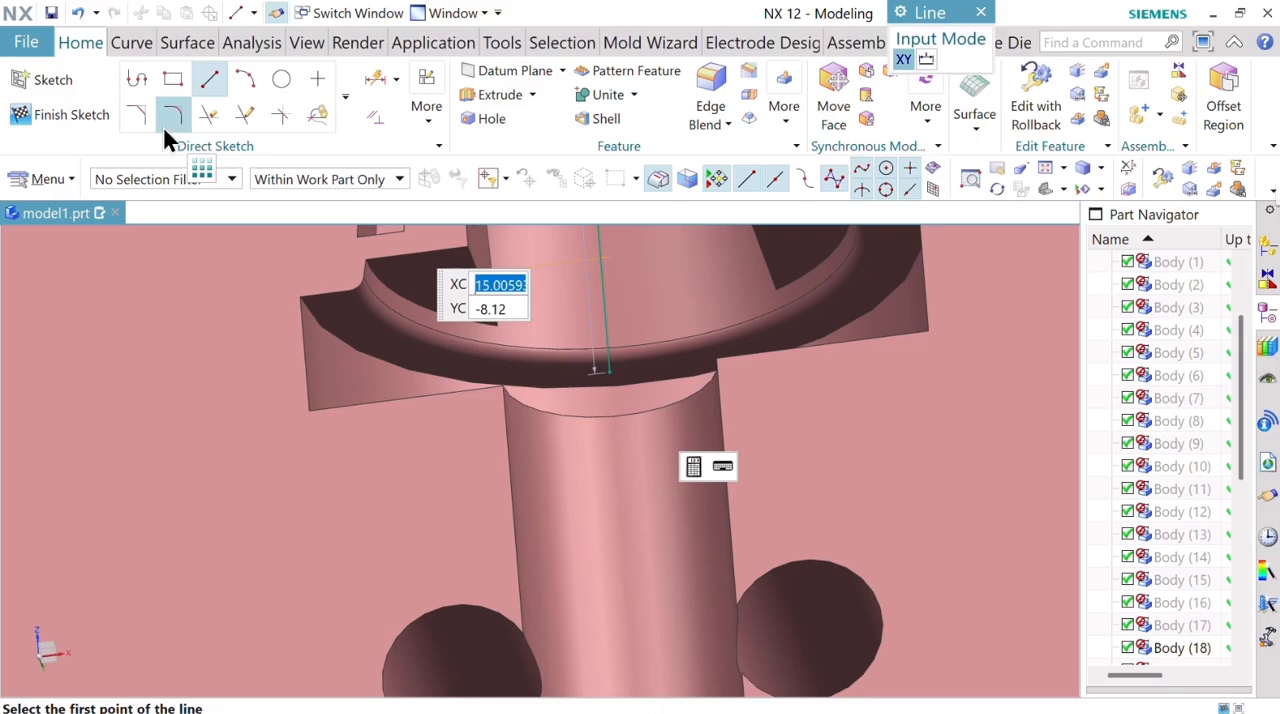
click(980, 13)
scroll(649, 486, down, 3)
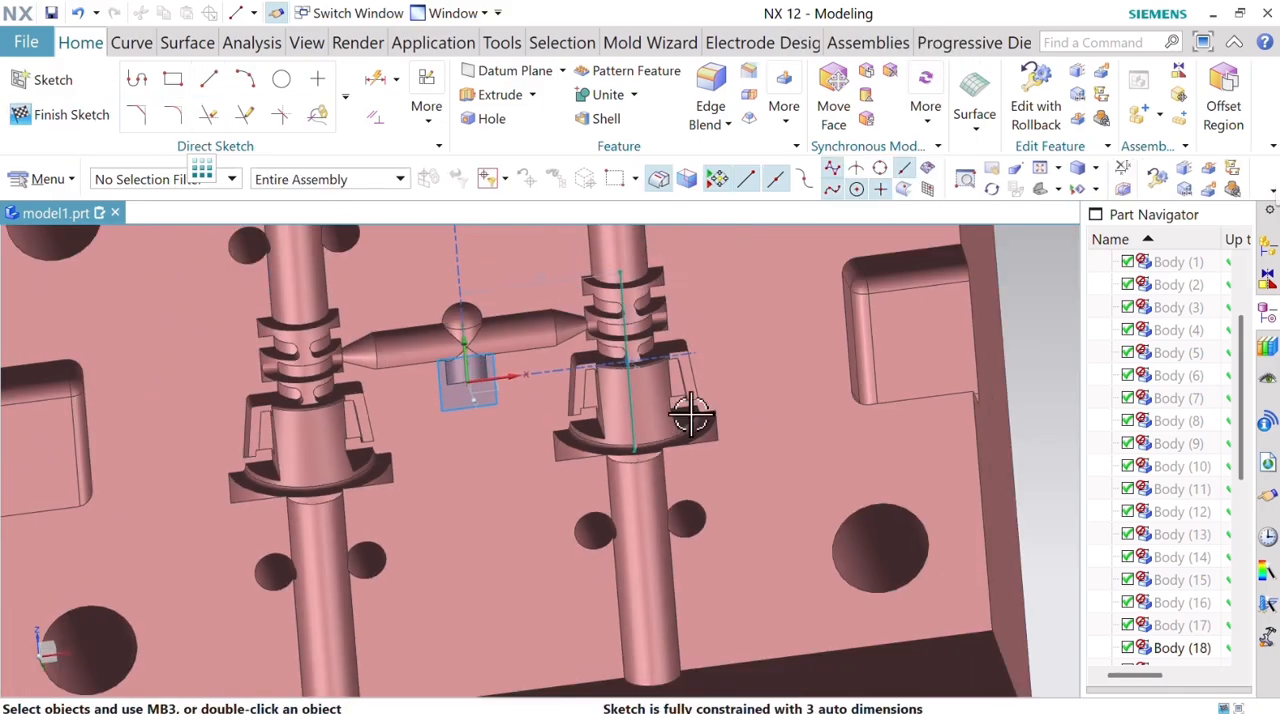
Sketch a rectangle centred on the line's midpoint around the cavity, 30 mm wide and about 34 mm high.
middle_drag(686, 400, 512, 440)
scroll(514, 400, up, 4)
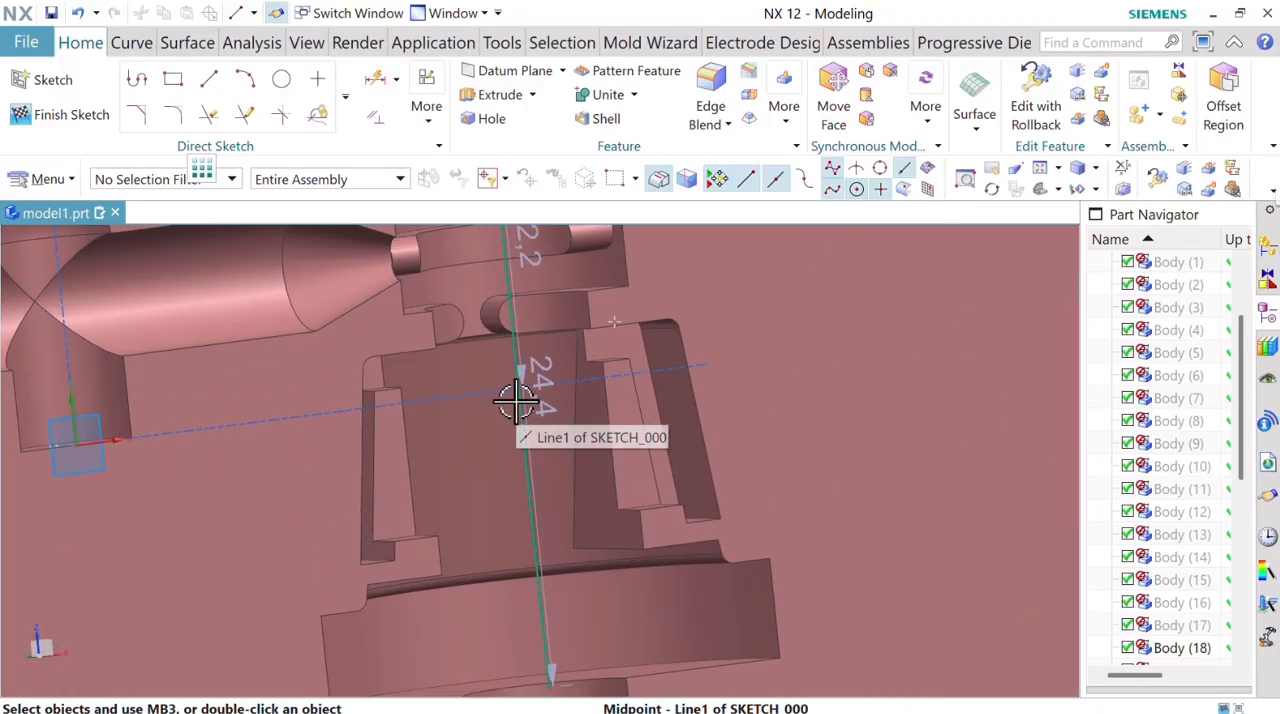
scroll(514, 400, down, 3)
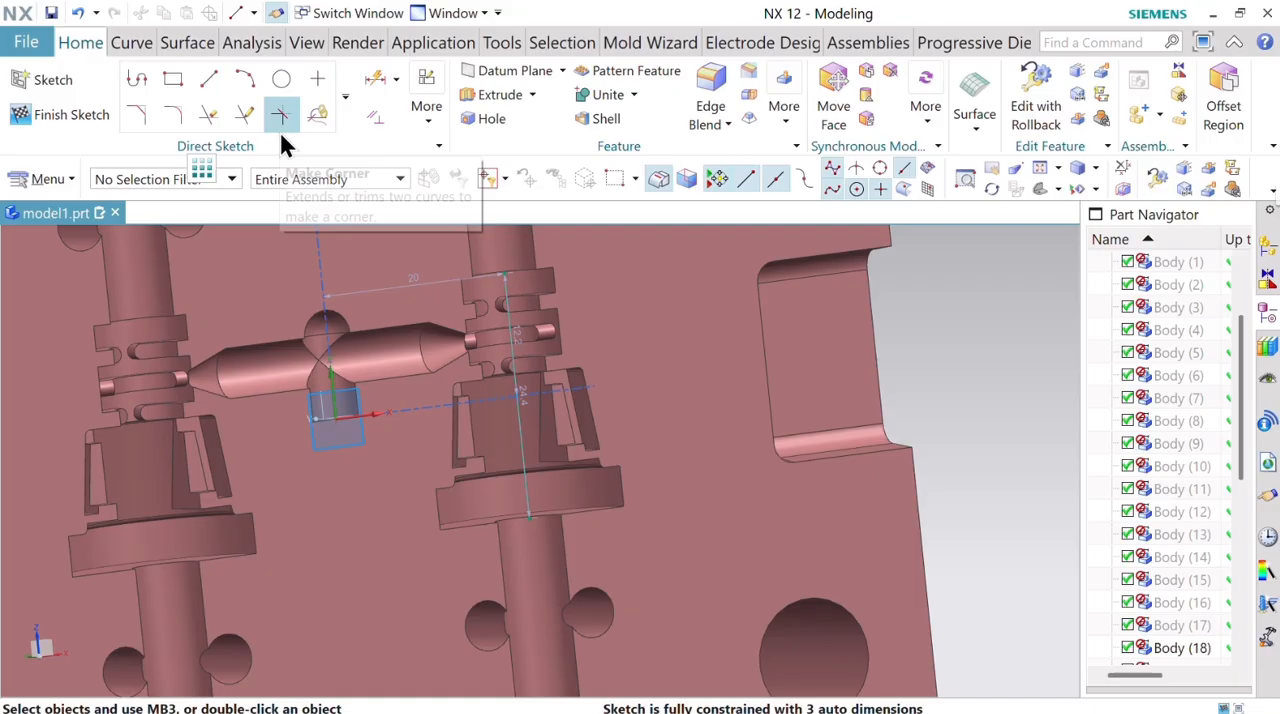
click(178, 84)
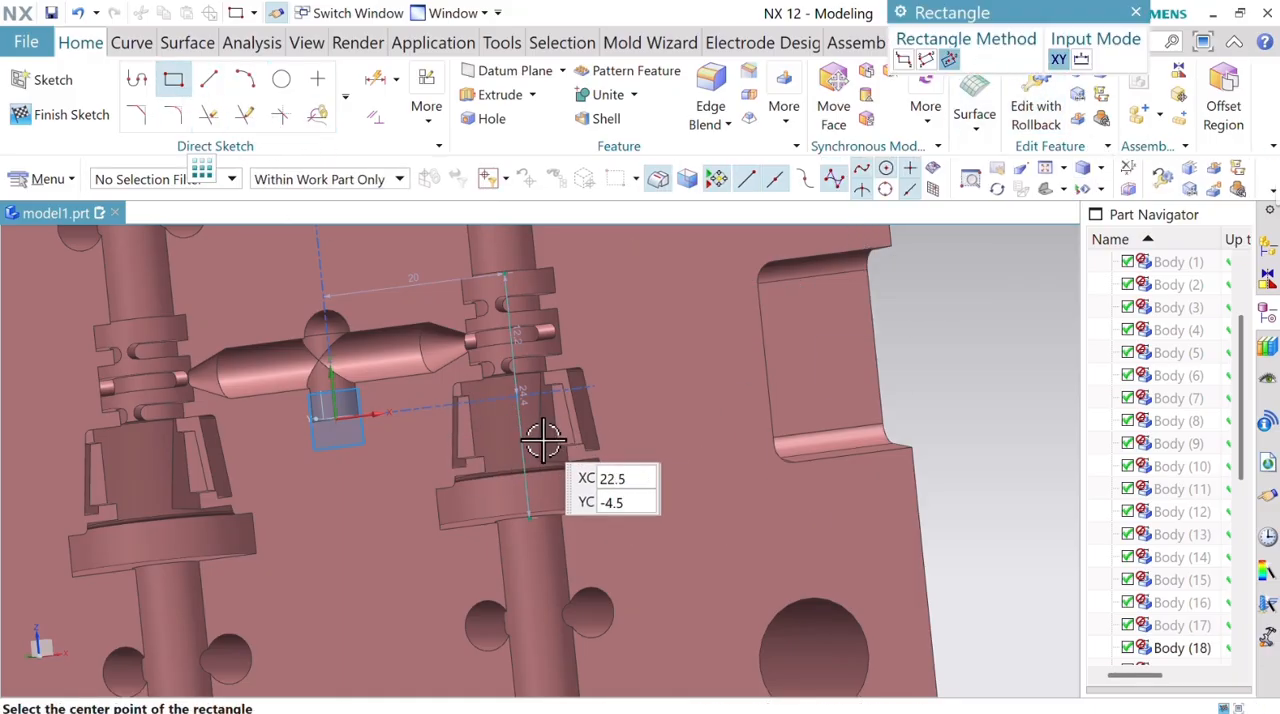
click(518, 397)
scroll(700, 368, down, 4)
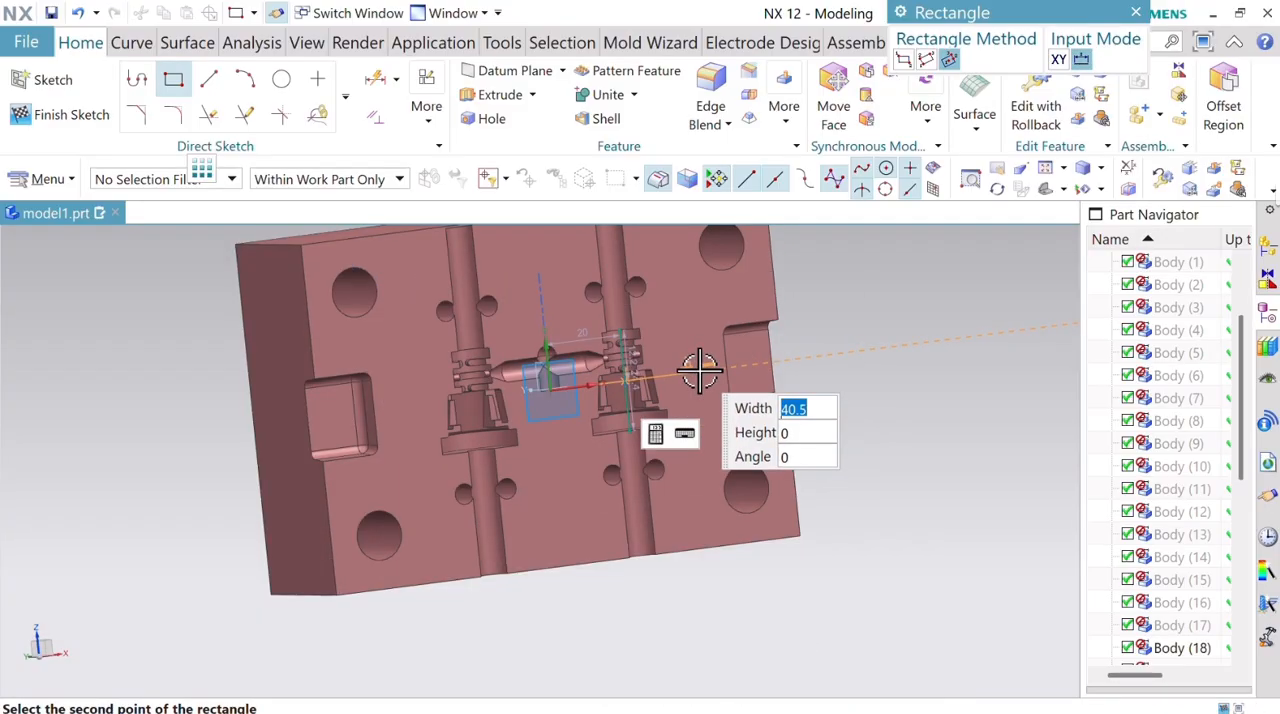
key(F8)
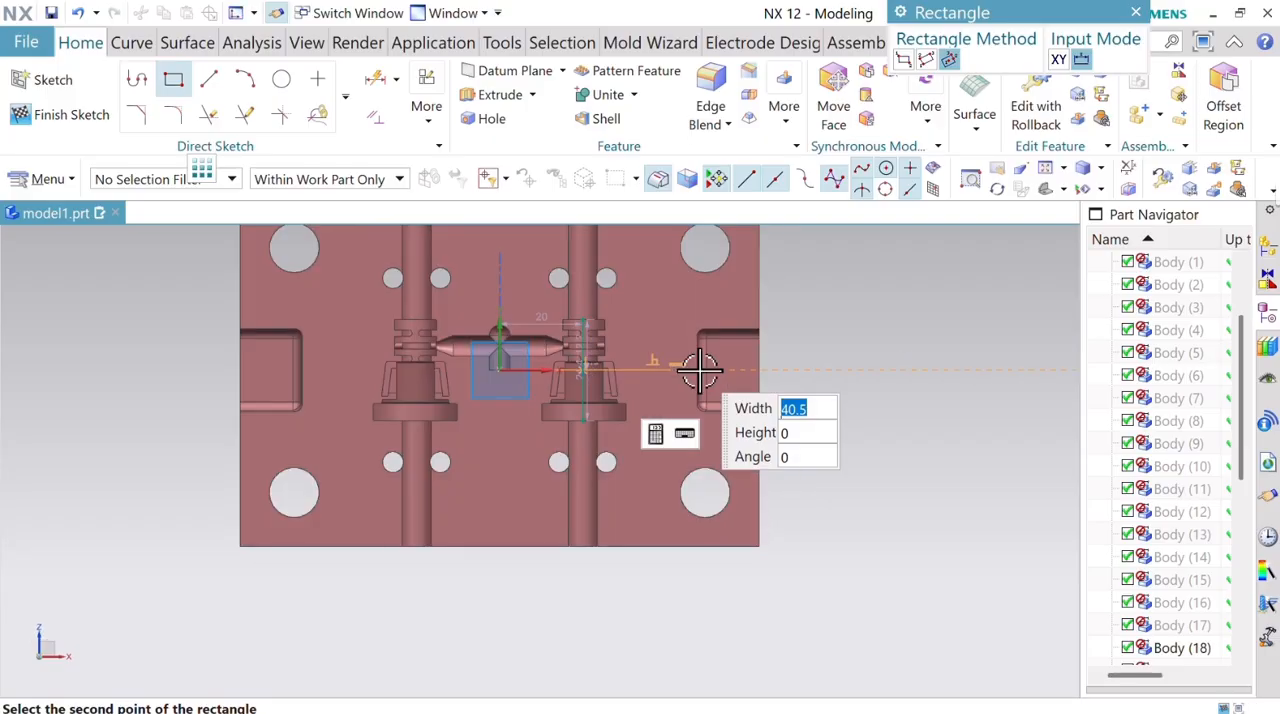
scroll(627, 404, up, 5)
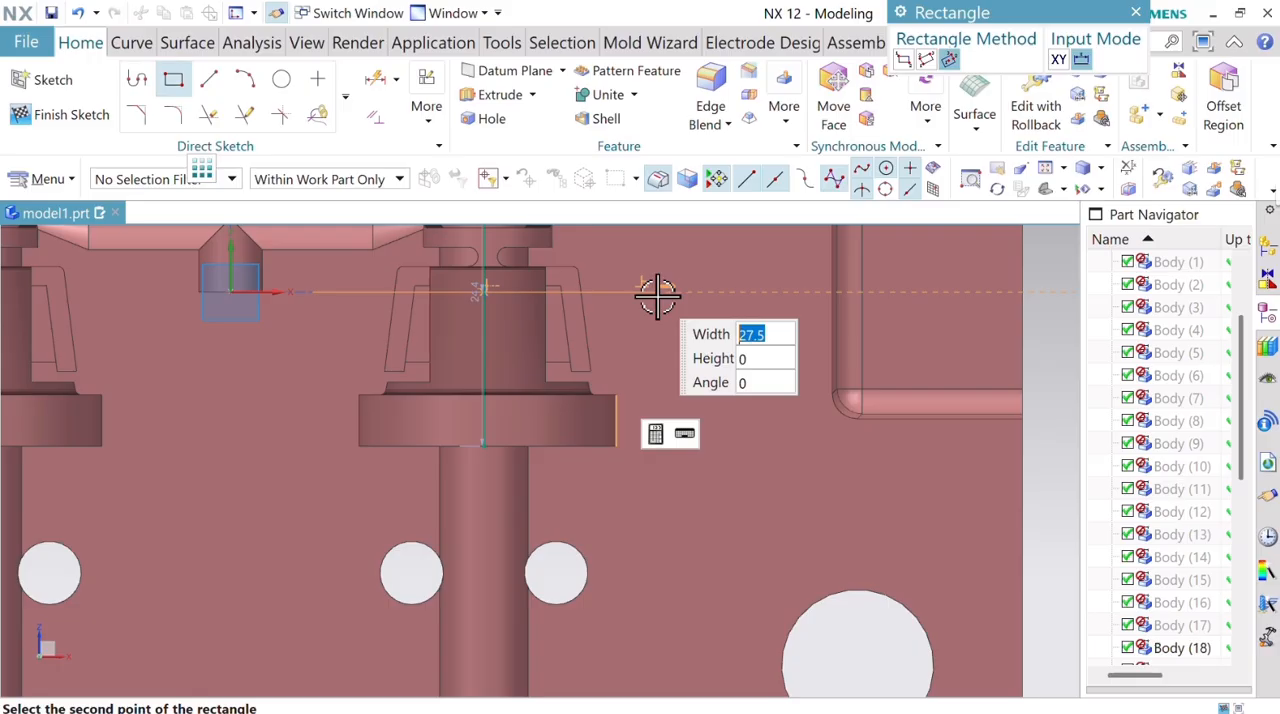
text(30)
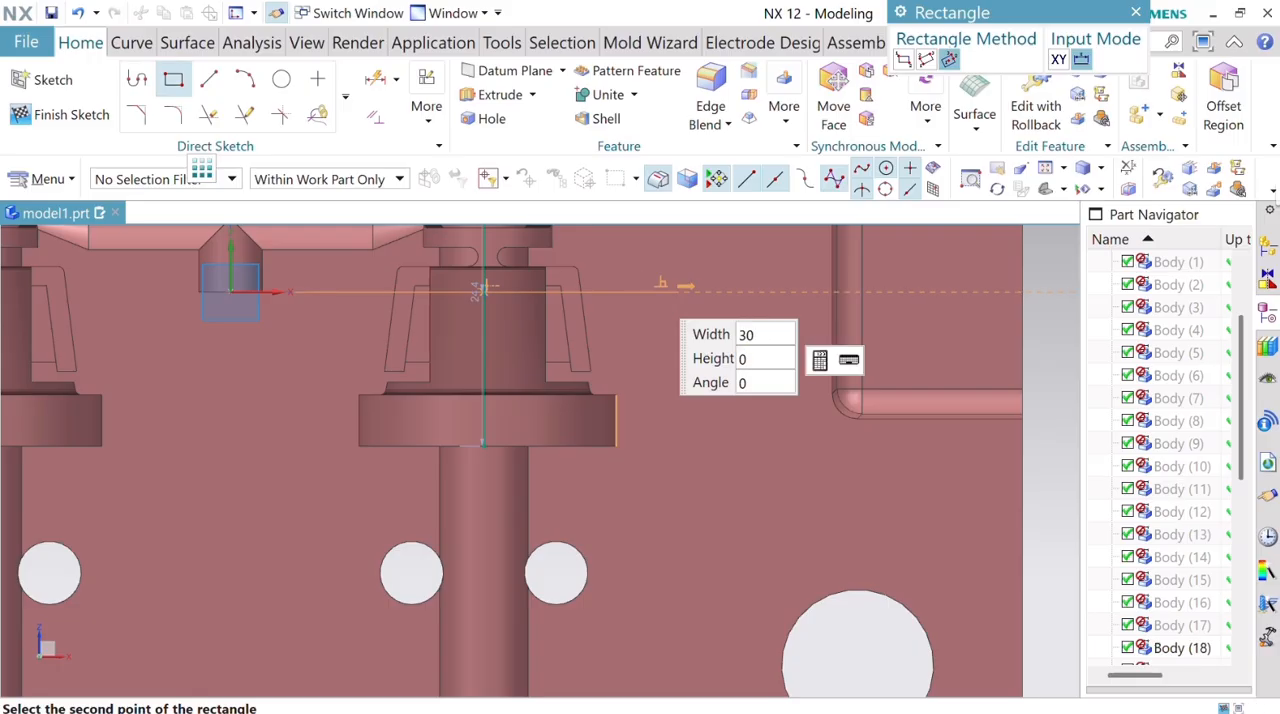
click(656, 295)
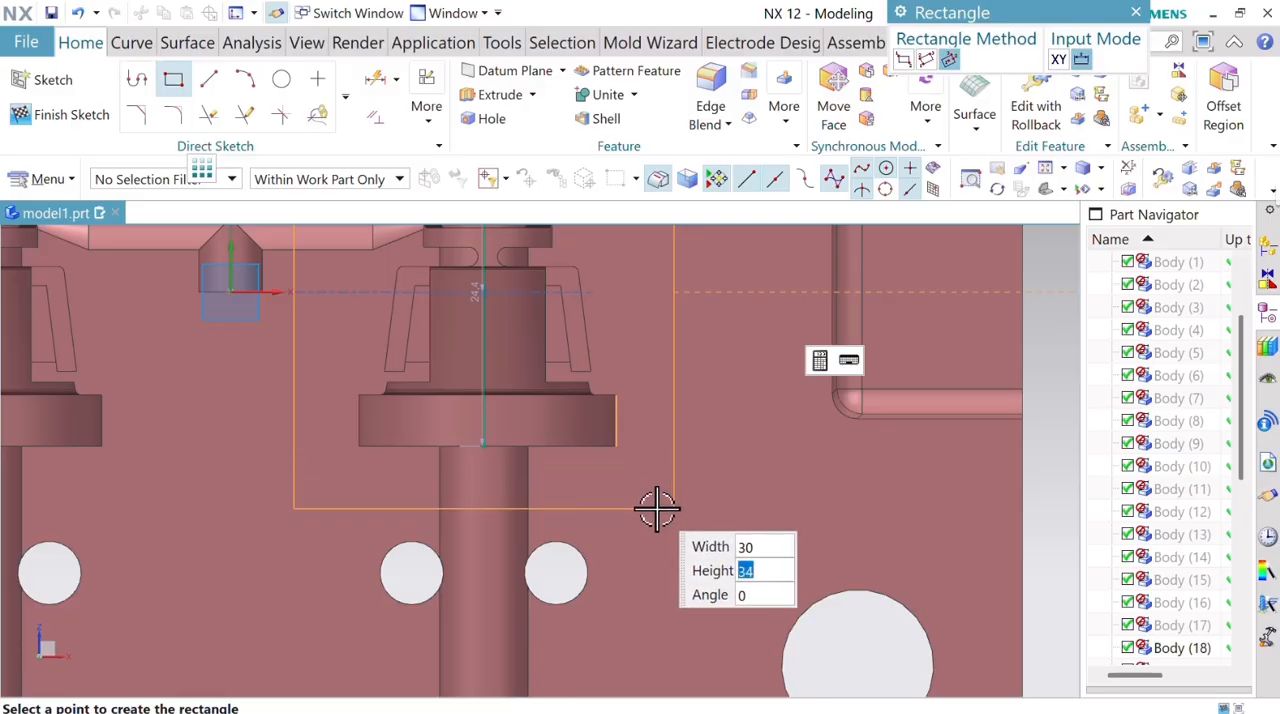
click(657, 509)
scroll(686, 533, down, 3)
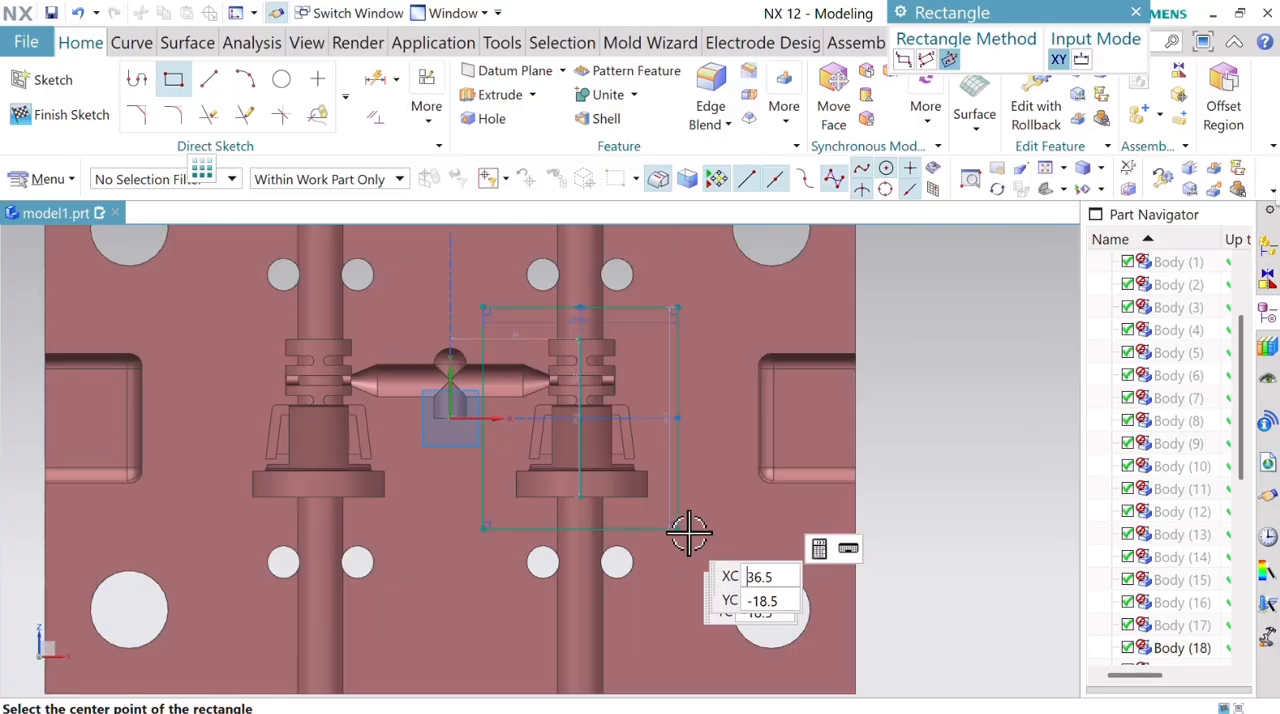
click(1135, 12)
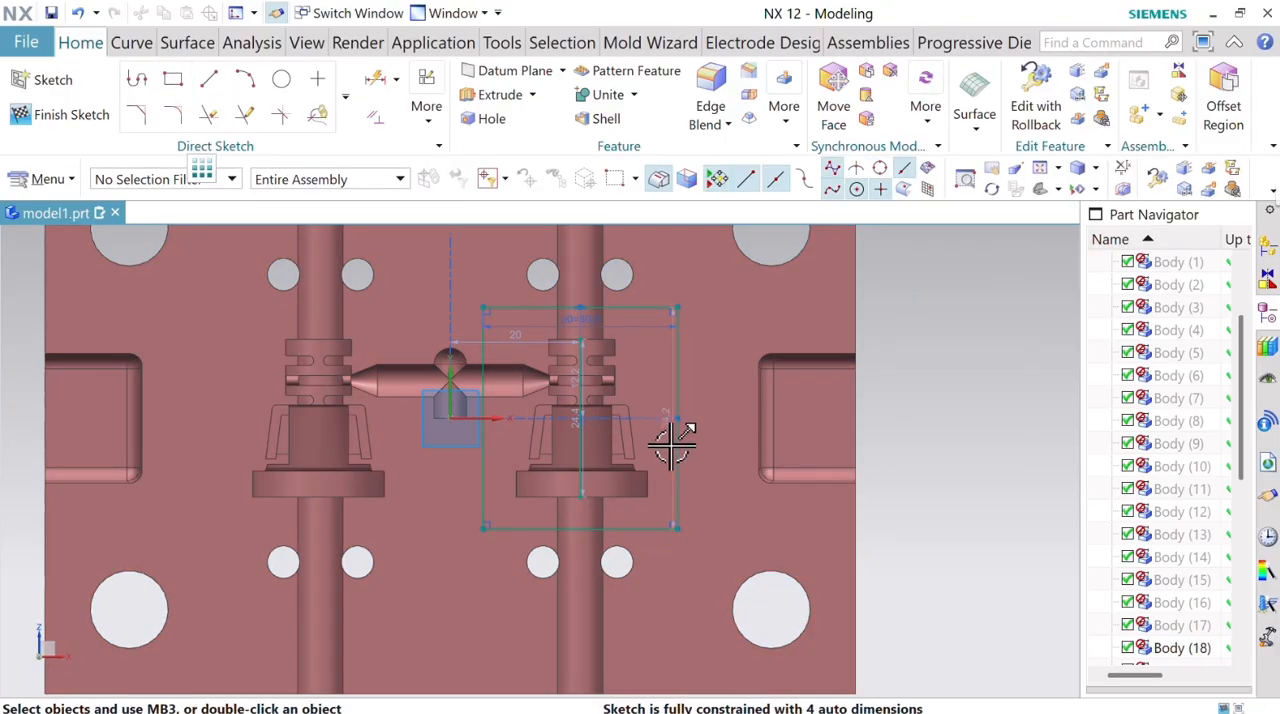
Try to edit the start point of the rectangle's +X side line, setting its XC coordinate to 34.
double_click(760, 437)
text(3)
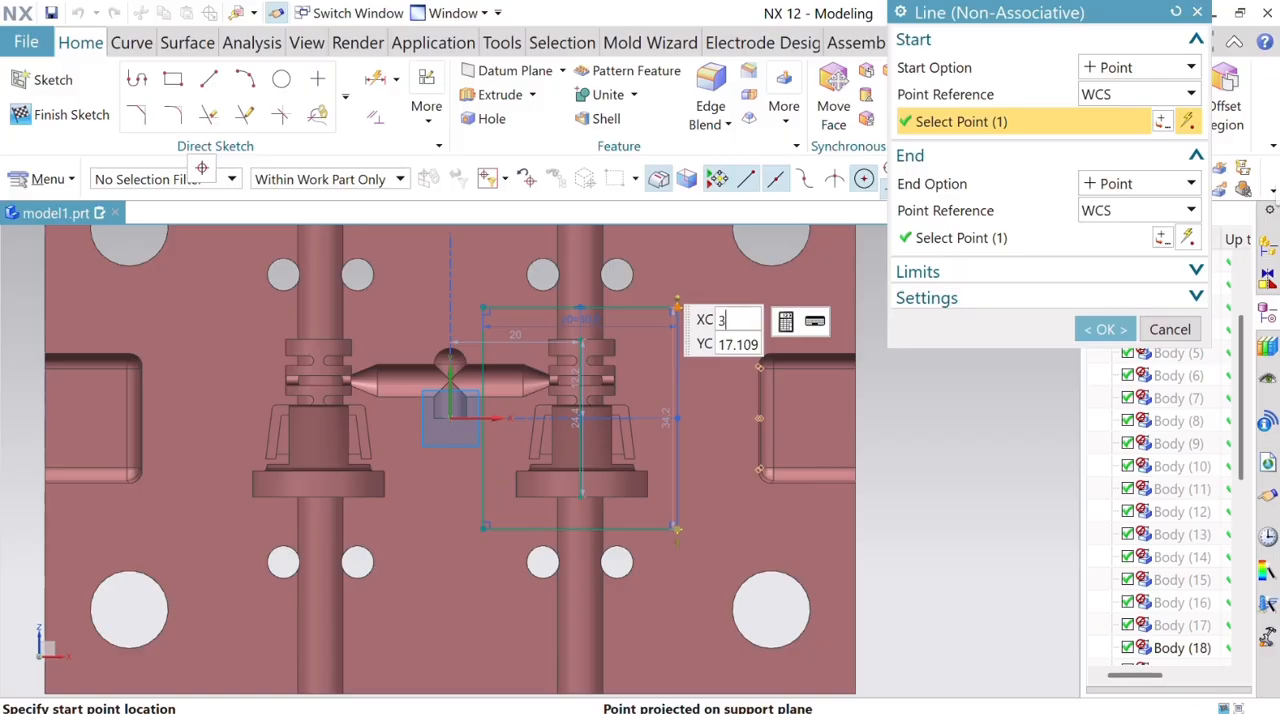
text(4)
key(Return)
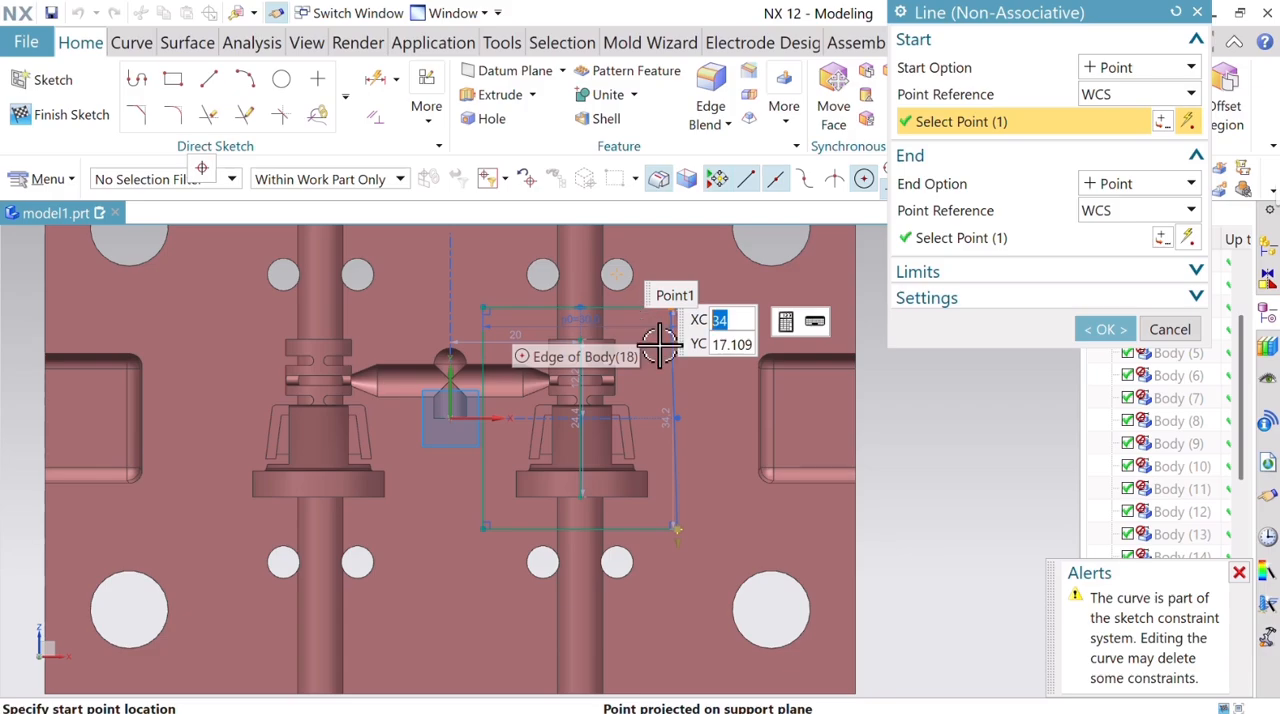
scroll(627, 362, up, 1)
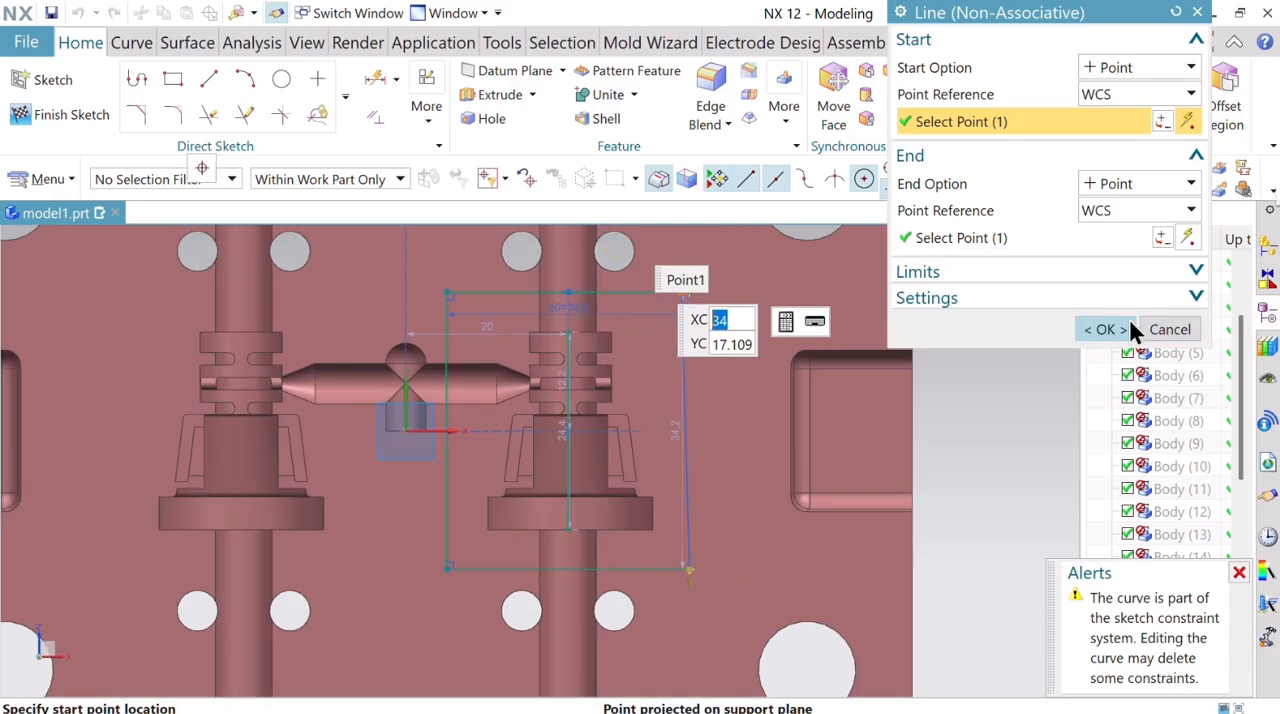
click(1100, 329)
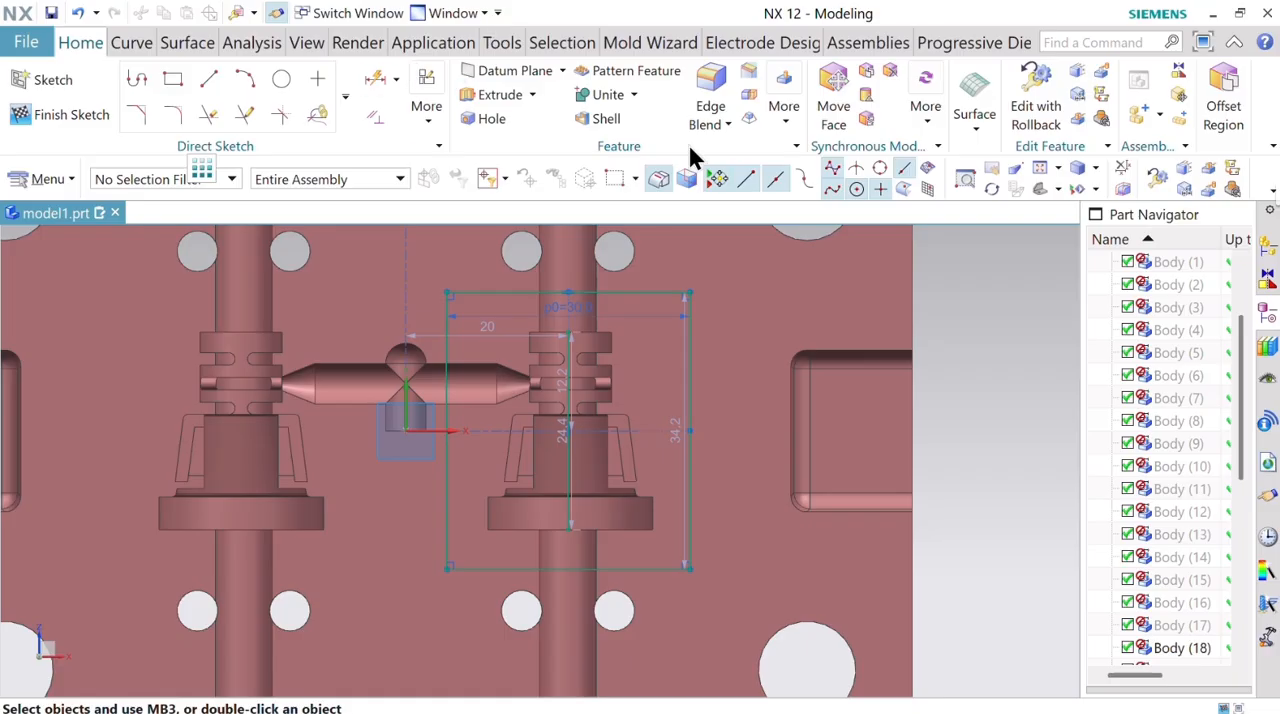
Try to make the rectangle's inner side midpoint symmetric with the lower hole's centre about the X axis, and undo it.
click(428, 125)
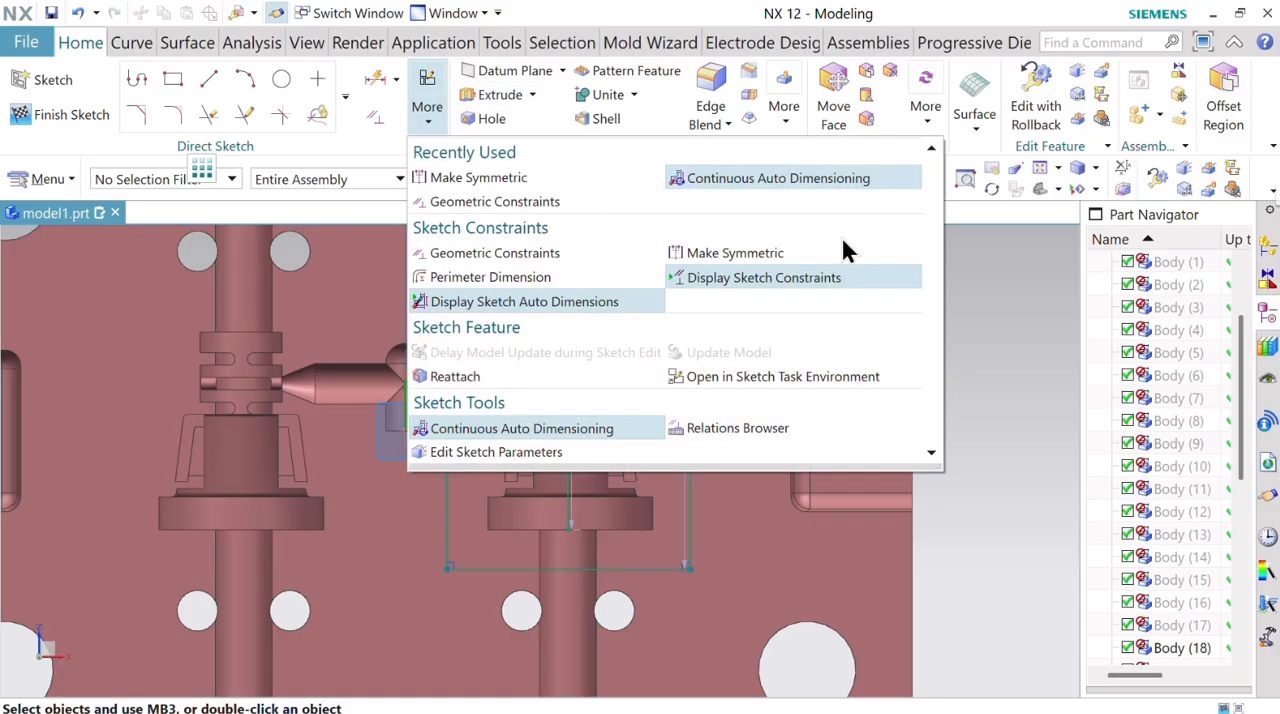
click(822, 254)
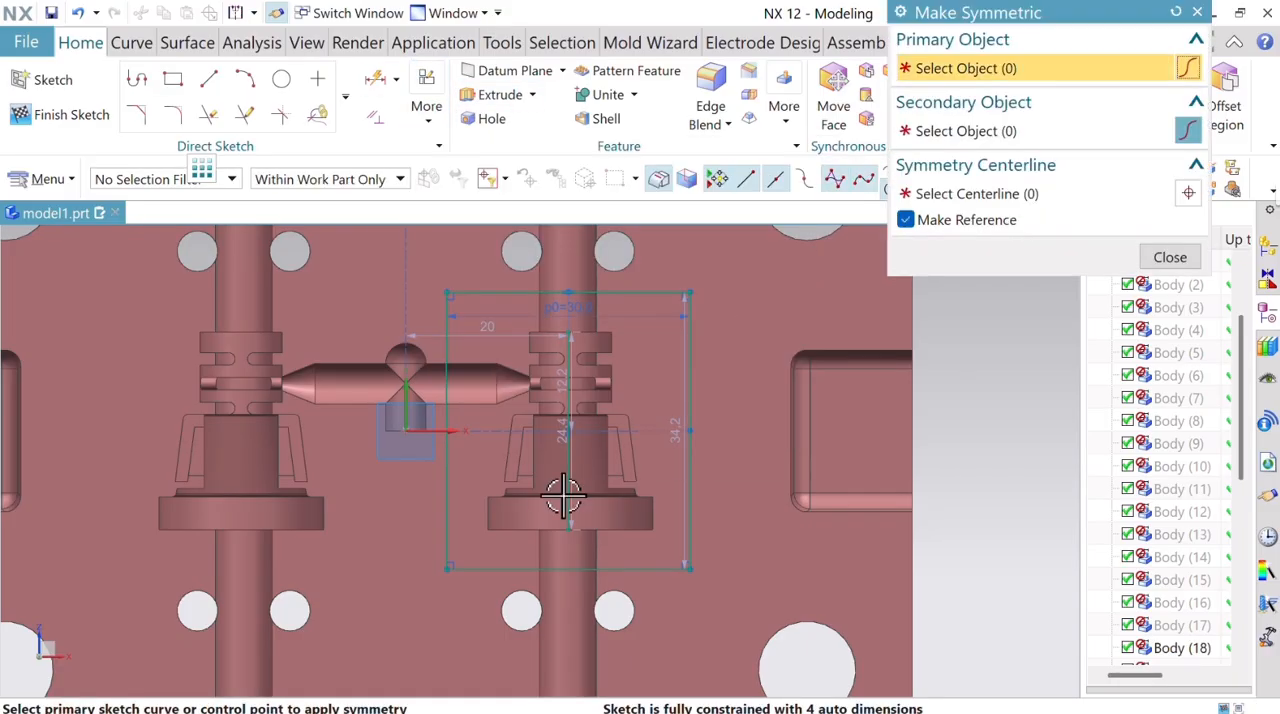
click(608, 568)
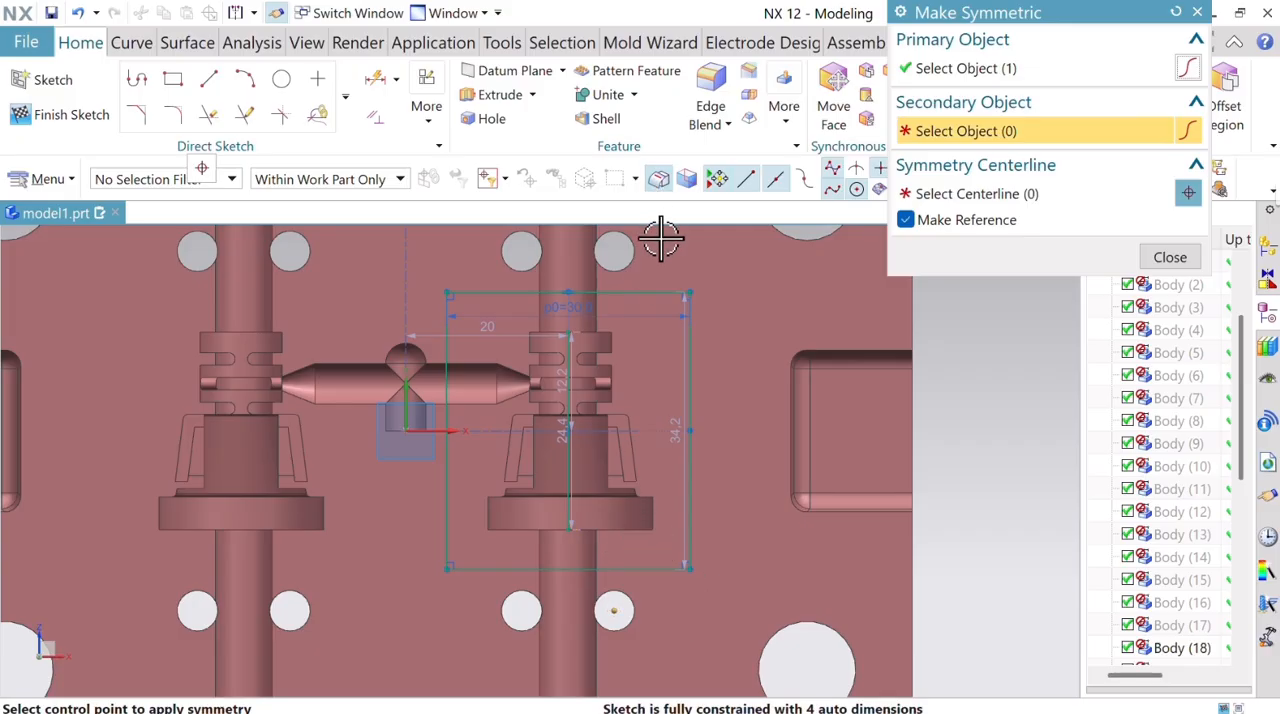
click(452, 427)
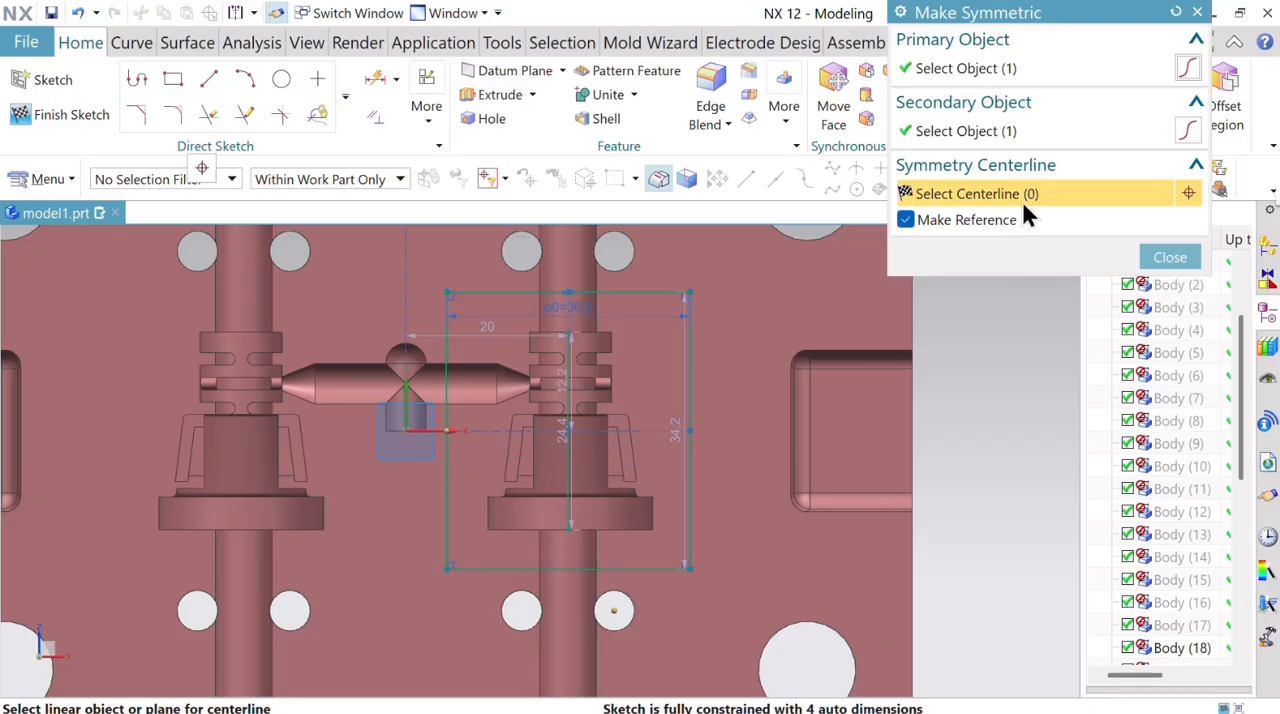
click(424, 428)
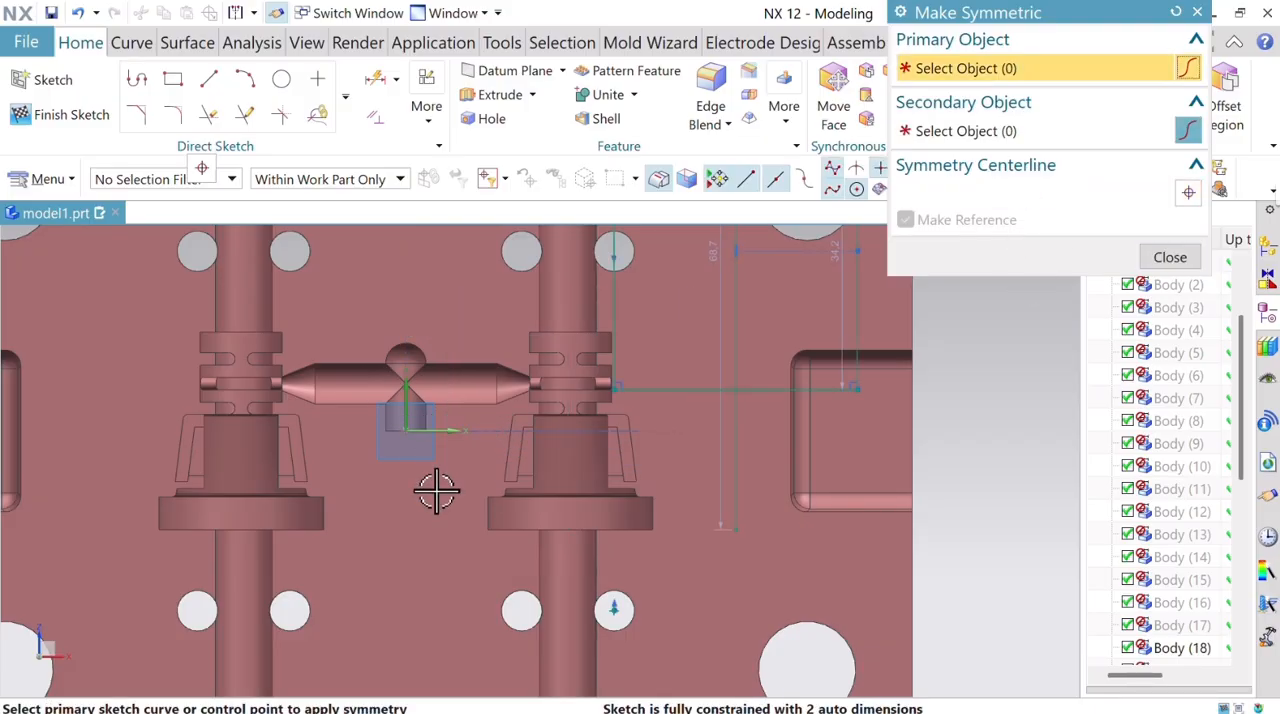
scroll(580, 465, down, 4)
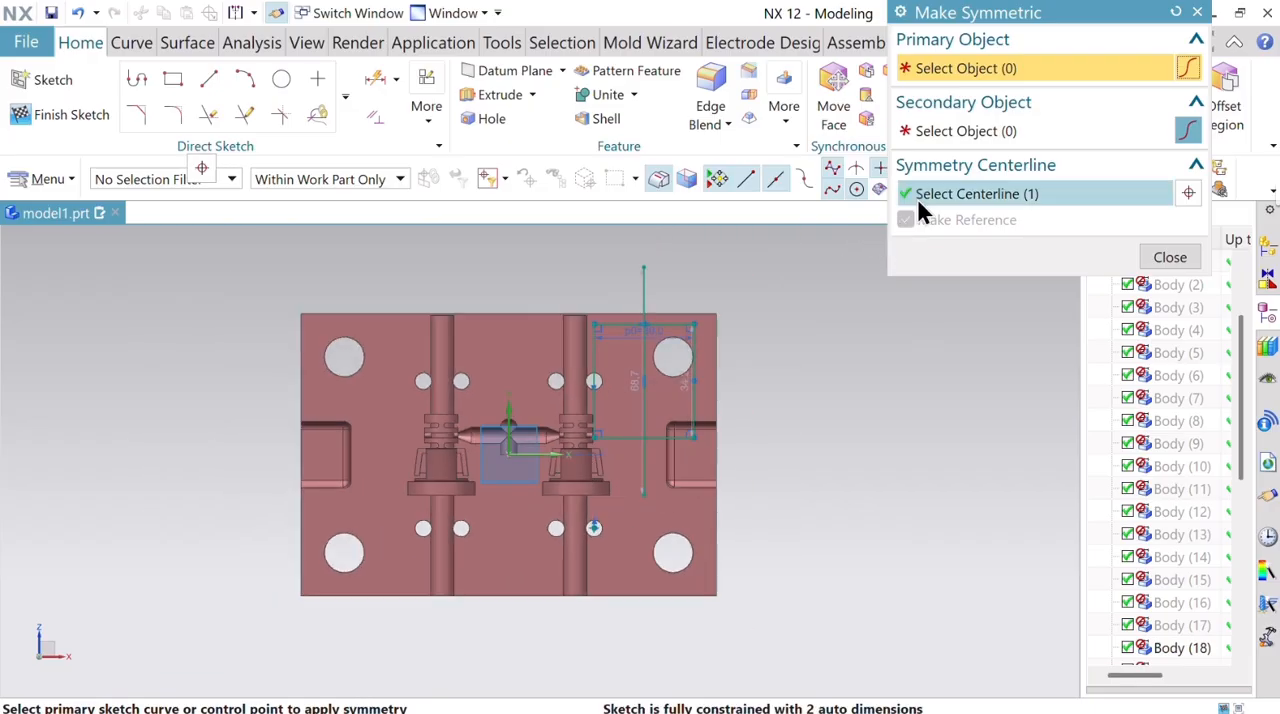
click(1197, 13)
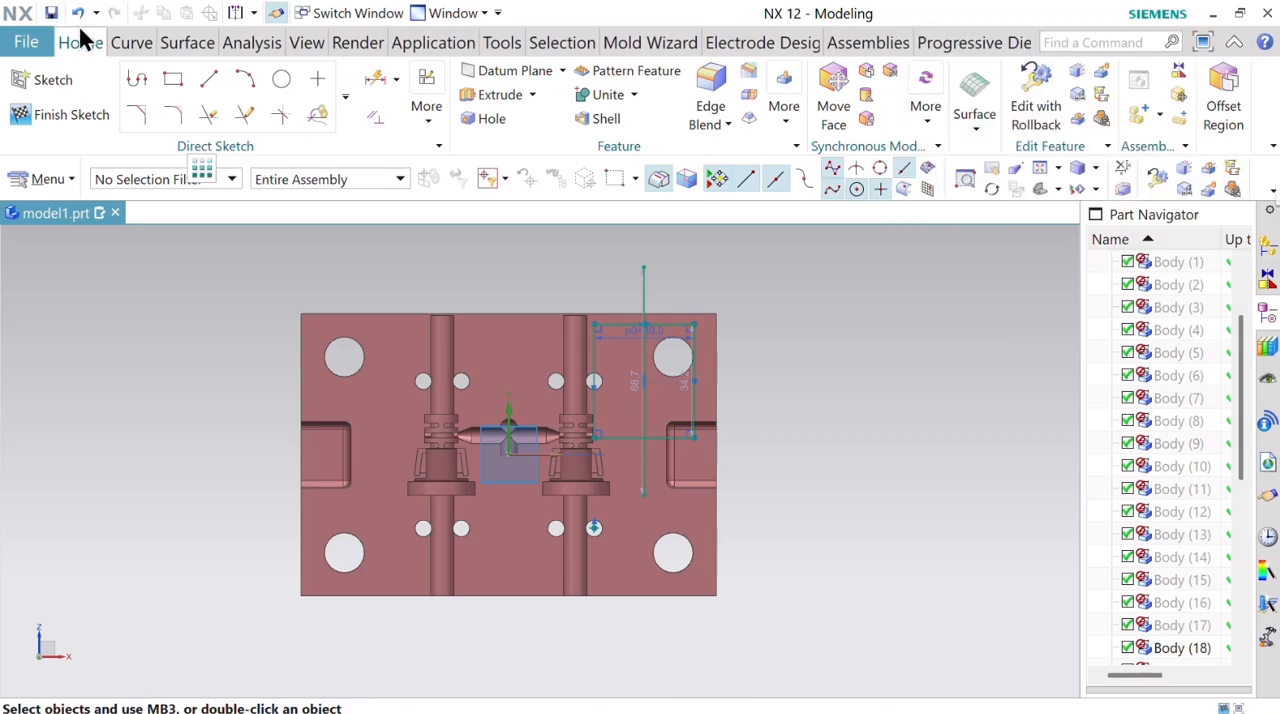
click(76, 13)
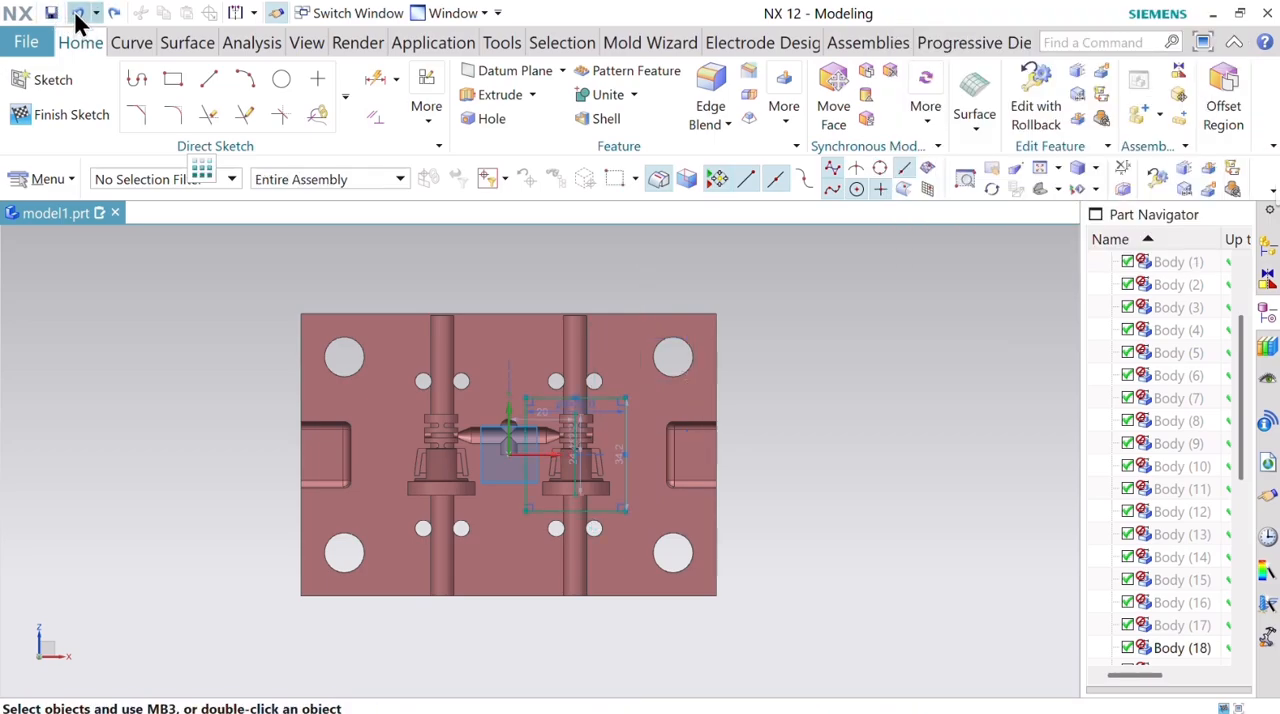
Set the rectangle's height to 34 mm and finish the sketch.
scroll(672, 464, up, 3)
scroll(672, 464, down, 1)
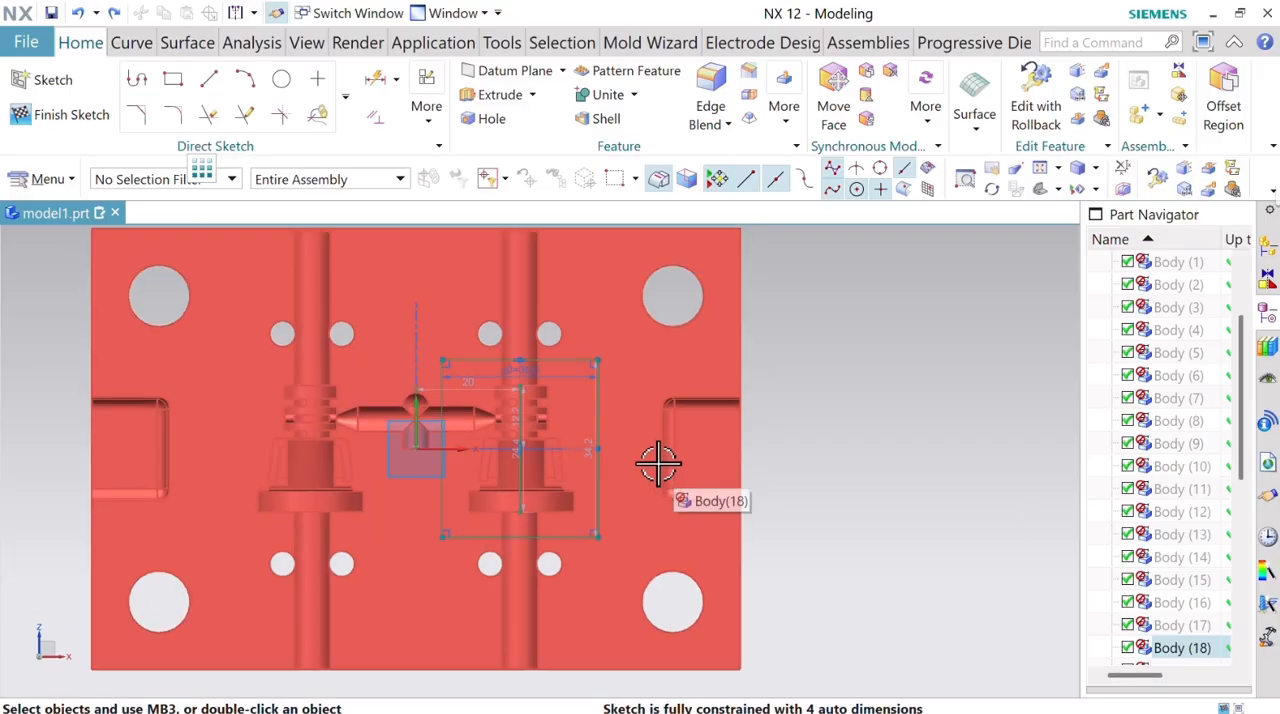
scroll(660, 464, up, 1)
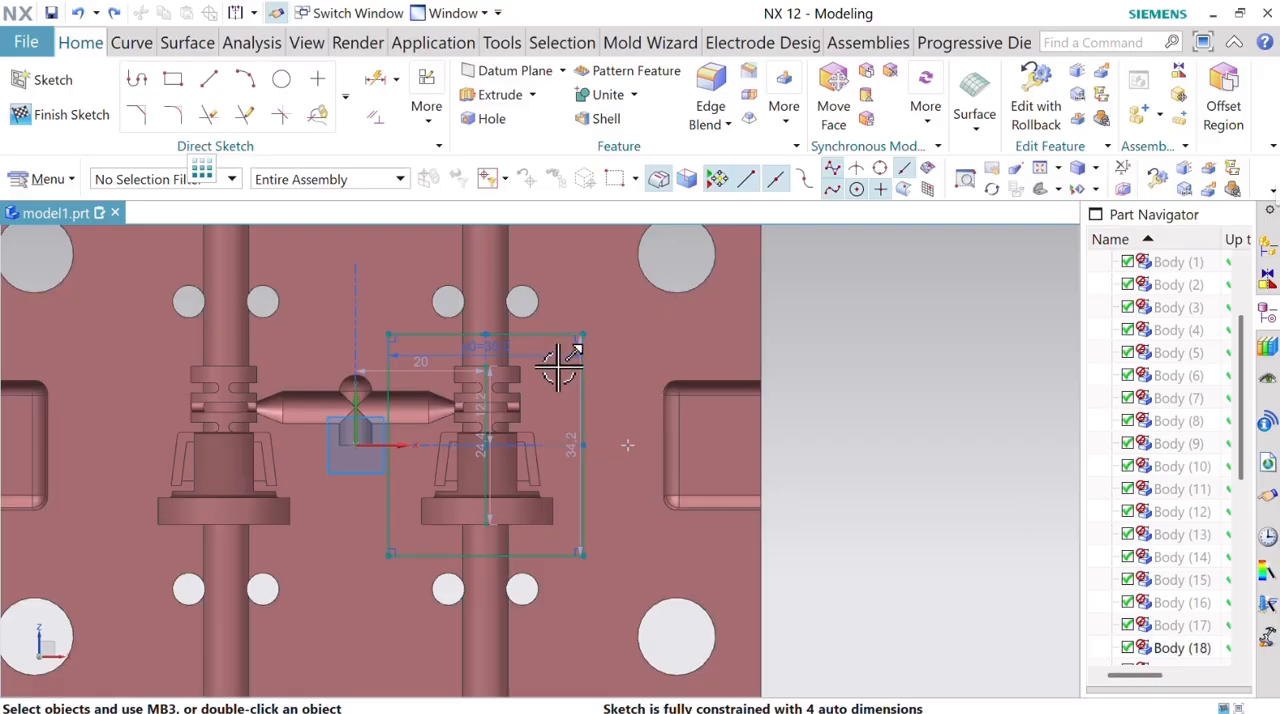
click(580, 420)
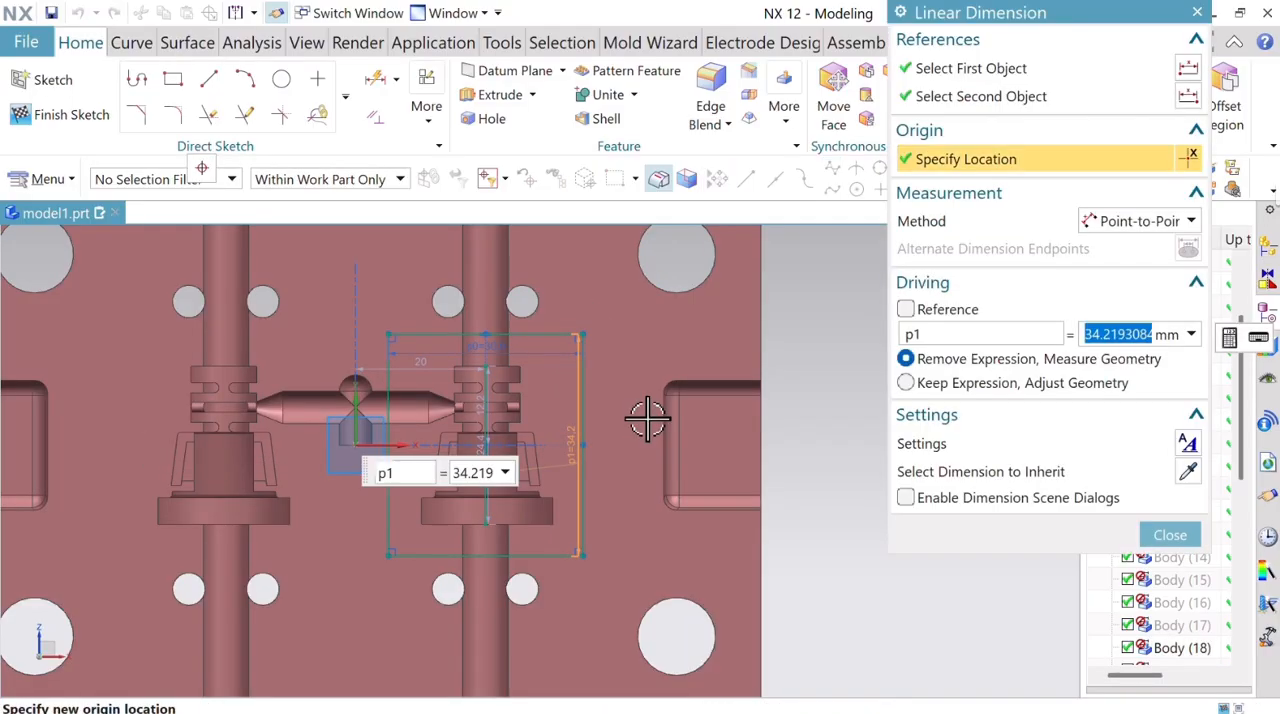
text(34)
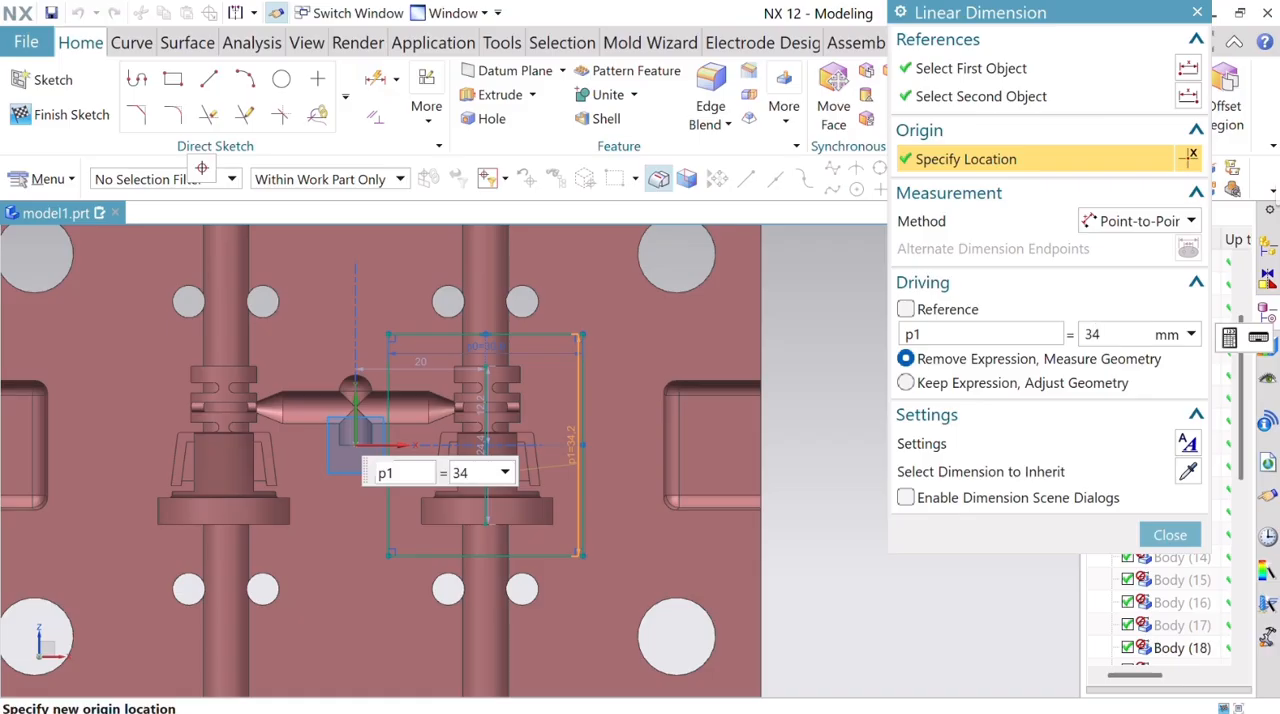
key(Return)
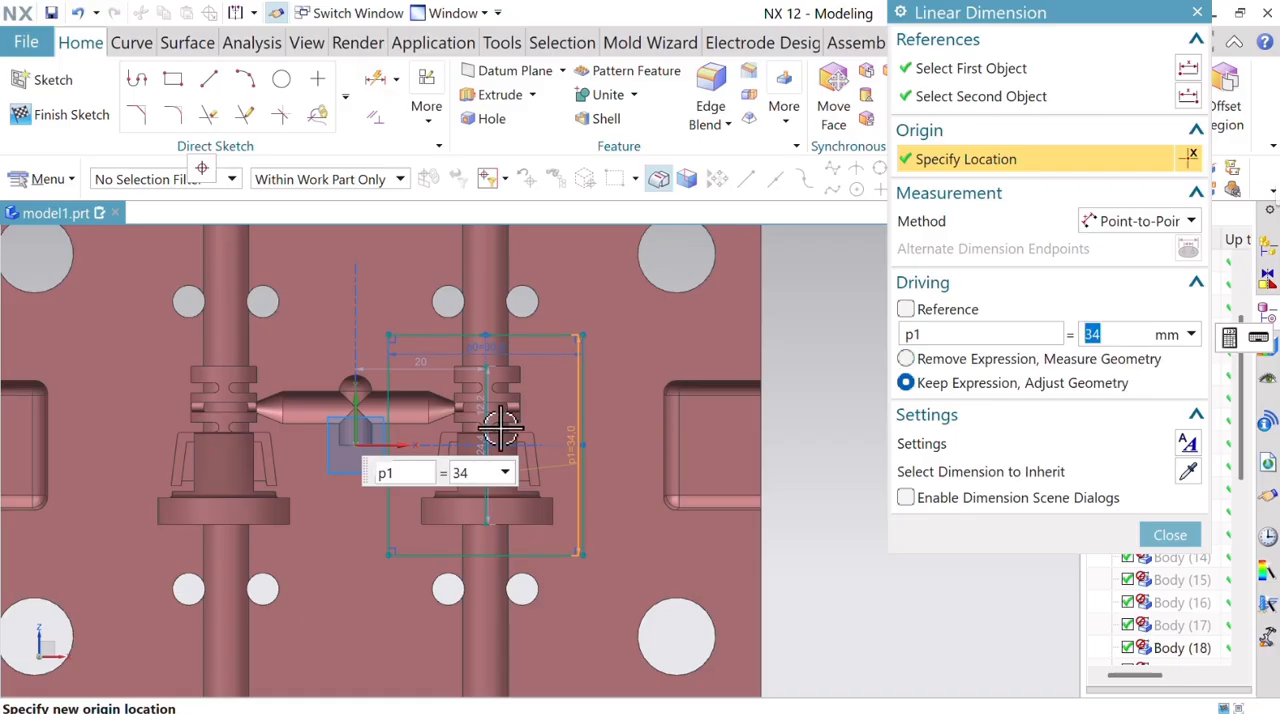
scroll(495, 430, up, 3)
scroll(488, 428, down, 1)
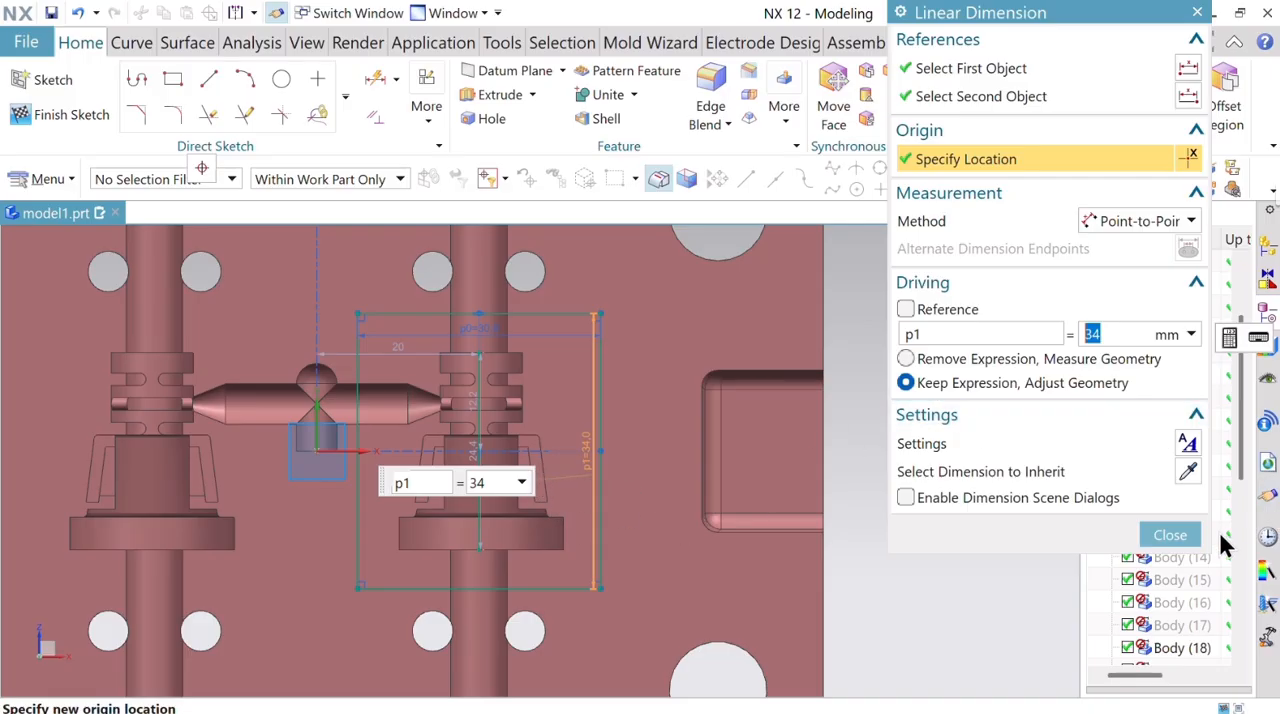
click(1170, 535)
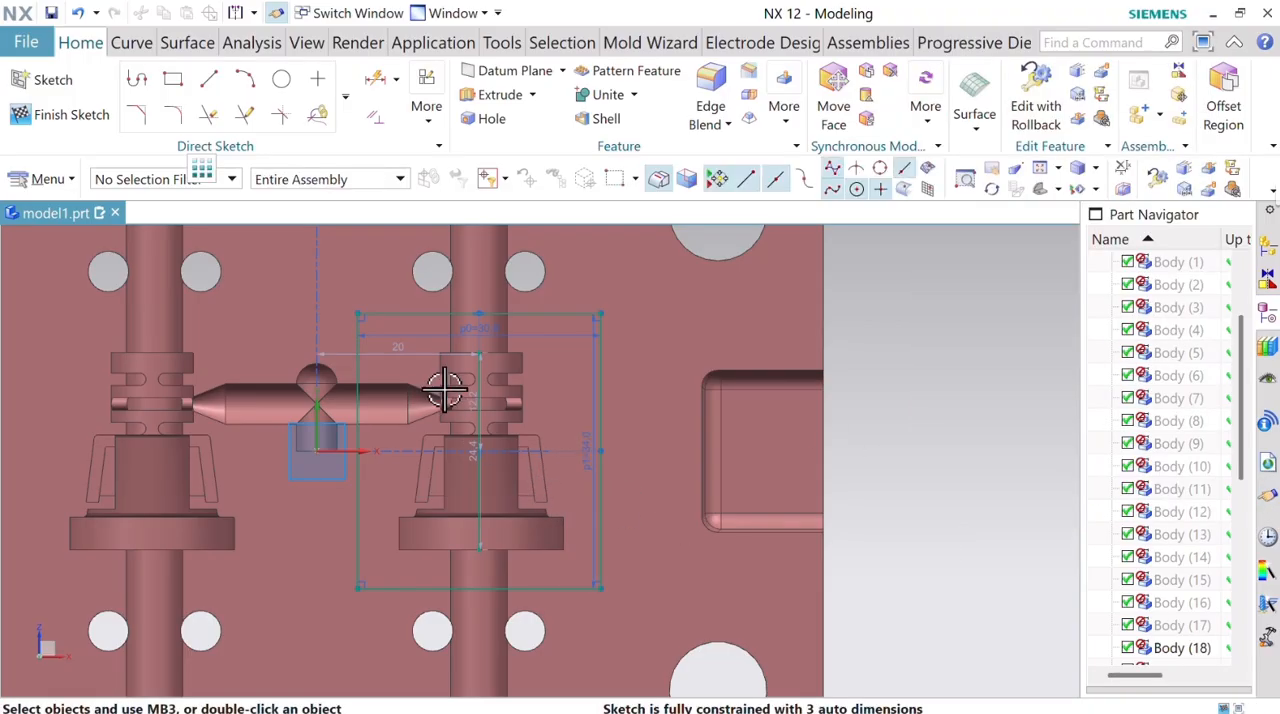
click(72, 115)
middle_drag(606, 400, 571, 378)
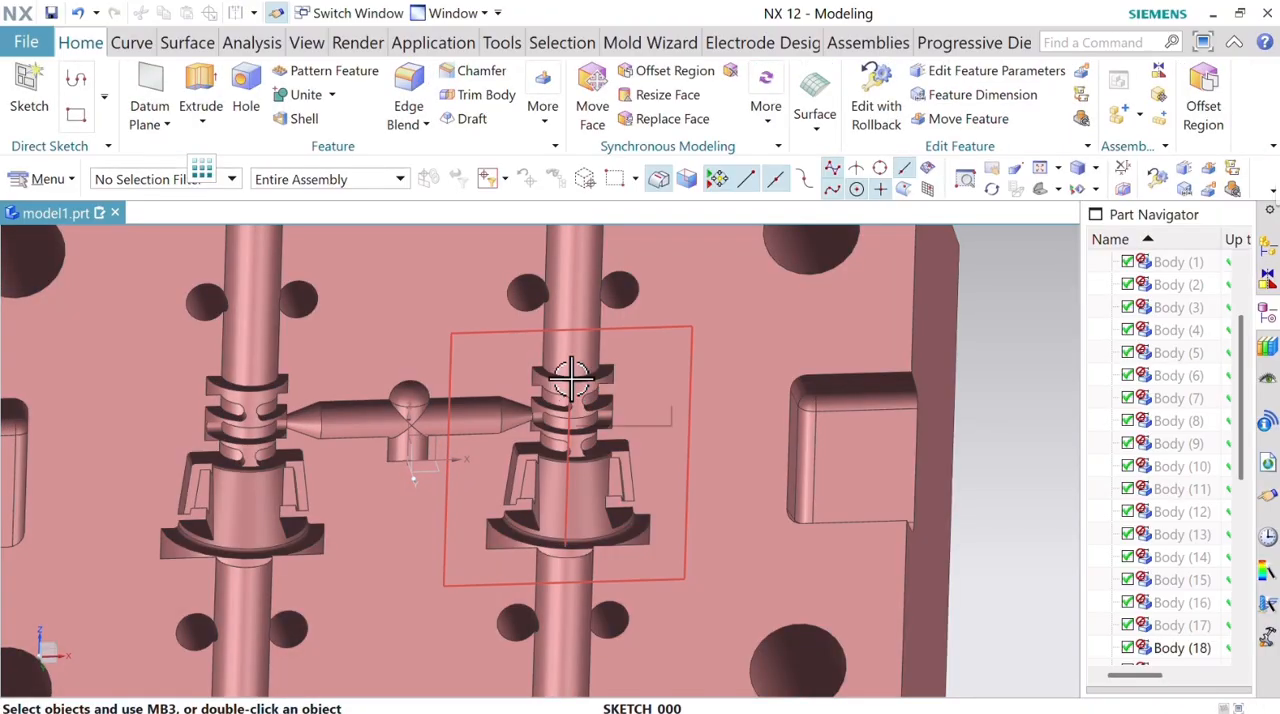
Reopen the rectangle sketch to remove the vertical line inside it with Quick Trim, and finish the sketch.
double_click(571, 378)
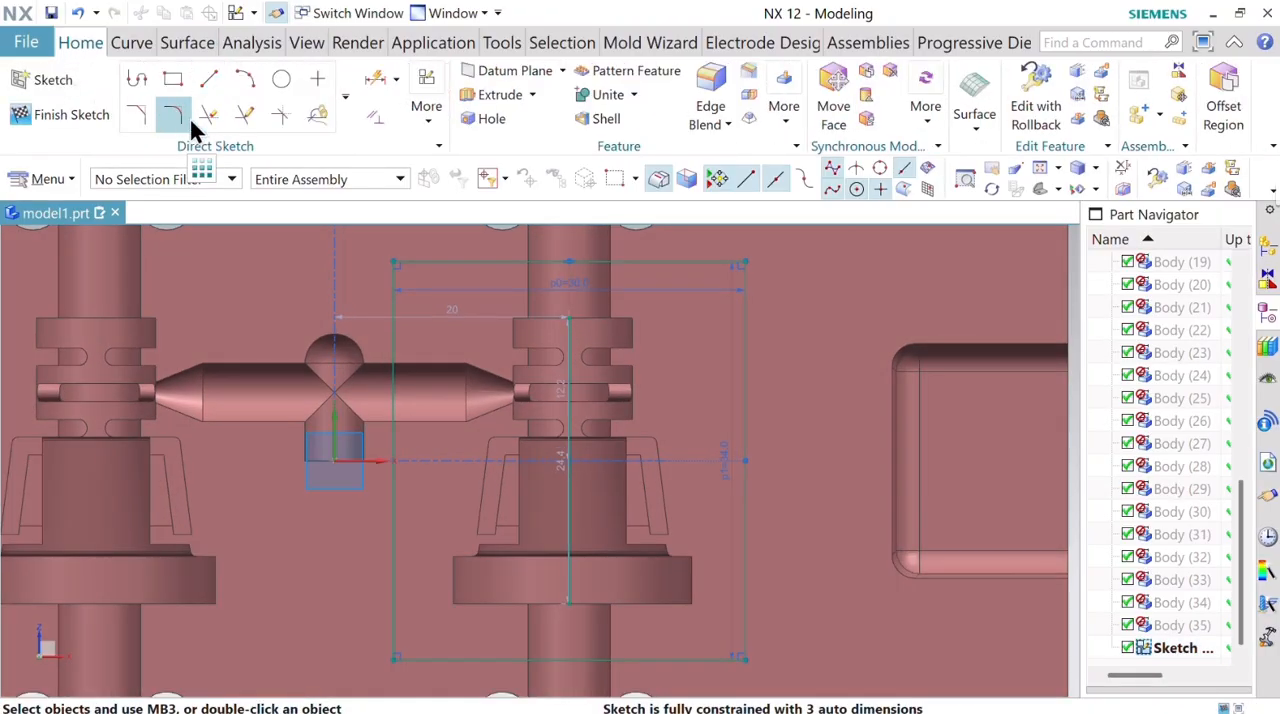
click(209, 114)
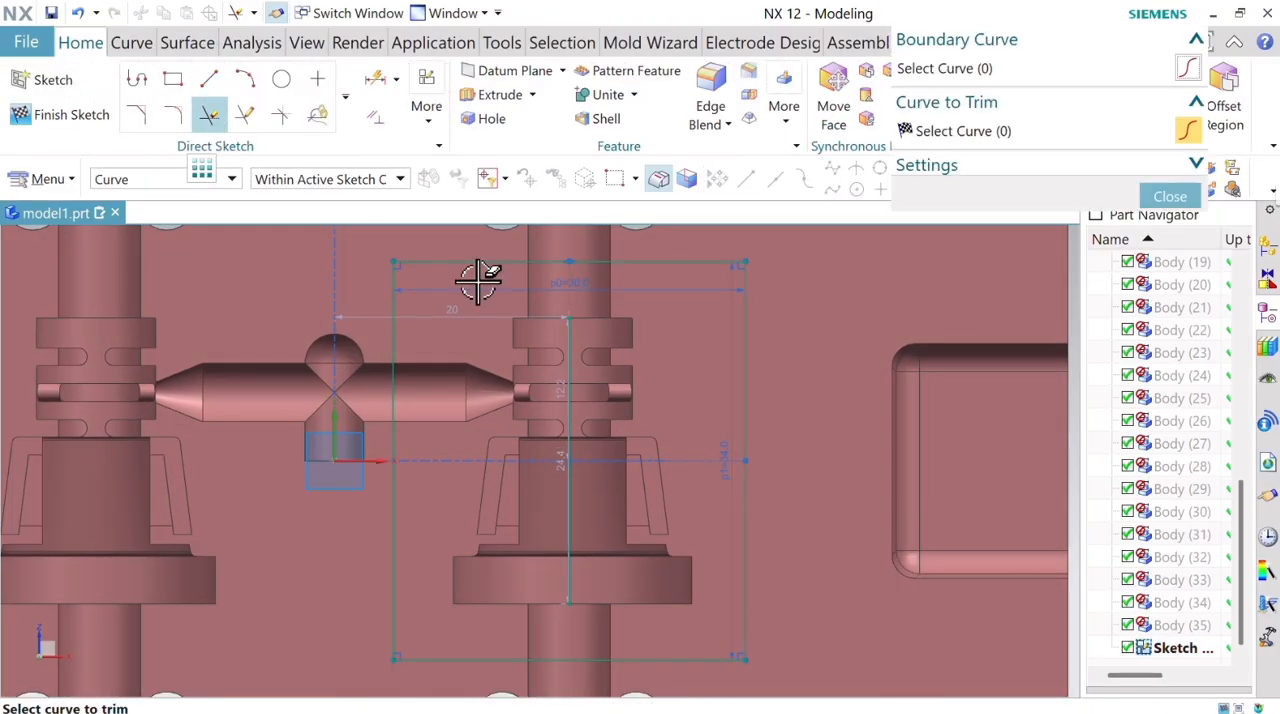
click(565, 538)
click(85, 113)
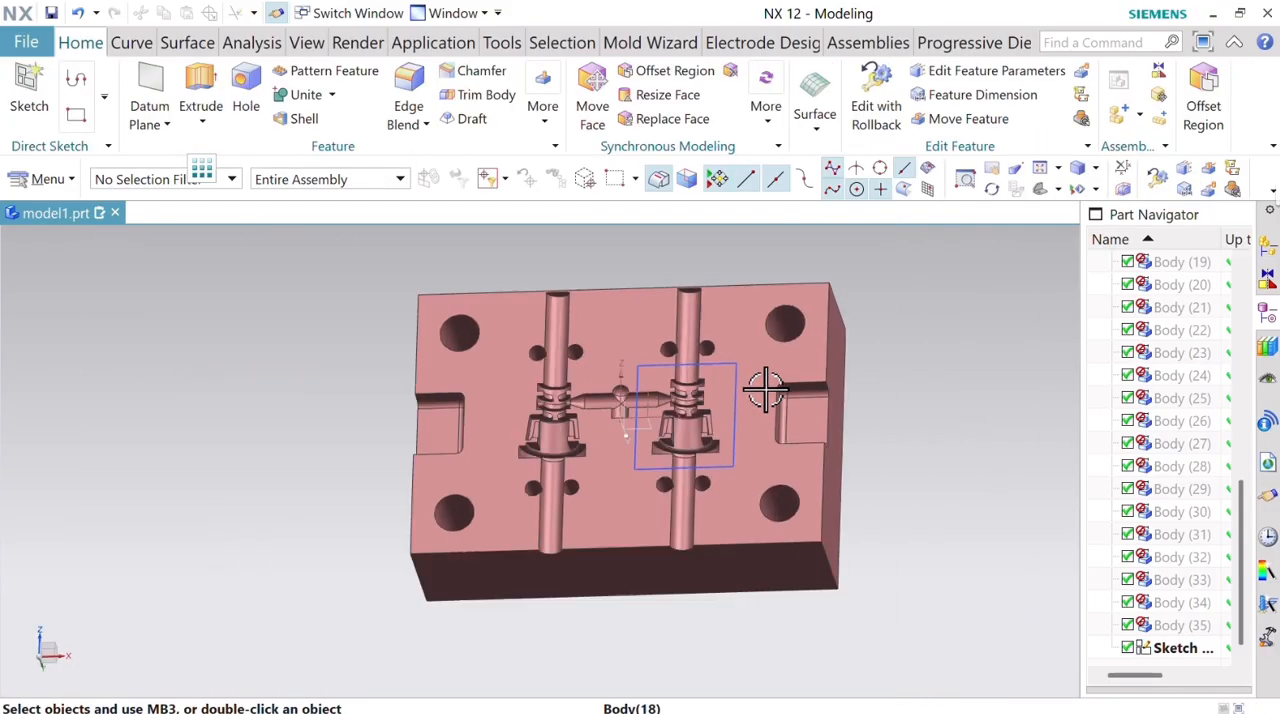
middle_drag(764, 390, 660, 397)
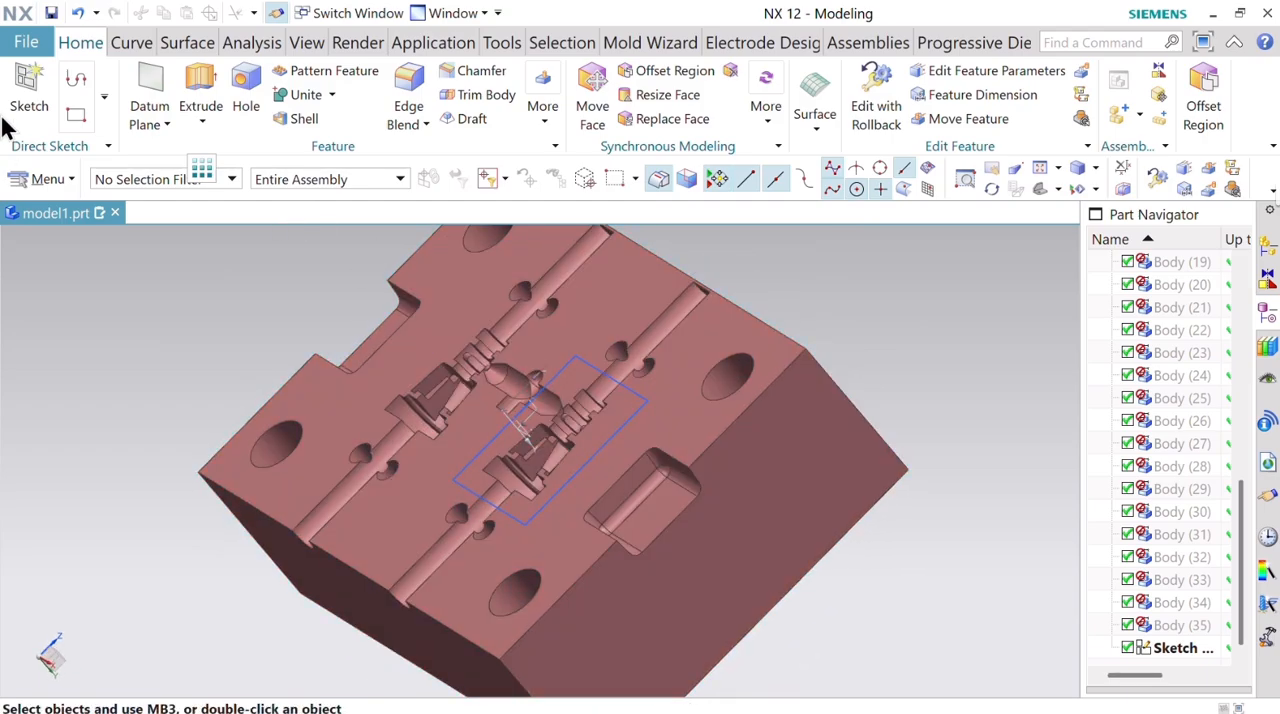
Extrude the rectangle into the plate in the reversed direction, from 0 mm until extended to the cavity collar's curved face, with no Boolean.
click(200, 100)
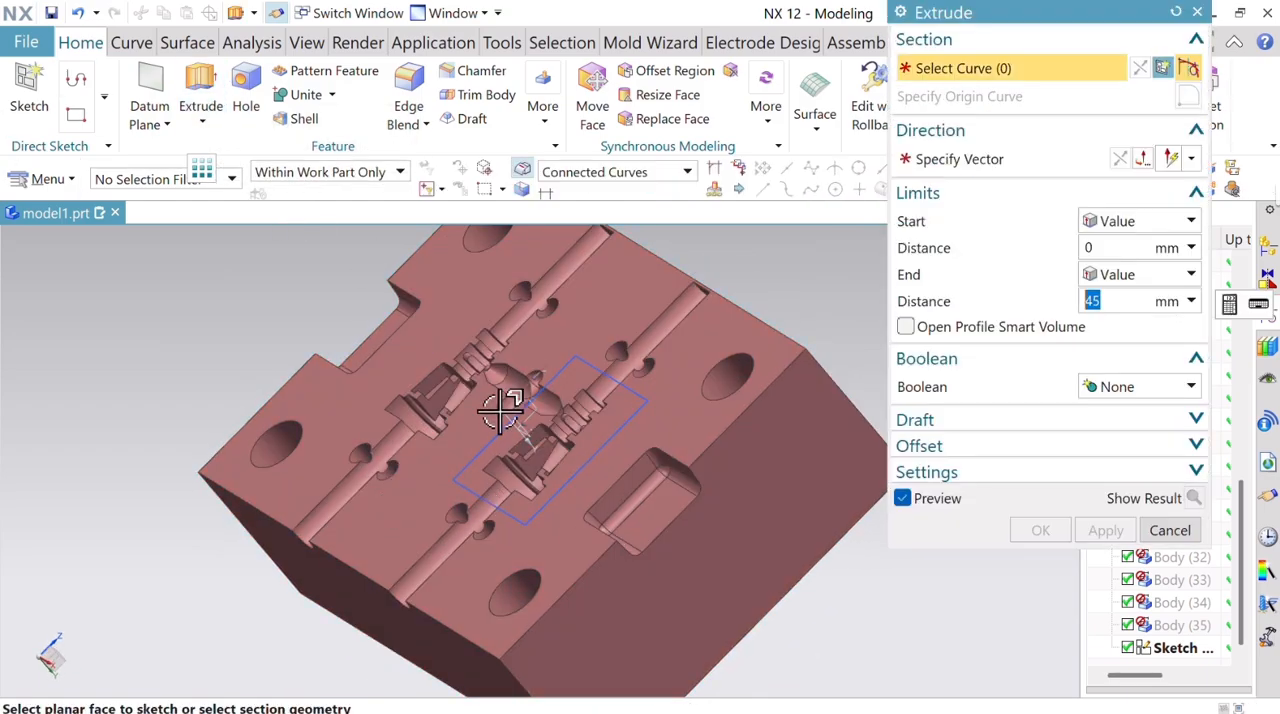
click(685, 178)
click(681, 180)
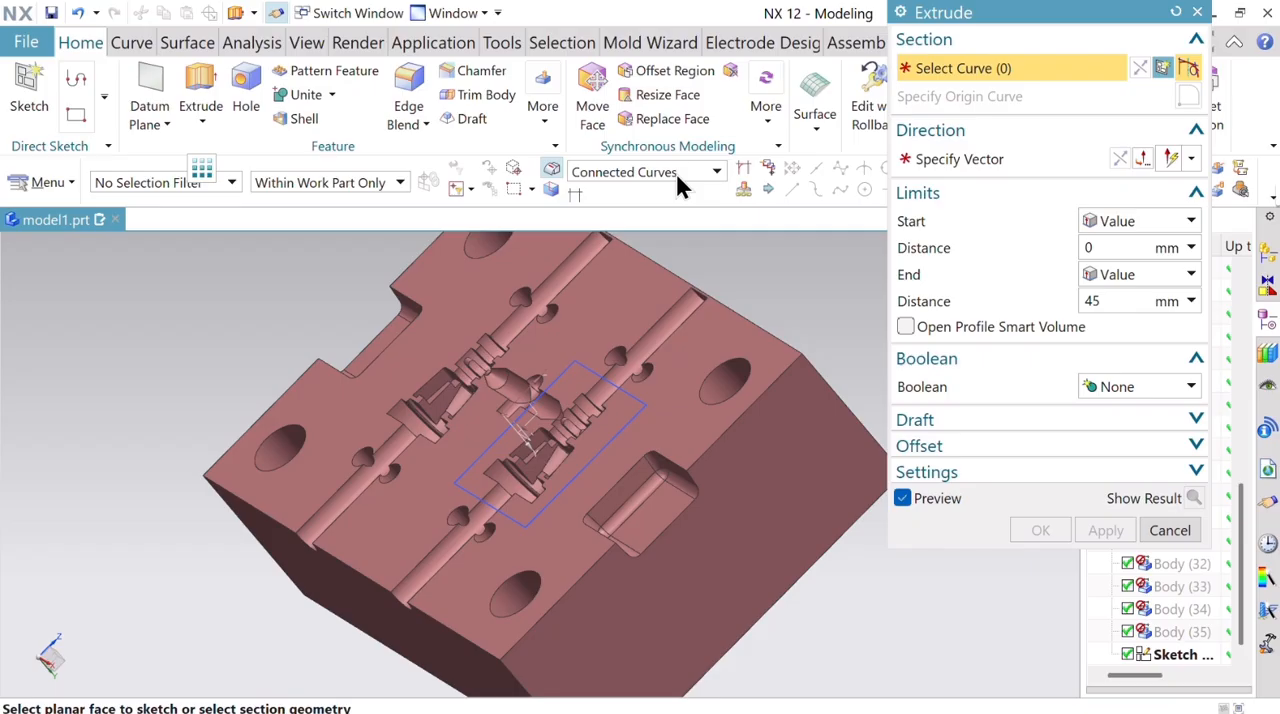
click(585, 368)
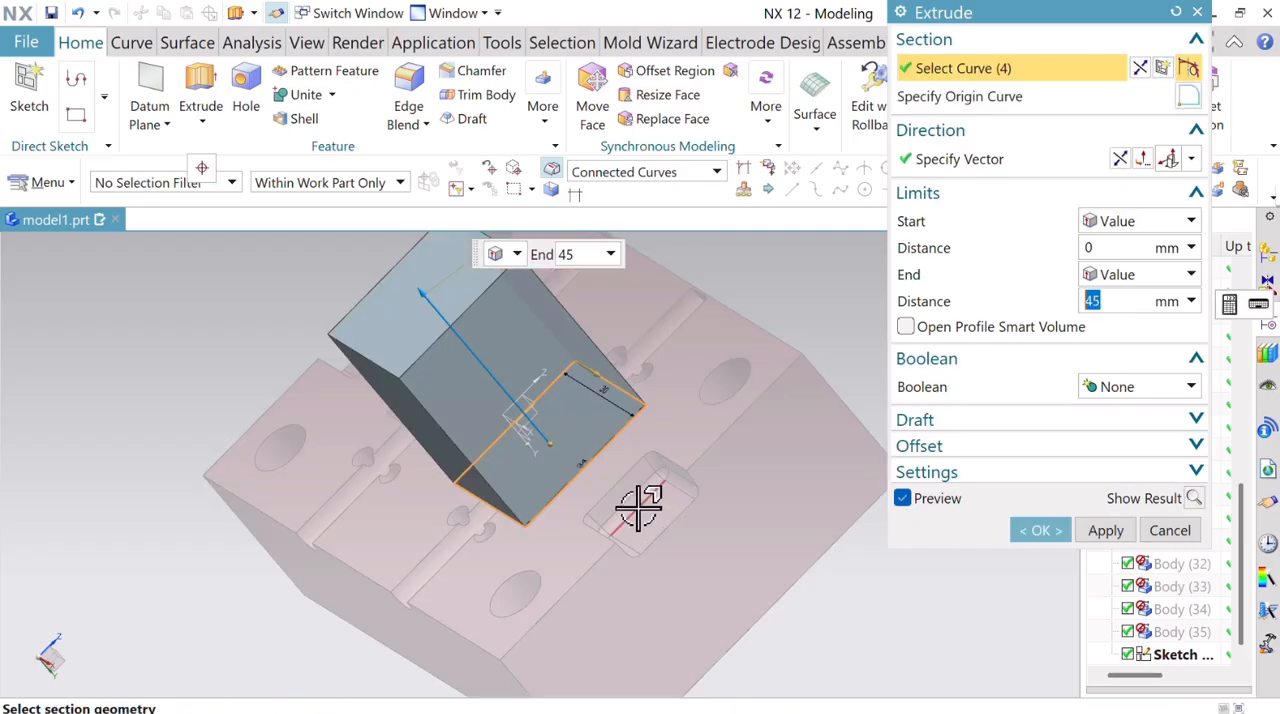
click(1157, 279)
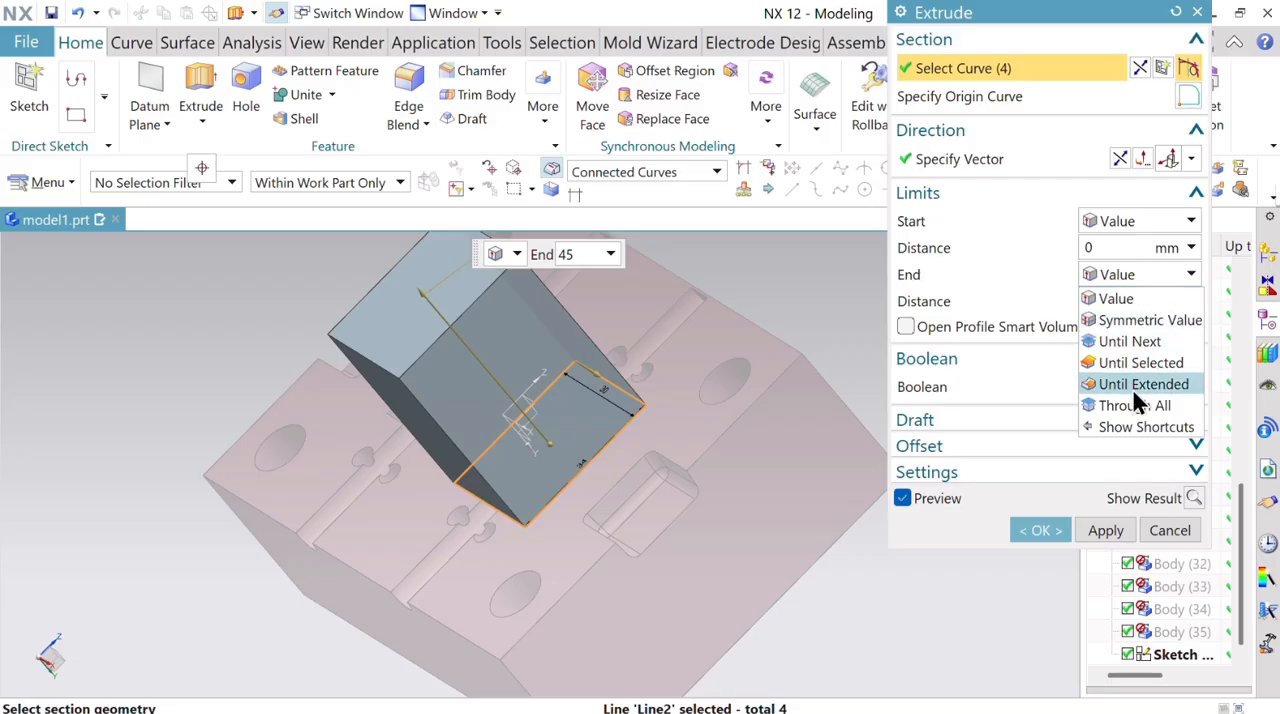
click(1136, 389)
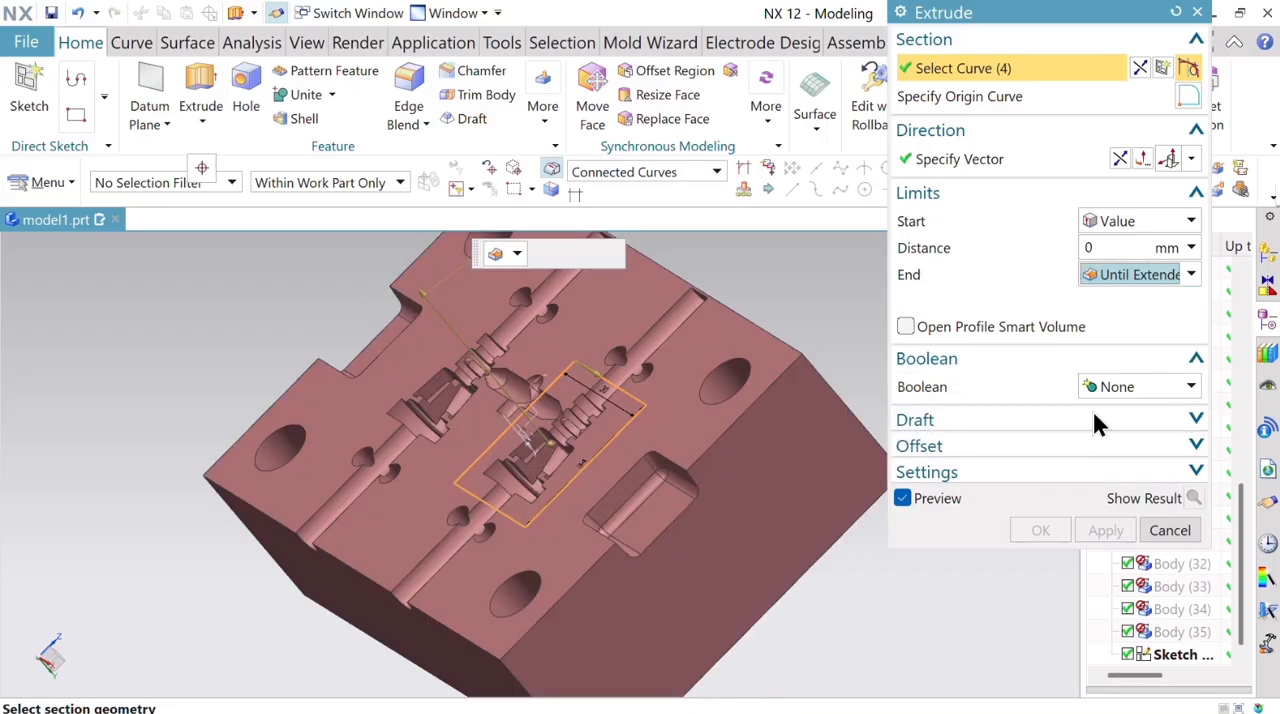
click(516, 483)
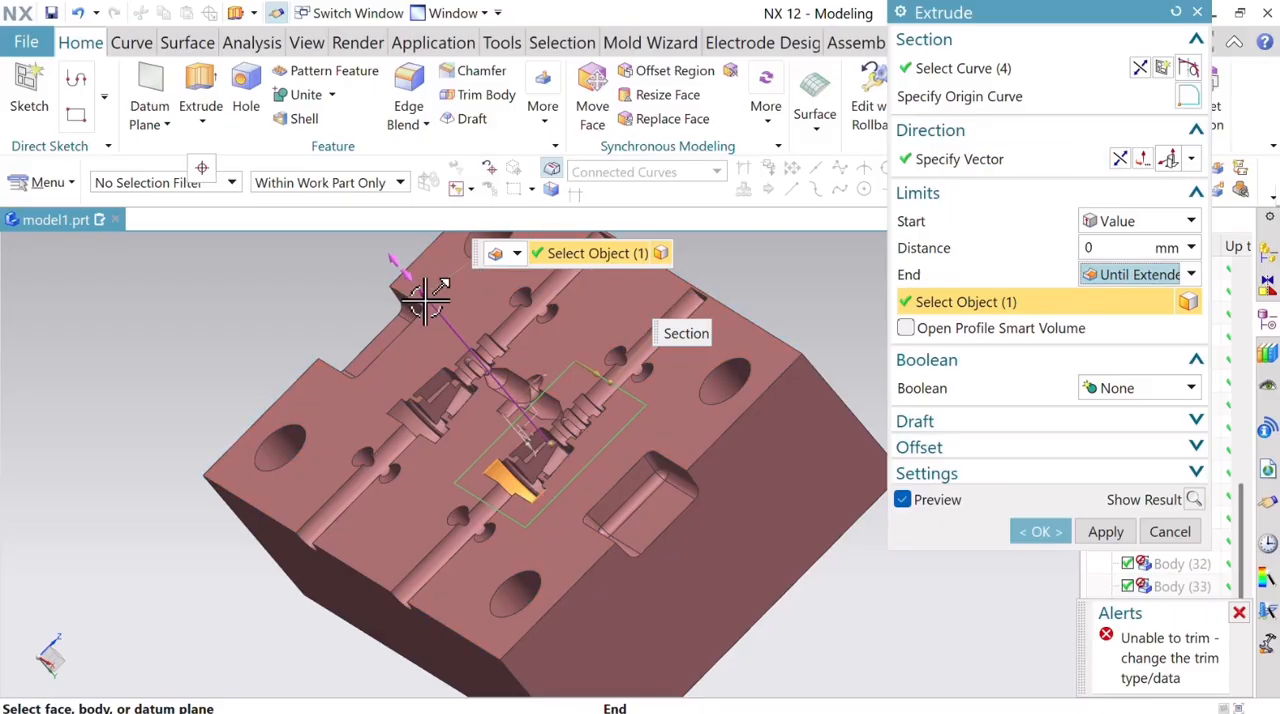
click(1120, 162)
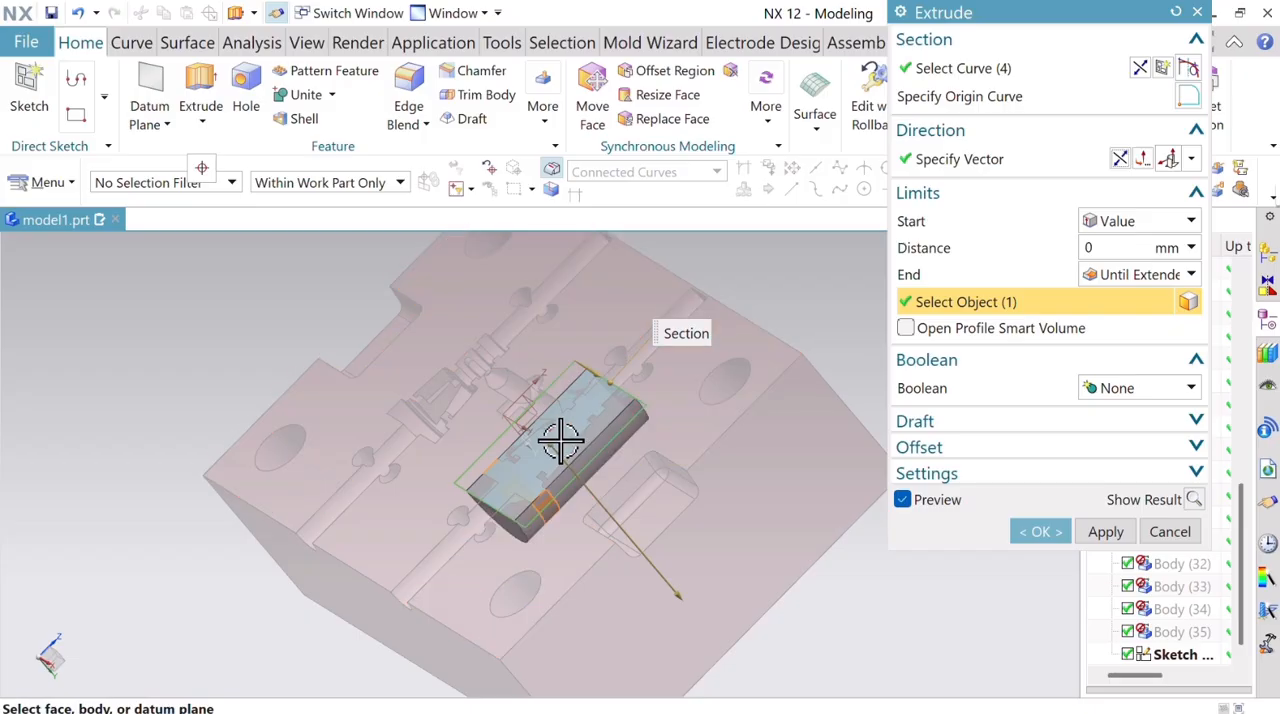
scroll(557, 443, down, 3)
scroll(600, 400, up, 5)
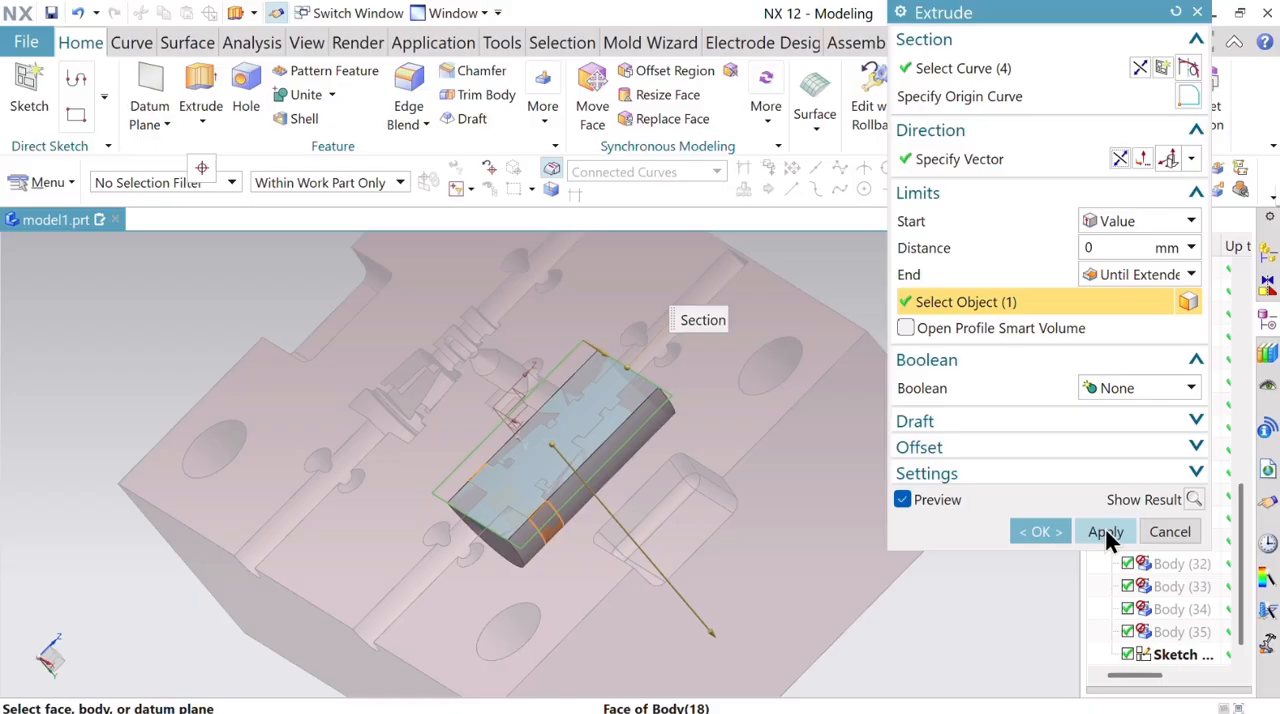
click(1040, 531)
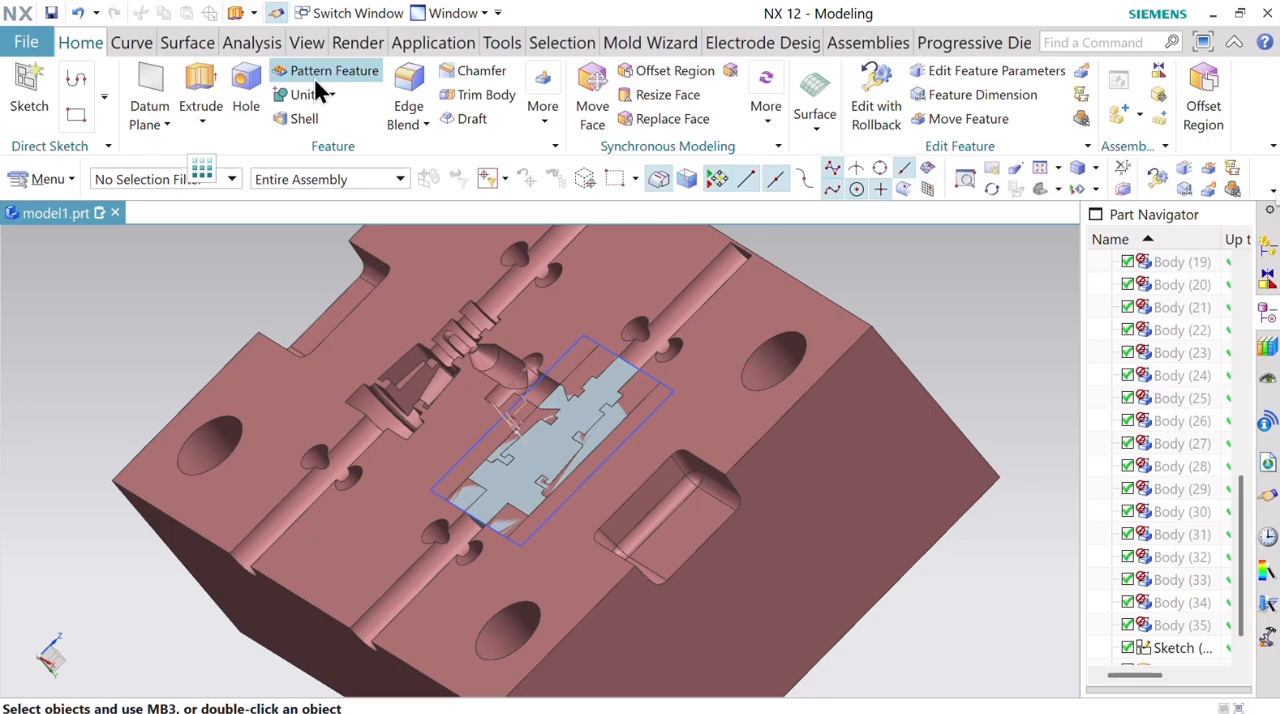
Extrude the rectangle sketch outward from the plate's surface, from 0 to 6 mm, with no Boolean.
click(667, 390)
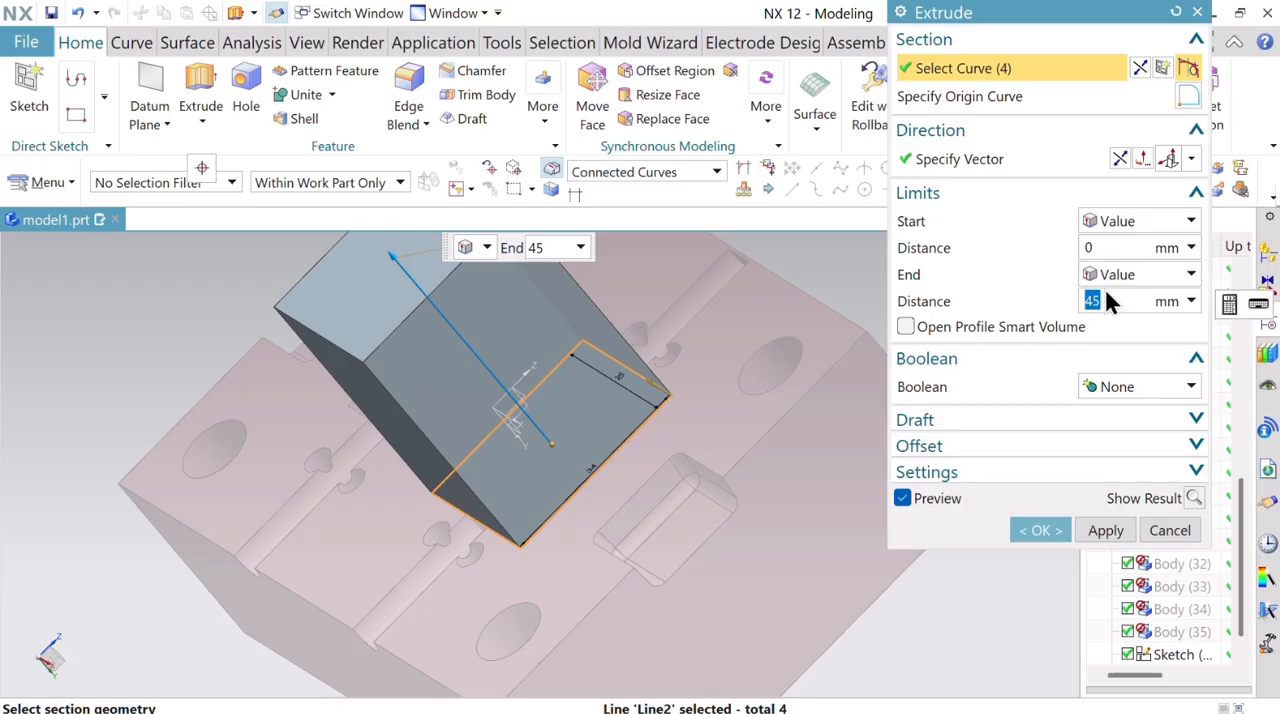
key(Return)
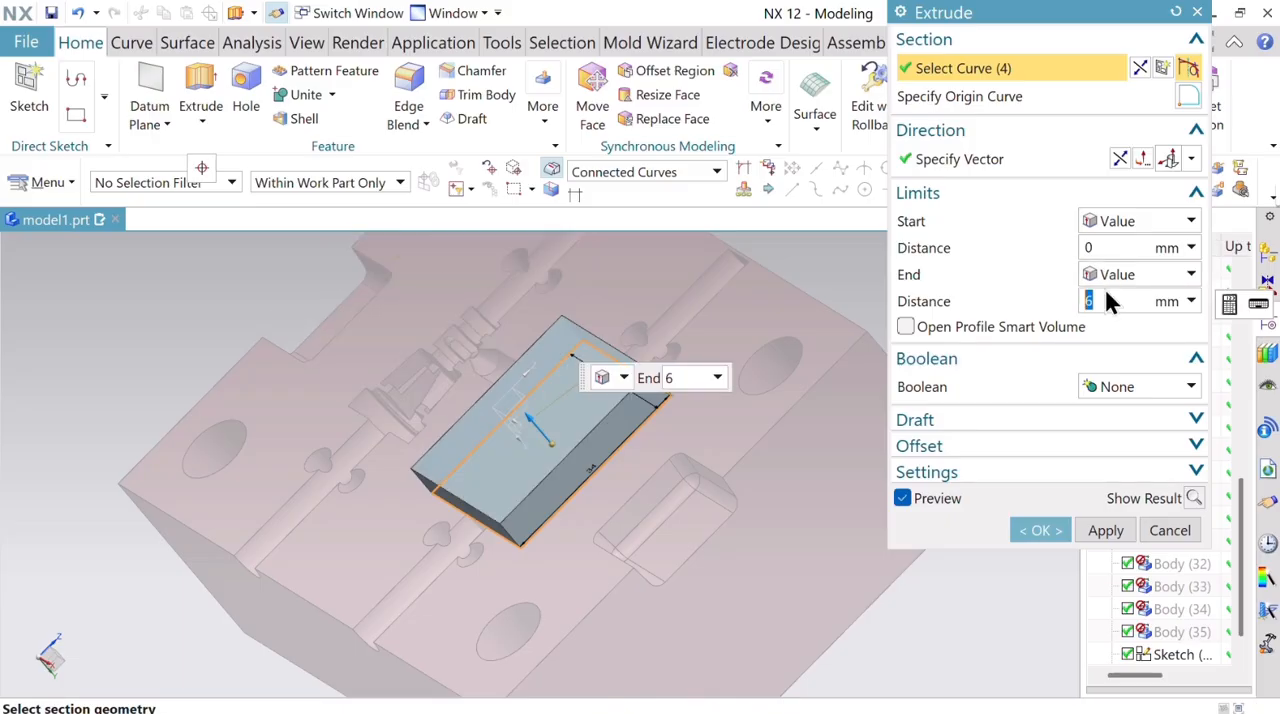
click(1040, 530)
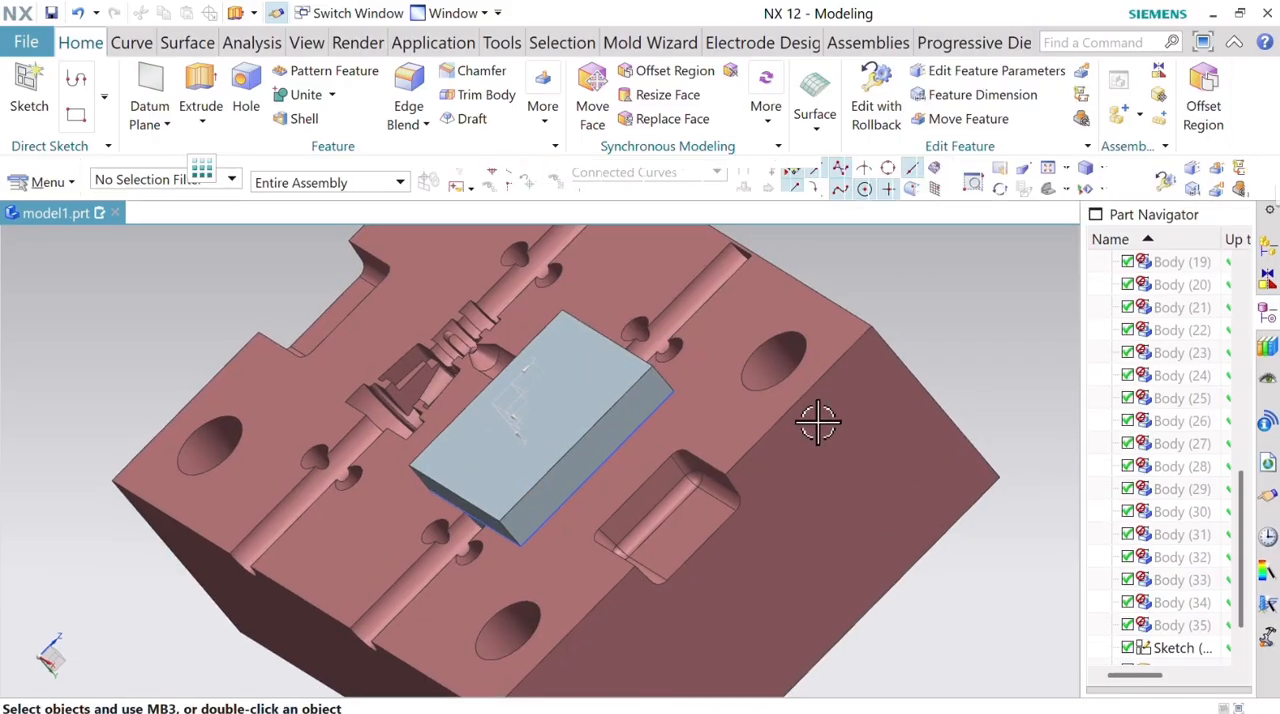
Hide the mould plate body so only the two extruded insert bodies are displayed.
click(768, 410)
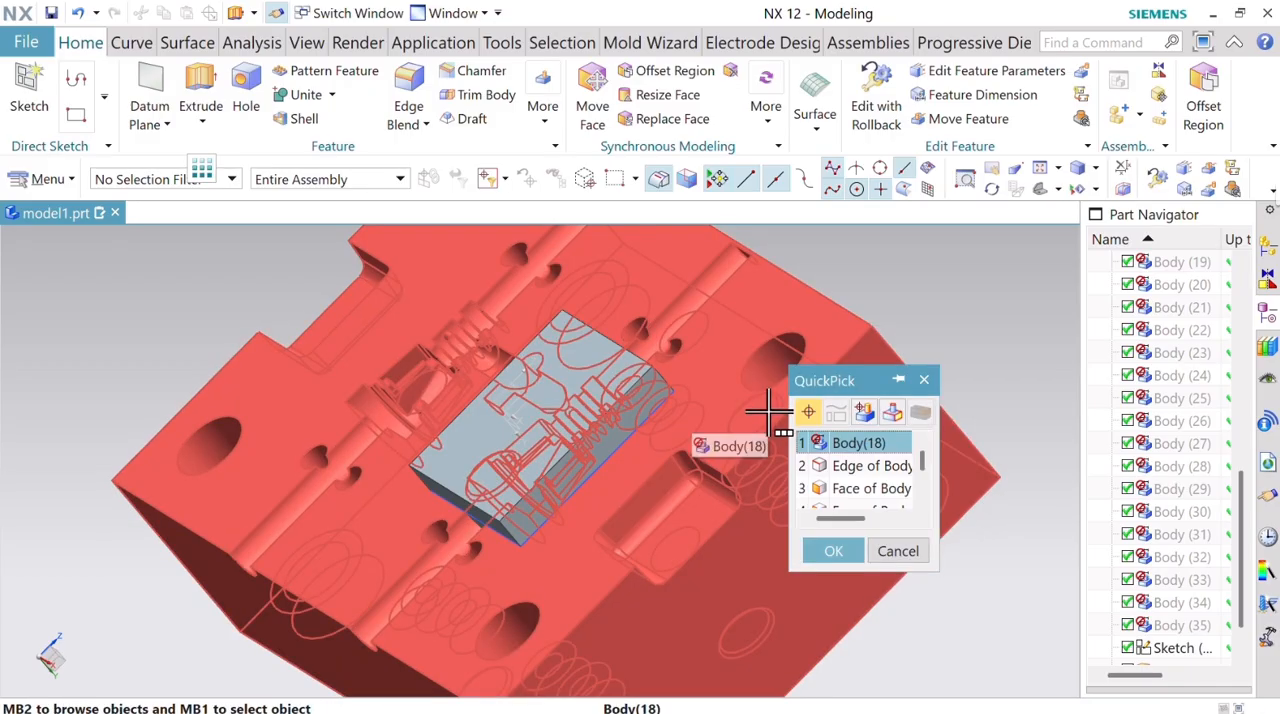
click(826, 550)
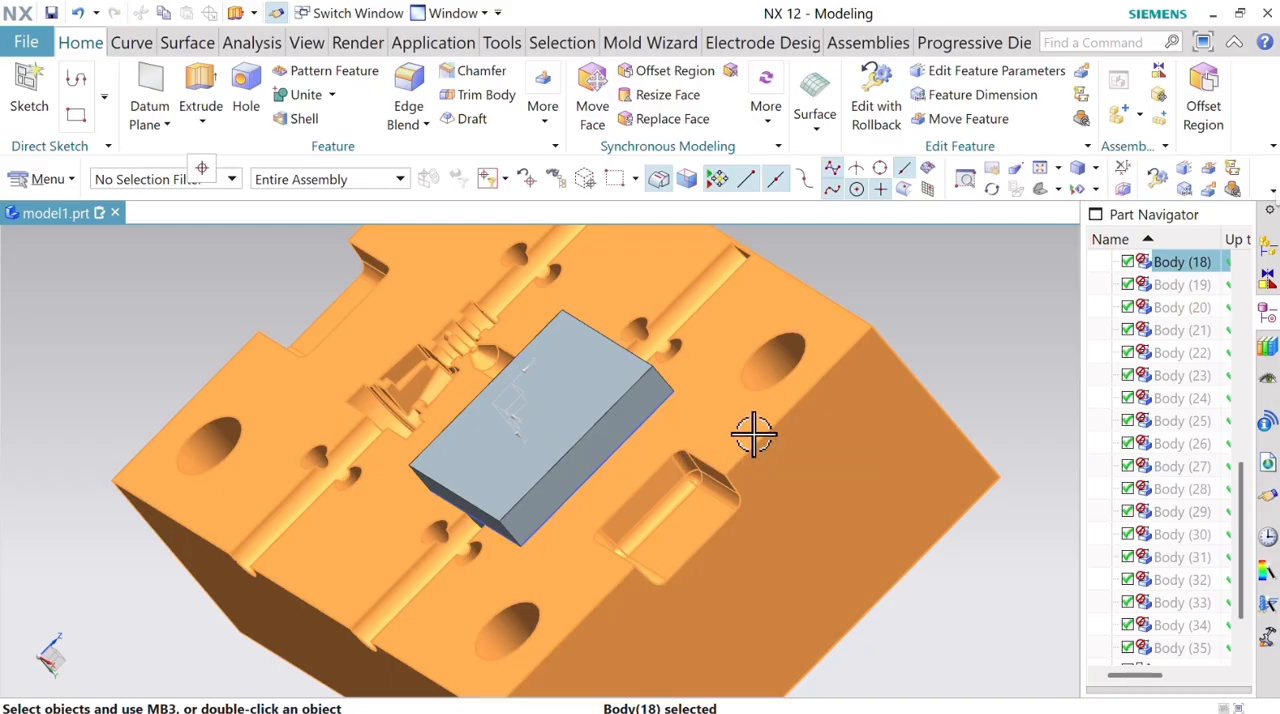
right_click(752, 433)
click(766, 483)
Unite the 6 mm block as target with the round-bottomed extruded body as tool.
middle_drag(720, 452, 623, 375)
click(306, 94)
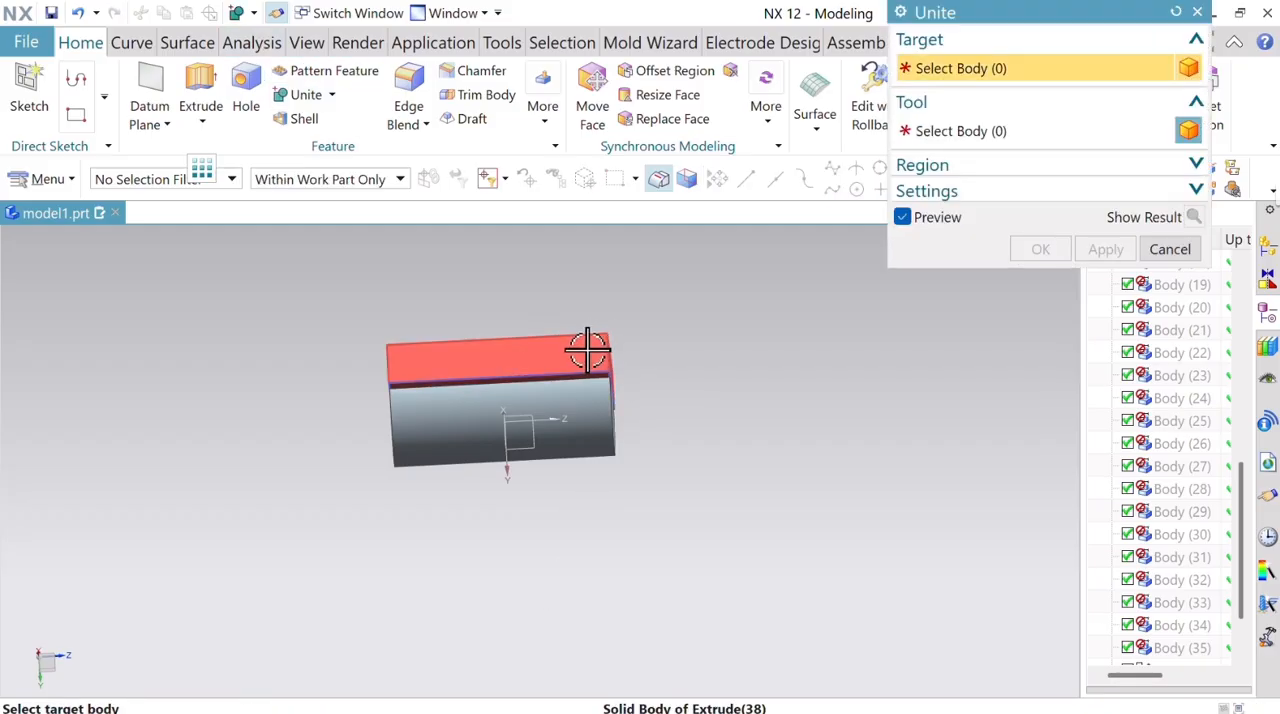
click(589, 347)
click(616, 425)
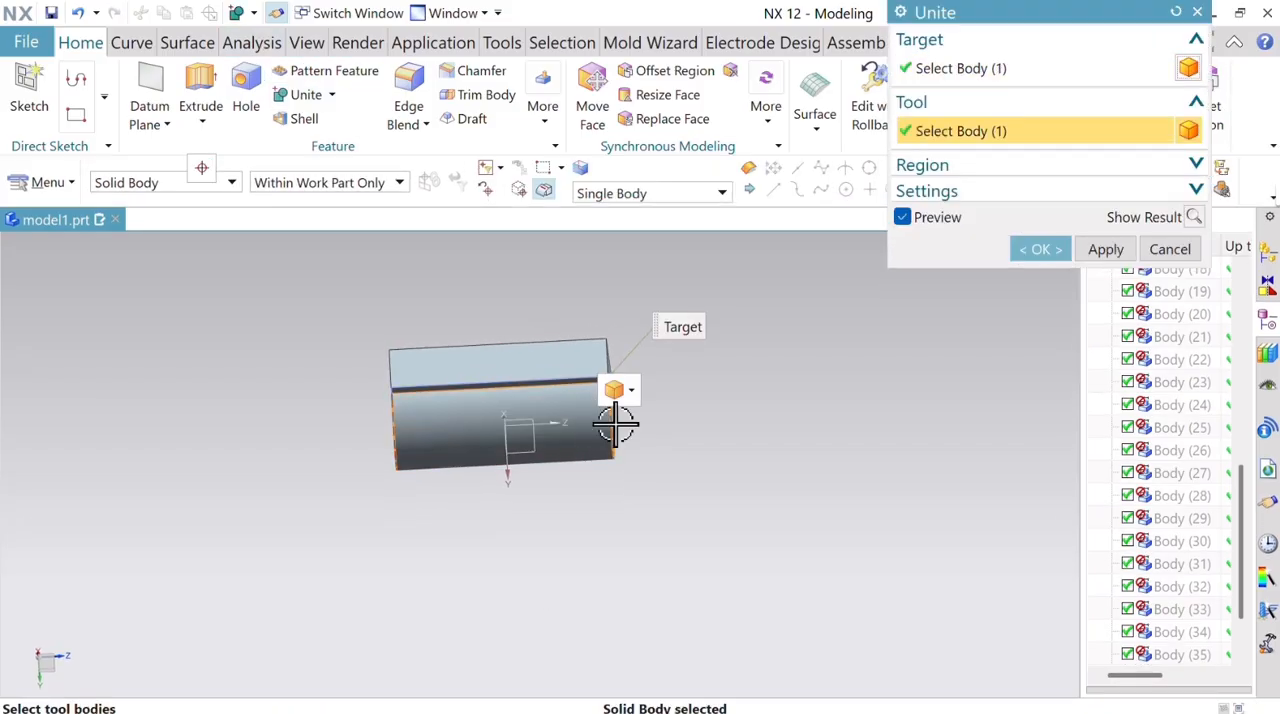
click(1042, 250)
Show the mould plate body again and subtract it from the united insert block, with Keep Tool enabled.
middle_drag(714, 360, 545, 432)
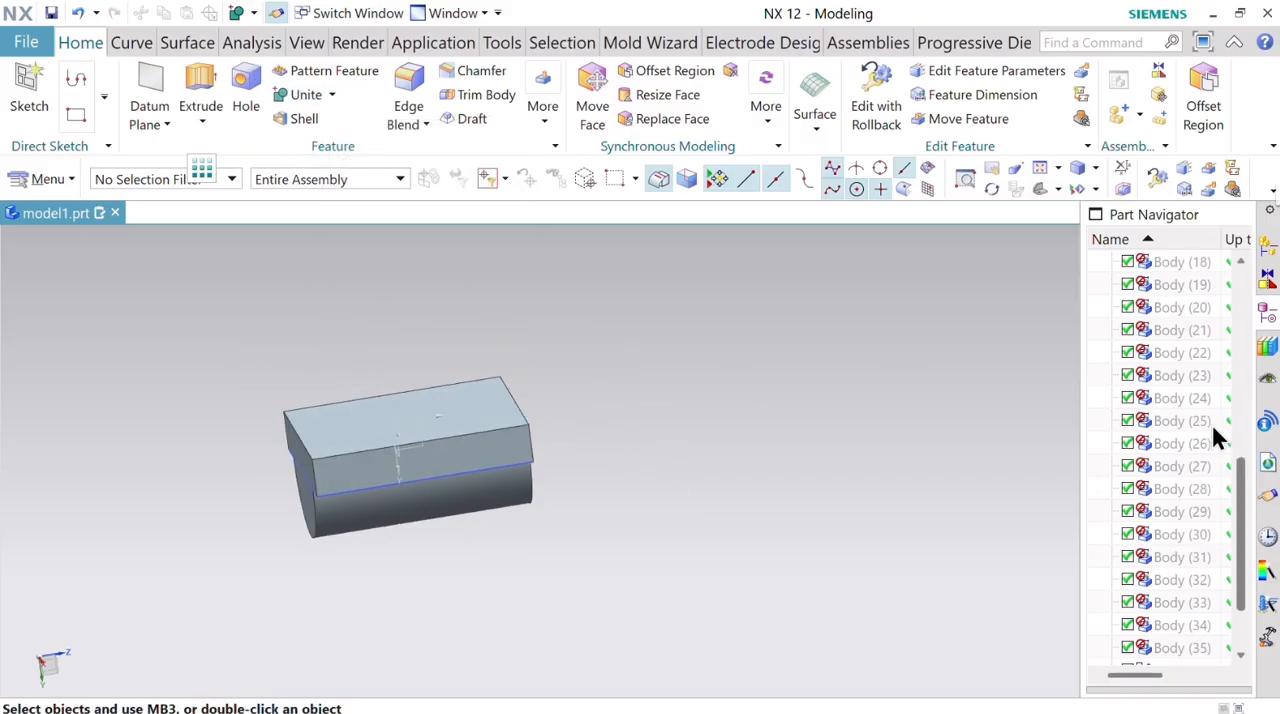
right_click(1191, 262)
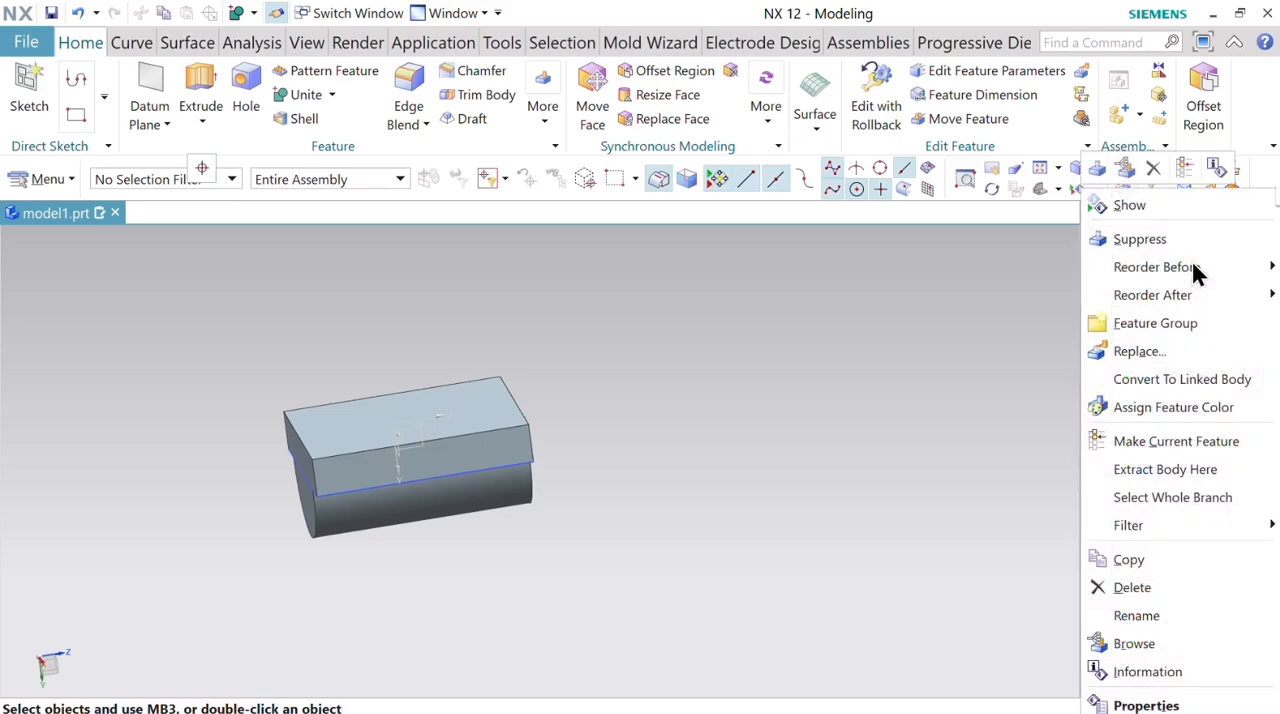
click(1145, 205)
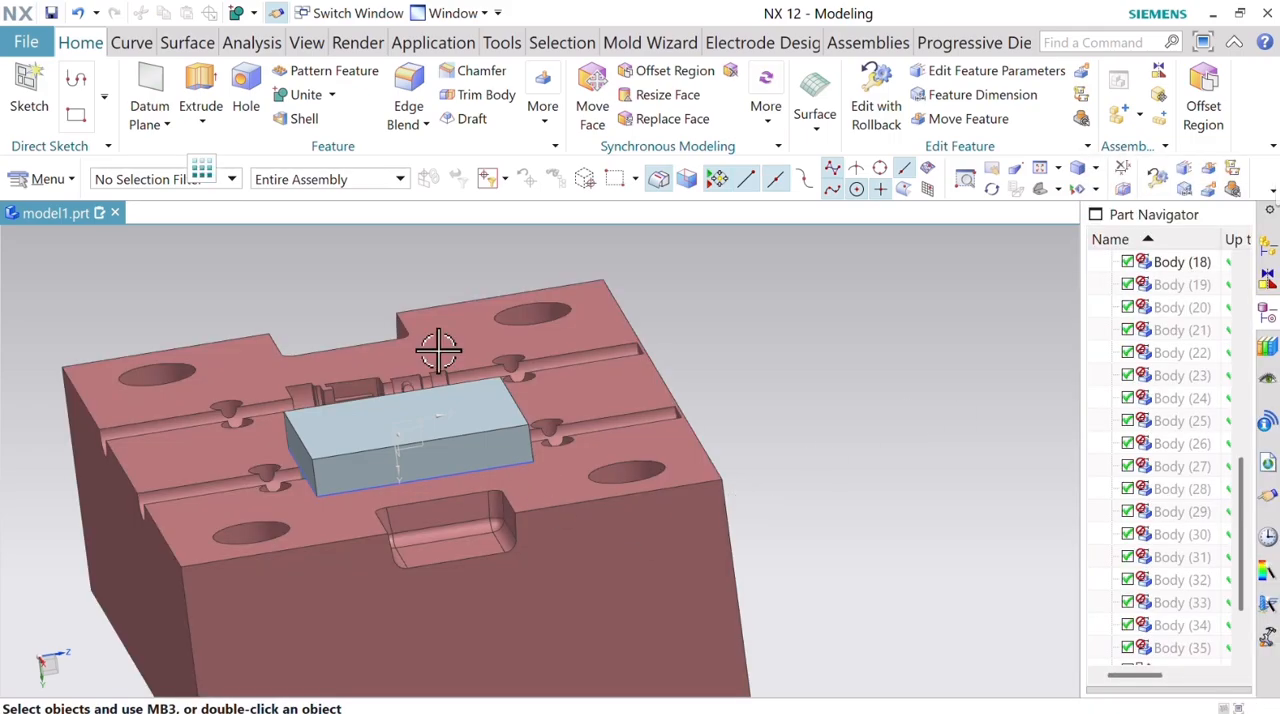
click(332, 94)
click(320, 152)
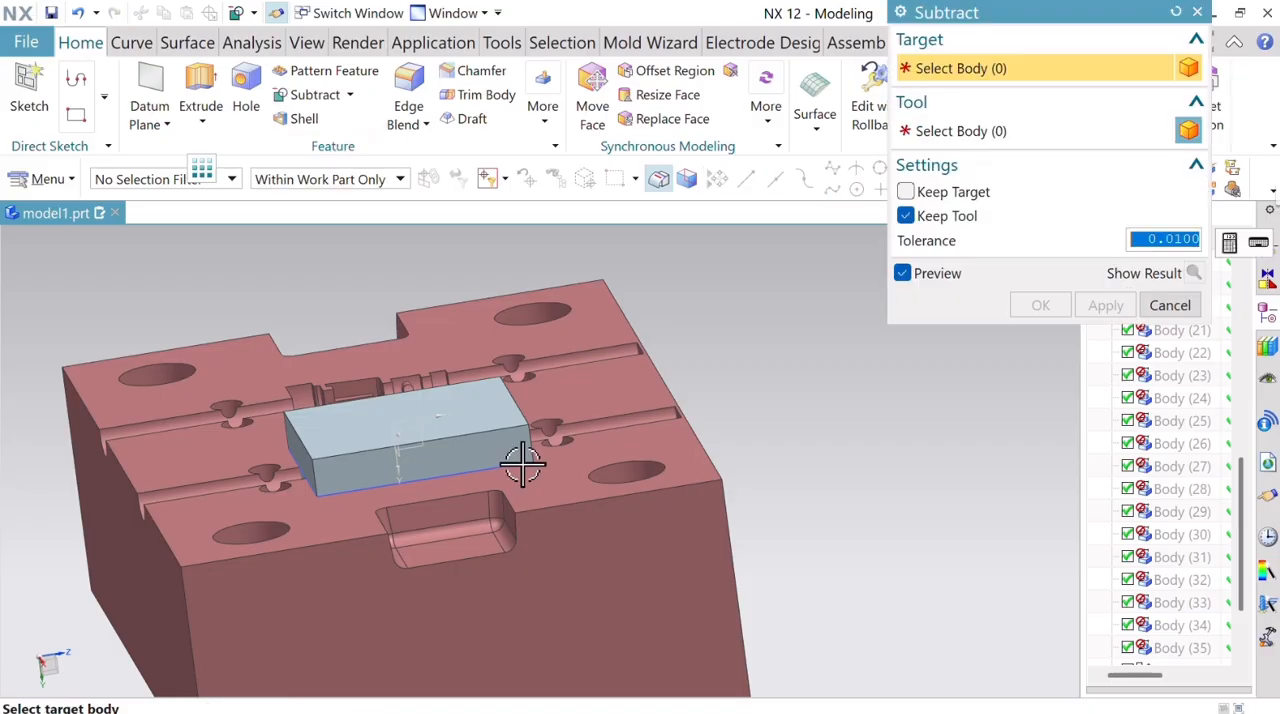
click(484, 425)
click(618, 540)
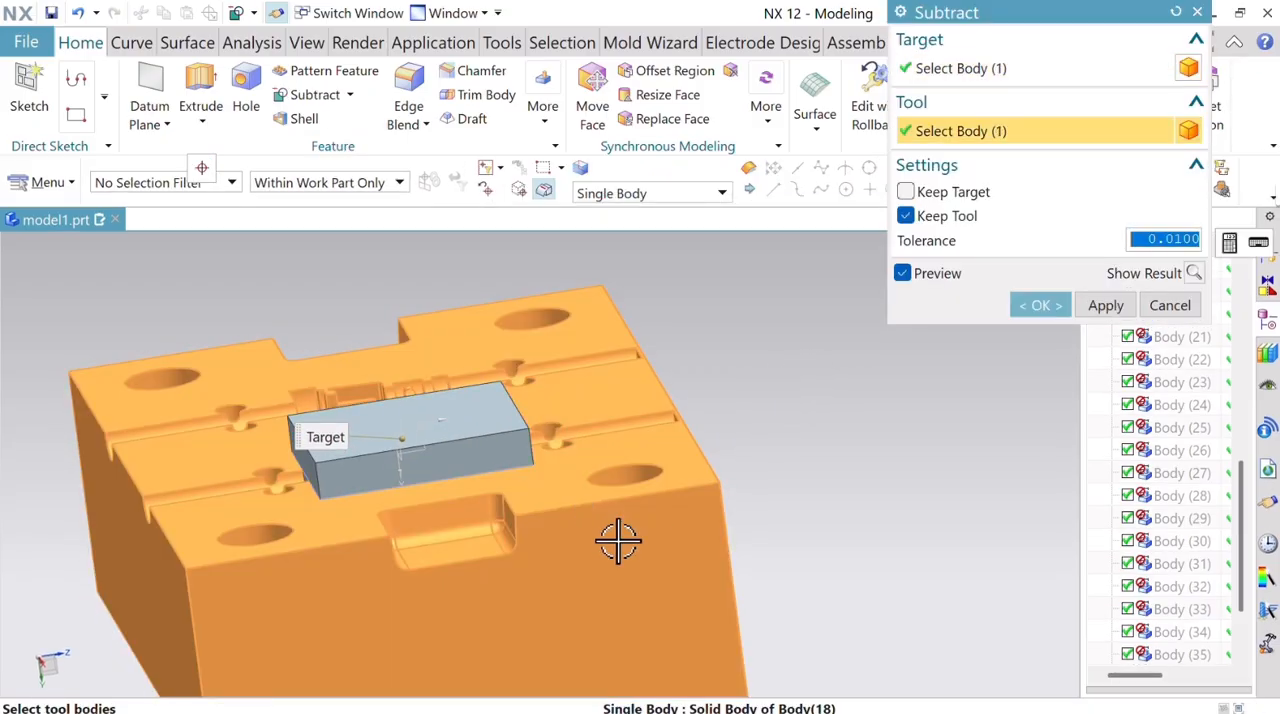
click(1048, 313)
Hide the mould plate body to expose the moulded shape standing on the insert block.
right_click(588, 487)
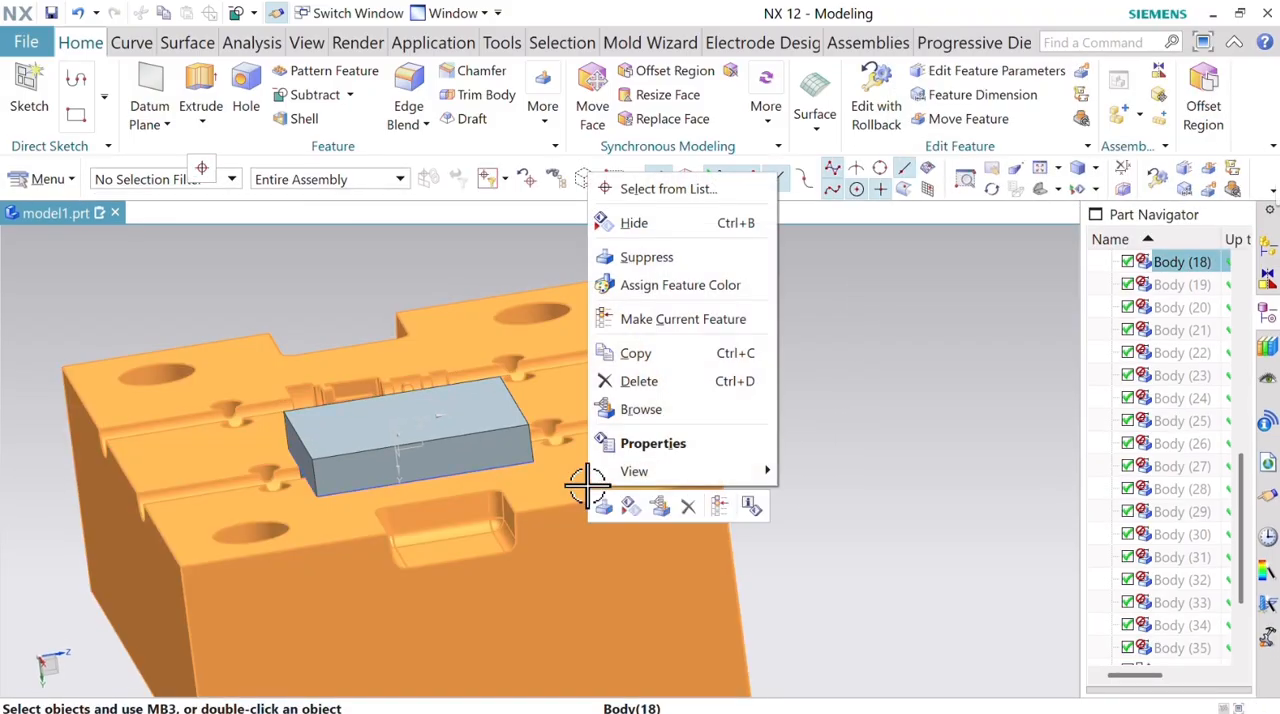
click(636, 222)
middle_drag(580, 371, 703, 542)
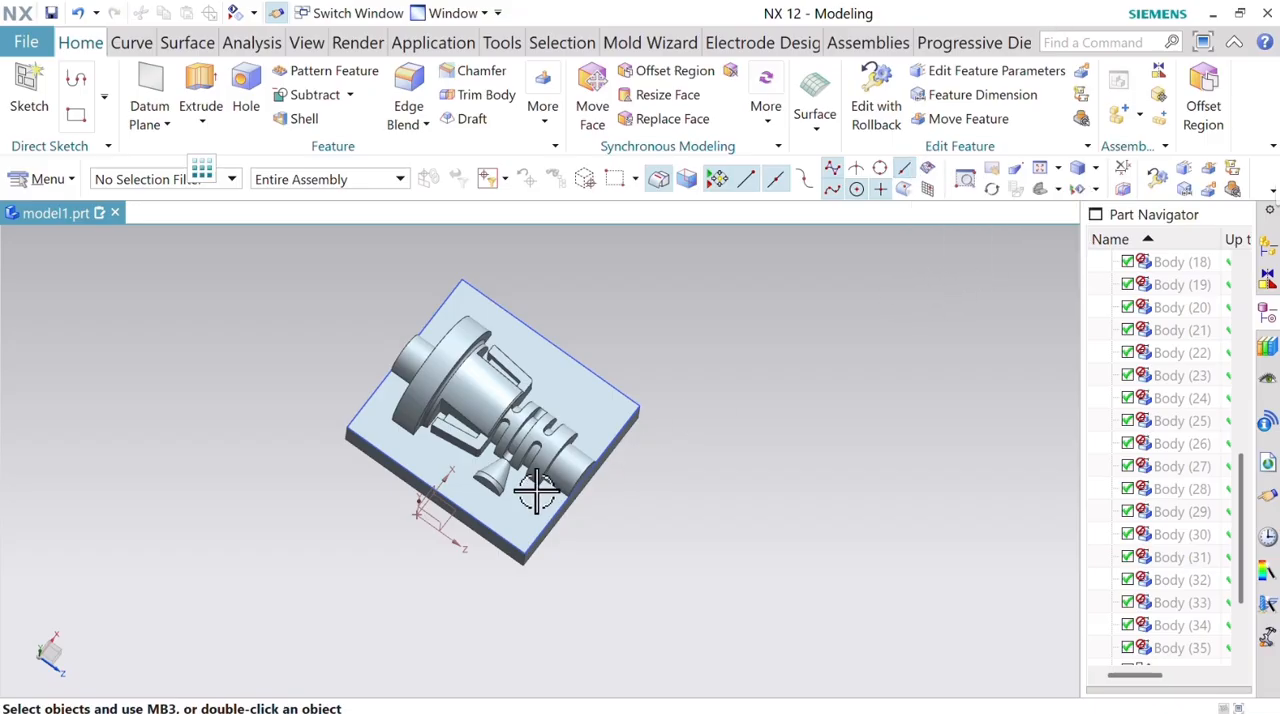
scroll(536, 490, up, 5)
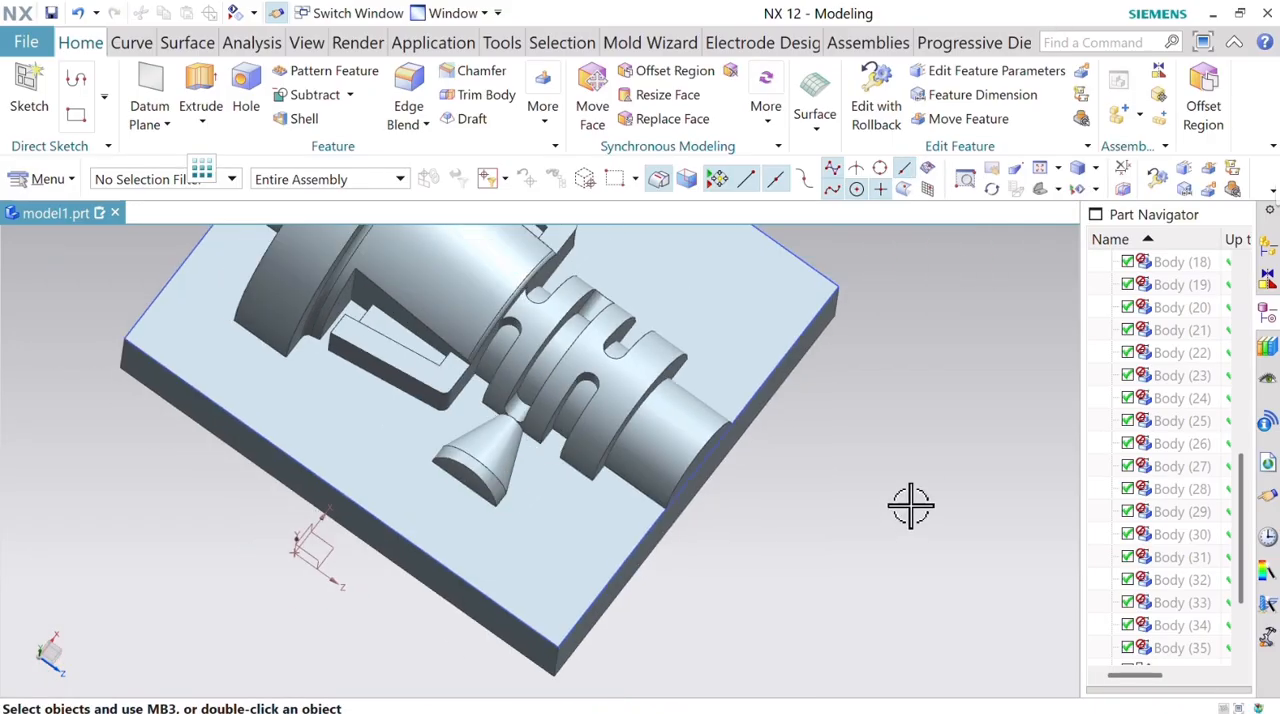
middle_drag(910, 507, 897, 478)
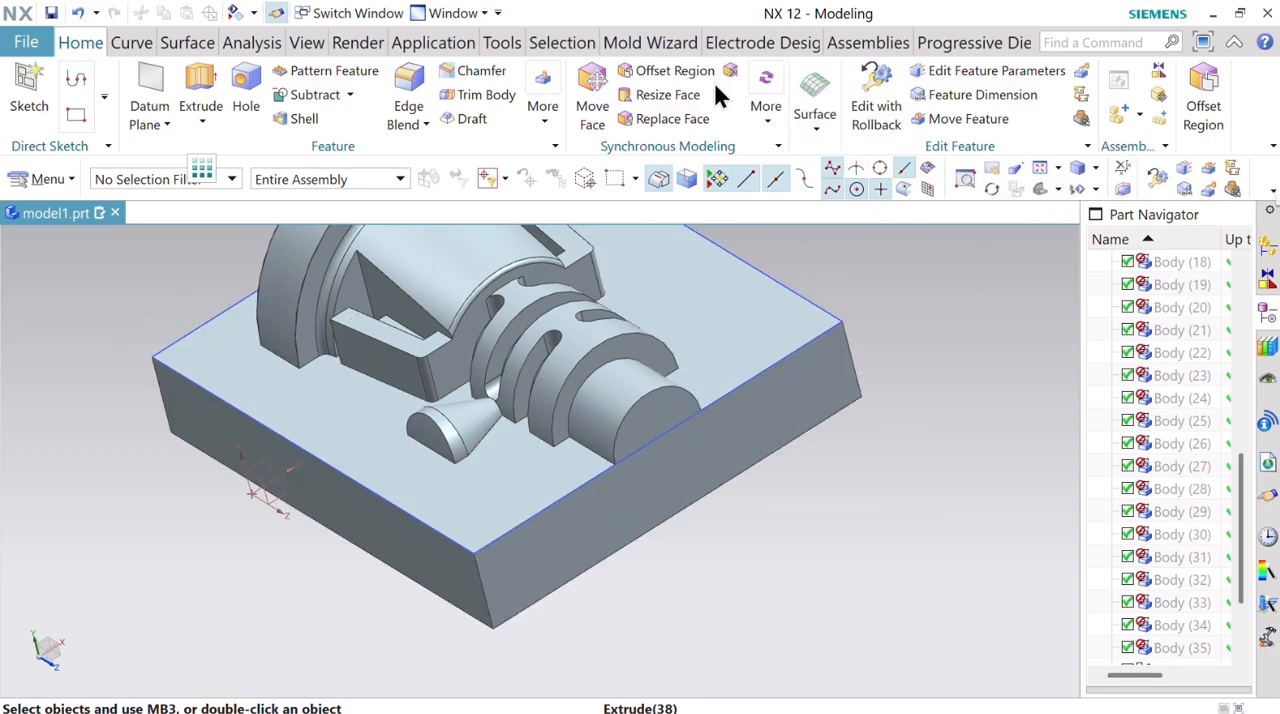
Look up the Delete Face command and delete the narrow rim face at the wide end of the small gate cone.
click(768, 120)
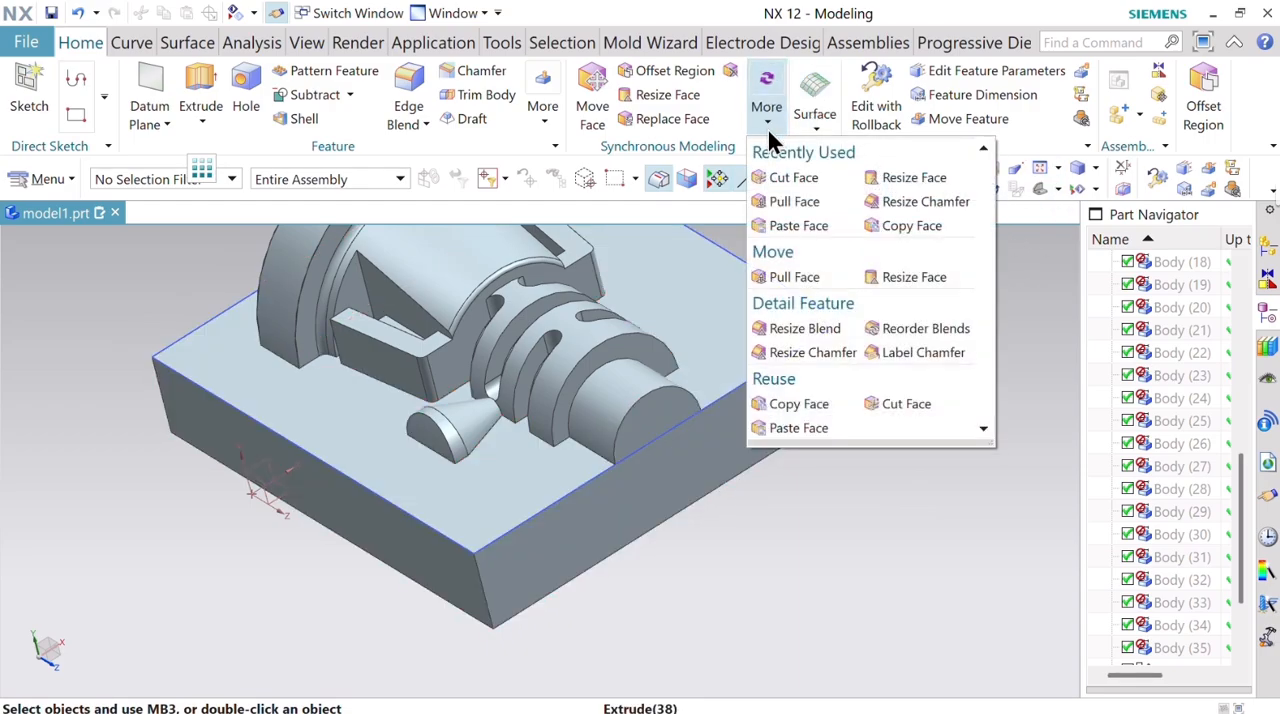
click(903, 477)
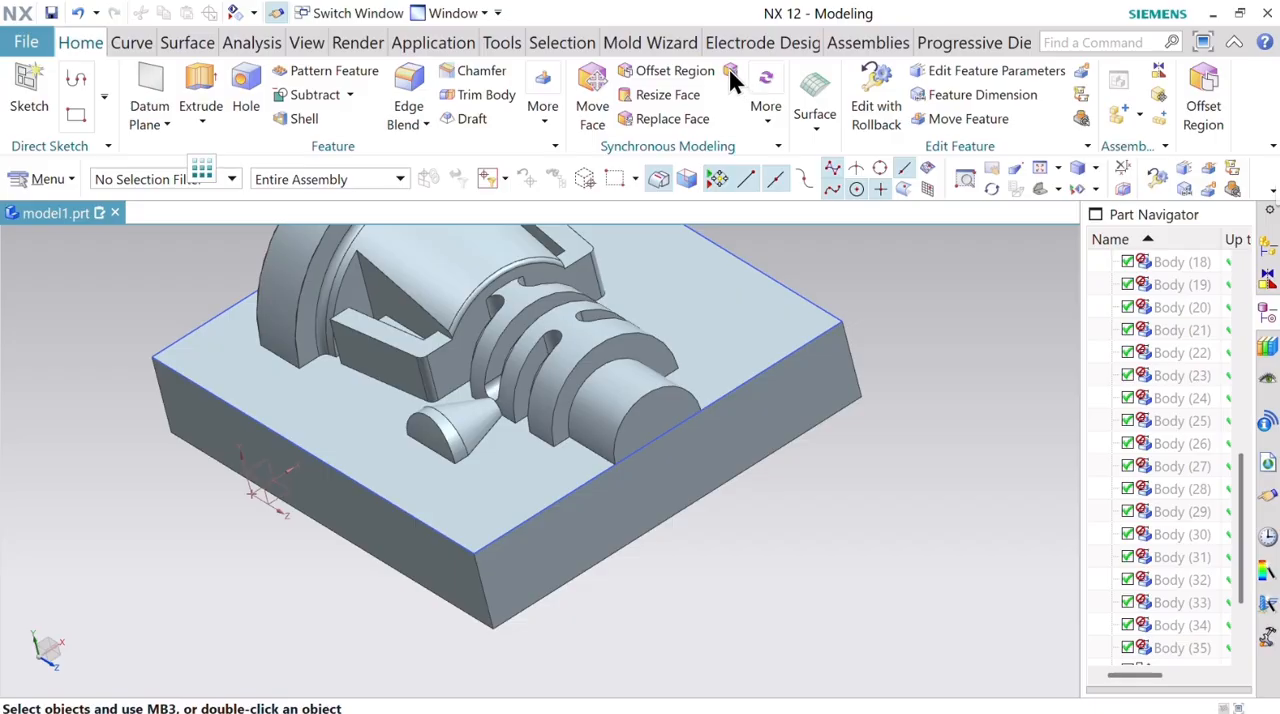
click(1097, 44)
key(Return)
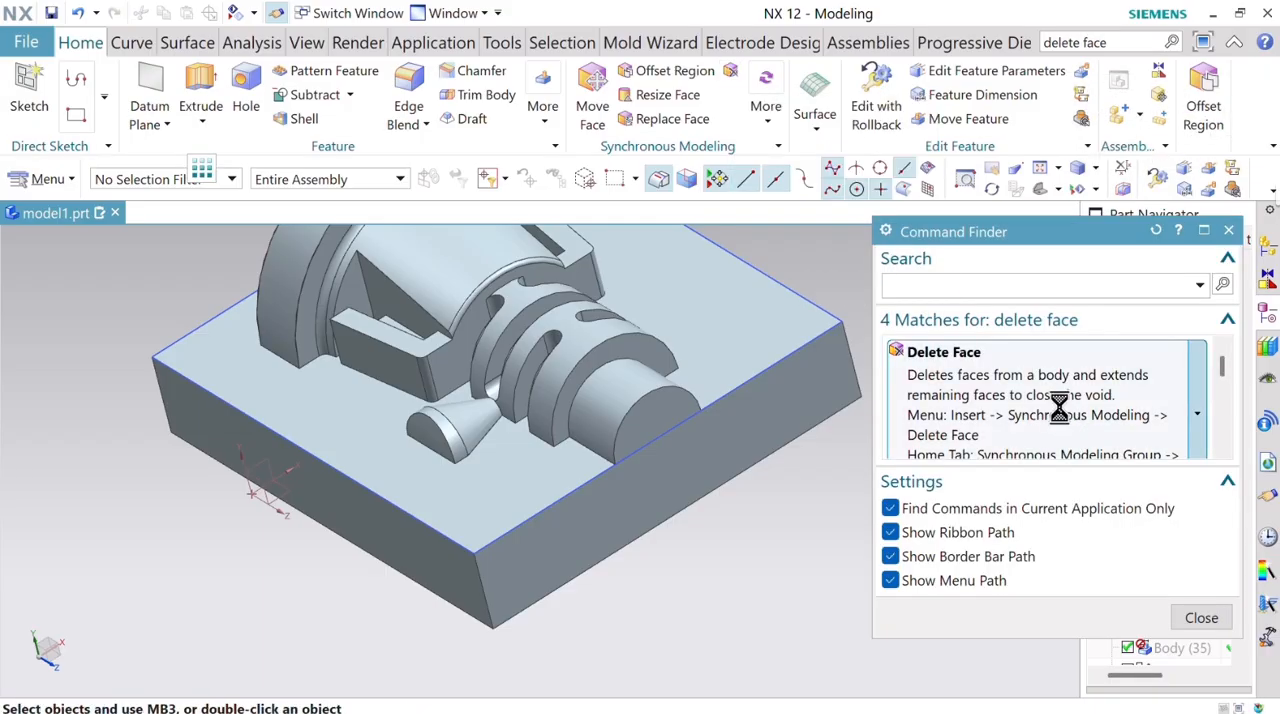
click(1057, 410)
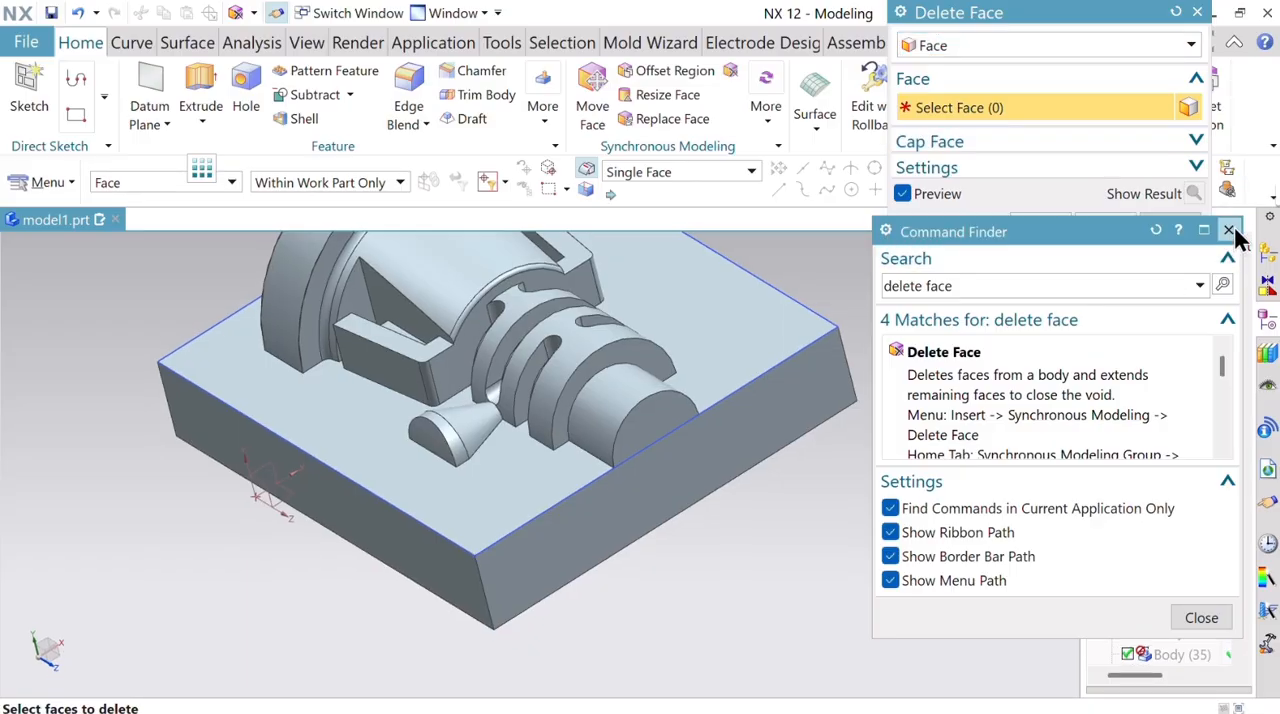
click(1228, 230)
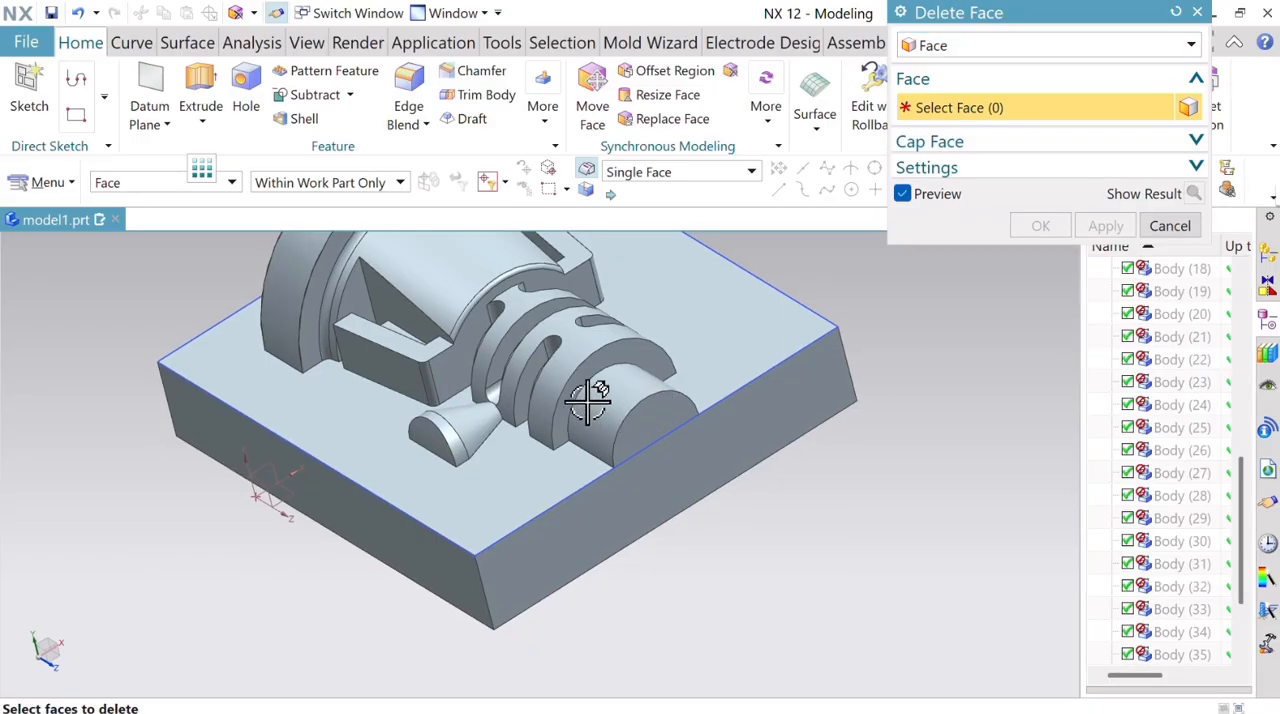
click(450, 428)
click(1040, 226)
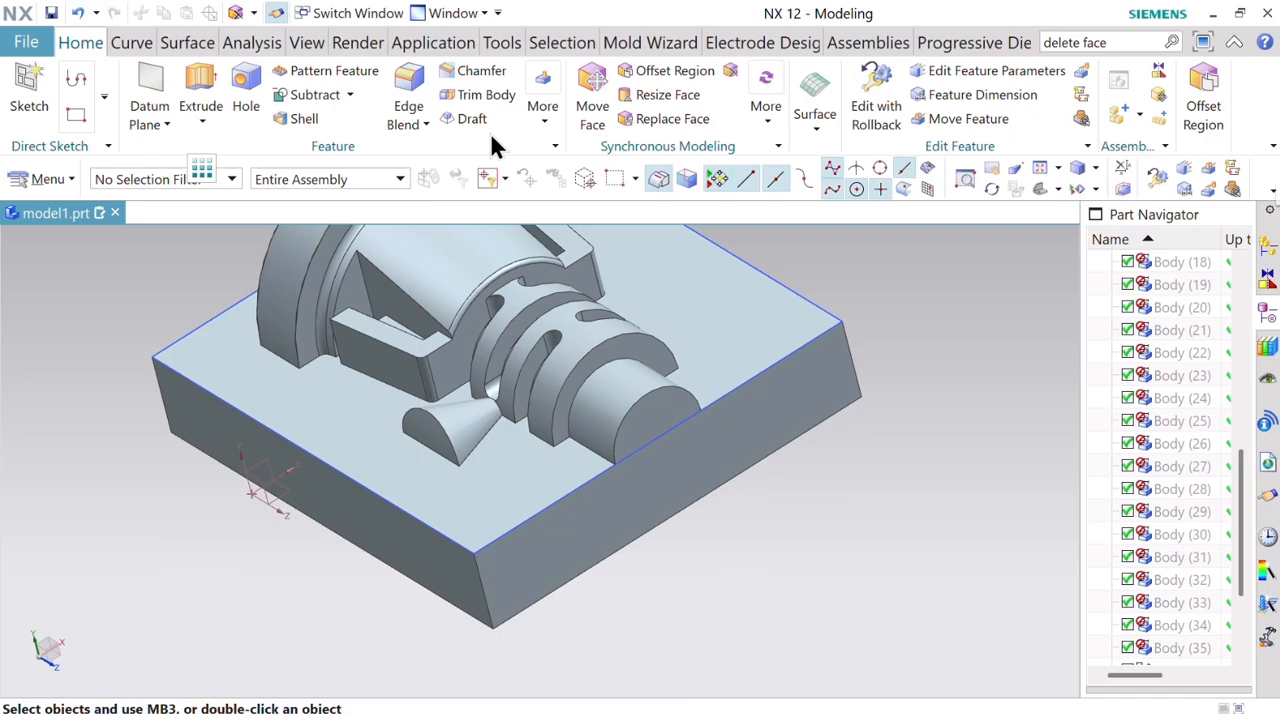
Remove the small gate cone by replacing its conical face with the block's flat parting face at 0 mm offset.
click(693, 120)
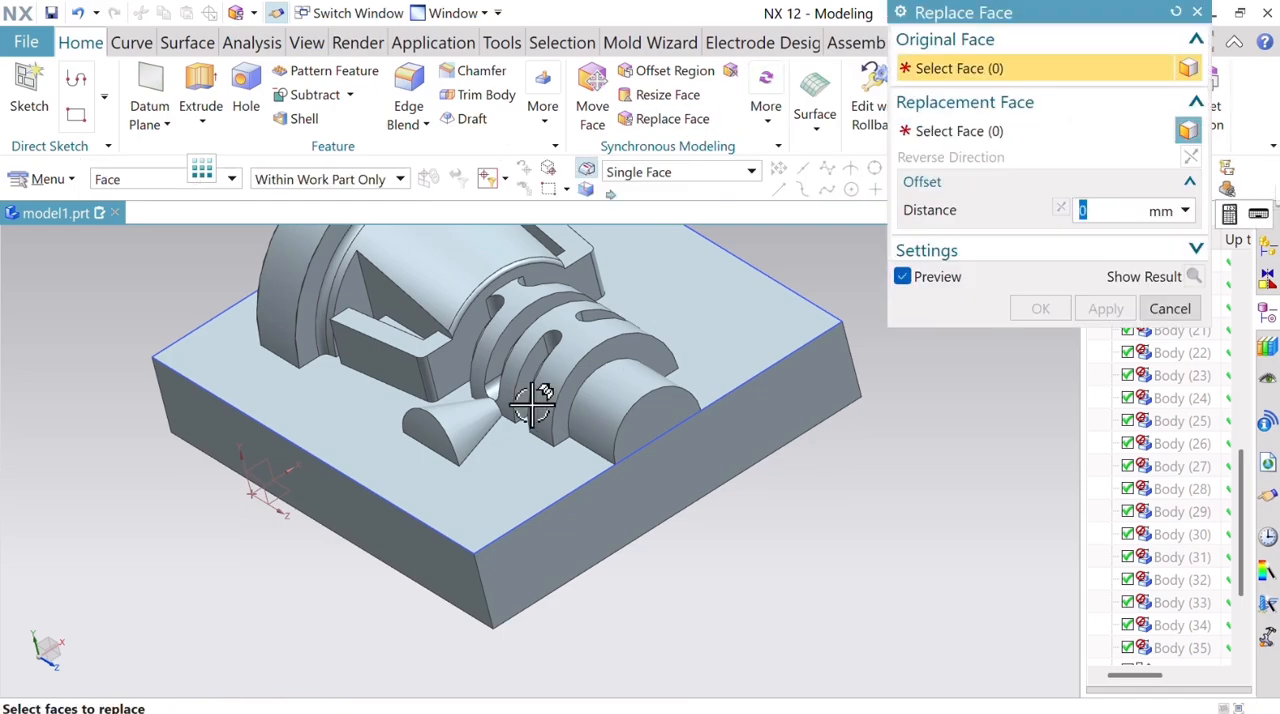
click(455, 426)
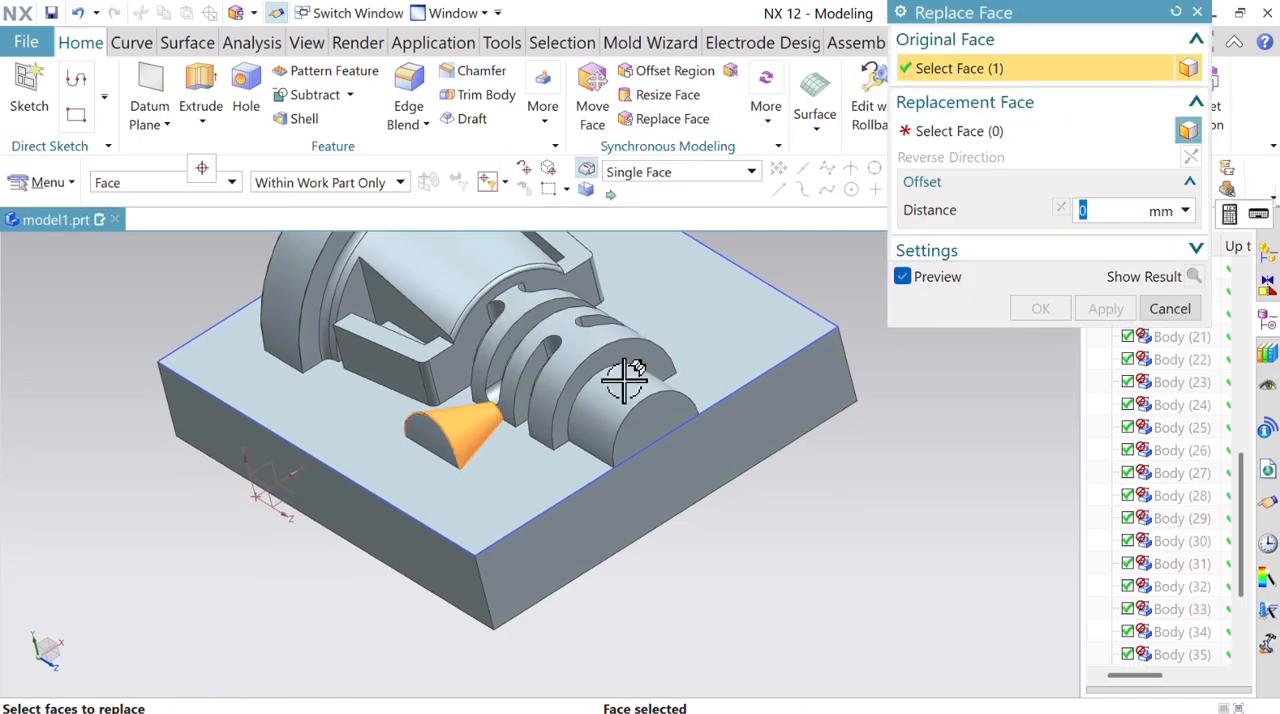
click(957, 128)
click(737, 408)
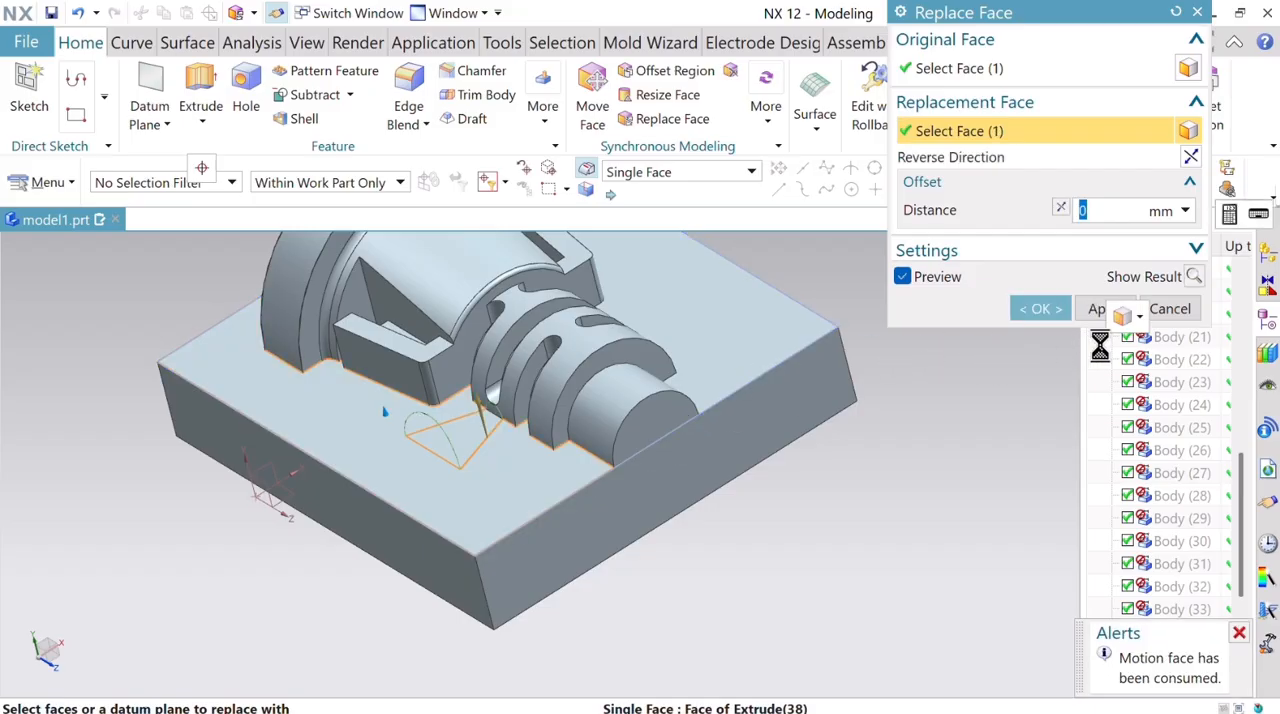
click(1110, 308)
Replace the cylindrical face of the stub beyond the slotted end with the flat parting face at 0 mm offset.
click(629, 392)
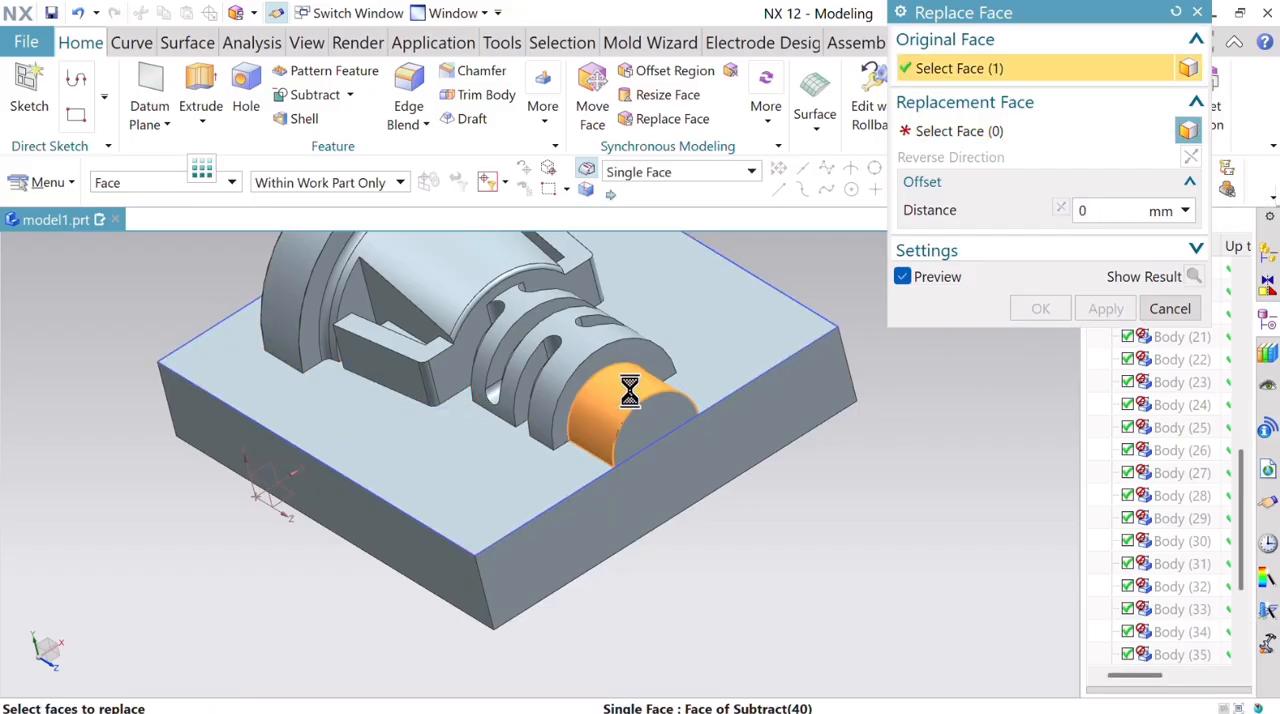
click(980, 128)
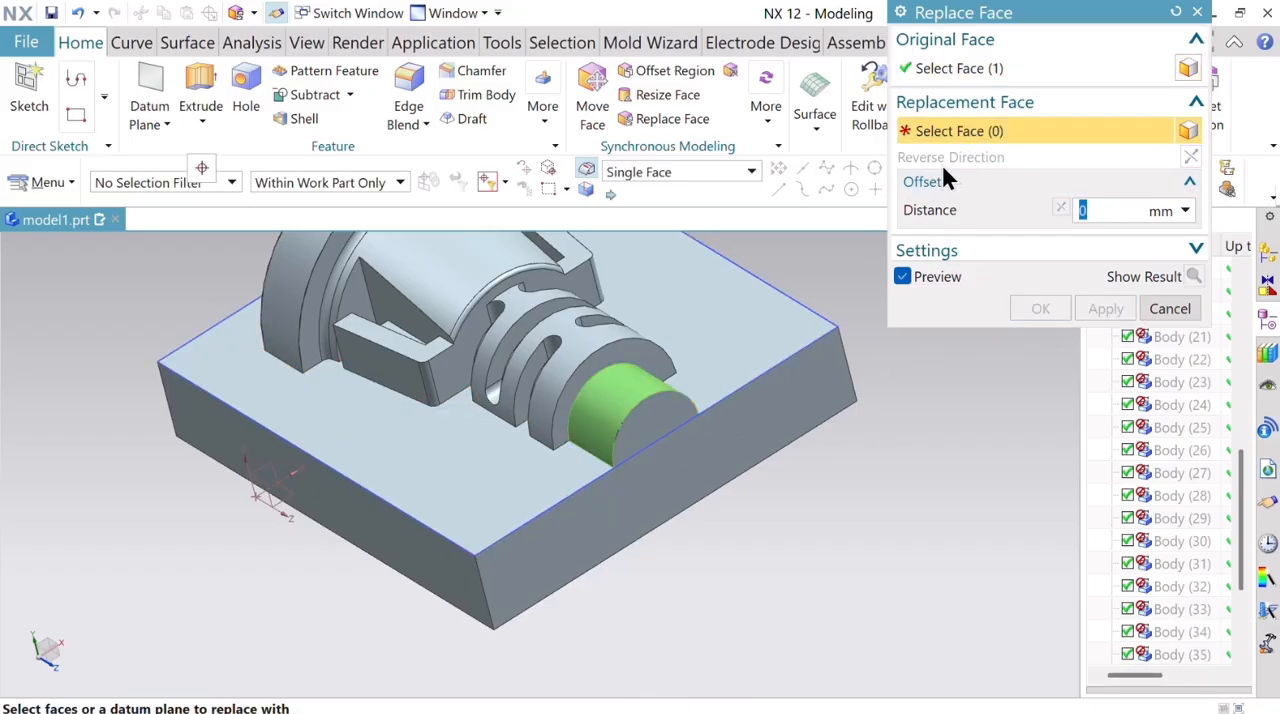
click(697, 314)
click(1110, 308)
Replace the cylindrical face of the stub behind the large collar with the flat parting face at 0 mm offset.
mouse_move(678, 556)
middle_down()
mouse_move(666, 551)
mouse_move(749, 538)
mouse_move(700, 558)
middle_up()
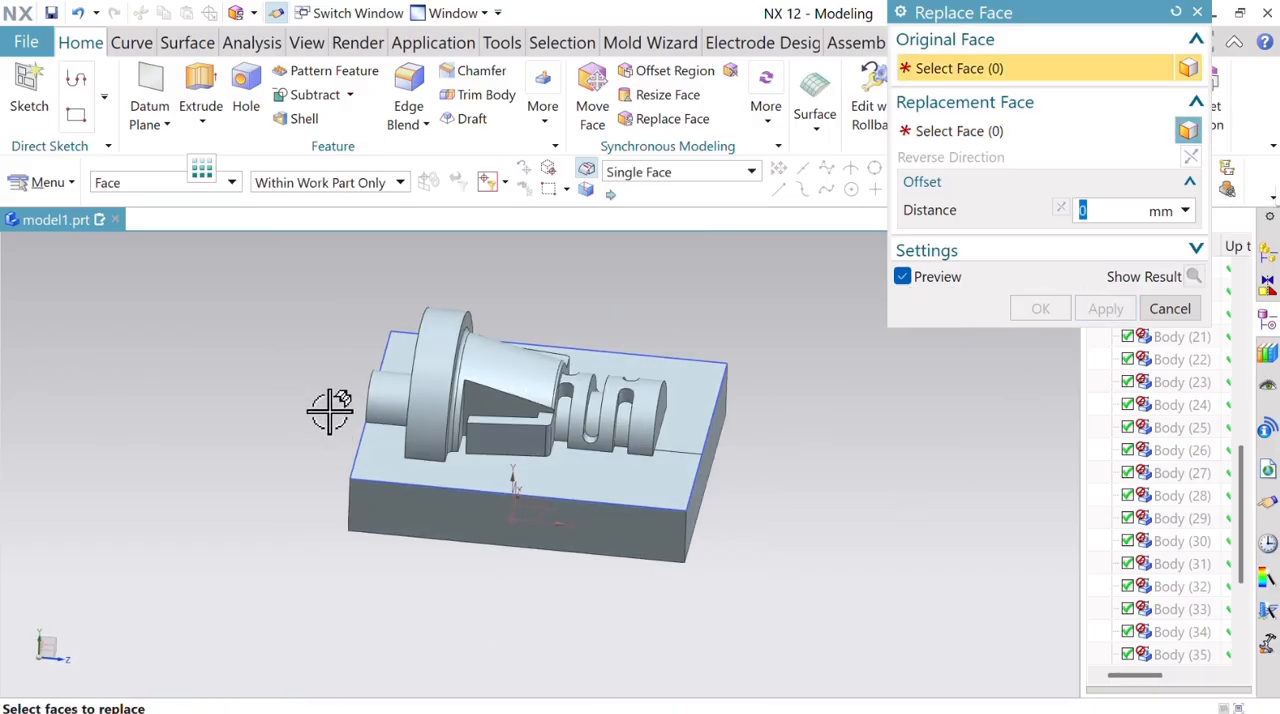
click(372, 395)
click(952, 131)
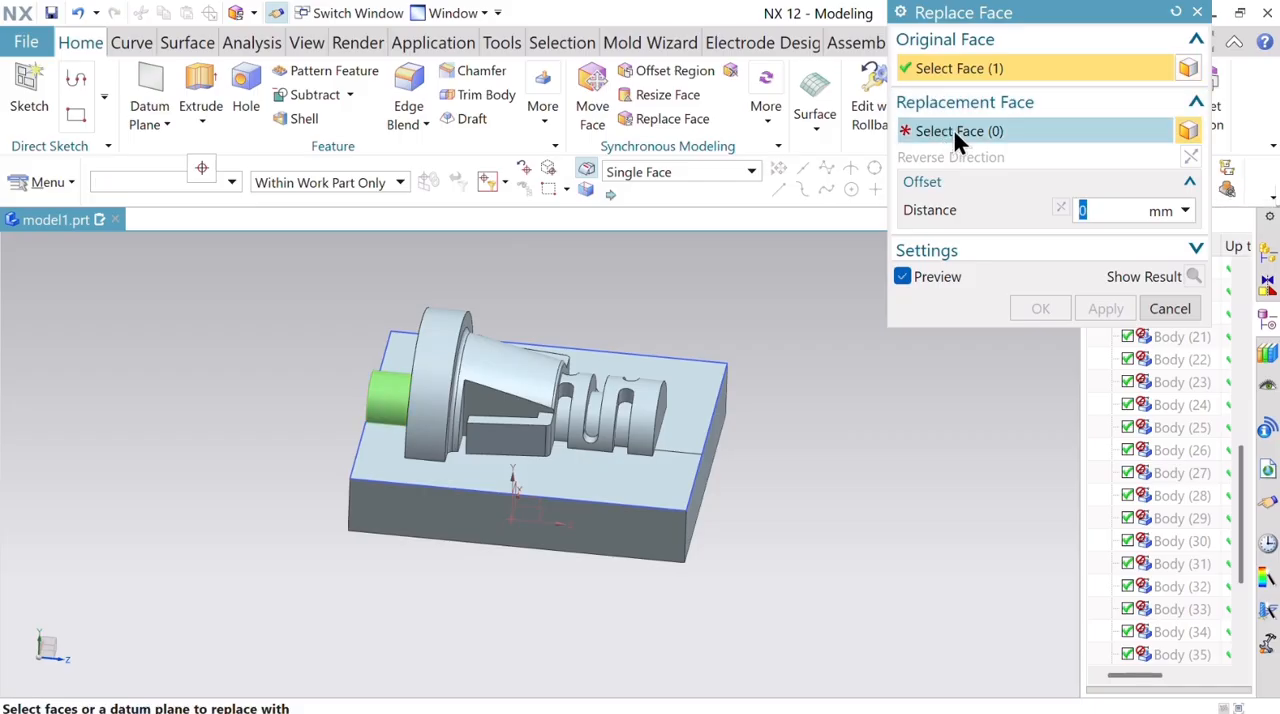
click(482, 472)
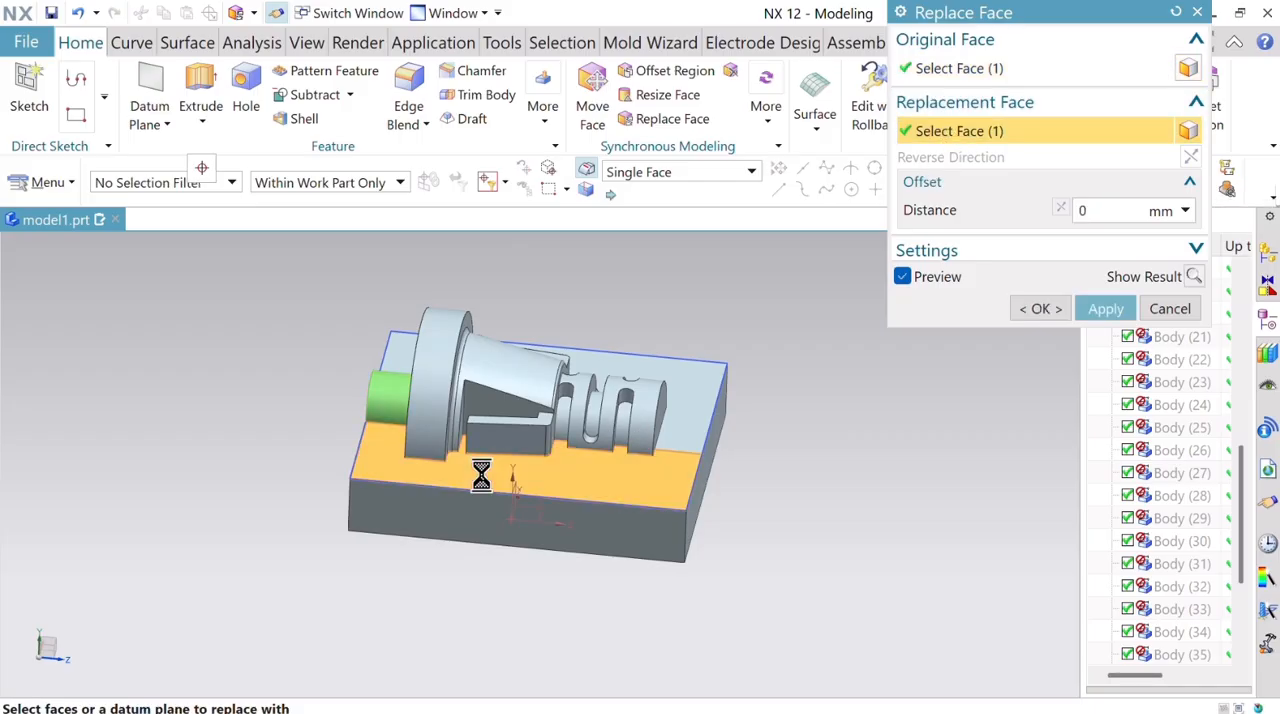
click(1104, 309)
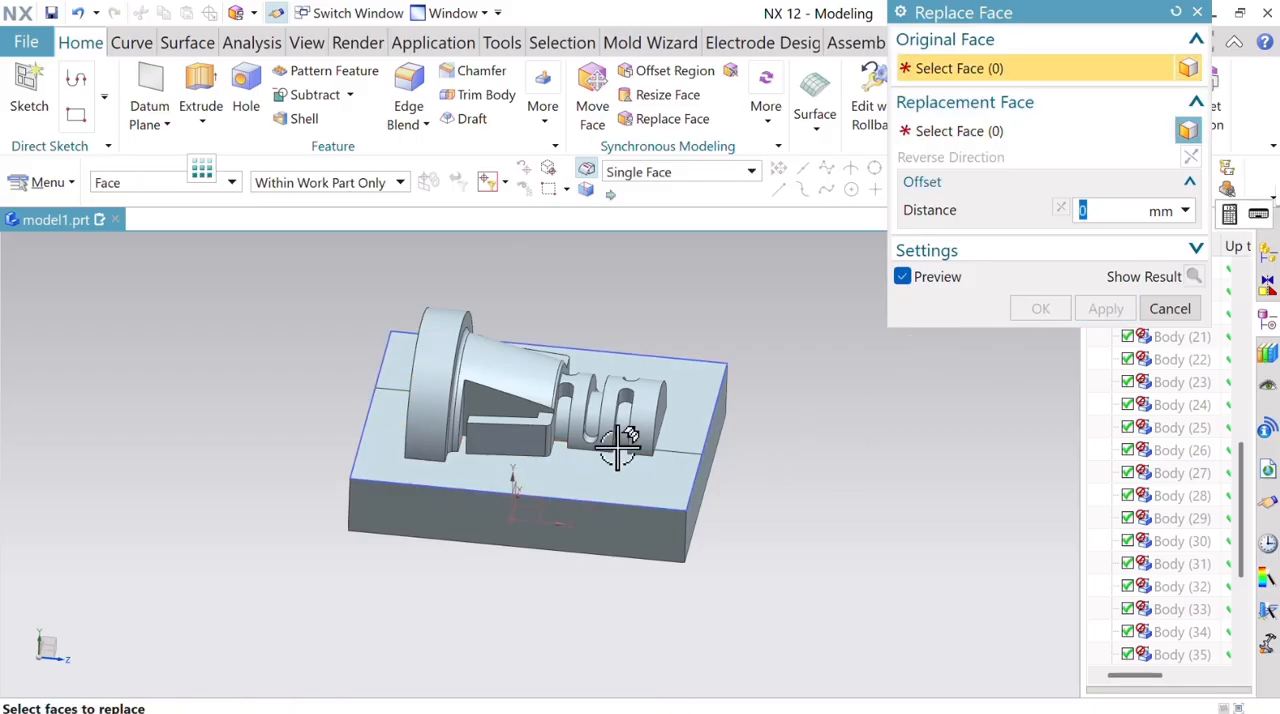
Replace the far half of the split parting face with its near half at 0 mm offset to merge them.
click(691, 408)
click(1056, 131)
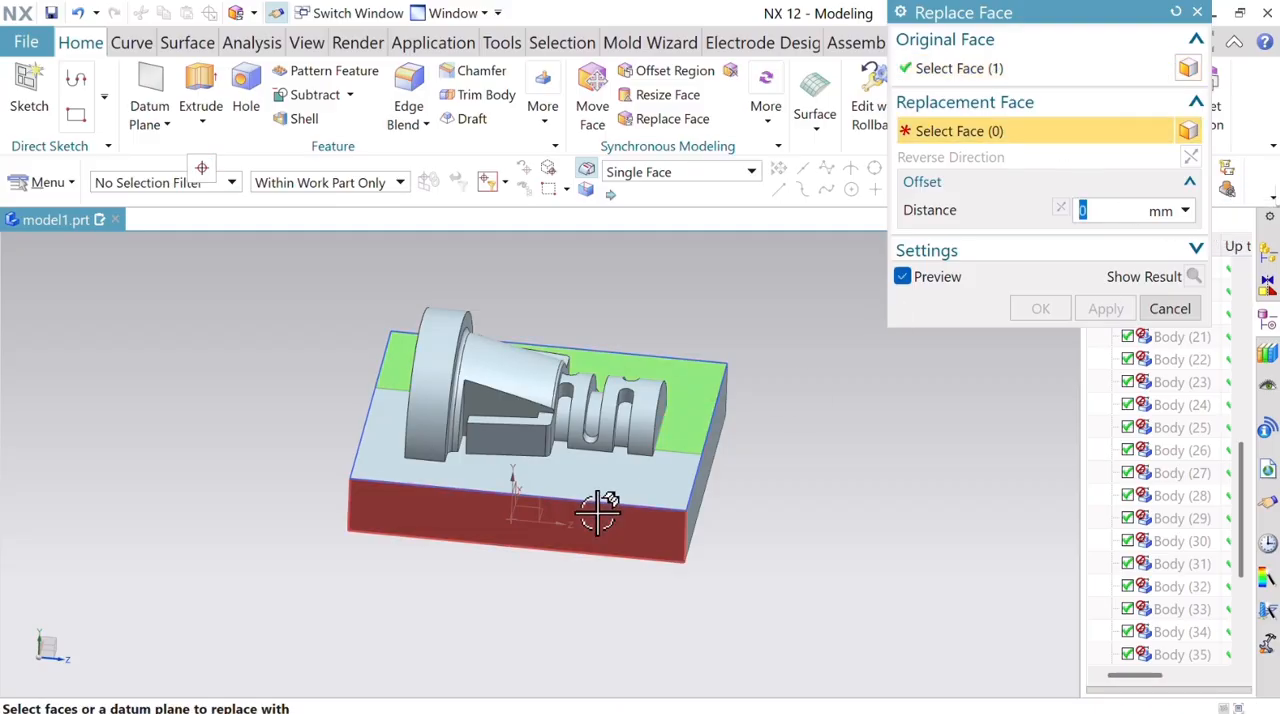
click(640, 471)
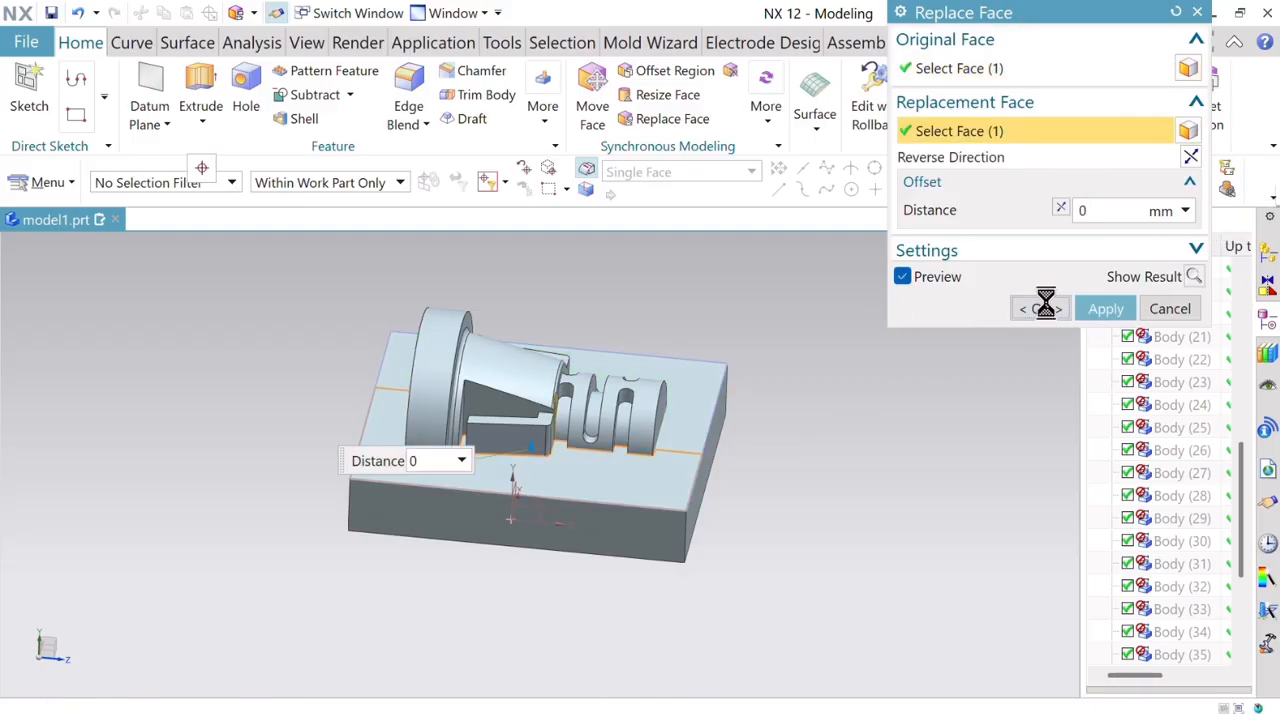
click(1043, 305)
middle_drag(826, 470, 843, 580)
scroll(786, 556, down, 3)
scroll(786, 556, up, 4)
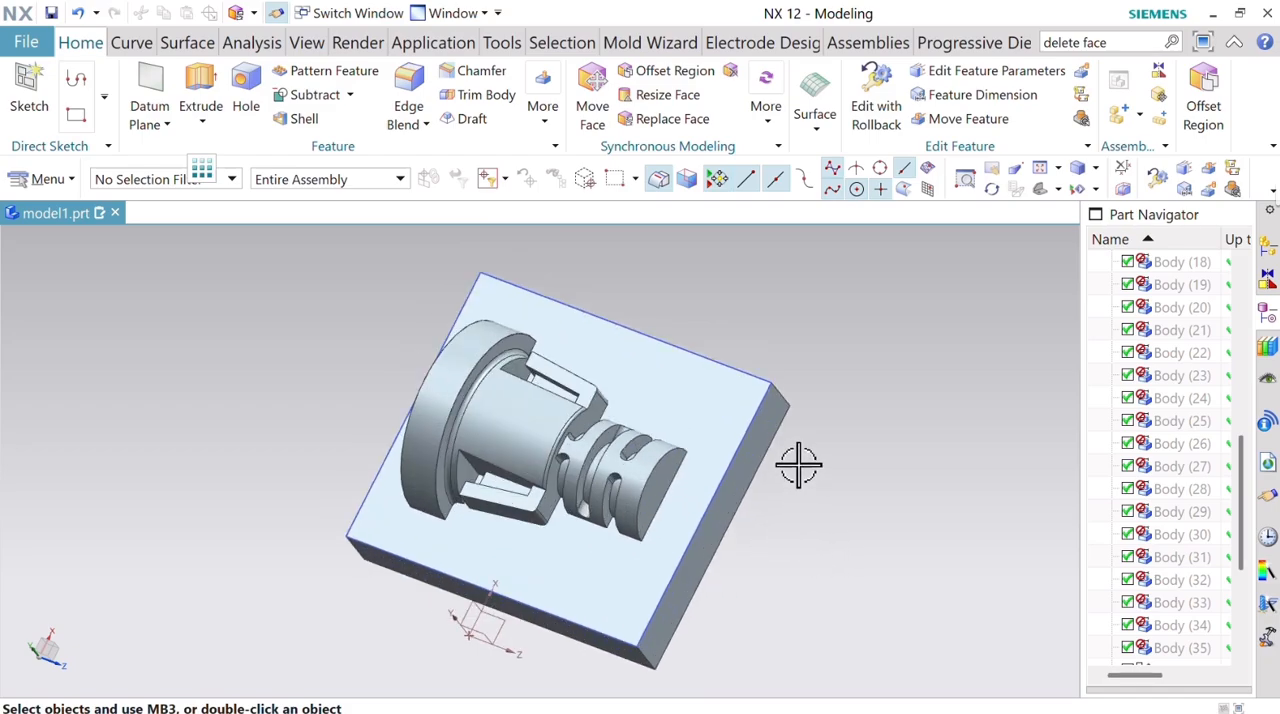
scroll(798, 464, down, 1)
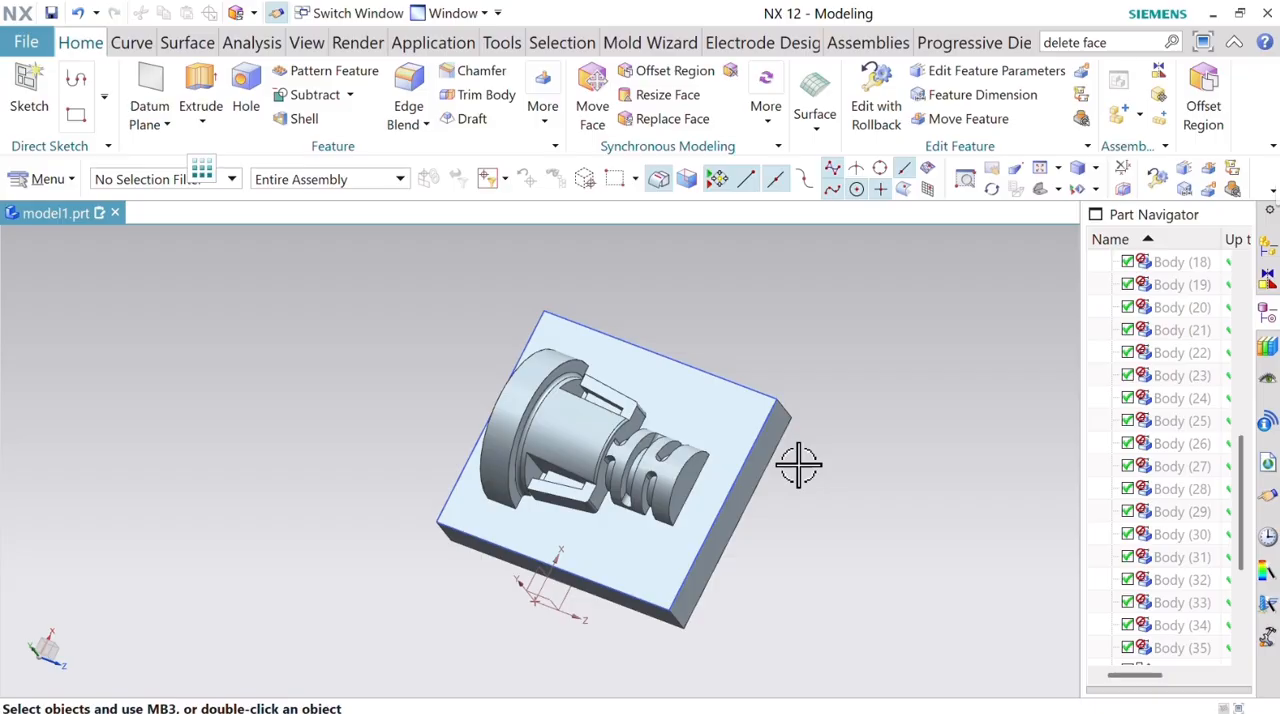
Restrict the selection filter to faces.
mouse_move(798, 464)
middle_down()
mouse_move(791, 414)
mouse_move(814, 449)
mouse_move(795, 455)
middle_up()
scroll(577, 483, up, 5)
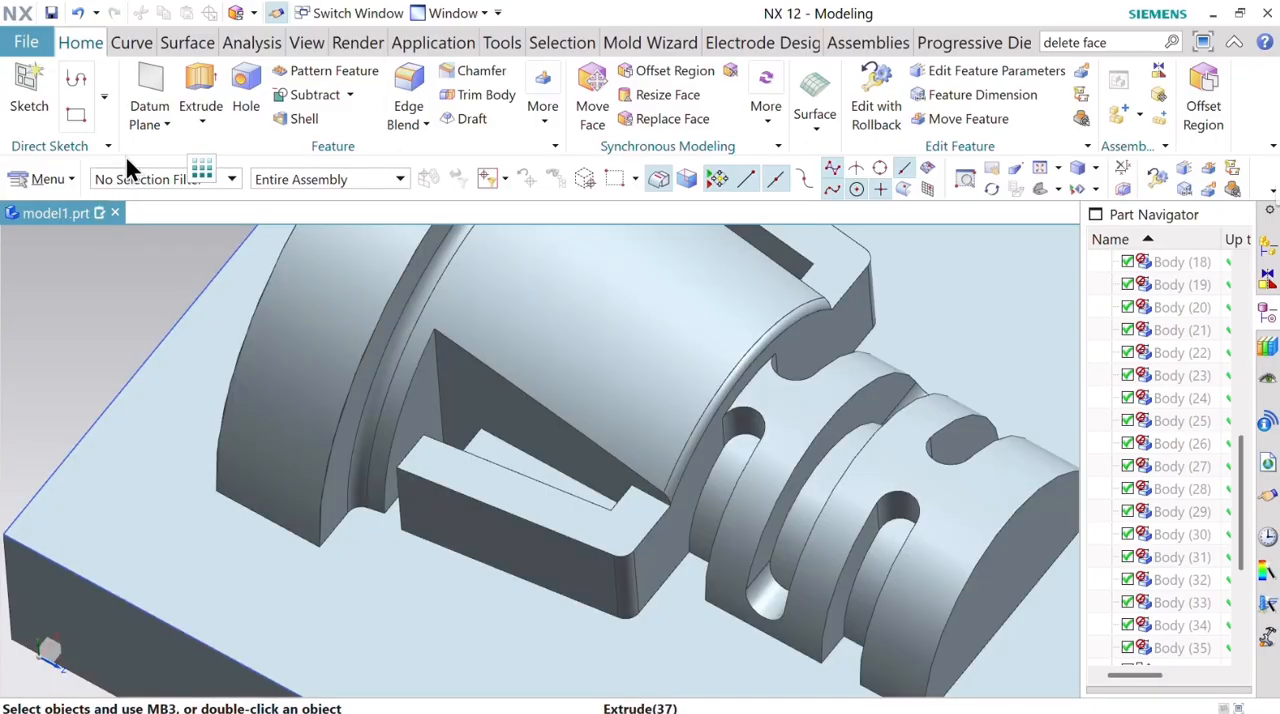
click(138, 180)
click(137, 326)
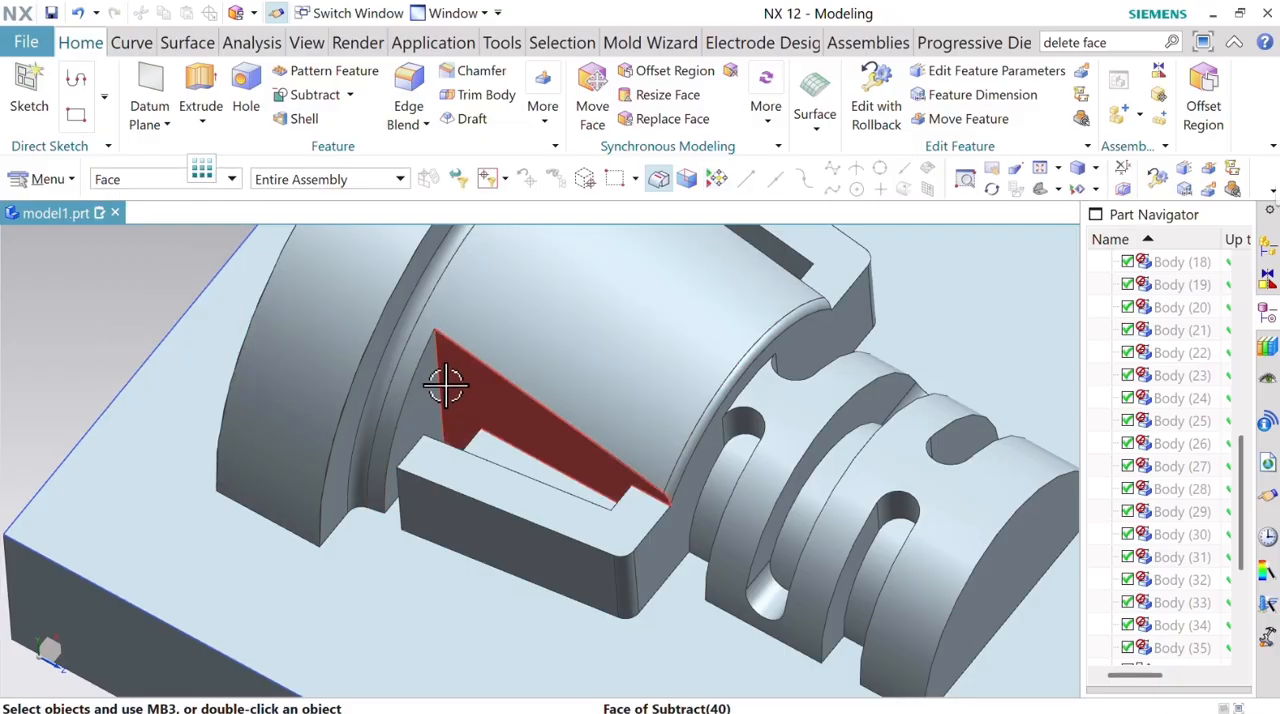
Examine the two L-shaped side clips and their pockets beside the tapered body from several angles.
middle_drag(449, 386, 481, 456)
scroll(481, 456, down, 5)
scroll(481, 456, up, 2)
middle_drag(754, 371, 766, 420)
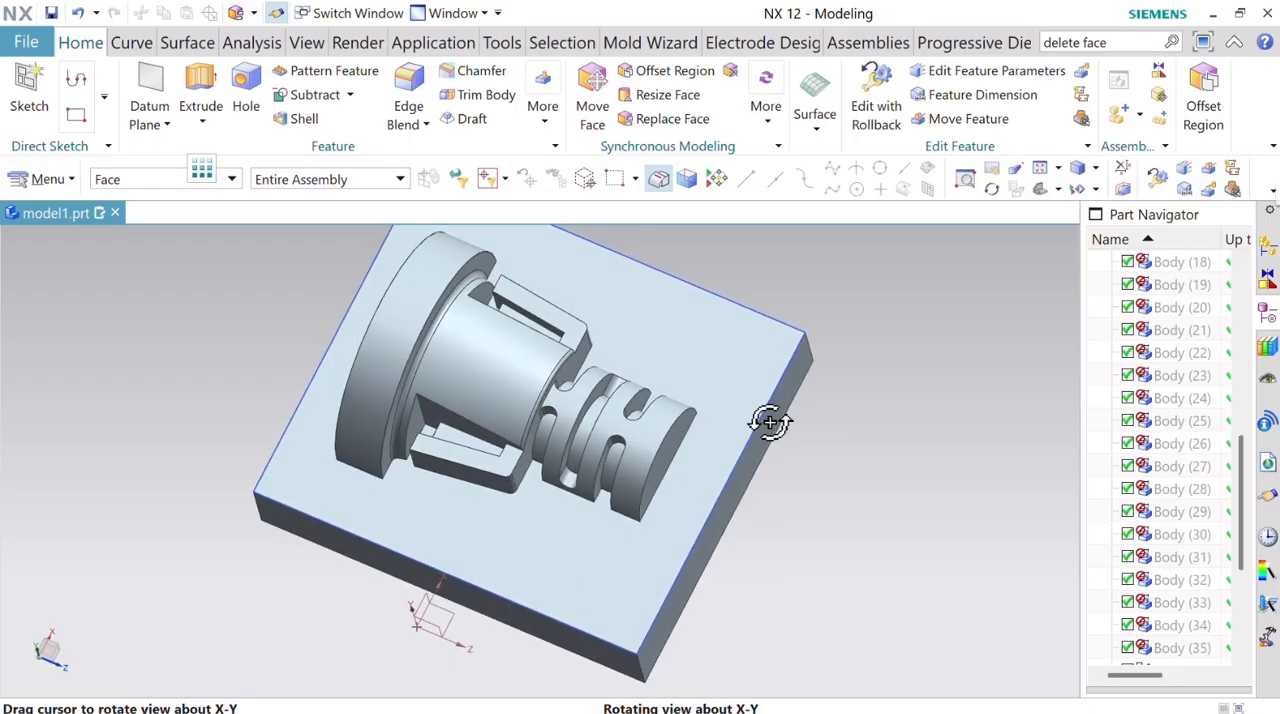
scroll(566, 323, up, 4)
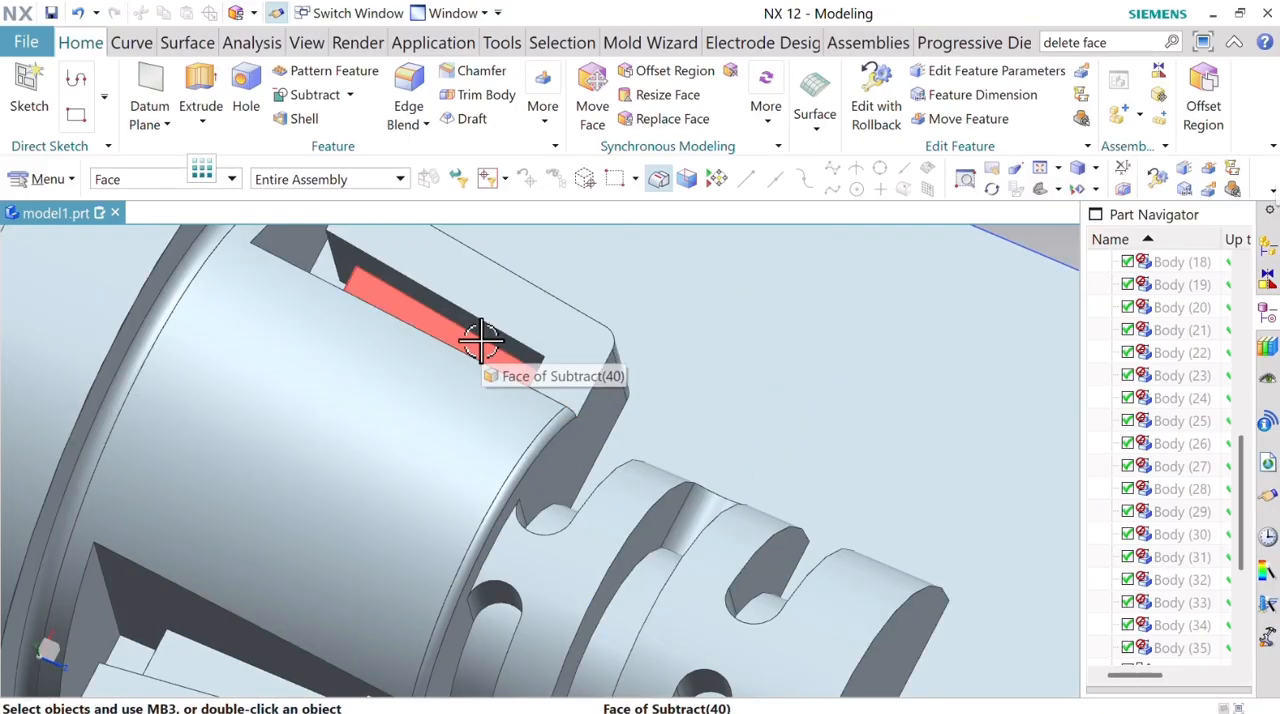
scroll(583, 390, down, 5)
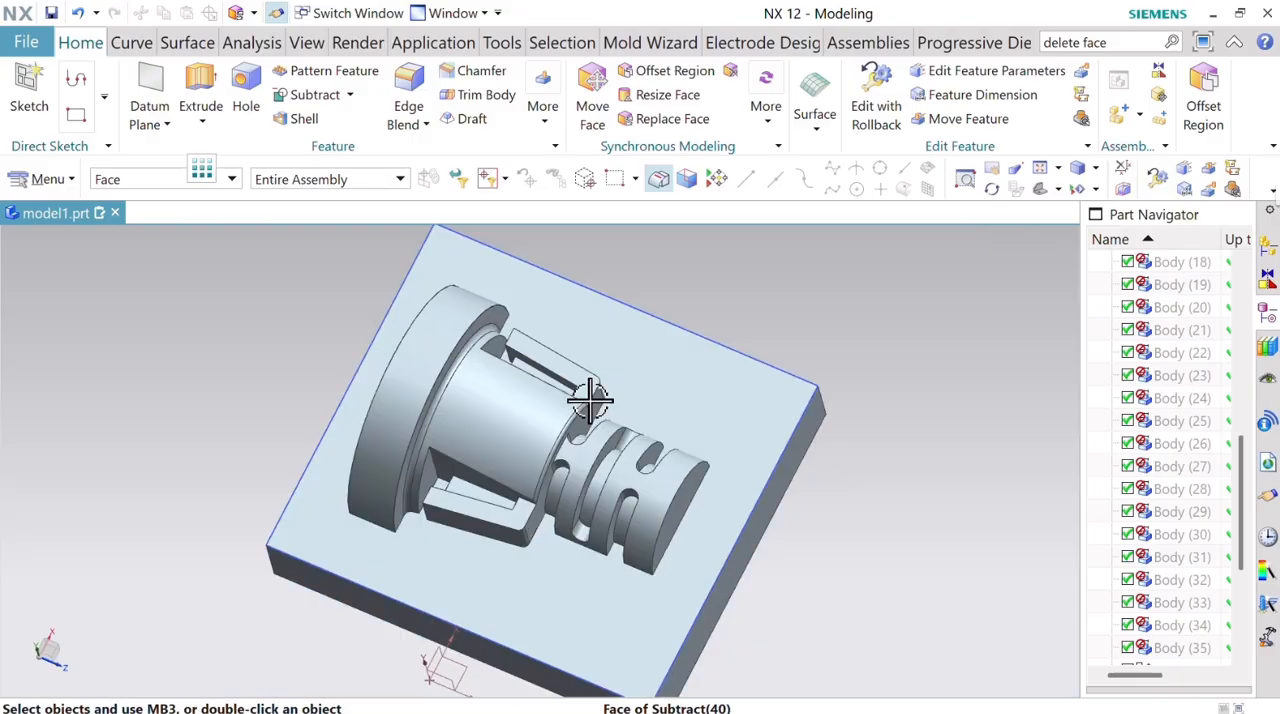
scroll(460, 500, up, 5)
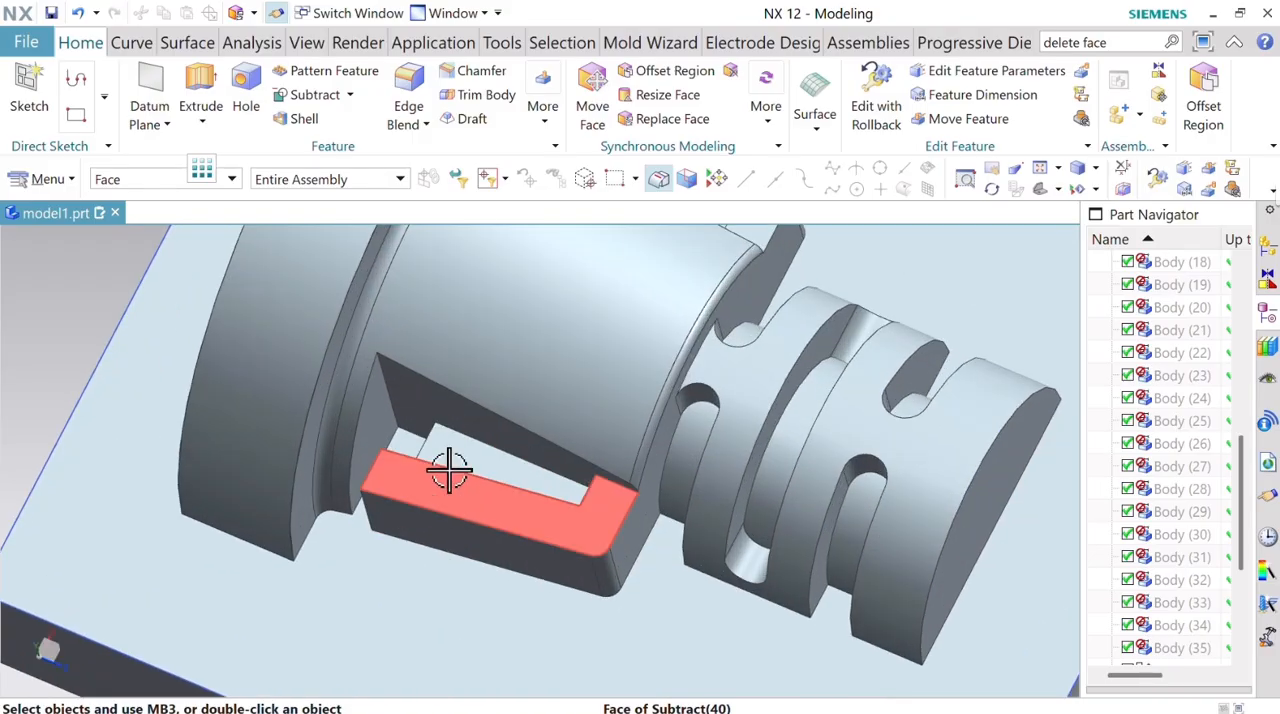
scroll(445, 468, down, 5)
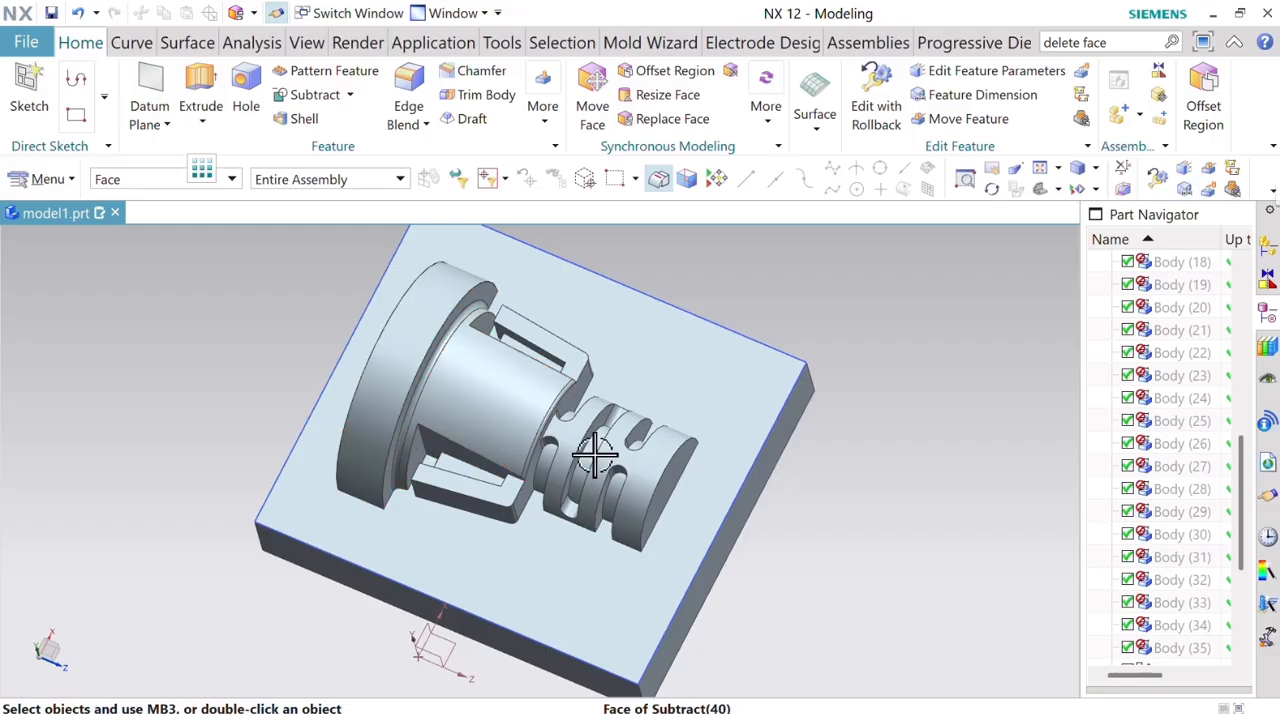
middle_drag(711, 457, 746, 423)
middle_drag(751, 448, 725, 432)
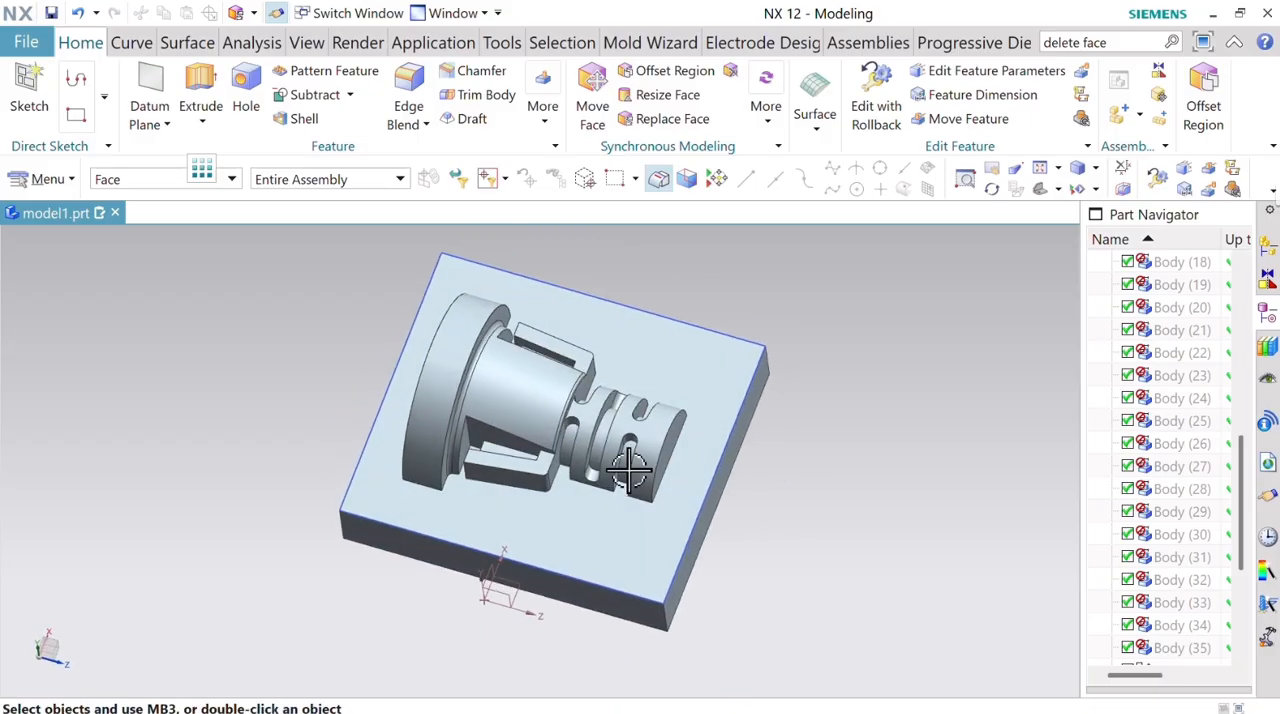
scroll(499, 494, up, 3)
scroll(498, 487, down, 2)
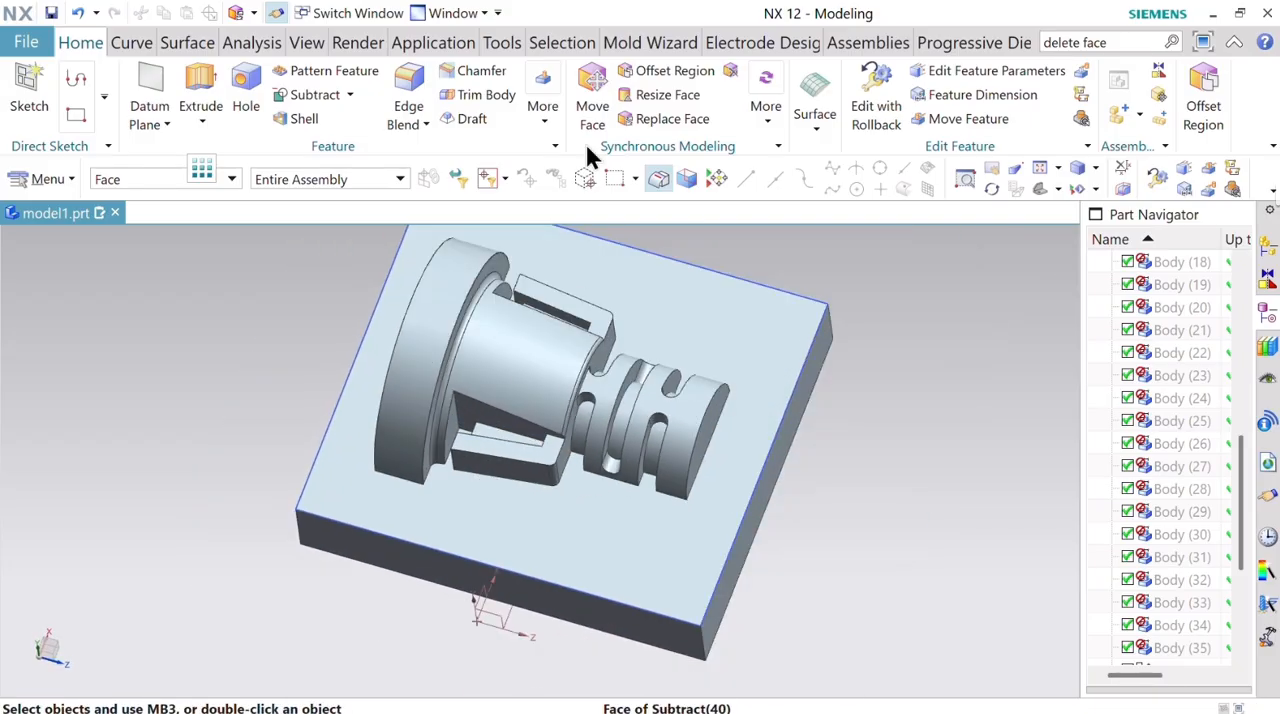
Remove one L-shaped side clip by replacing its top face with the block's flat parting face at 0 mm offset.
click(640, 118)
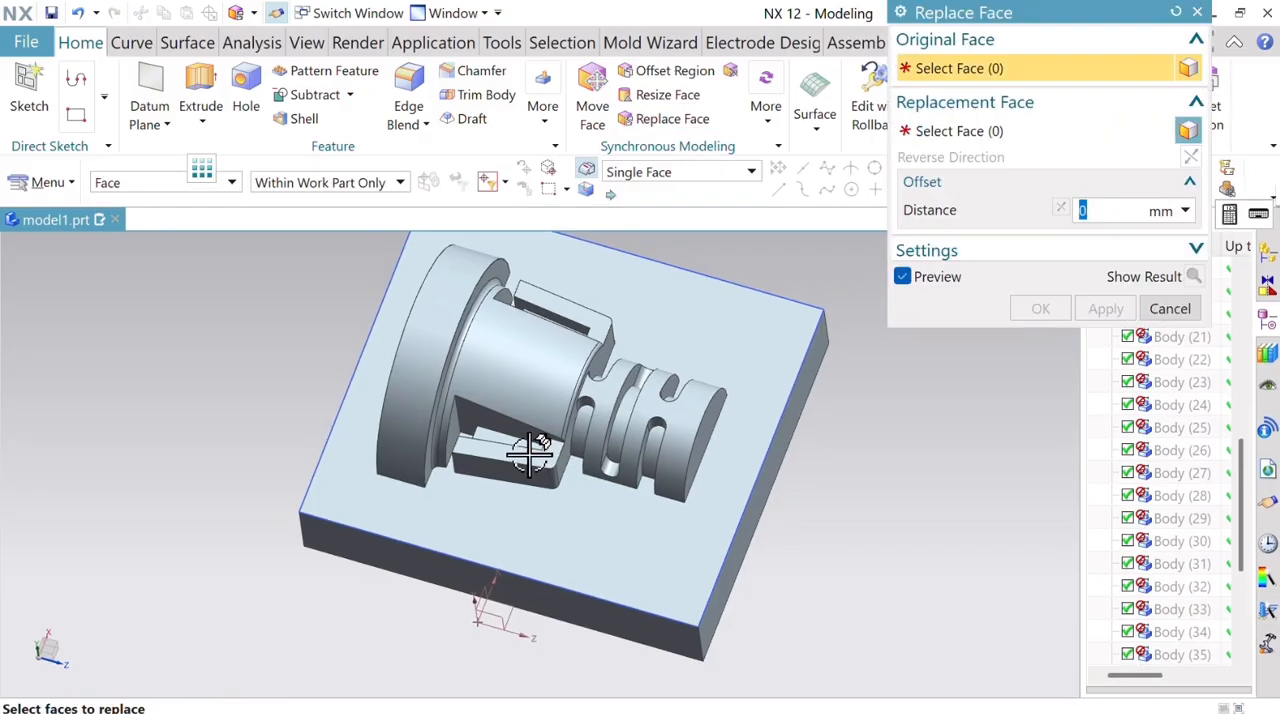
click(530, 453)
click(988, 131)
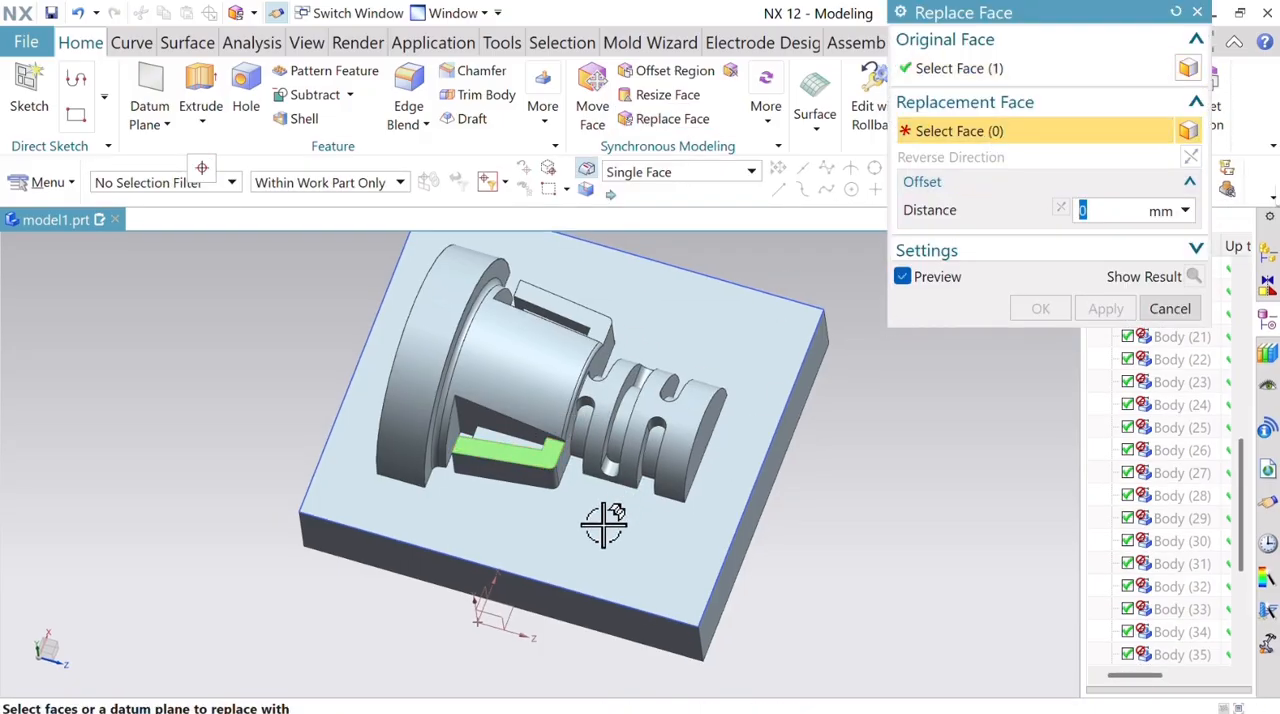
click(563, 556)
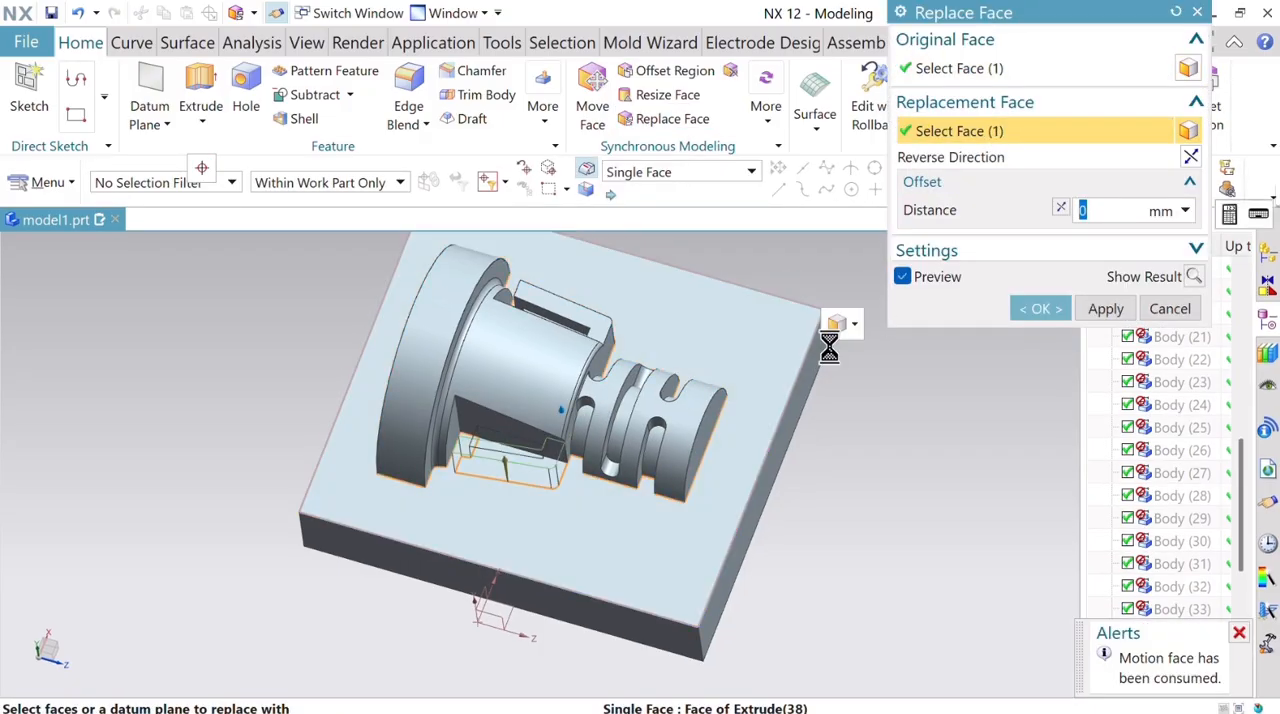
click(1105, 310)
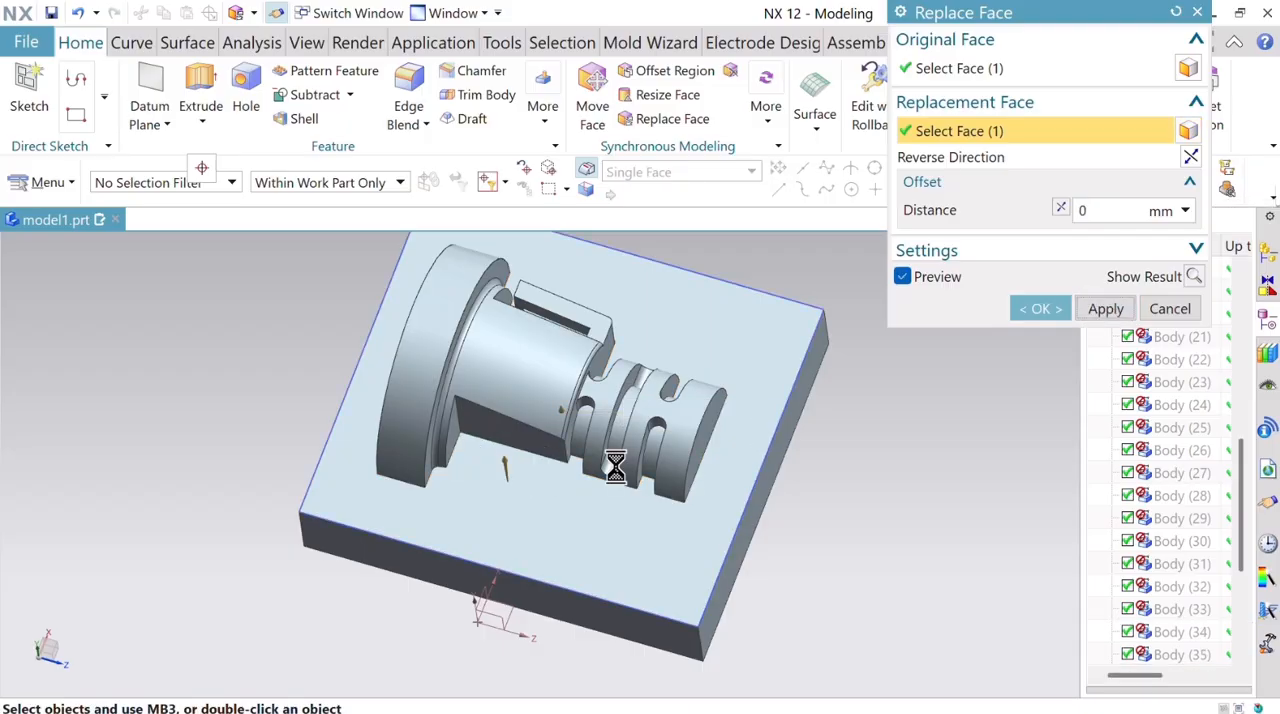
Try to replace the top face of the remaining L-shaped side clip with the flat parting face at 0 mm offset.
click(590, 312)
click(1015, 134)
click(740, 312)
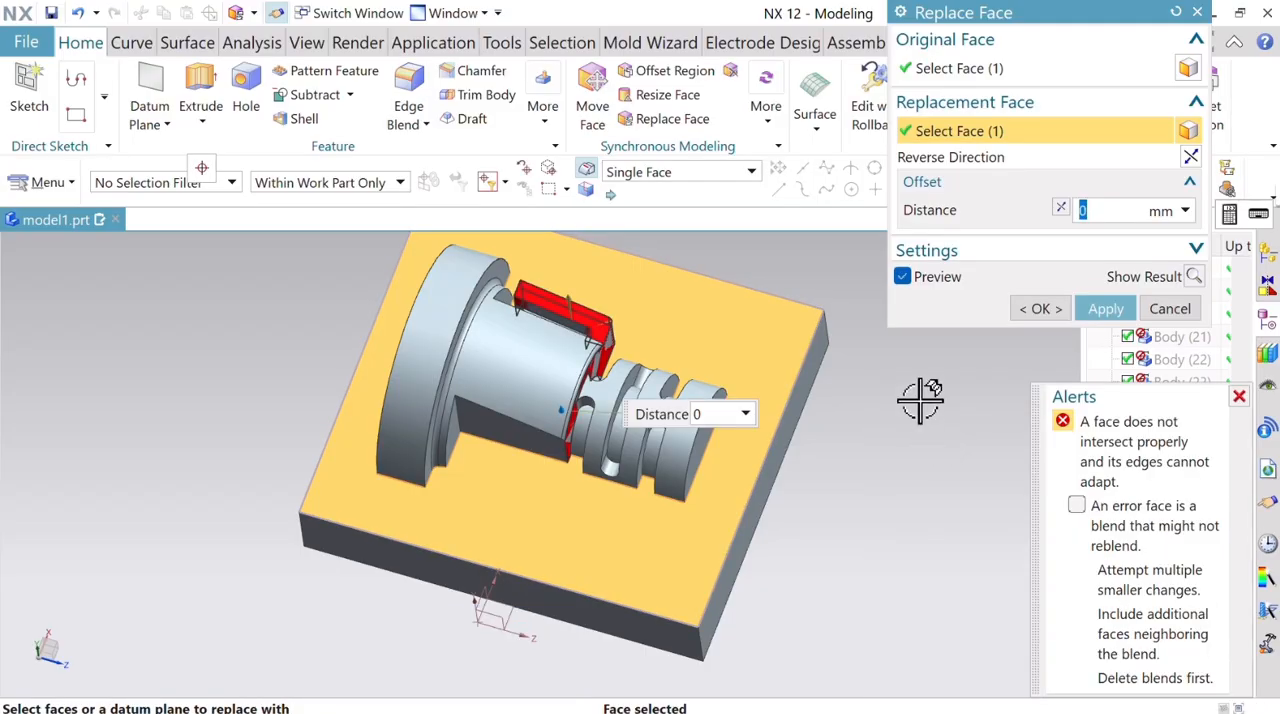
middle_drag(852, 458, 790, 430)
click(1237, 398)
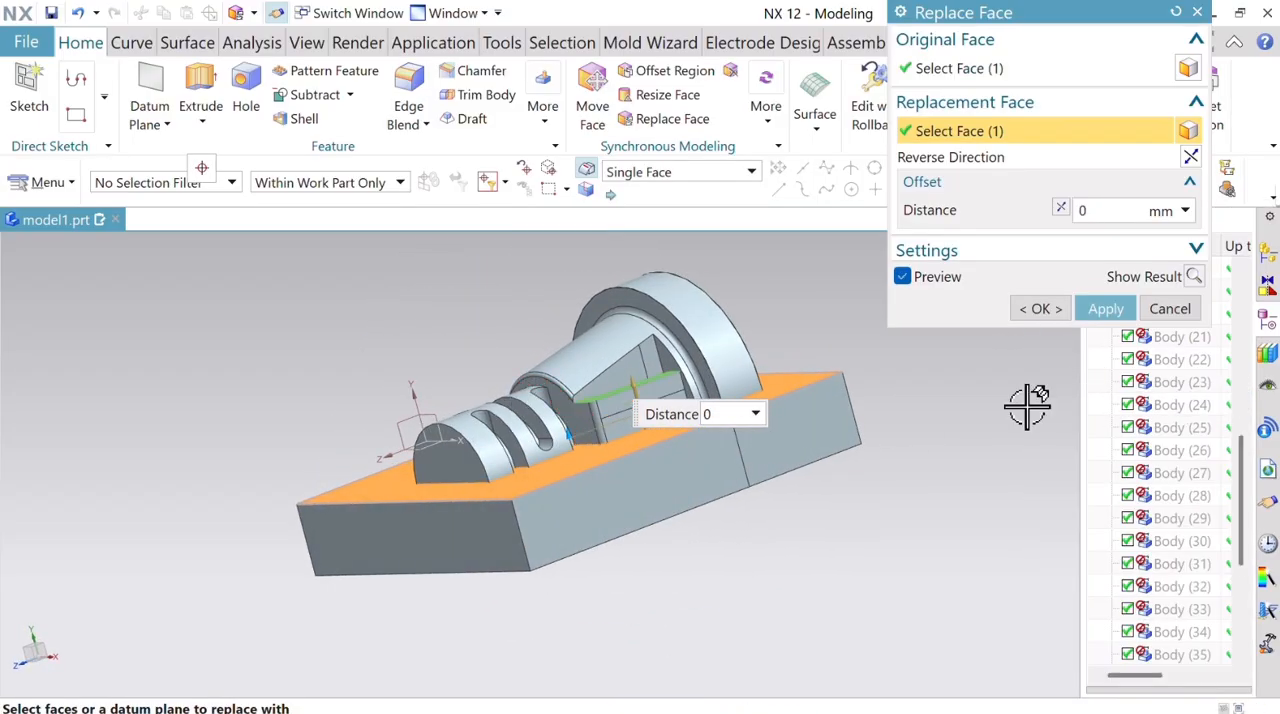
middle_drag(760, 320, 672, 444)
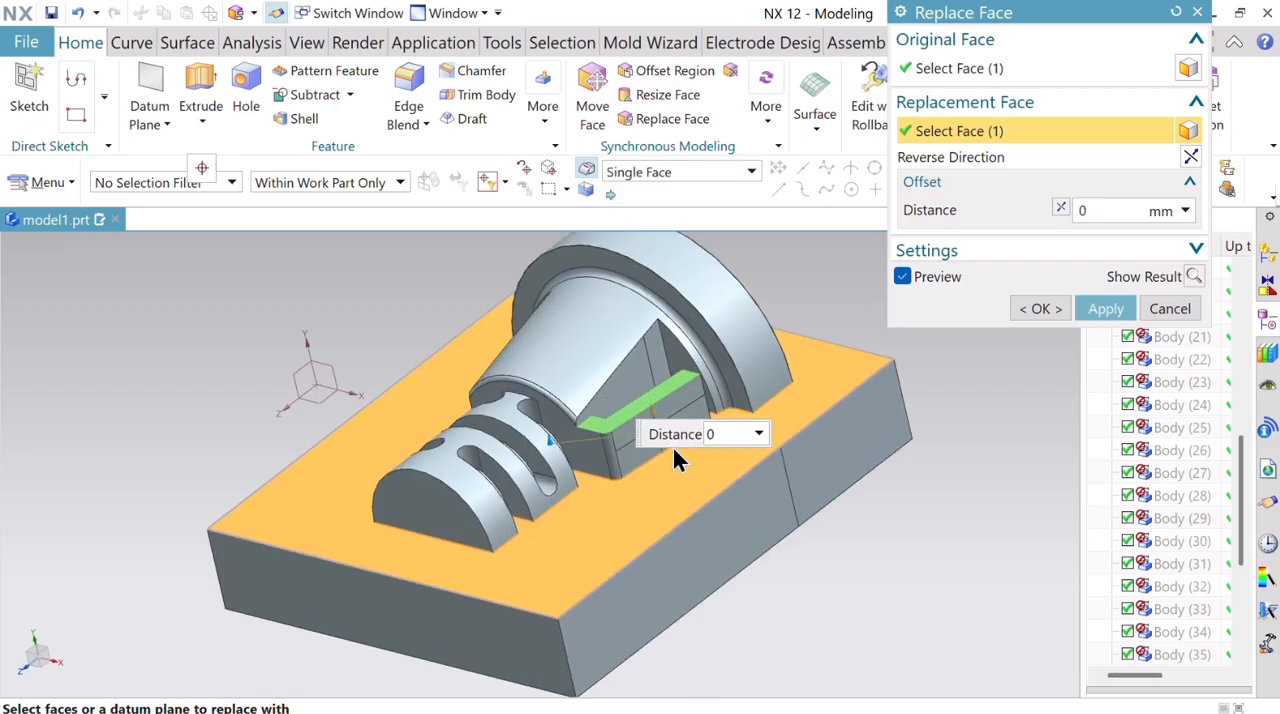
scroll(672, 444, up, 5)
click(1176, 12)
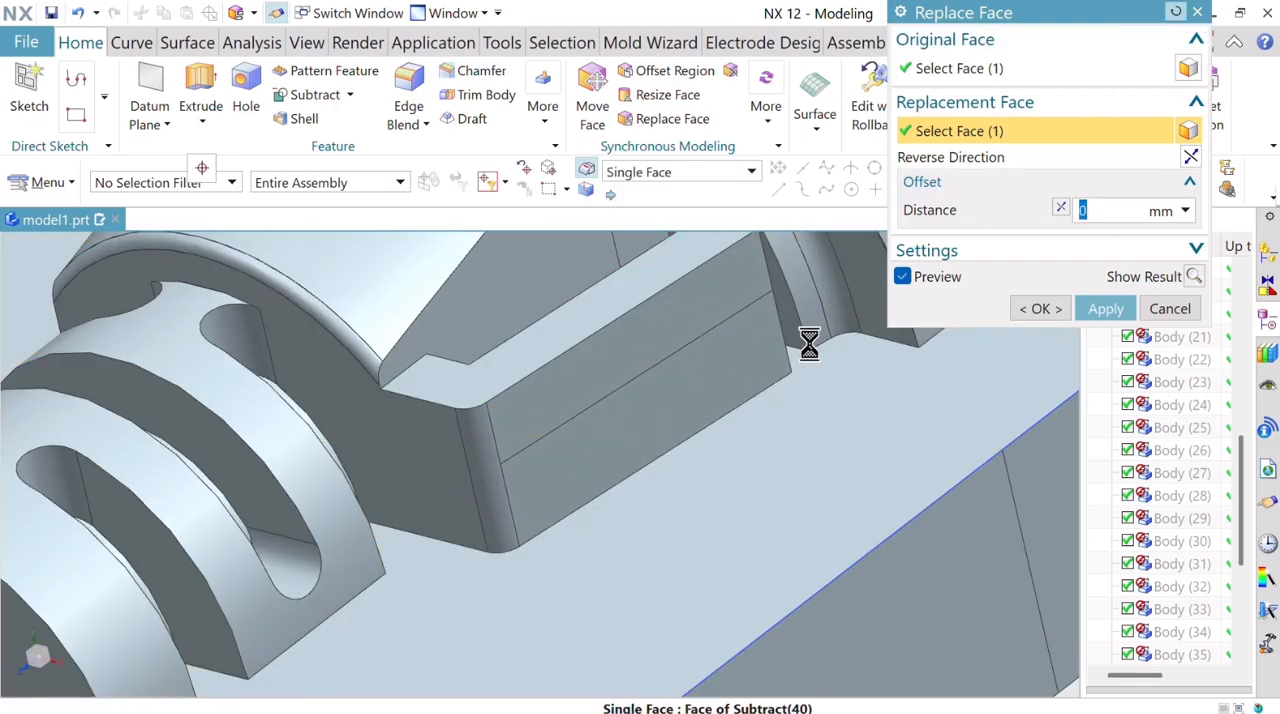
Merge the remaining clip's split outer side wall by replacing its upper face with the lower face at 0 mm offset.
click(651, 318)
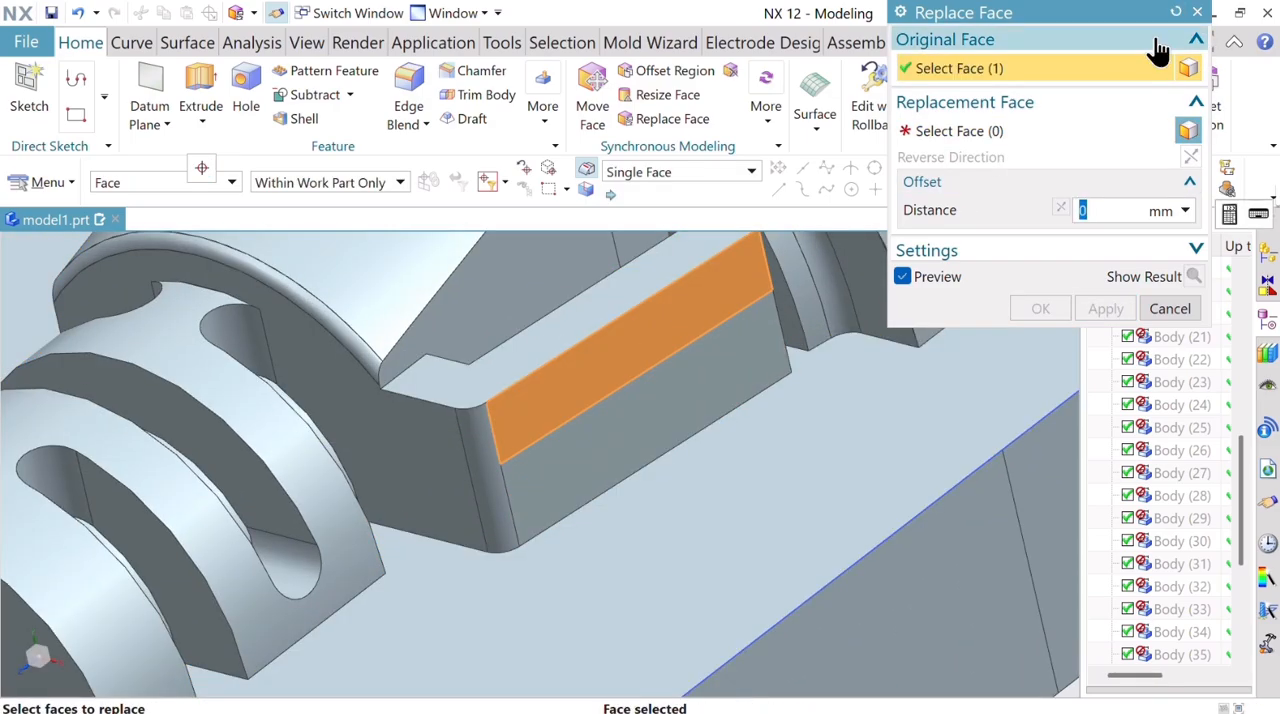
click(1031, 130)
click(706, 316)
click(1105, 309)
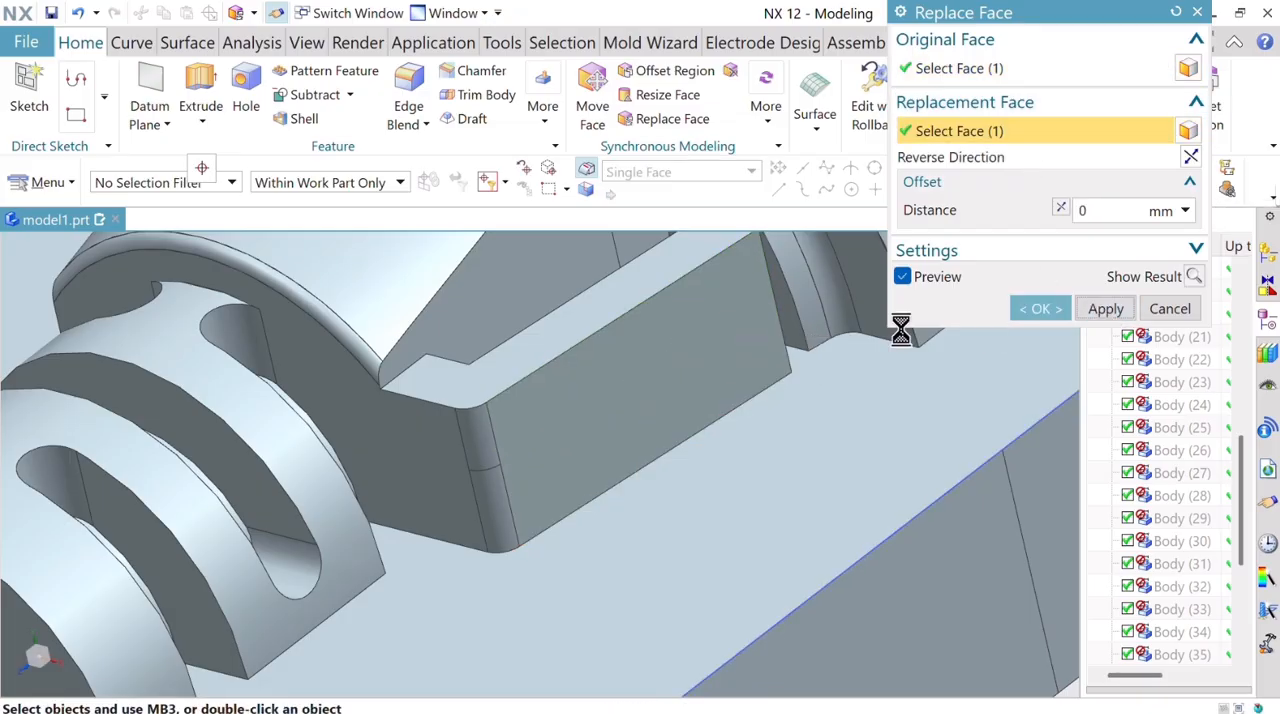
Try replacing the clip's top face with the parting face at 0 mm offset, using the merged outer side wall.
click(632, 288)
click(1028, 133)
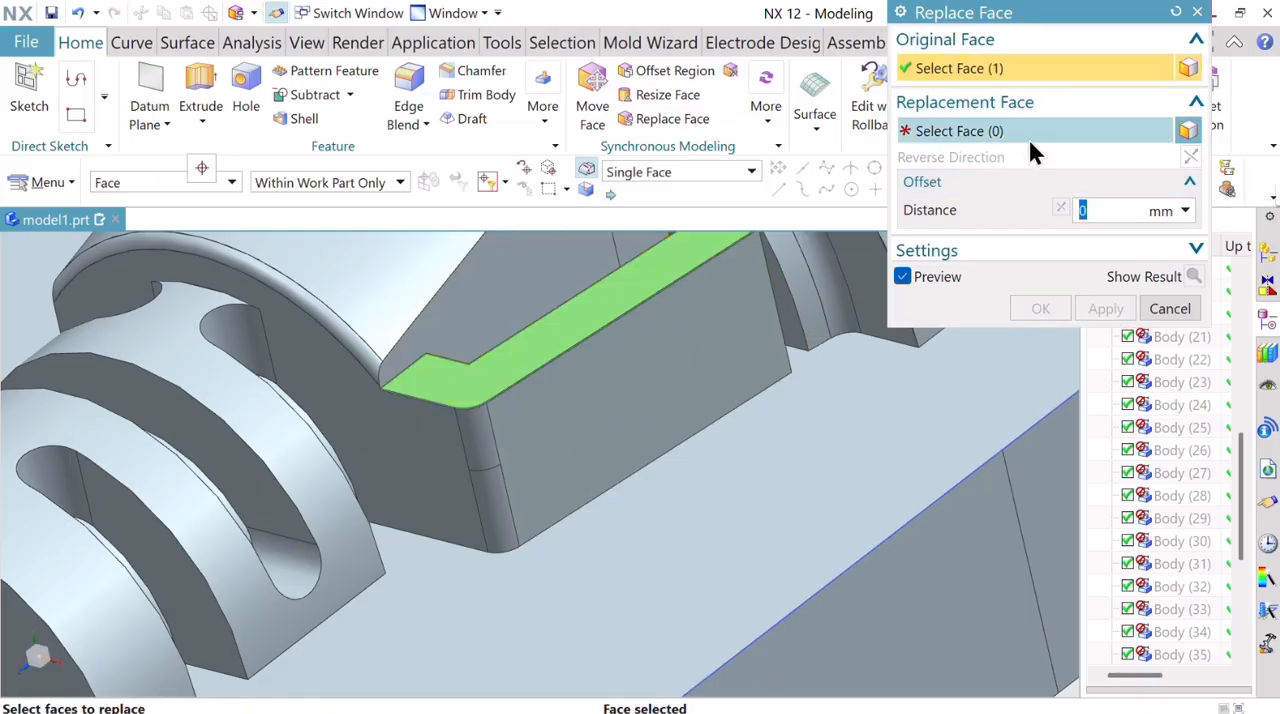
click(925, 432)
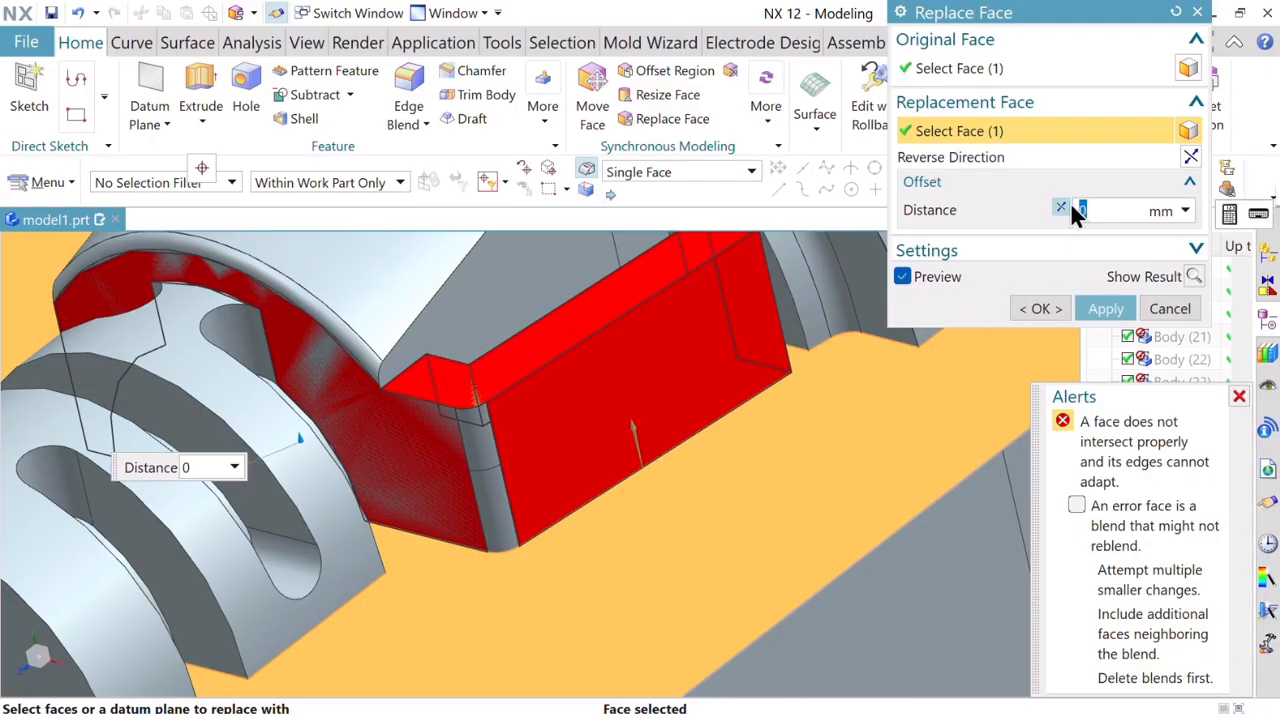
click(1176, 13)
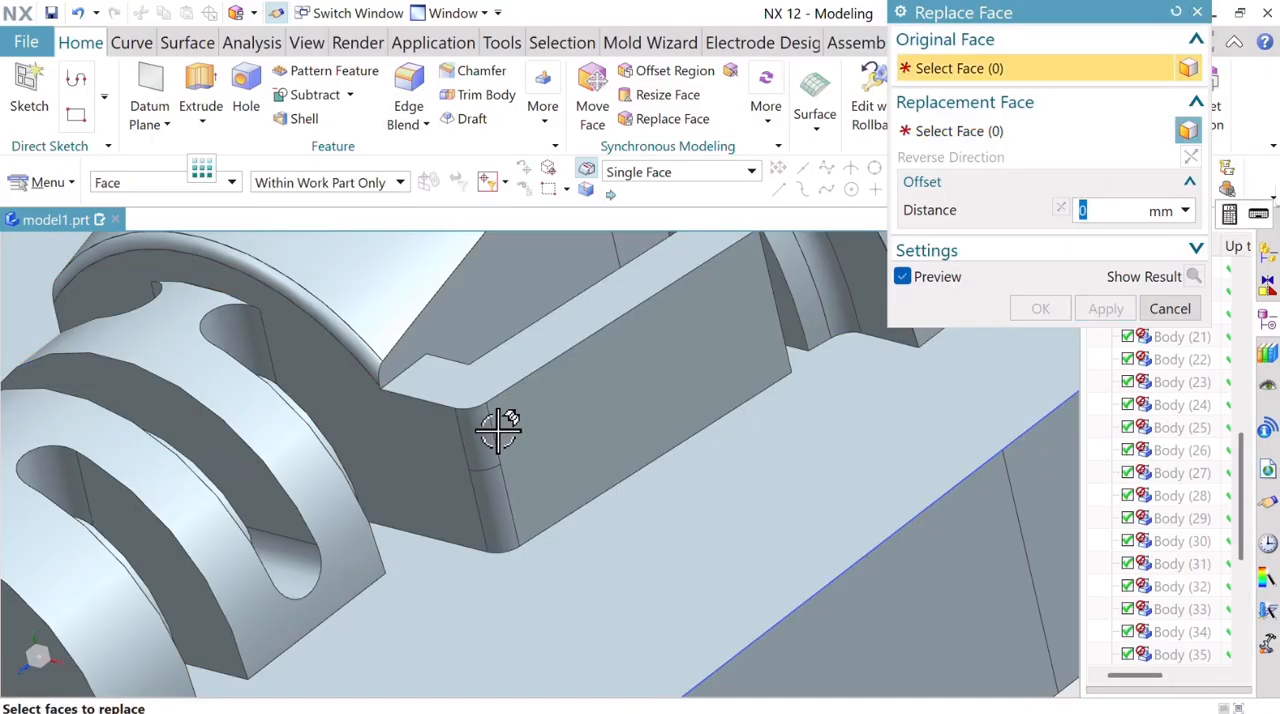
Merge the clip's split rounded corner by replacing its upper face with the lower face at 0 mm offset.
click(476, 445)
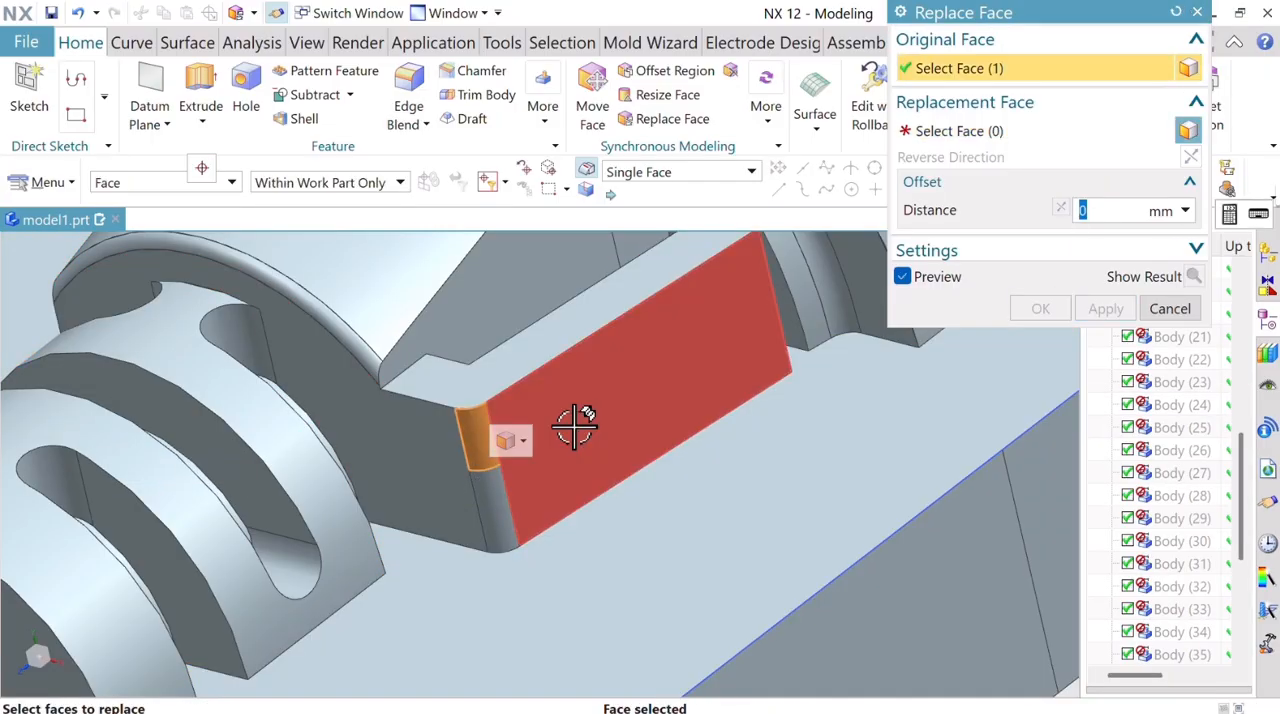
click(1000, 132)
click(494, 490)
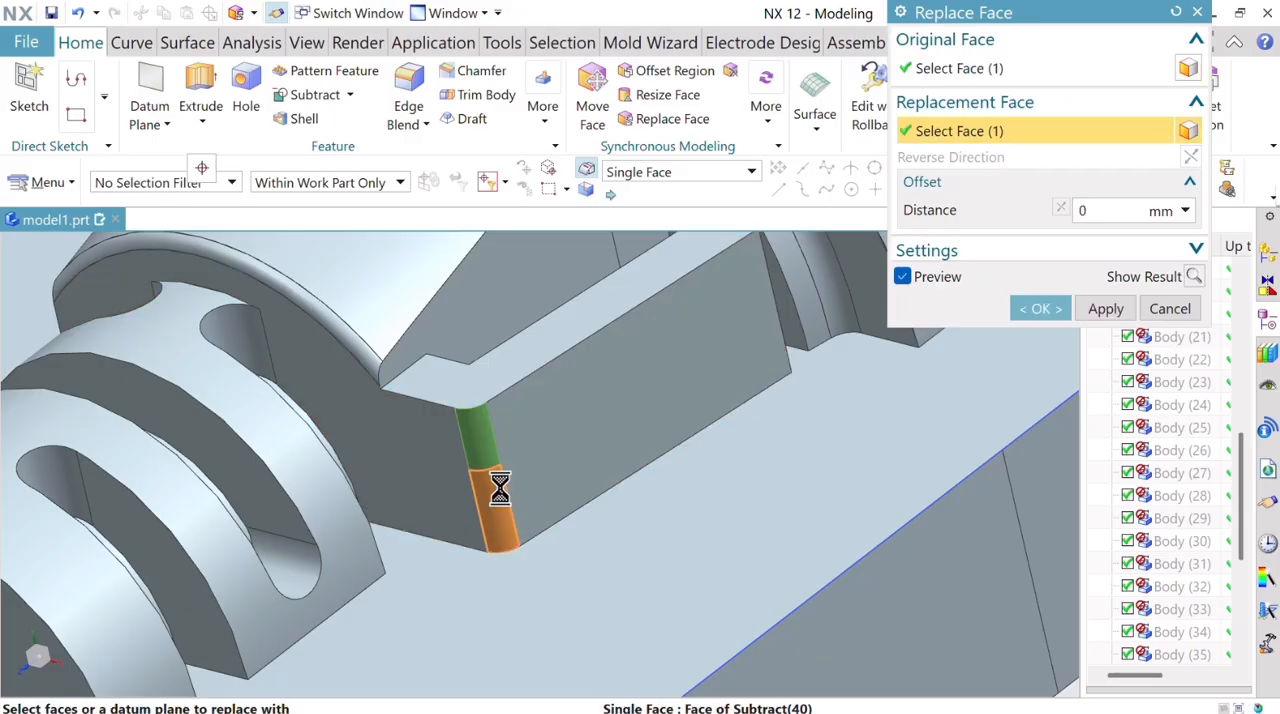
click(1108, 308)
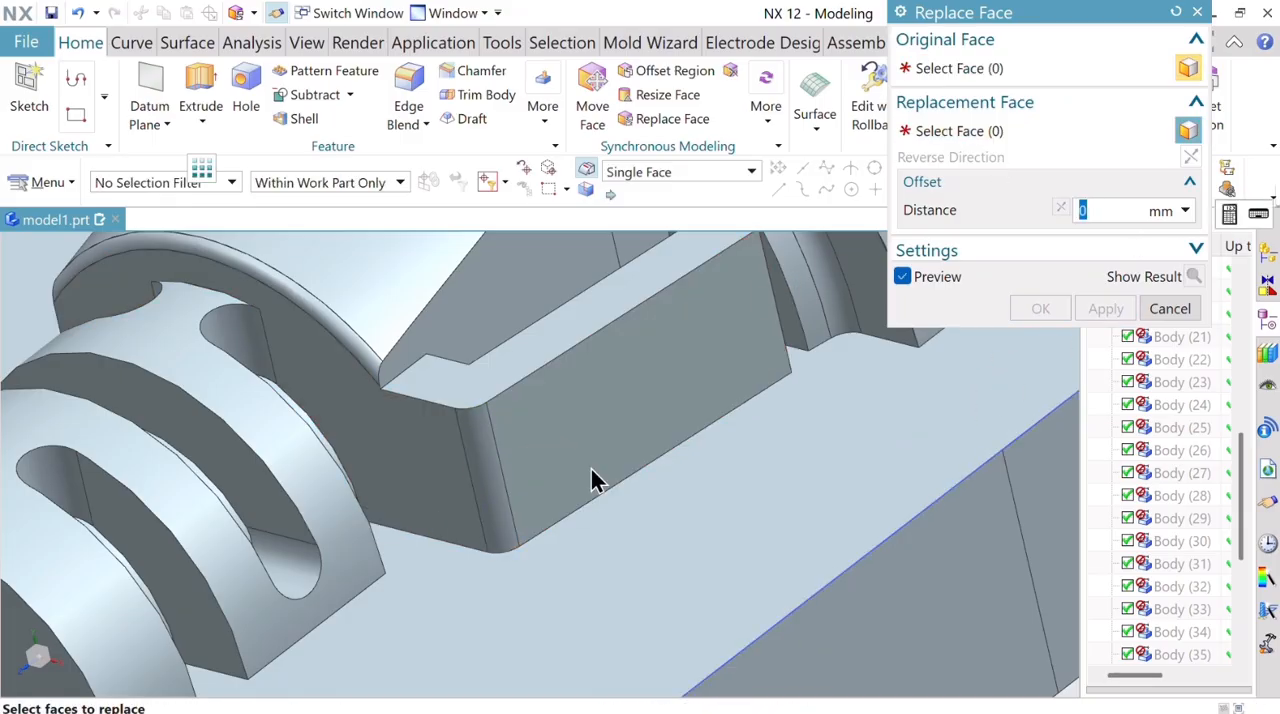
Try once more to flatten the clip by replacing its top face with the parting face at 0 mm offset.
click(569, 323)
click(1068, 131)
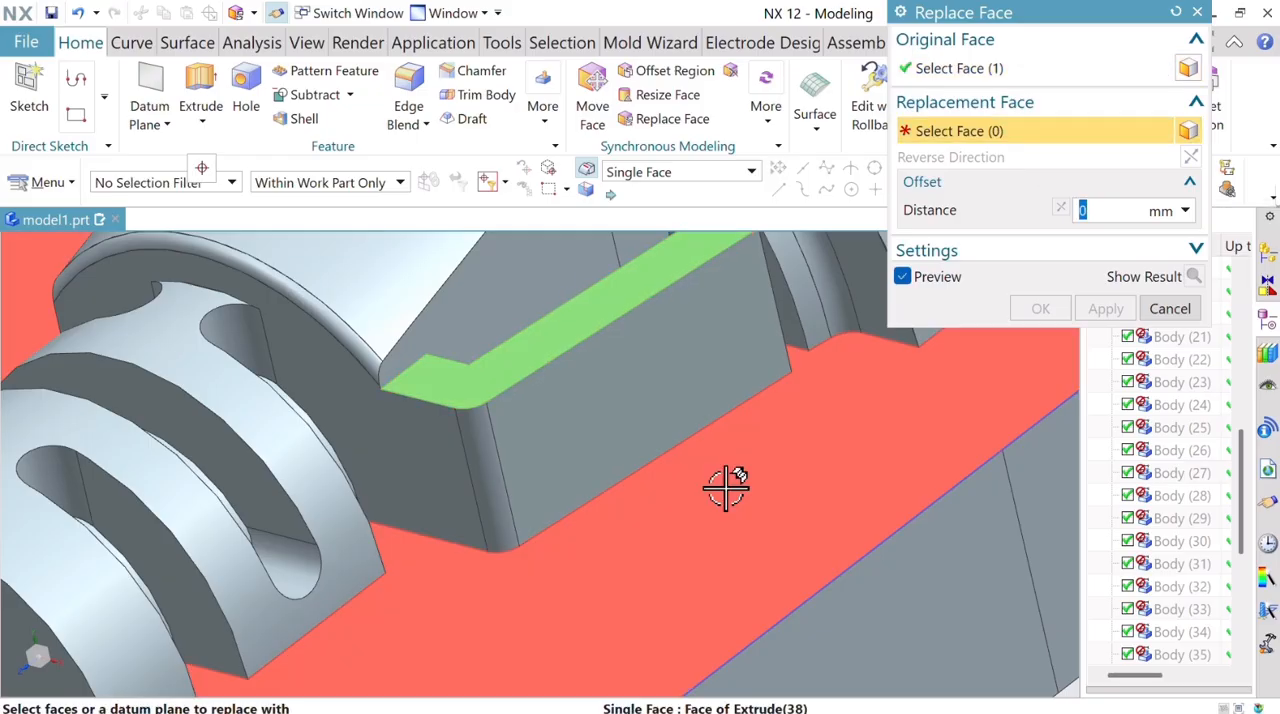
click(726, 485)
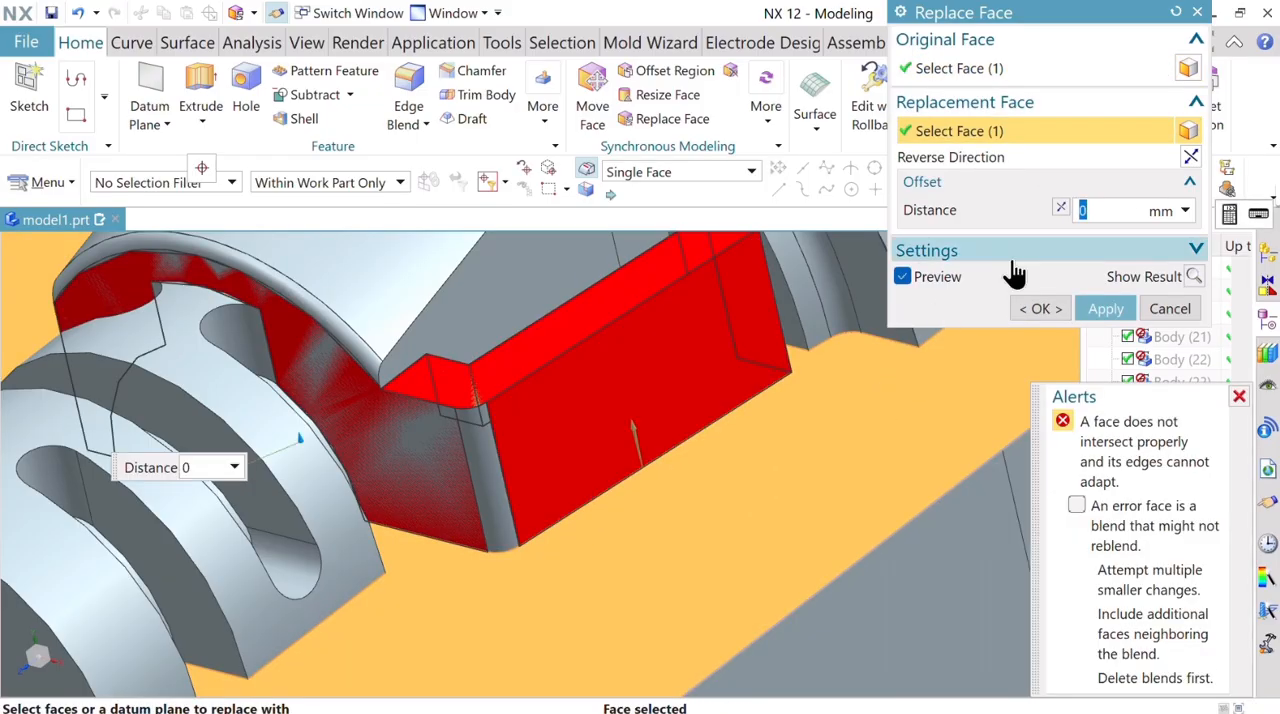
click(1176, 12)
scroll(500, 495, up, 10)
scroll(510, 485, down, 5)
scroll(520, 470, up, 3)
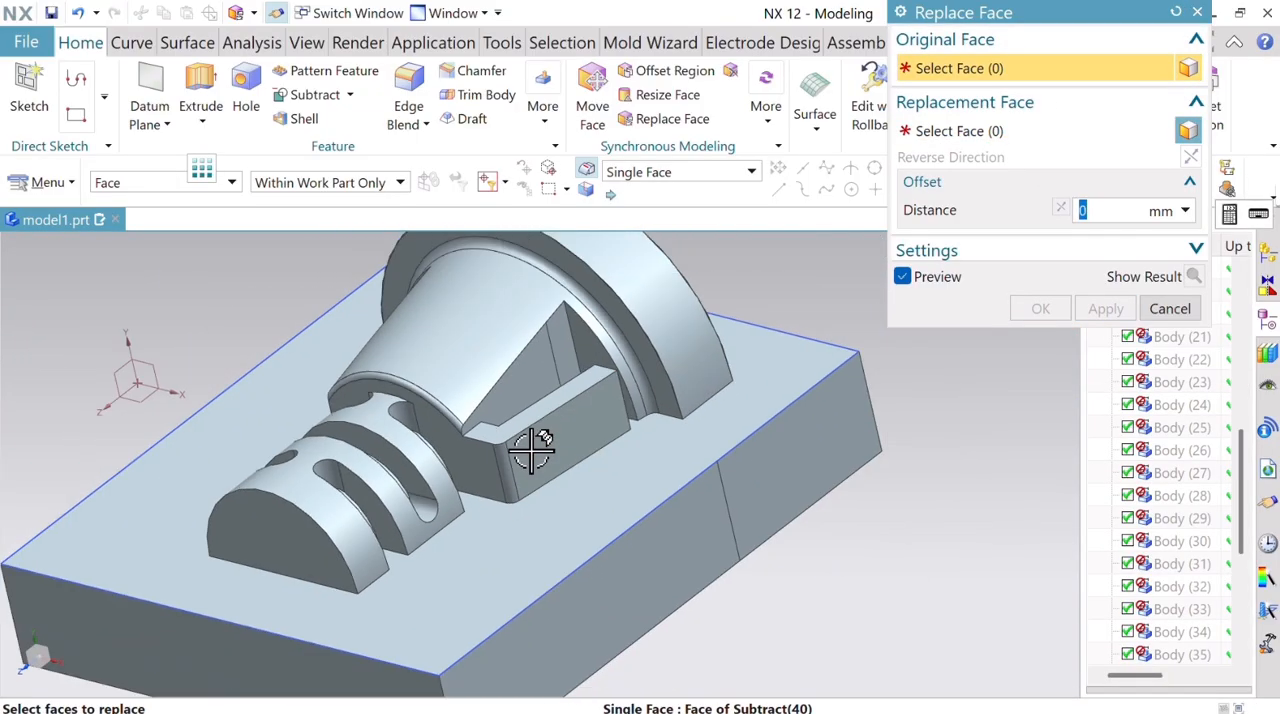
middle_drag(543, 437, 509, 424)
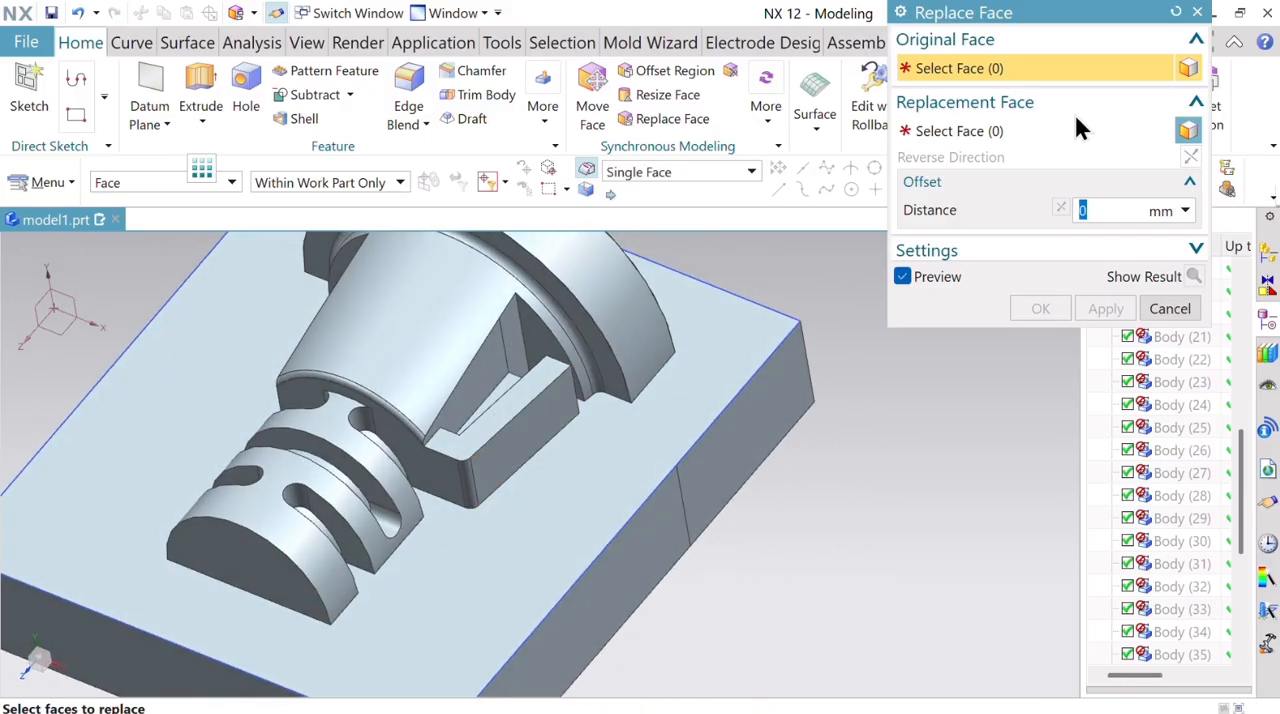
click(975, 134)
click(734, 449)
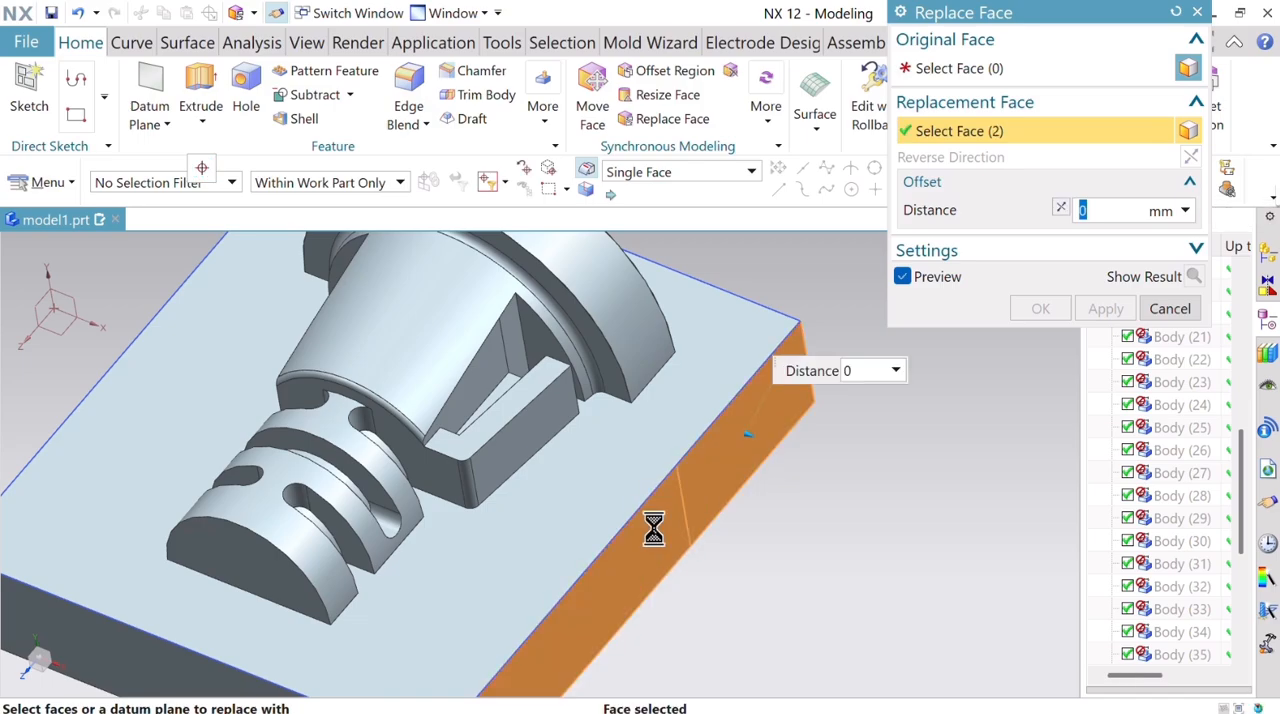
click(1175, 12)
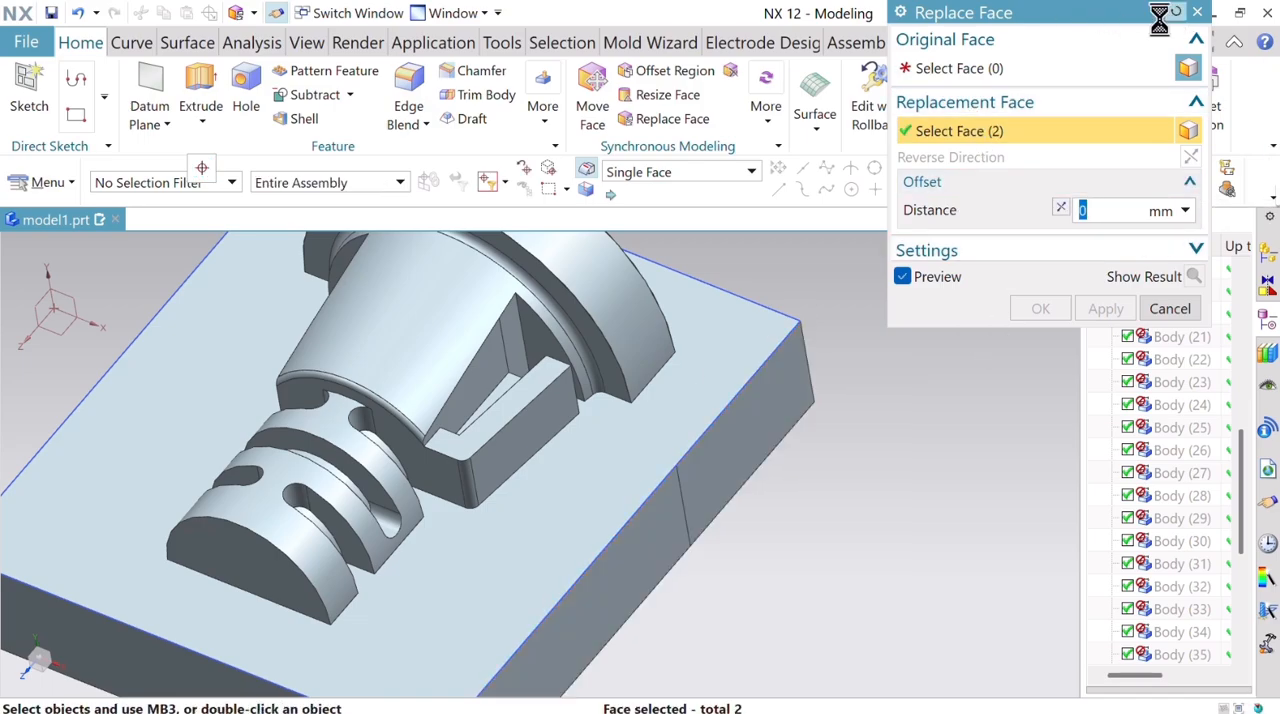
Merge the block's split side wall by replacing the half beside the slotted end with the collar-side half at 0 mm offset.
click(657, 528)
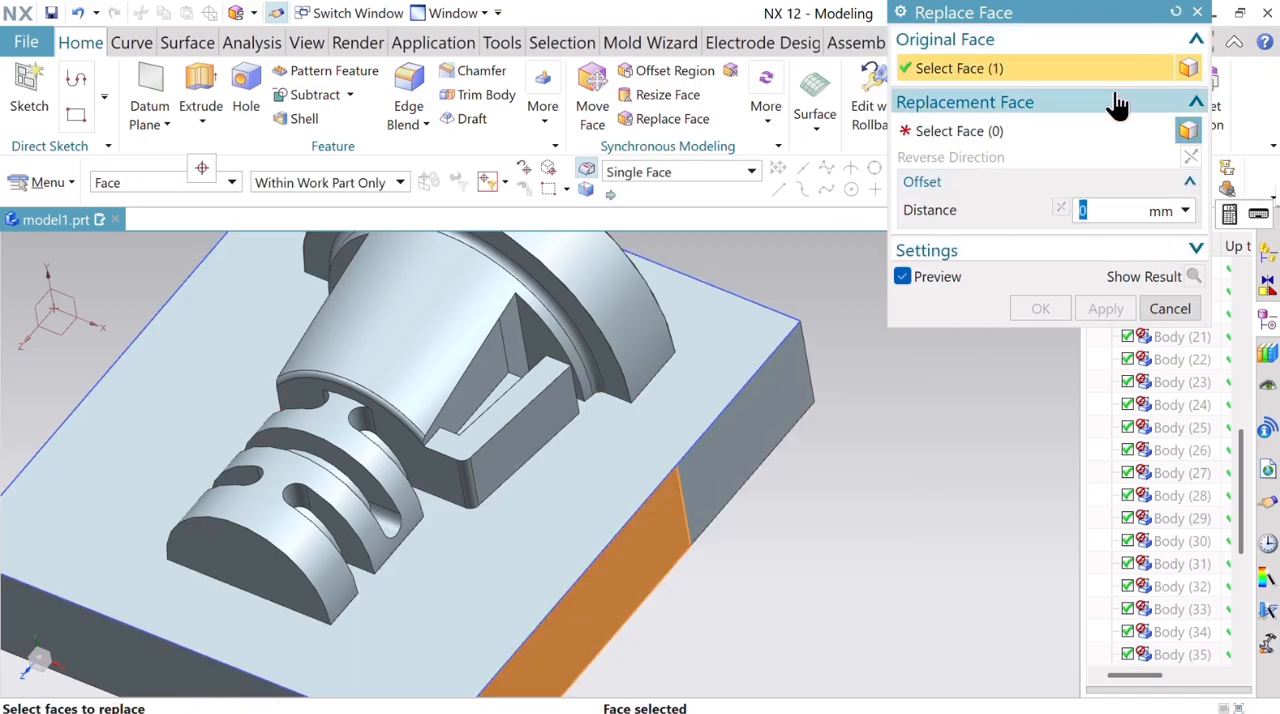
click(1022, 131)
click(768, 464)
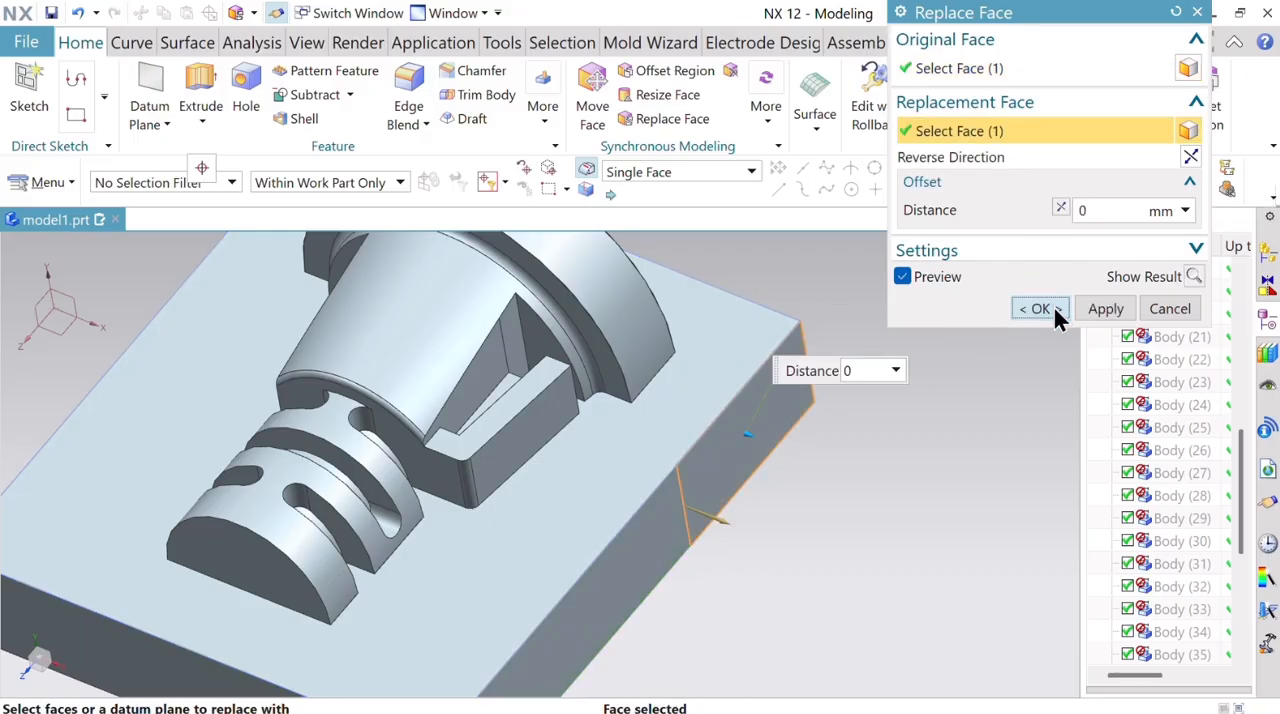
click(1045, 309)
Lower the clip's top face by replacing it with the recessed floor face beside the tapered body at 0 mm offset.
scroll(523, 403, up, 3)
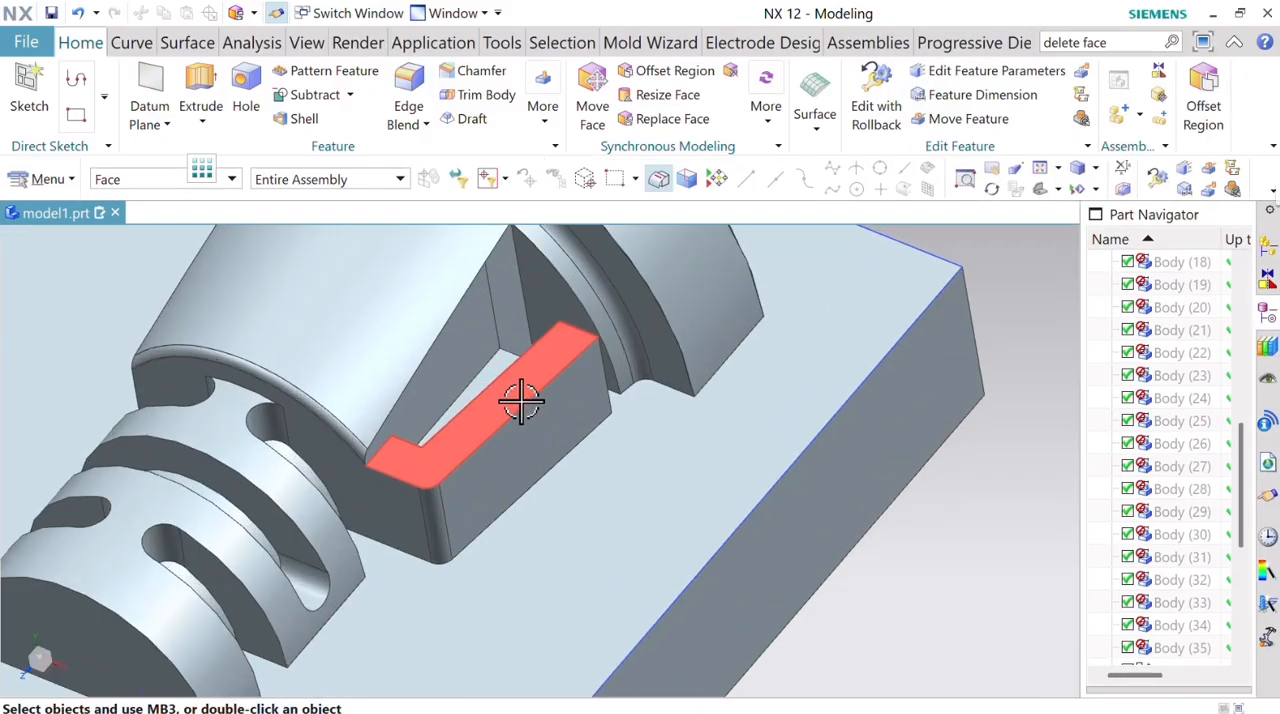
click(515, 401)
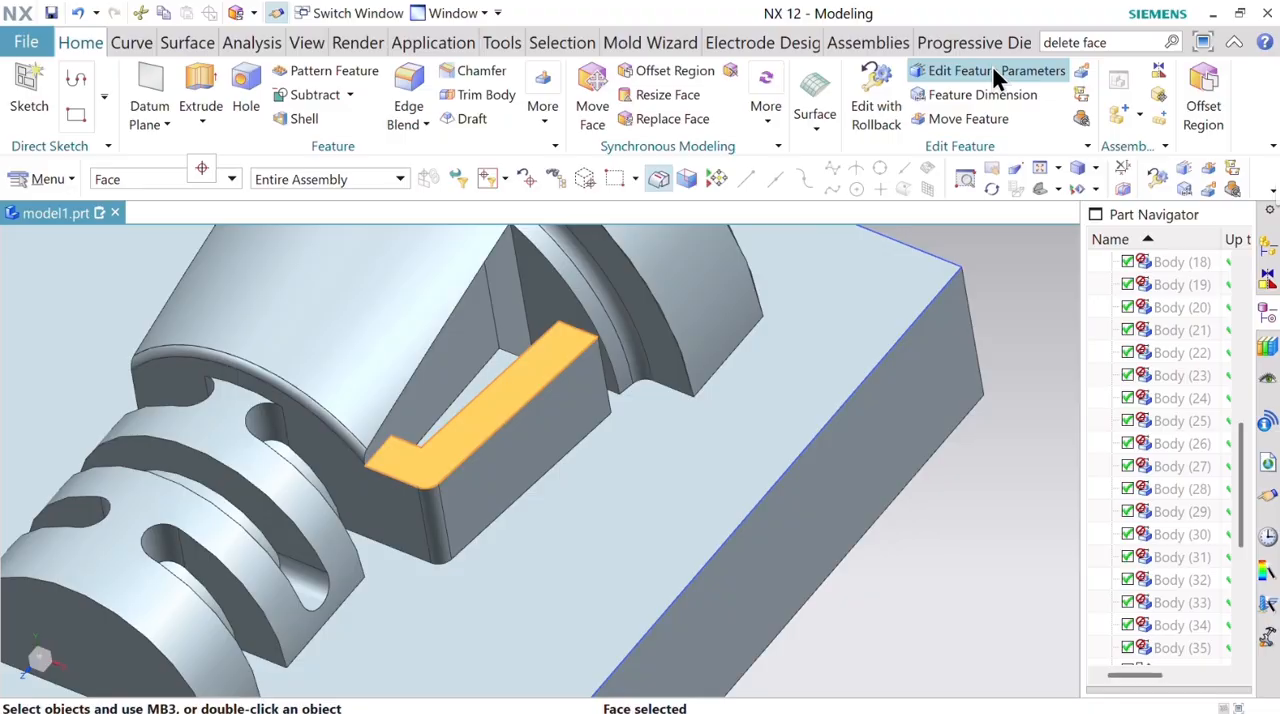
click(692, 120)
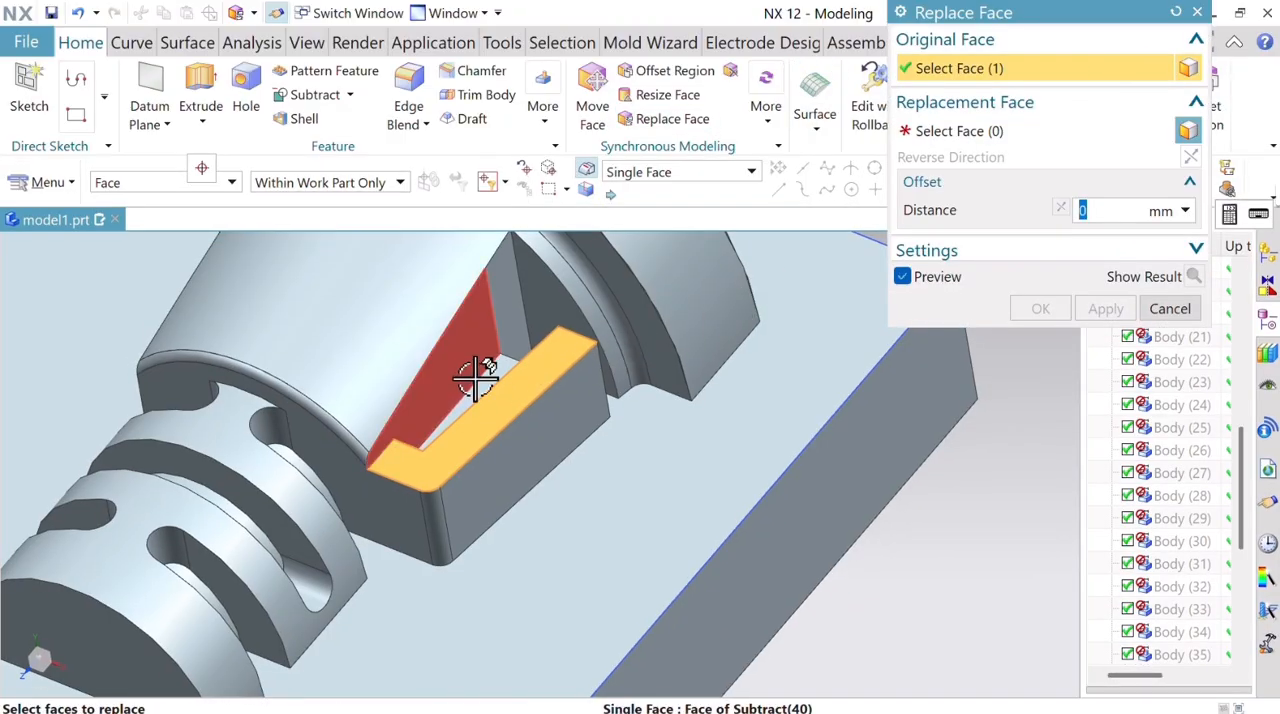
click(903, 131)
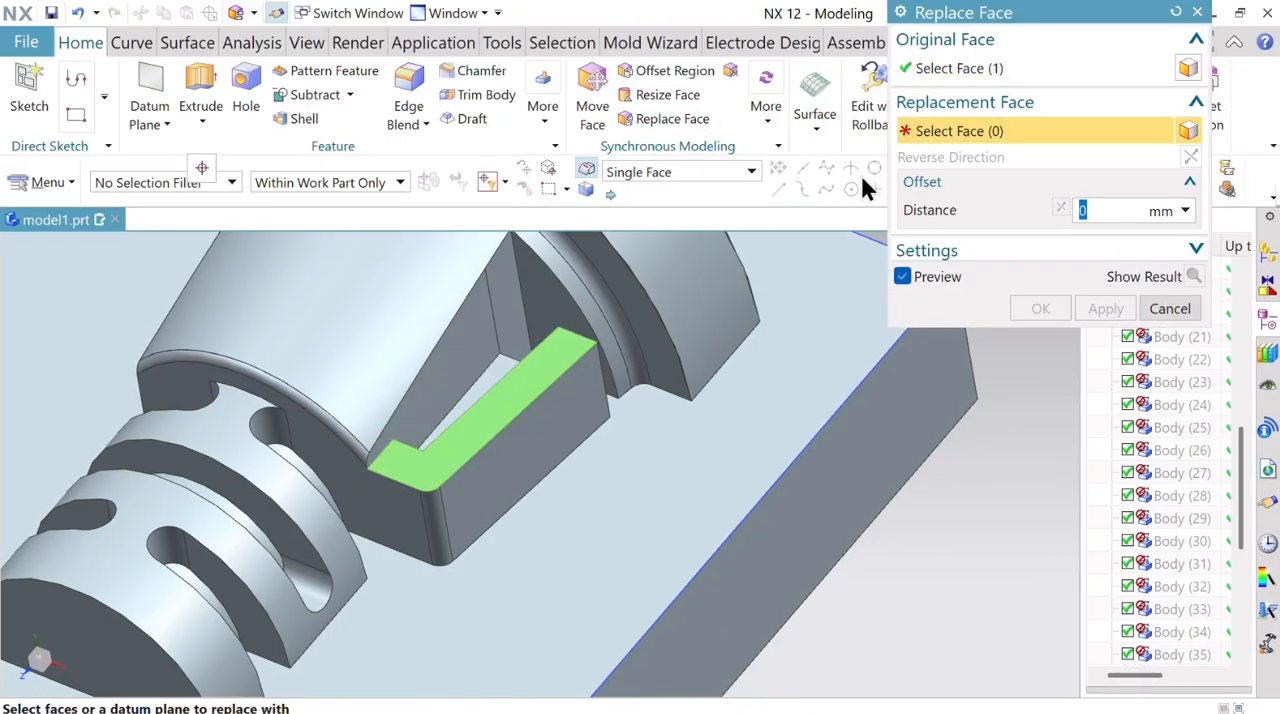
click(496, 369)
click(1106, 308)
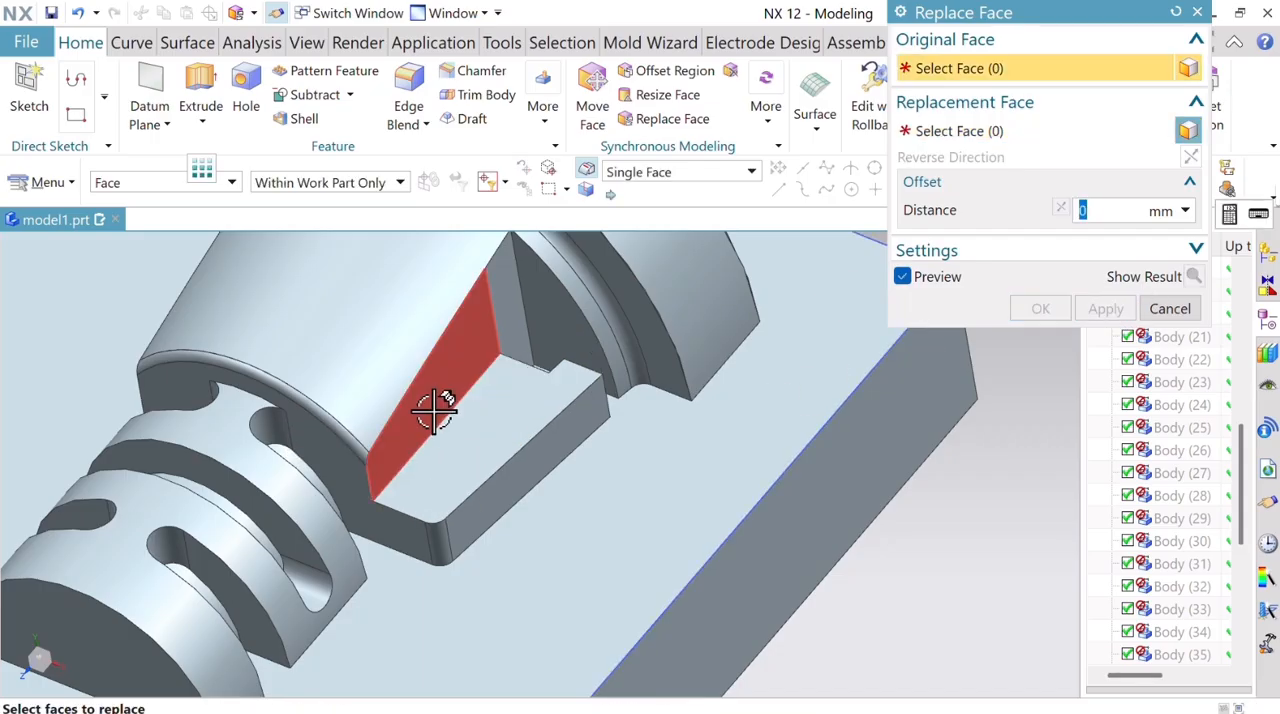
Remove the remaining clip by replacing its top face with the block's parting face at 0 mm offset.
click(523, 420)
click(1018, 131)
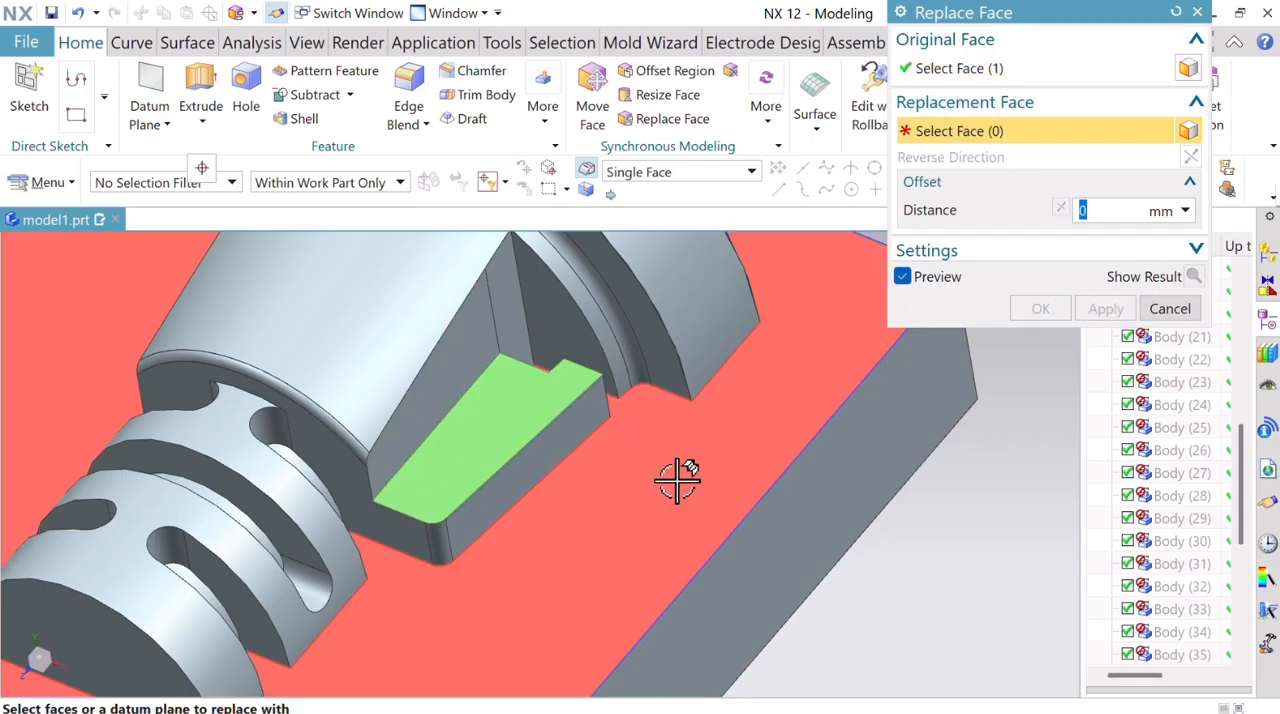
click(684, 477)
click(1037, 309)
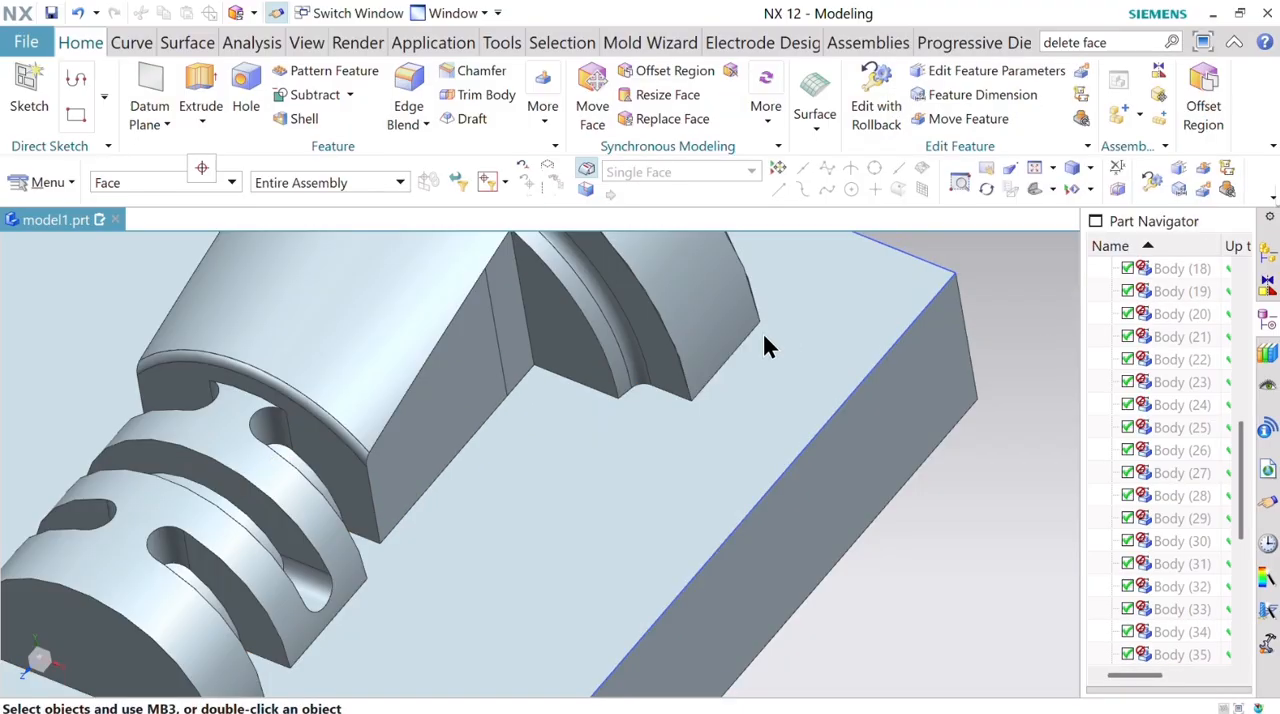
Merge the tapered body's split side by replacing the narrow strip near the collar with the adjacent larger side face at 0 mm offset.
scroll(697, 409, down, 6)
scroll(697, 409, down, 3)
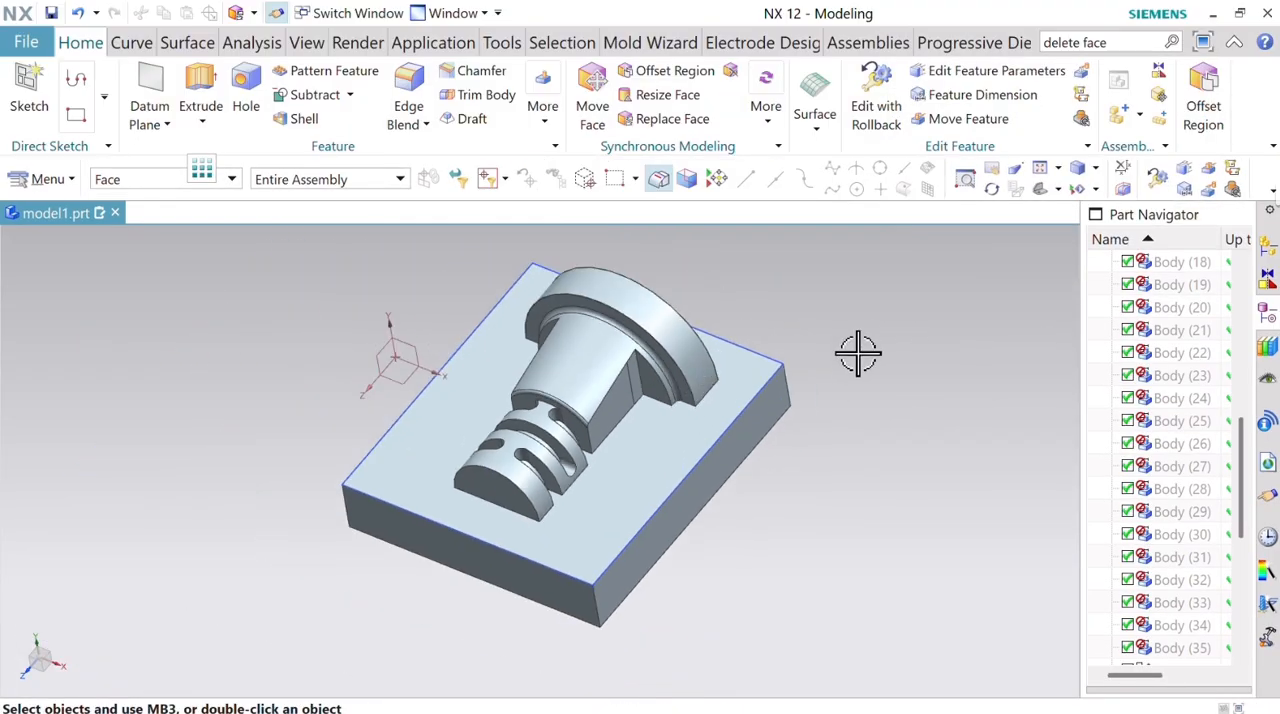
mouse_move(858, 352)
middle_down()
mouse_move(880, 320)
mouse_move(894, 337)
mouse_move(854, 344)
middle_up()
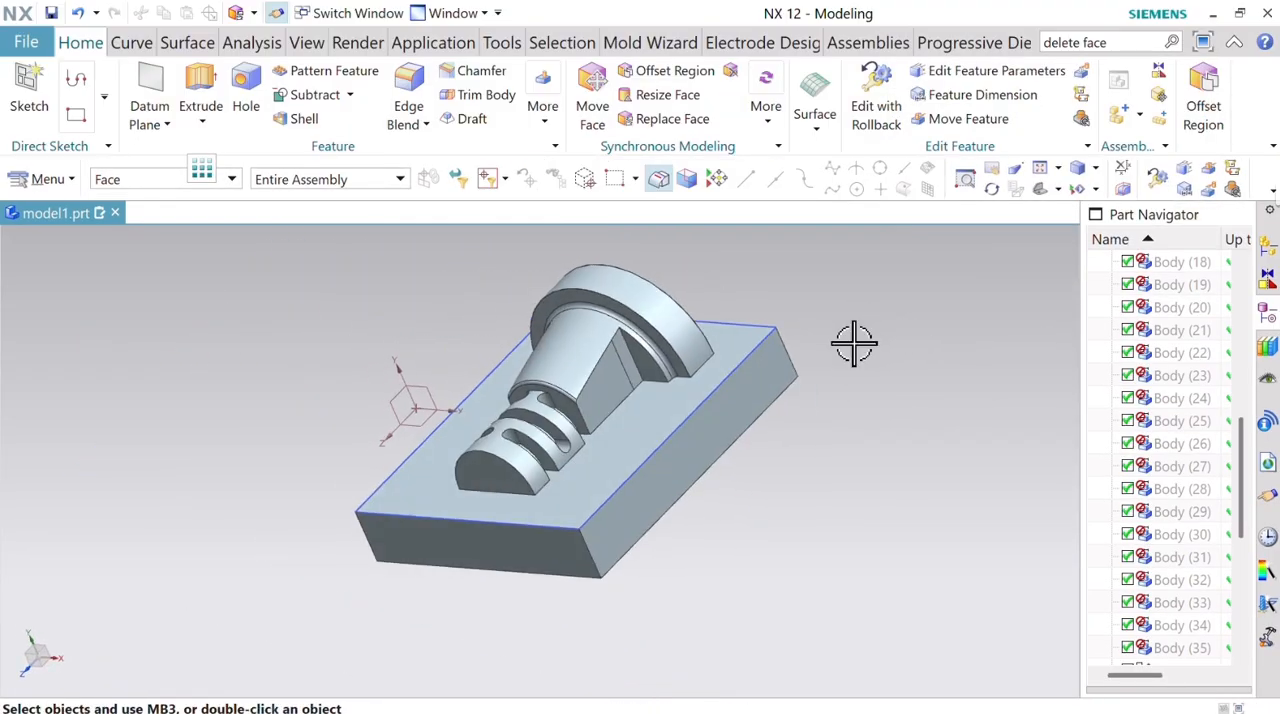
scroll(631, 366, up, 5)
click(672, 119)
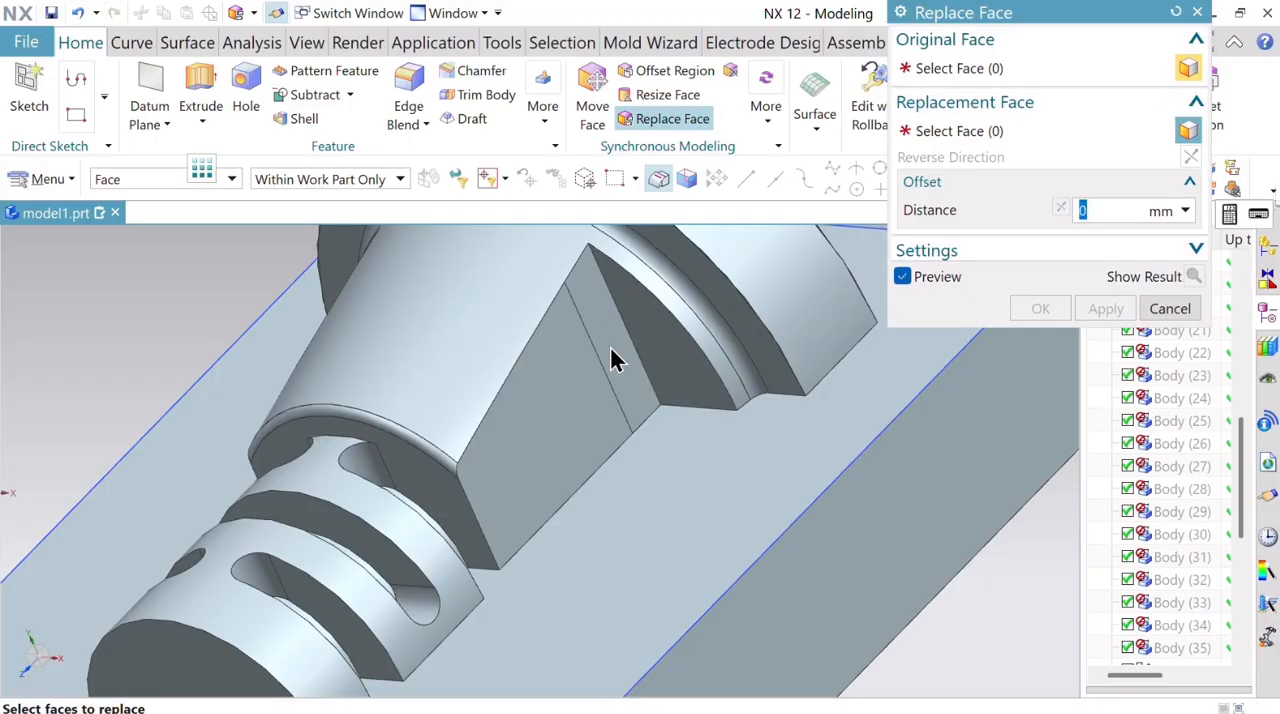
click(612, 320)
click(1005, 140)
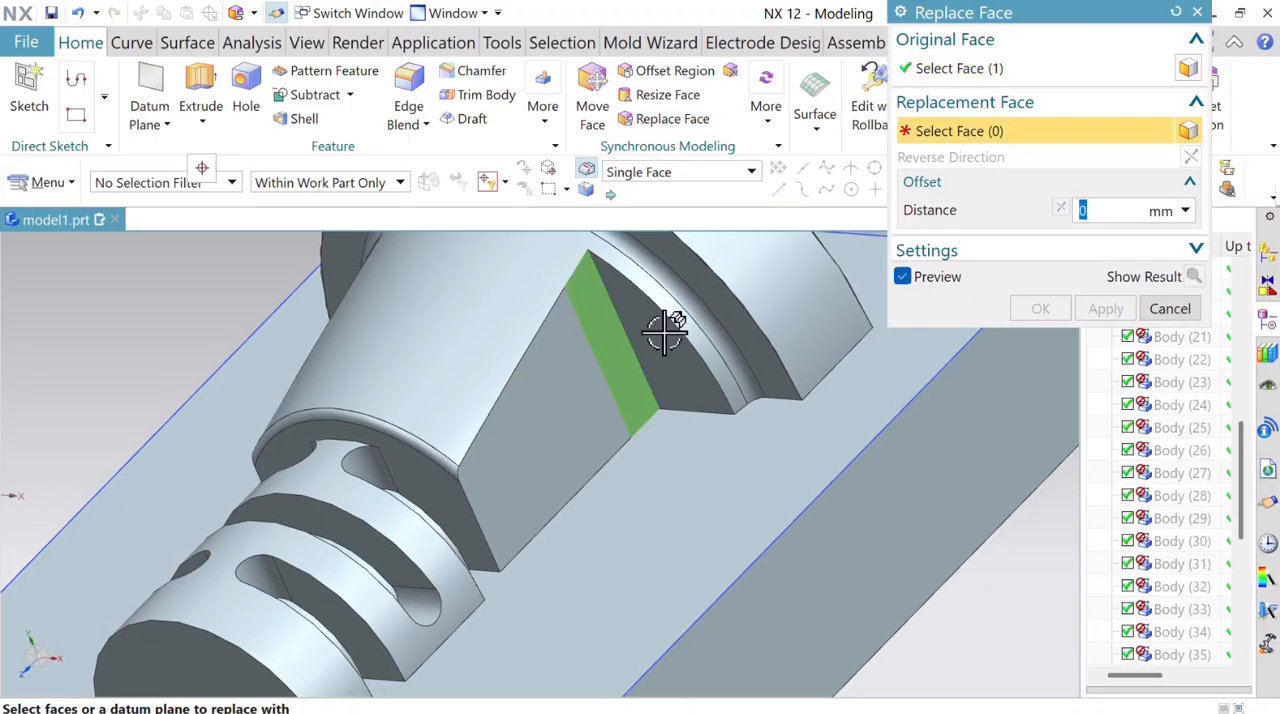
click(571, 363)
click(1040, 308)
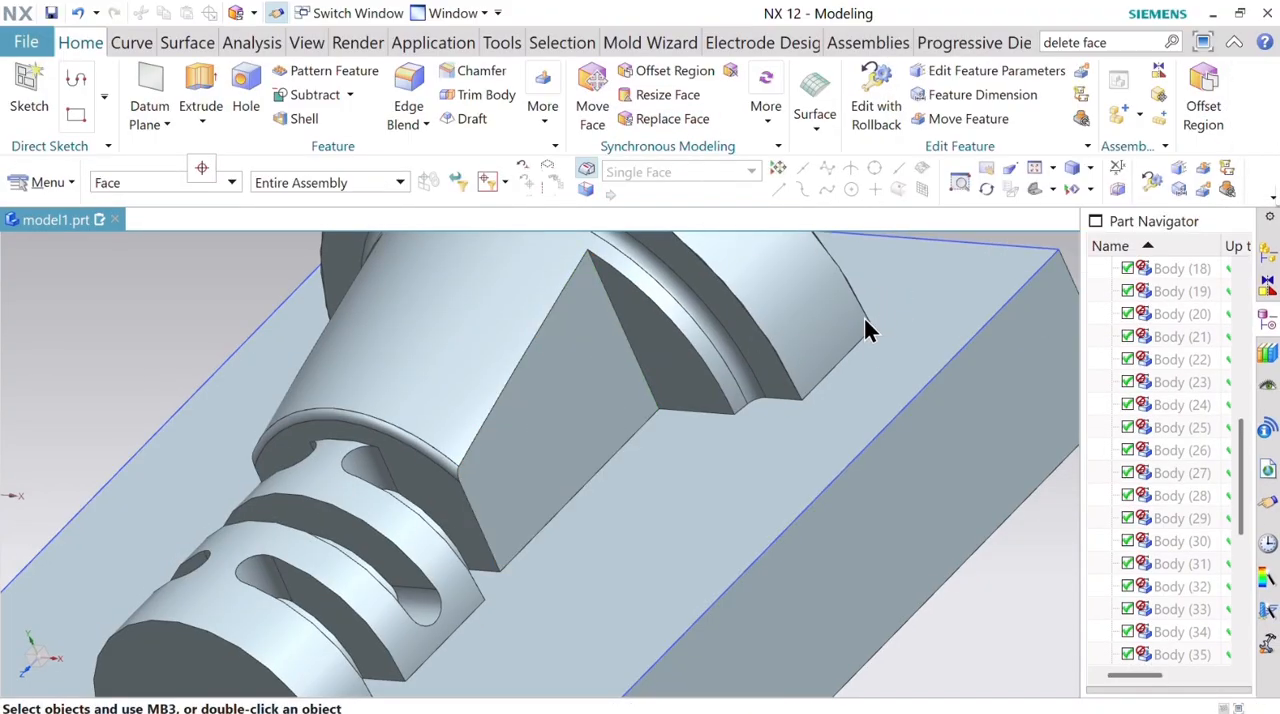
Split the insert body with a new plane on the collar's flat inner face at 0 mm distance.
scroll(760, 335, down, 5)
middle_drag(796, 349, 689, 346)
scroll(756, 438, down, 3)
scroll(756, 438, up, 4)
click(546, 121)
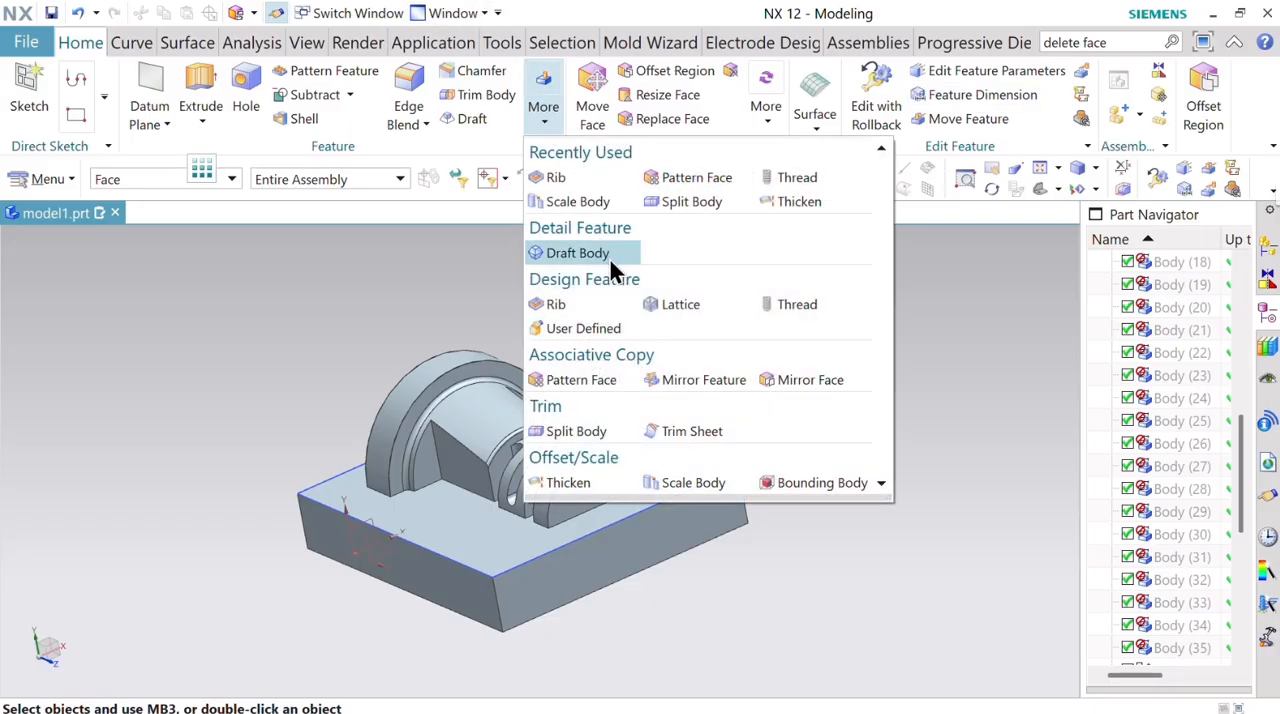
click(588, 431)
click(597, 427)
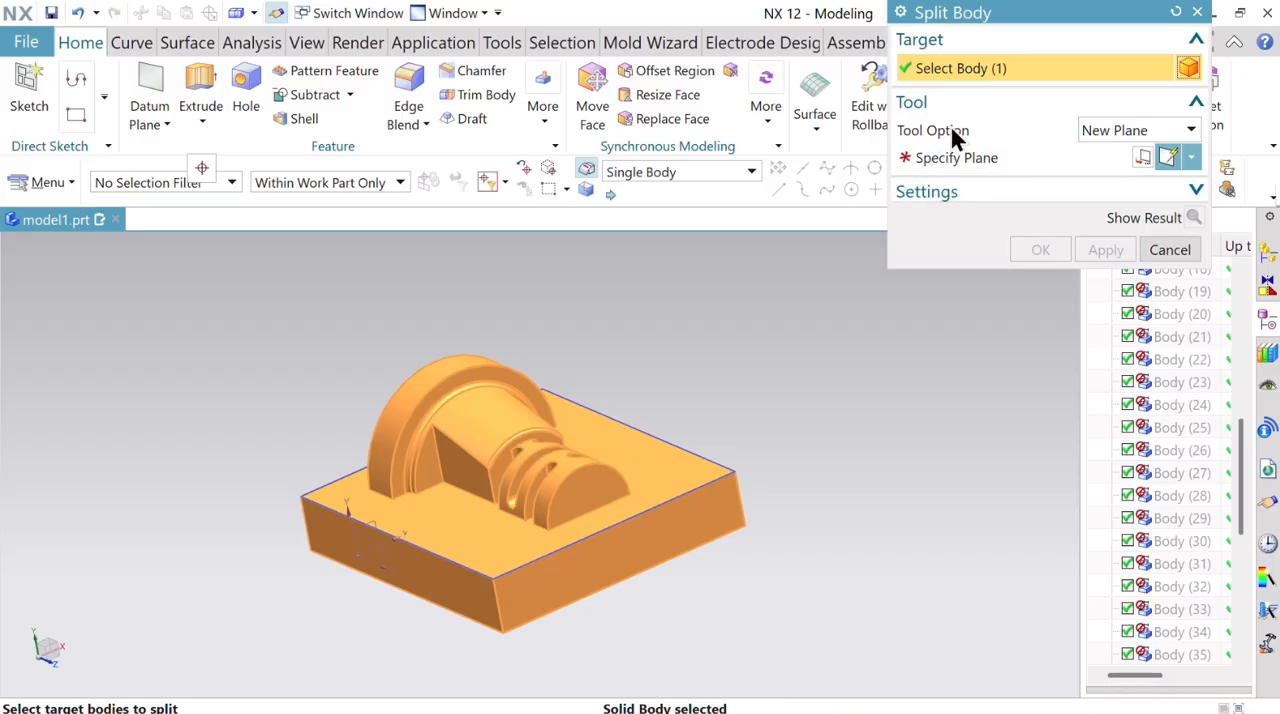
click(1024, 157)
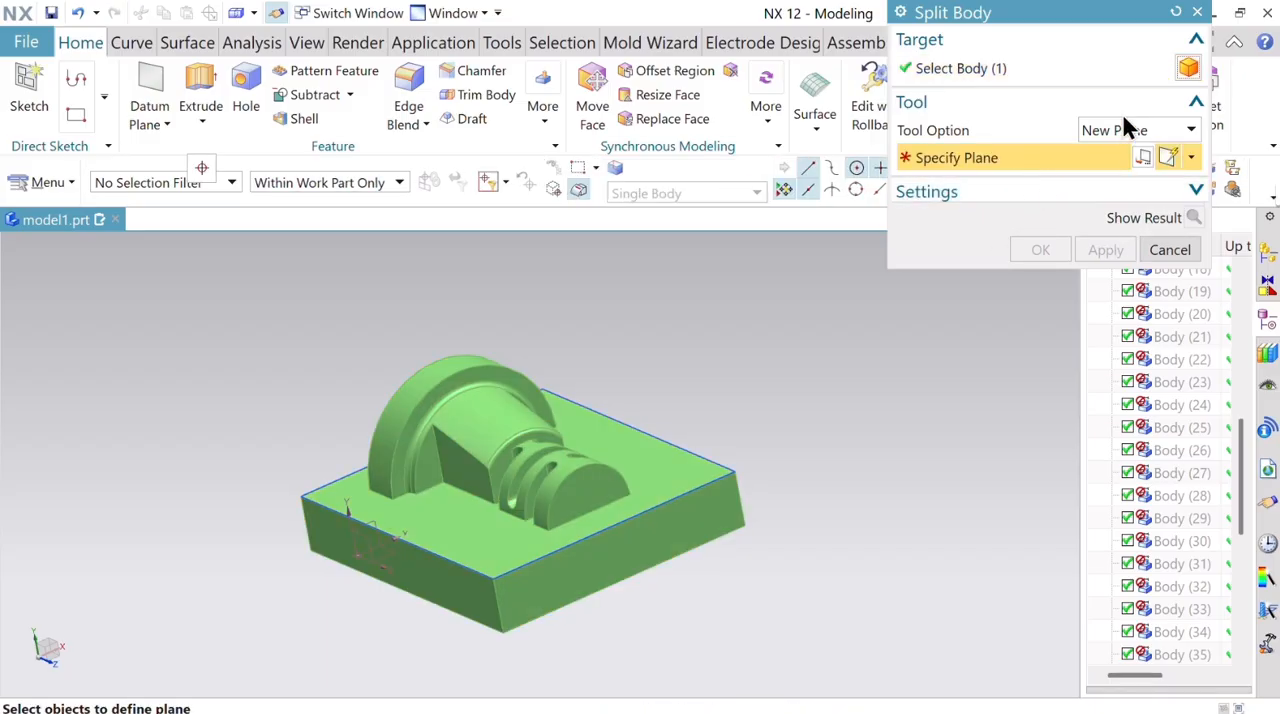
click(431, 463)
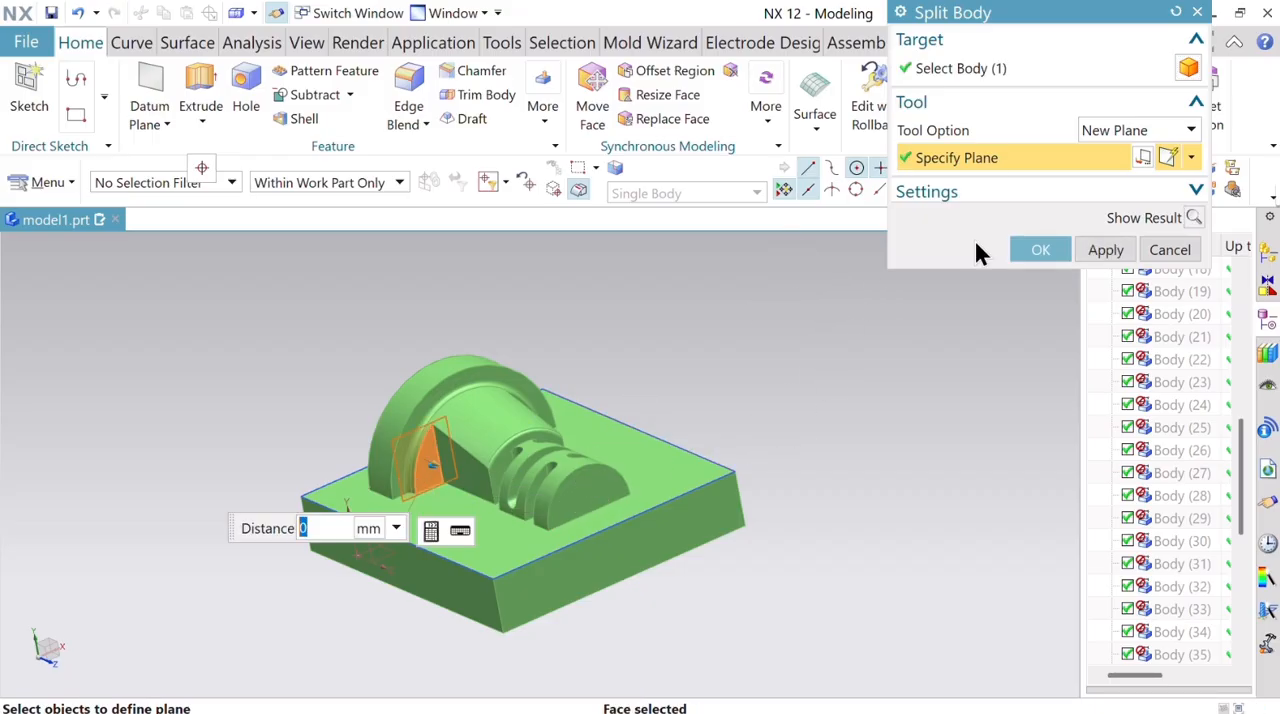
click(1041, 255)
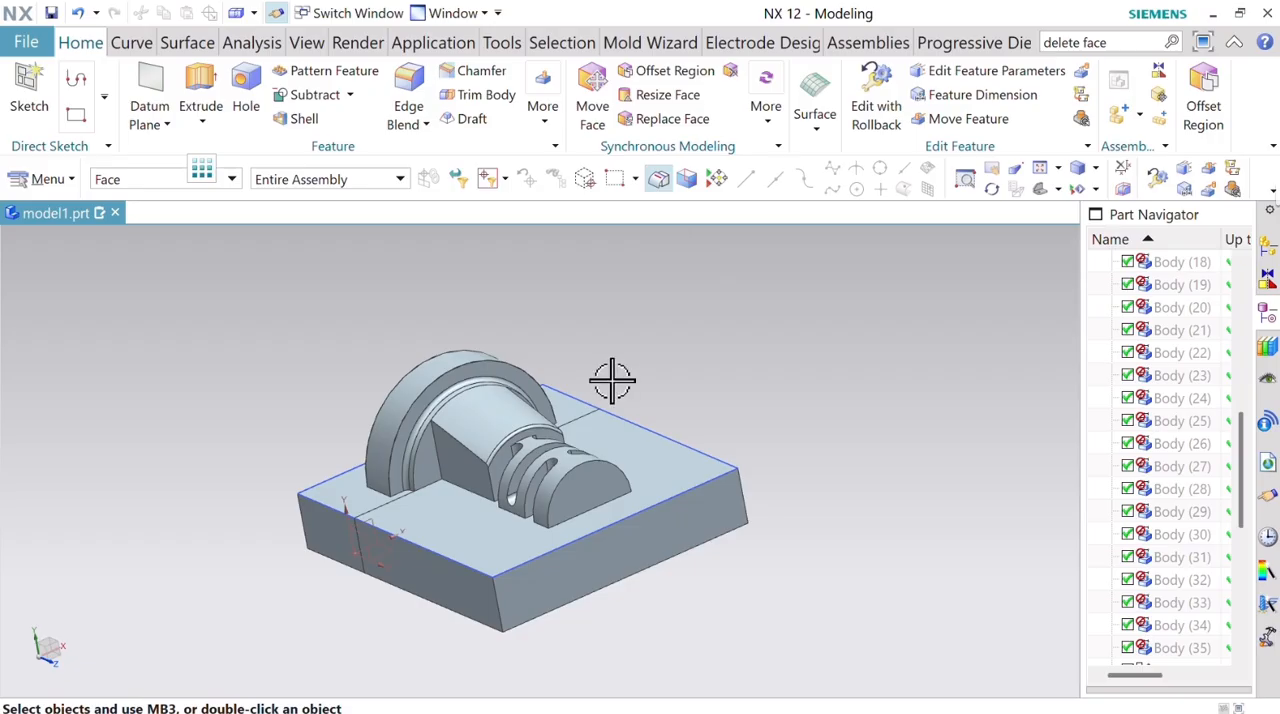
Hide the split-off body that carries the round collar.
middle_drag(711, 378, 586, 423)
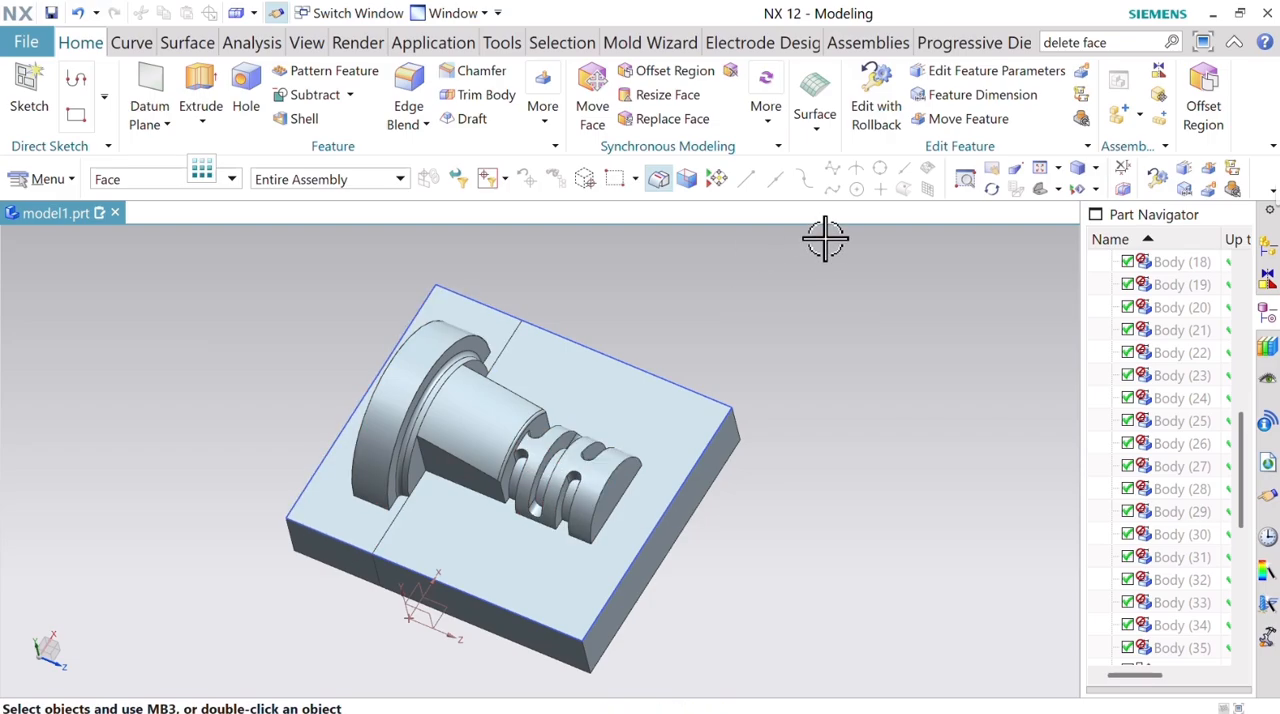
click(1095, 189)
click(1107, 249)
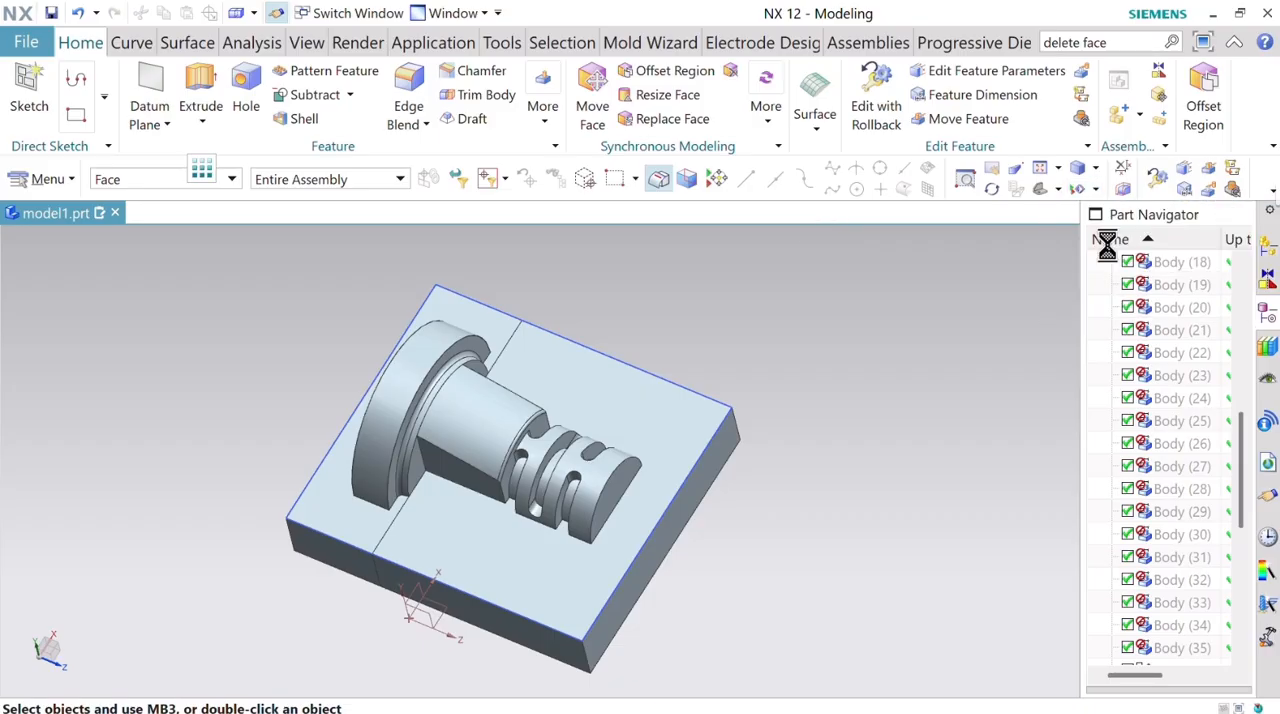
click(400, 393)
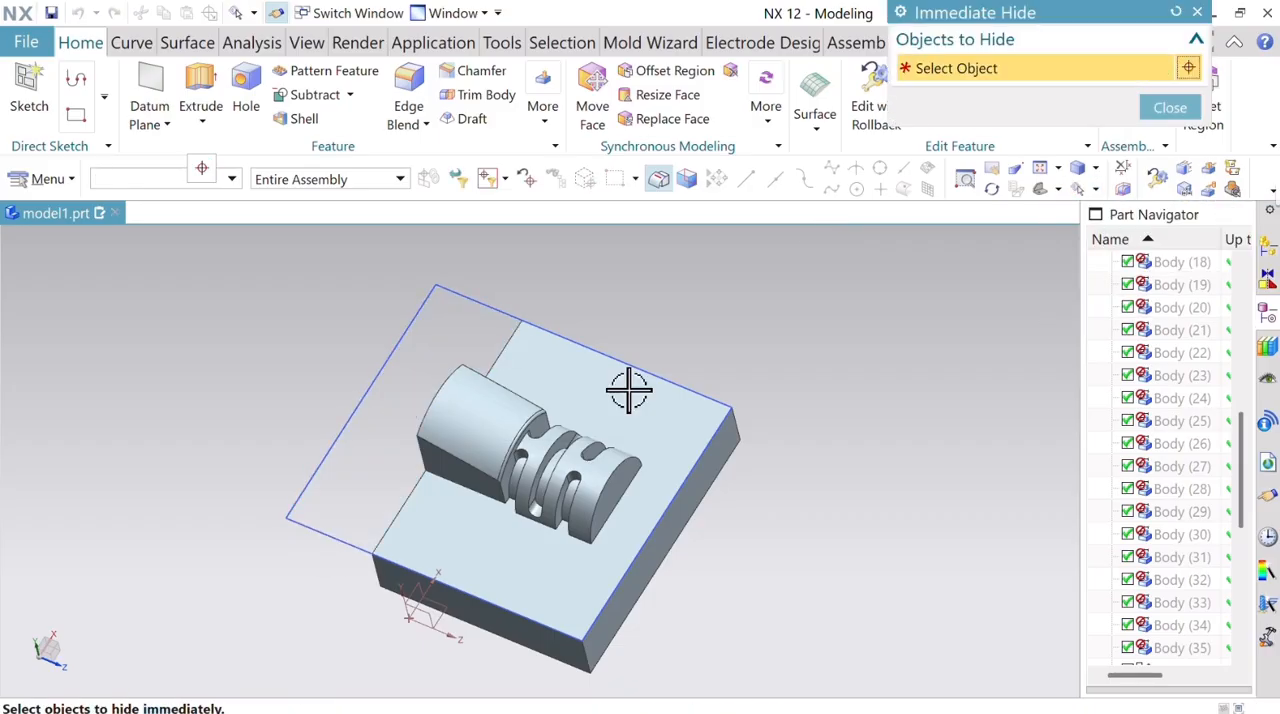
click(1175, 110)
Split the remaining insert body with a new plane on the block's flat parting face at 0 mm distance.
middle_drag(714, 494, 680, 413)
click(546, 123)
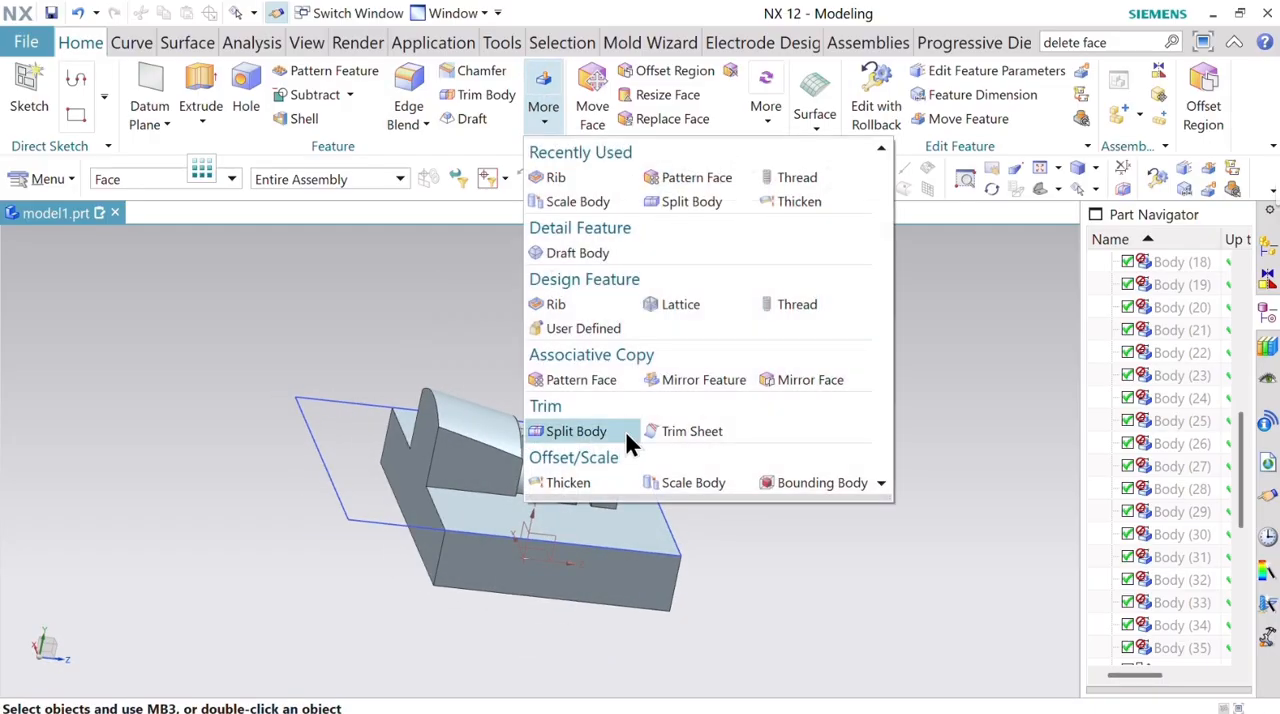
click(555, 432)
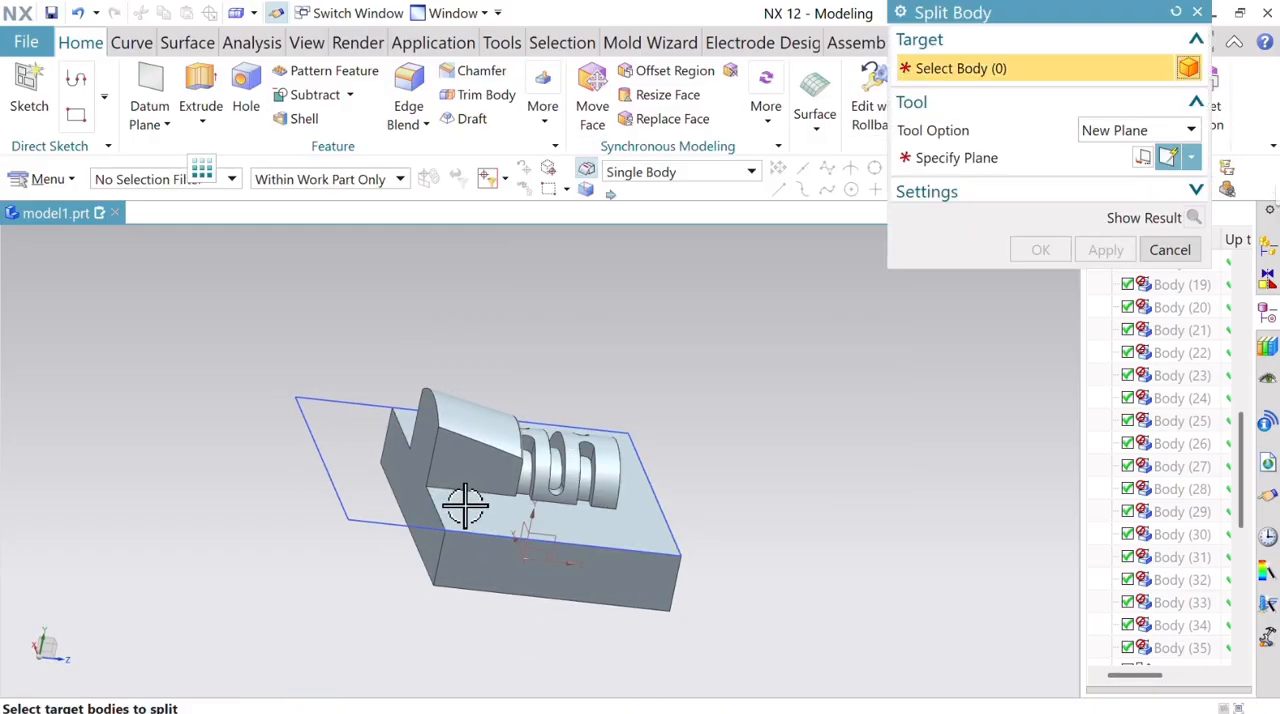
click(1043, 155)
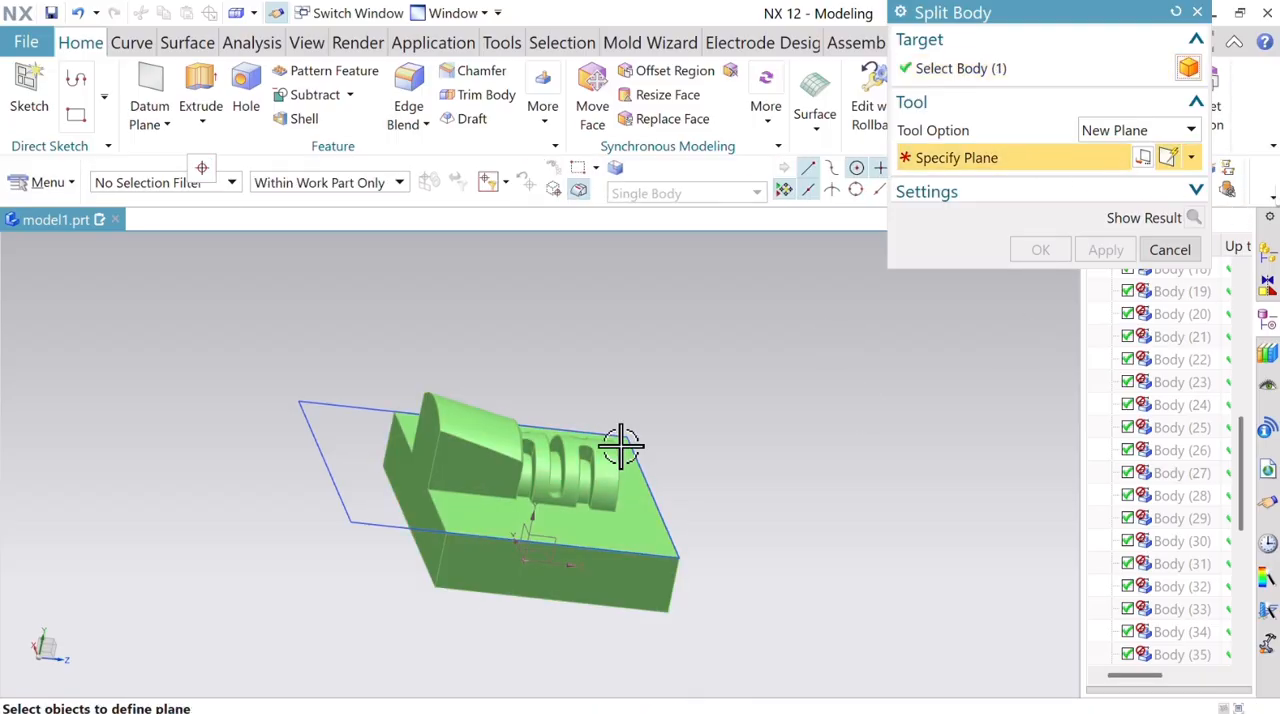
click(489, 511)
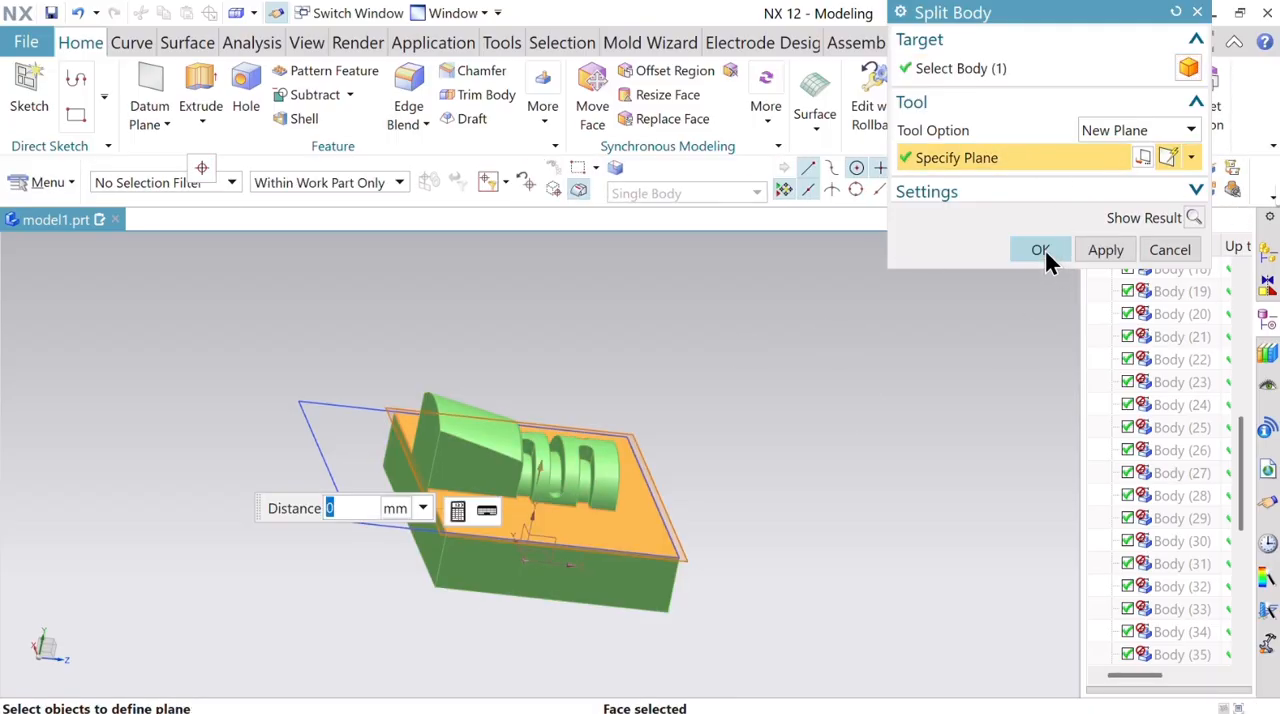
click(1040, 251)
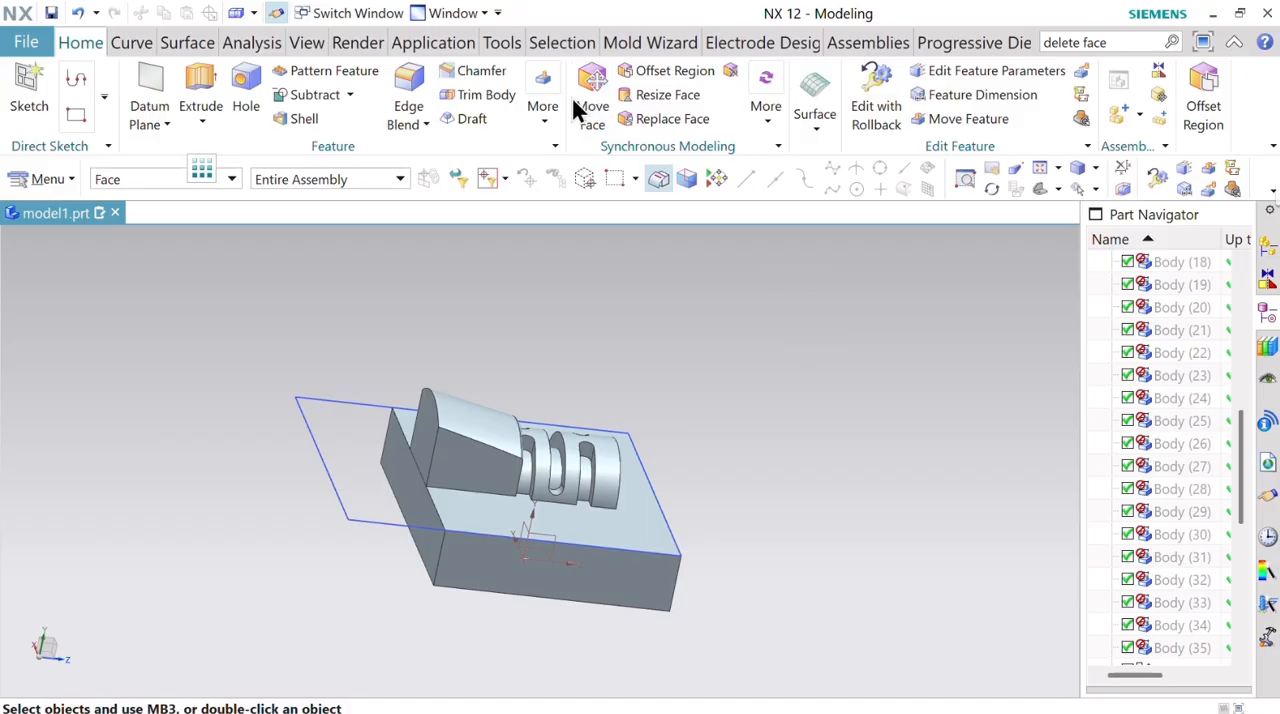
Extend the base block beyond the tapered body's wide end by offsetting its cut end face 5 mm outward with Offset Region.
click(677, 125)
click(1206, 112)
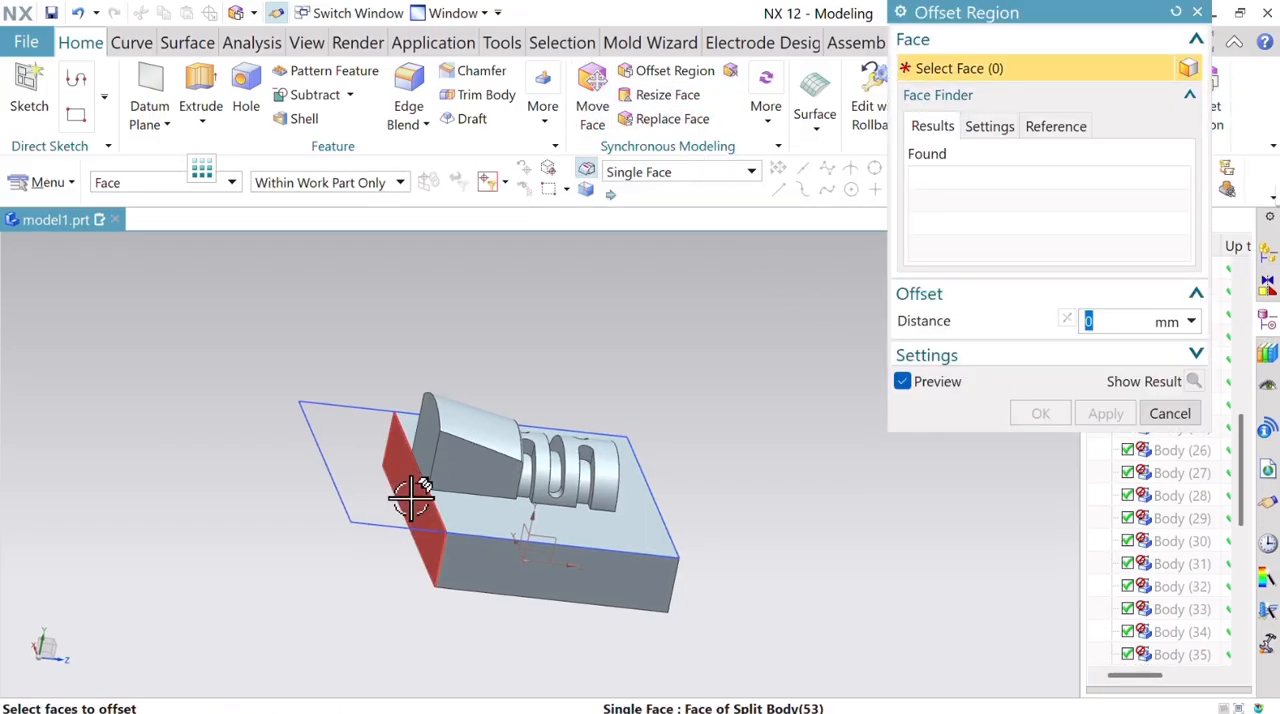
click(398, 500)
drag(402, 496, 355, 496)
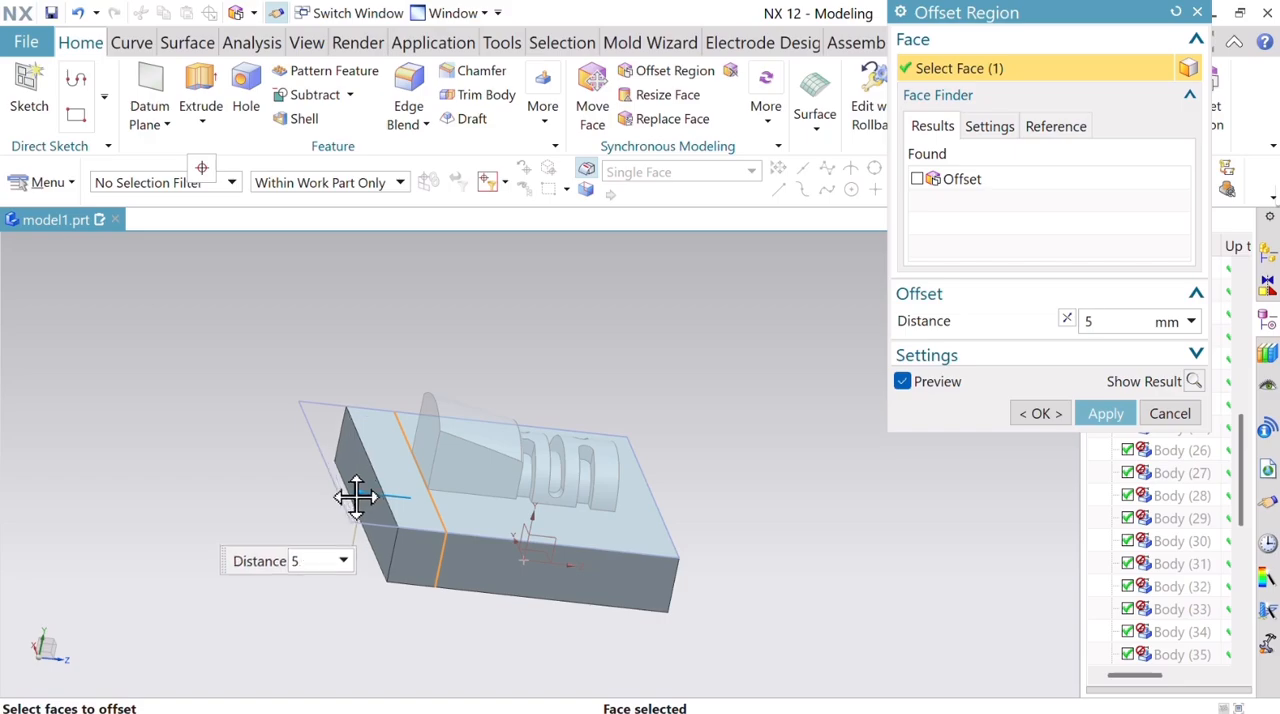
middle_drag(754, 562, 640, 566)
scroll(643, 557, down, 3)
scroll(643, 553, up, 2)
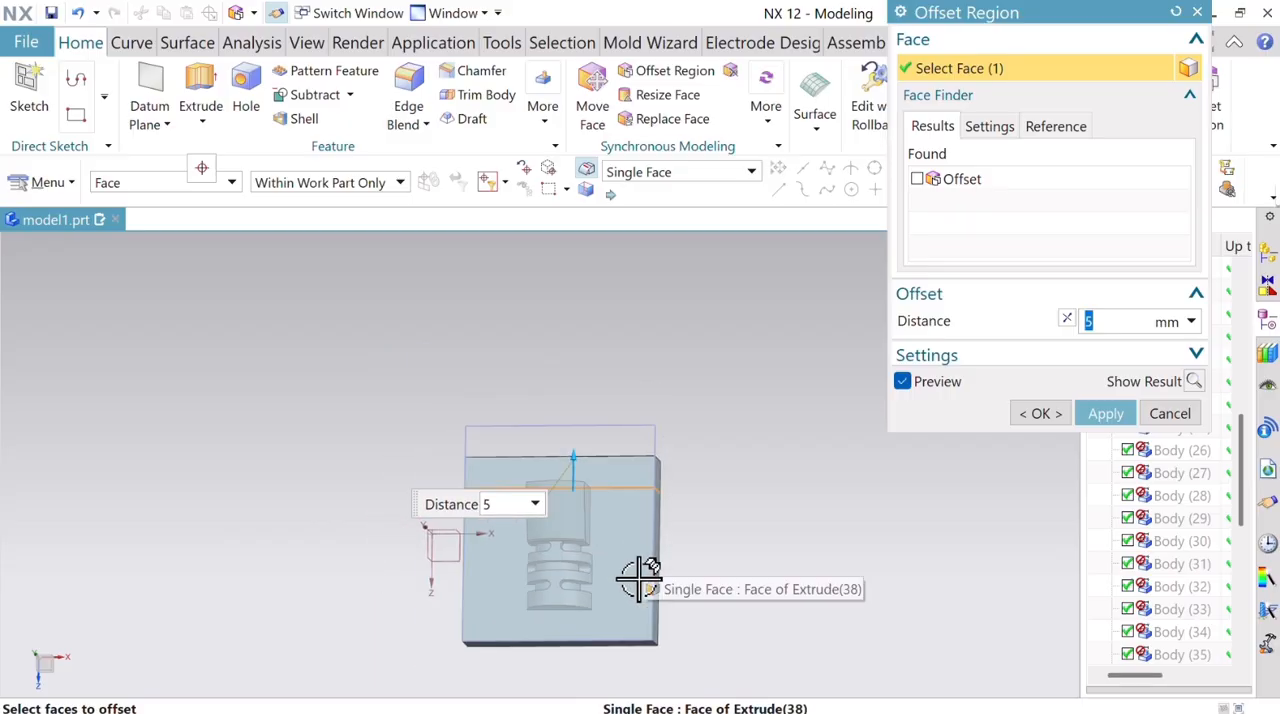
scroll(645, 553, down, 1)
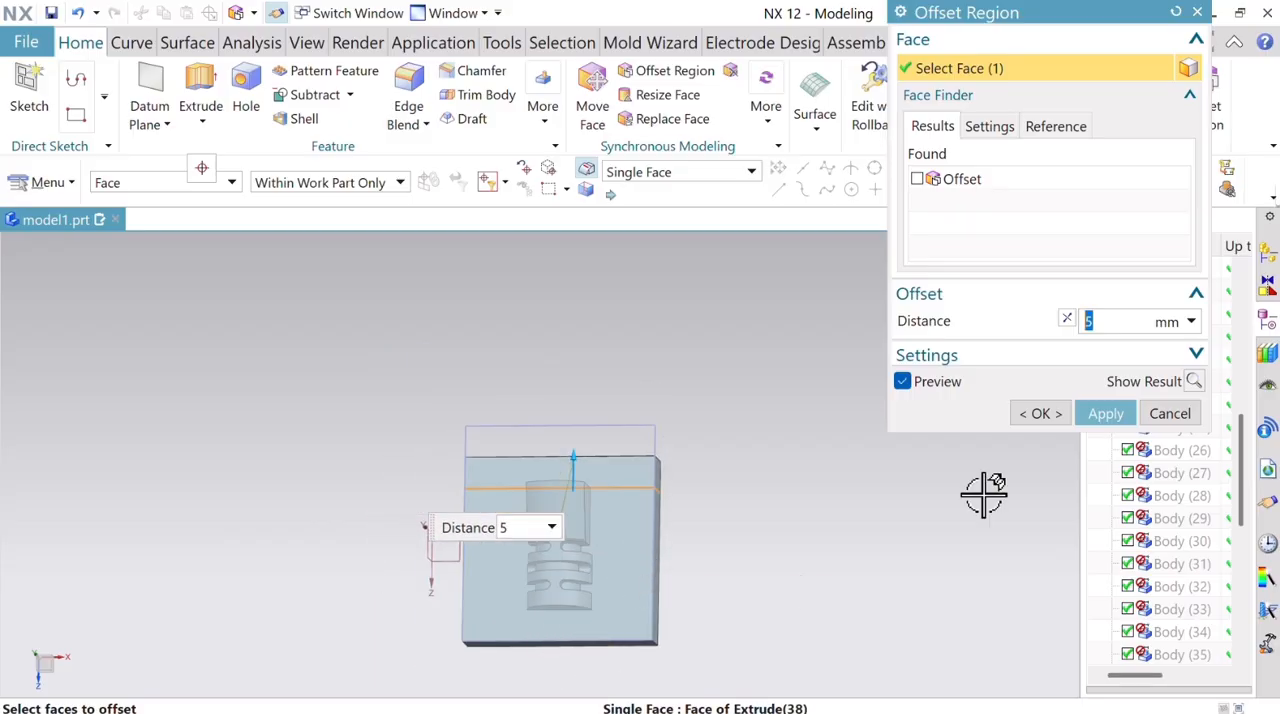
click(1104, 413)
Narrow the base block by offsetting both of its long side faces 5 mm inward.
middle_drag(686, 534, 632, 508)
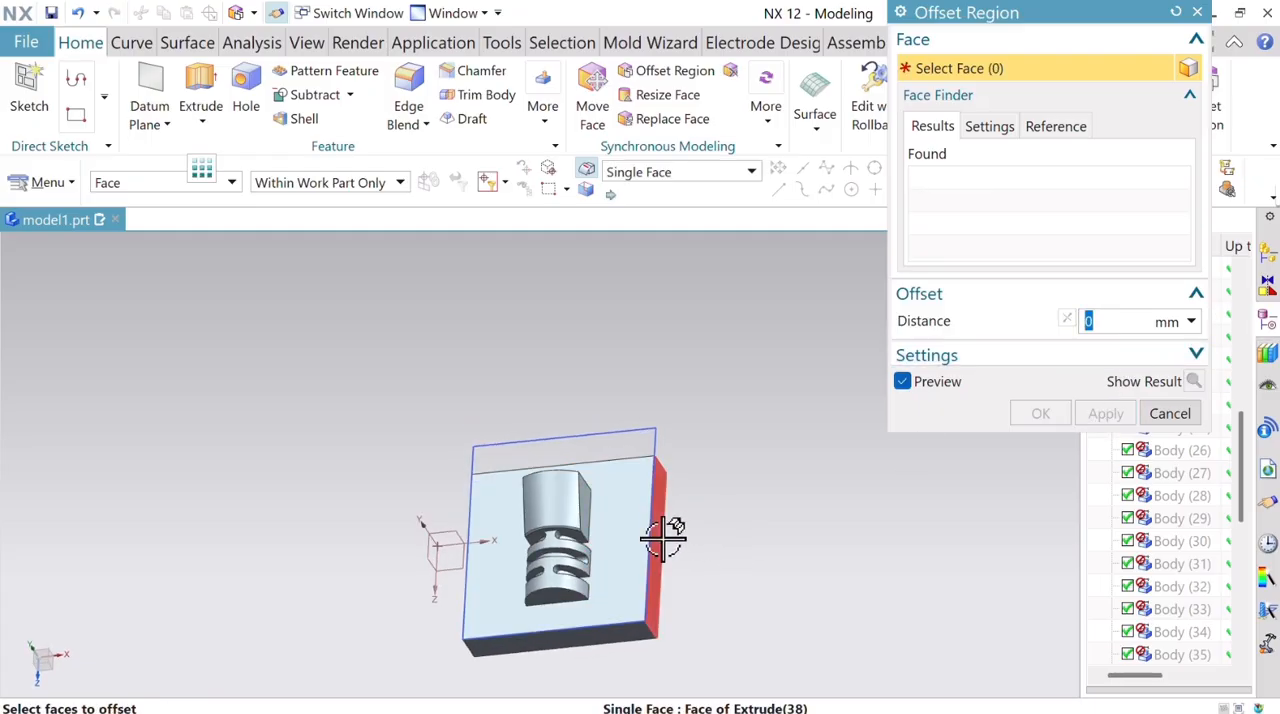
click(663, 536)
drag(670, 537, 636, 546)
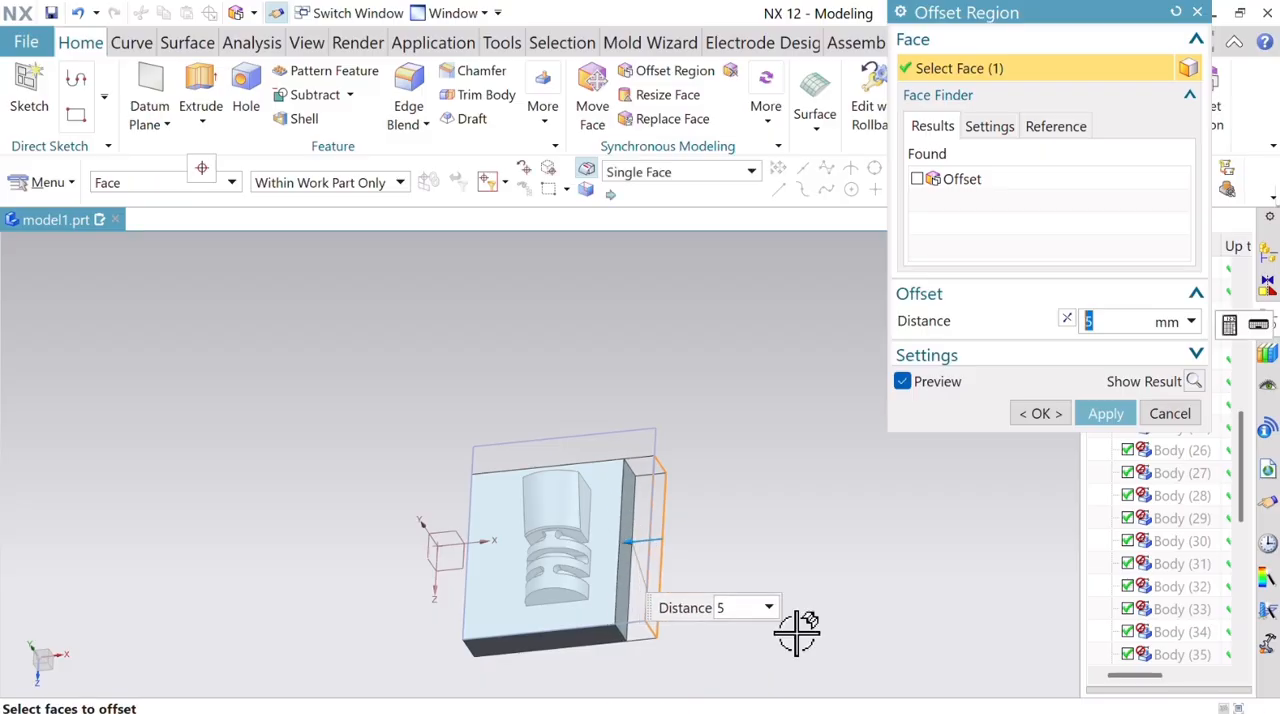
middle_drag(785, 519, 754, 563)
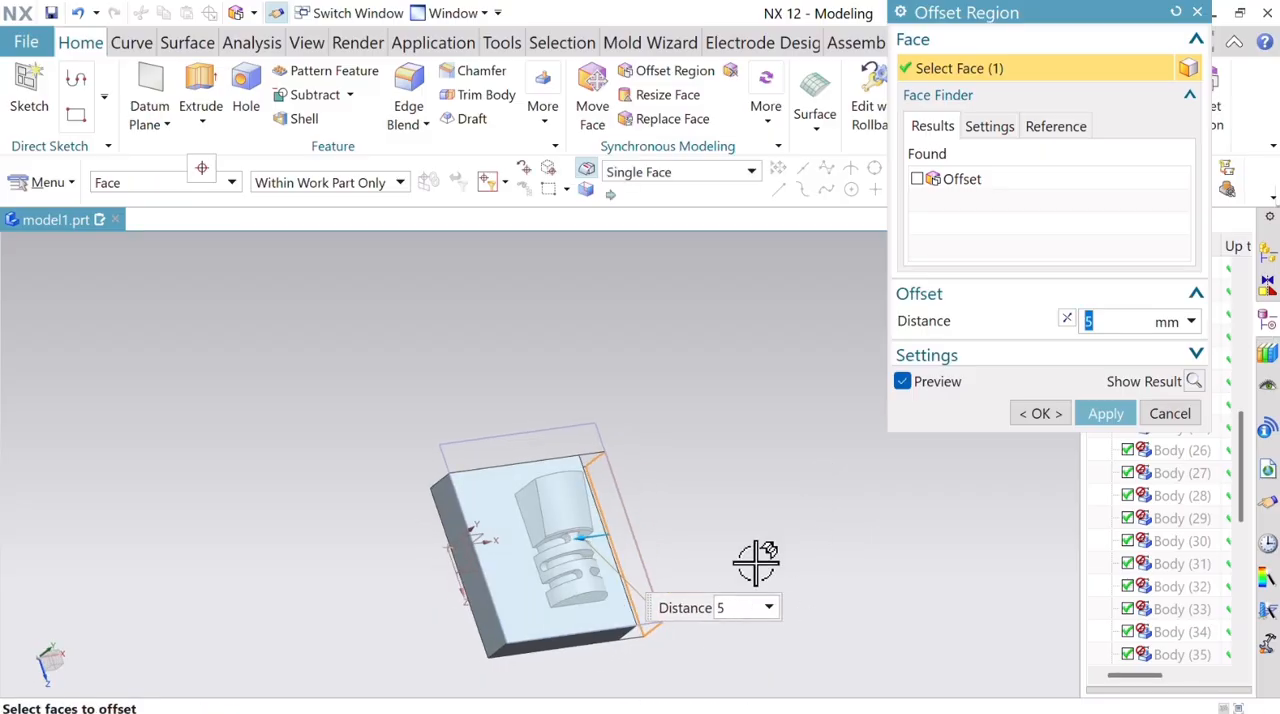
click(480, 605)
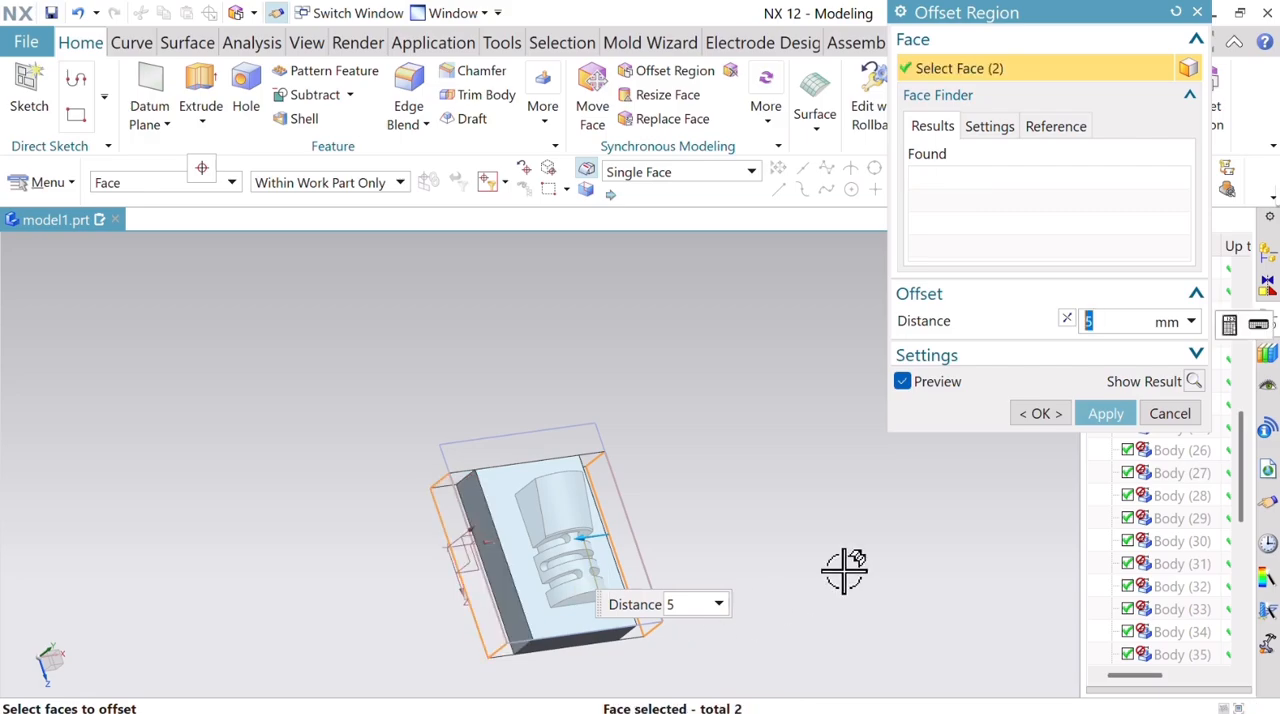
click(1112, 416)
mouse_move(780, 523)
middle_down()
mouse_move(743, 503)
mouse_move(762, 508)
middle_up()
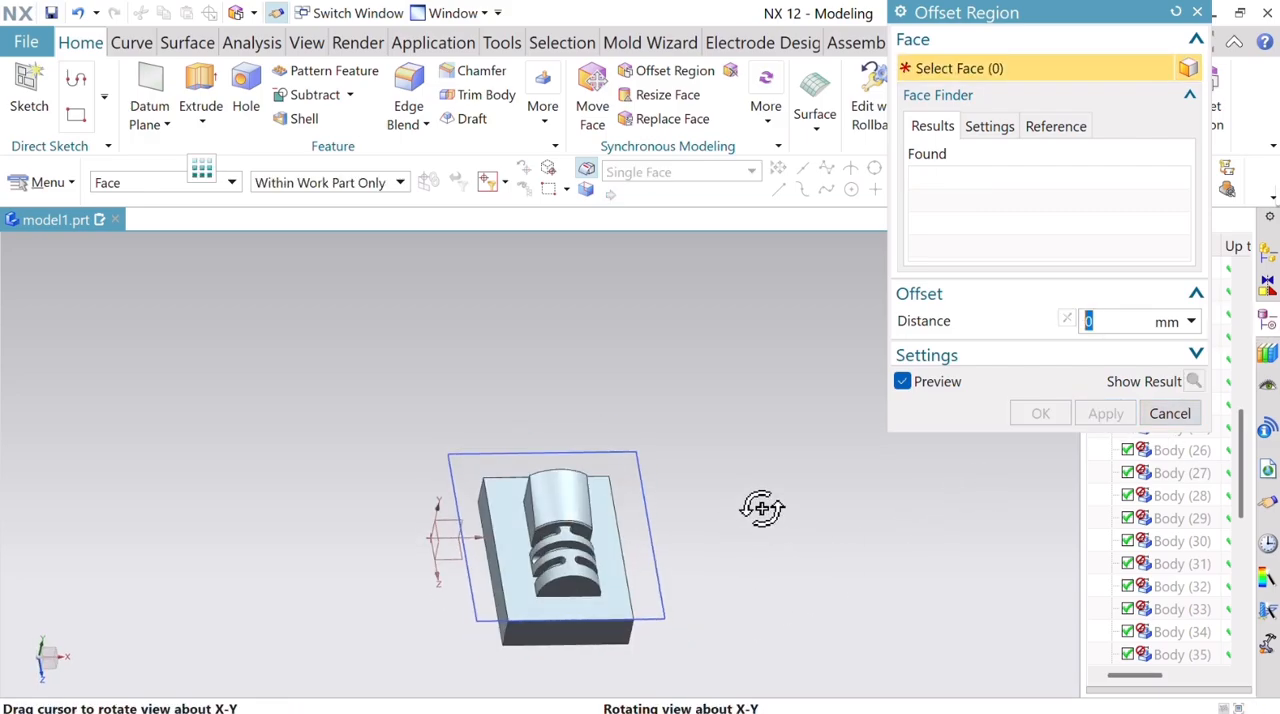
middle_drag(694, 605, 751, 634)
click(651, 537)
drag(666, 522, 645, 524)
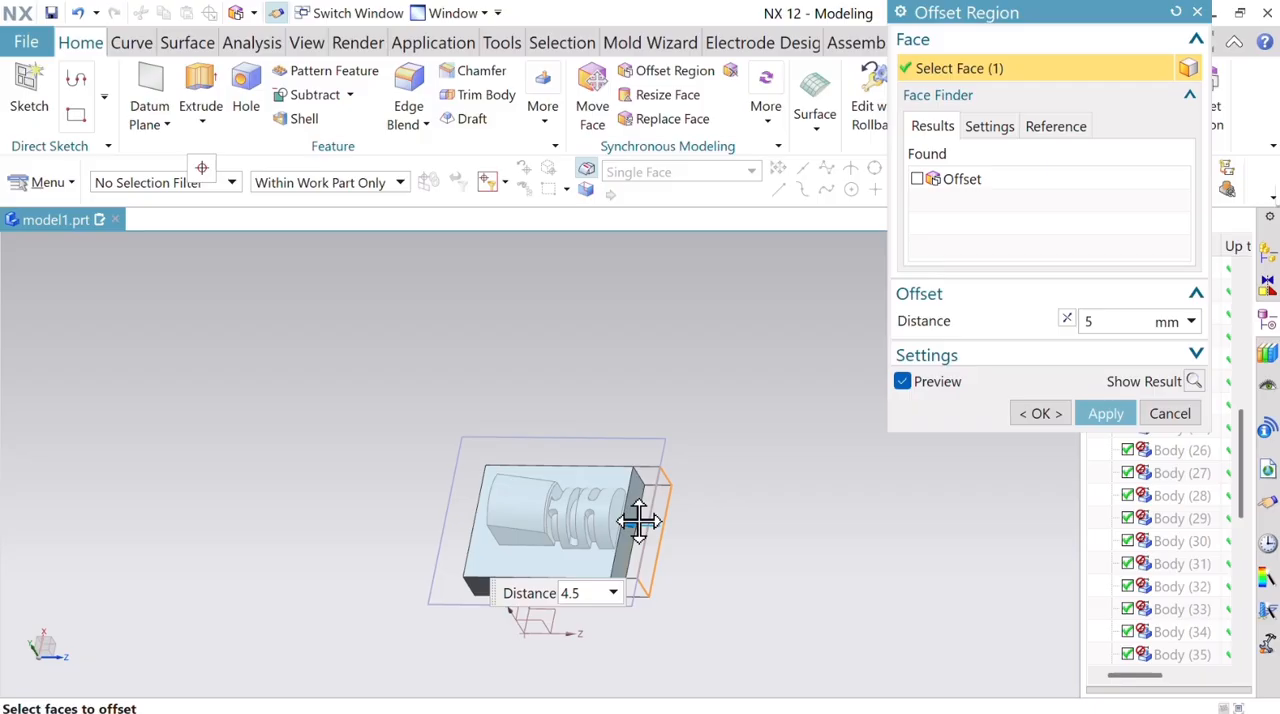
drag(638, 521, 669, 522)
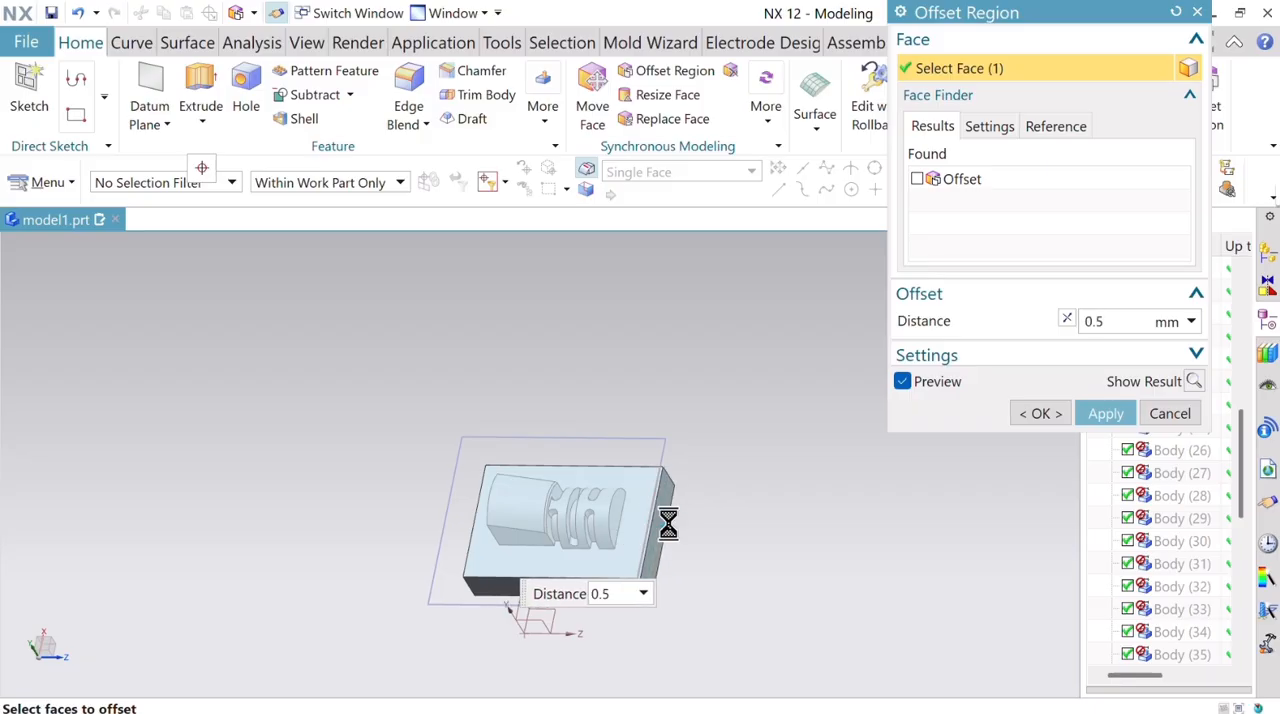
click(1174, 420)
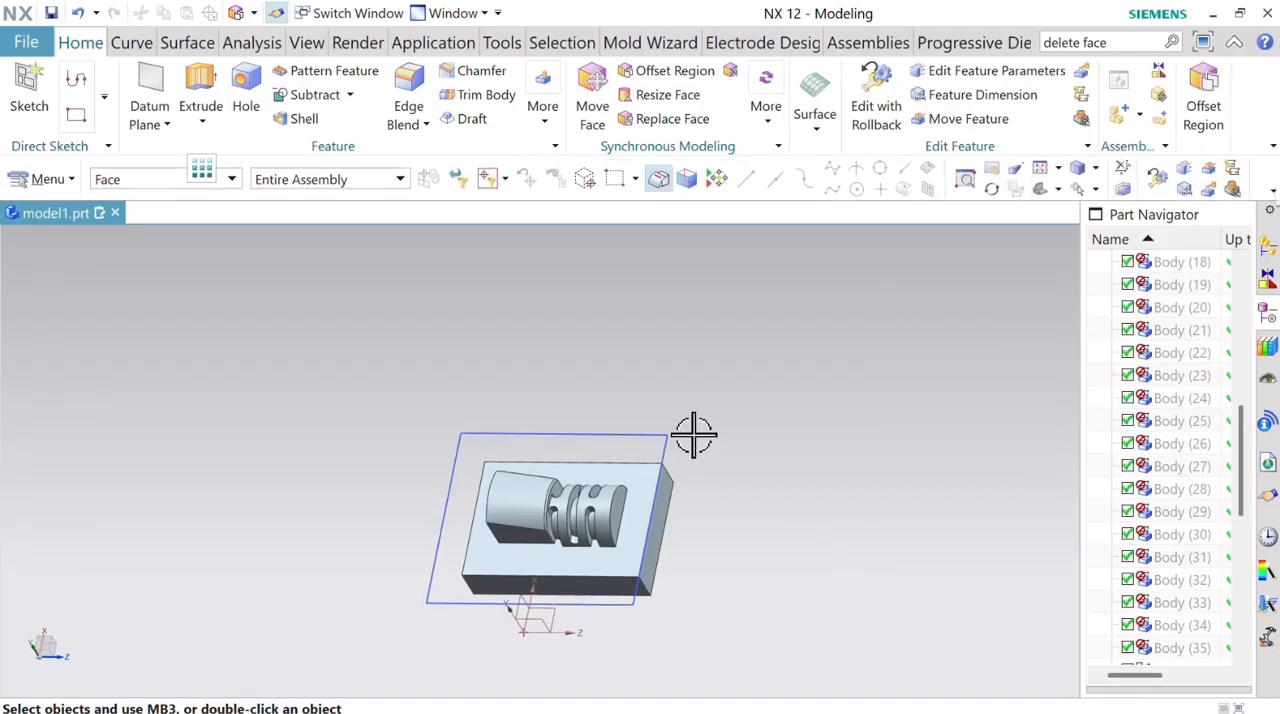
Recolor the tapered, slotted body on top of the base block pink through Edit Object Display.
middle_drag(691, 434, 811, 443)
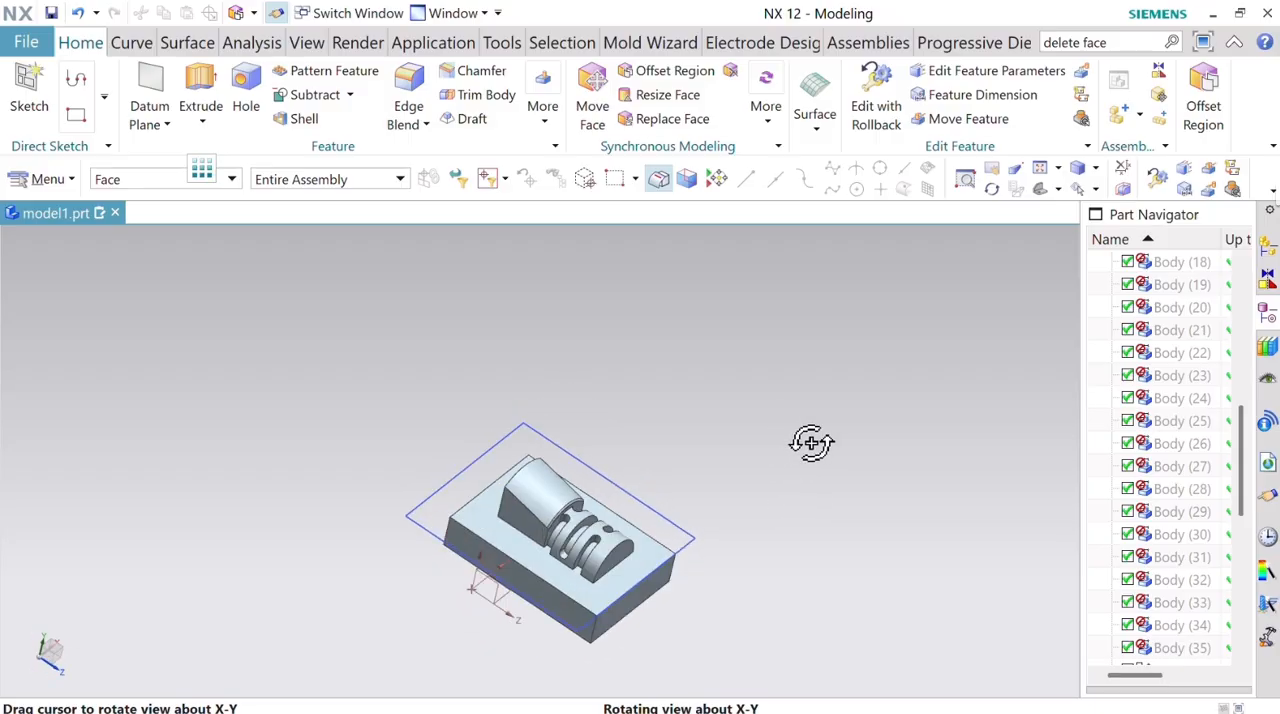
click(312, 48)
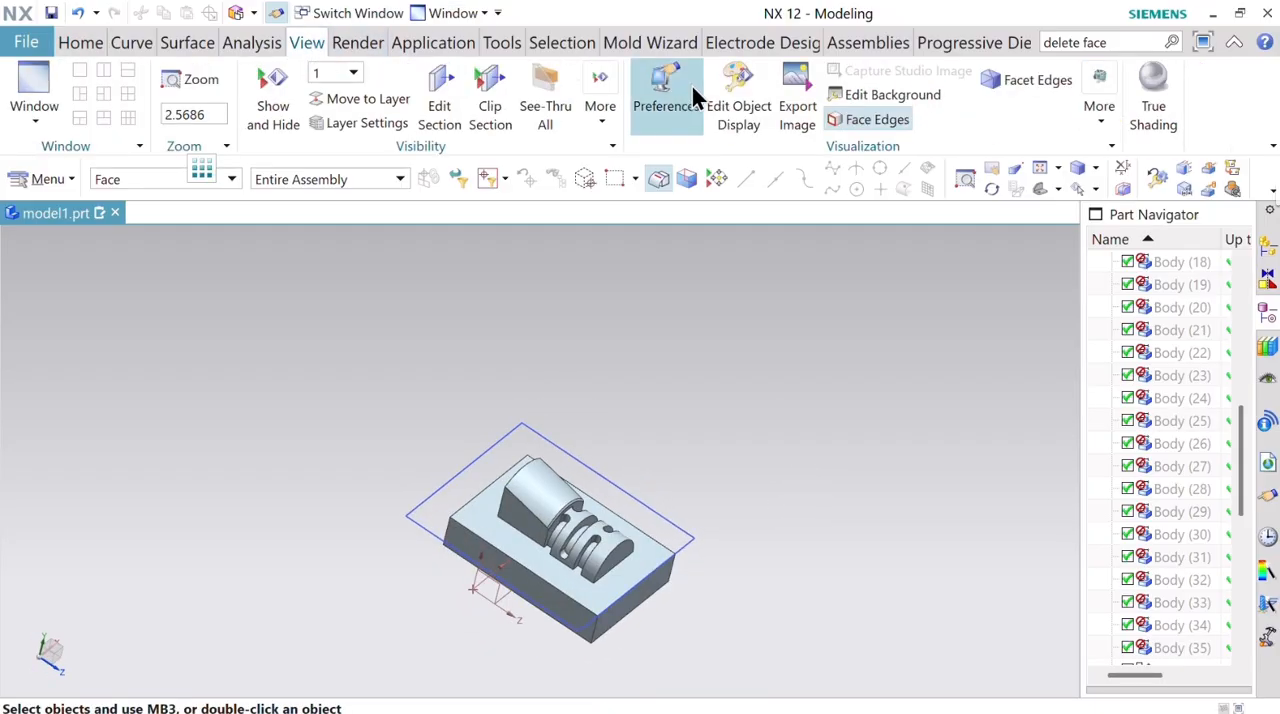
click(745, 106)
click(550, 545)
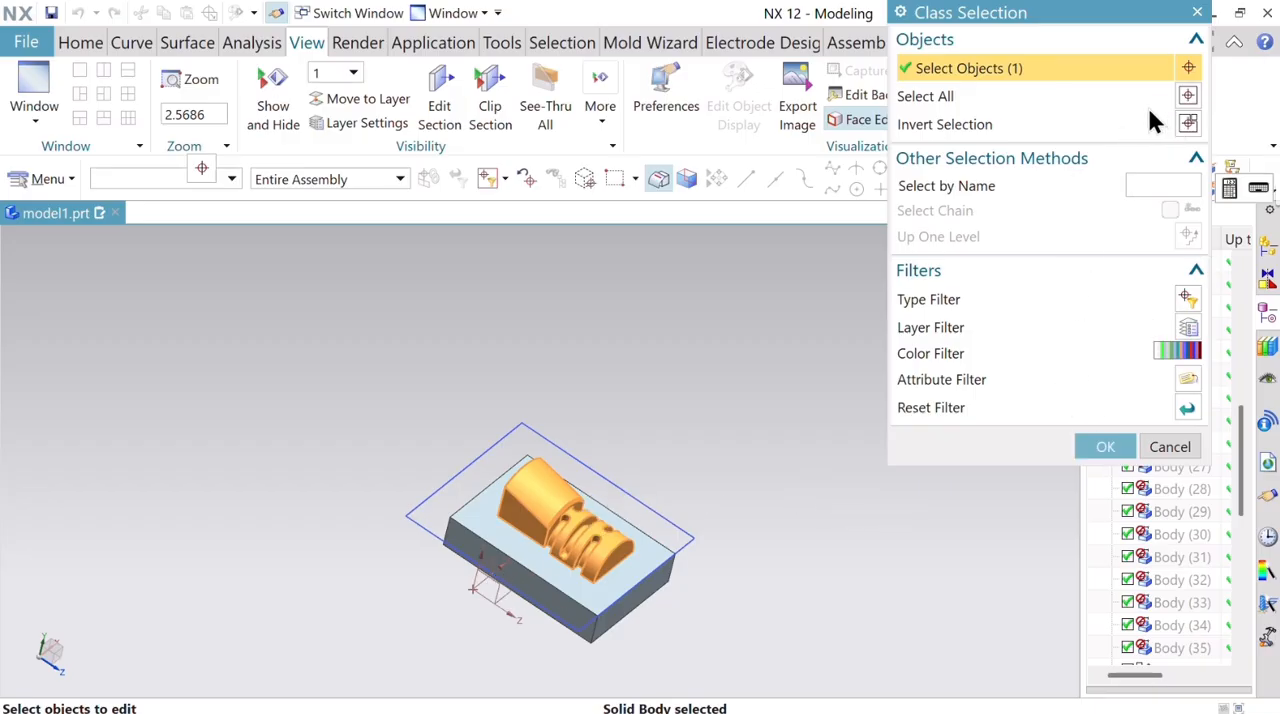
click(1114, 447)
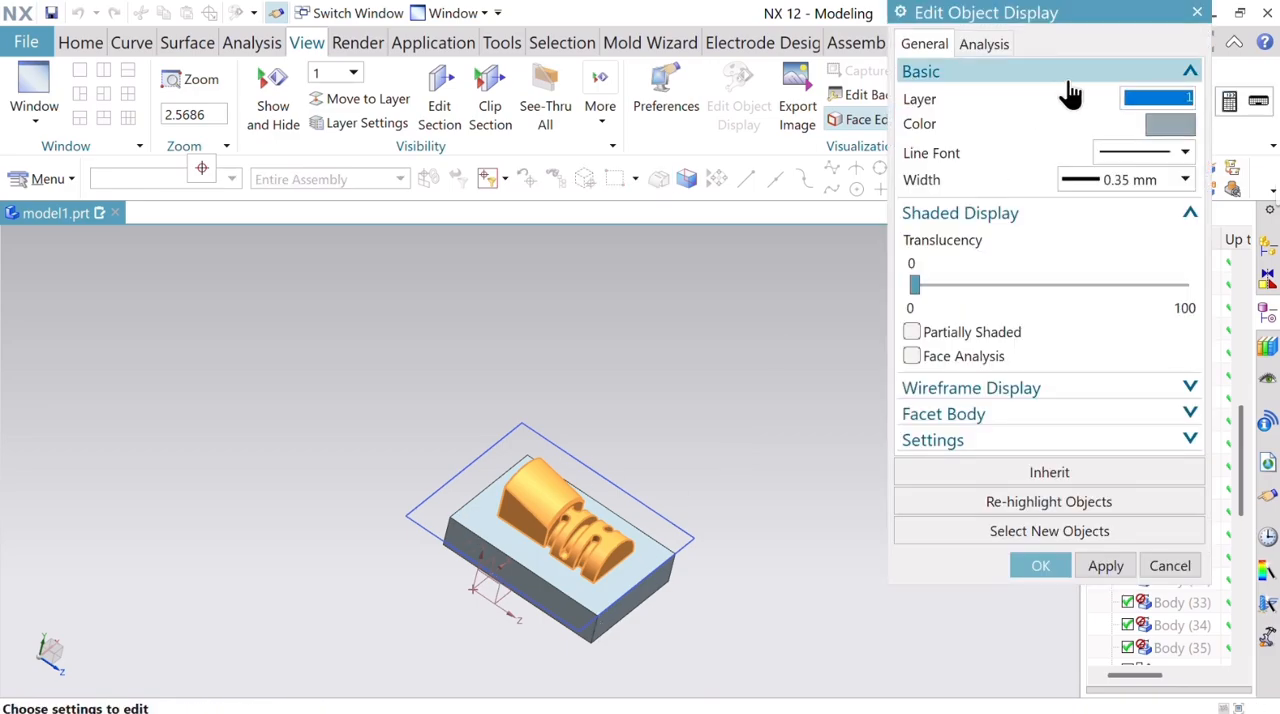
click(1174, 122)
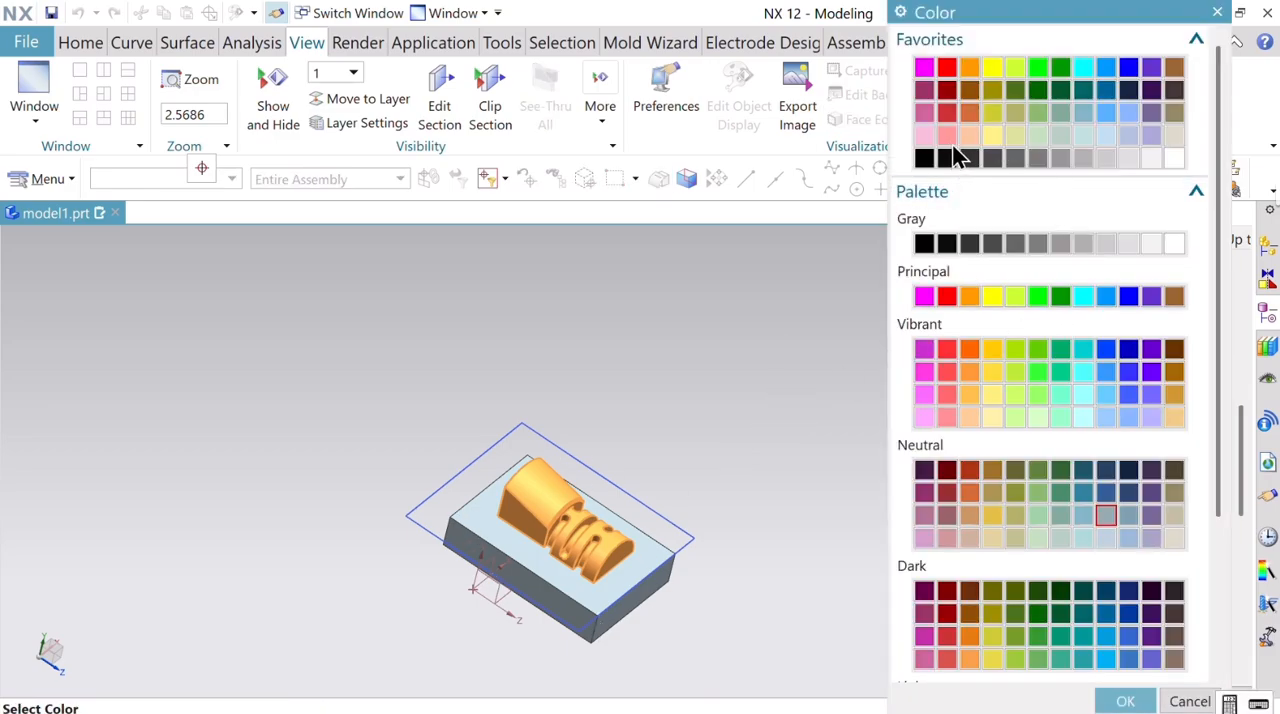
click(923, 112)
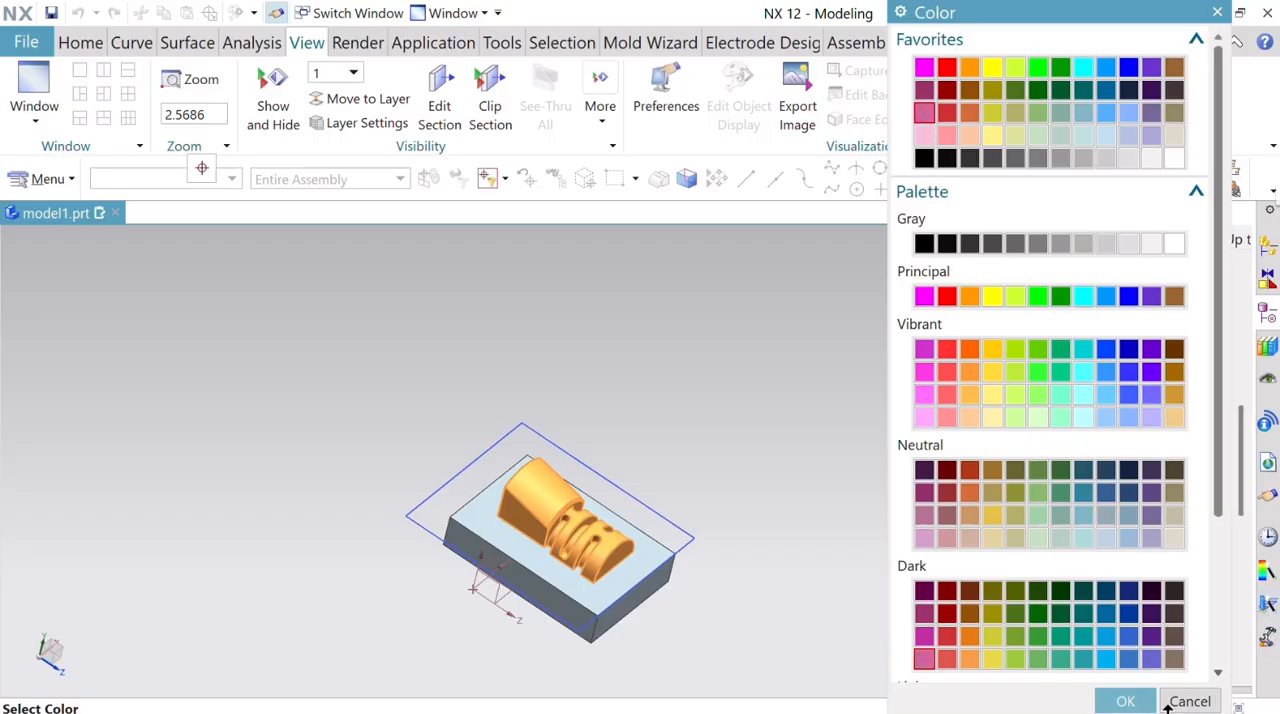
click(1126, 701)
click(1046, 566)
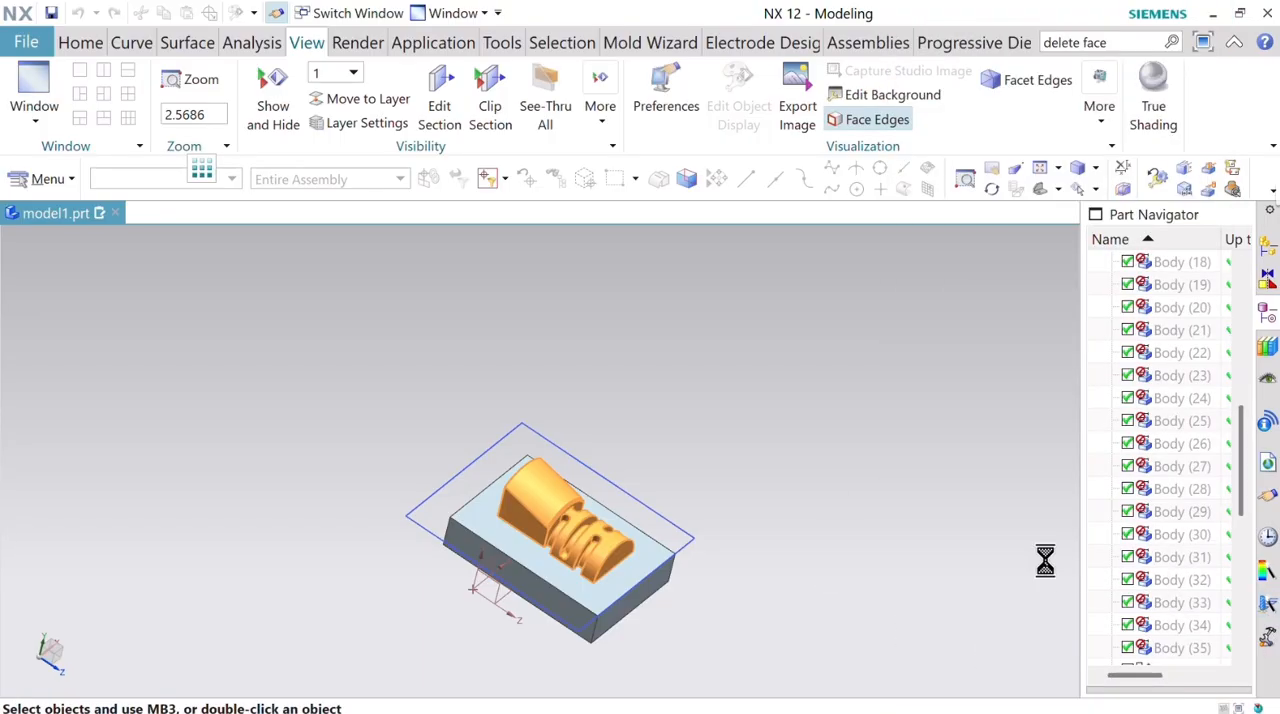
Unite the pink tapered body with the base block, using the block as the target.
click(76, 42)
click(340, 98)
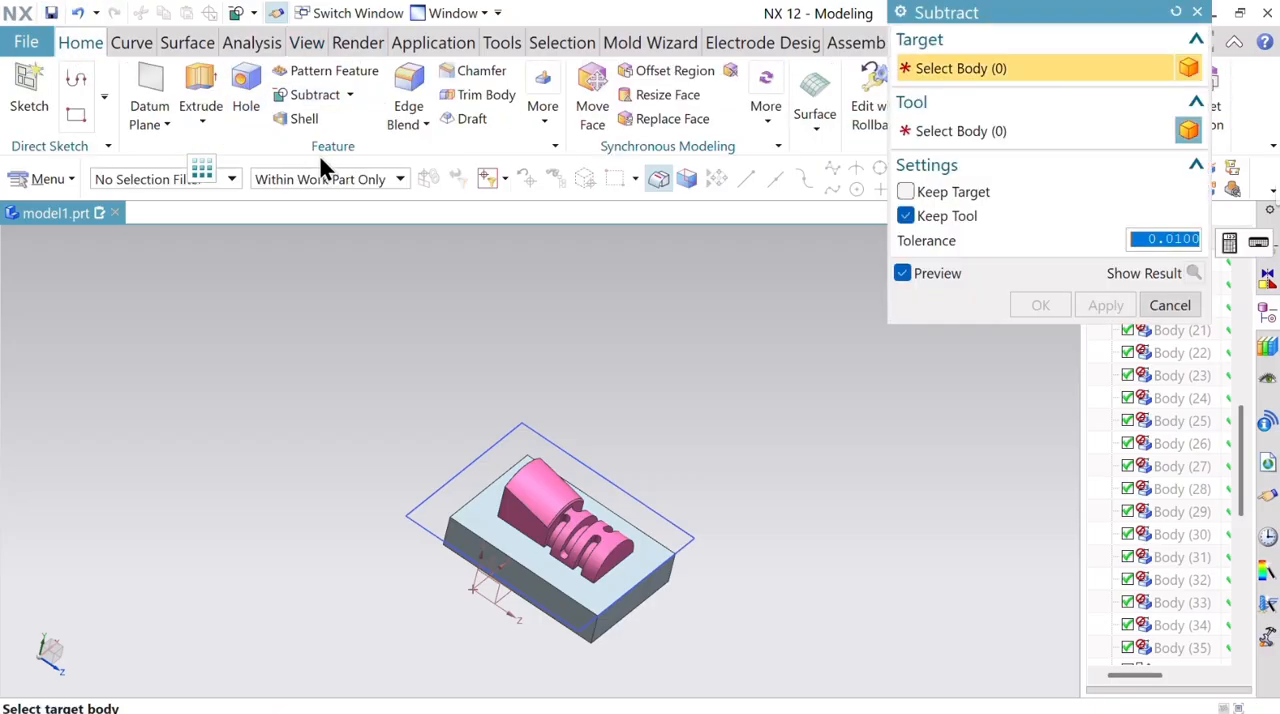
click(349, 96)
click(338, 126)
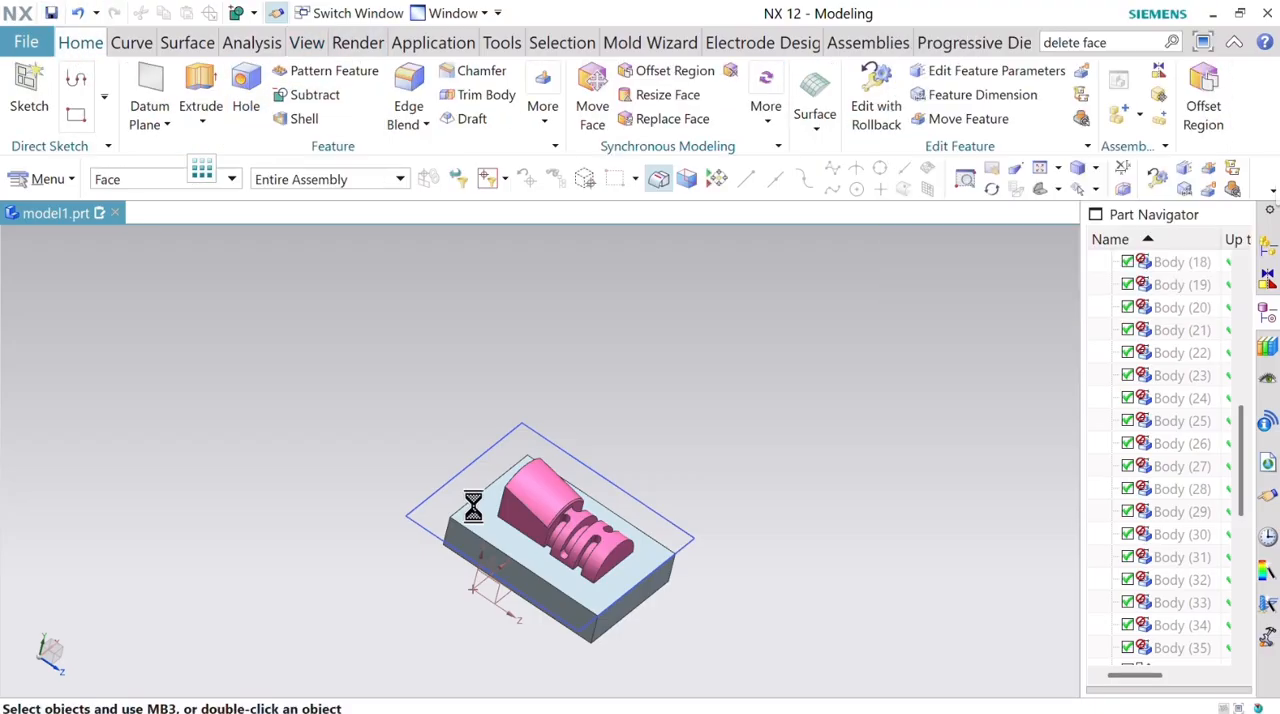
click(566, 527)
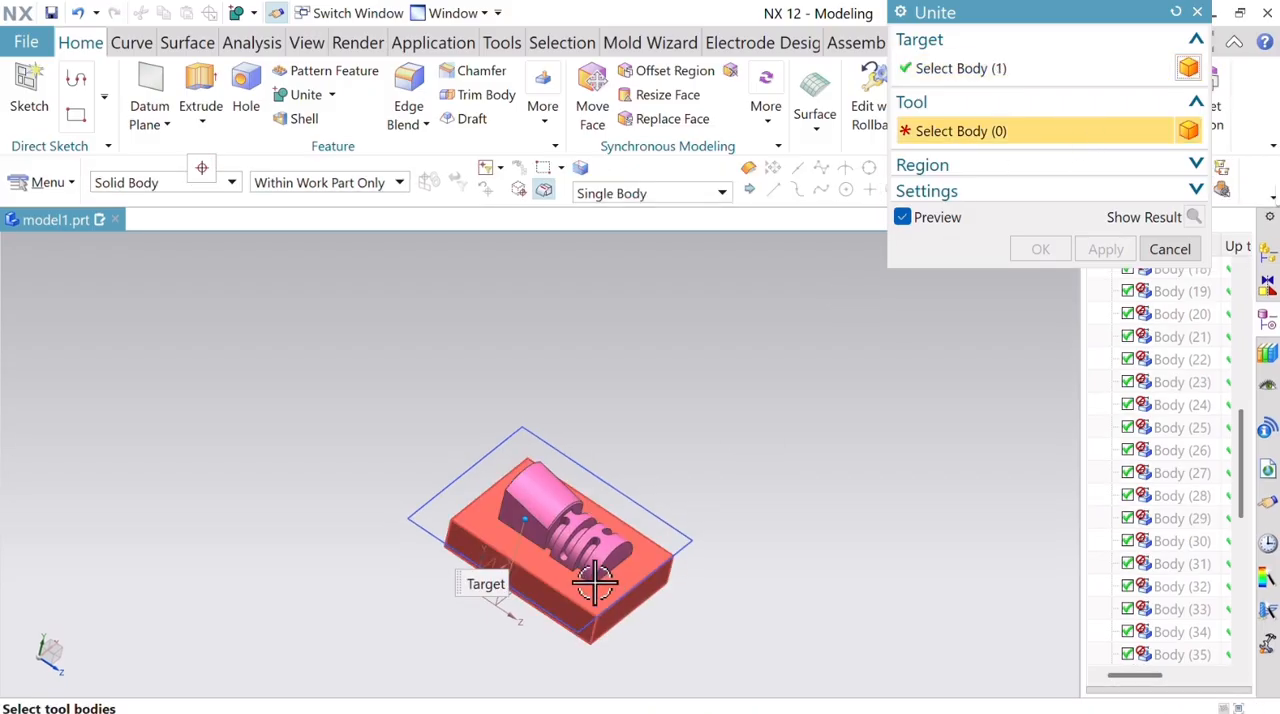
click(591, 563)
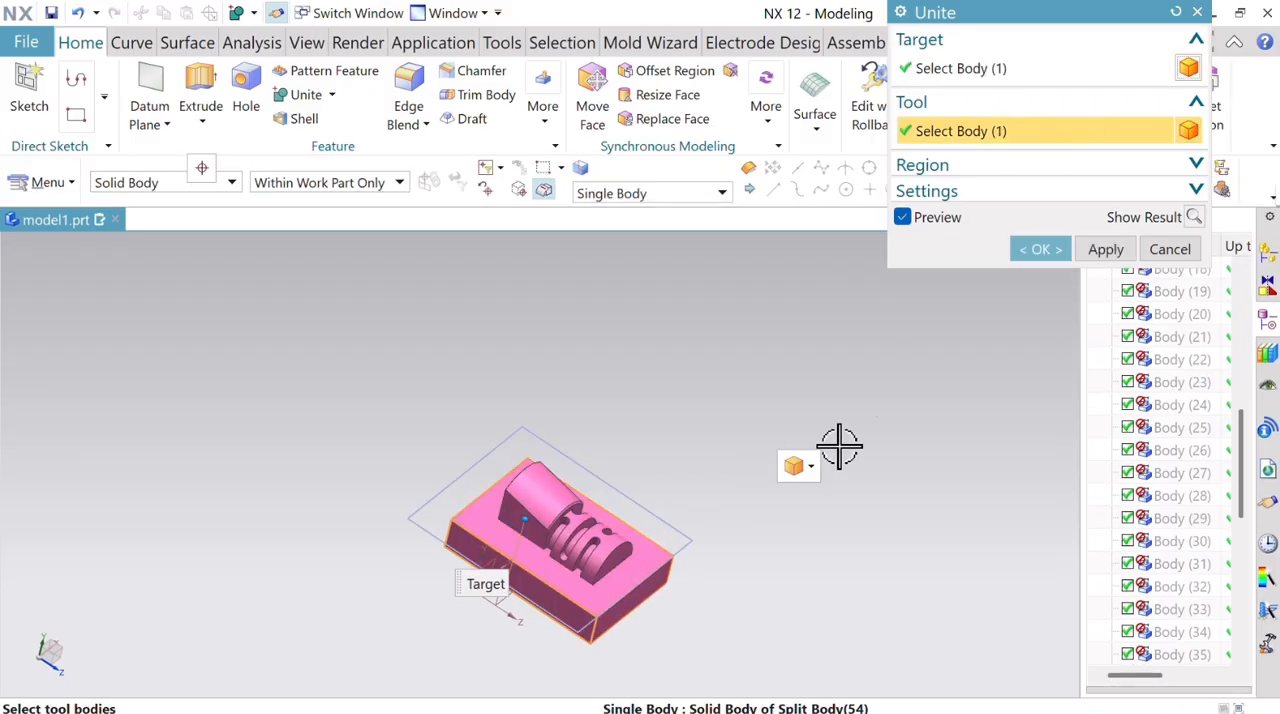
click(1042, 248)
Show the hidden collar-side body again from the Split Body (53) feature in the model history.
middle_drag(737, 400, 623, 394)
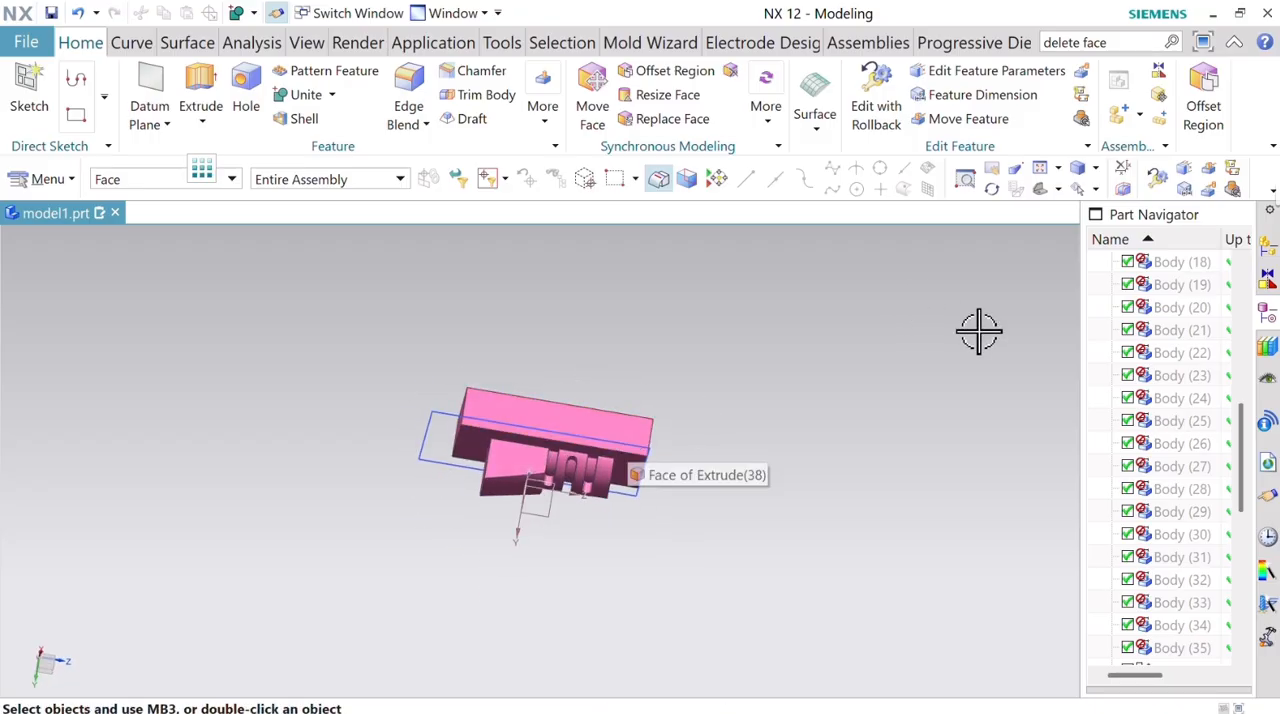
drag(1240, 460, 1252, 650)
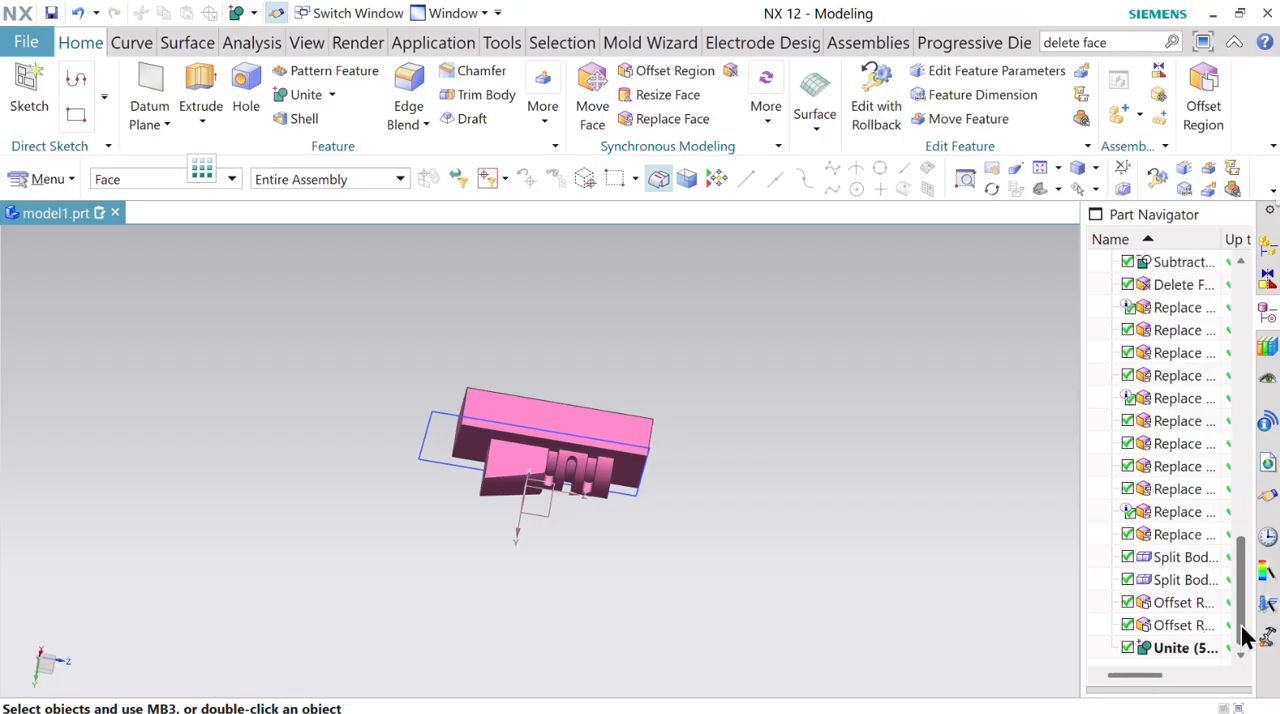
drag(1243, 616, 1213, 605)
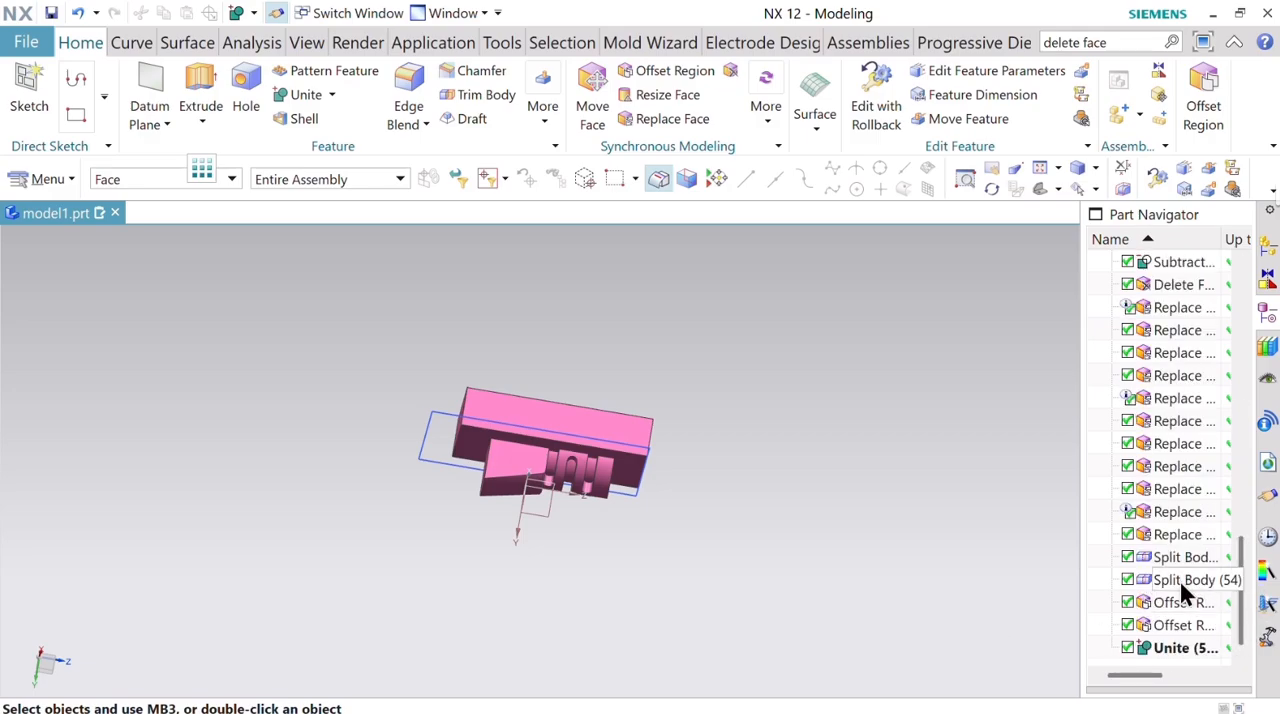
click(1179, 578)
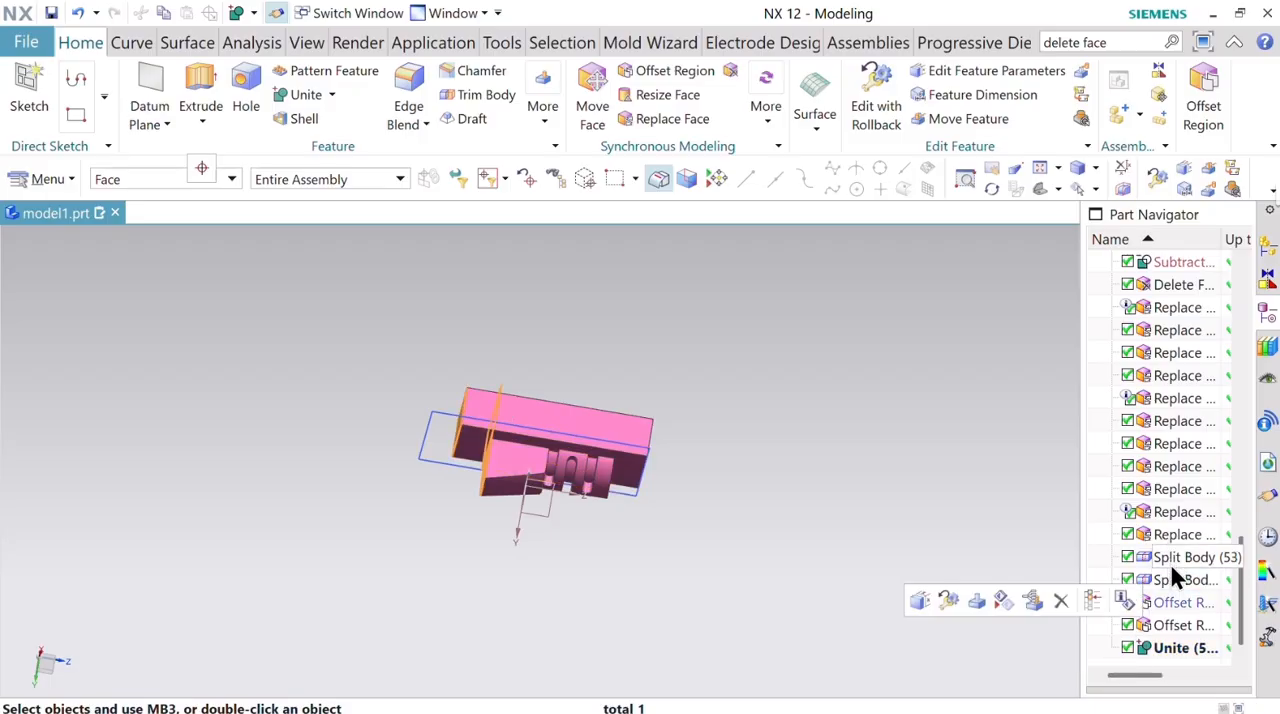
right_click(1174, 564)
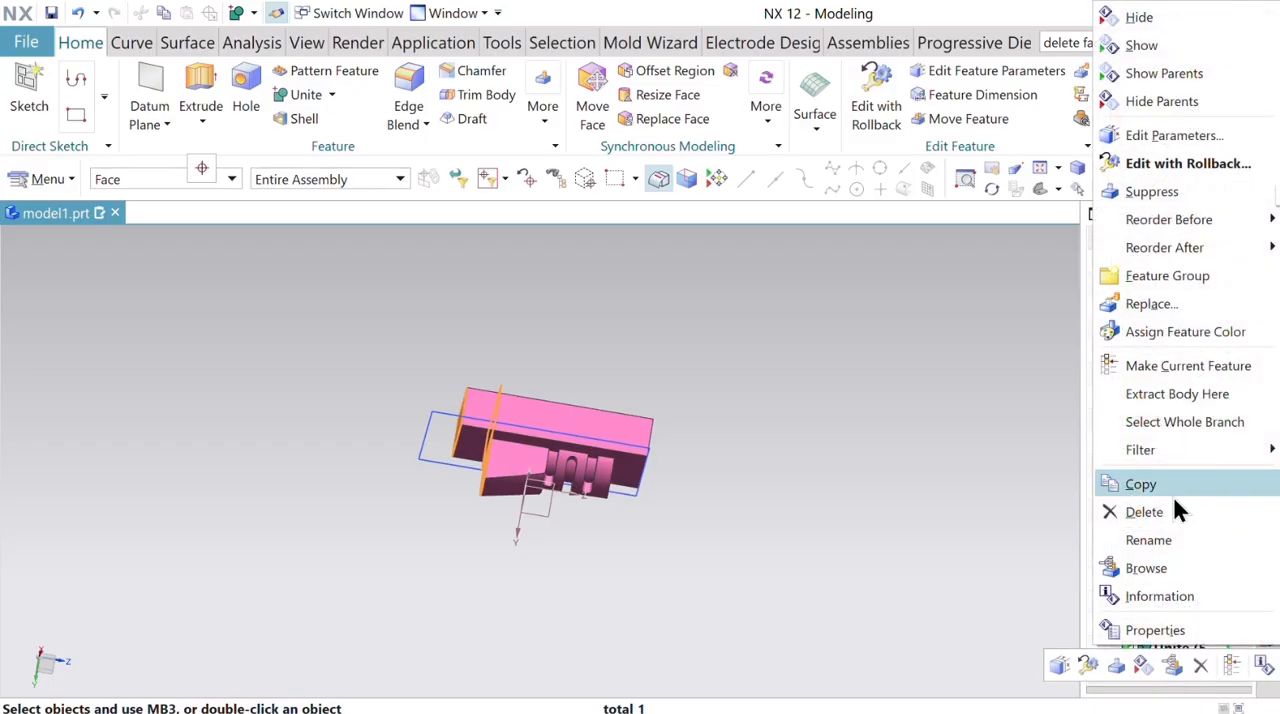
click(1182, 44)
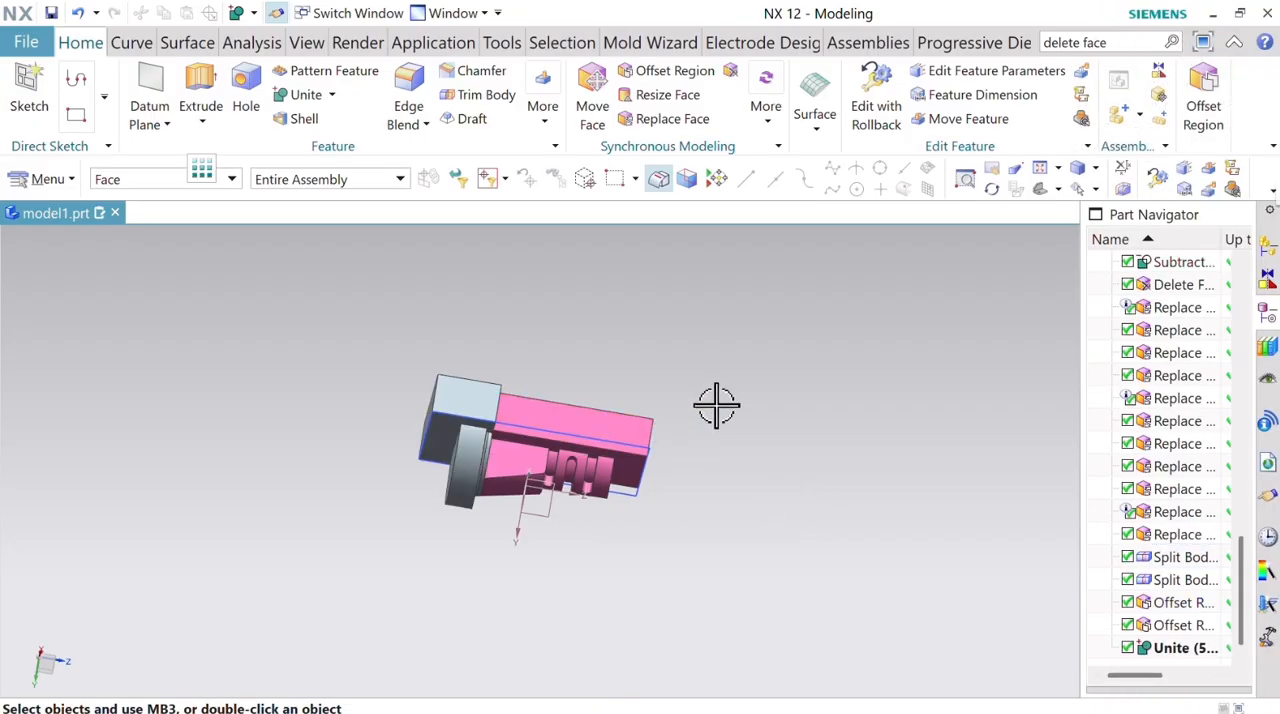
Hide the united pink insert body so that only the collar-side body is displayed.
middle_drag(714, 406, 665, 430)
click(533, 430)
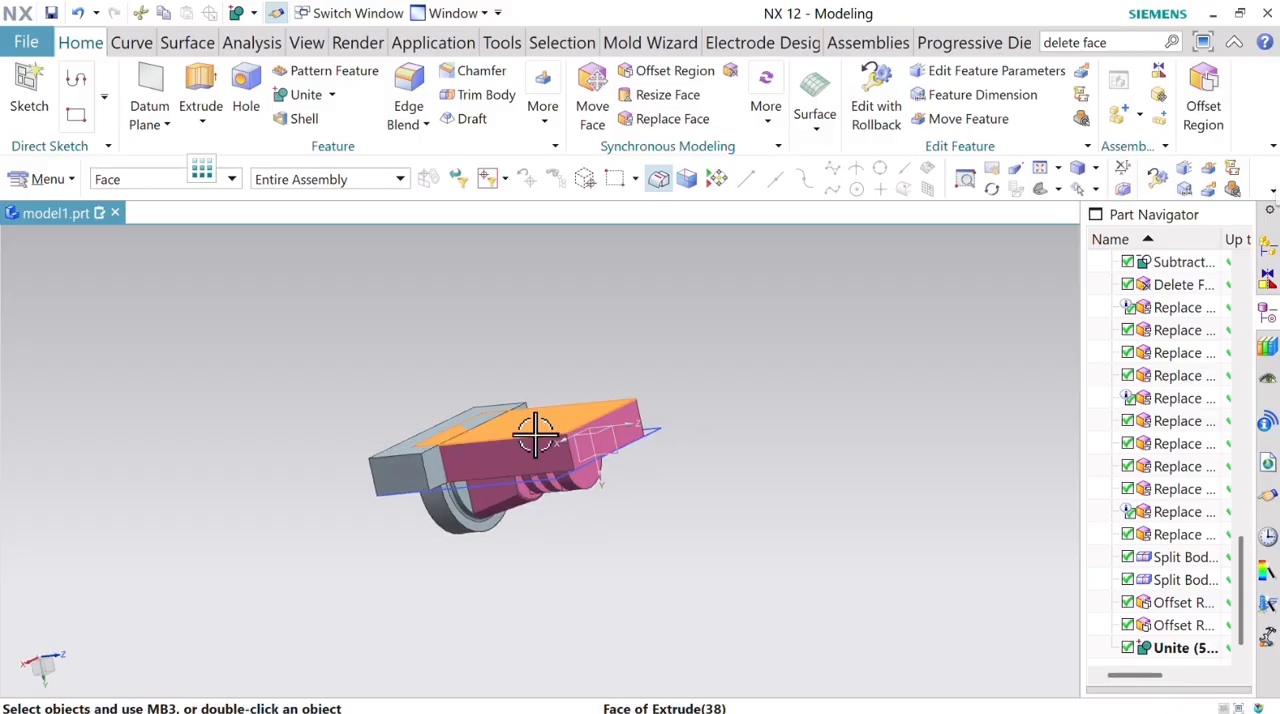
right_click(537, 434)
click(585, 93)
Split the collar-side body with a new plane on its block's flat parting face at 0 mm distance.
middle_drag(660, 374, 700, 360)
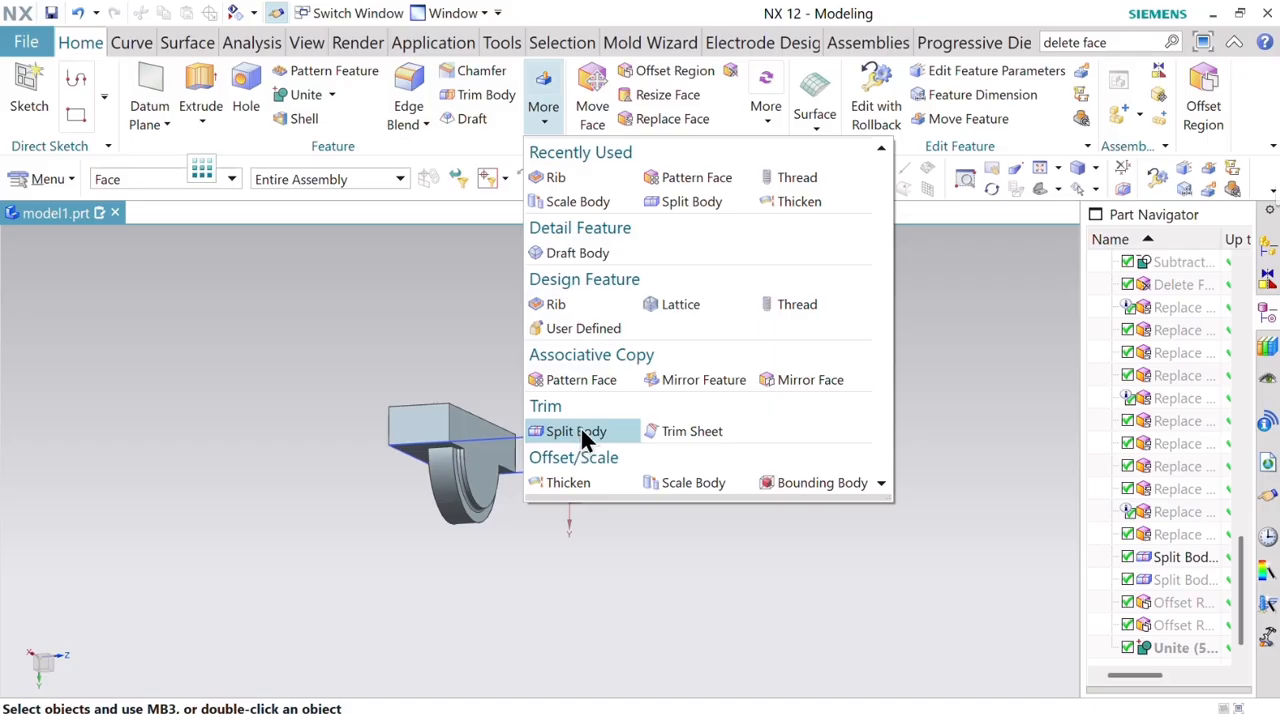
click(581, 430)
click(462, 500)
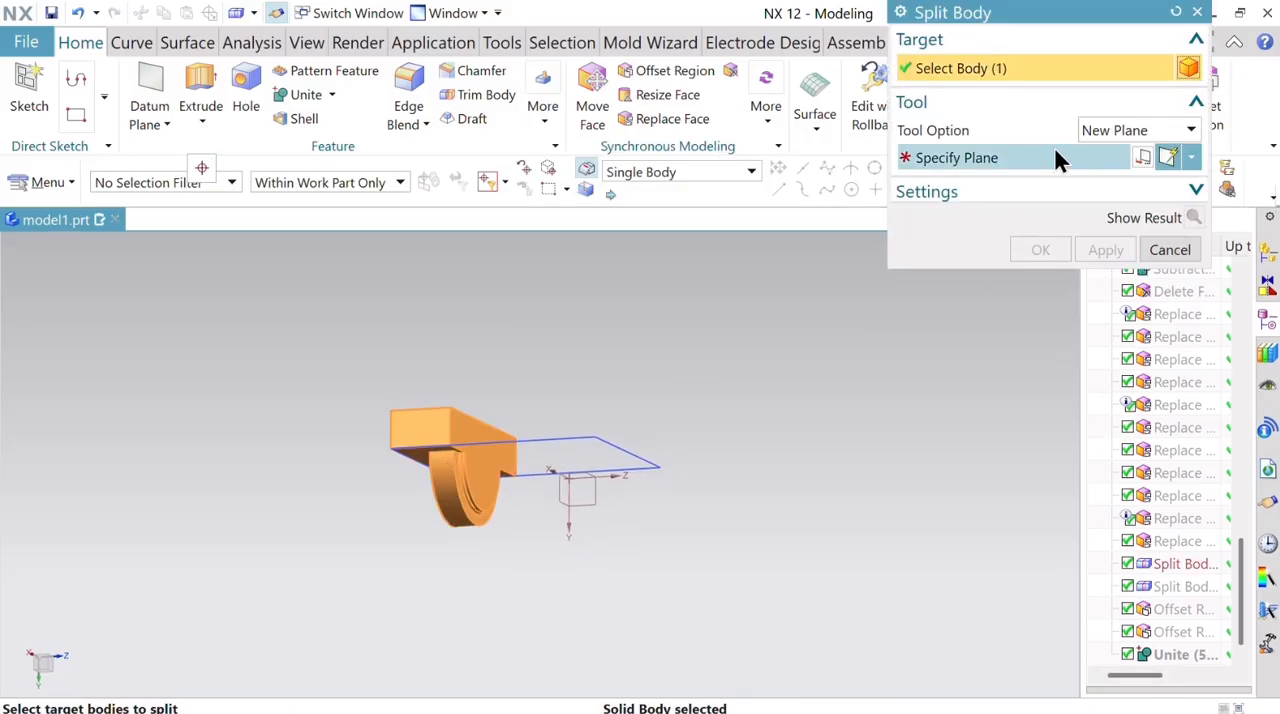
click(1060, 160)
click(420, 453)
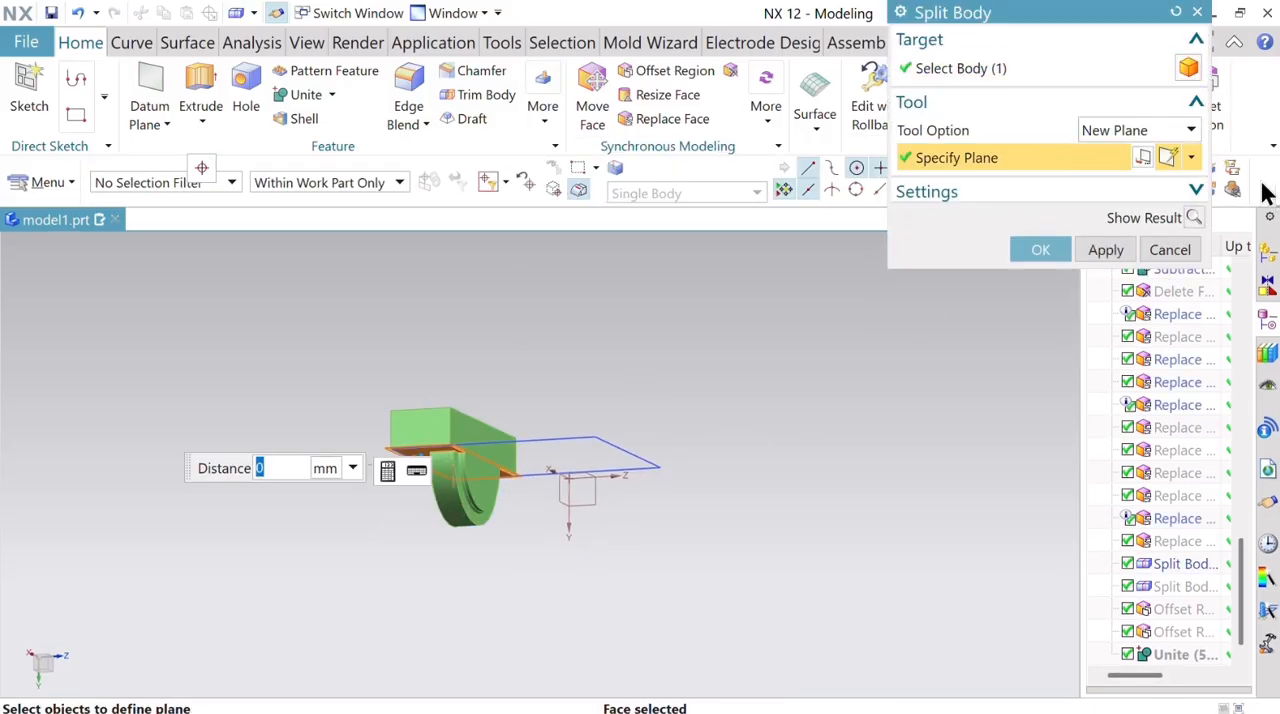
click(1040, 251)
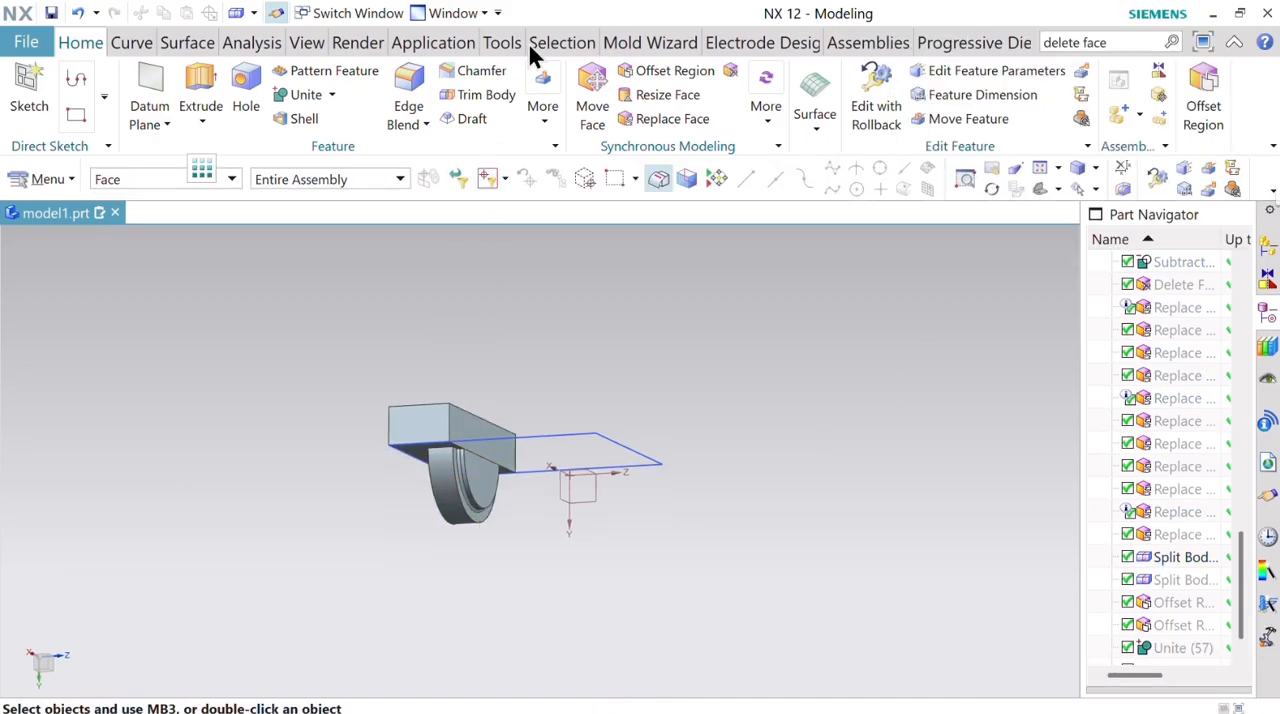
Extend the collar's base block by offsetting its long side face toward the hidden insert 5 mm outward with Offset Region.
click(1203, 100)
click(506, 456)
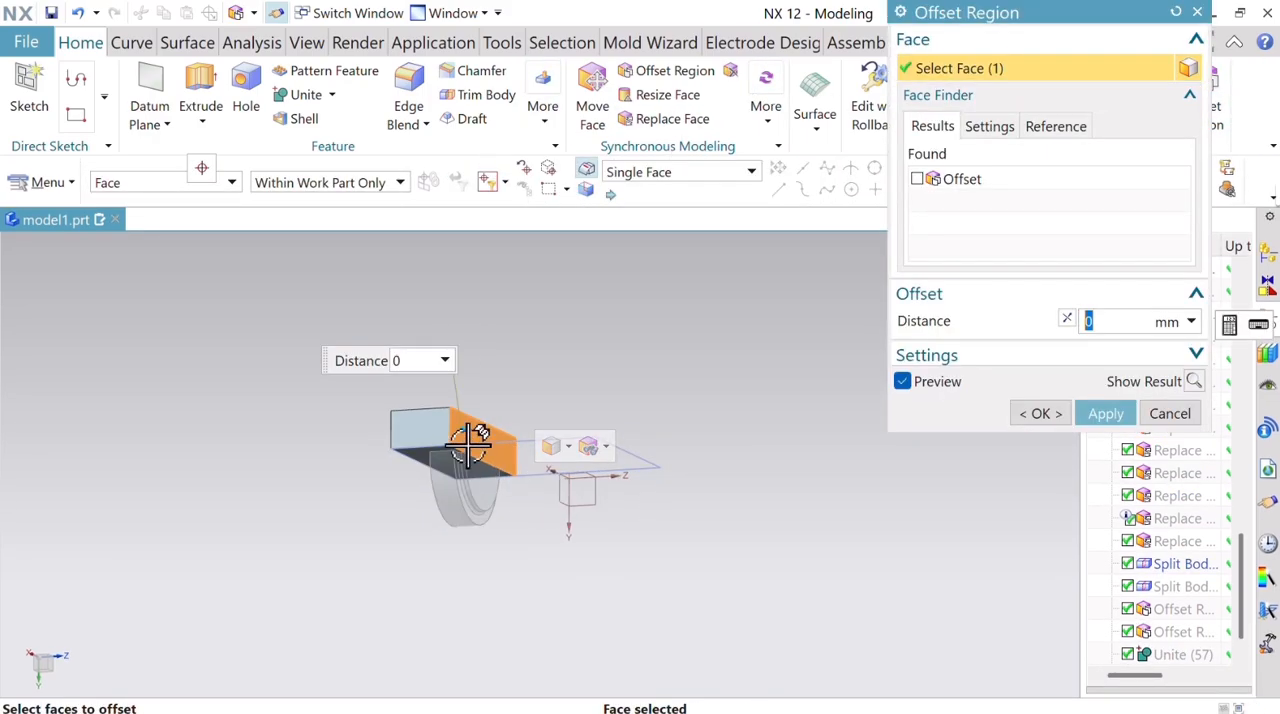
drag(470, 430, 495, 428)
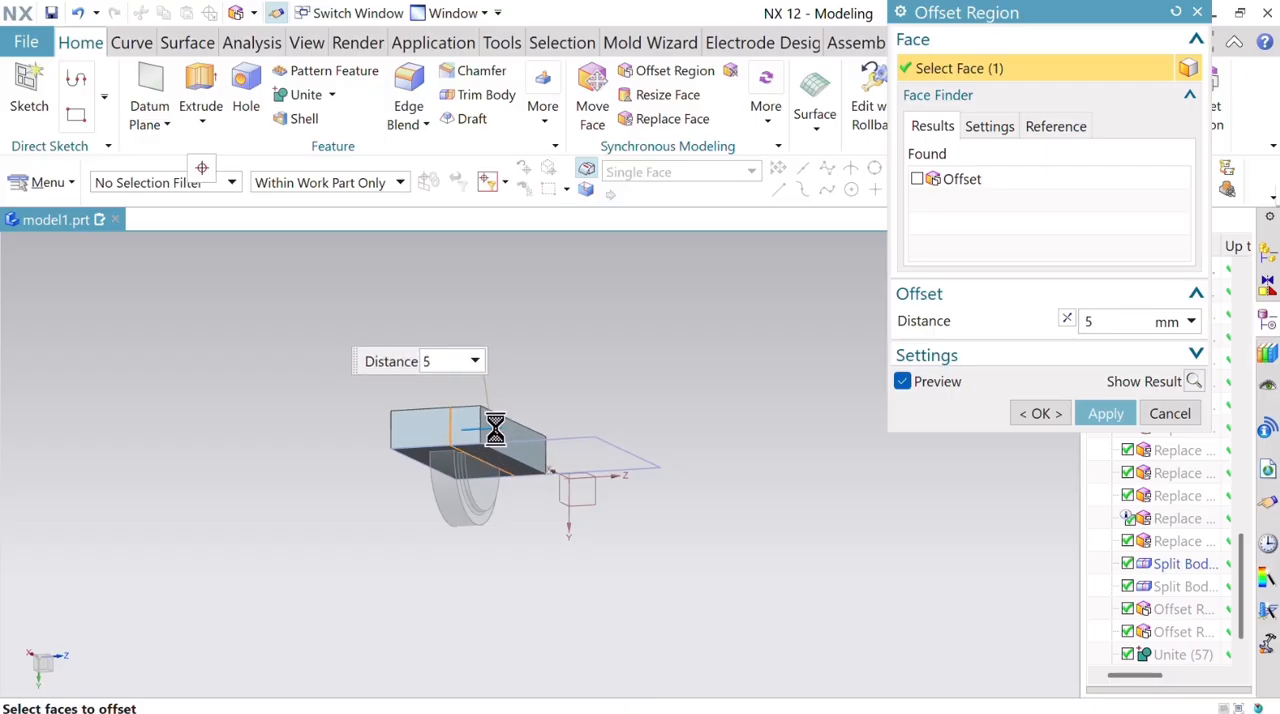
click(1048, 414)
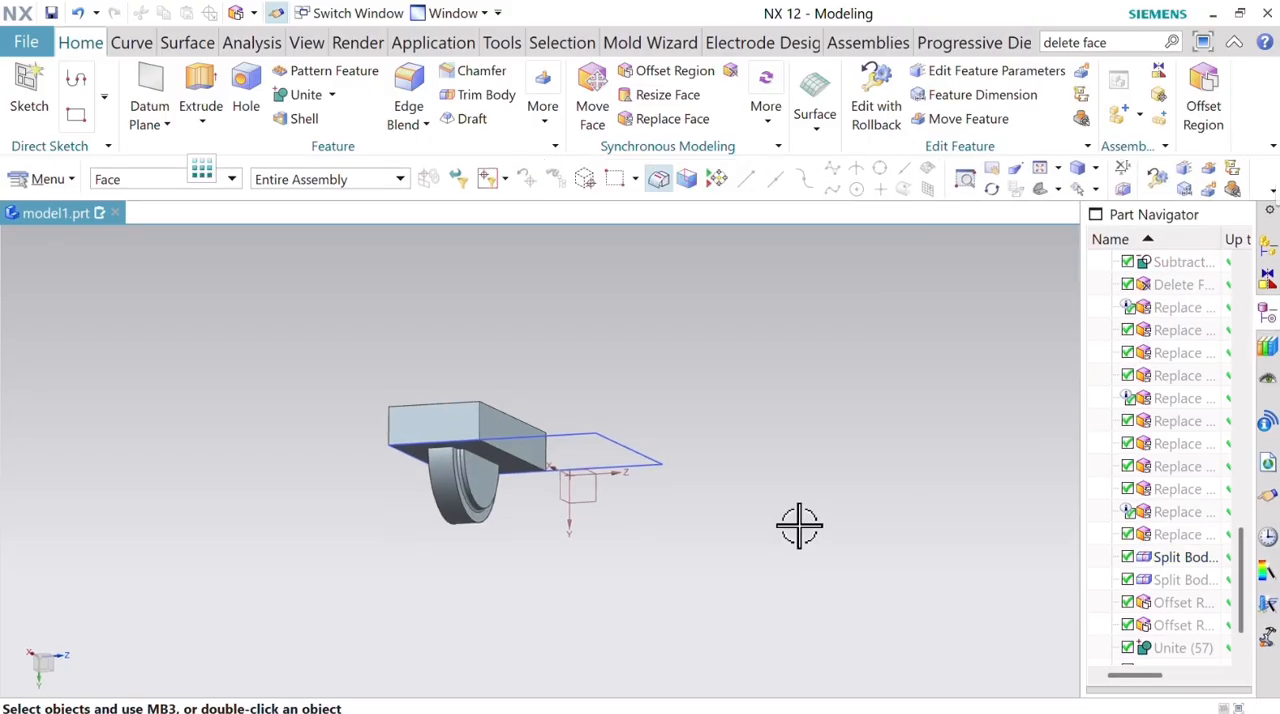
Unite the half-round collar body with its base block, using the block as the target.
middle_drag(797, 523, 772, 408)
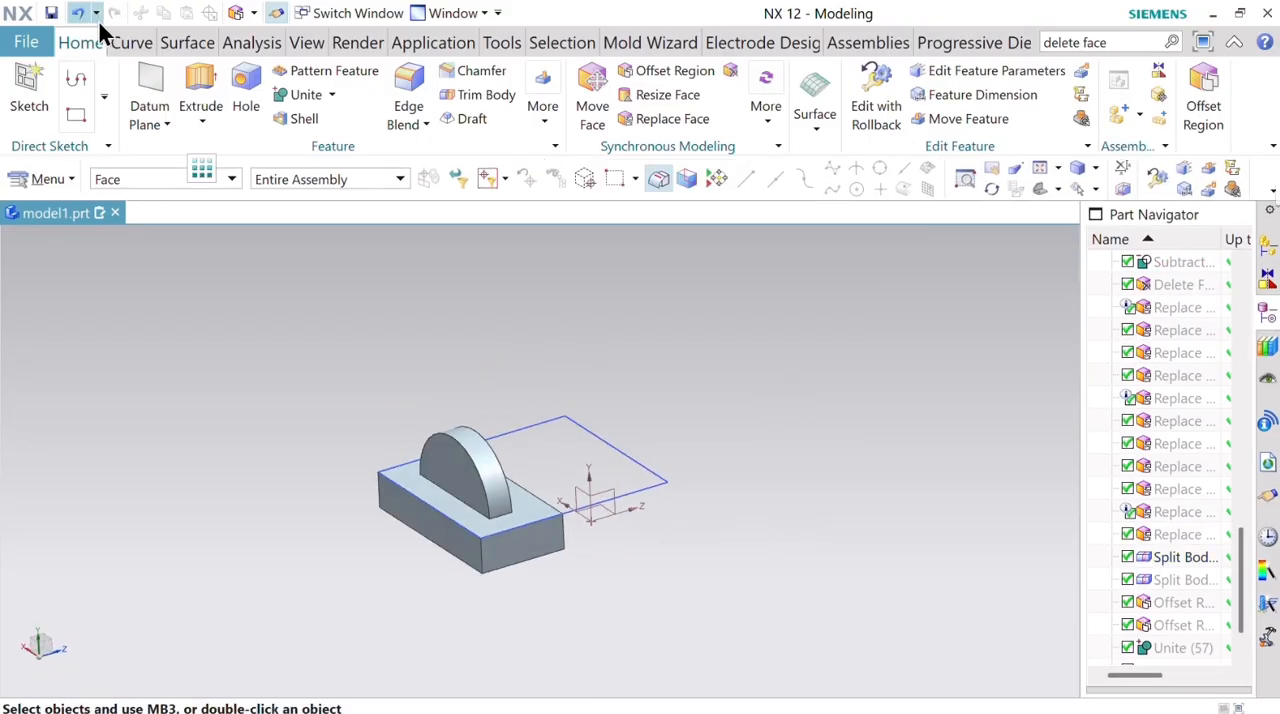
click(300, 95)
click(443, 514)
click(449, 466)
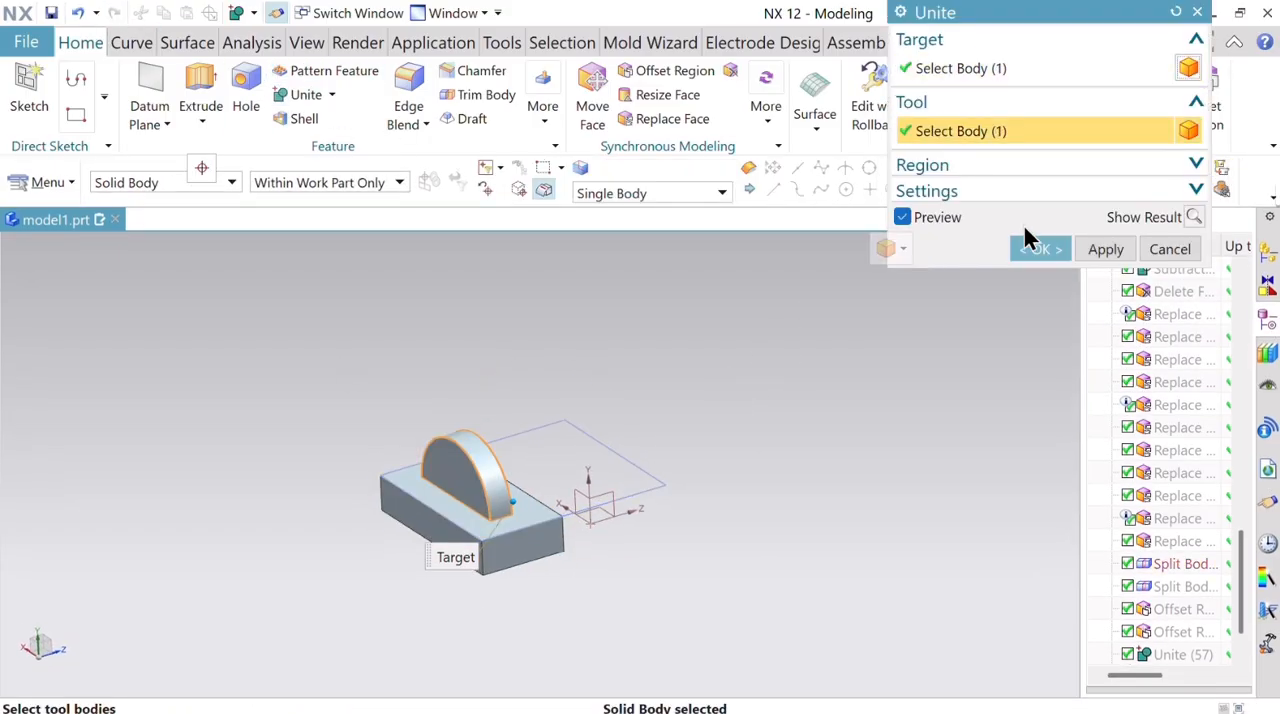
click(1060, 250)
Lower the block's flat face around the collar by 1 mm with Offset Region.
middle_drag(909, 380, 720, 450)
scroll(471, 485, up, 4)
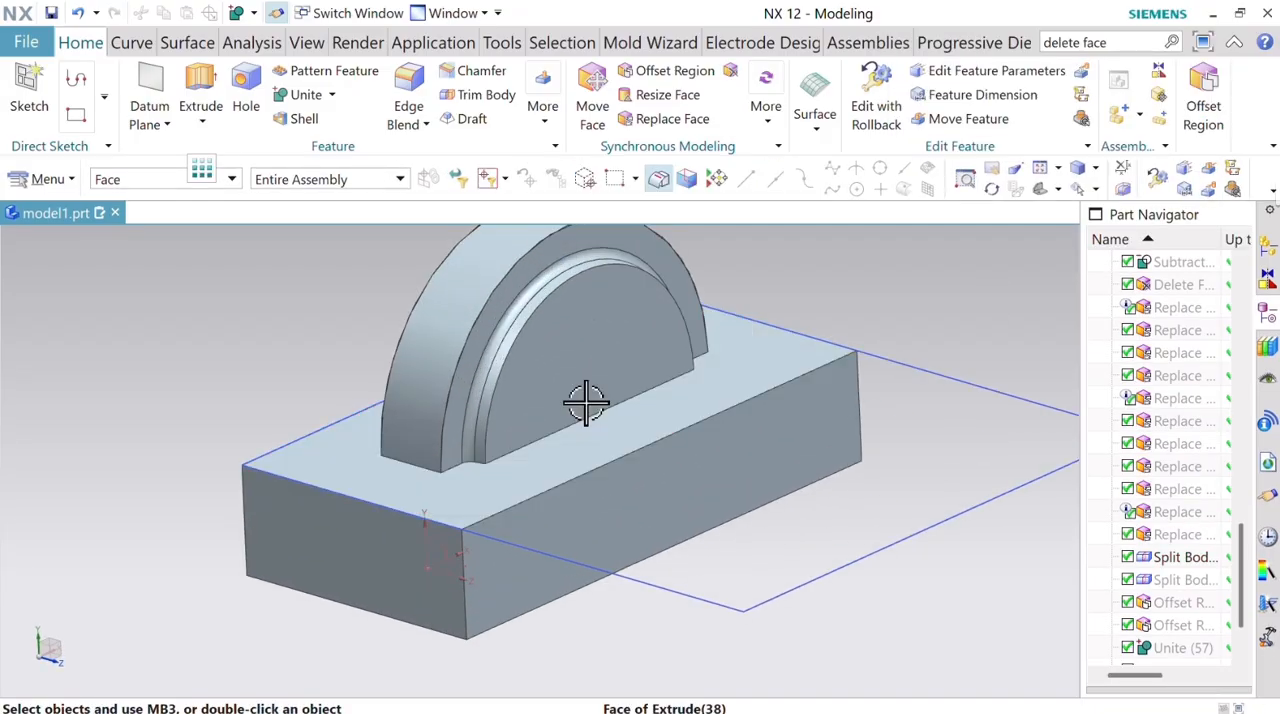
click(1198, 104)
click(674, 410)
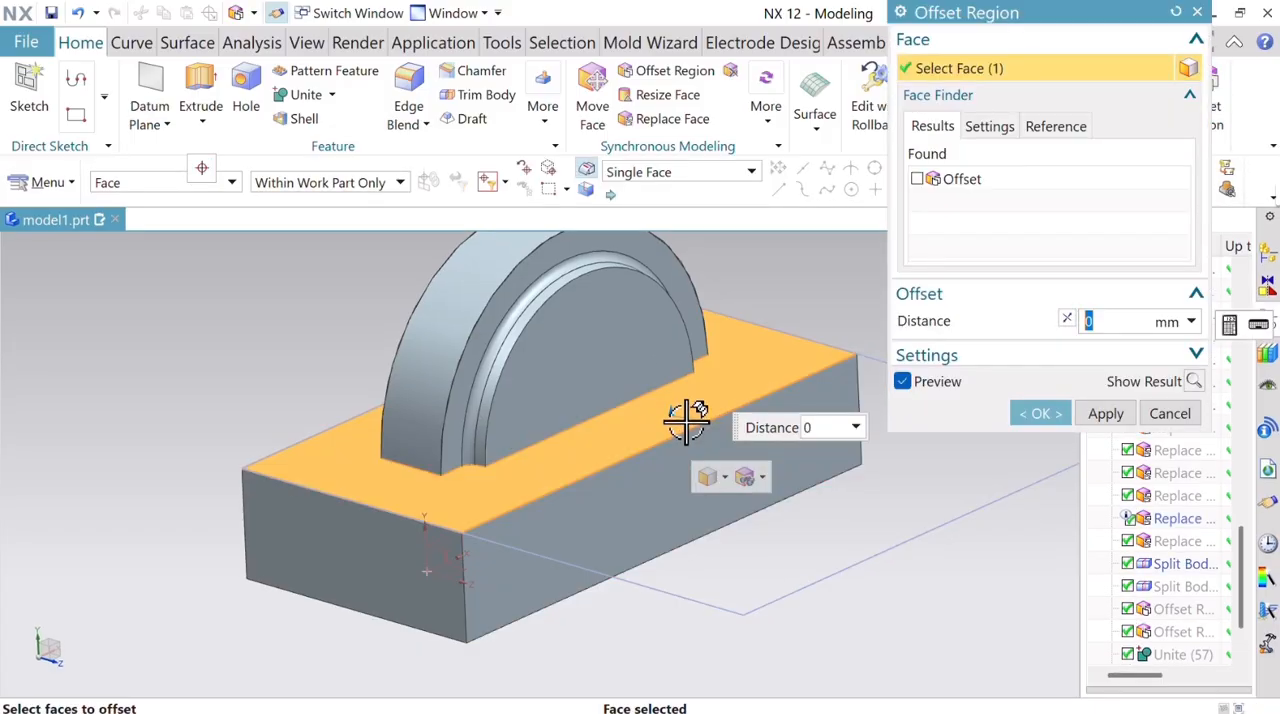
drag(670, 412, 669, 430)
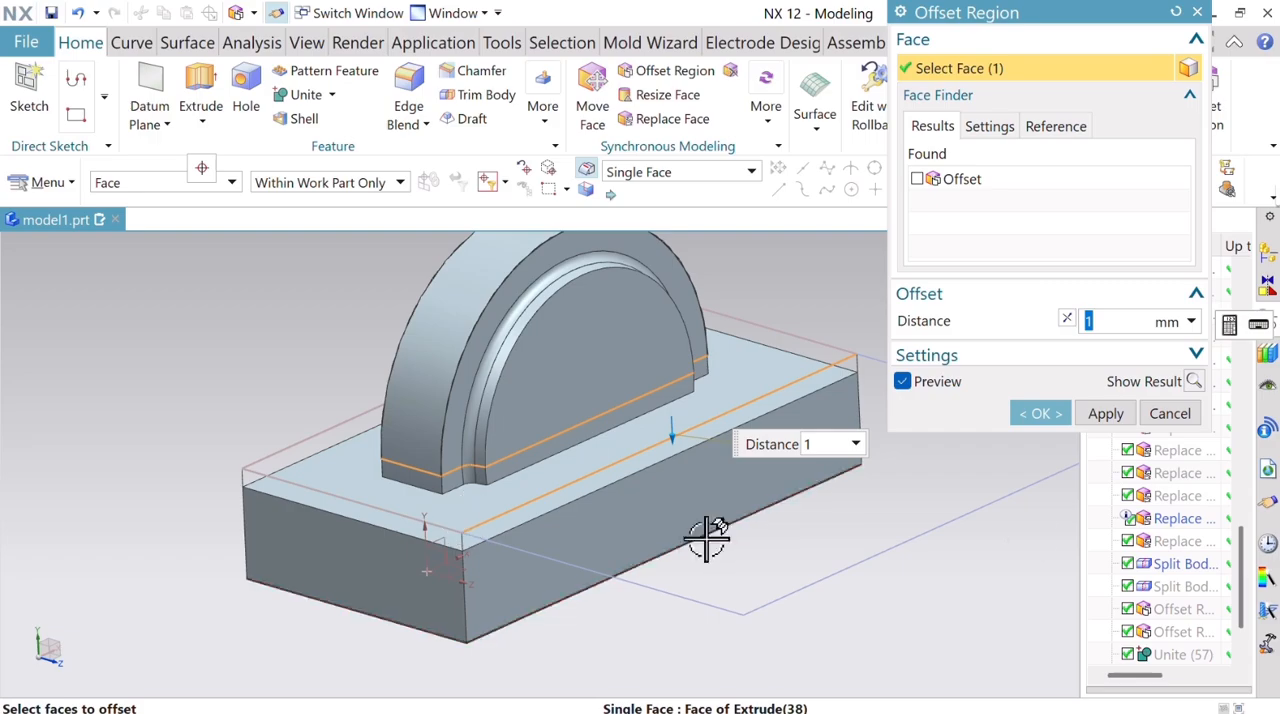
click(1038, 414)
scroll(676, 440, down, 3)
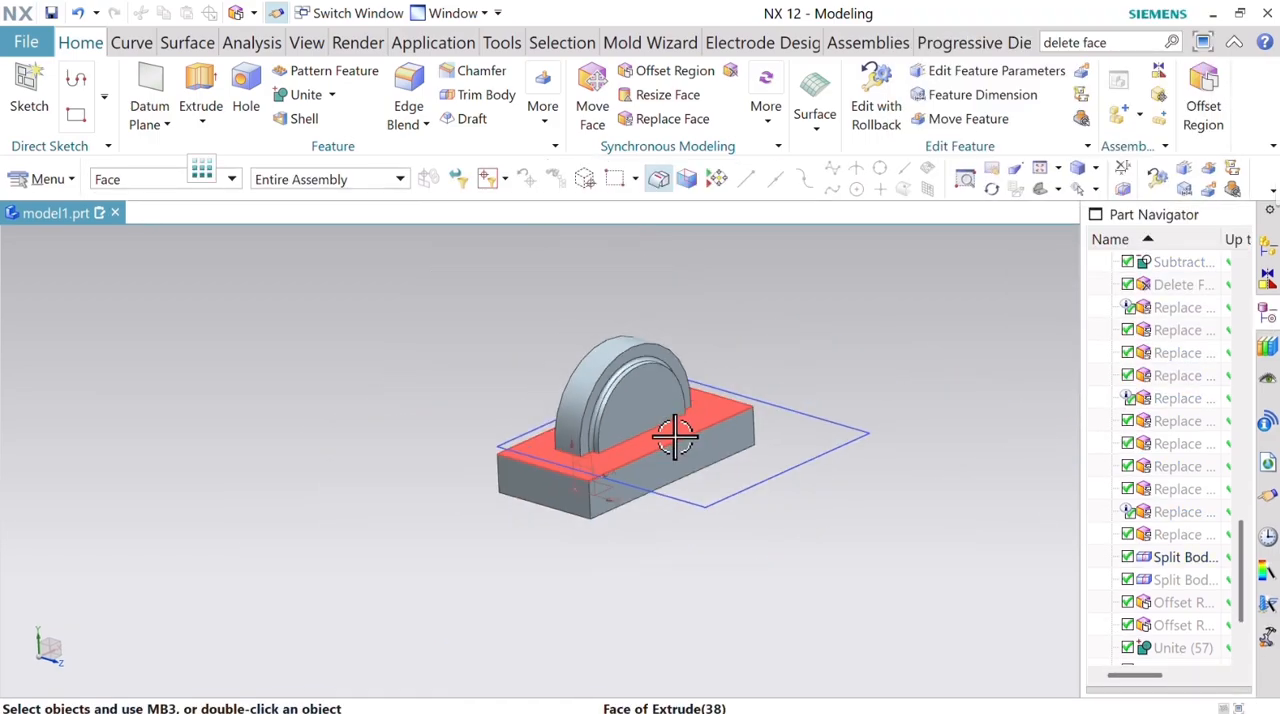
Examine the collar's outer and inner edges where they meet the lowered flat face of the block.
scroll(675, 437, up, 3)
middle_drag(740, 490, 720, 523)
scroll(618, 543, down, 2)
middle_drag(618, 543, 571, 519)
scroll(766, 429, up, 4)
scroll(766, 429, down, 1)
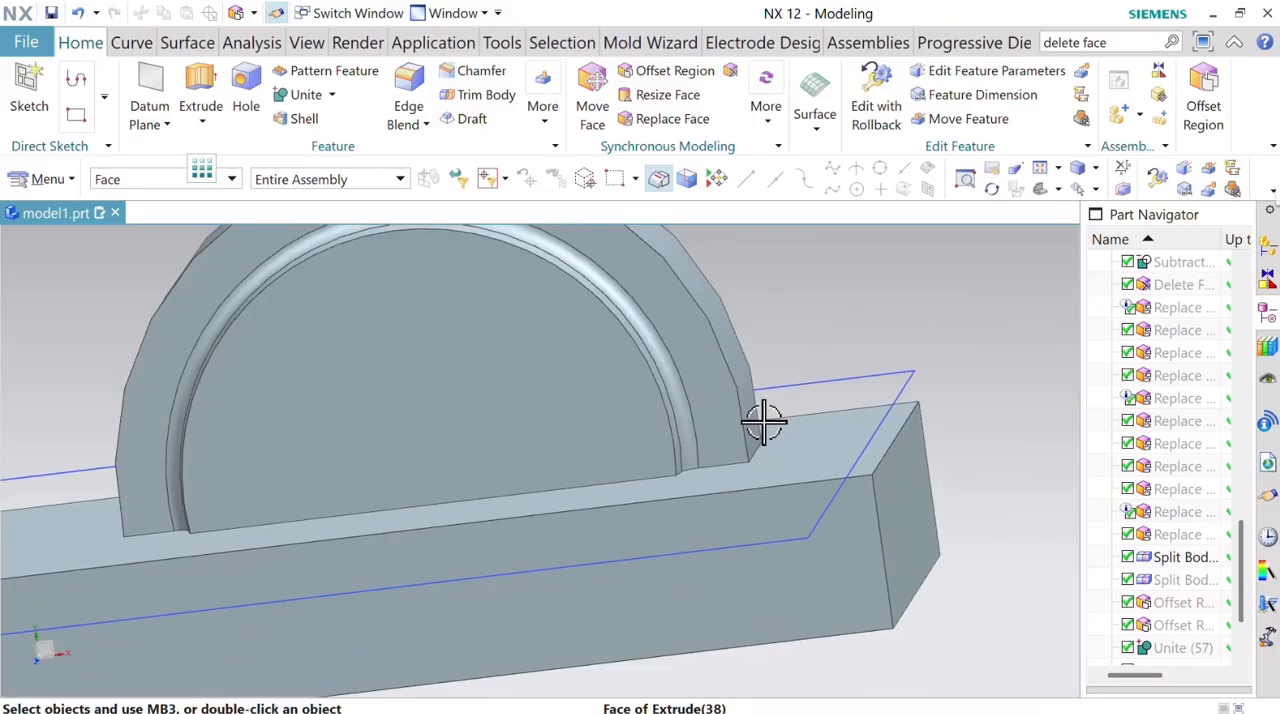
middle_drag(766, 420, 774, 429)
click(680, 362)
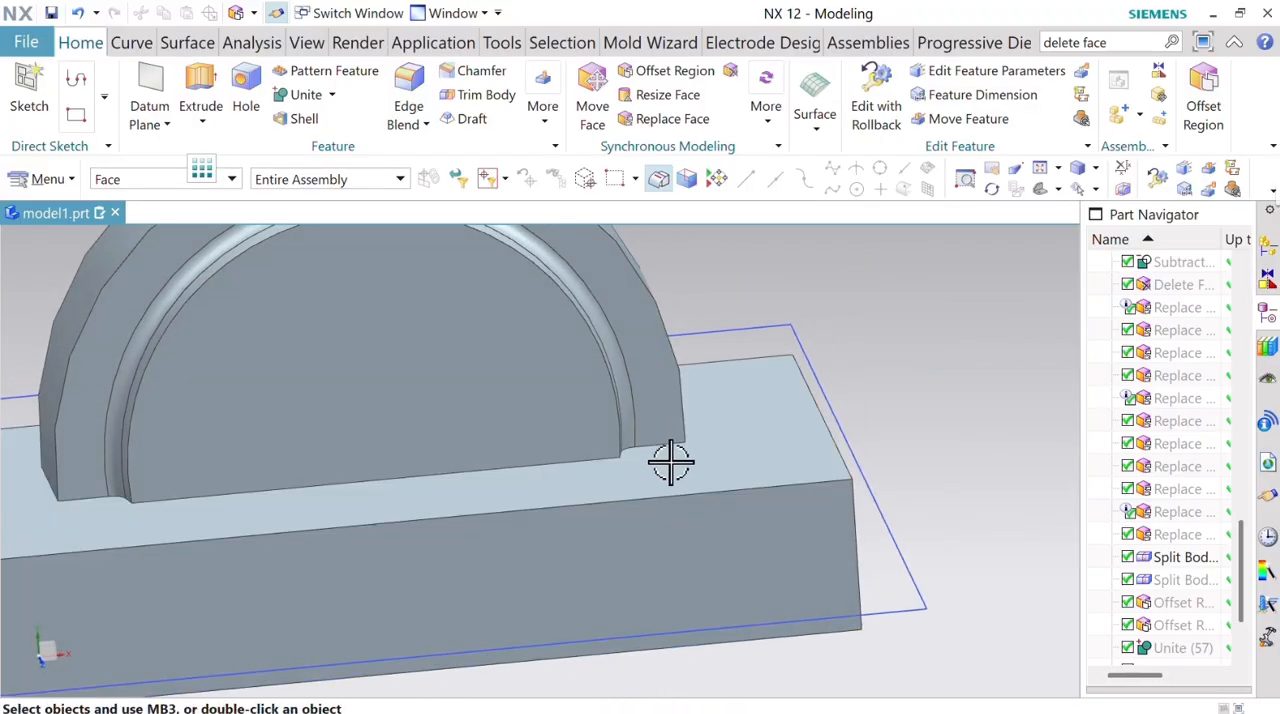
scroll(609, 459, down, 4)
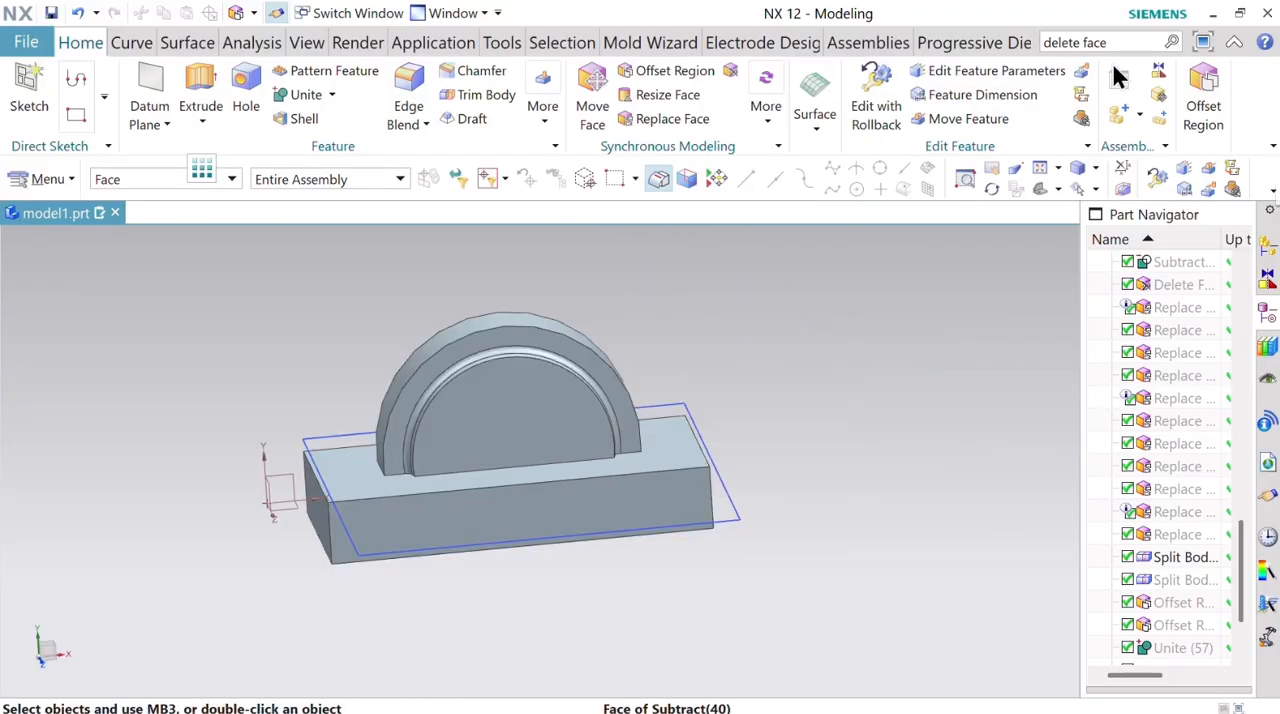
Try to raise the block's flat face around the collar by 0.5 mm with Offset Region.
click(1204, 108)
click(666, 452)
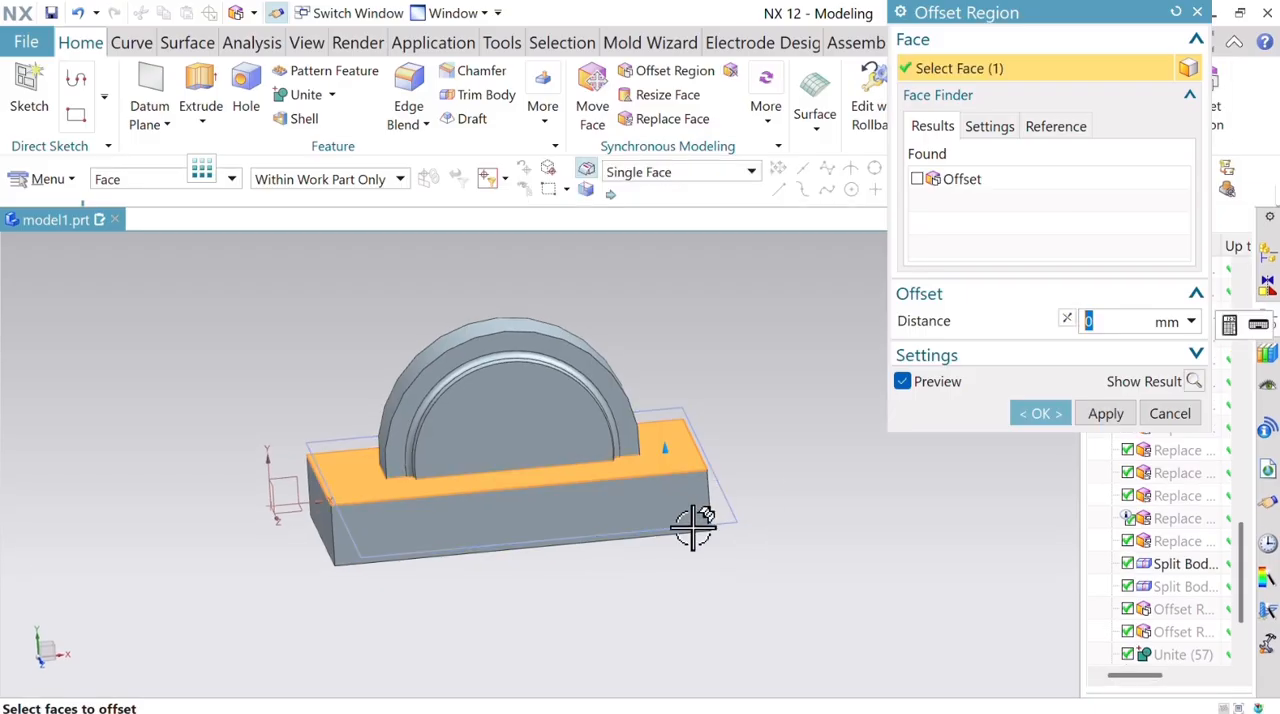
mouse_move(674, 449)
mouse_down()
mouse_move(646, 491)
mouse_move(554, 546)
mouse_move(623, 497)
mouse_move(634, 449)
mouse_move(651, 446)
mouse_up()
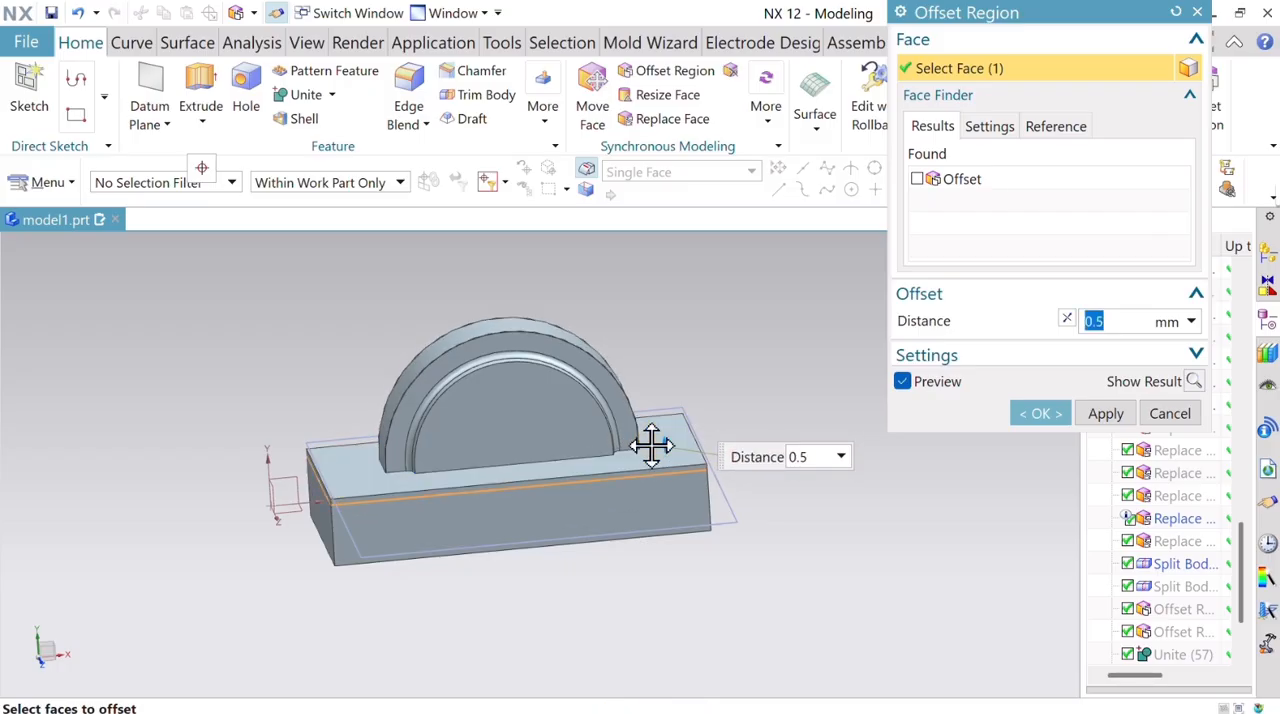
click(1040, 413)
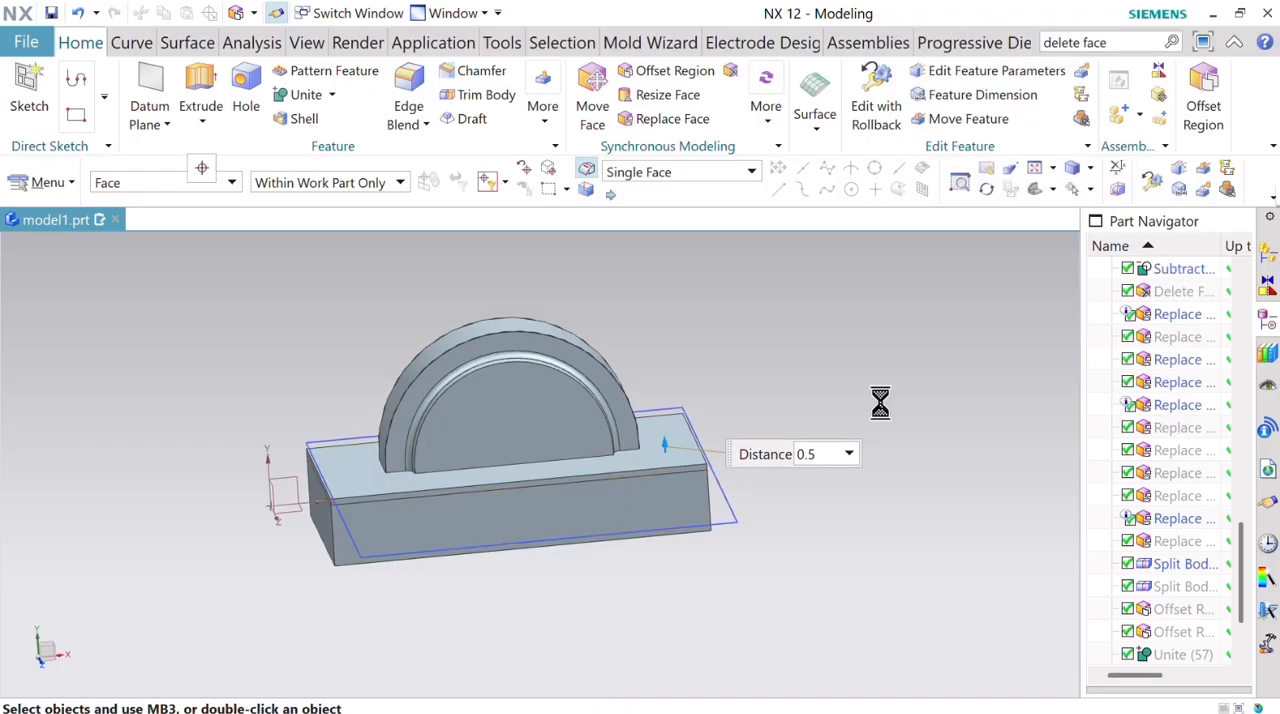
Undo the 1 mm offset of the block's flat face and lower that face 1 mm around the collar with Pull Face.
click(77, 14)
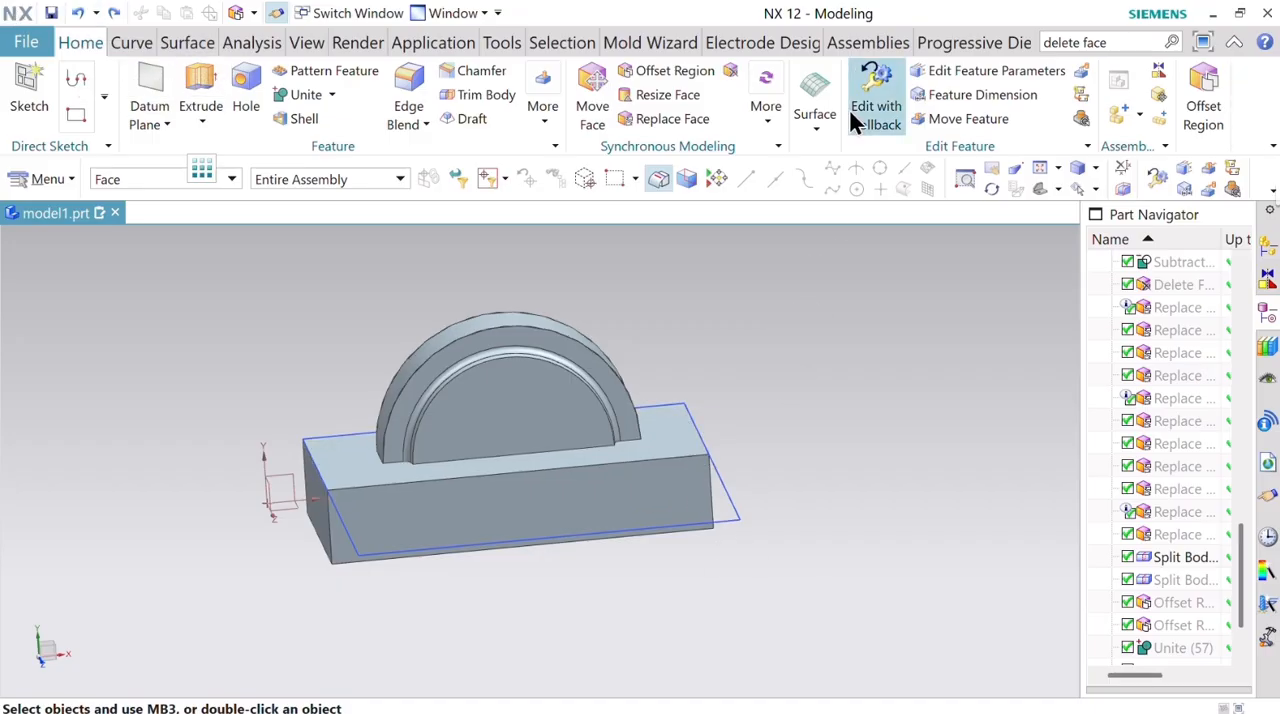
click(769, 120)
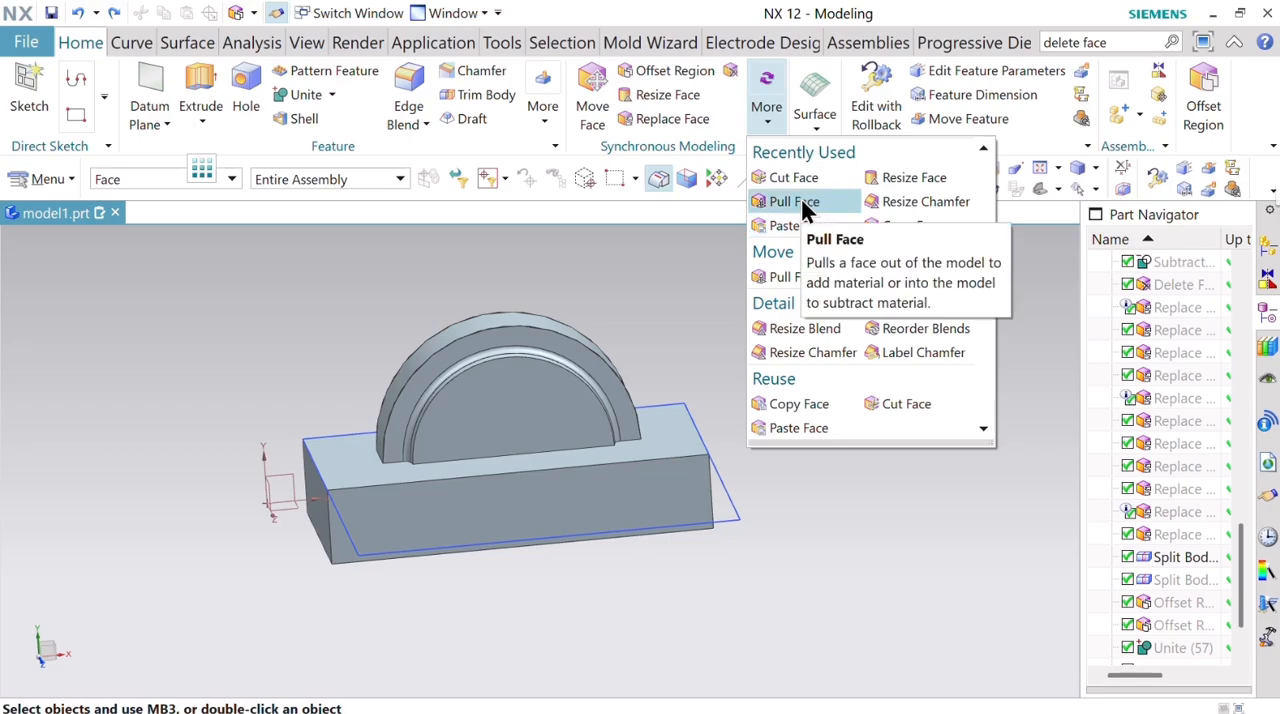
click(803, 203)
click(668, 434)
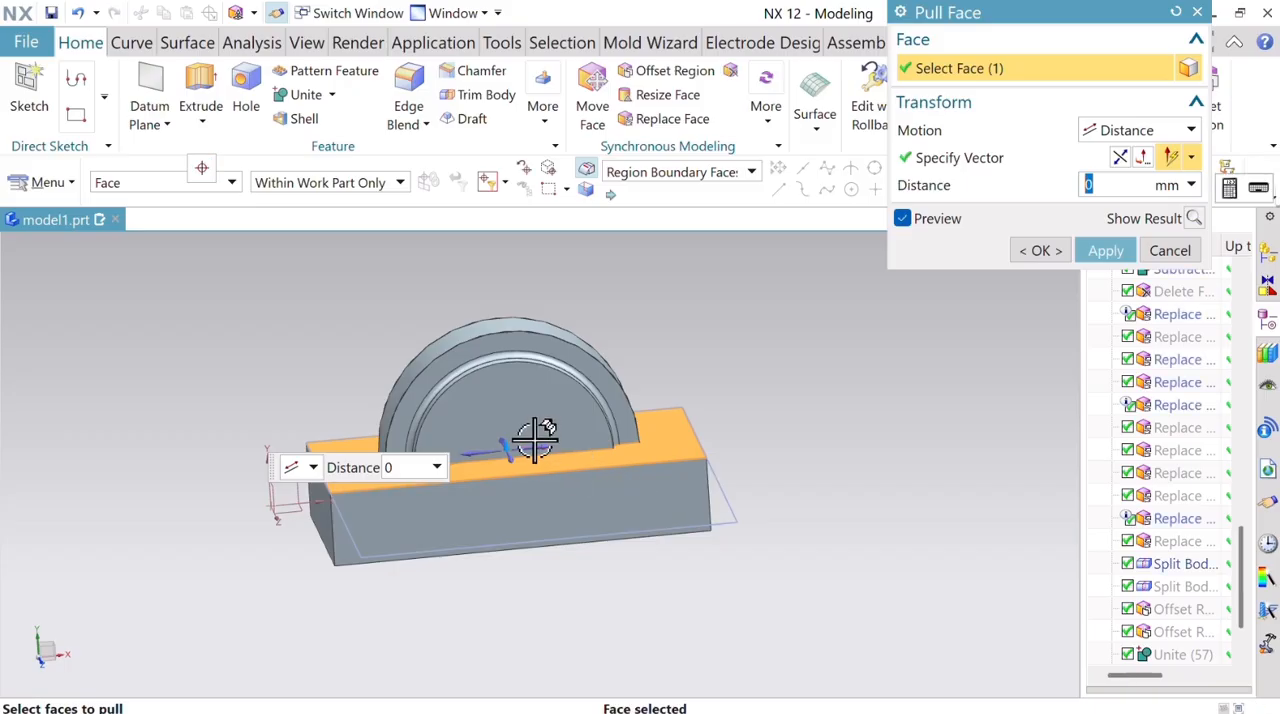
drag(506, 440, 501, 452)
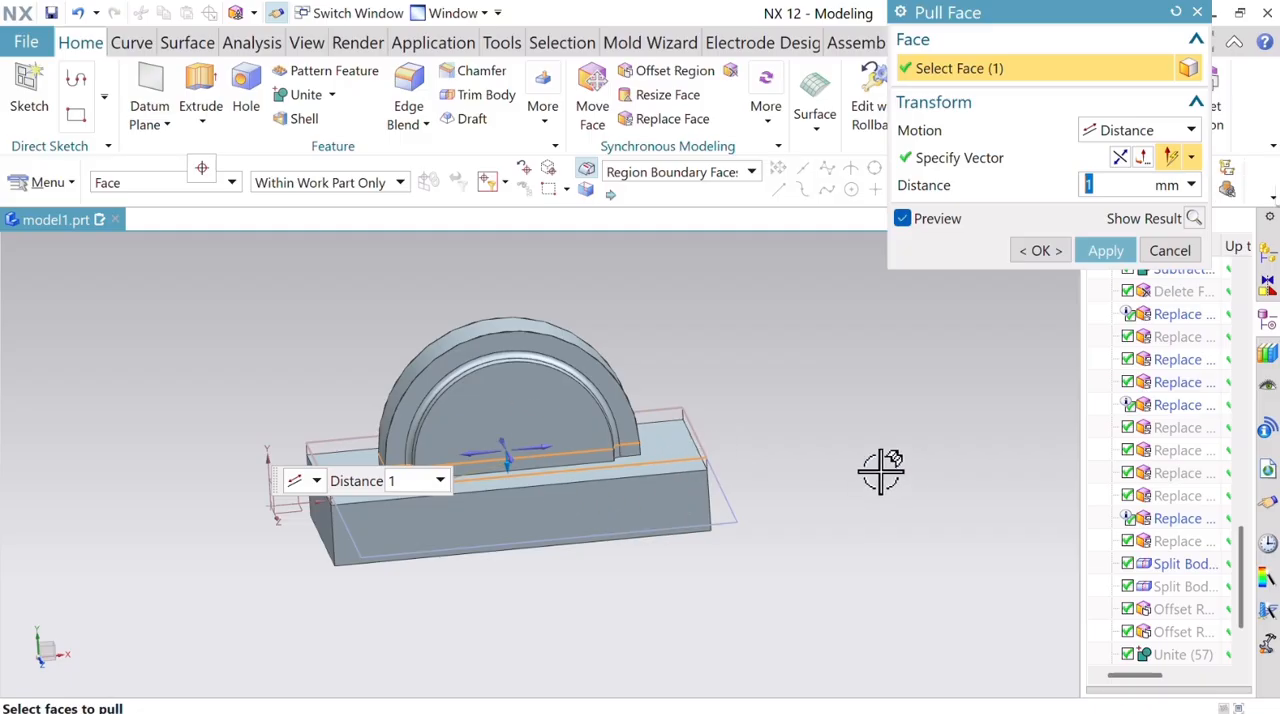
mouse_move(880, 466)
middle_down()
mouse_move(857, 454)
mouse_move(869, 468)
middle_up()
scroll(700, 485, up, 3)
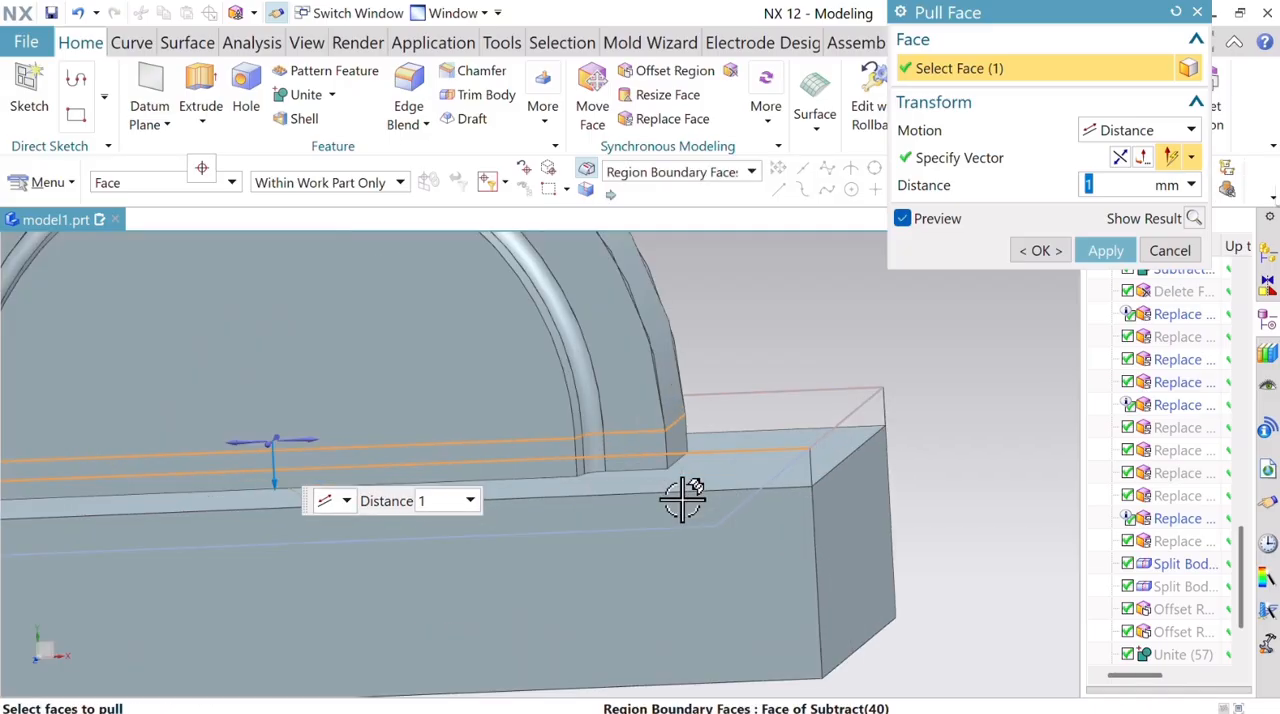
click(1038, 251)
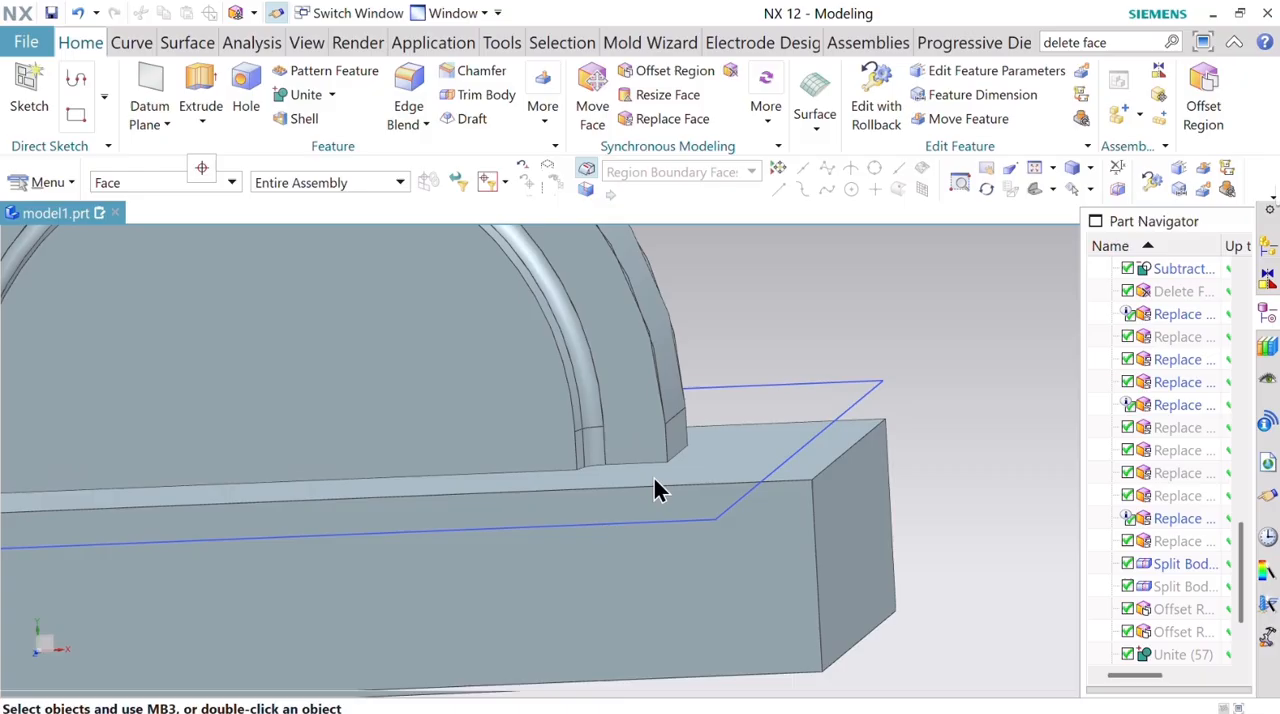
Inspect the collar's base and the pulled block face around it from several angles.
scroll(757, 449, down, 3)
scroll(762, 440, up, 2)
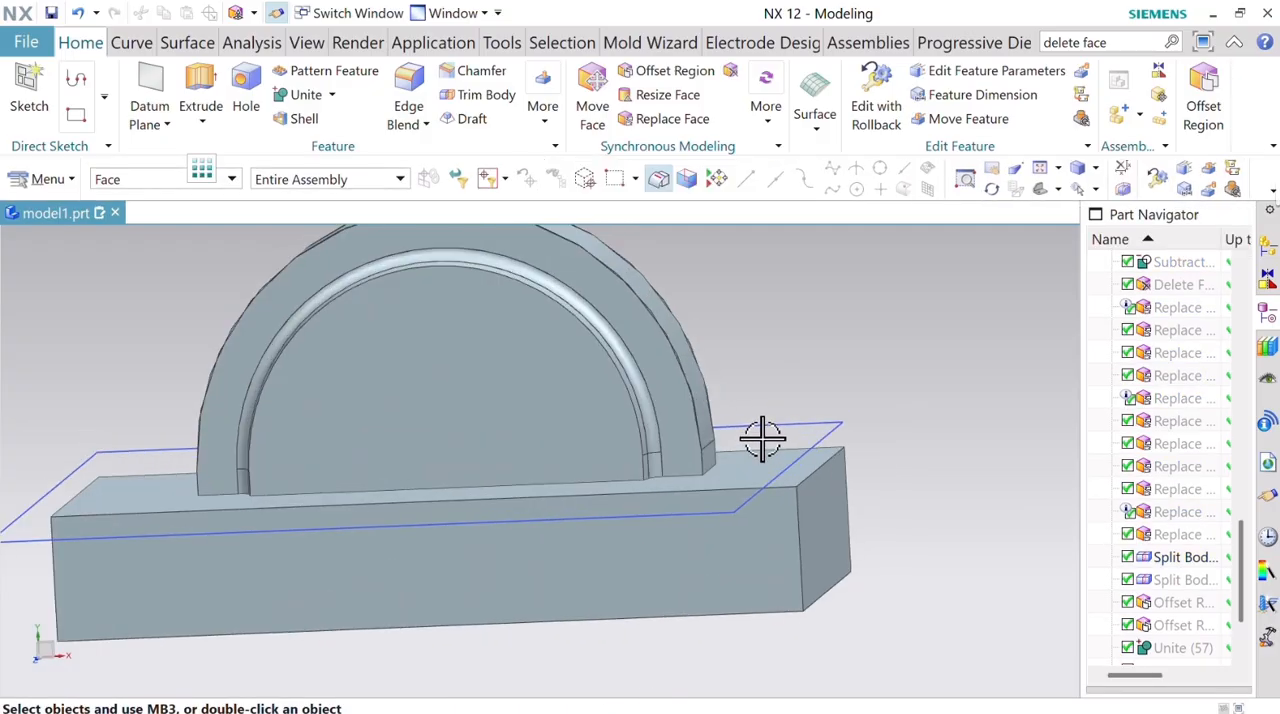
middle_drag(858, 321, 868, 324)
scroll(869, 323, down, 3)
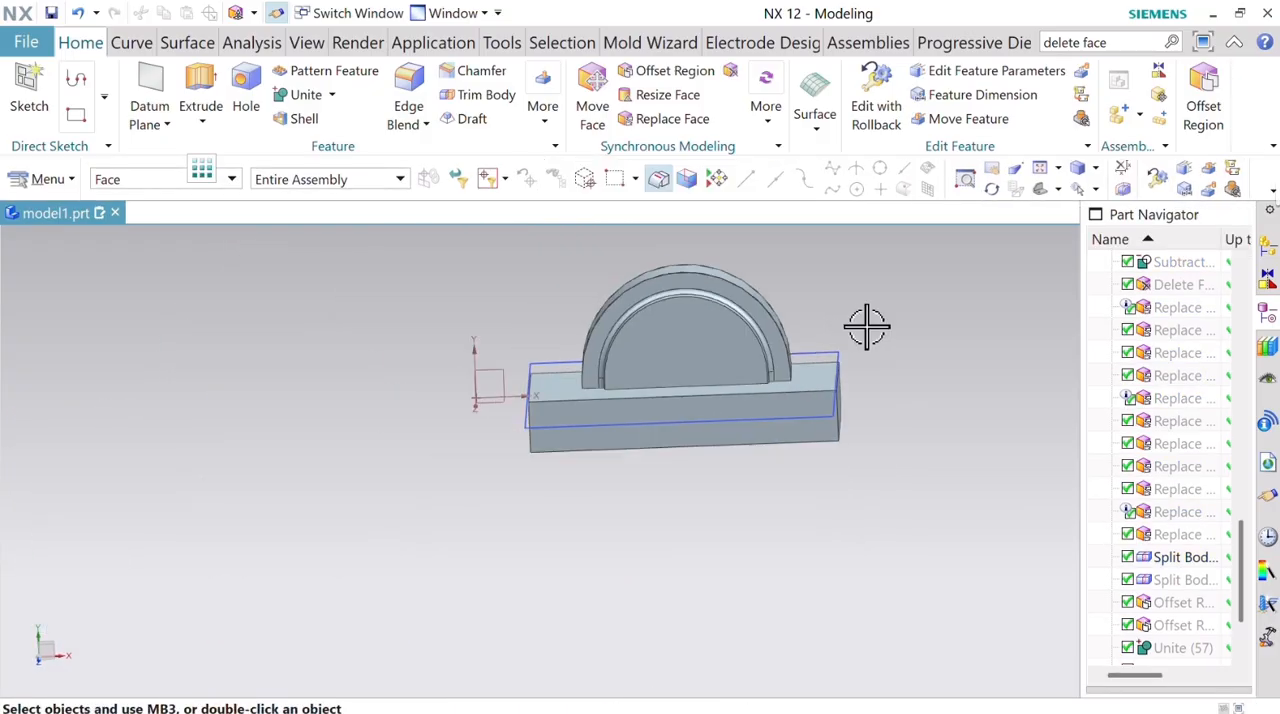
scroll(866, 326, up, 2)
scroll(866, 326, down, 1)
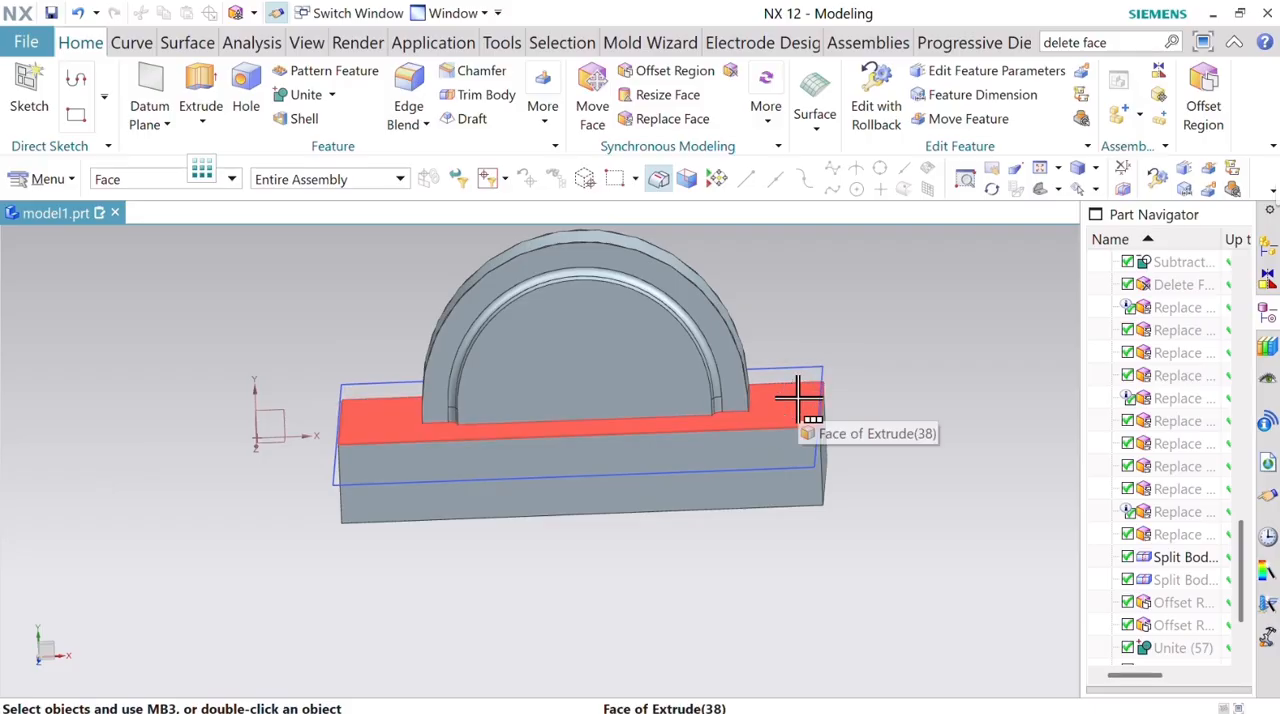
scroll(880, 340, down, 1)
mouse_move(880, 340)
middle_down()
mouse_move(895, 420)
mouse_move(870, 350)
middle_up()
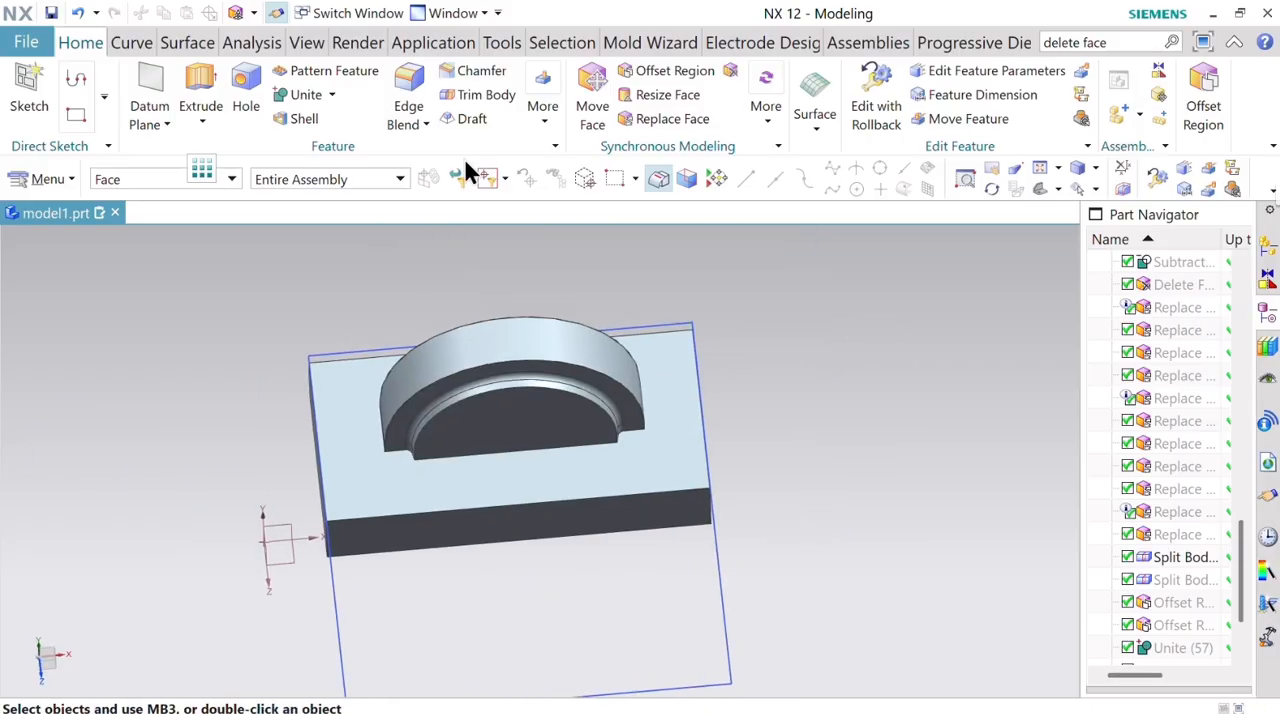
click(310, 42)
click(738, 108)
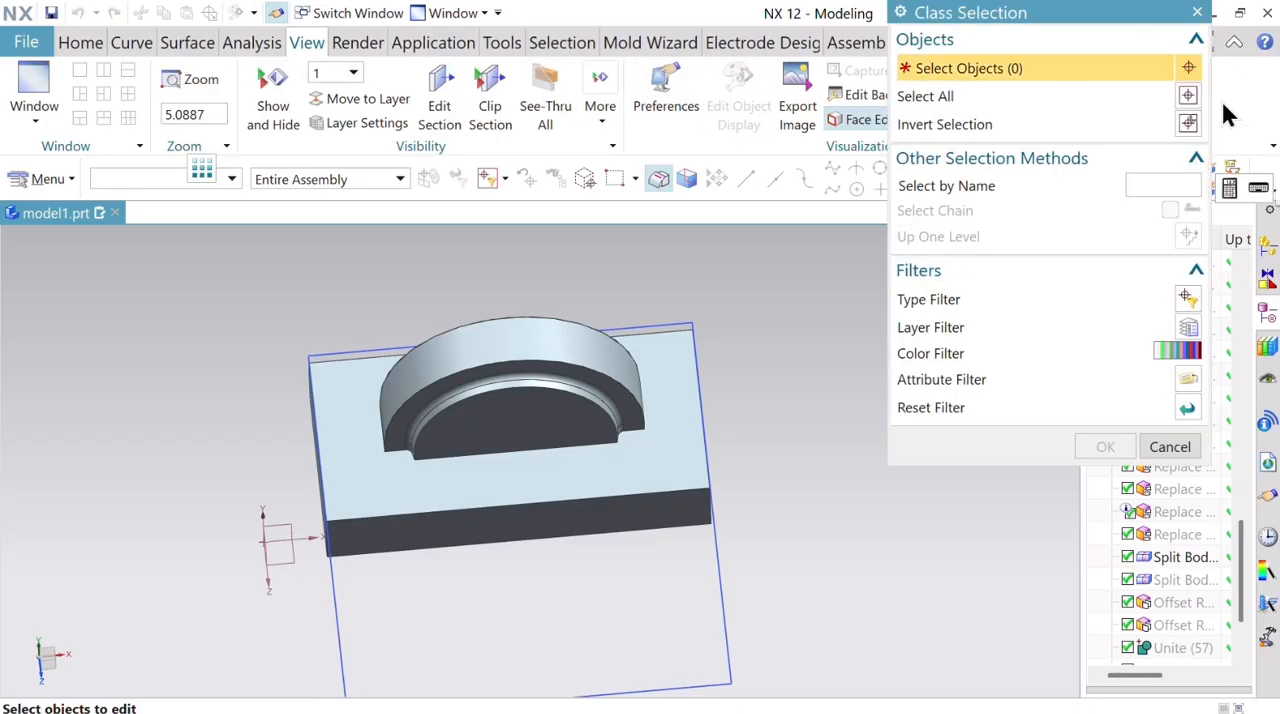
click(1188, 118)
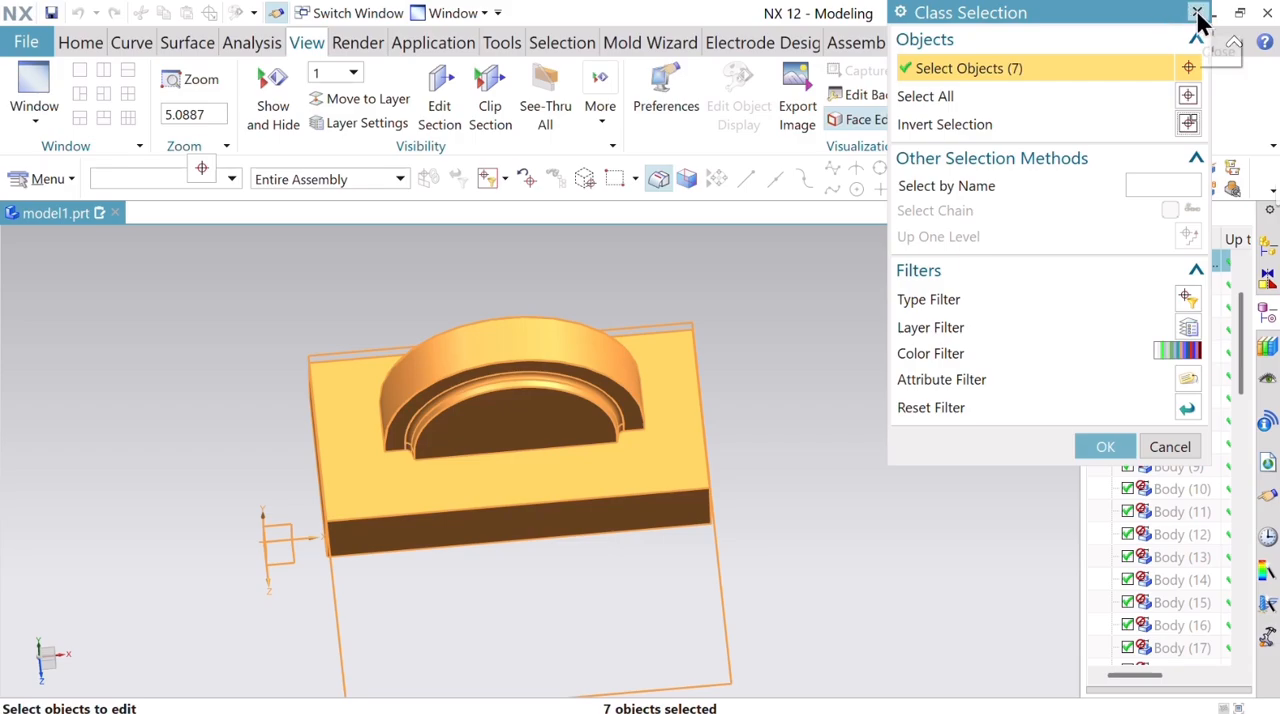
click(1176, 447)
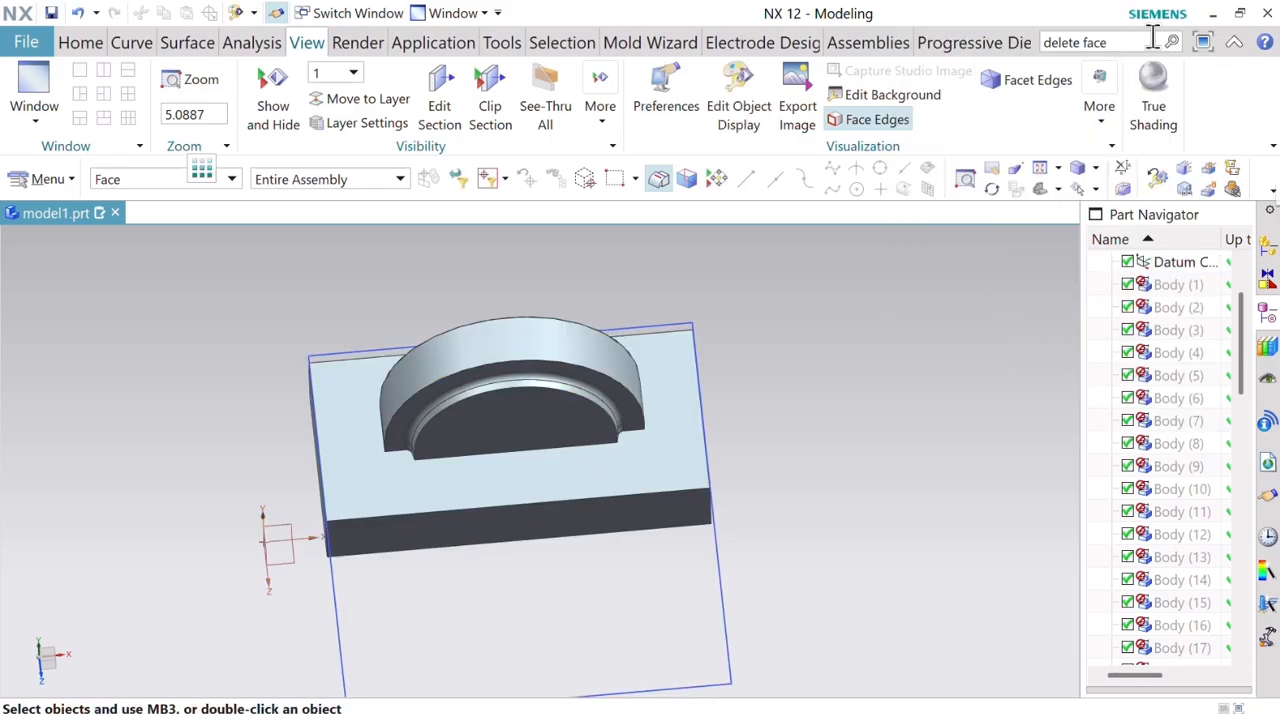
Change the display color of the united collar insert body to the brown-orange swatch in the Vibrant palette.
click(738, 105)
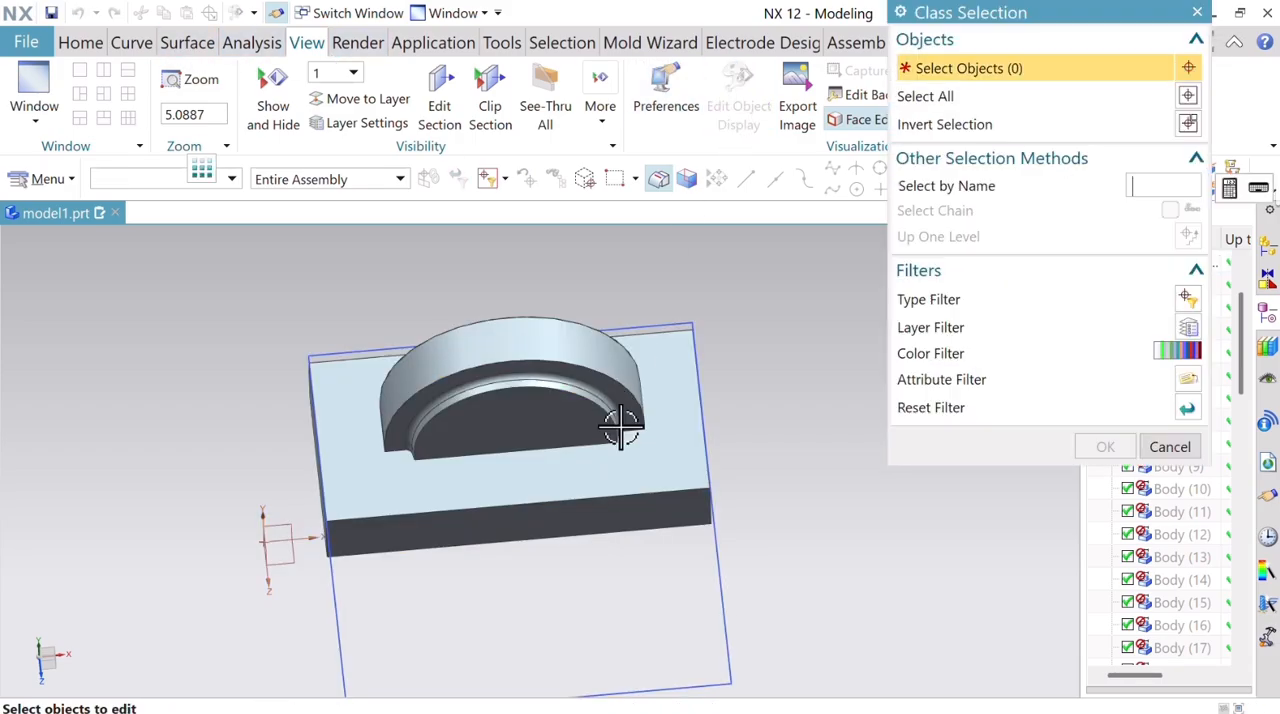
click(614, 423)
click(1104, 449)
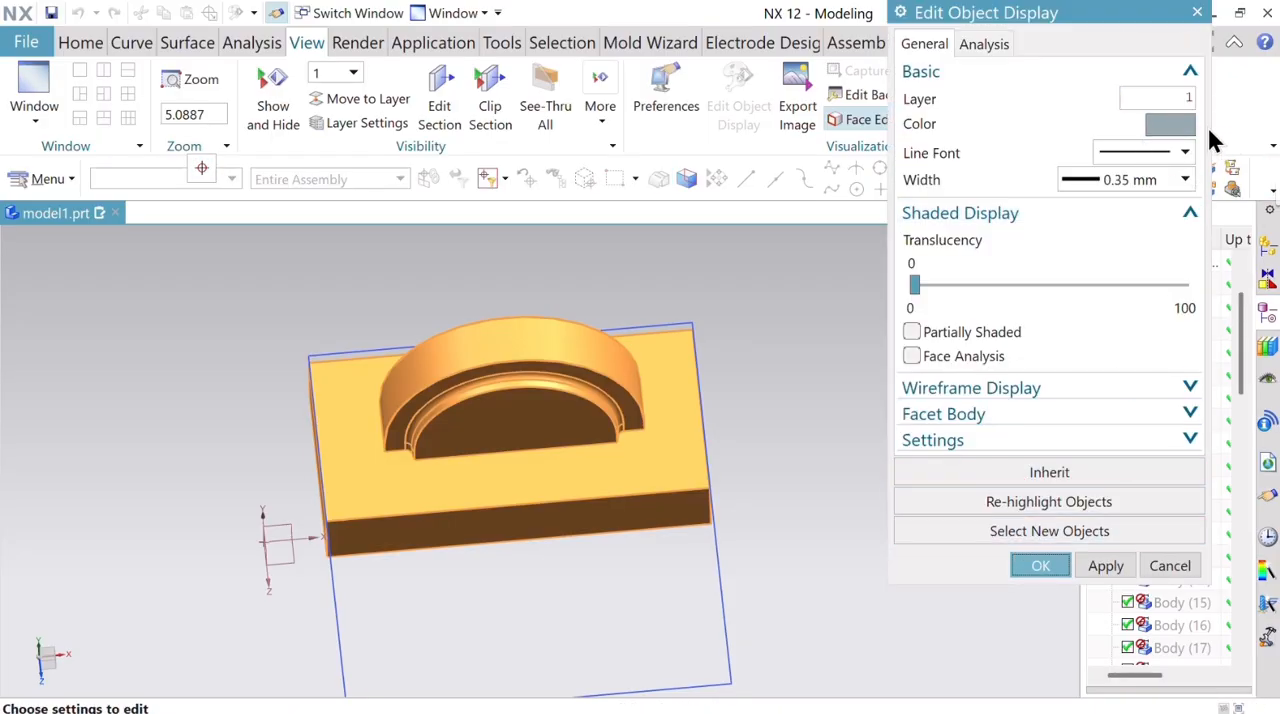
click(1172, 124)
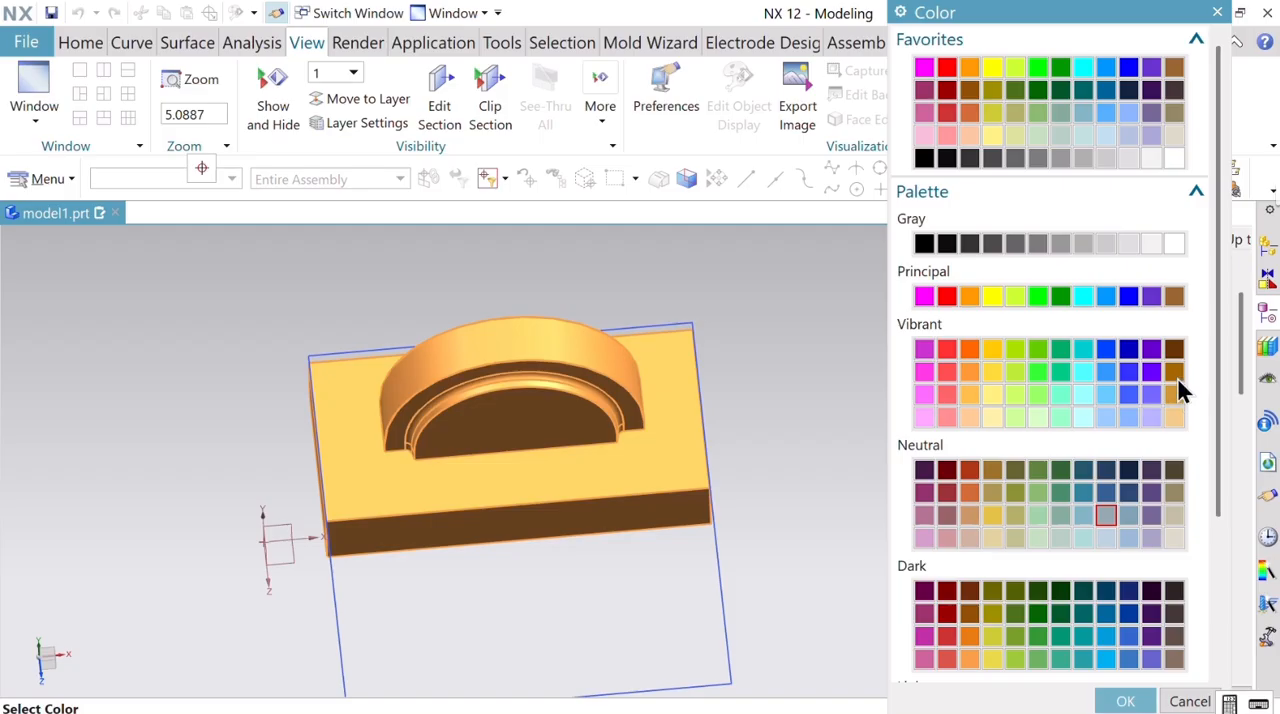
click(1174, 371)
click(1120, 702)
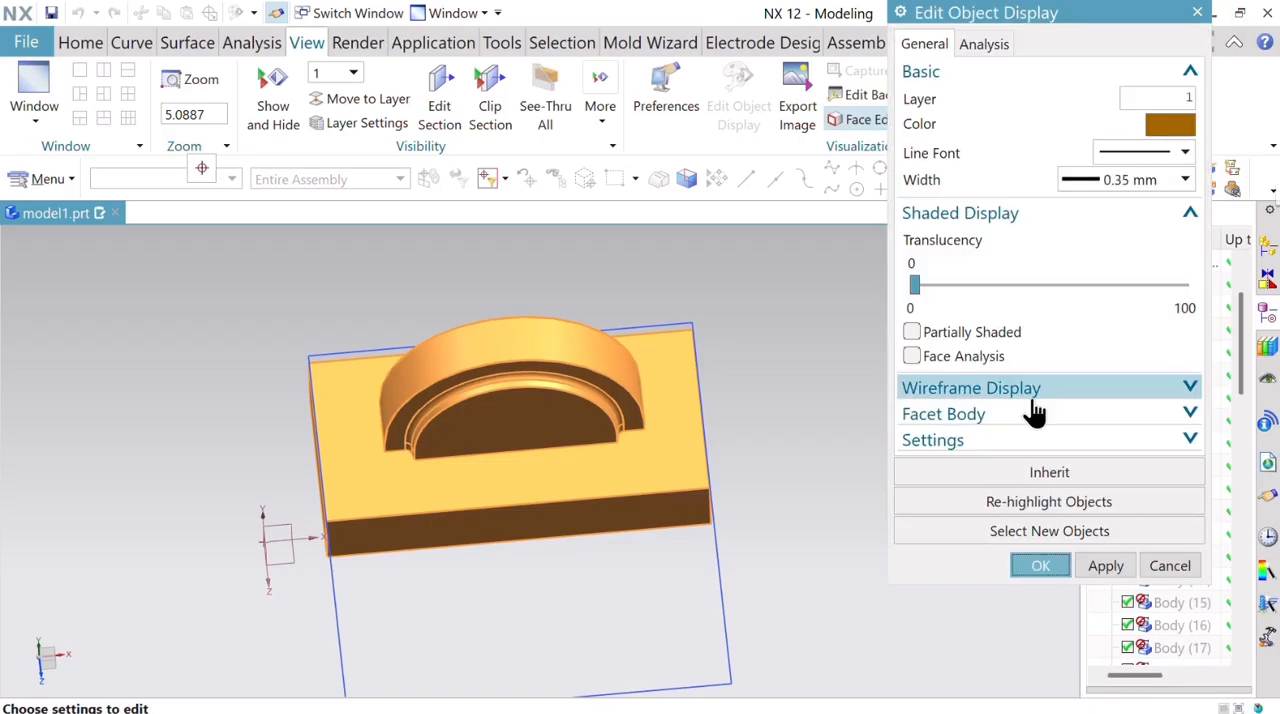
click(1041, 566)
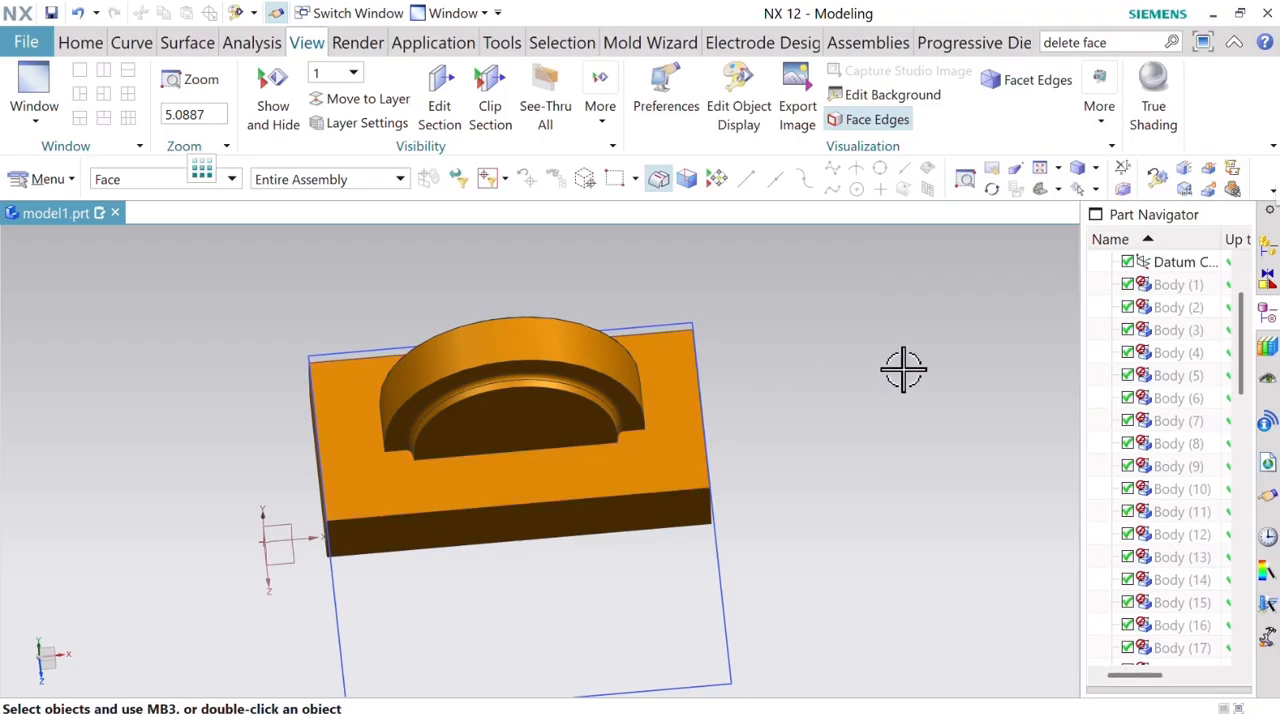
Show the hidden insert body from its greyed-out Split Body feature so both inserts can be viewed together.
scroll(905, 355, down, 5)
scroll(900, 297, up, 5)
middle_drag(900, 297, 823, 291)
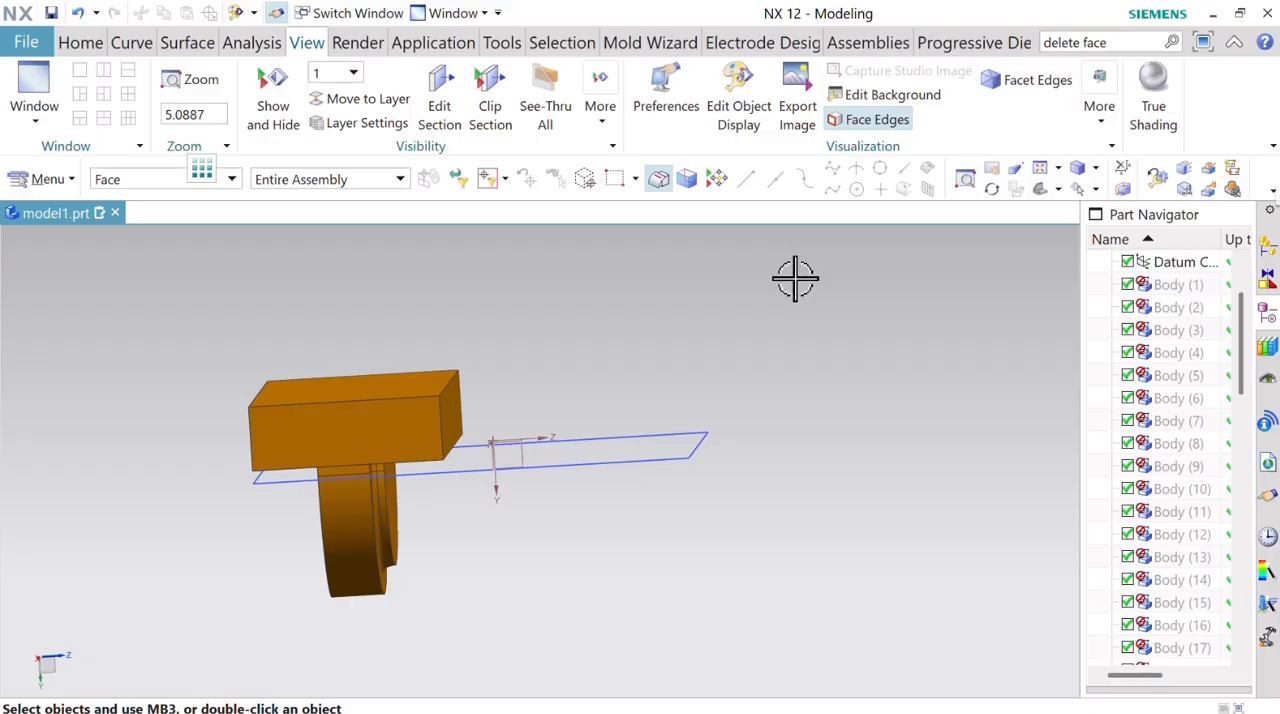
scroll(771, 289, down, 4)
scroll(848, 407, up, 2)
middle_drag(848, 407, 789, 427)
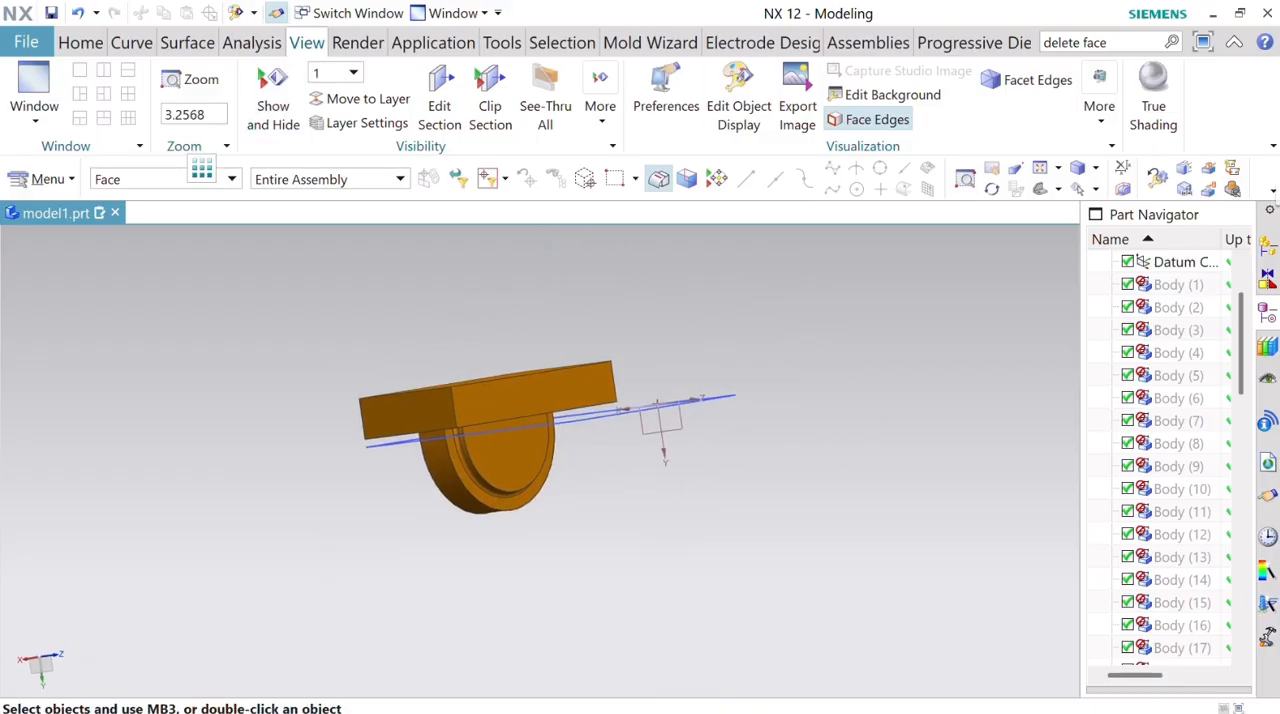
drag(1247, 377, 1244, 637)
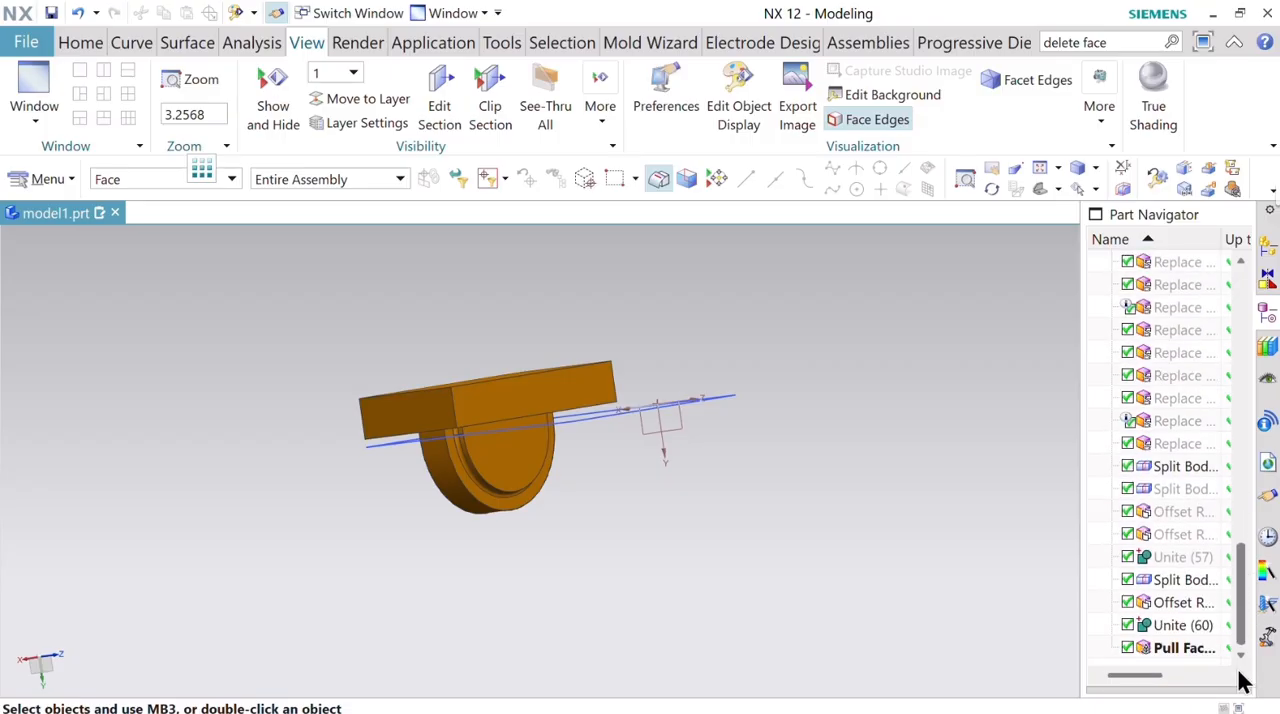
right_click(1175, 489)
click(1171, 18)
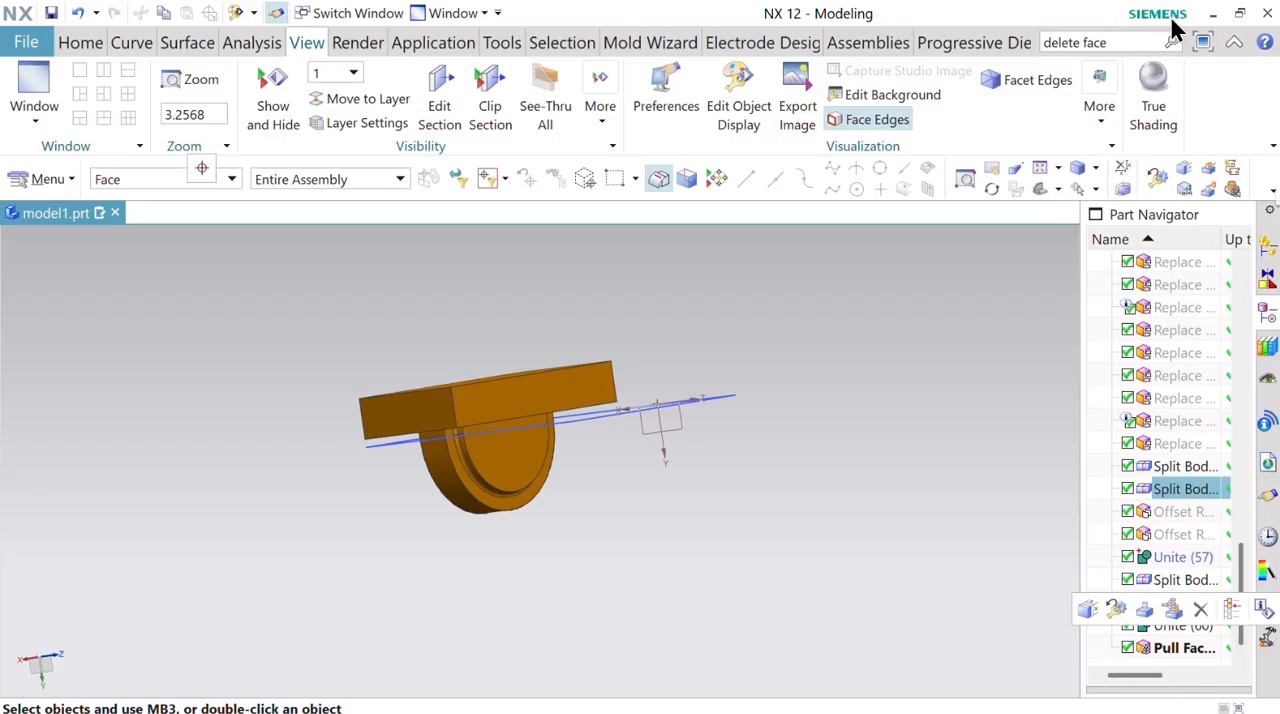
middle_drag(740, 483, 645, 320)
scroll(533, 425, up, 7)
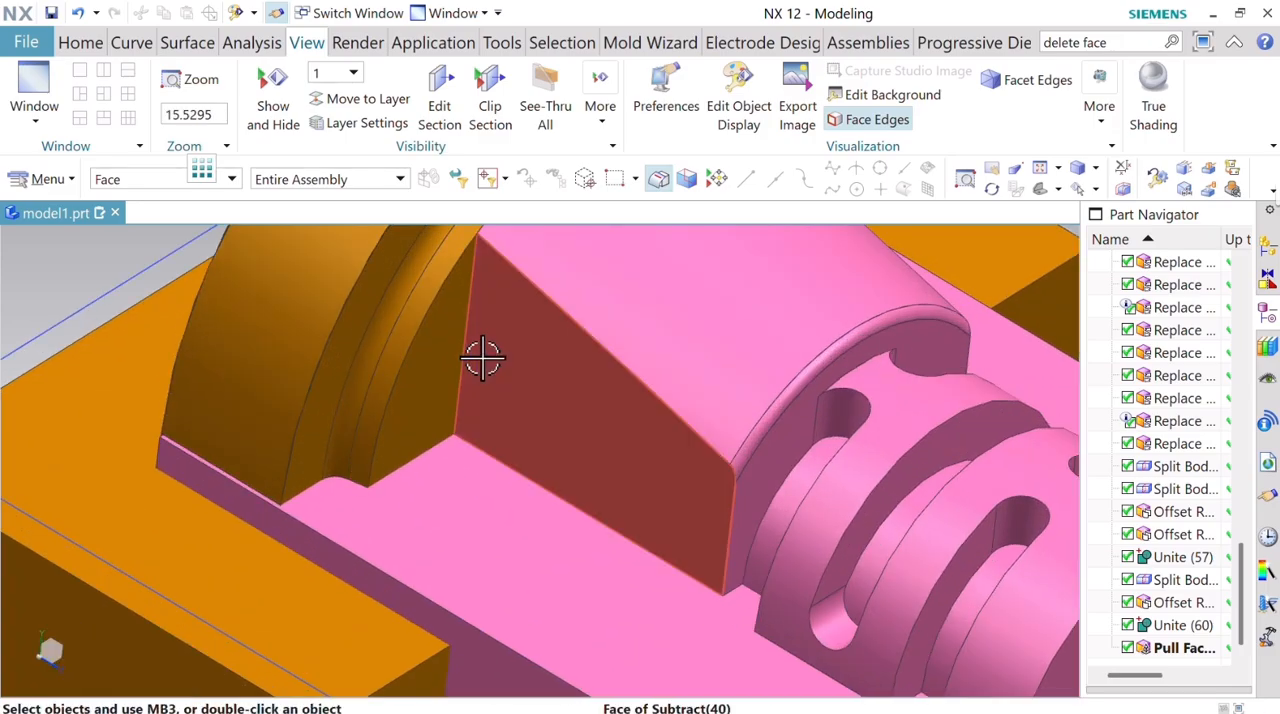
scroll(461, 356, down, 6)
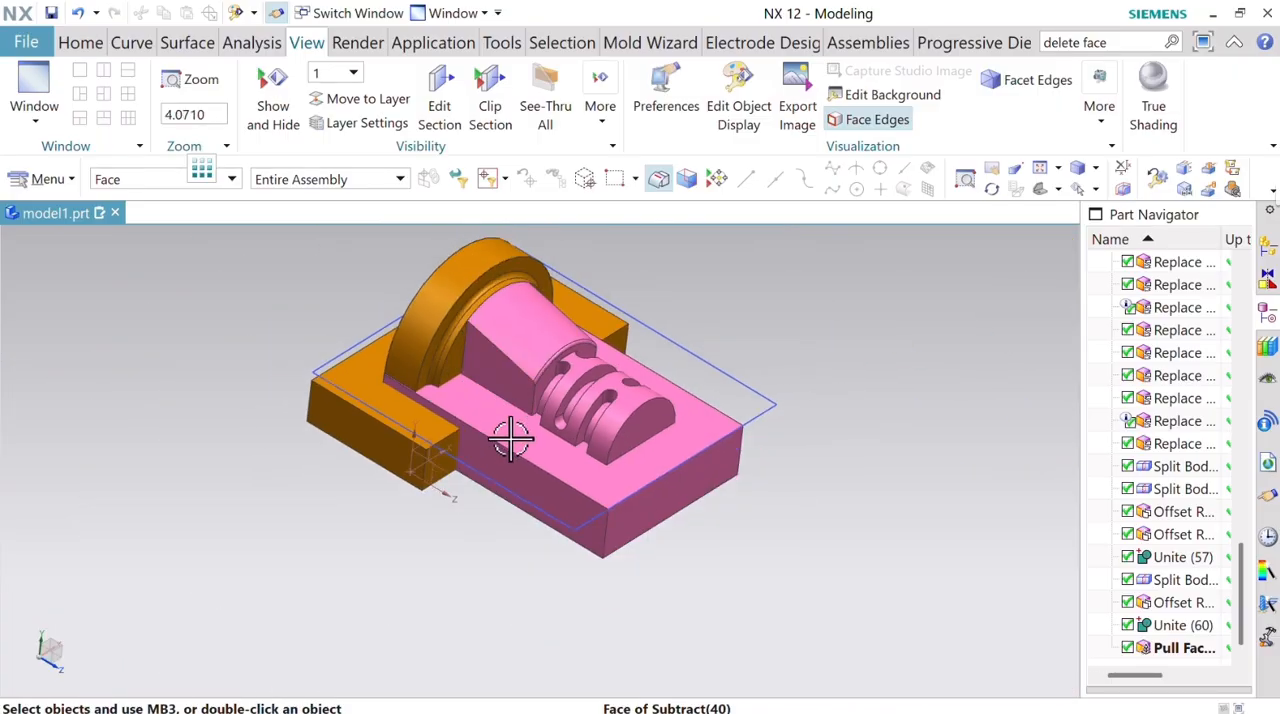
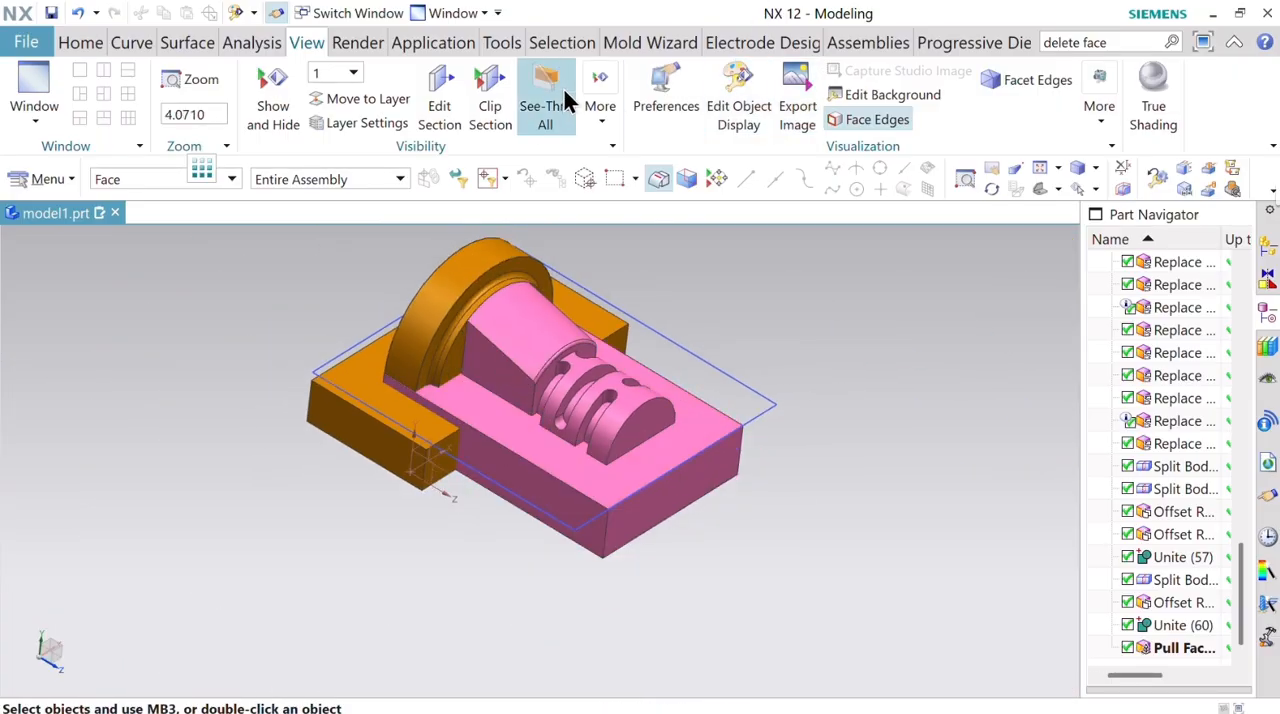
Lower the pink insert block's flat face 1 mm around the core shape with Pull Face.
click(78, 45)
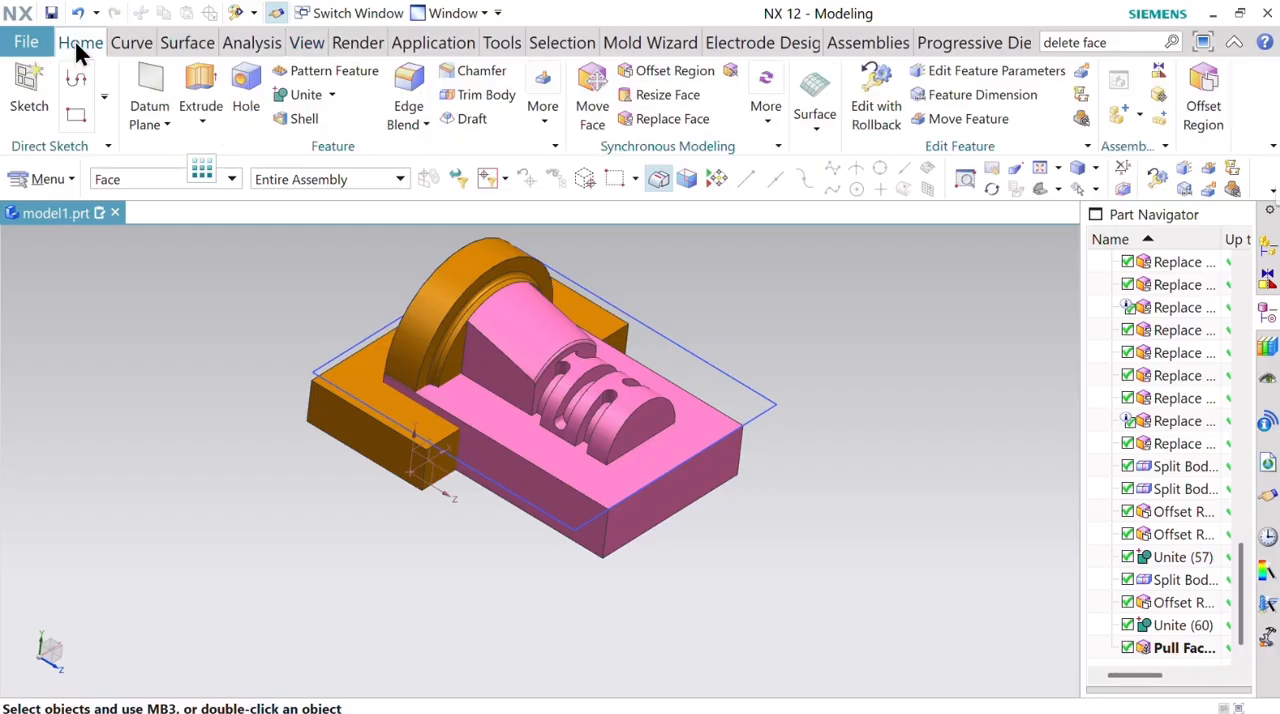
click(762, 128)
click(800, 205)
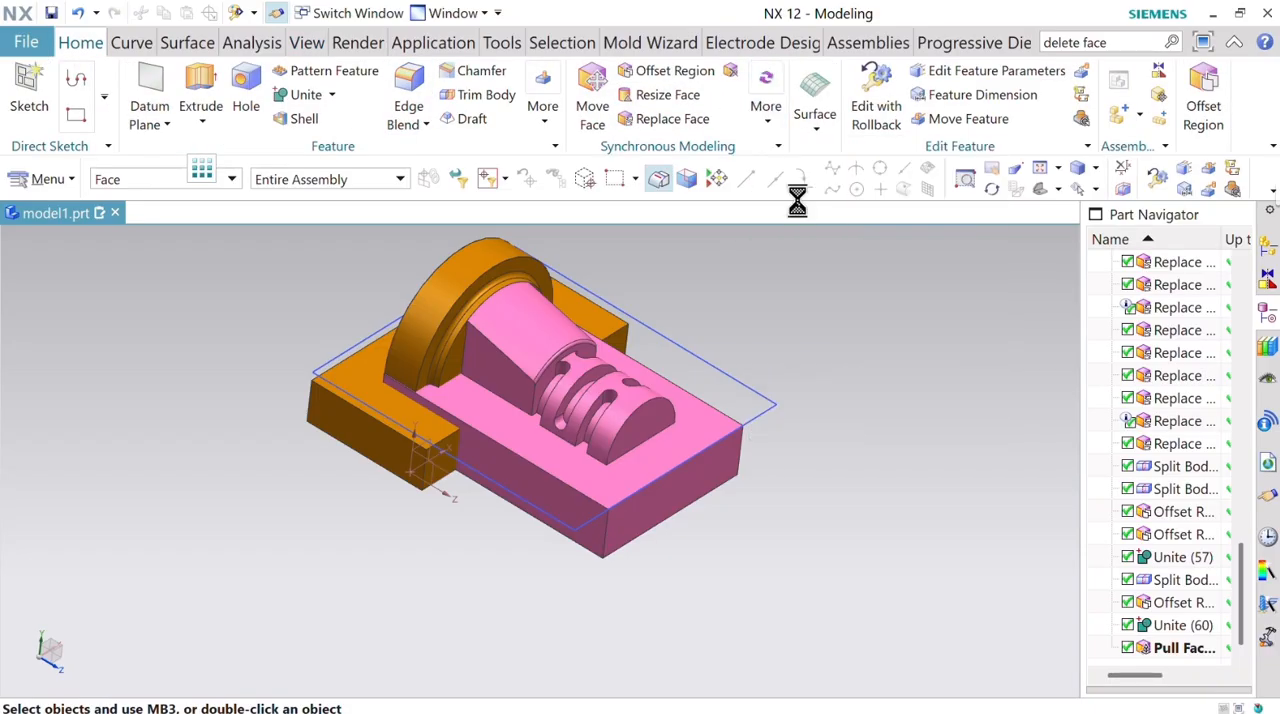
click(603, 472)
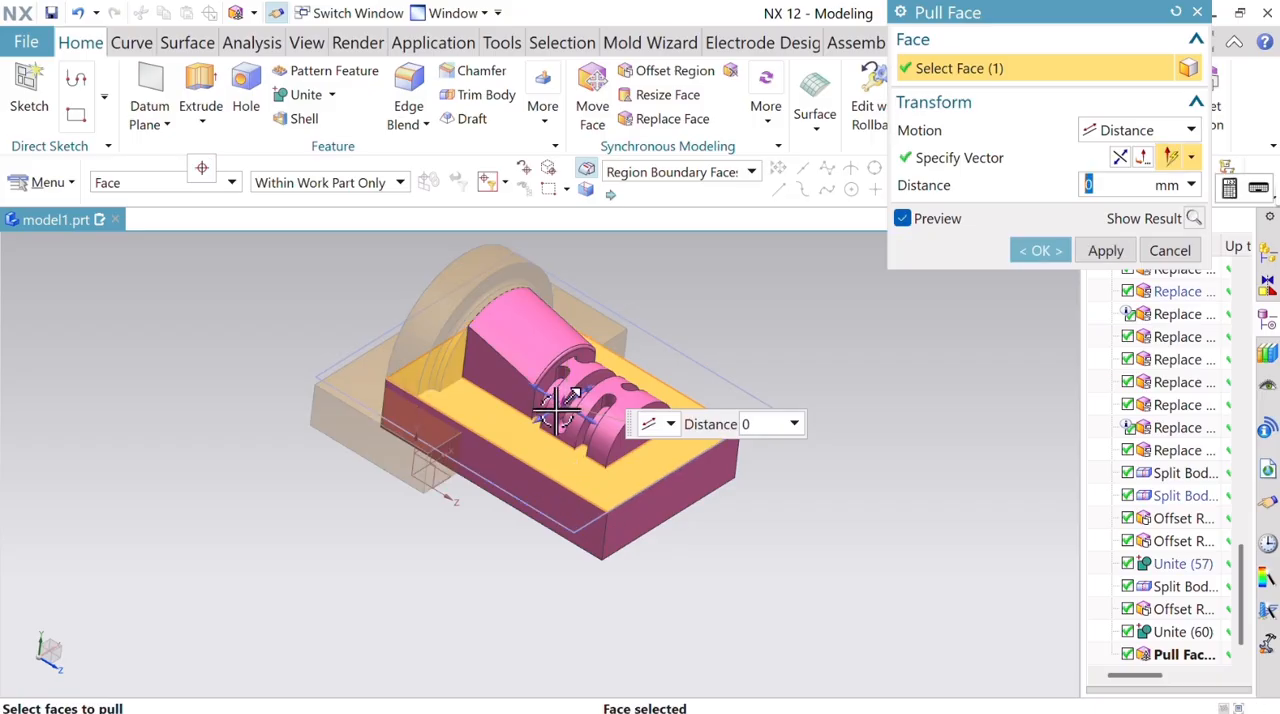
mouse_move(561, 402)
mouse_down()
mouse_move(561, 418)
mouse_move(559, 407)
mouse_up()
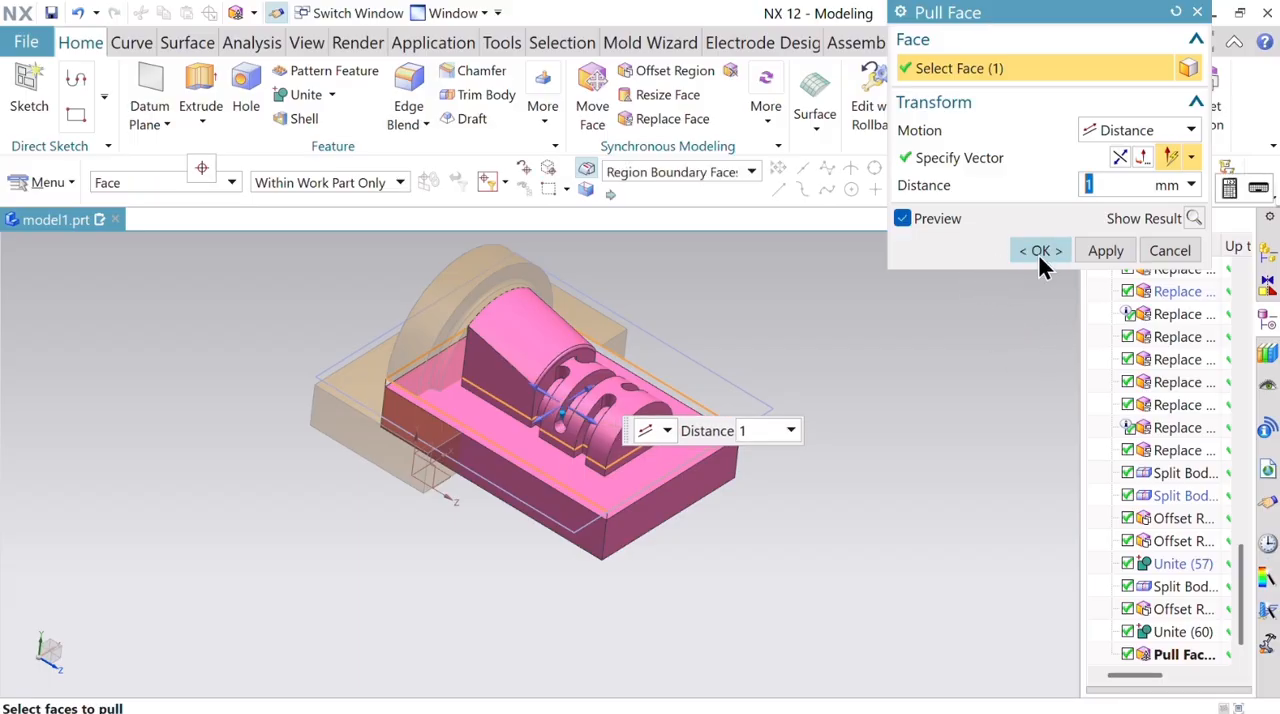
click(1037, 251)
Offset the nine recessed groove-floor faces at the pink core's grooved end by 0.5 mm in the reversed direction with Offset Region.
middle_drag(908, 458, 930, 496)
scroll(572, 407, up, 5)
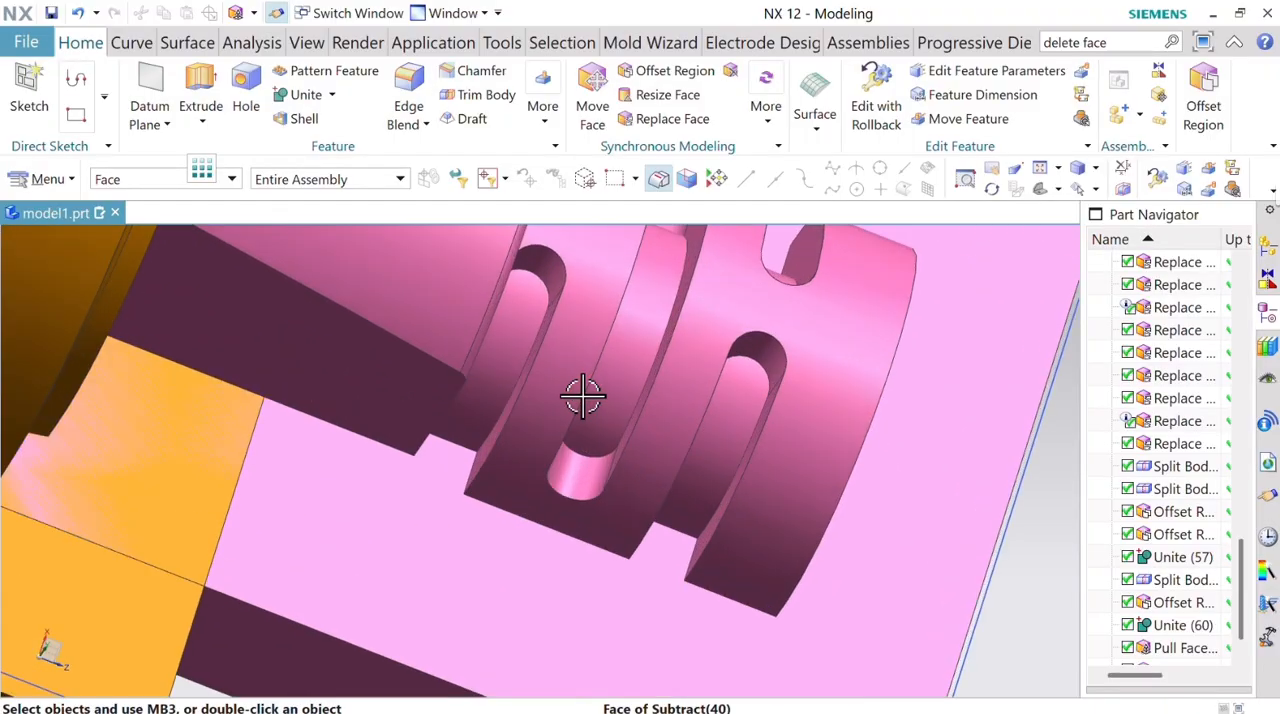
scroll(636, 341, down, 5)
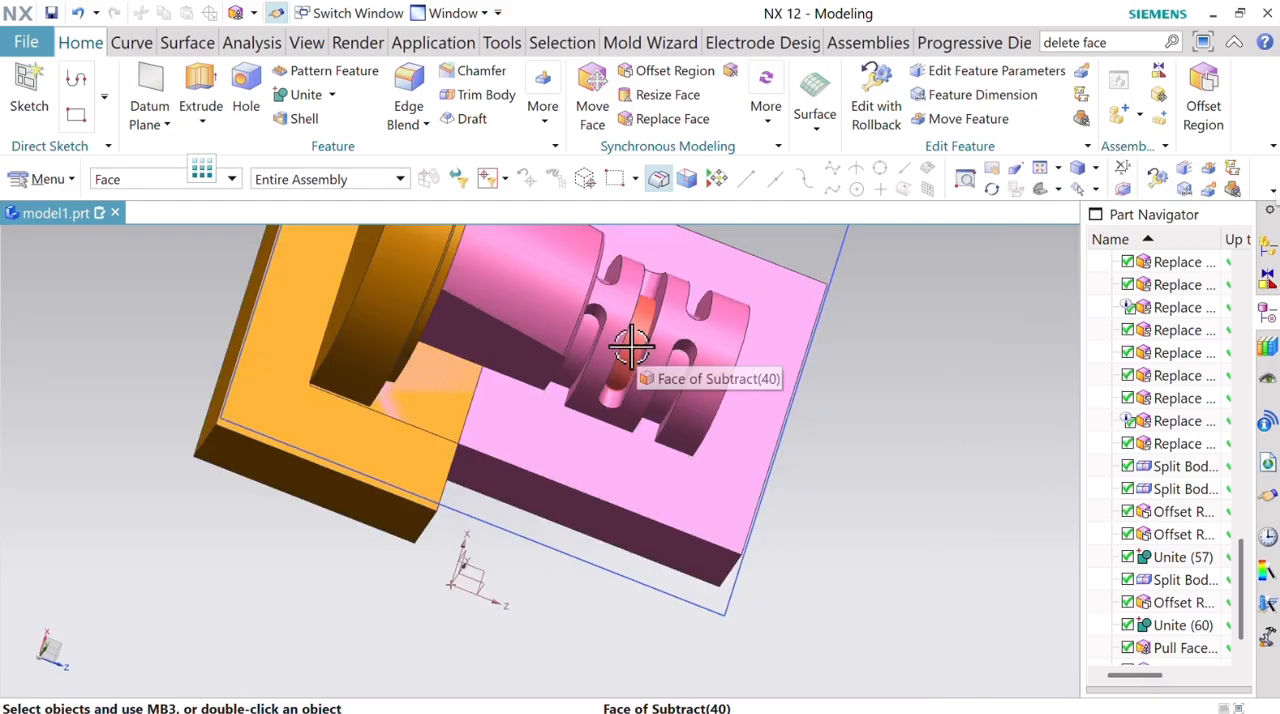
middle_drag(626, 346, 641, 395)
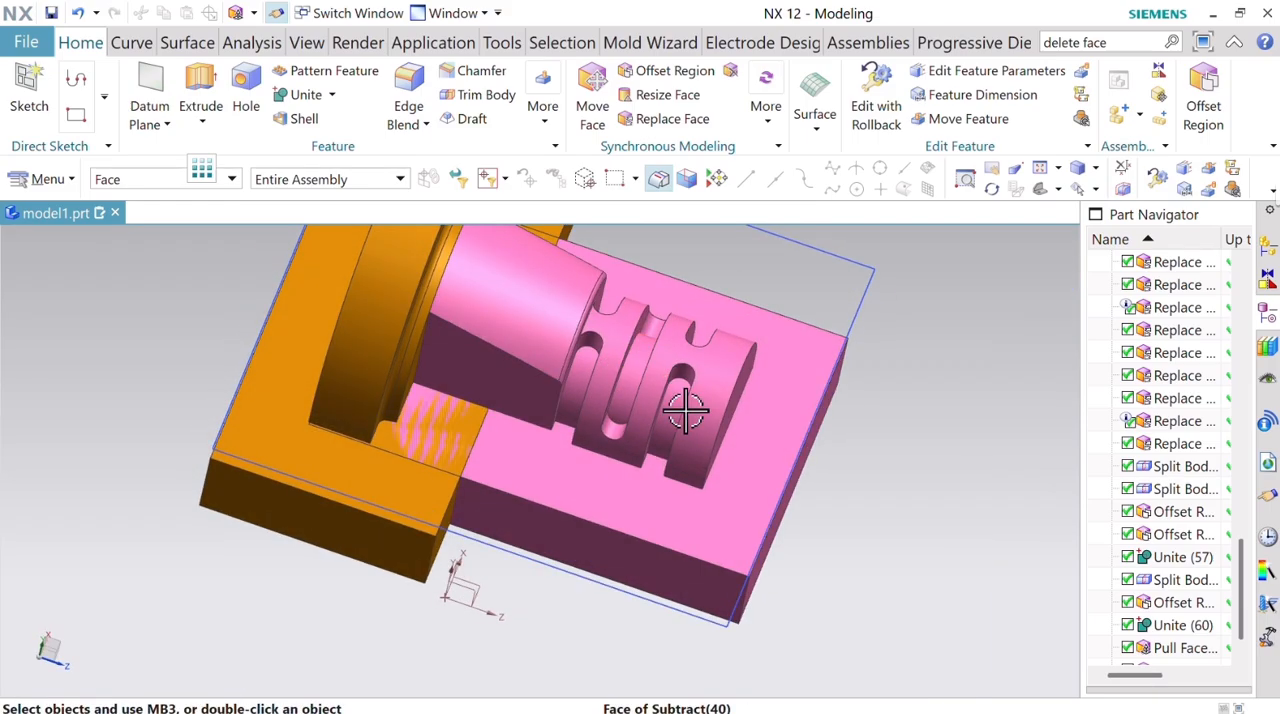
click(1212, 105)
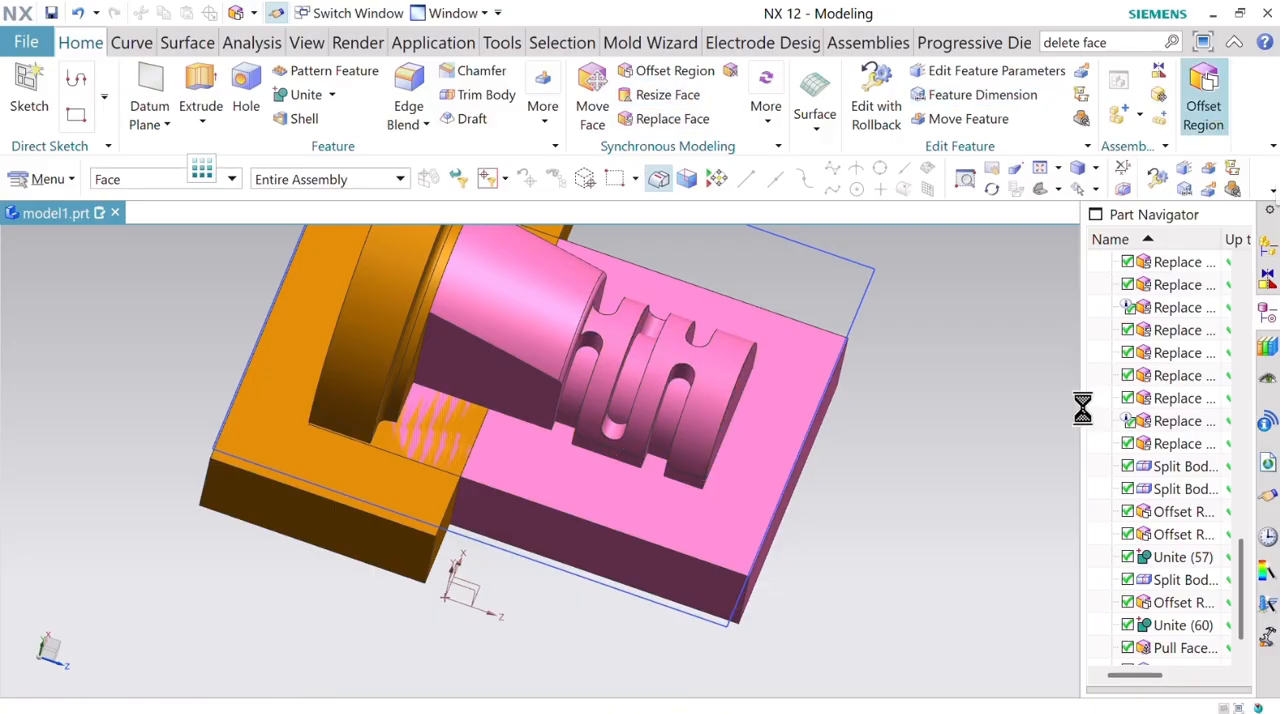
click(671, 408)
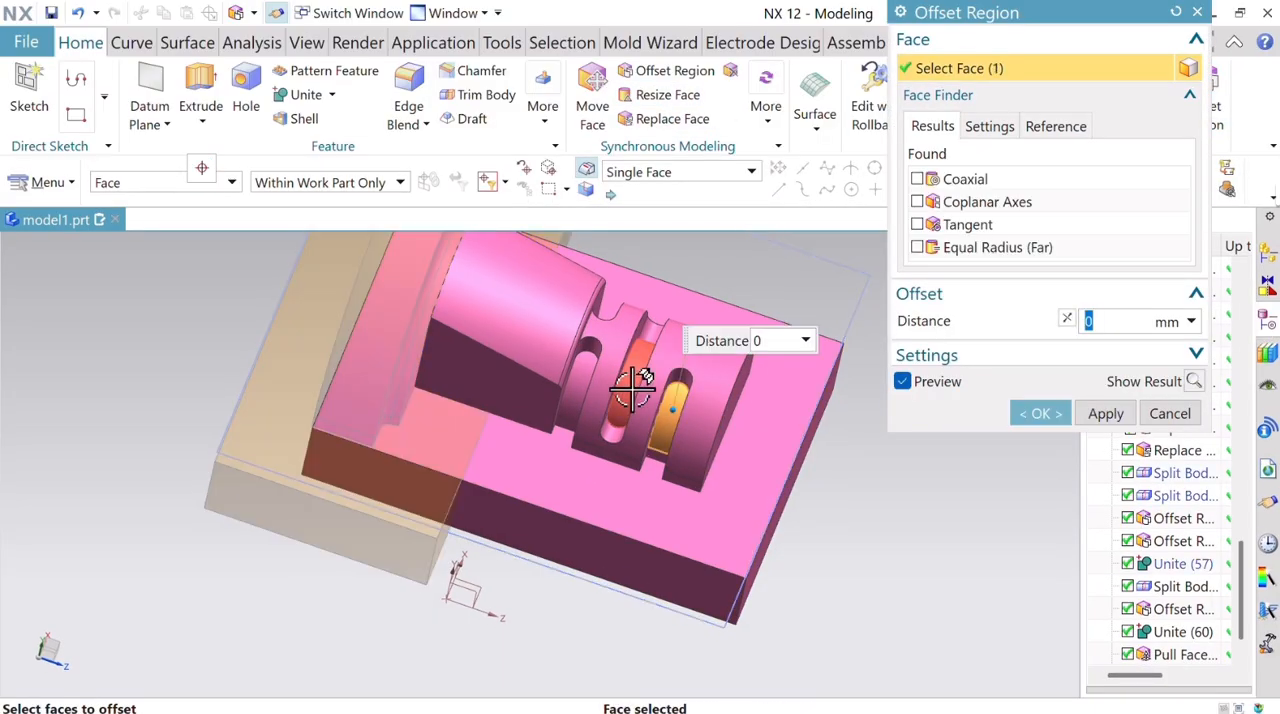
click(585, 388)
click(578, 383)
middle_drag(895, 505, 623, 423)
scroll(610, 430, up, 4)
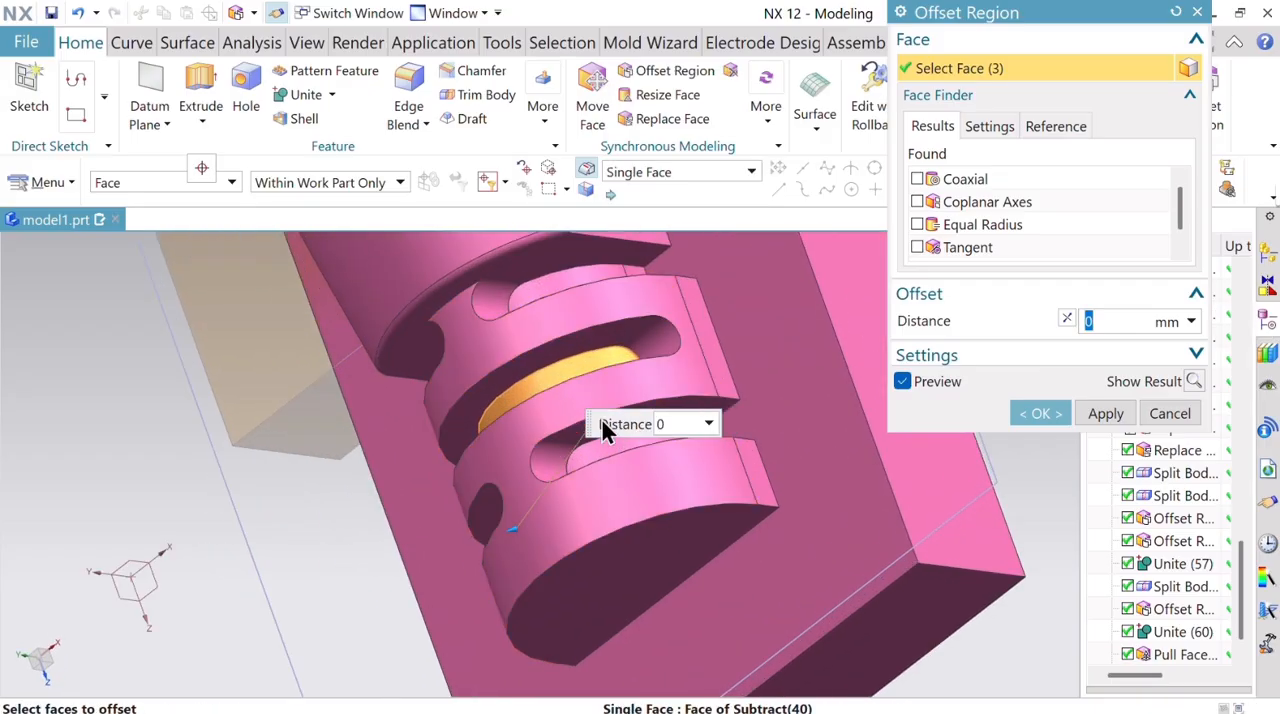
click(645, 437)
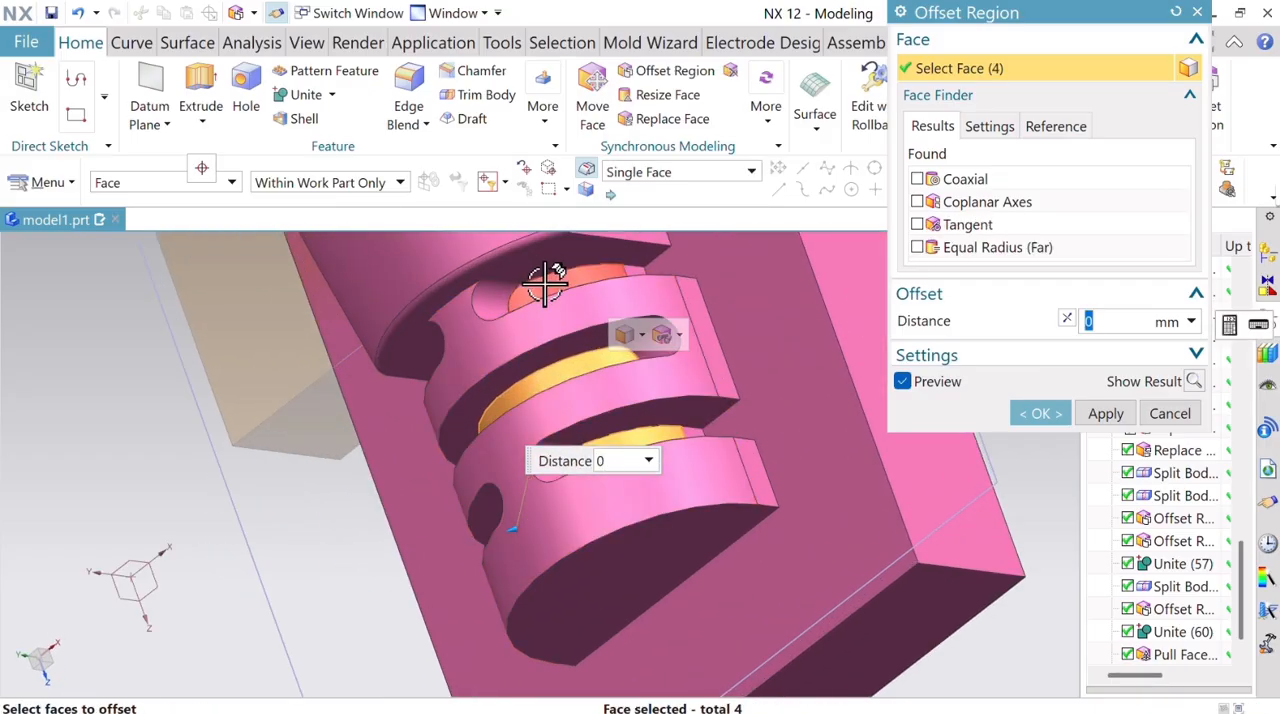
click(634, 277)
click(655, 320)
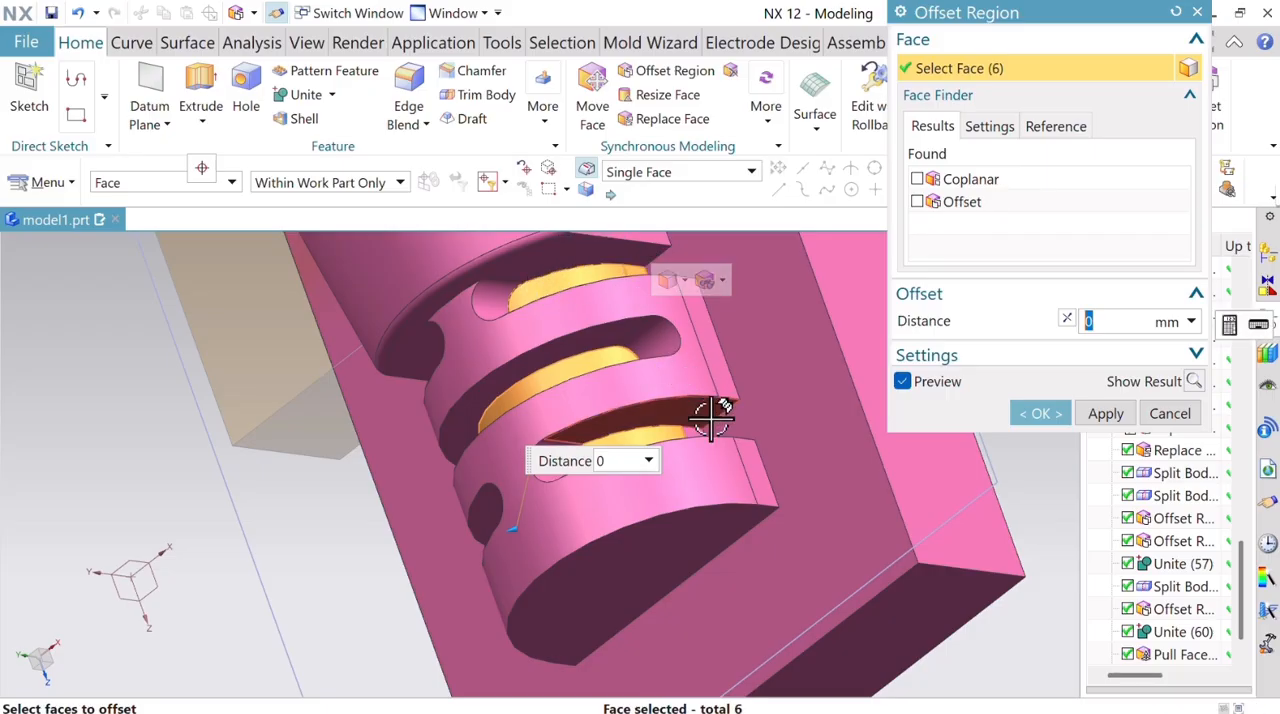
click(741, 484)
middle_drag(849, 574, 900, 532)
click(530, 535)
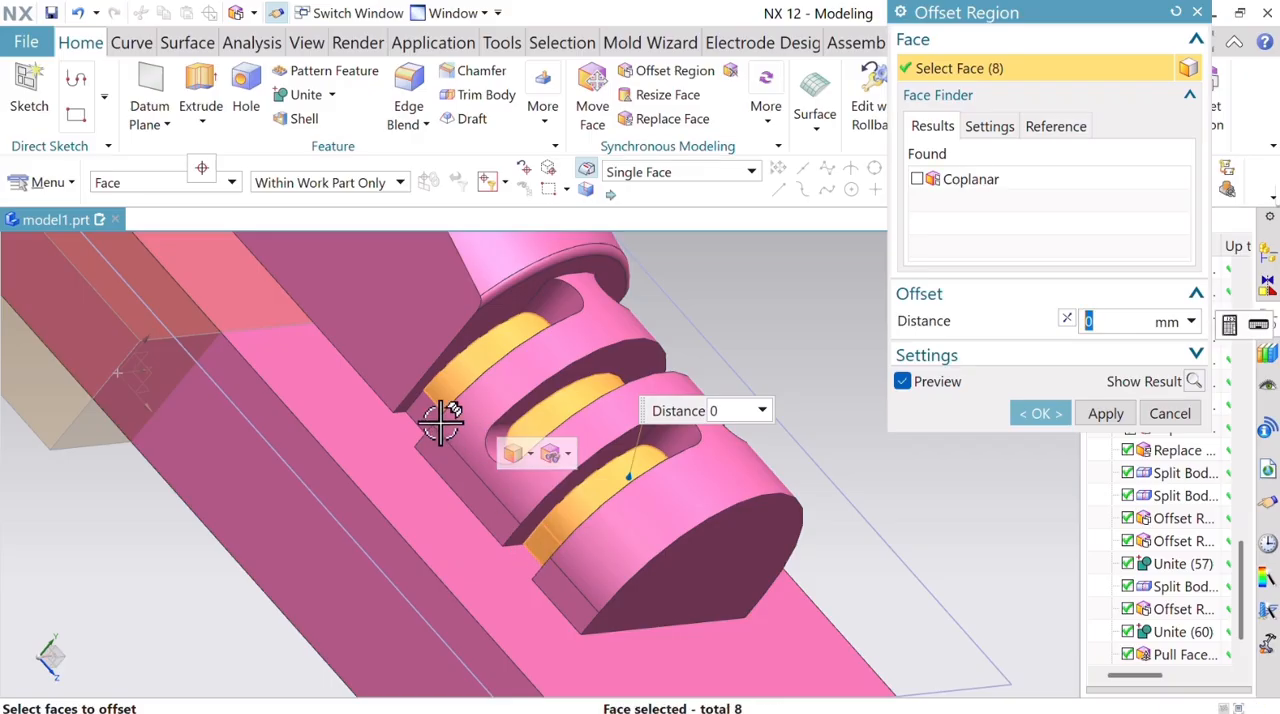
click(420, 414)
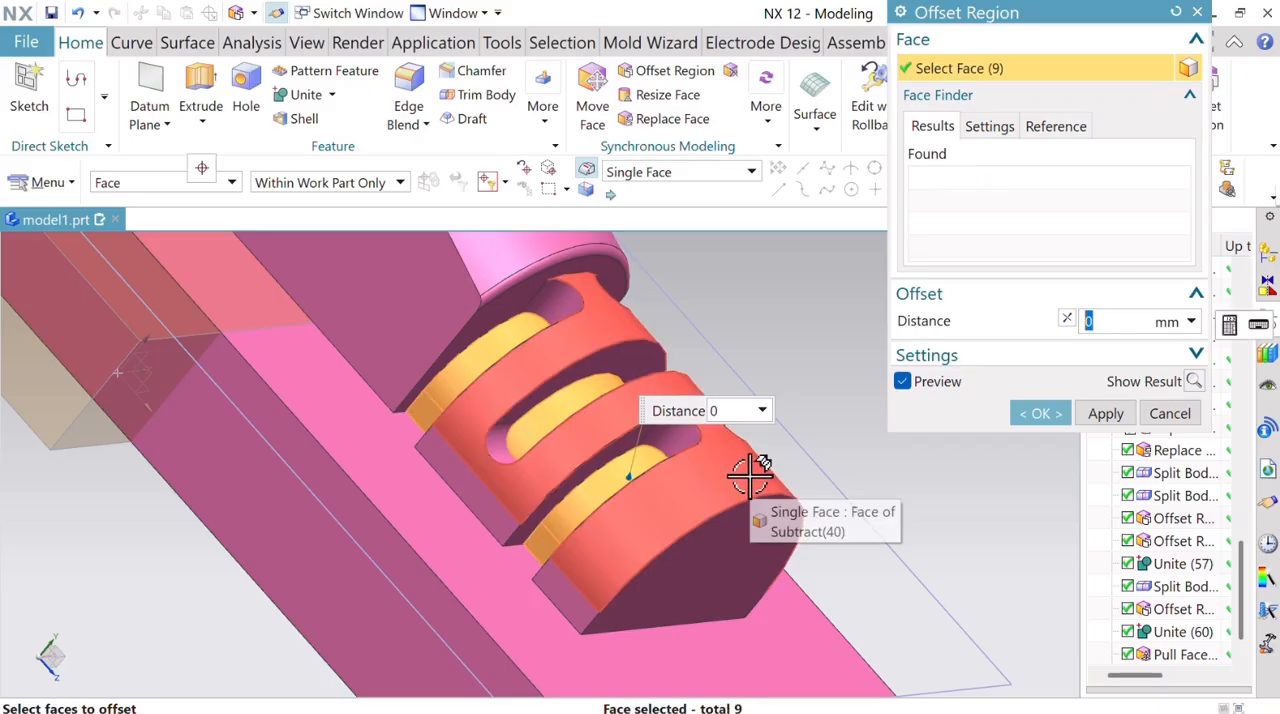
text(0.5)
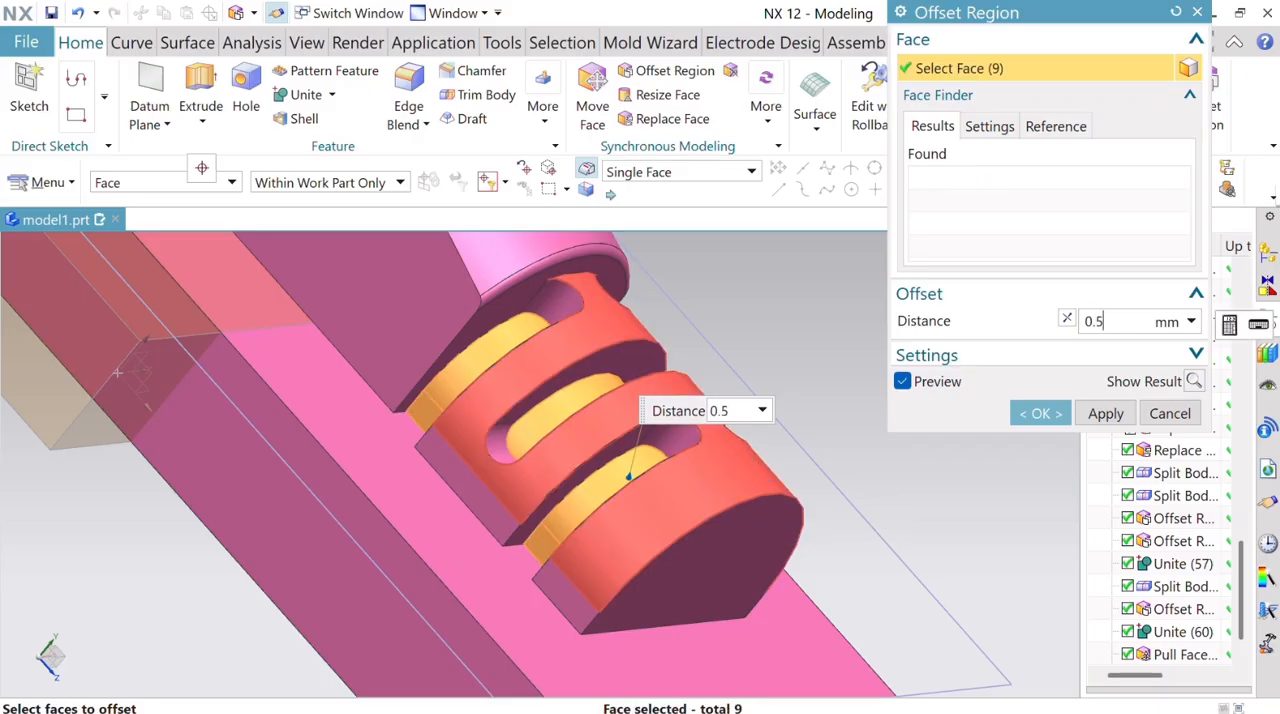
key(Return)
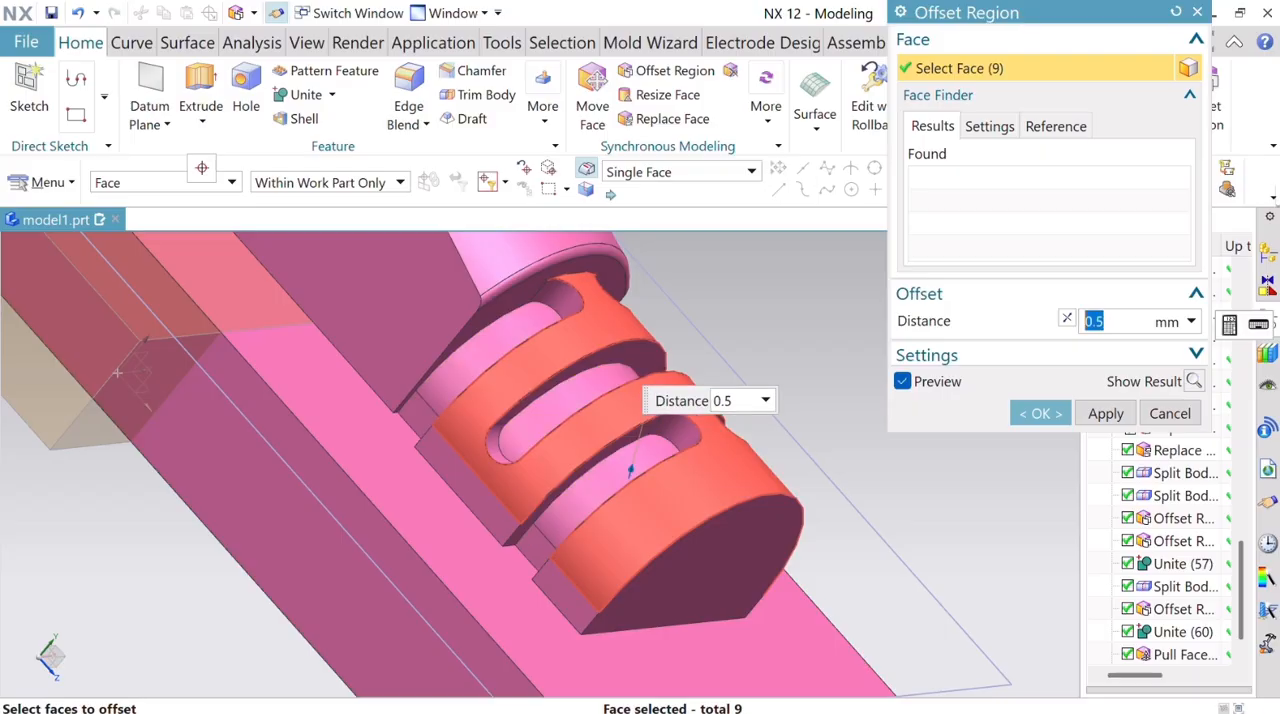
click(1063, 318)
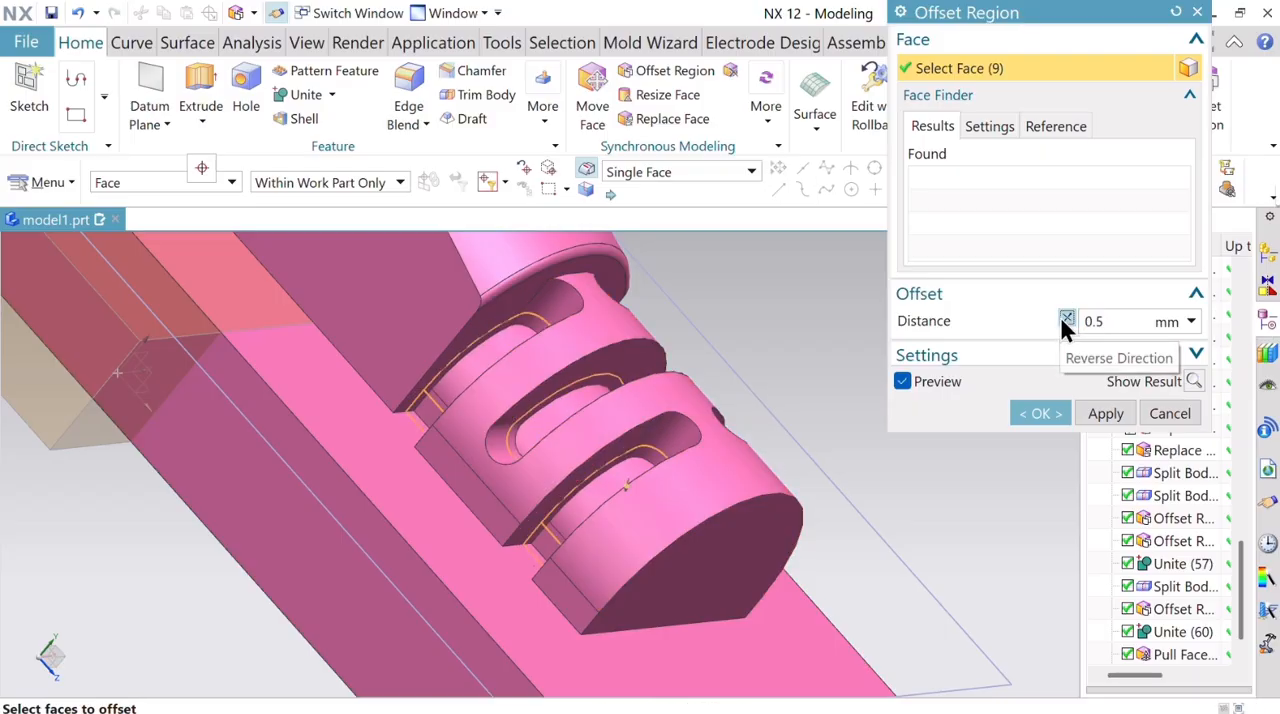
click(1038, 413)
Place On Face text on the pink block's underside along its long edge, reversing the curve direction so the text lies on the face.
scroll(751, 357, down, 3)
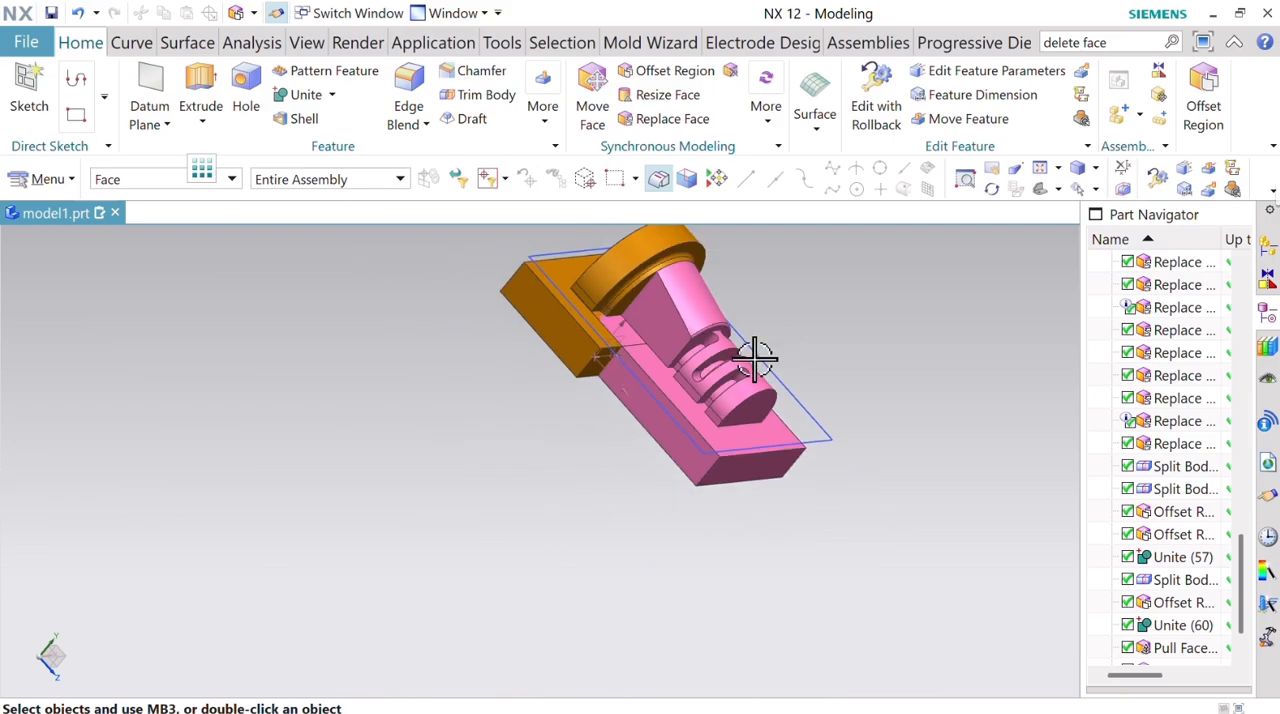
scroll(751, 357, up, 3)
middle_drag(880, 360, 876, 460)
scroll(876, 460, down, 3)
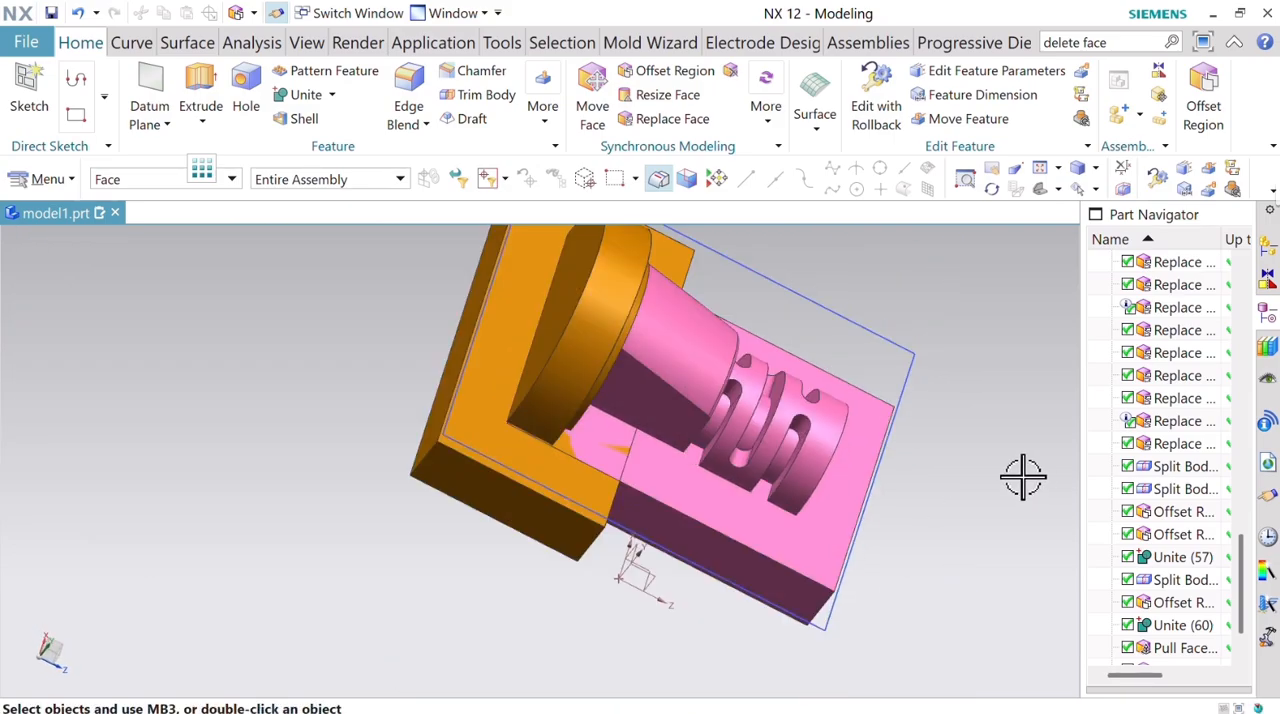
middle_drag(1023, 477, 866, 532)
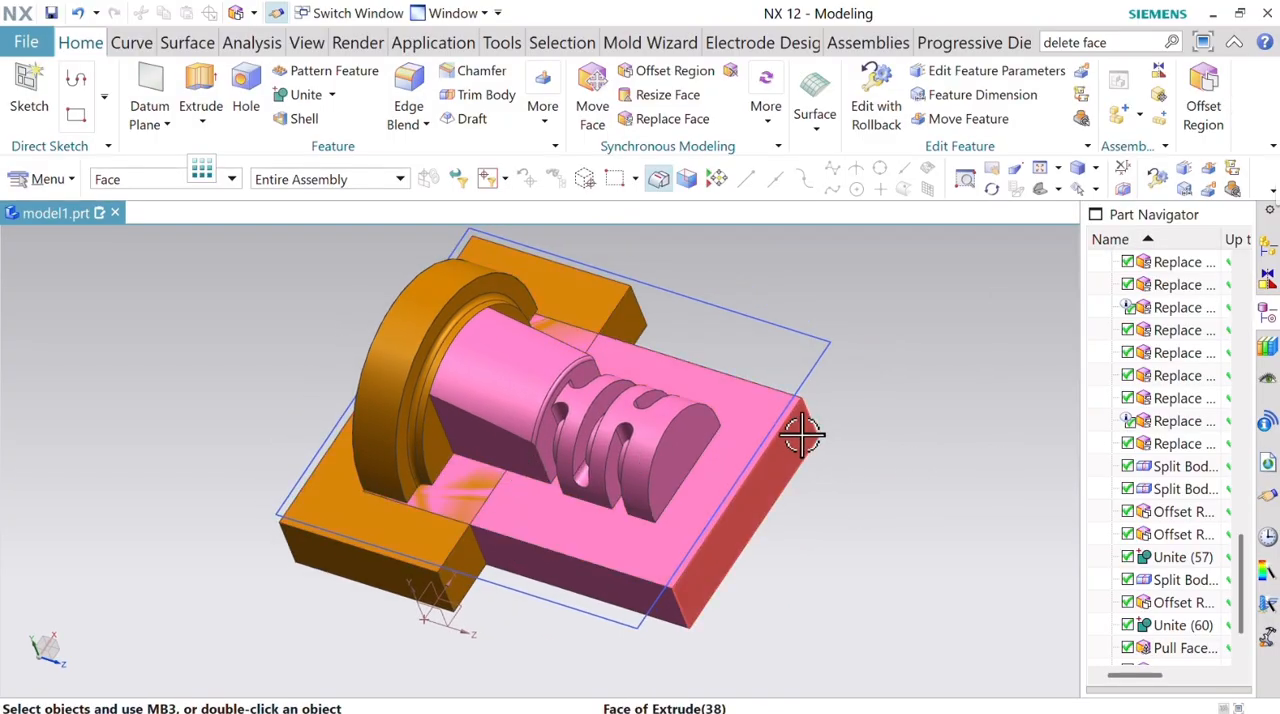
middle_drag(886, 460, 893, 552)
click(155, 45)
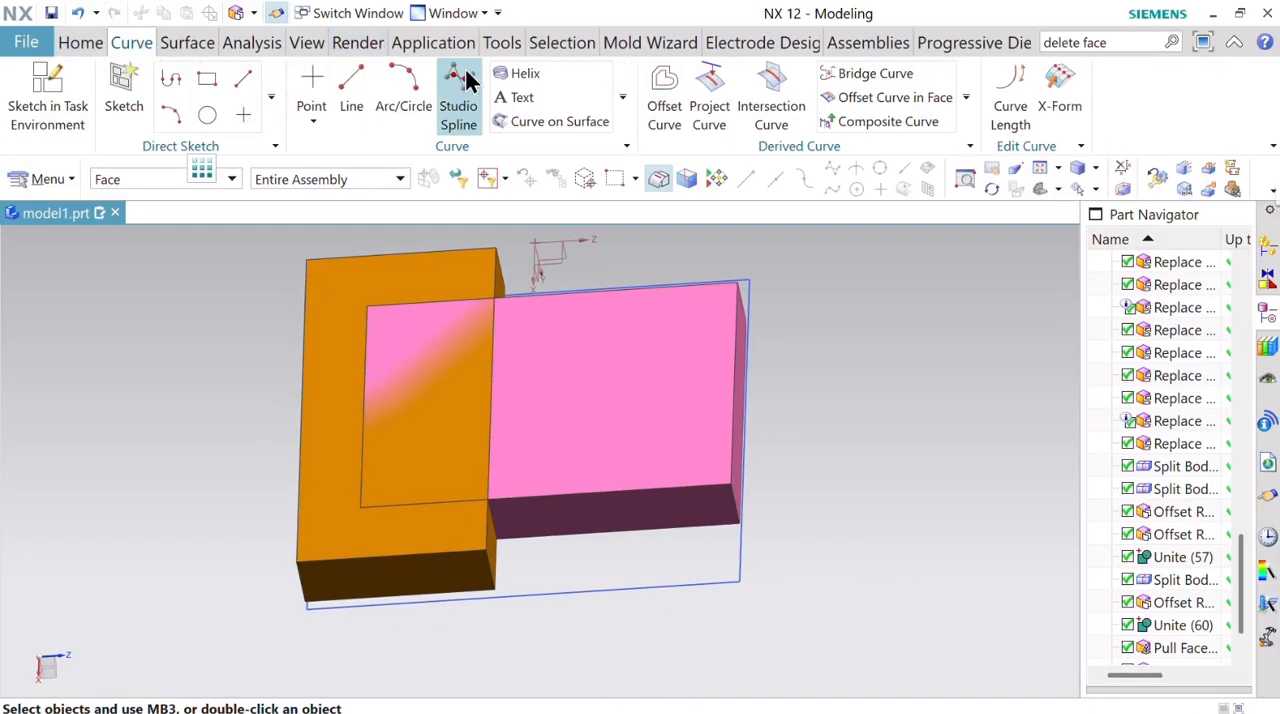
click(622, 364)
click(1028, 195)
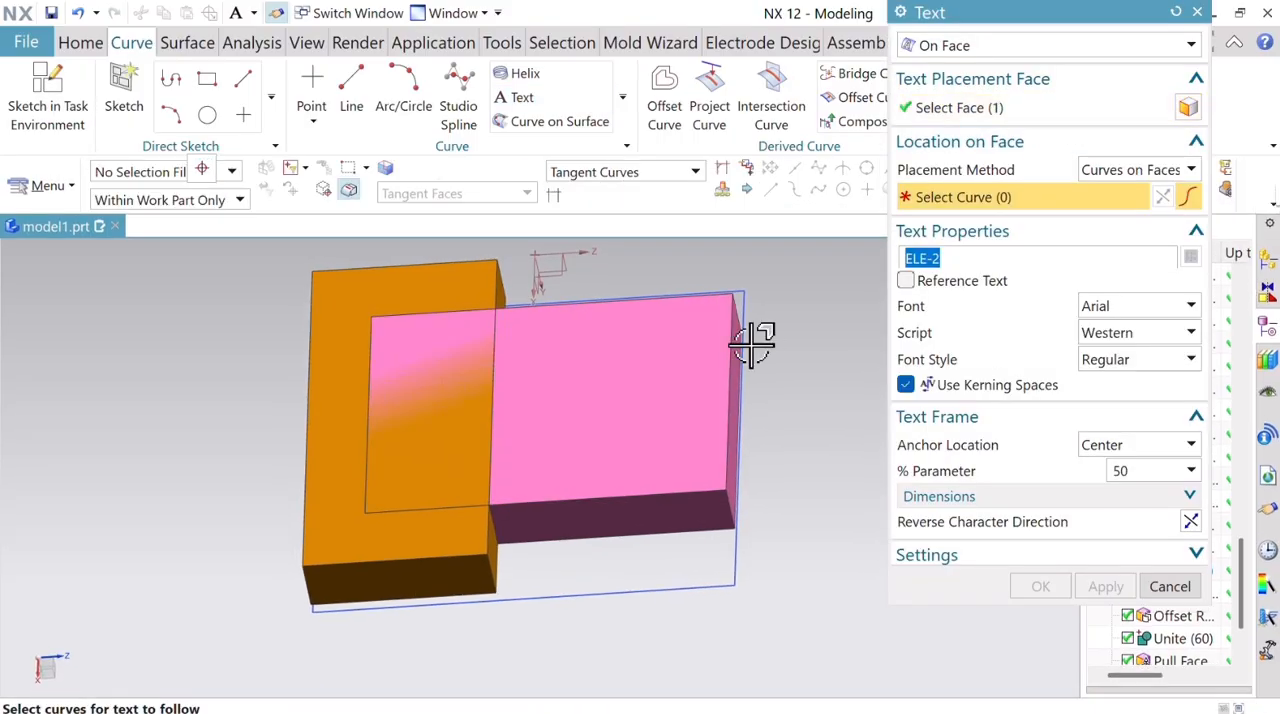
click(641, 298)
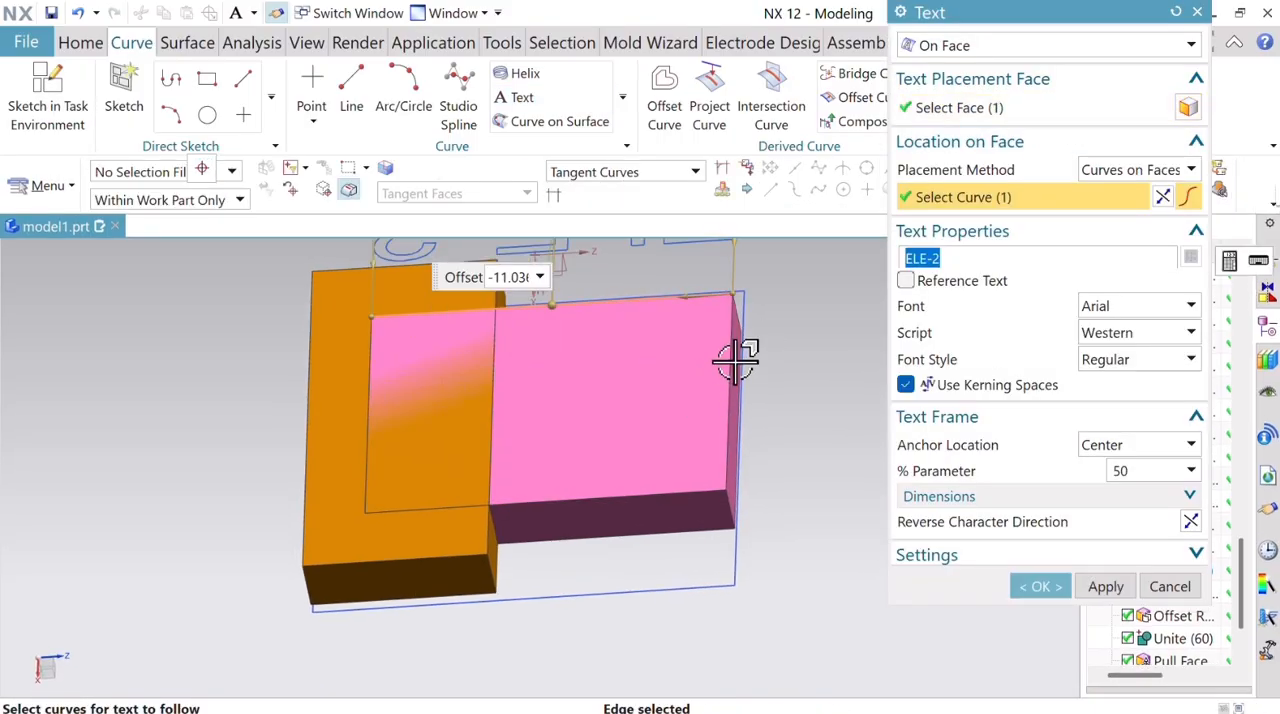
scroll(743, 414, down, 3)
scroll(709, 382, up, 2)
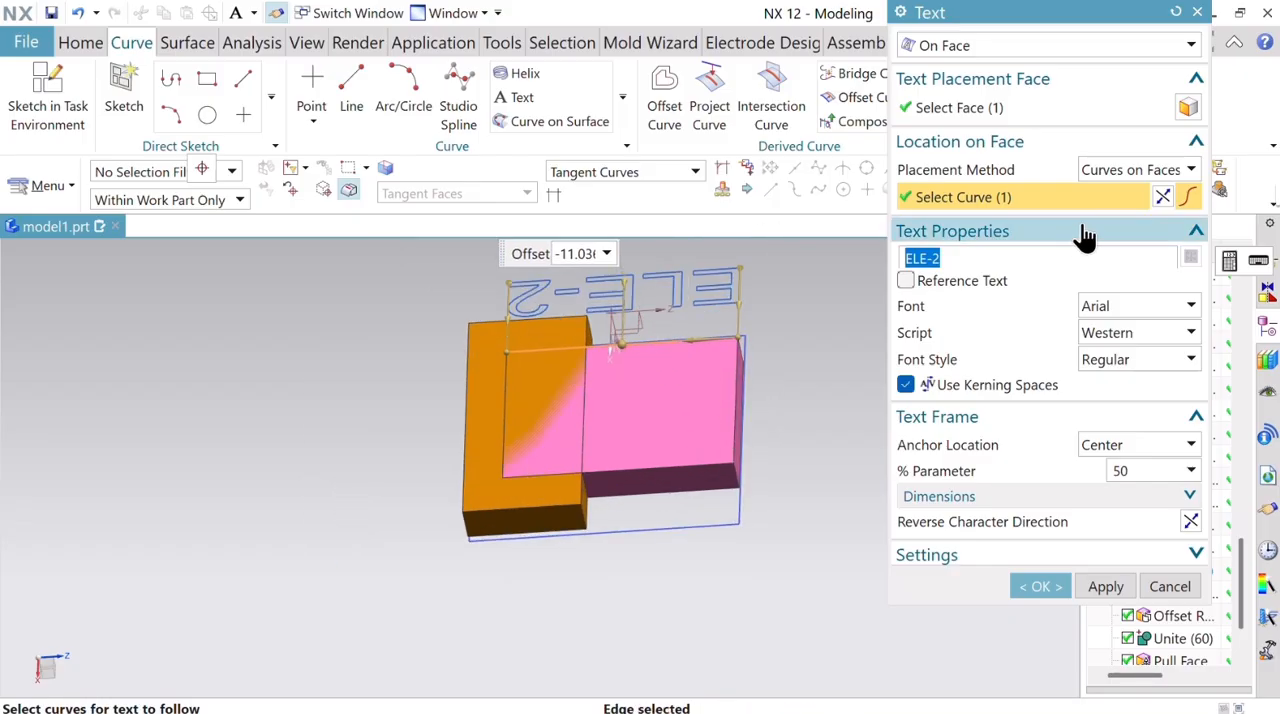
click(1163, 196)
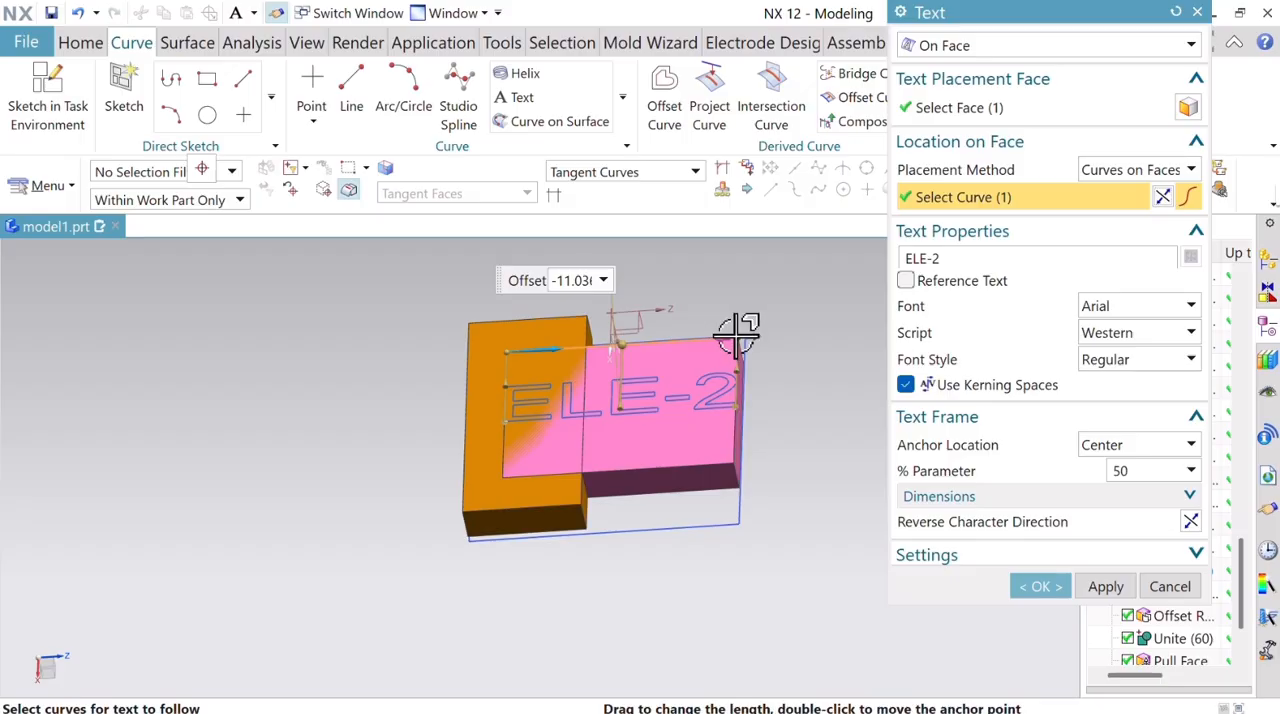
Shorten the underside text to about 13.4 mm and position it at 48% along the edge with an offset of -10.3.
drag(736, 338, 673, 348)
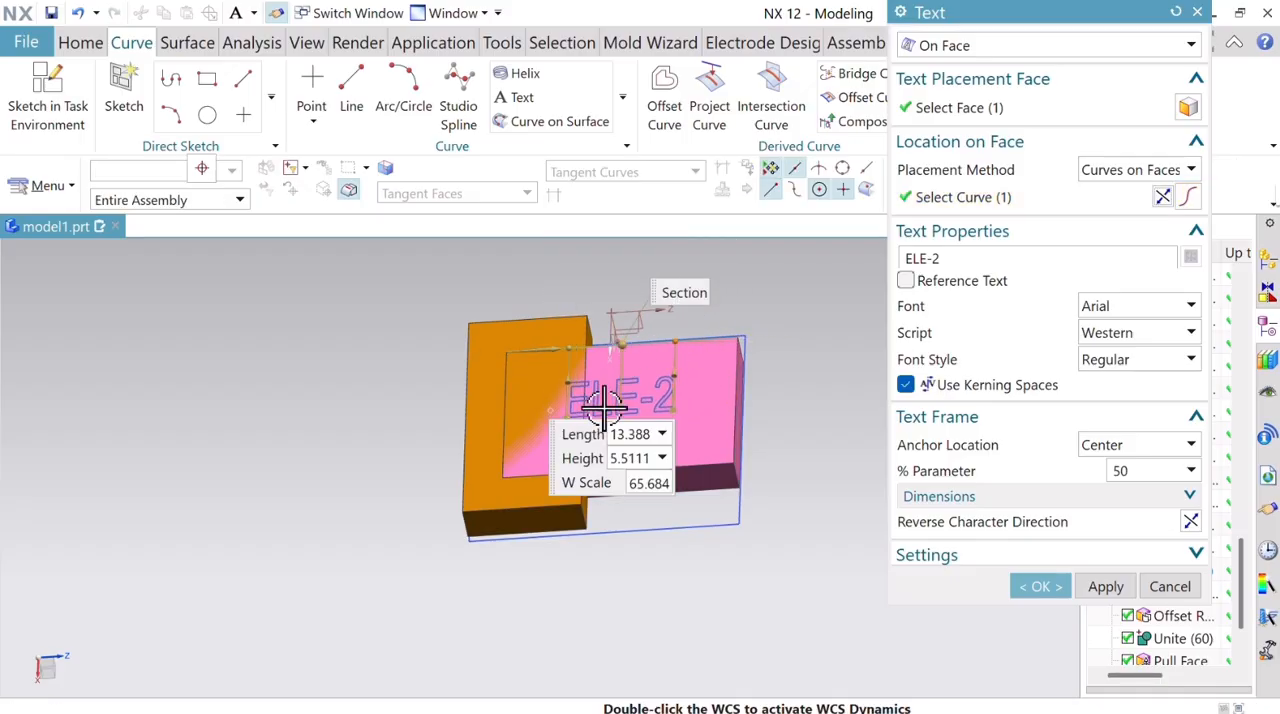
drag(620, 402, 758, 343)
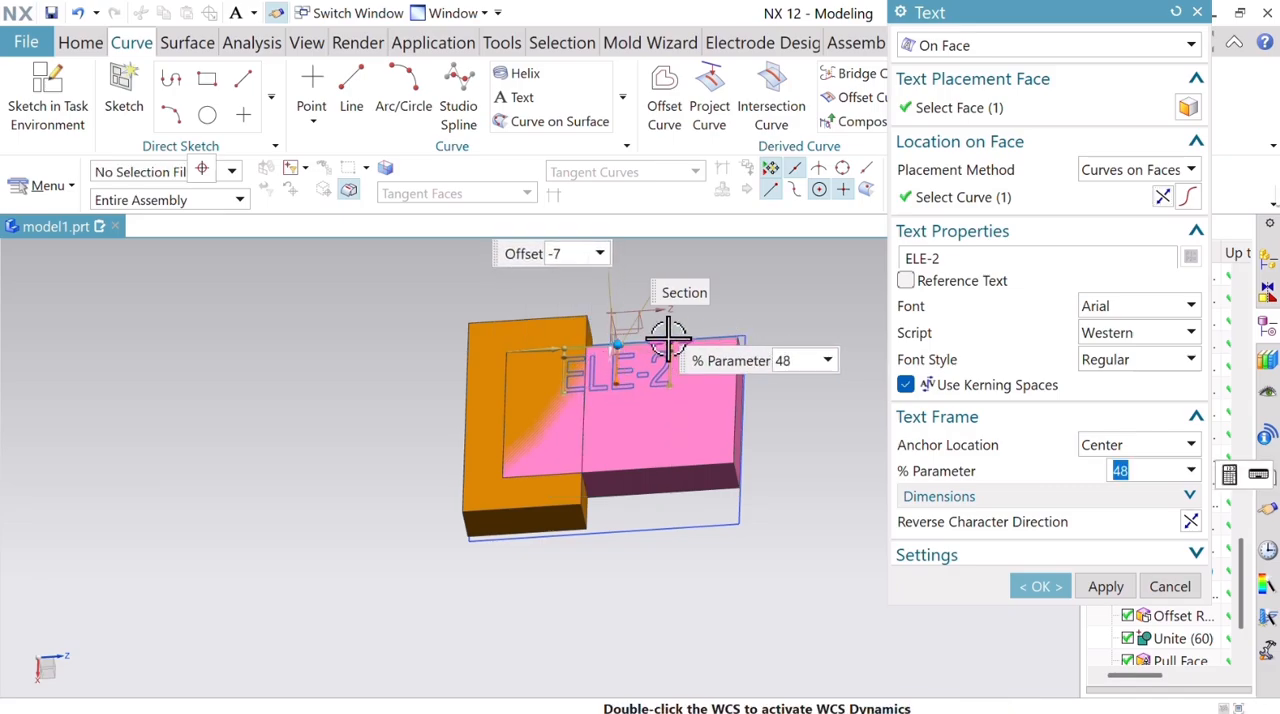
drag(669, 349, 612, 380)
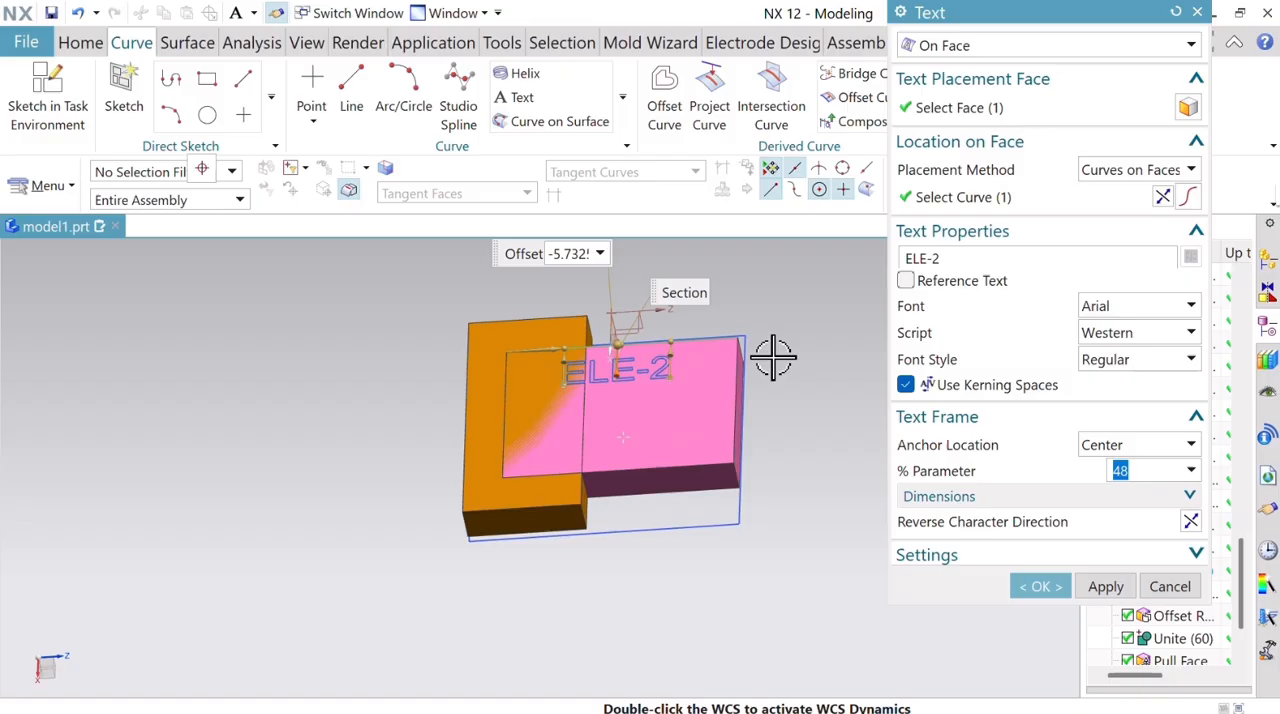
middle_drag(773, 356, 794, 380)
drag(628, 375, 634, 416)
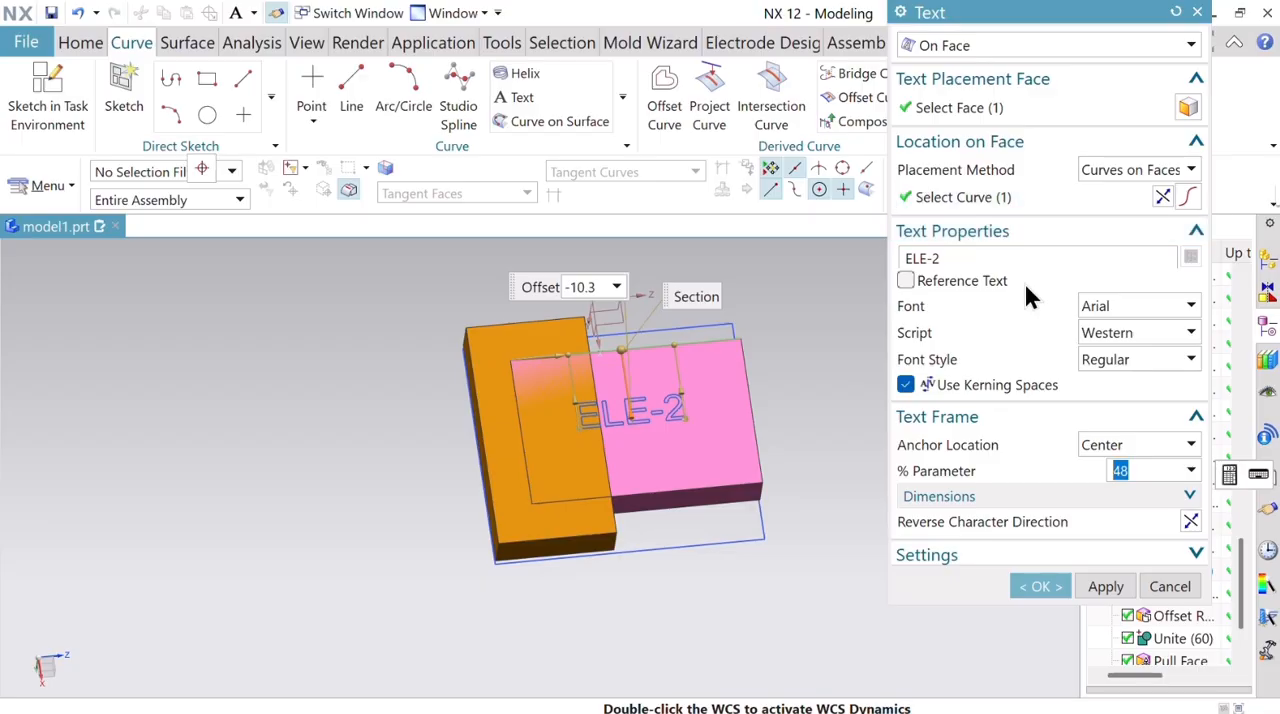
Change the pink block's text to ELE-1 and apply it, keeping the Text command open.
key(BackSpace)
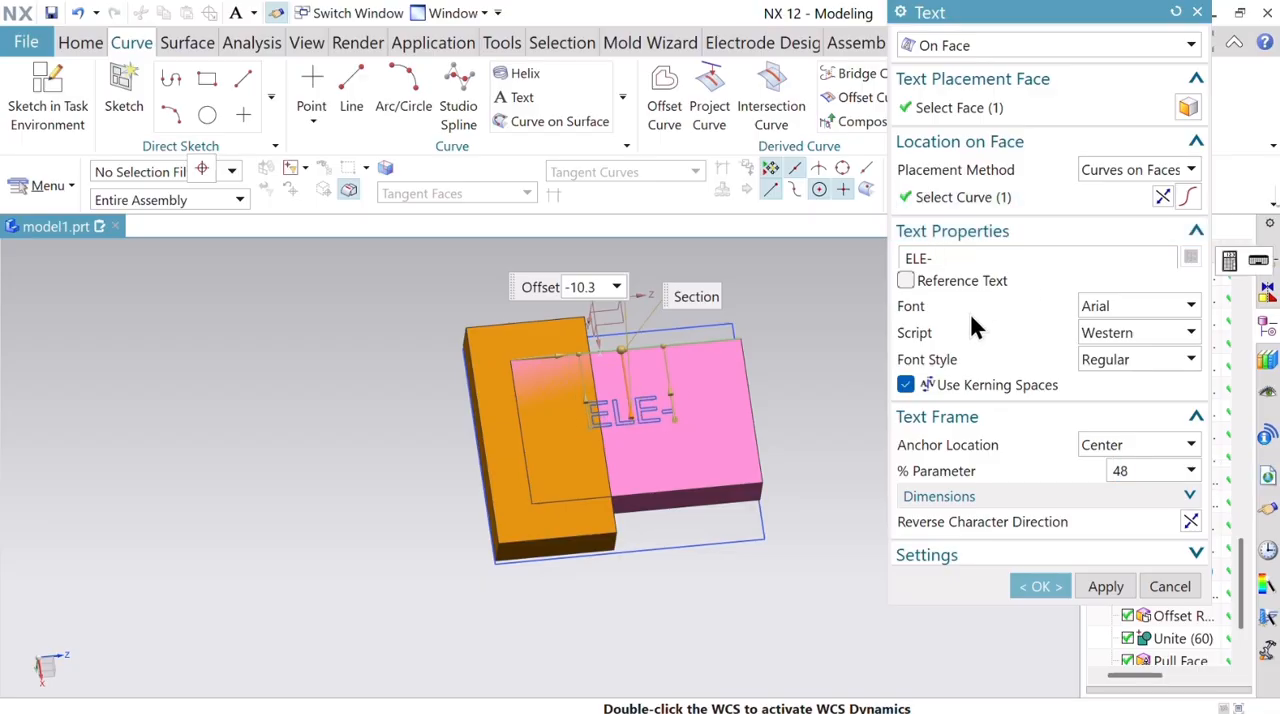
text(1)
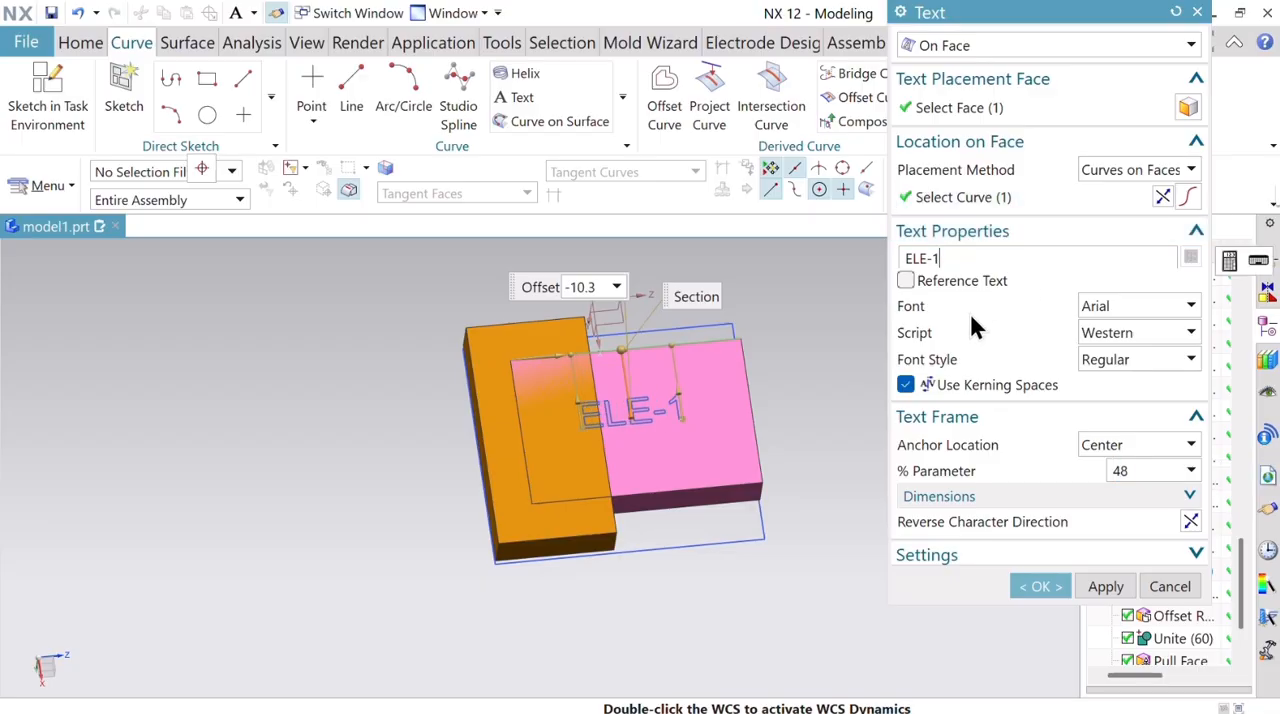
key(Return)
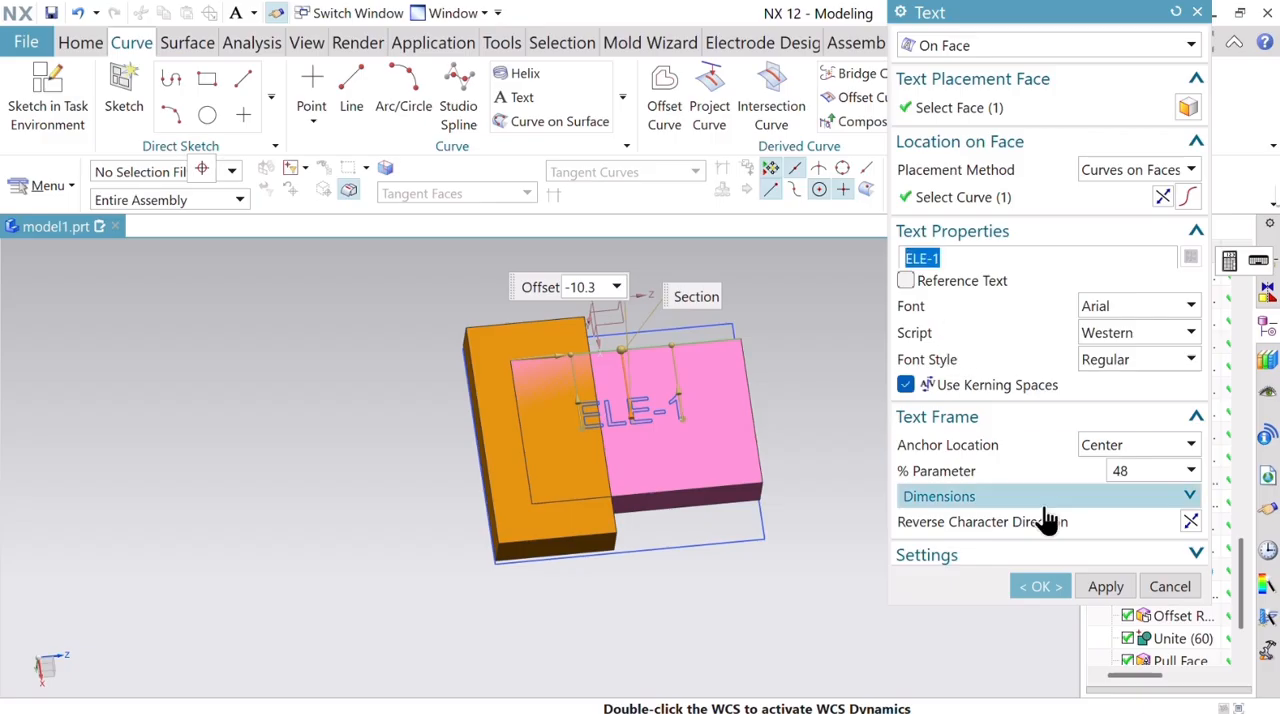
click(1115, 588)
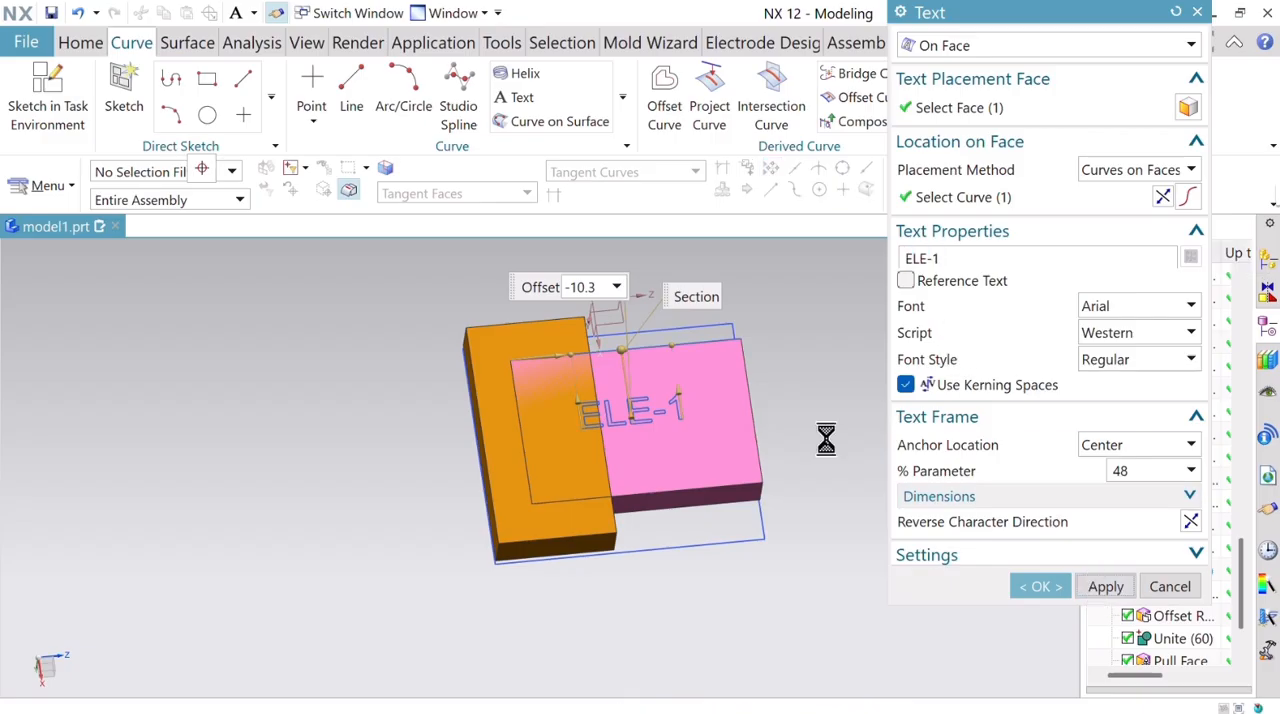
Place On Face text on the orange block's underside along its short edge, reversing the curve direction so the text lies on the face.
click(497, 425)
click(970, 198)
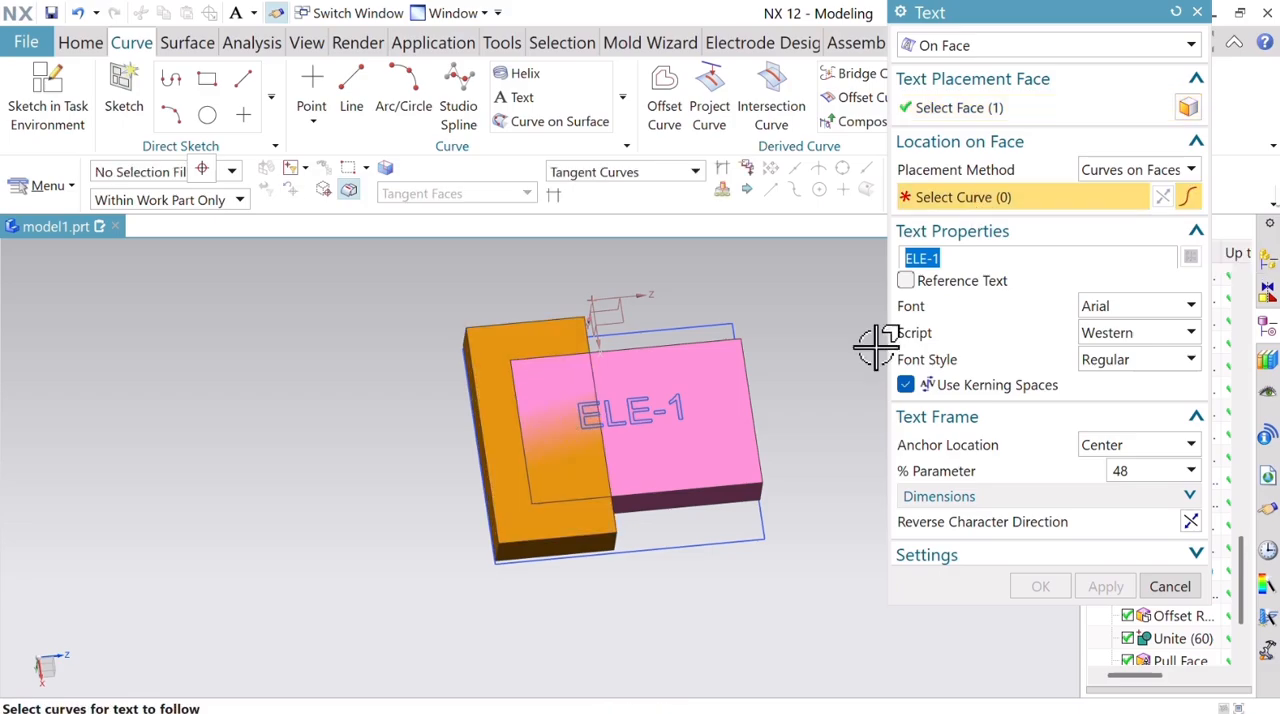
click(524, 318)
scroll(787, 407, down, 1)
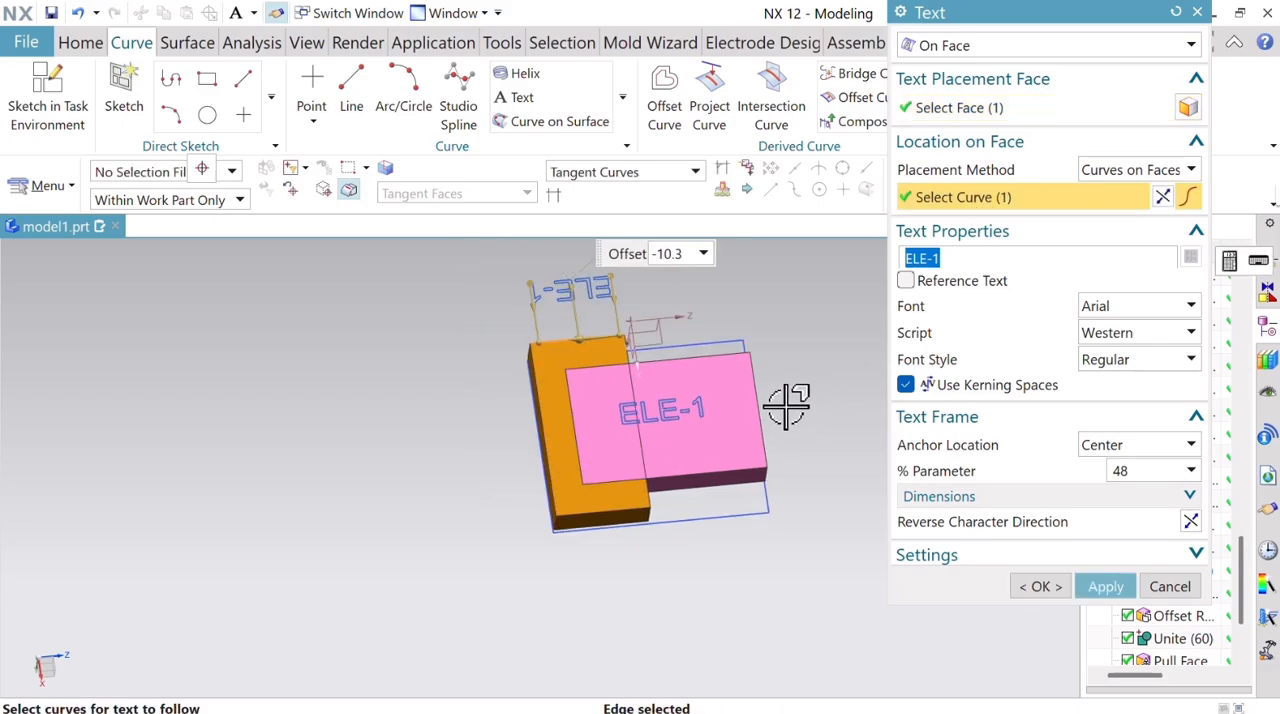
click(1158, 198)
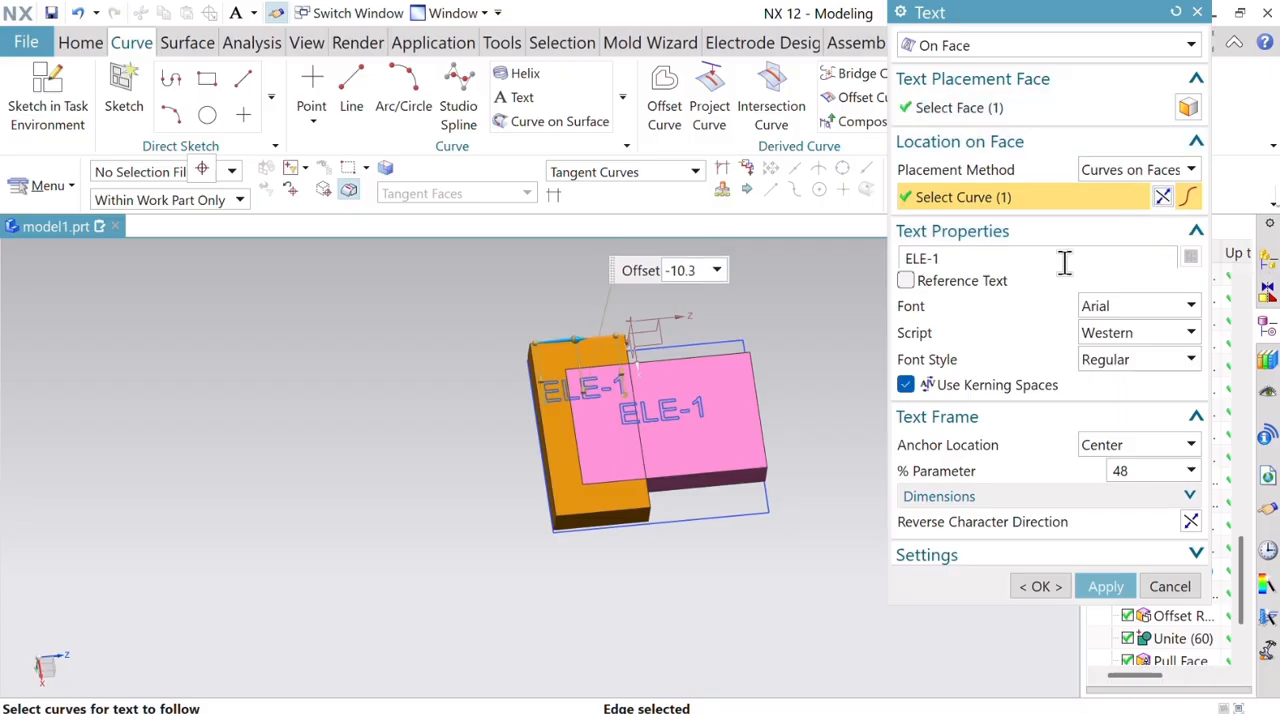
middle_drag(842, 375, 820, 354)
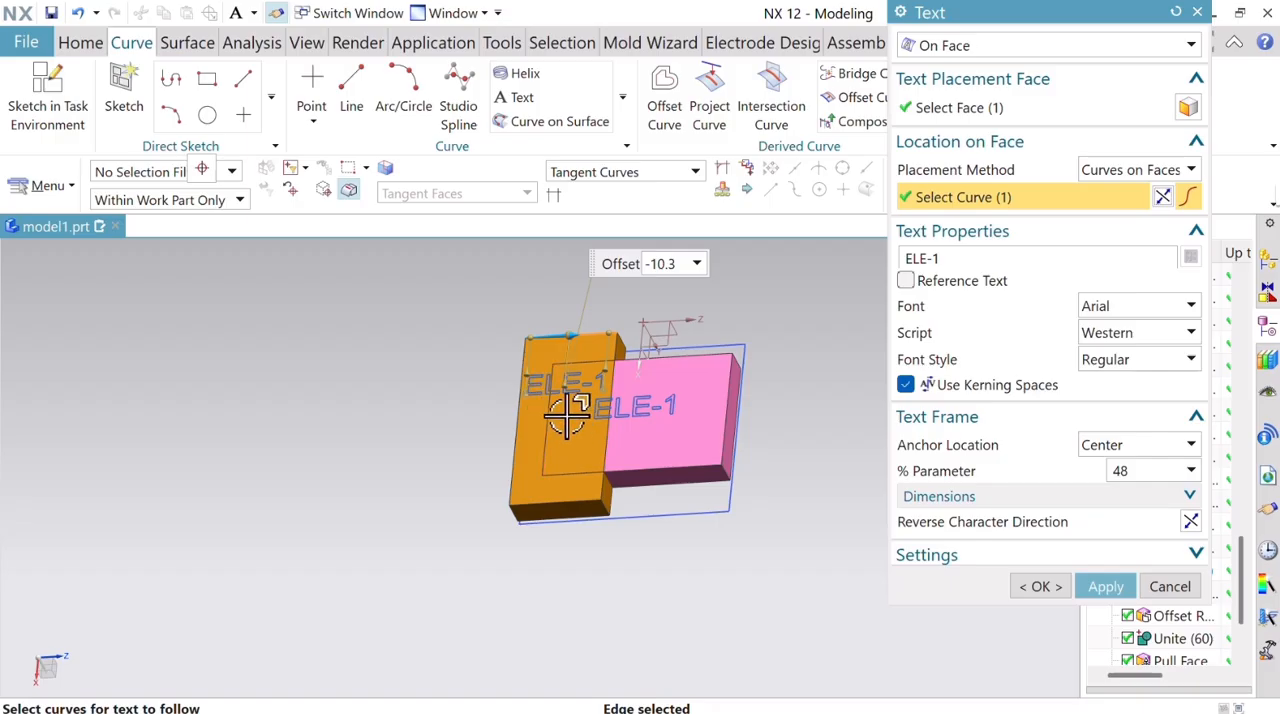
Move the orange block's text to an offset of -16, change it to ELE-2 and finish the Text command.
drag(571, 380, 558, 416)
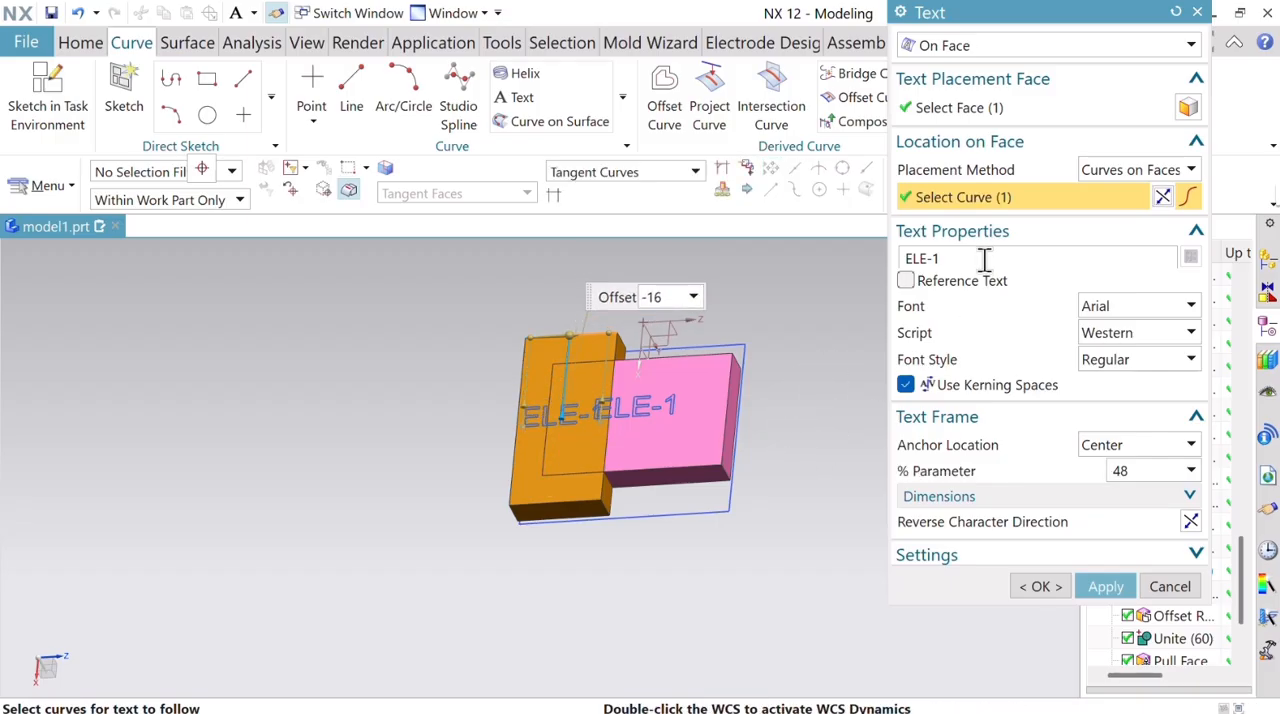
key(BackSpace)
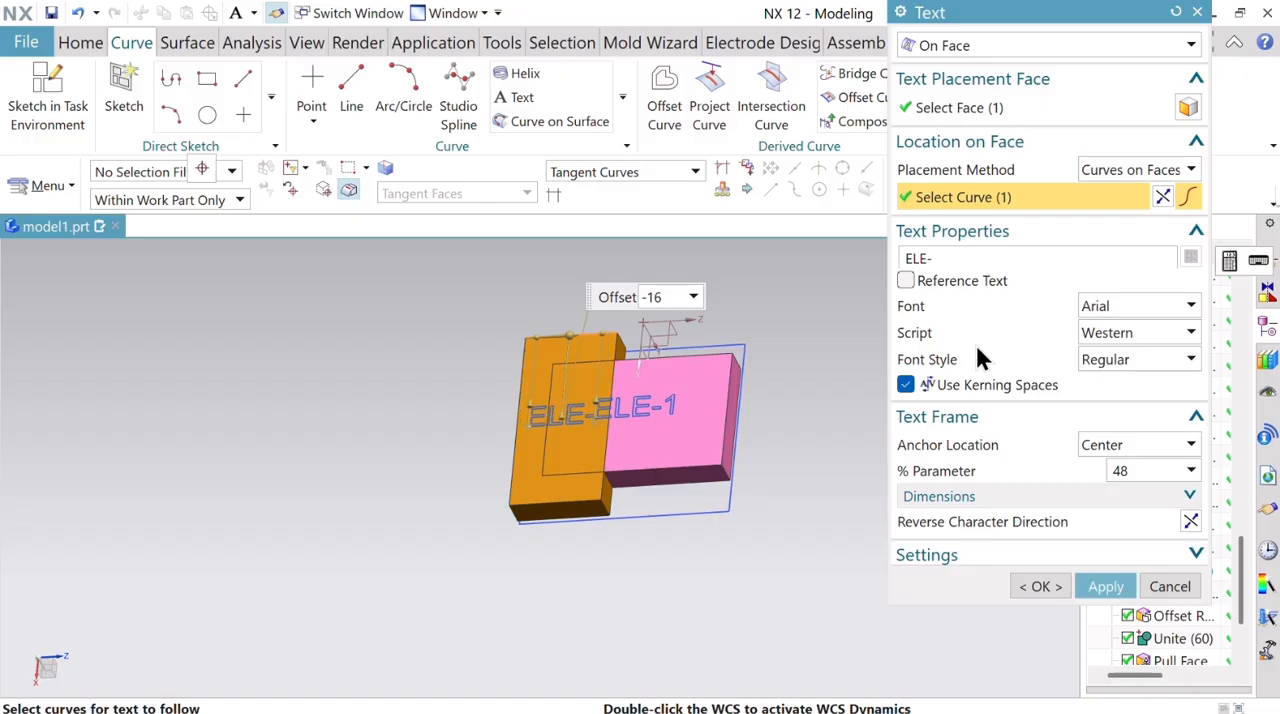
text(2)
key(Return)
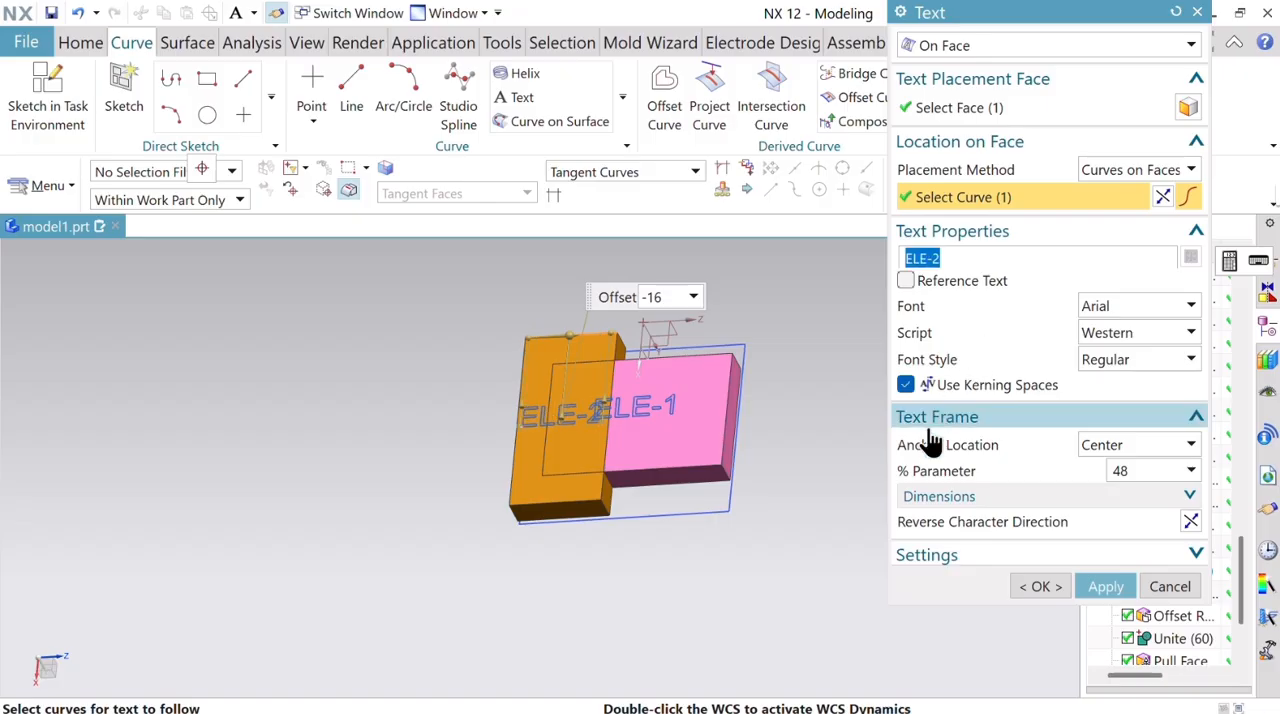
click(1040, 587)
middle_drag(809, 389, 850, 422)
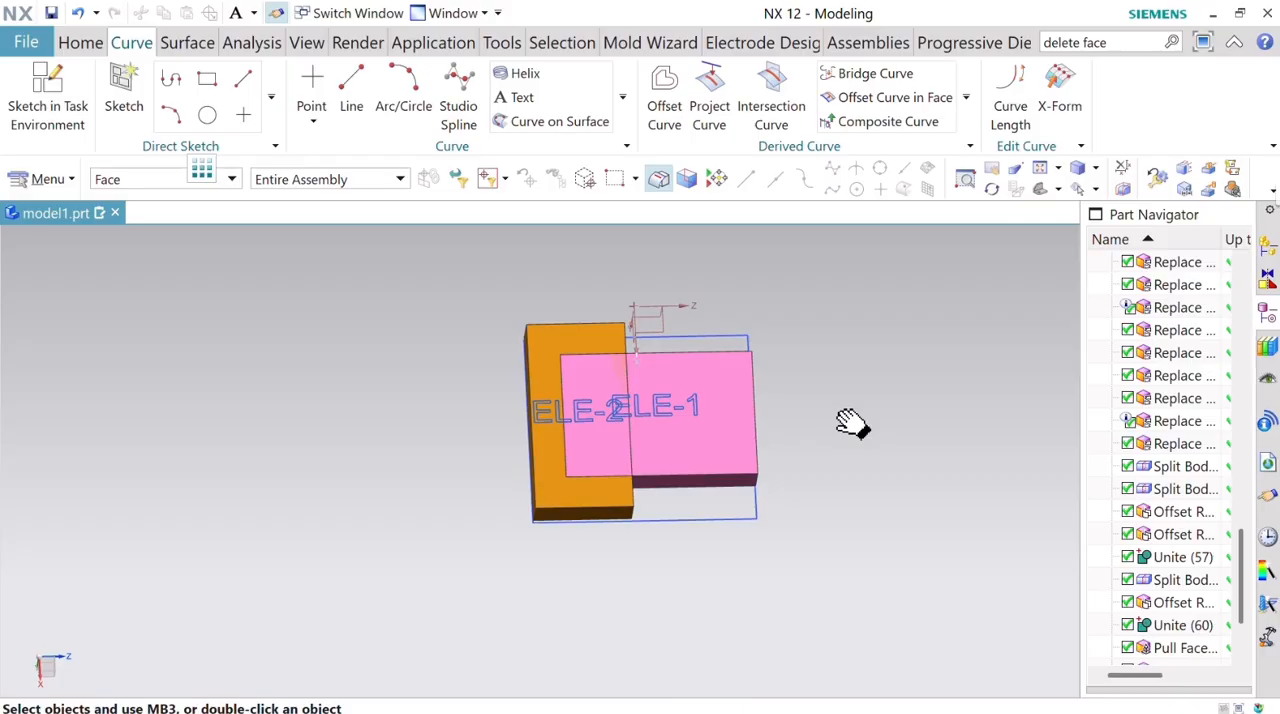
Hide the pink block so that the orange block remains with the text curves.
scroll(400, 385, up, 3)
scroll(410, 389, down, 1)
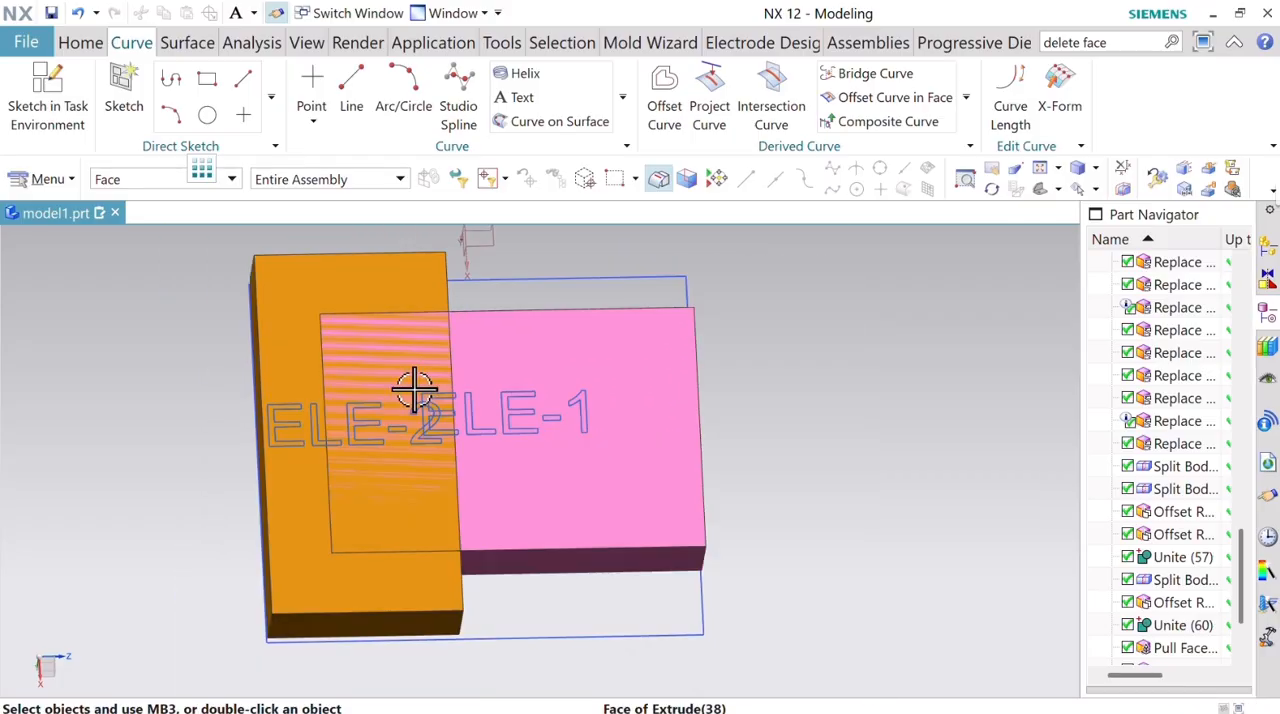
click(82, 45)
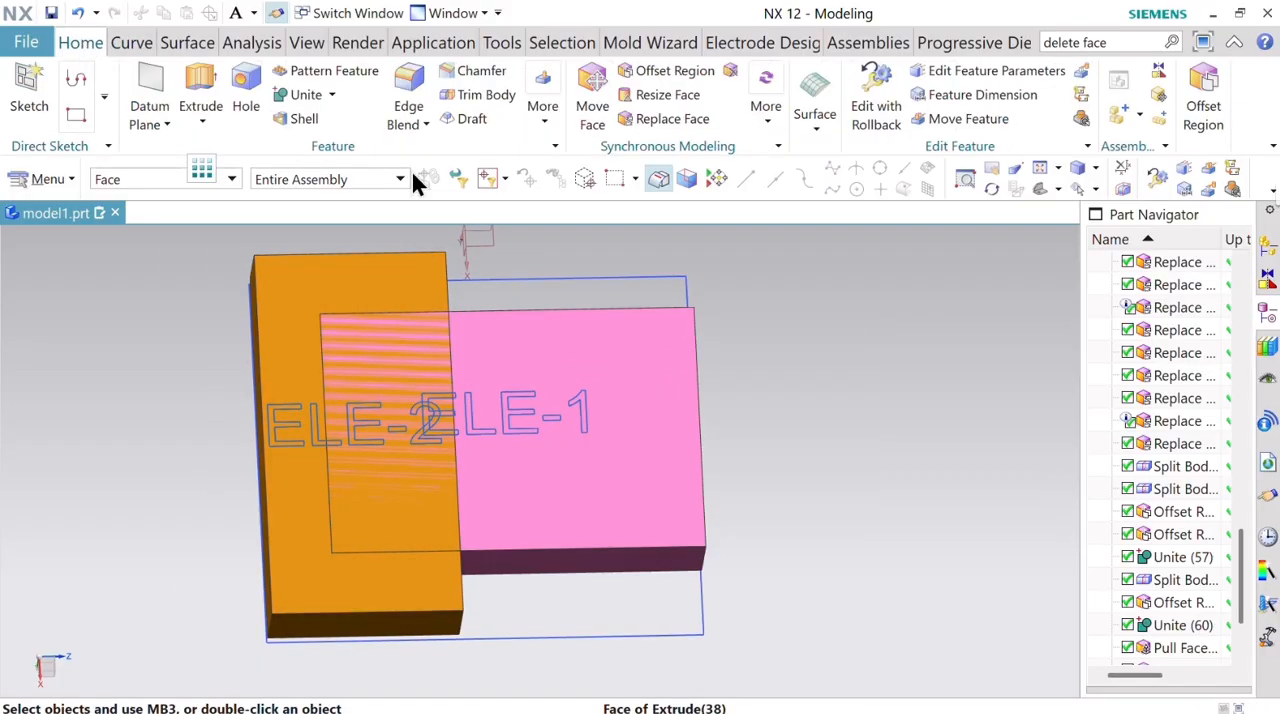
click(682, 376)
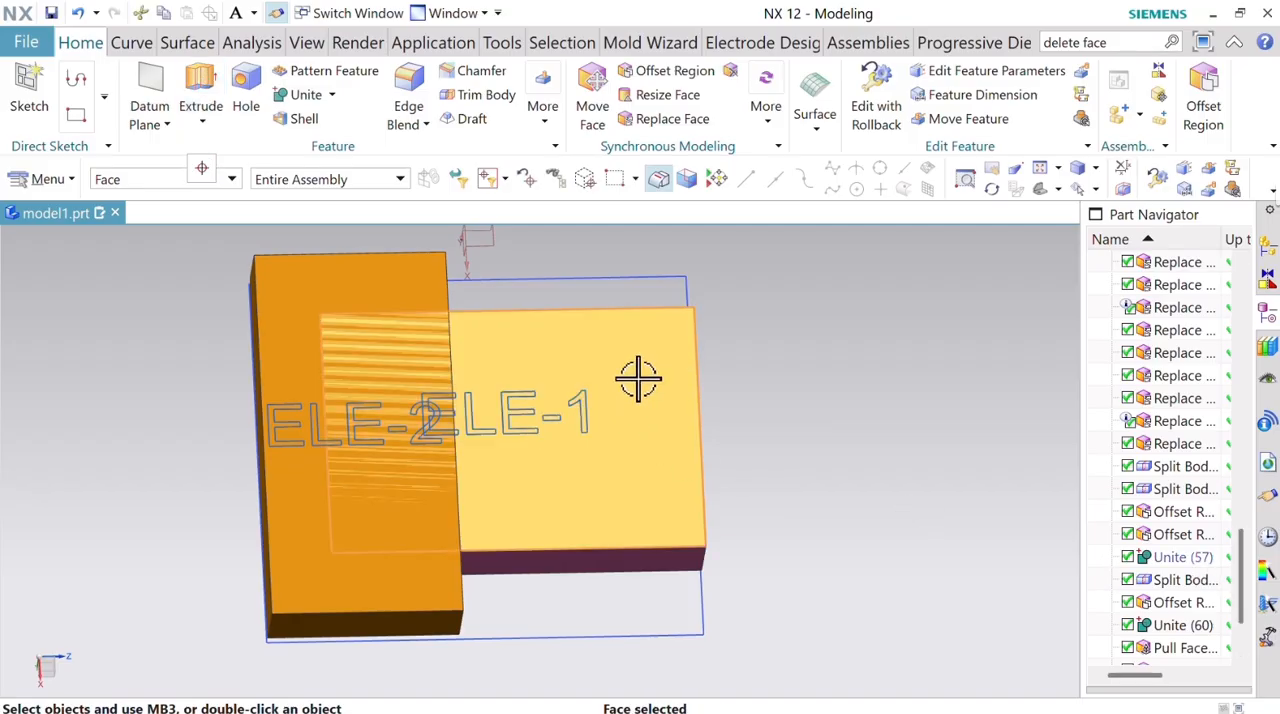
right_click(758, 354)
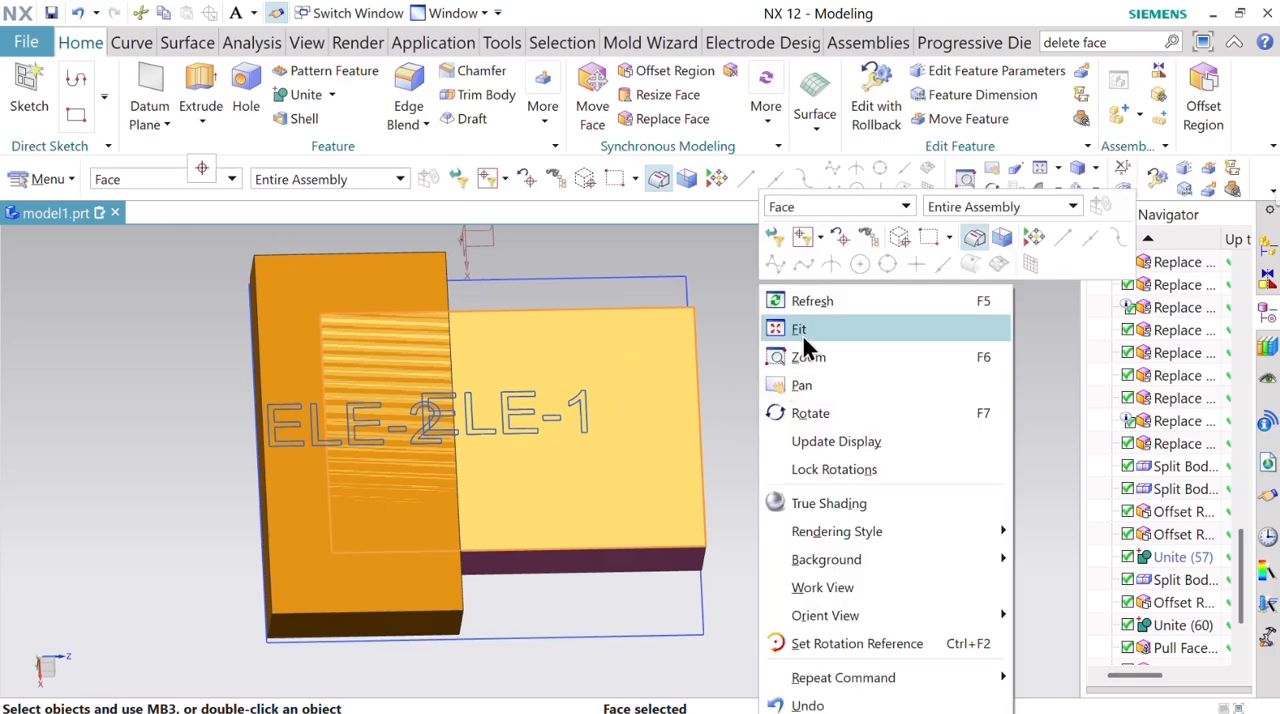
click(717, 433)
right_click(672, 414)
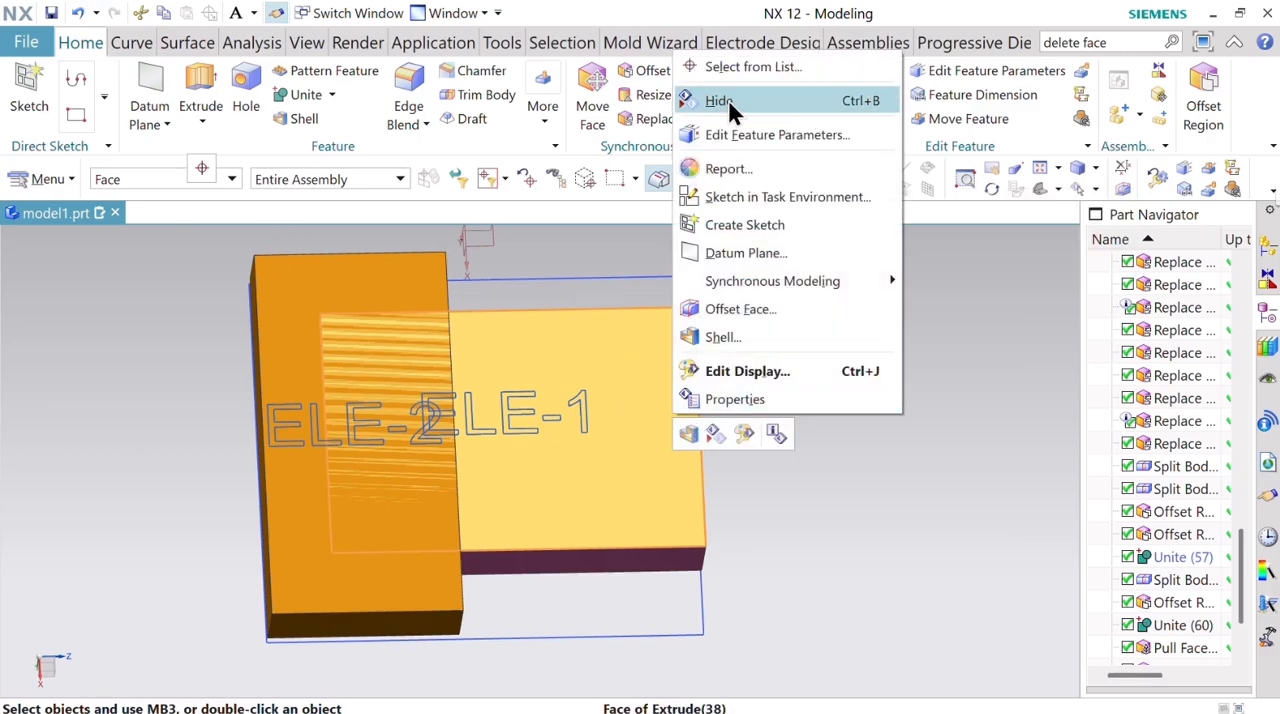
click(726, 99)
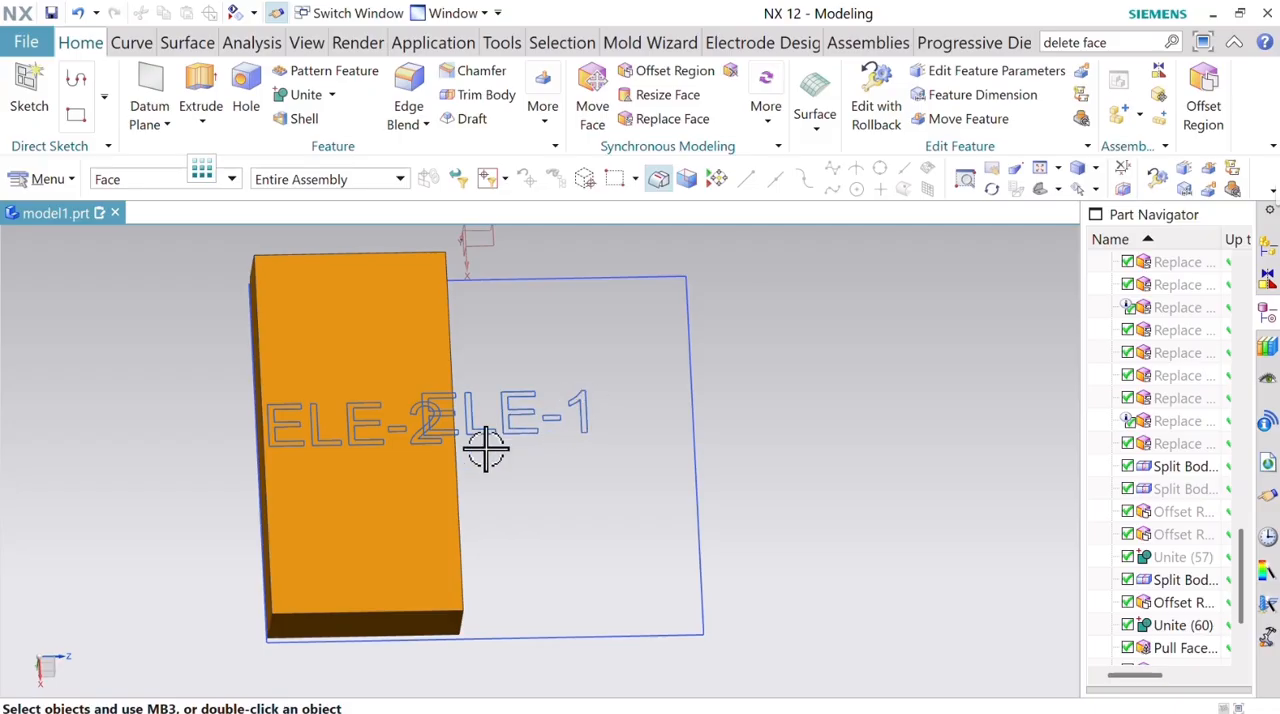
Start an Extrude with the Region Boundary Curve rule and select all regions of the digit 2 in the ELE-2 text.
middle_drag(414, 531, 388, 508)
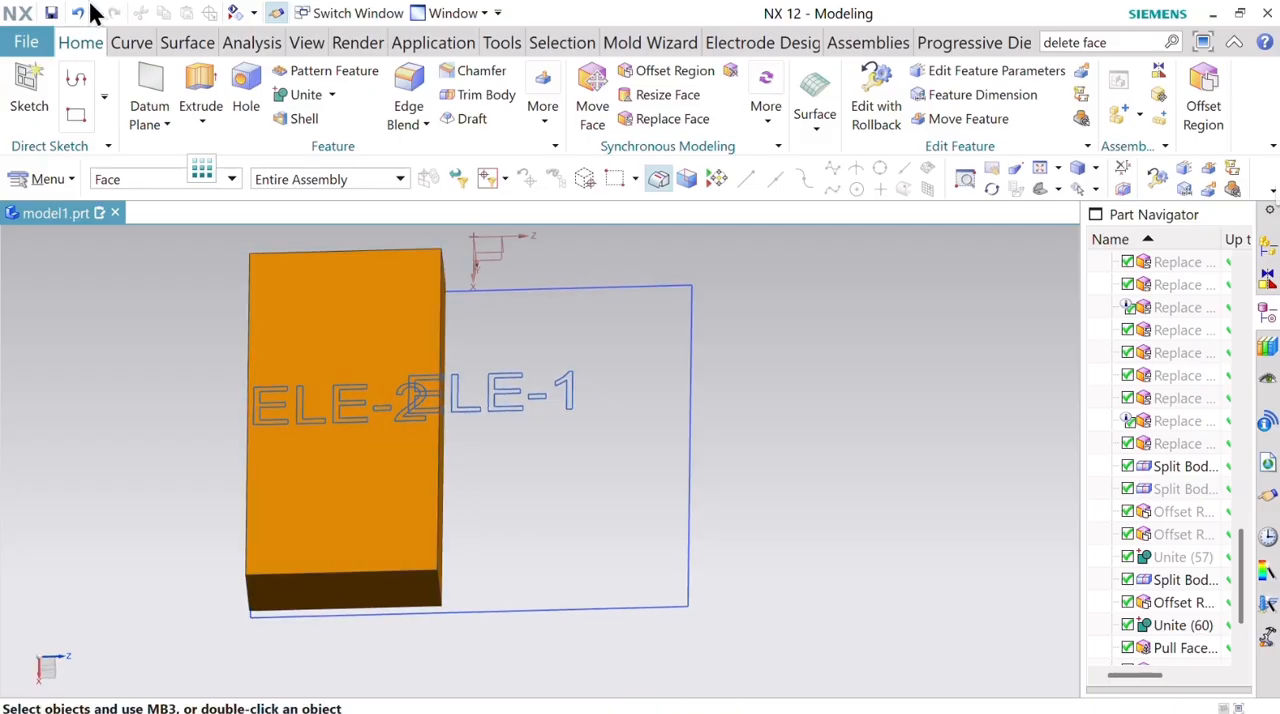
click(203, 88)
scroll(362, 420, down, 5)
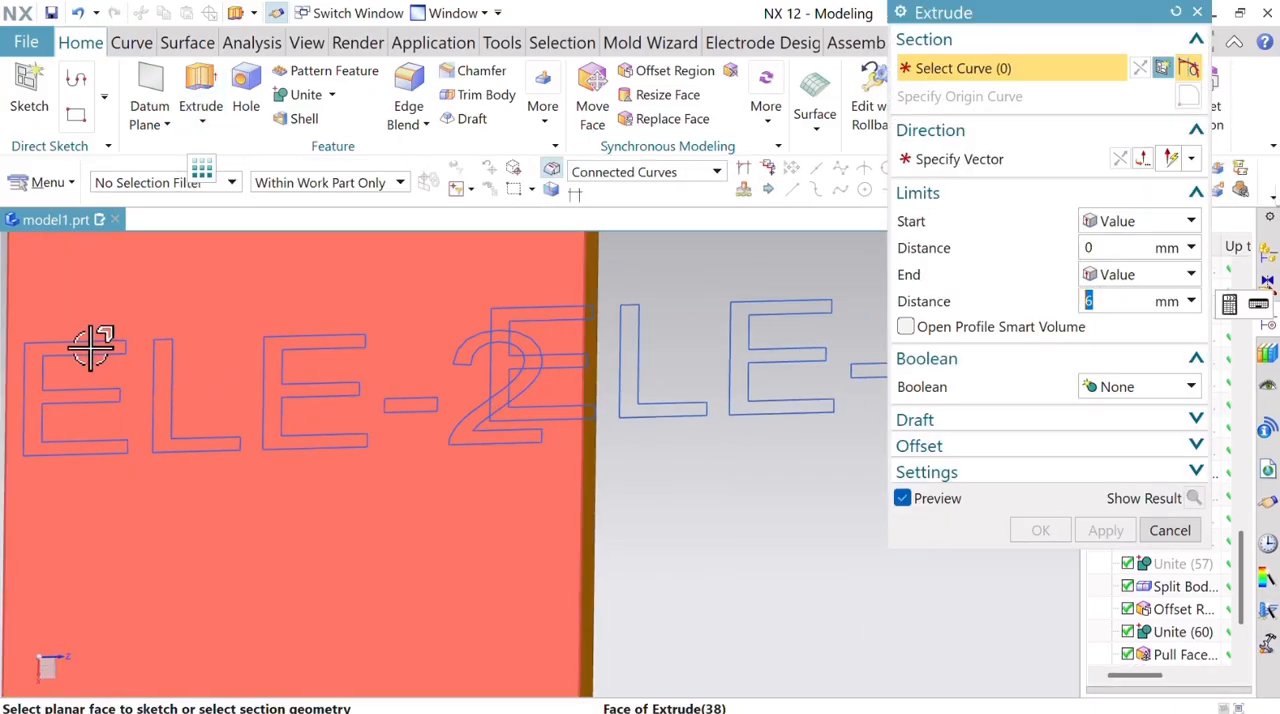
click(639, 170)
click(645, 316)
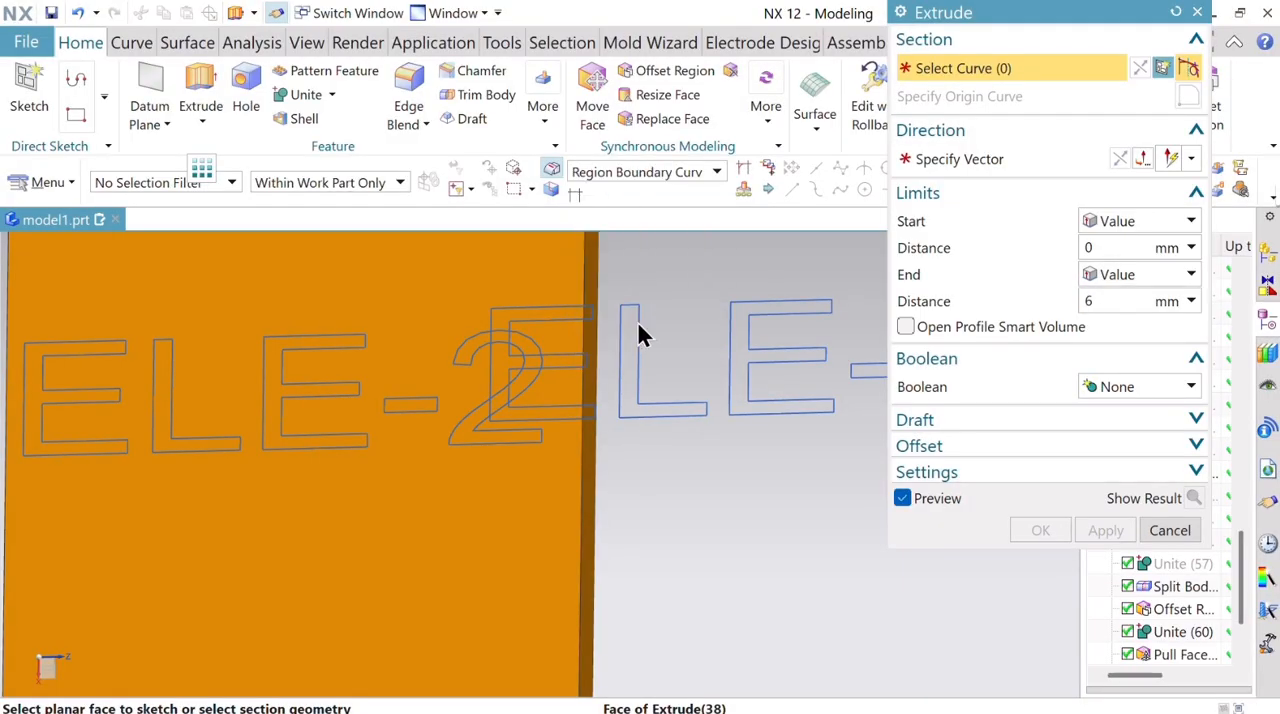
click(471, 355)
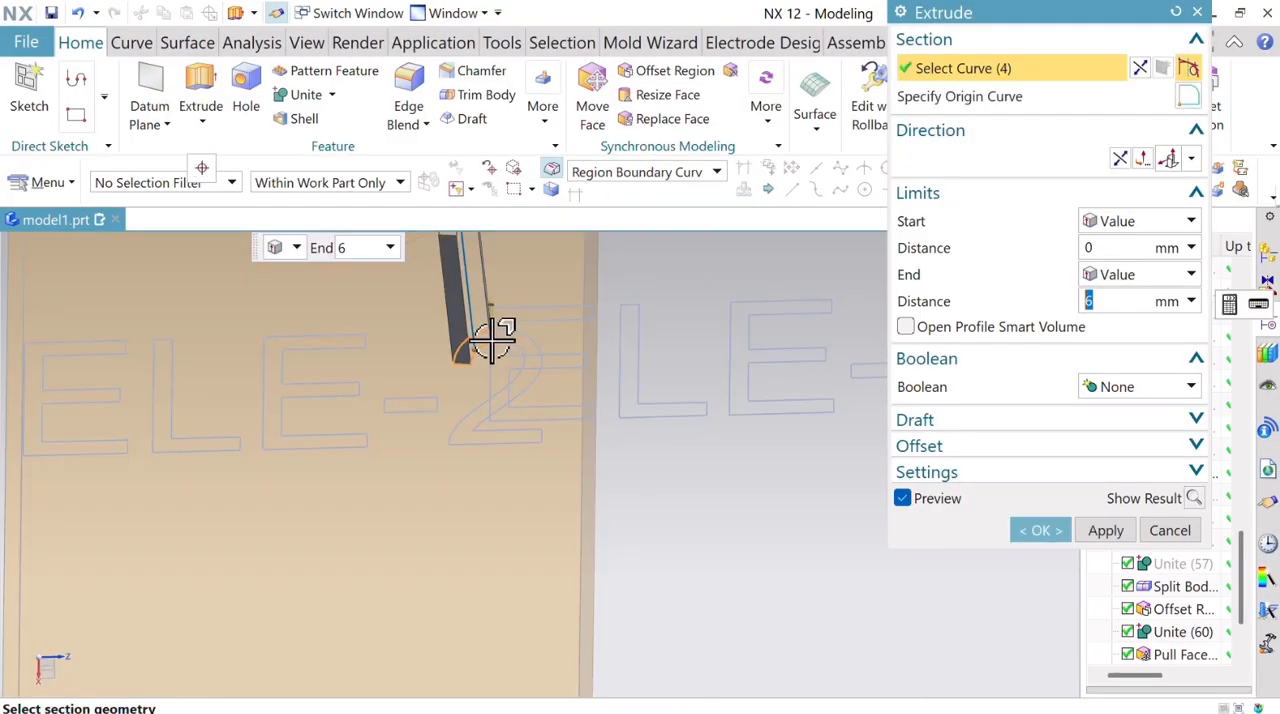
scroll(497, 333, down, 3)
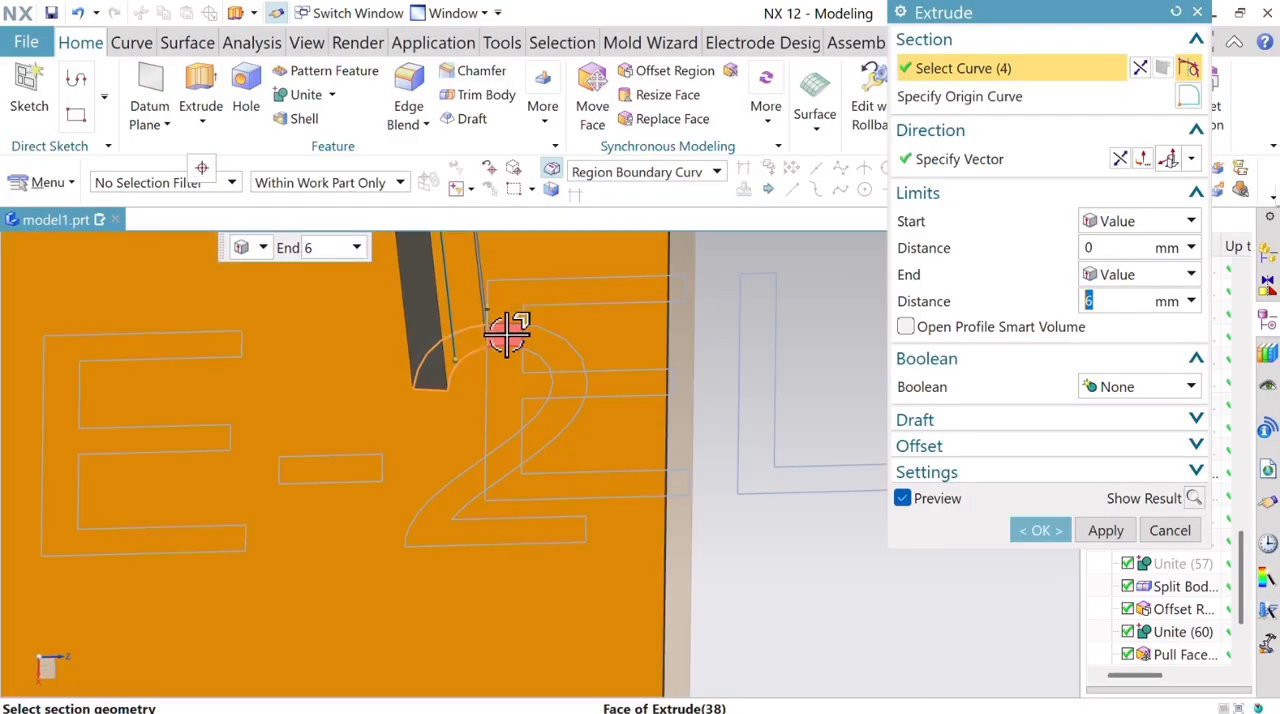
click(507, 333)
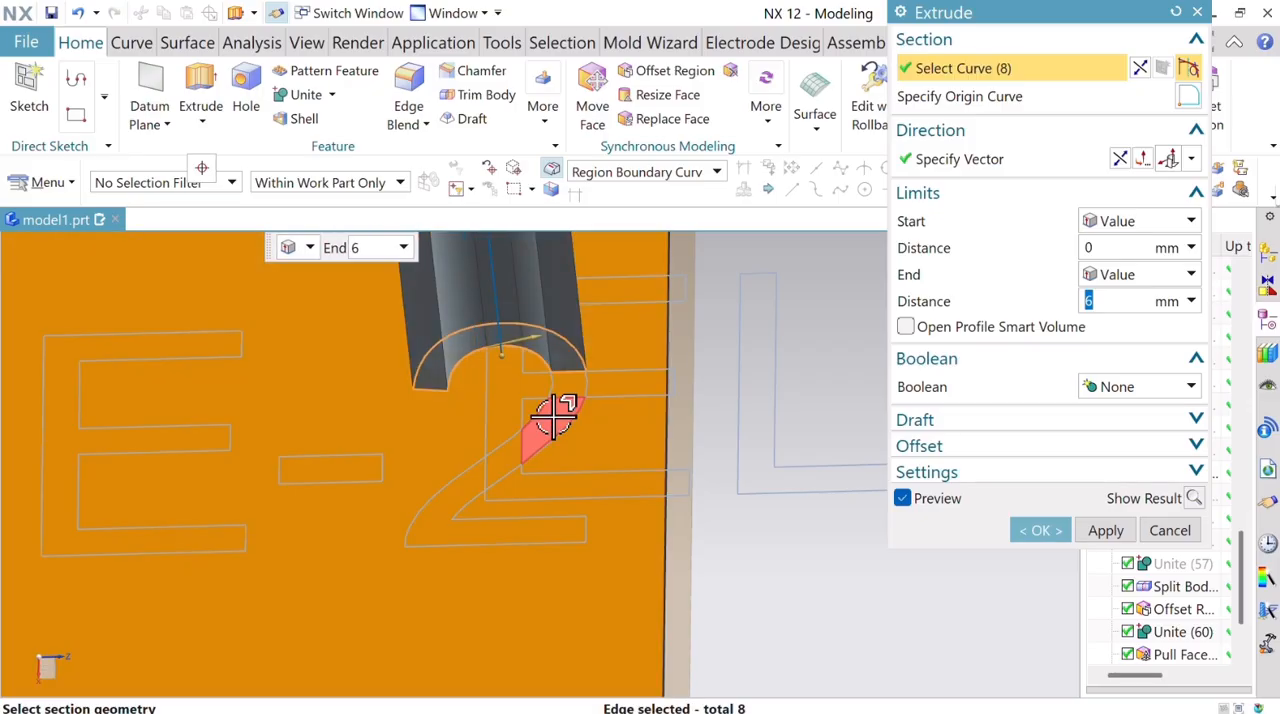
click(555, 418)
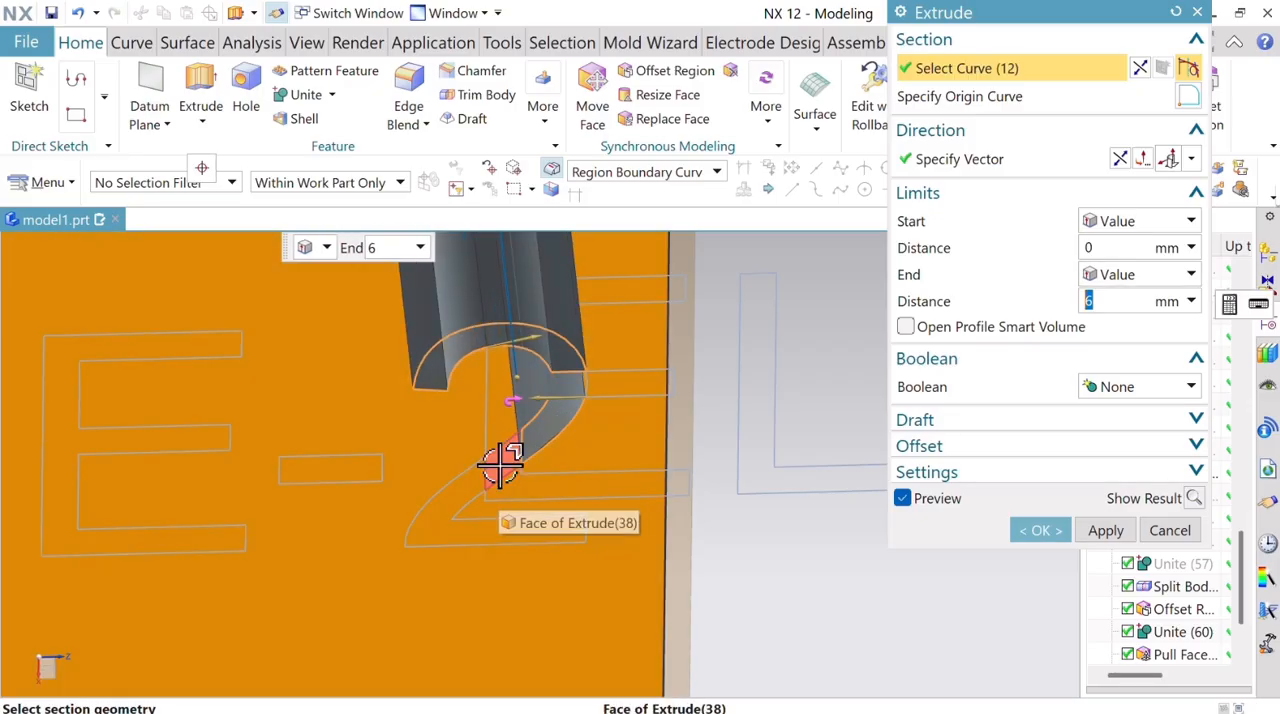
click(478, 480)
click(451, 491)
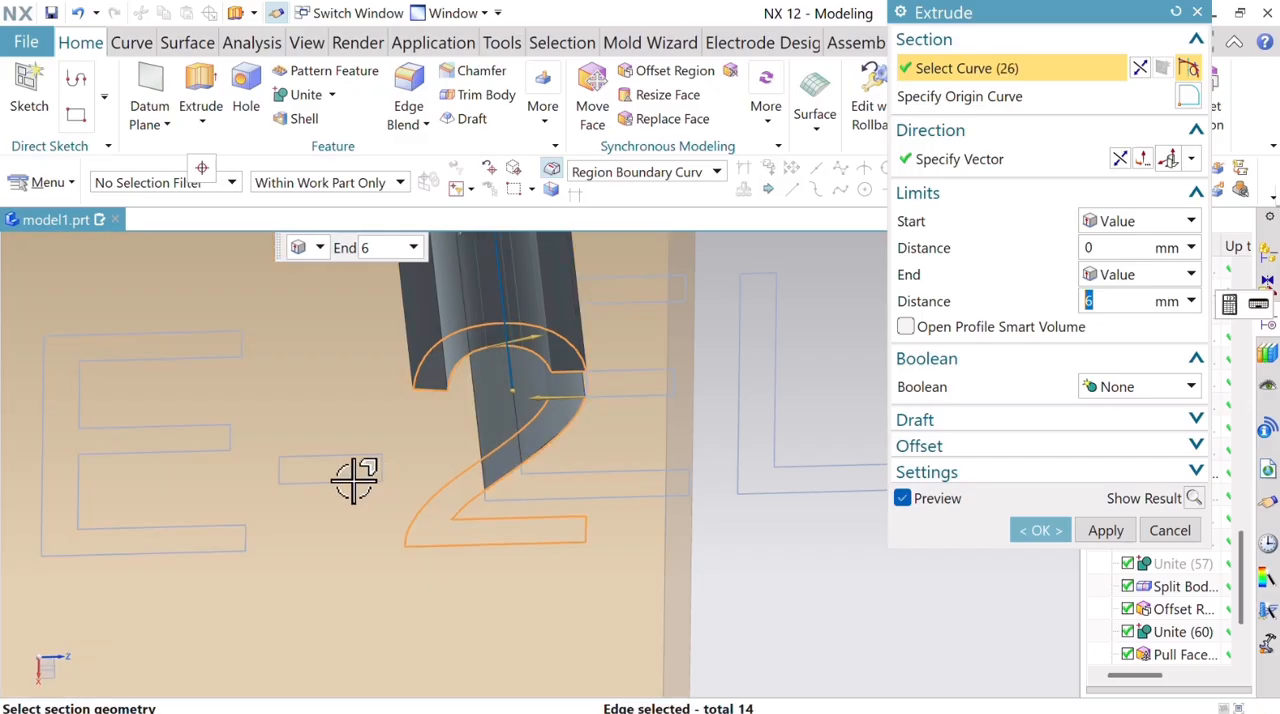
Add the hyphen and the letters E, L and E of the ELE-2 text to the extrude section.
click(320, 462)
scroll(315, 450, down, 1)
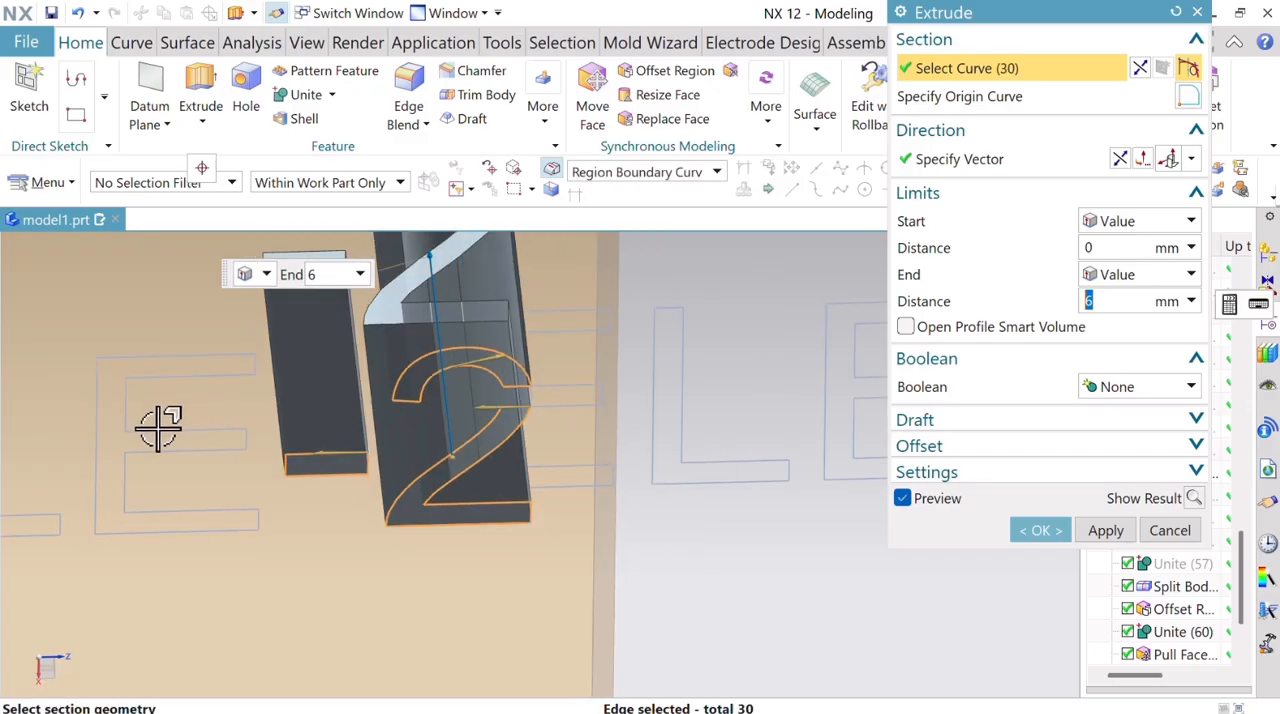
click(171, 440)
scroll(229, 449, up, 1)
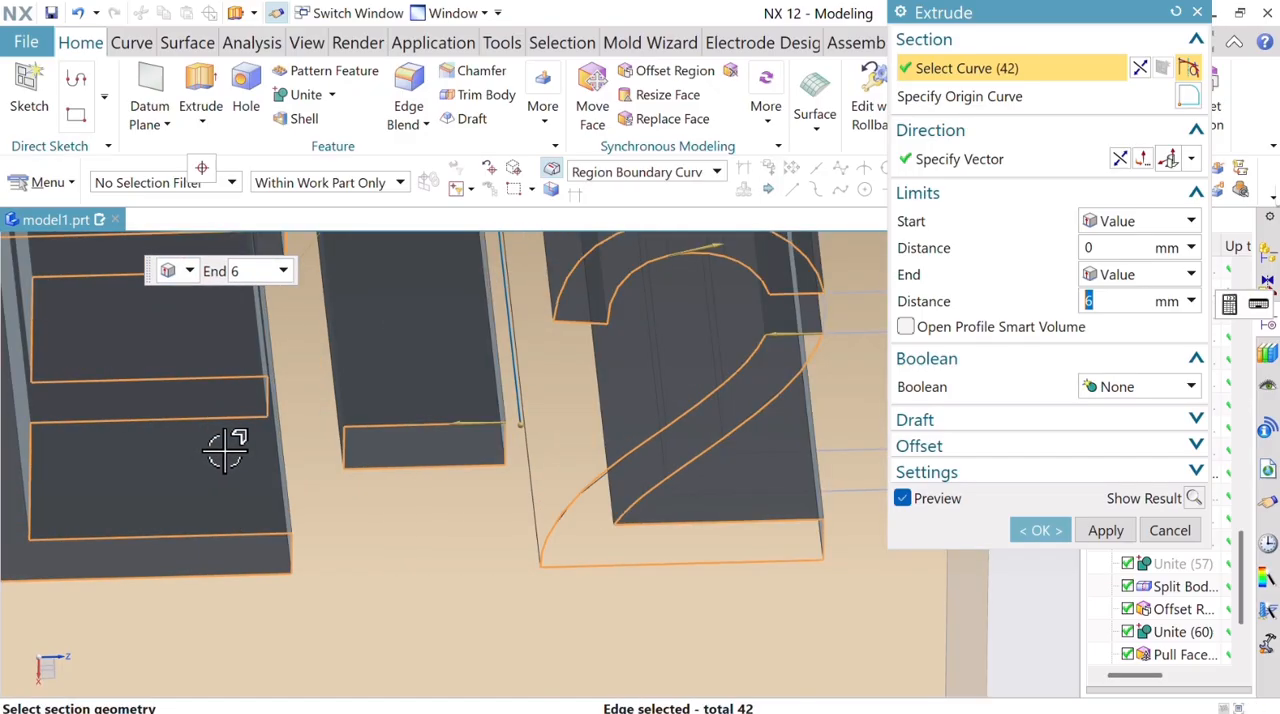
scroll(229, 449, down, 3)
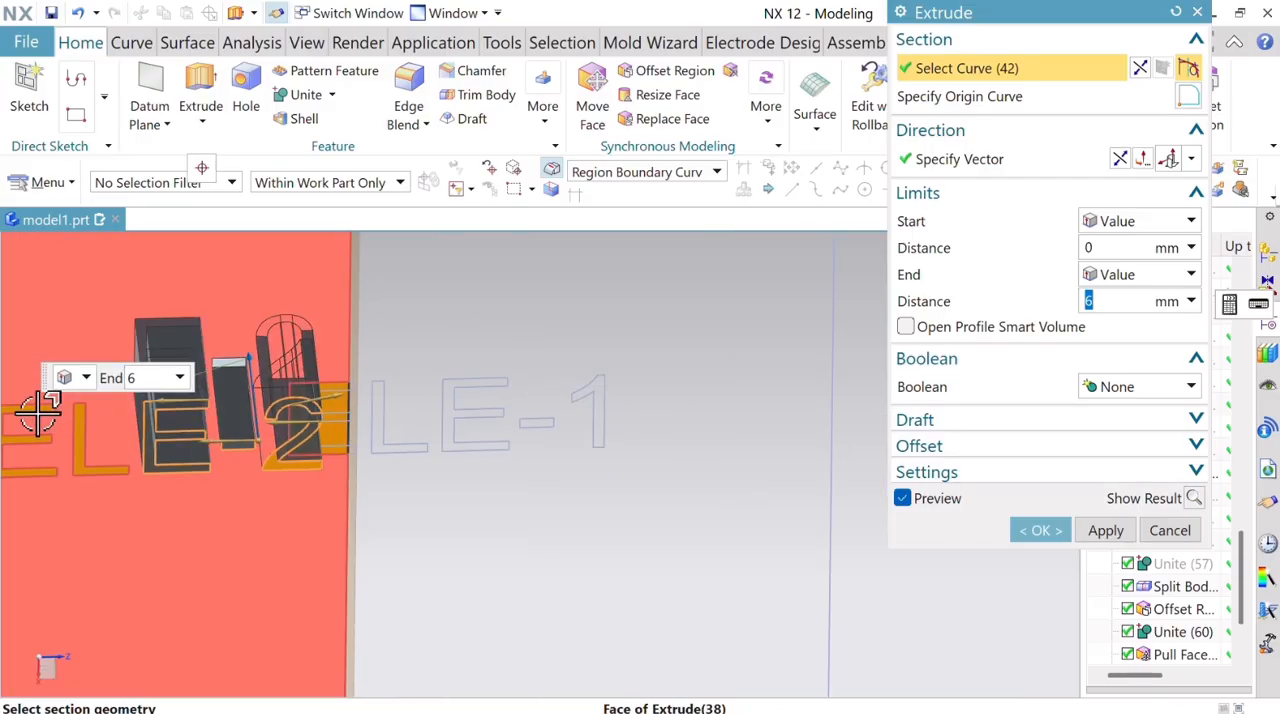
click(67, 432)
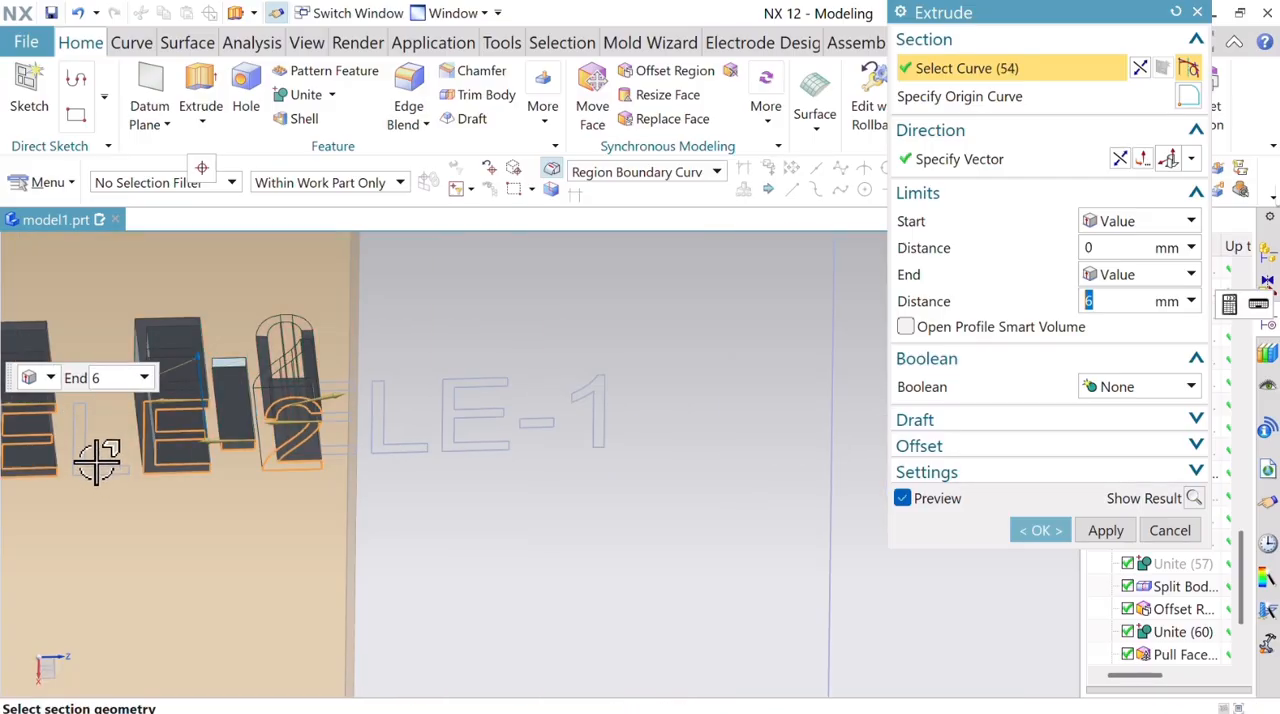
click(78, 452)
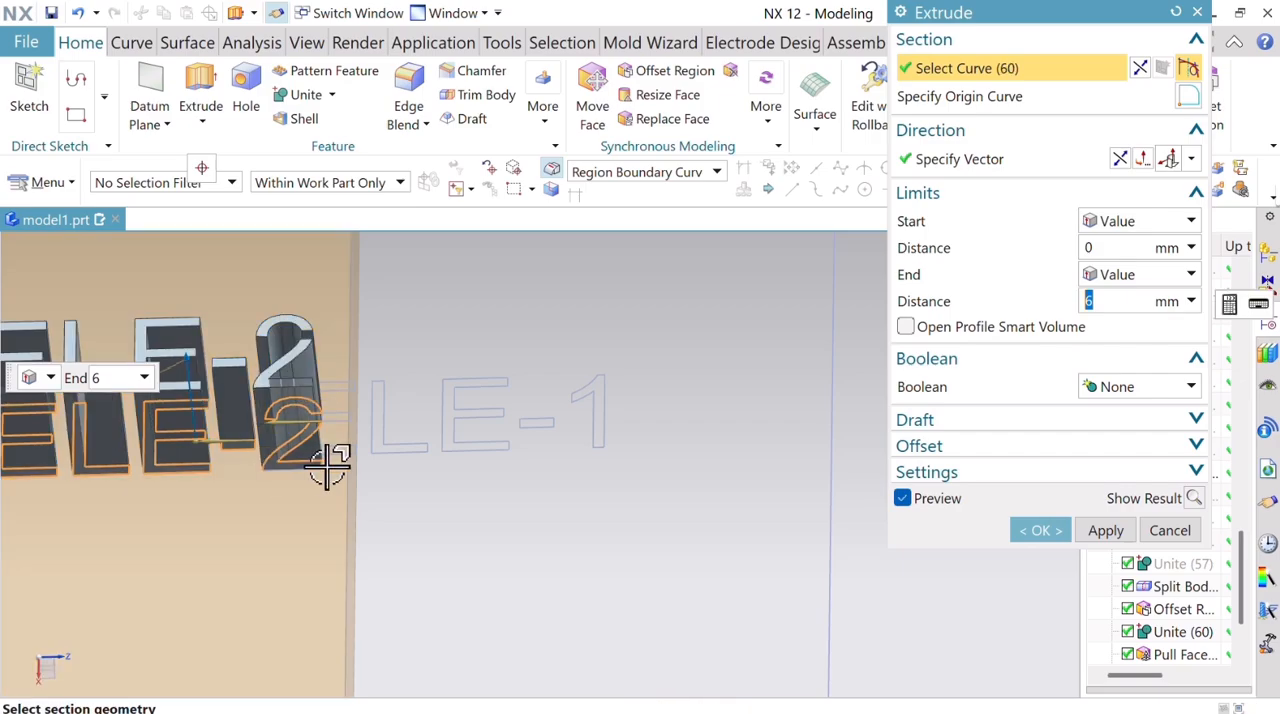
Engrave ELE-2 into the orange block by extruding 1 mm in the reversed direction with the Subtract boolean.
text(1)
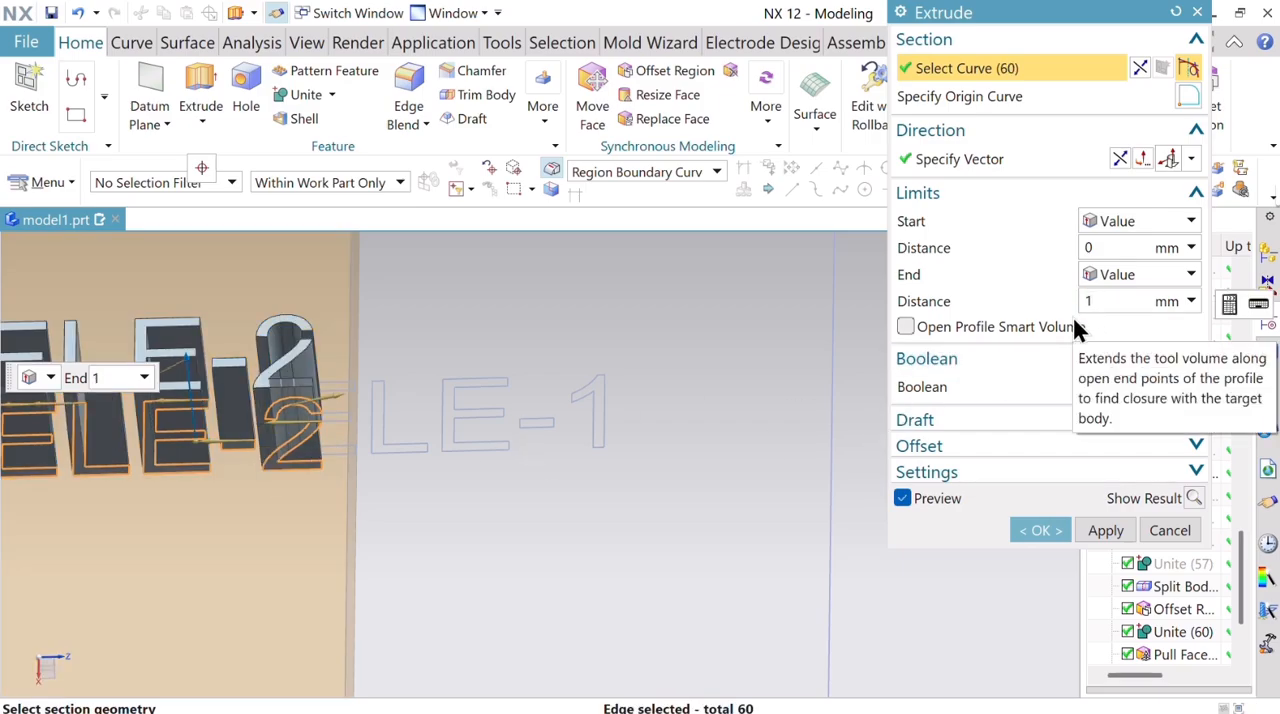
click(1120, 160)
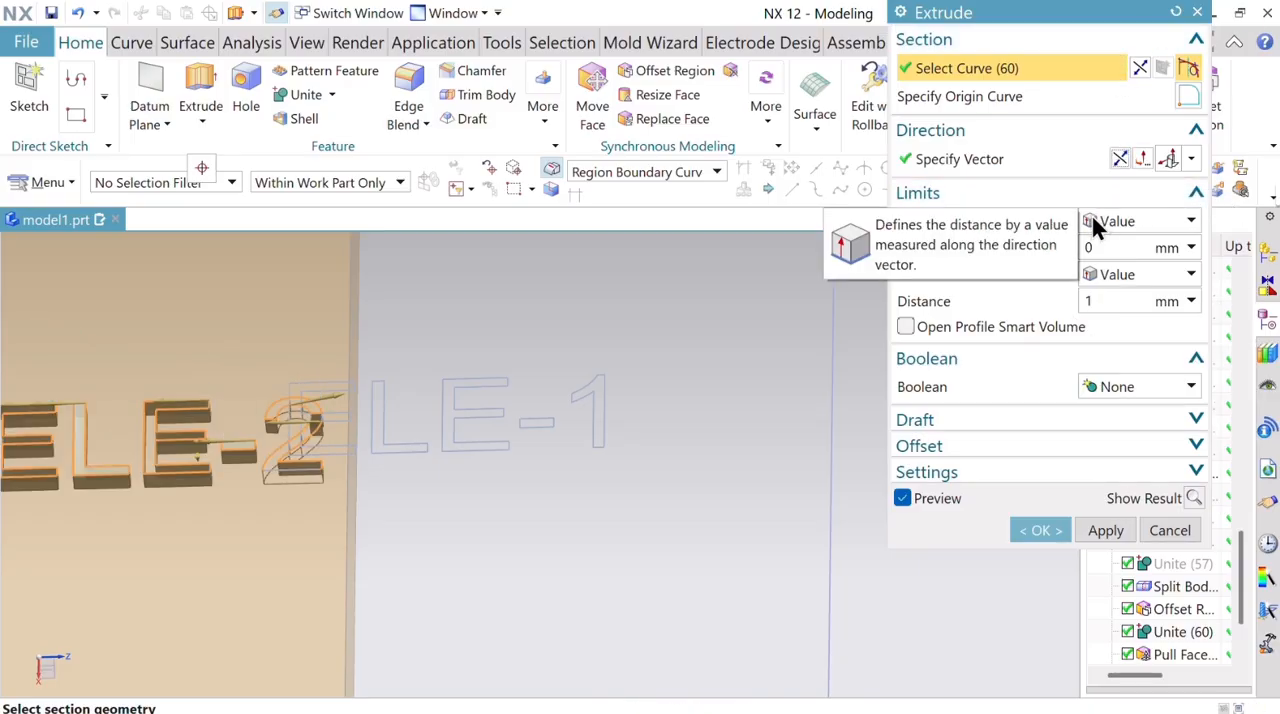
click(1134, 386)
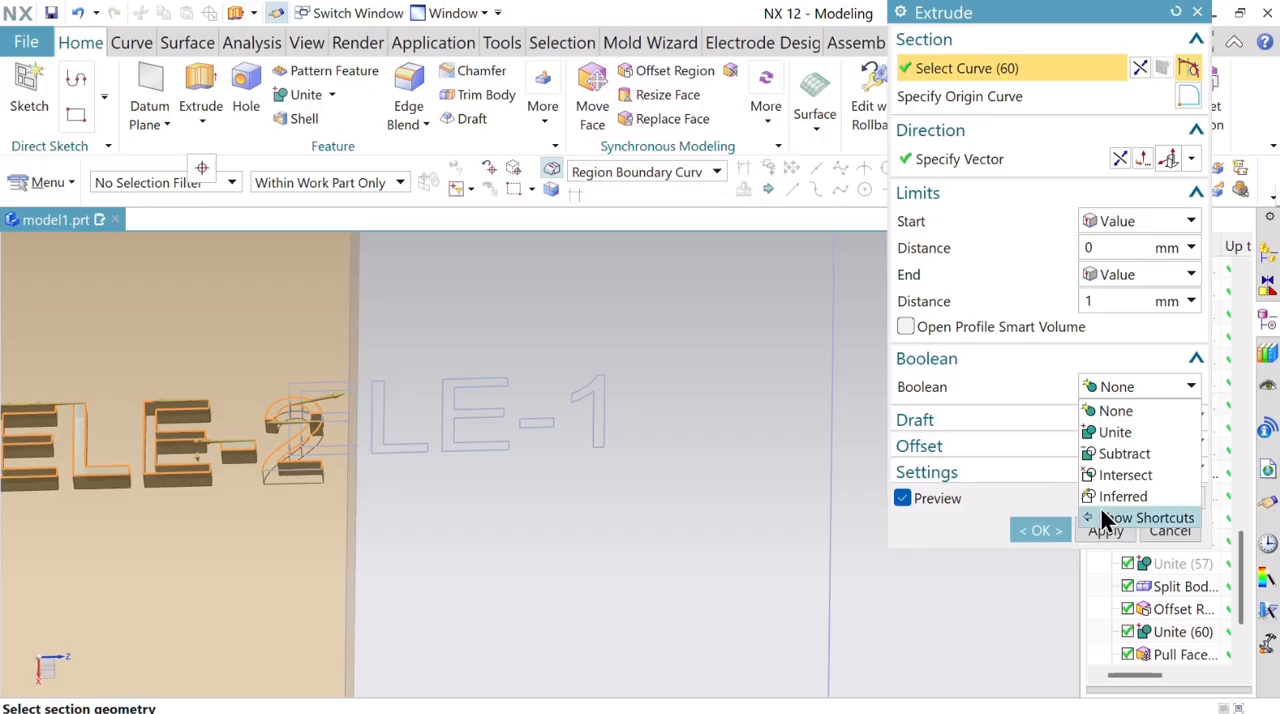
click(1120, 454)
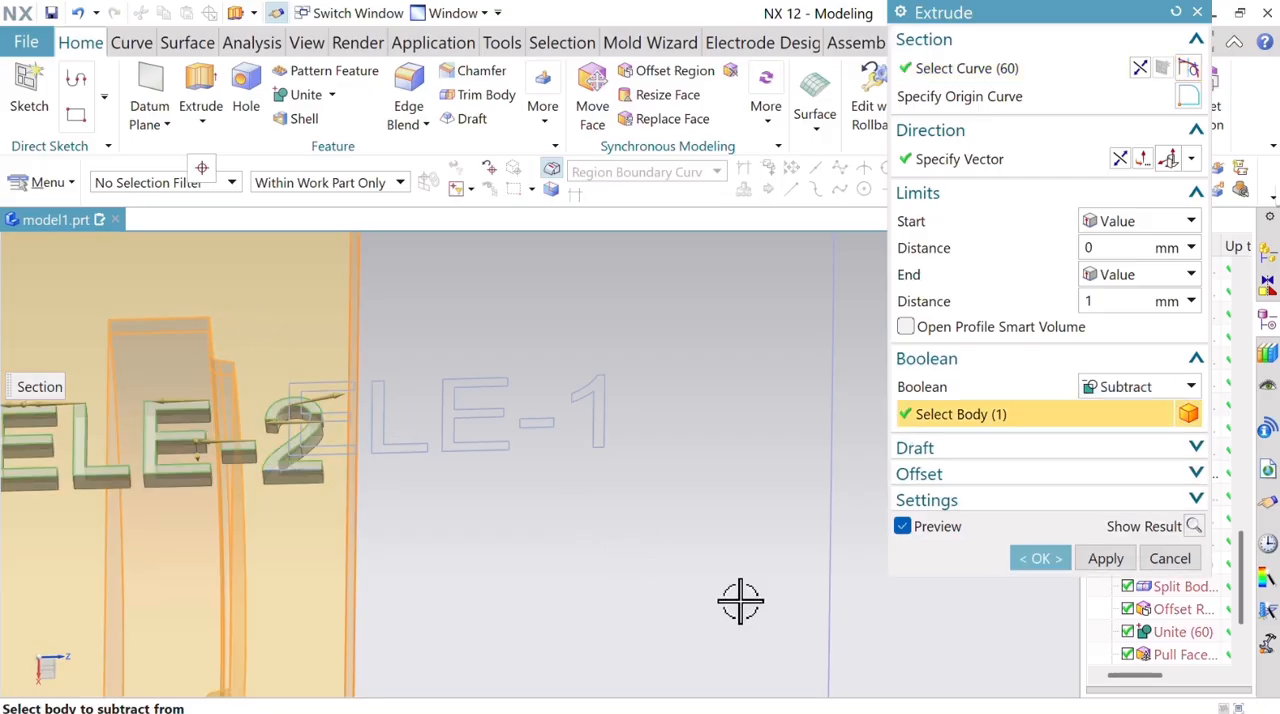
click(1037, 560)
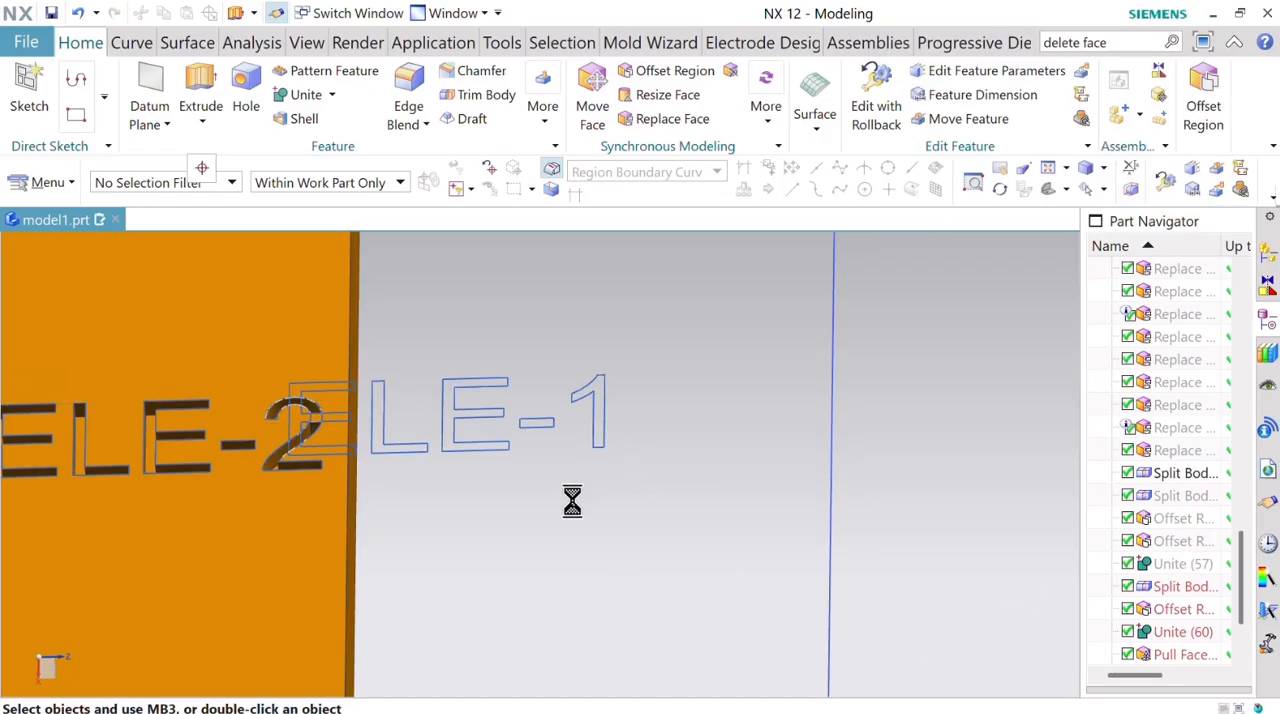
scroll(541, 538, down, 3)
scroll(523, 543, up, 2)
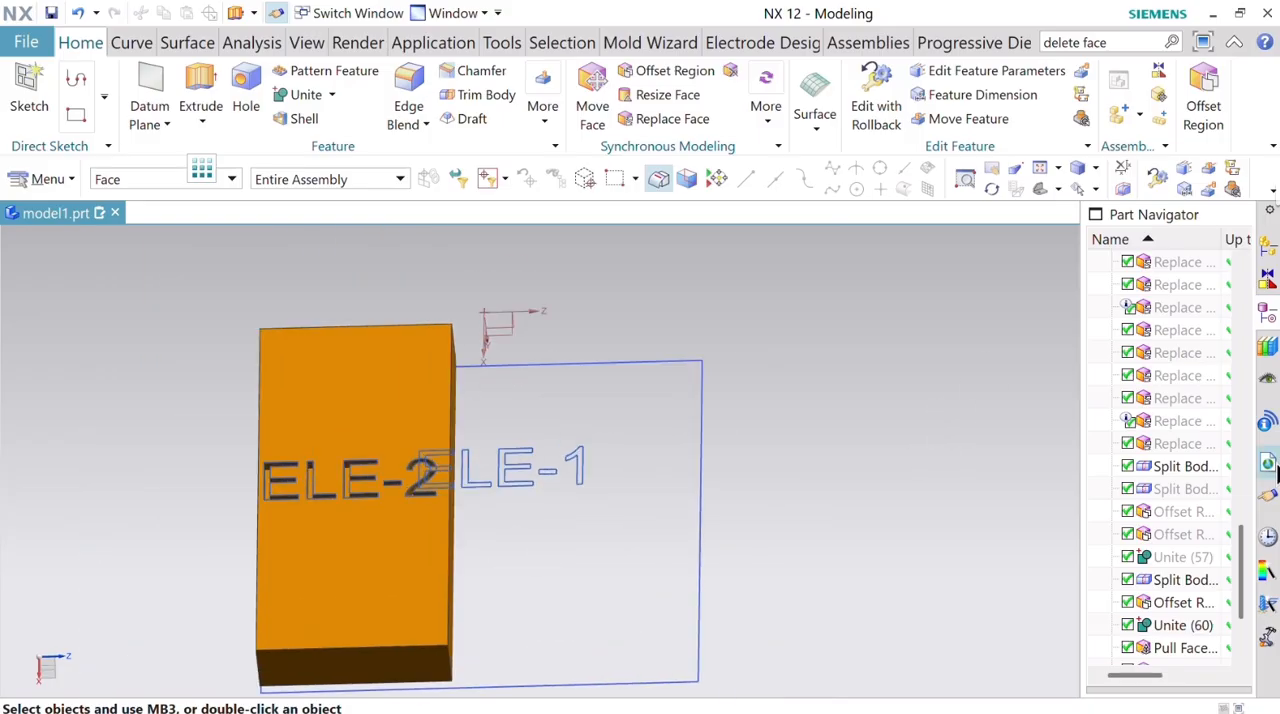
Show the hidden pink block and hide the orange block.
scroll(1245, 591, down, 3)
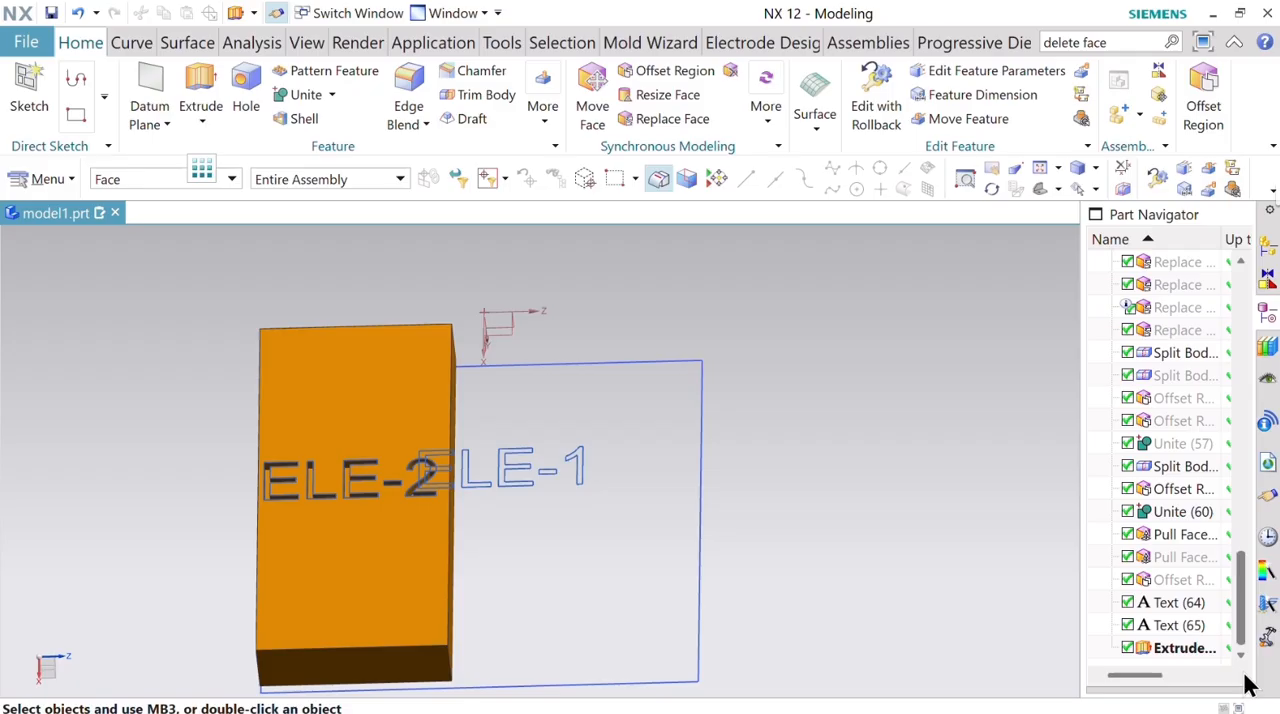
right_click(1203, 453)
click(1124, 31)
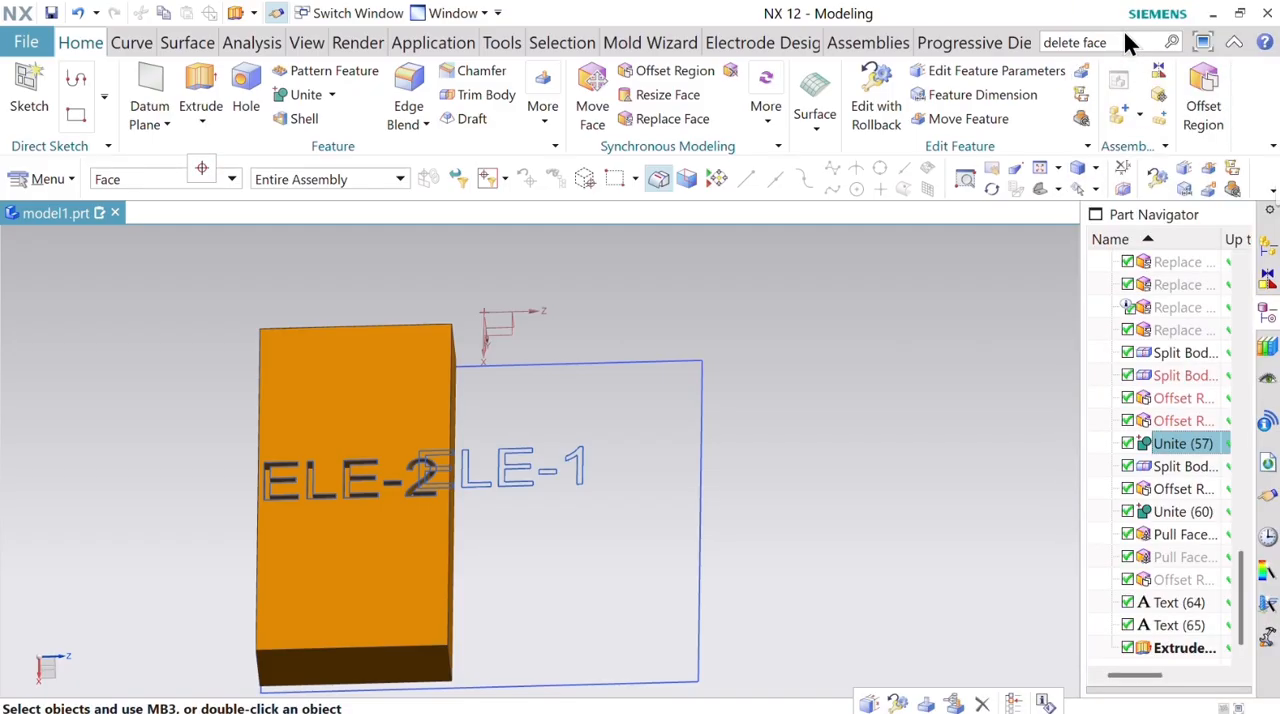
click(417, 343)
click(470, 379)
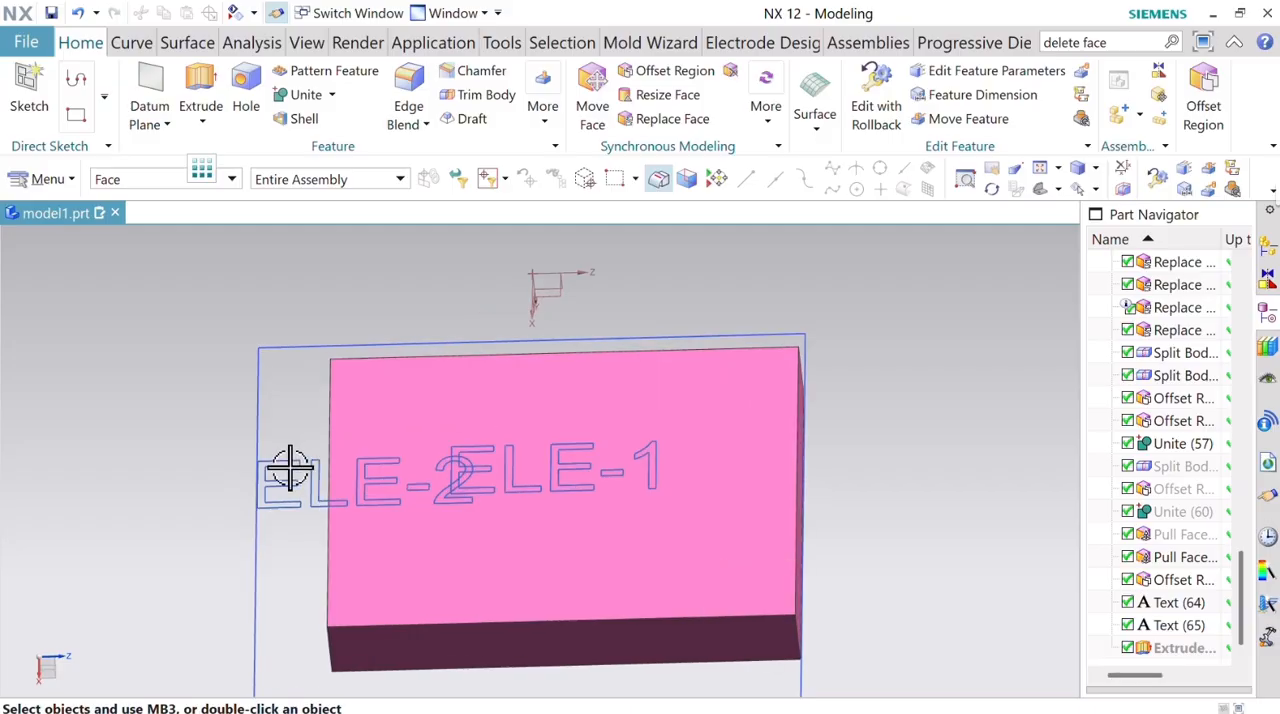
Remove the selection filter and hide the ELE-2 text.
scroll(290, 468, down, 2)
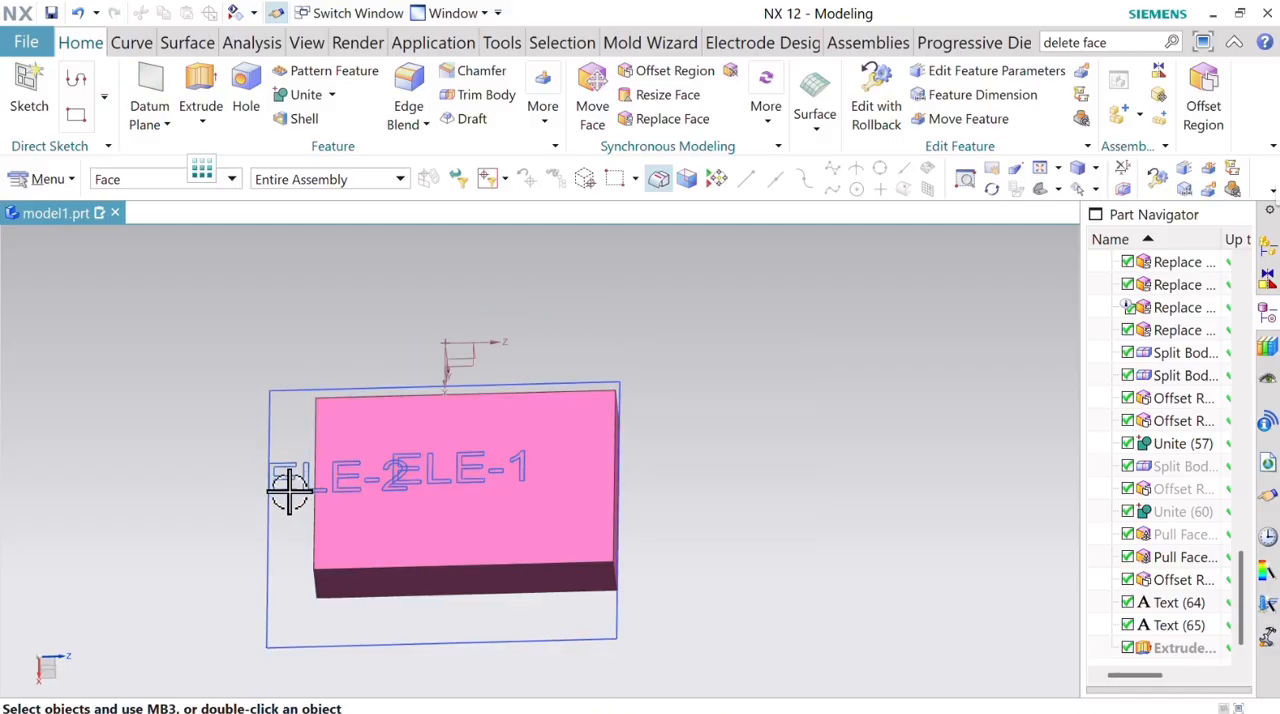
scroll(432, 468, up, 3)
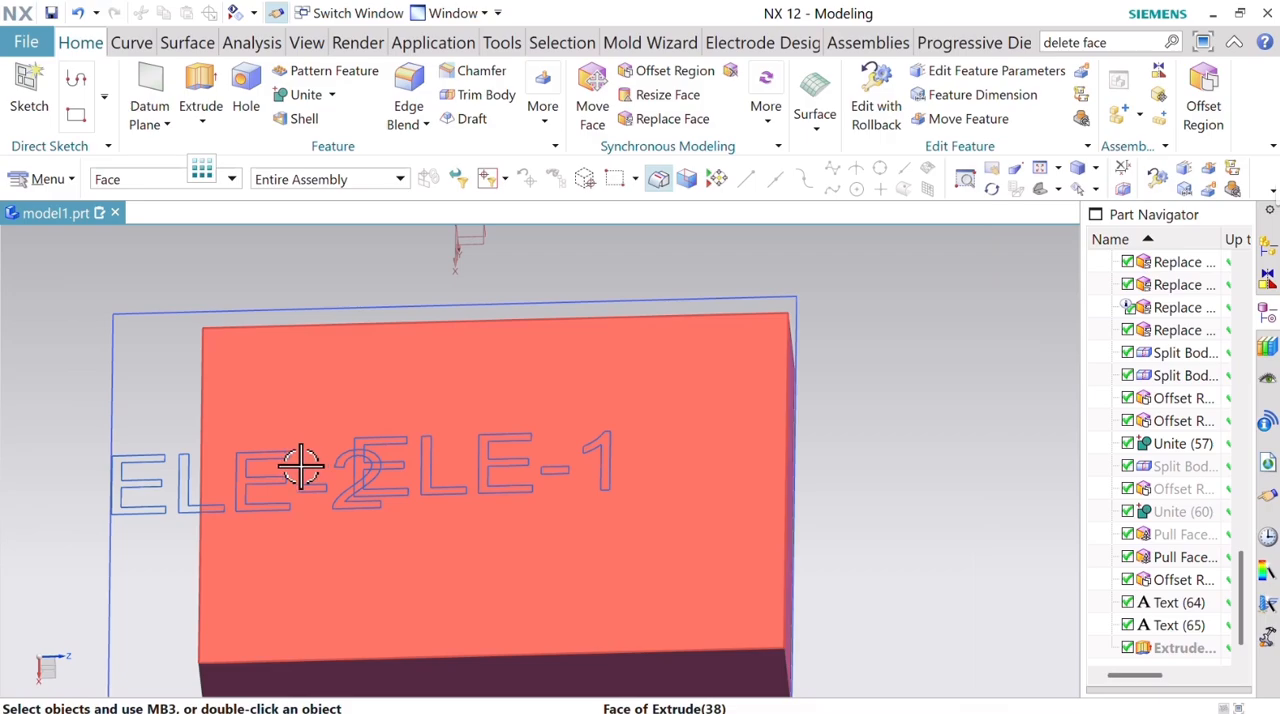
click(136, 177)
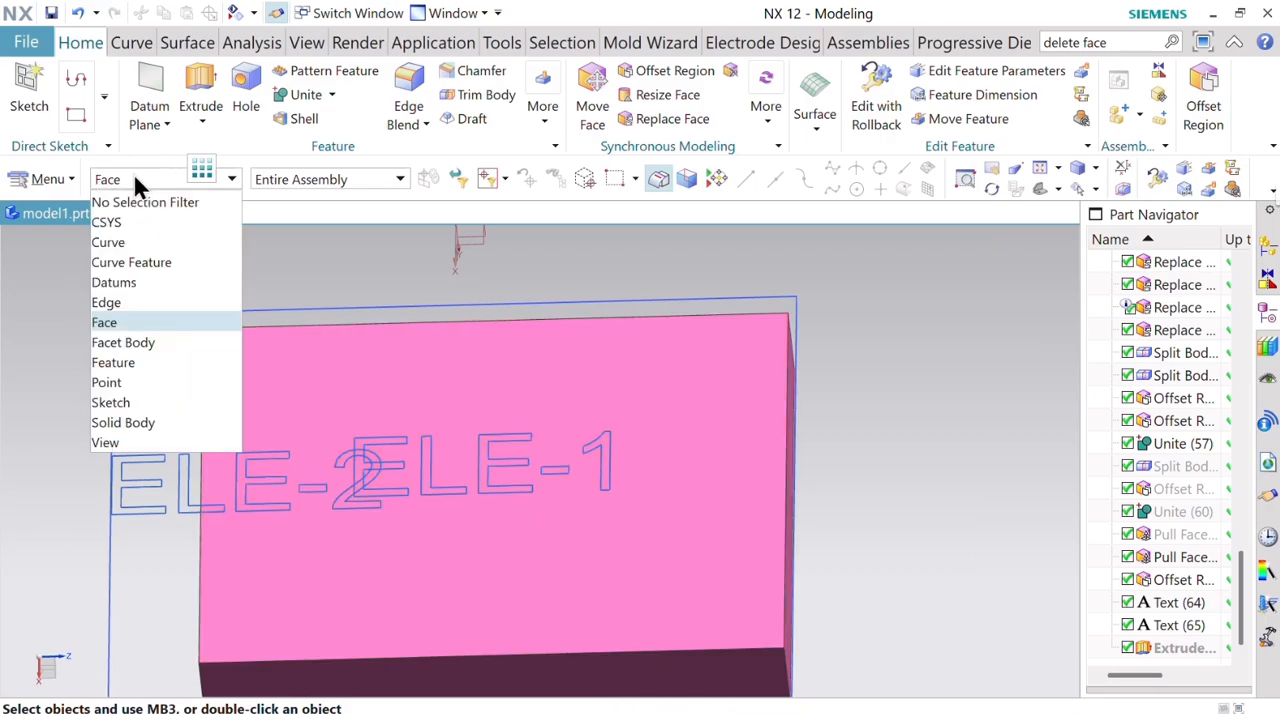
click(142, 200)
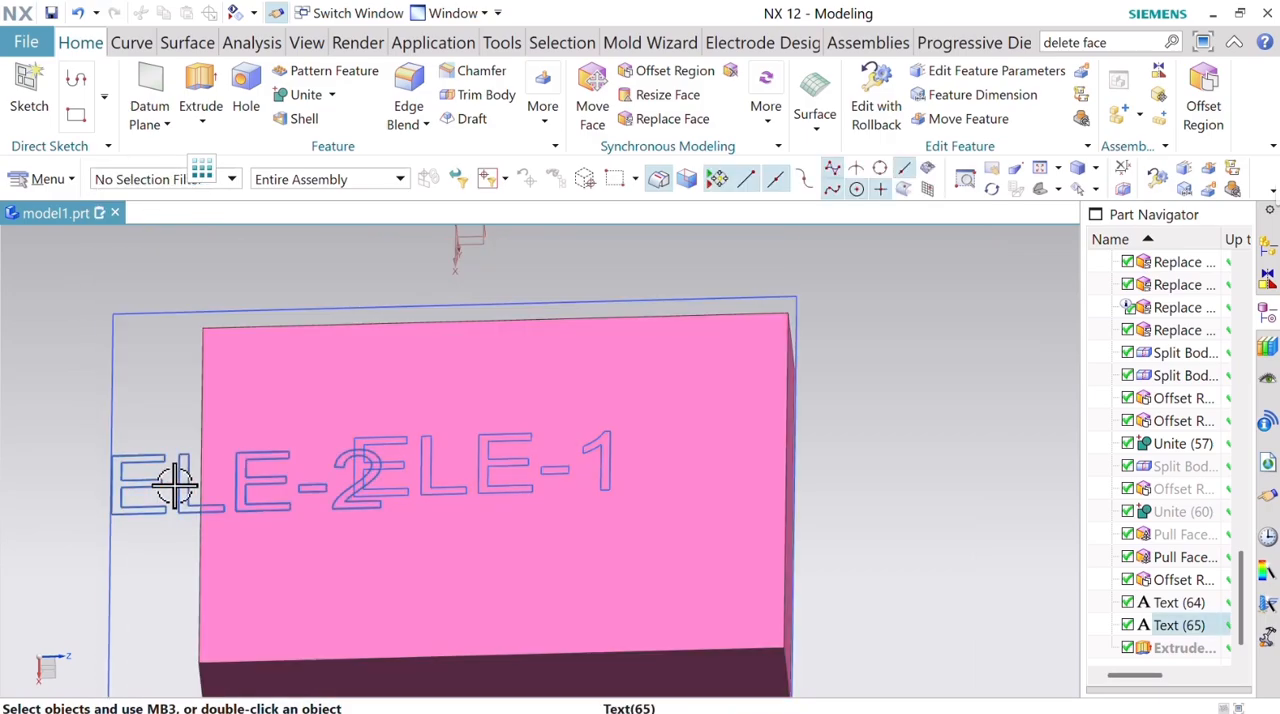
right_click(175, 485)
click(275, 106)
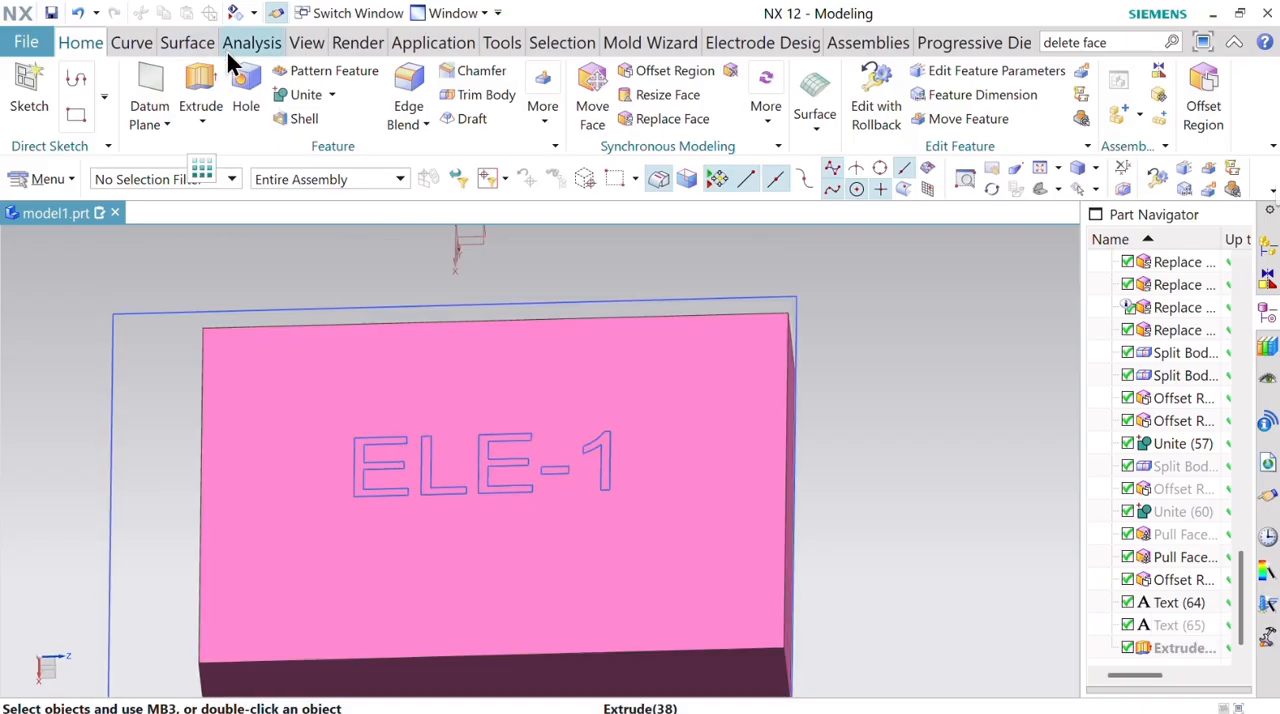
Start an Extrude and select the regions of all letters, the digit and the hyphen of the ELE-1 text as section.
click(200, 82)
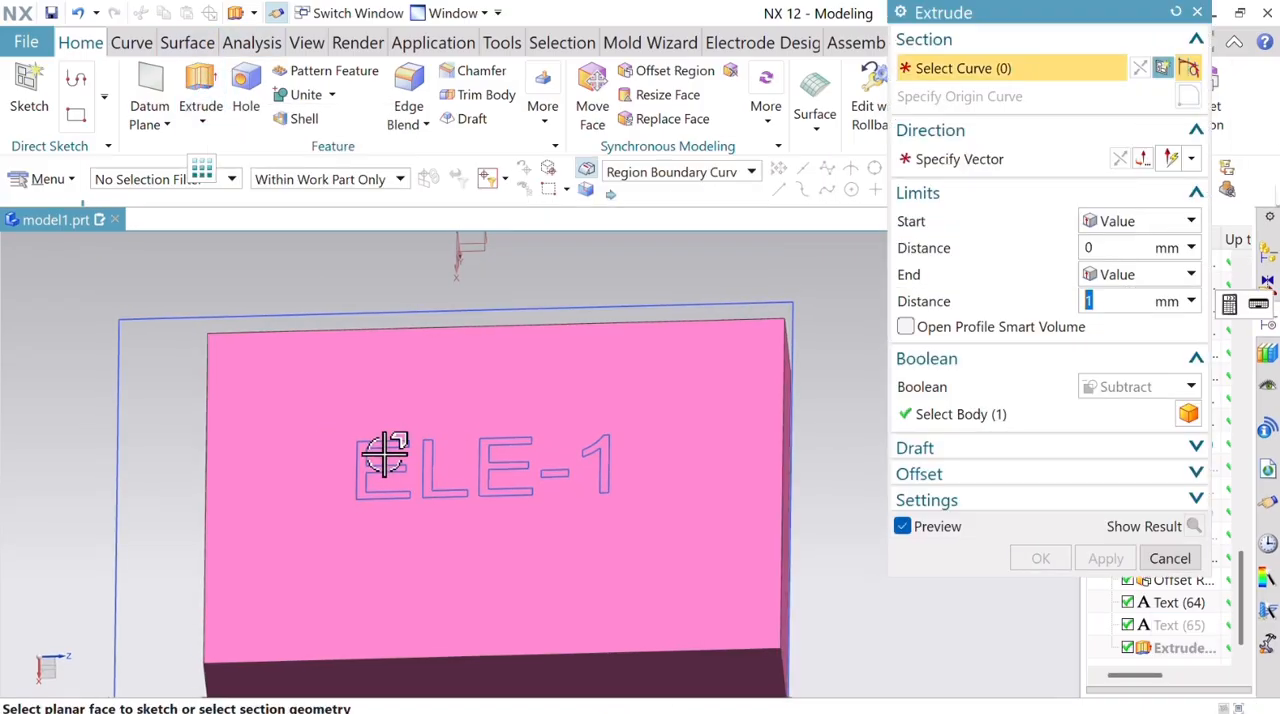
click(390, 455)
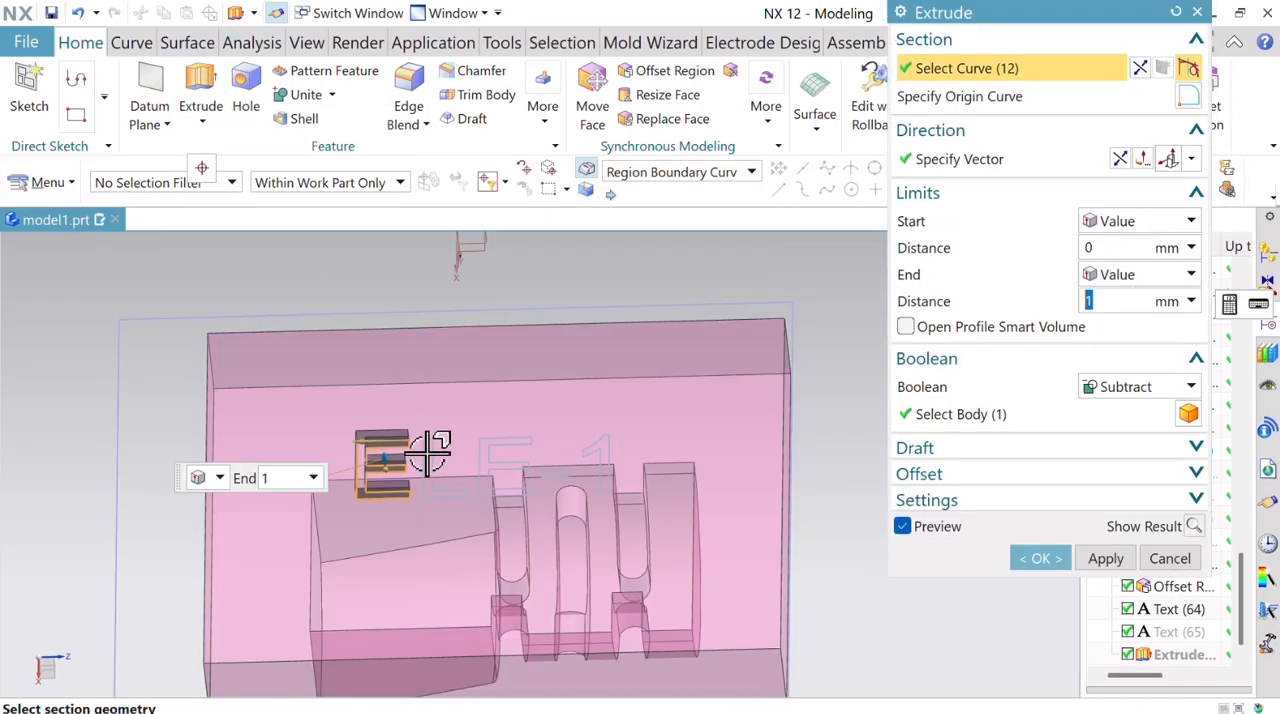
click(442, 462)
click(497, 460)
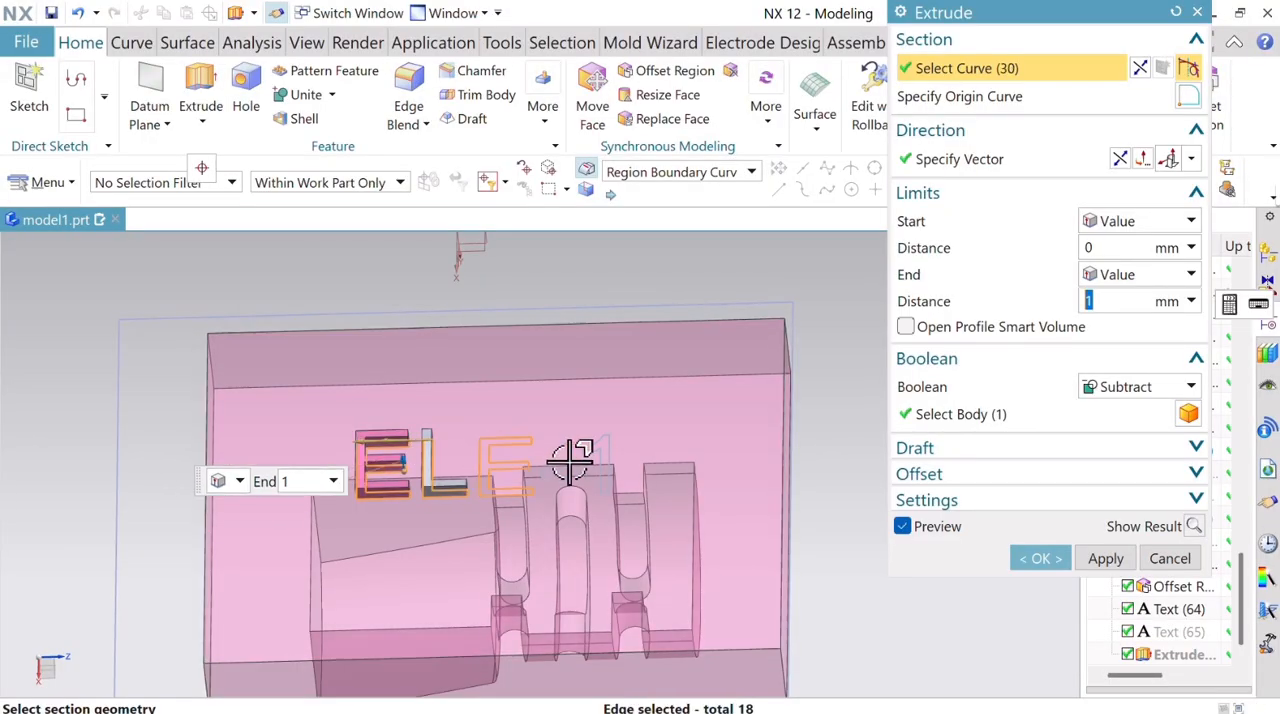
click(606, 458)
click(572, 462)
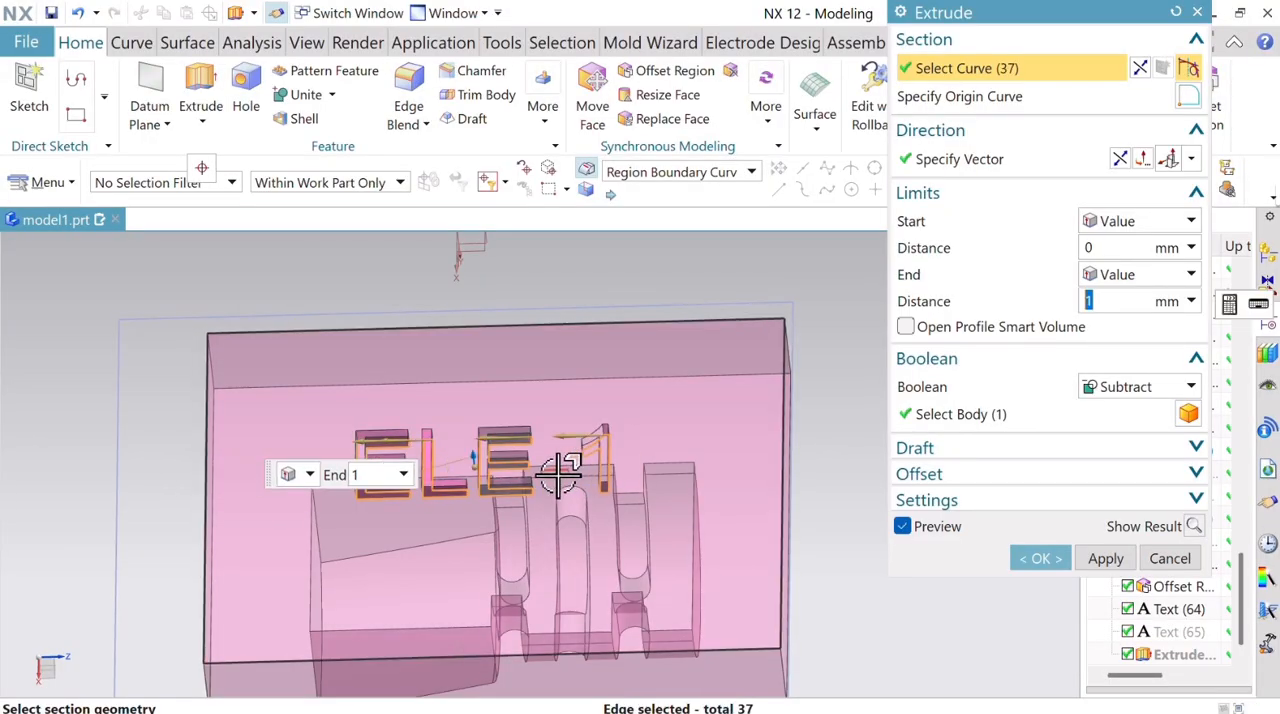
click(556, 470)
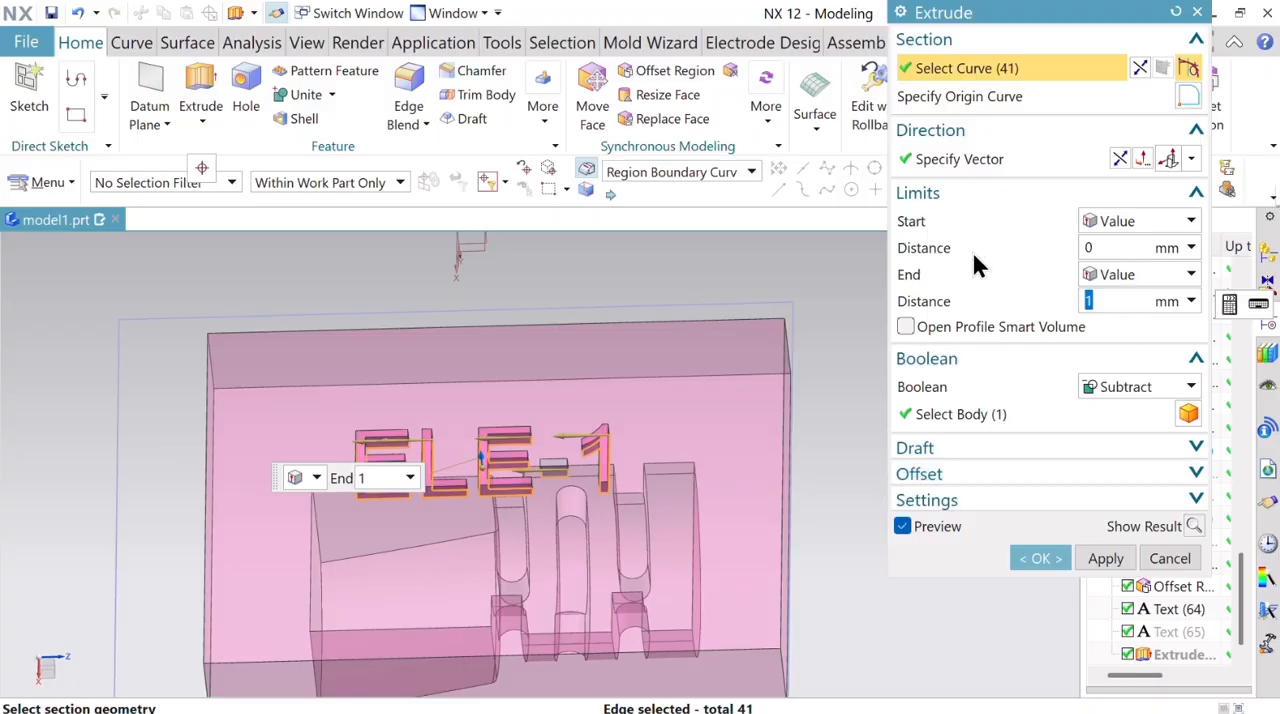
Engrave ELE-1 into the underside of the pink block by extruding 1 mm in the reversed direction with the Subtract boolean.
click(1120, 158)
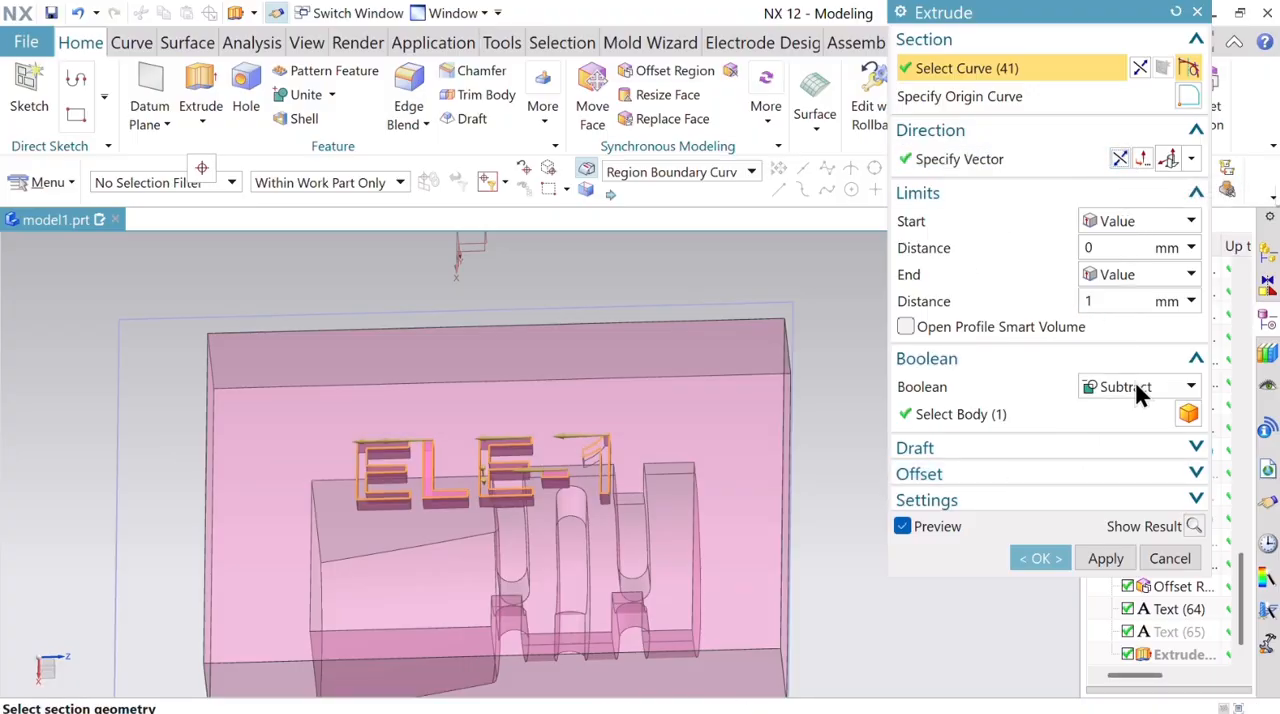
click(1194, 526)
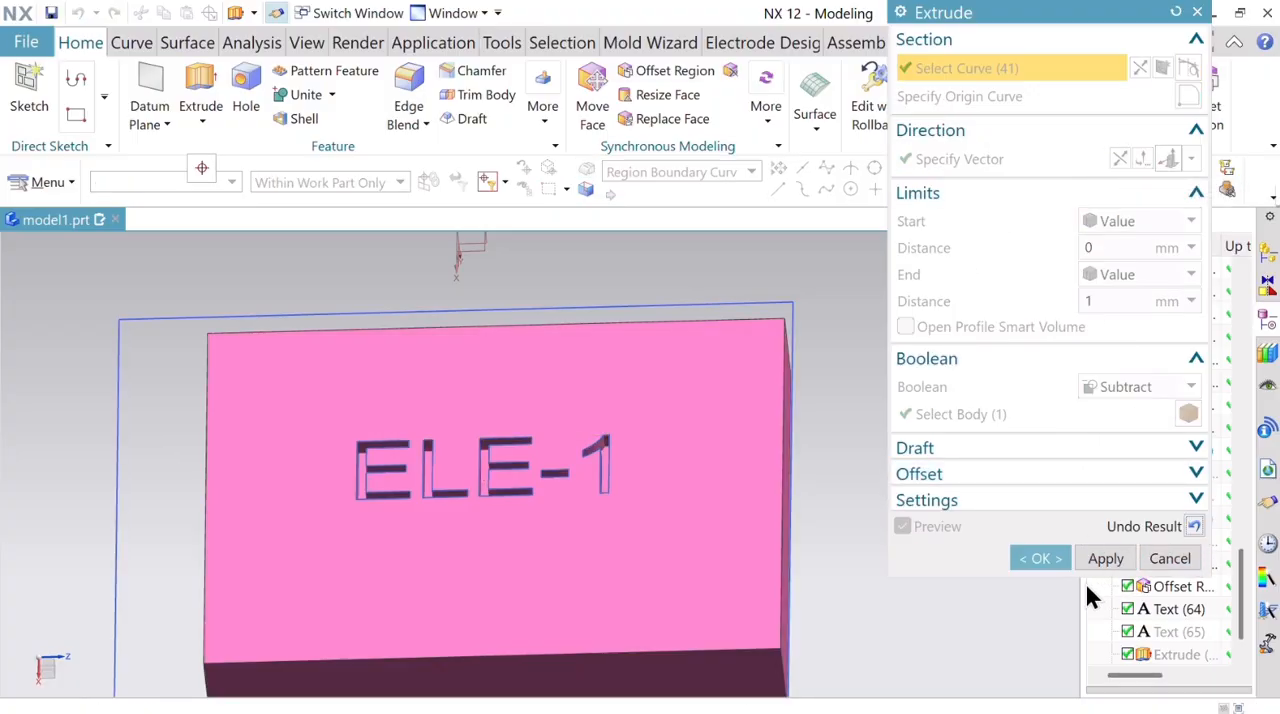
click(1040, 558)
scroll(806, 491, down, 3)
scroll(771, 434, up, 3)
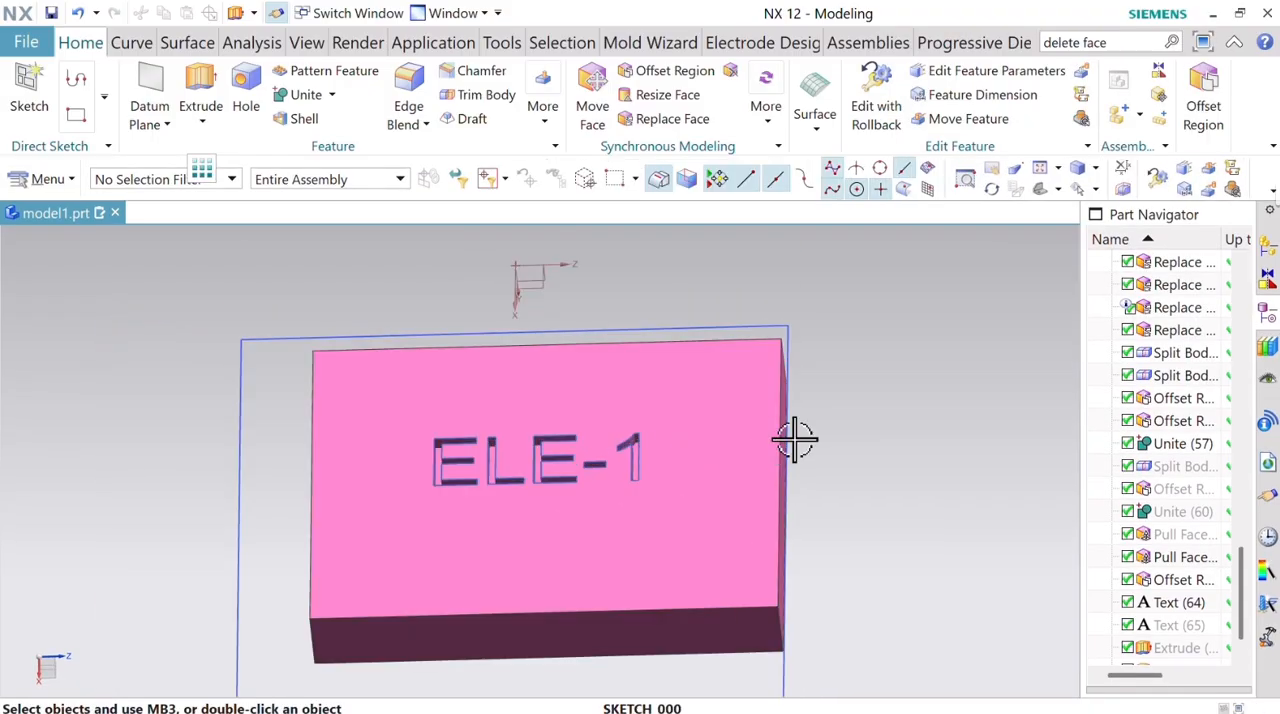
mouse_move(856, 425)
middle_down()
mouse_move(871, 451)
mouse_move(851, 403)
mouse_move(874, 403)
mouse_move(866, 441)
mouse_move(849, 389)
mouse_move(846, 426)
mouse_move(858, 432)
middle_up()
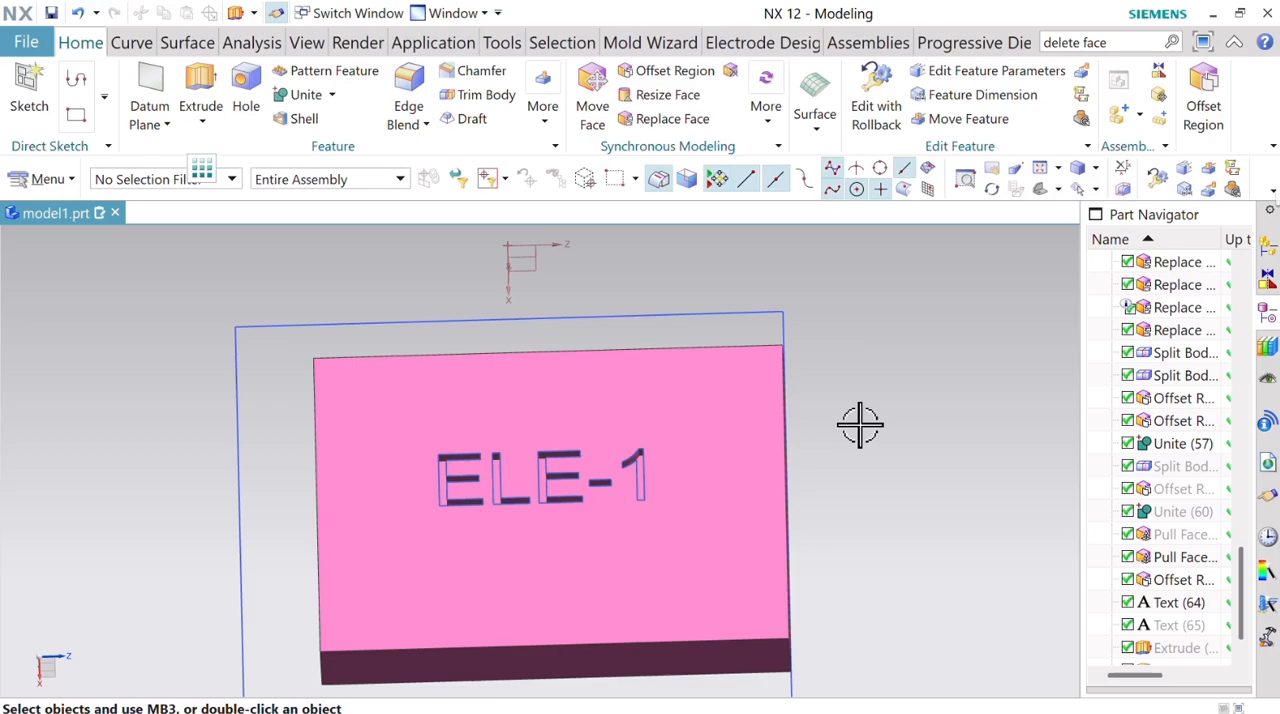
scroll(841, 431, down, 4)
scroll(871, 400, up, 4)
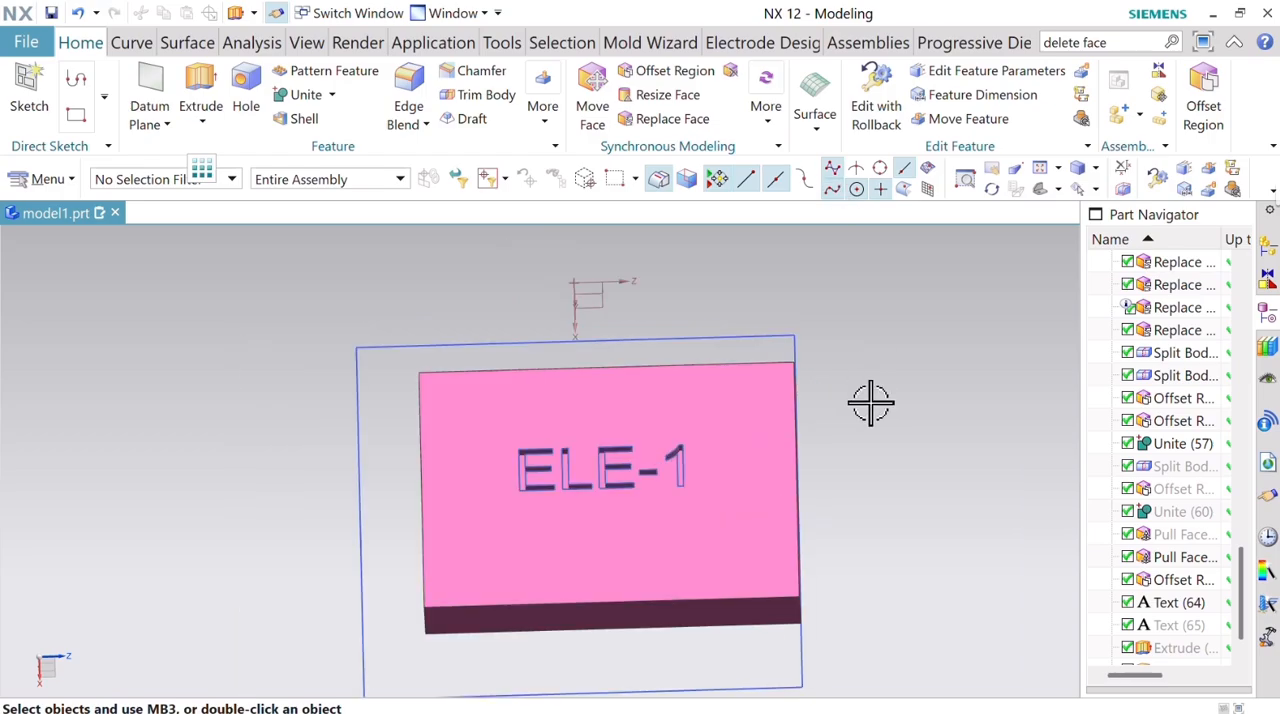
middle_drag(871, 400, 903, 351)
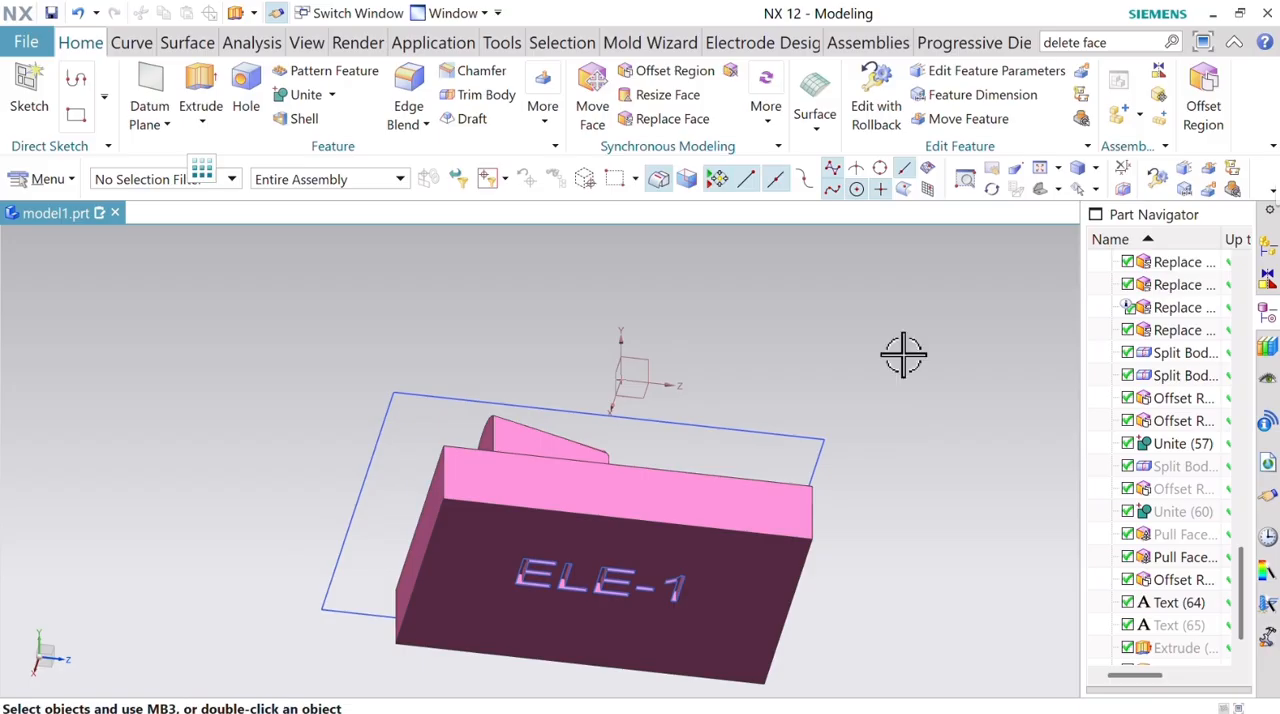
Hide all objects, leaving only the bodies and coordinate systems shown.
click(1095, 188)
click(1106, 215)
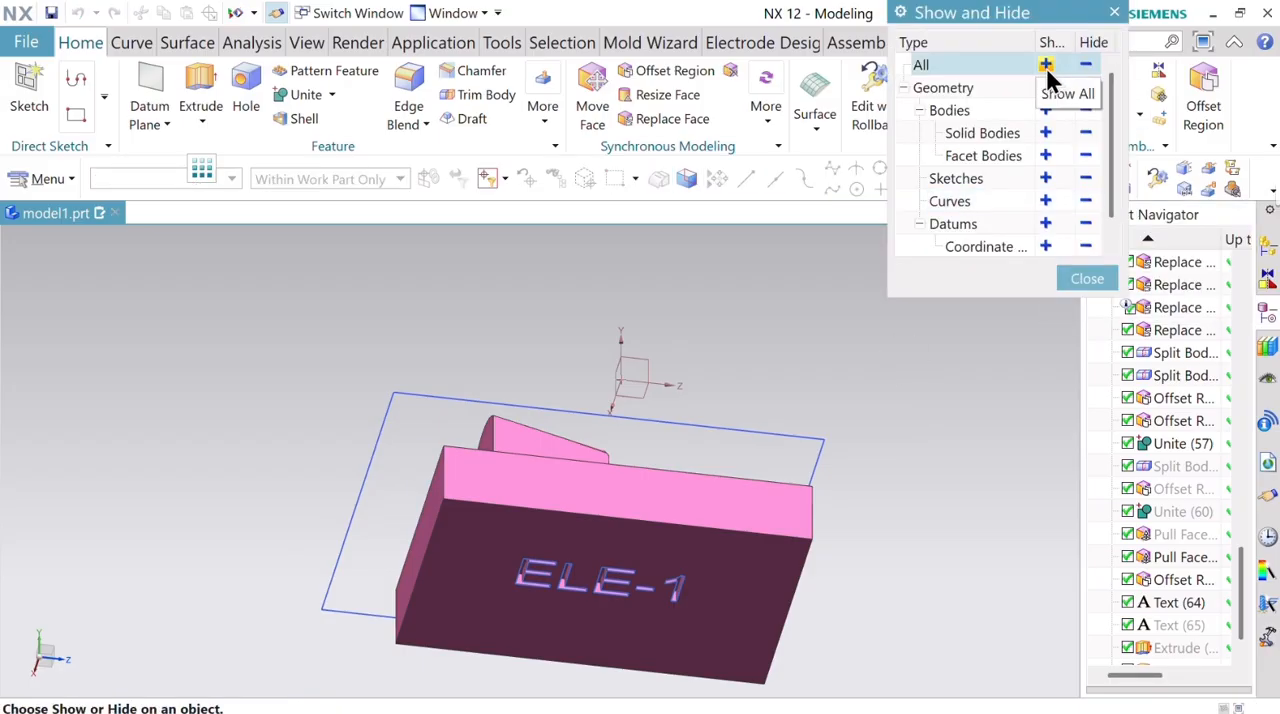
click(1085, 65)
click(1045, 110)
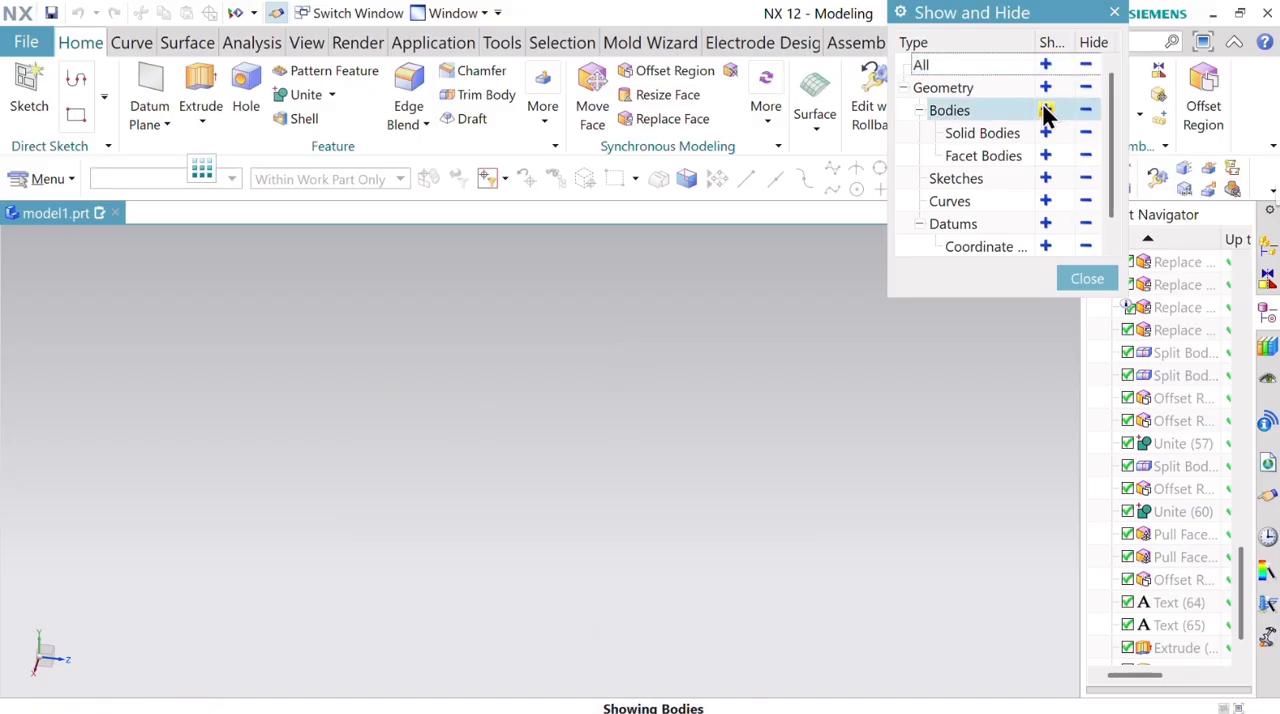
click(1047, 245)
click(1088, 279)
Hide the red mold block between the green block and the cyan plate.
middle_drag(629, 366, 766, 529)
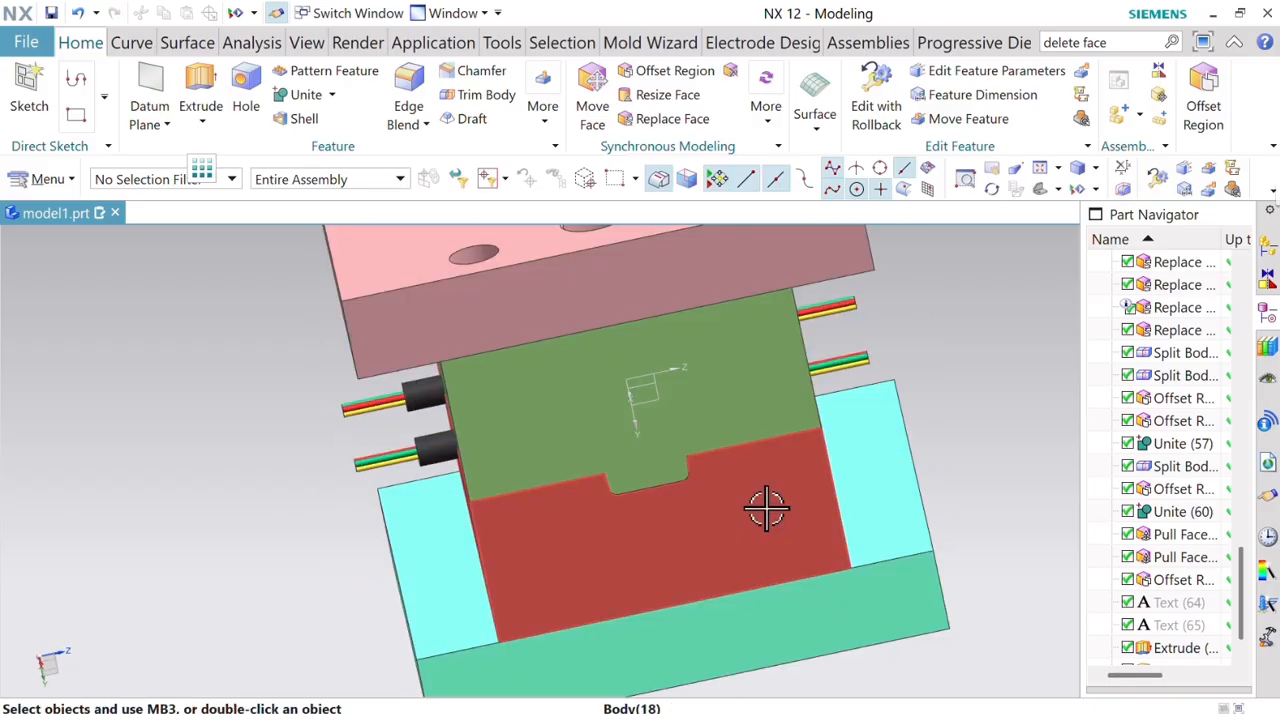
right_click(766, 509)
click(834, 248)
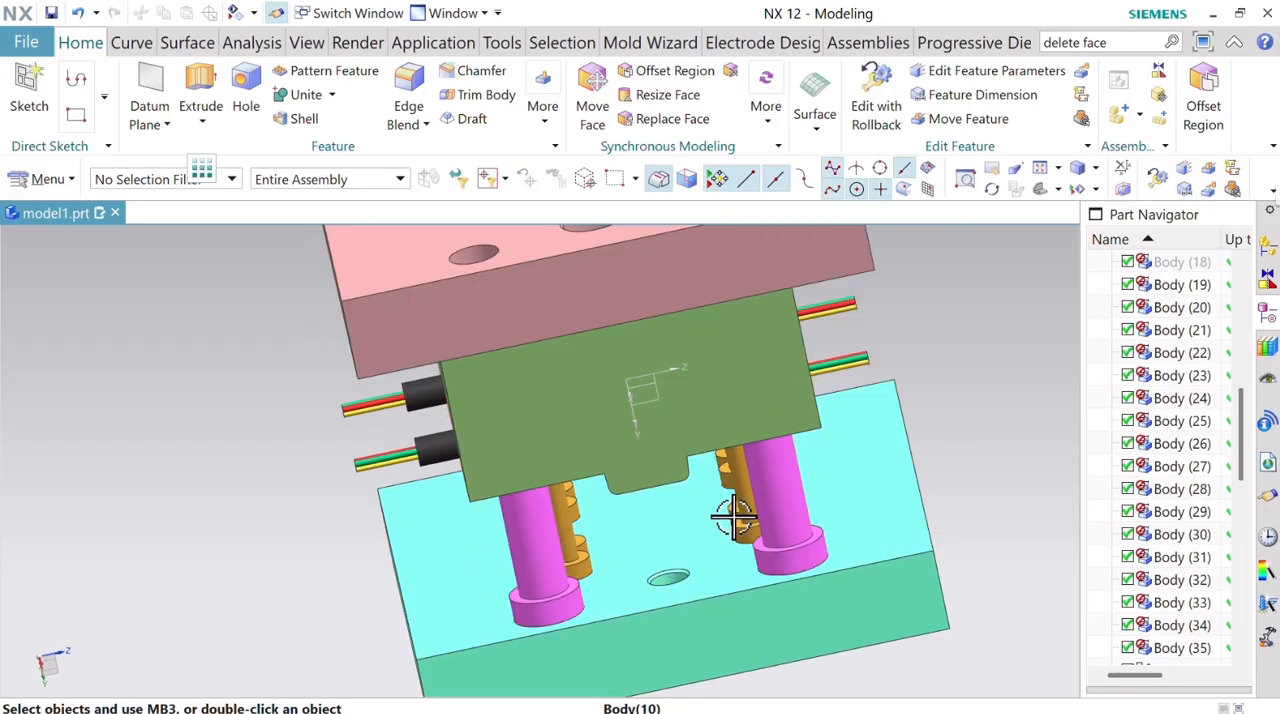
Show all sketches of the mold assembly.
middle_drag(728, 523, 677, 451)
scroll(614, 368, up, 5)
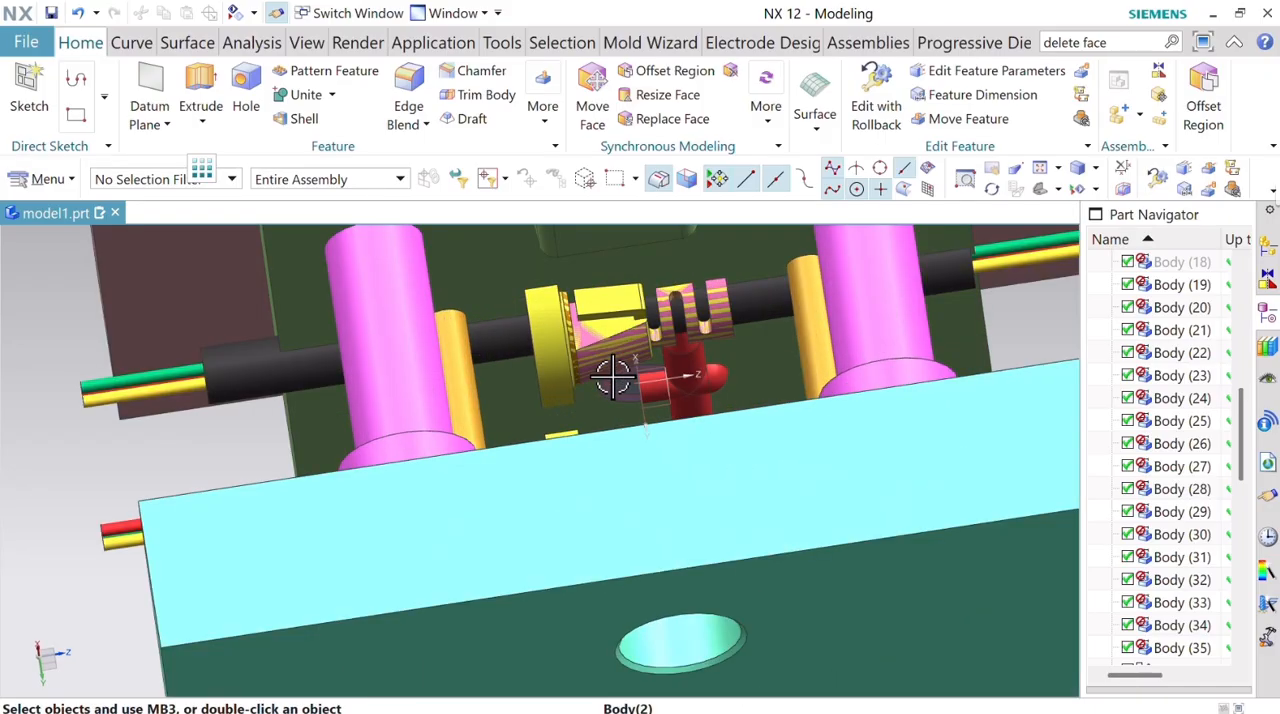
scroll(612, 376, down, 4)
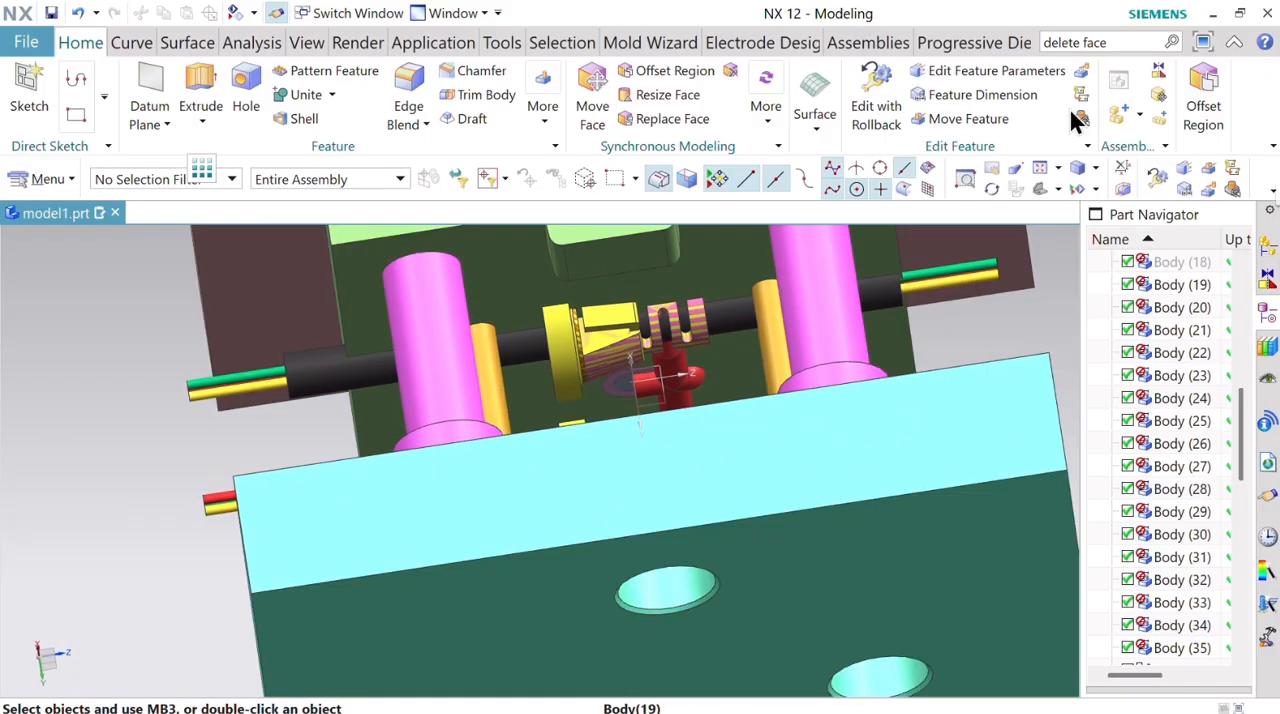
click(1095, 190)
click(1100, 227)
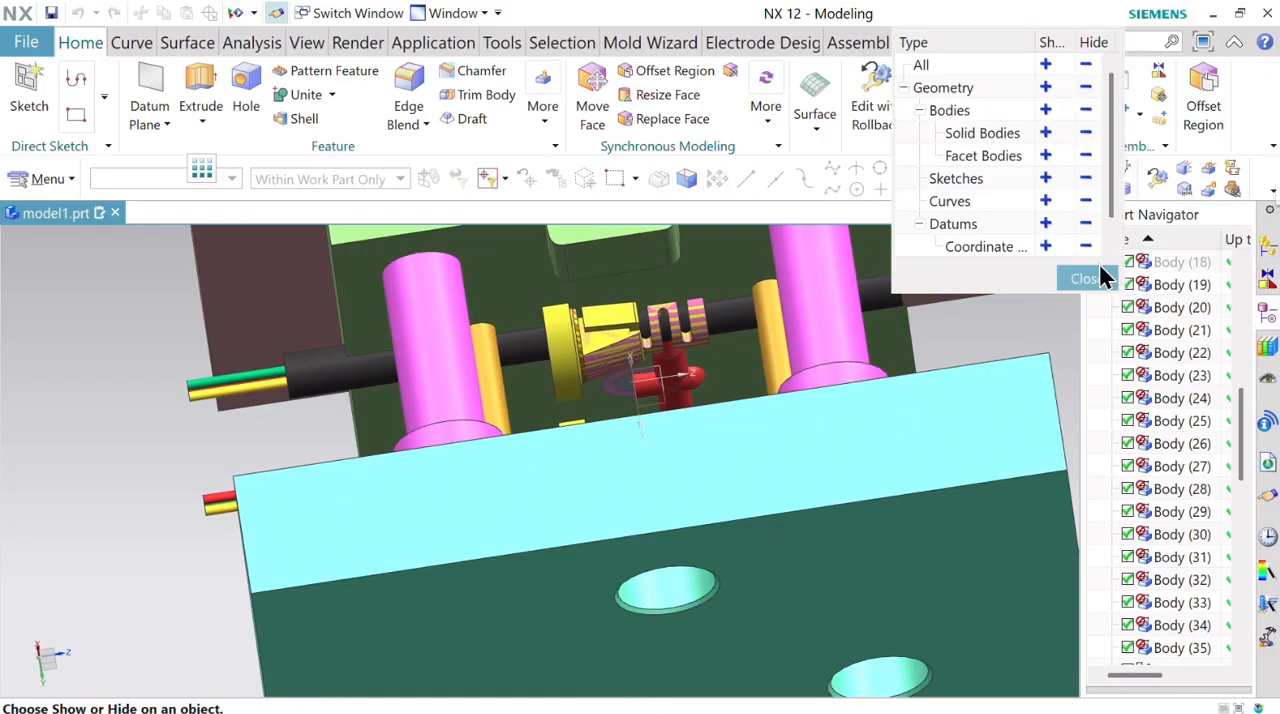
click(1047, 178)
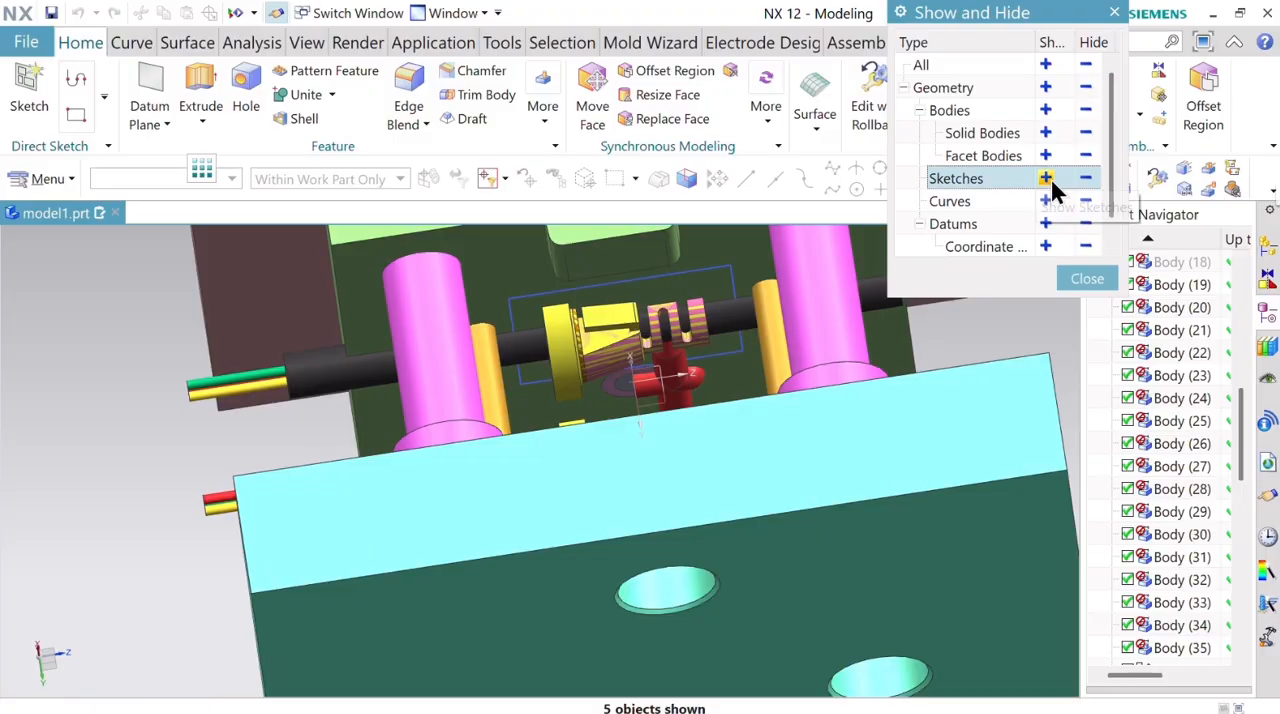
click(1085, 279)
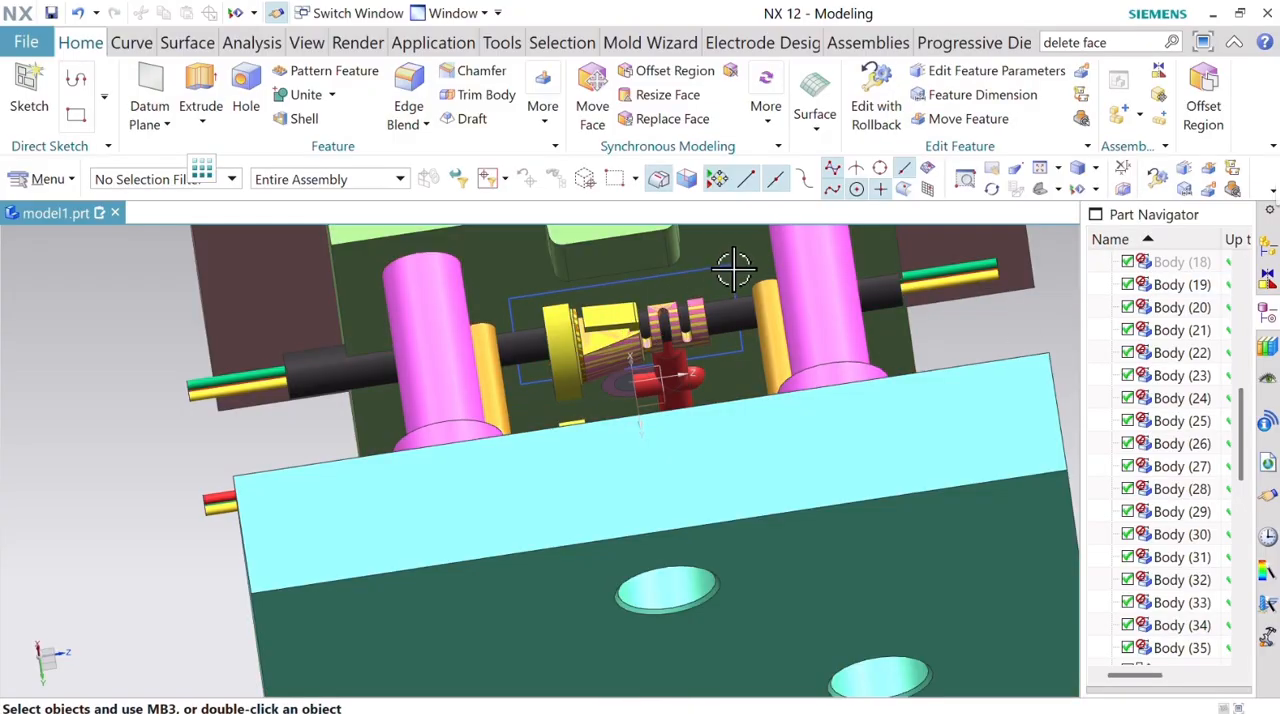
Hide the rectangular sketch around the yellow part.
click(733, 268)
right_click(733, 268)
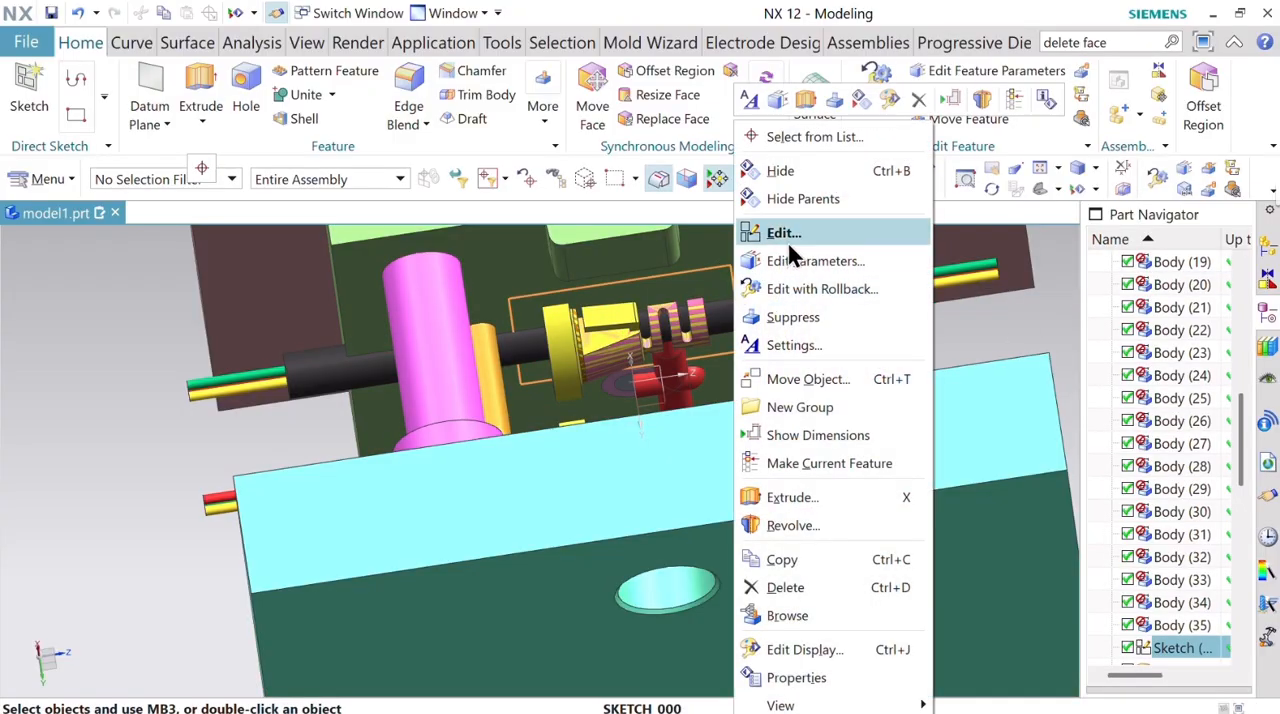
click(808, 170)
Swap the shown and hidden objects, and hide the ELE-2 and ELE-1 texts over the red block's cavity.
scroll(609, 477, down, 5)
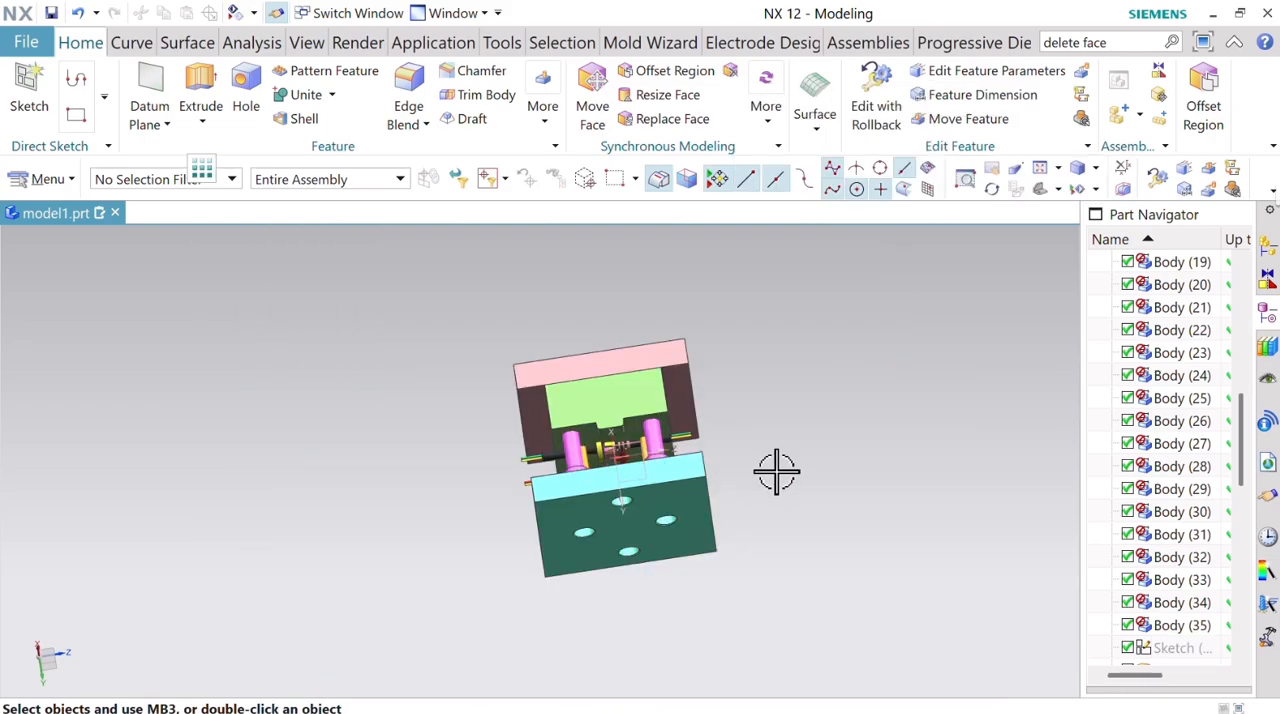
middle_drag(777, 472, 697, 490)
scroll(697, 490, up, 5)
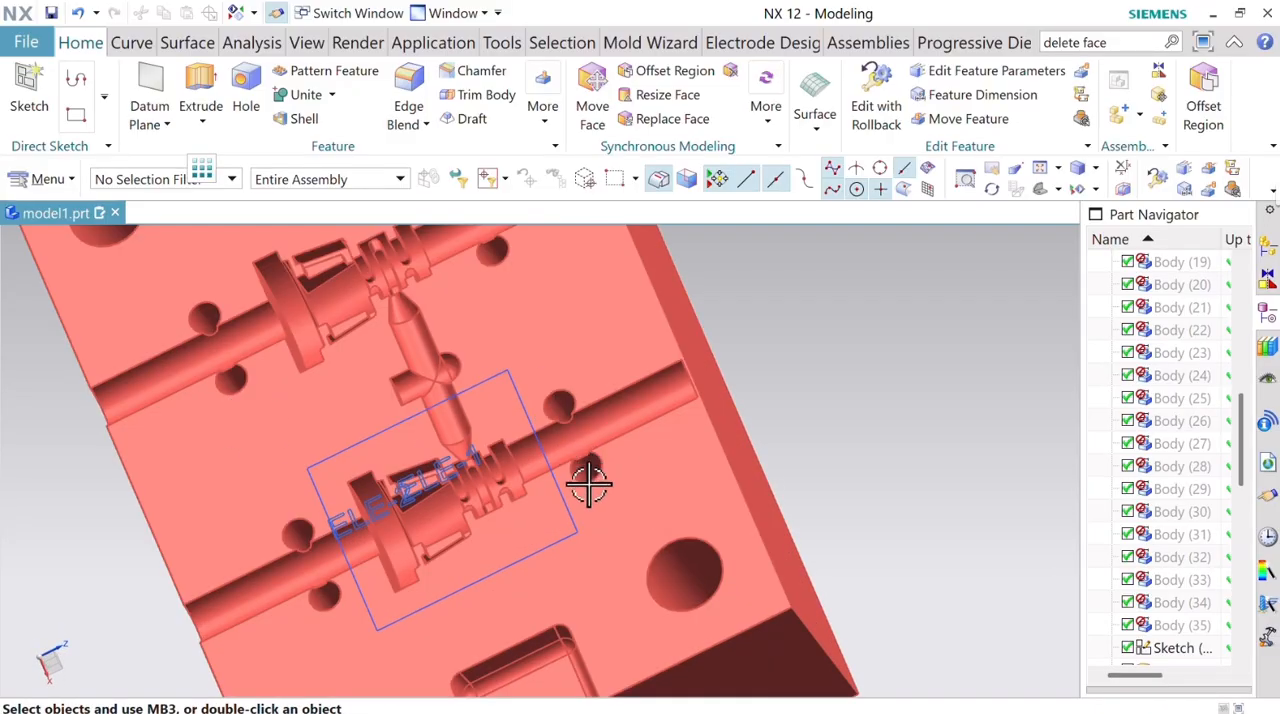
right_click(360, 480)
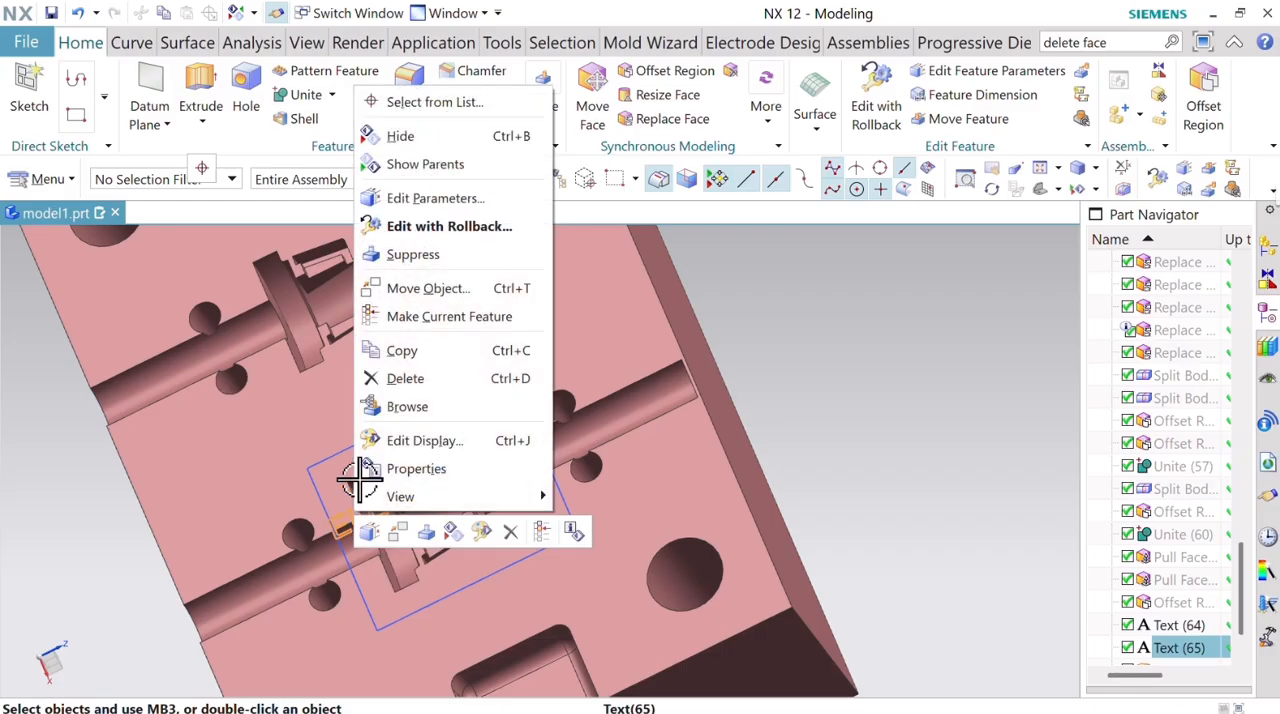
click(428, 135)
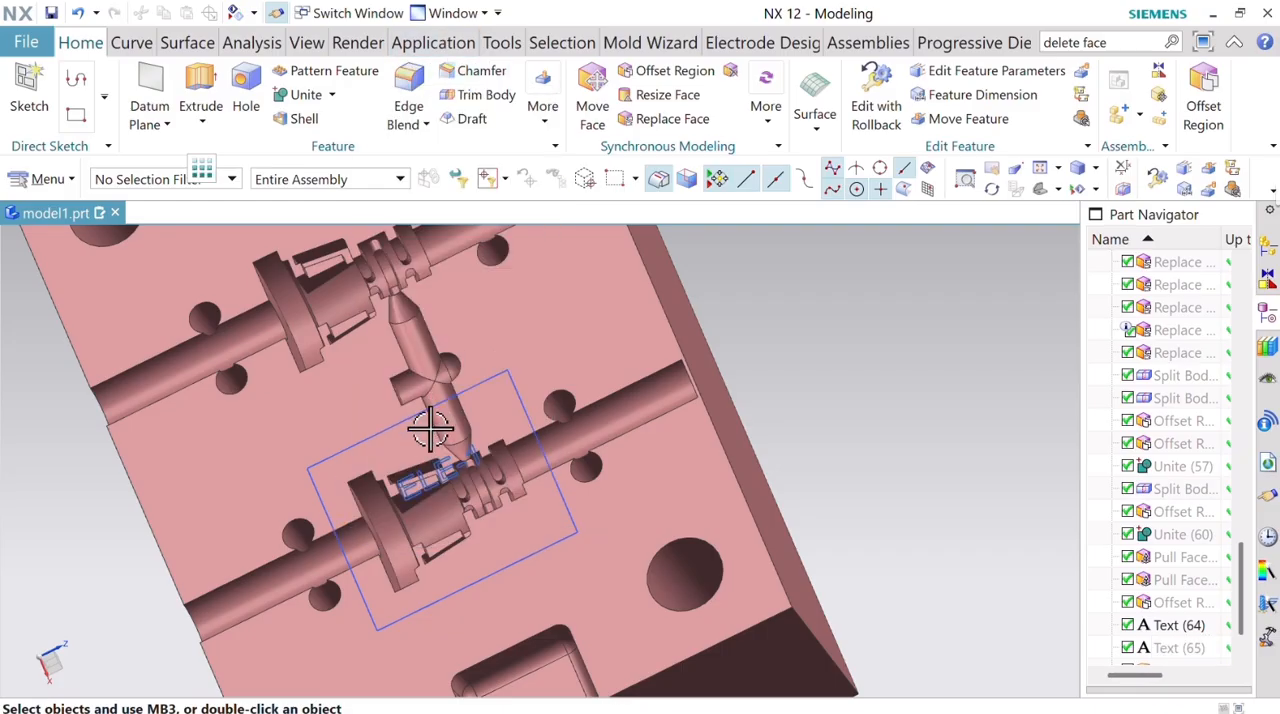
right_click(482, 452)
click(524, 78)
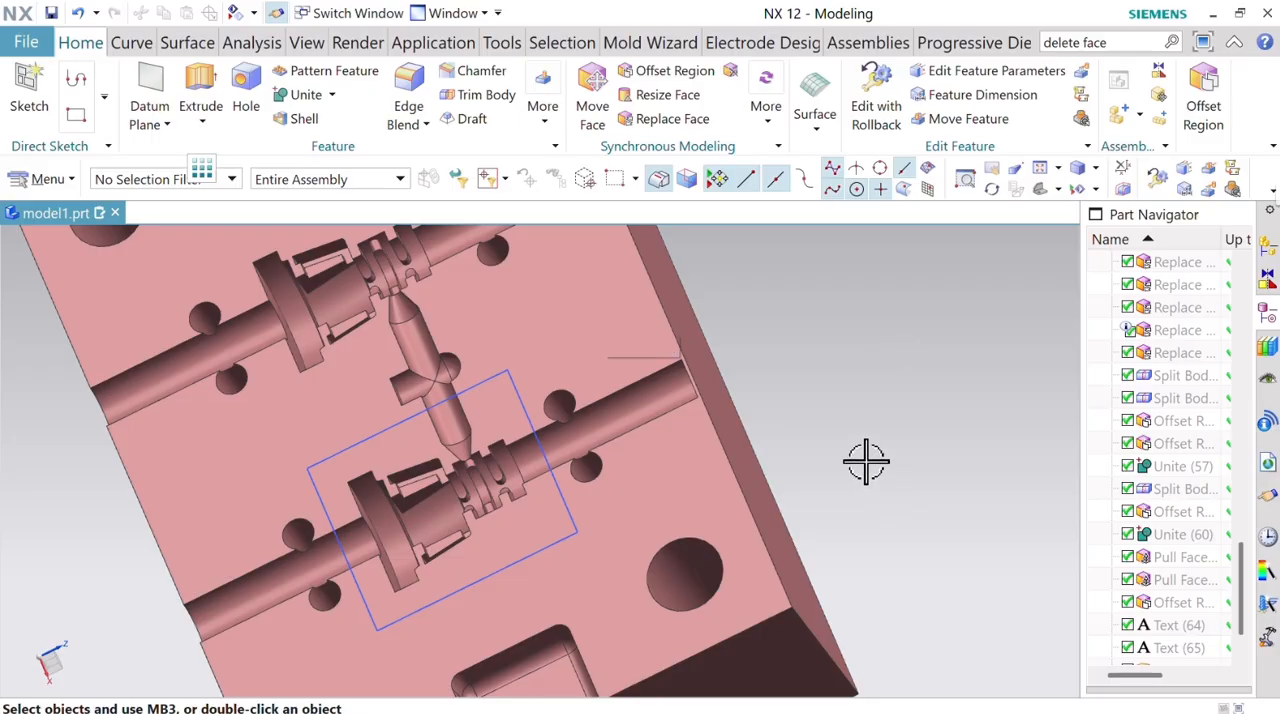
Examine the red block's cavity enclosed by the rectangular sketch.
middle_drag(870, 455, 872, 404)
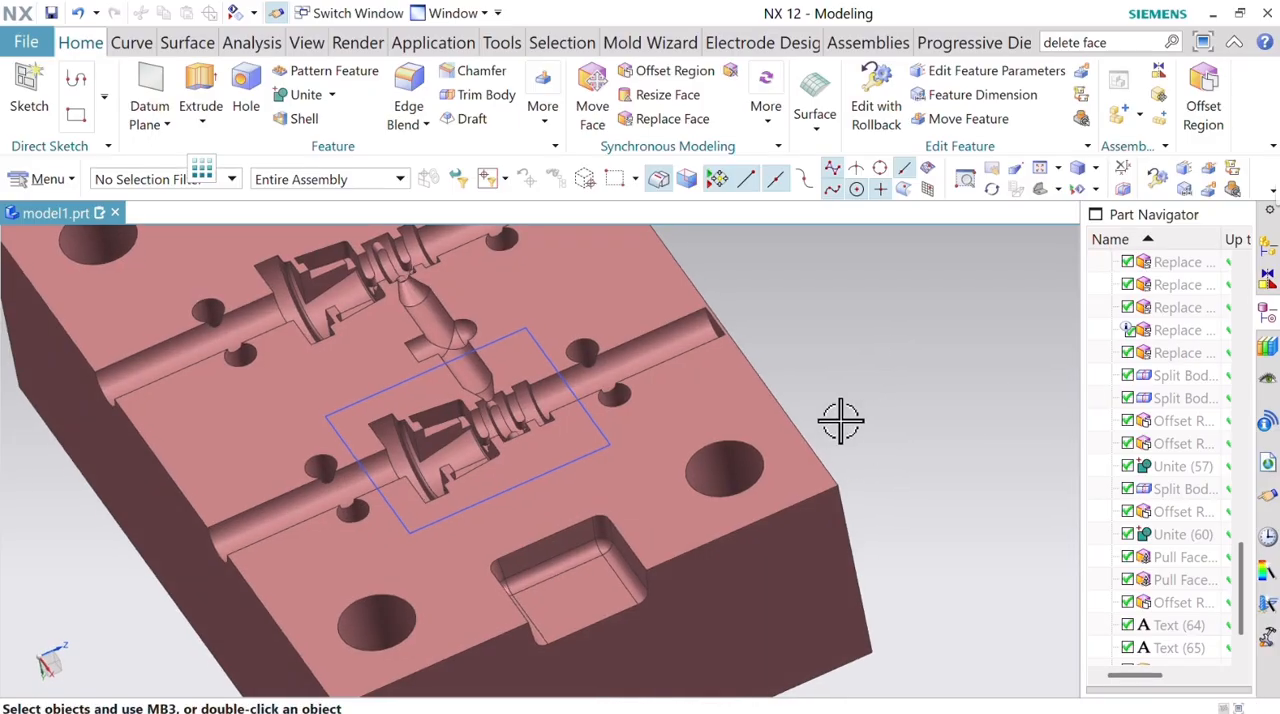
middle_drag(820, 440, 843, 404)
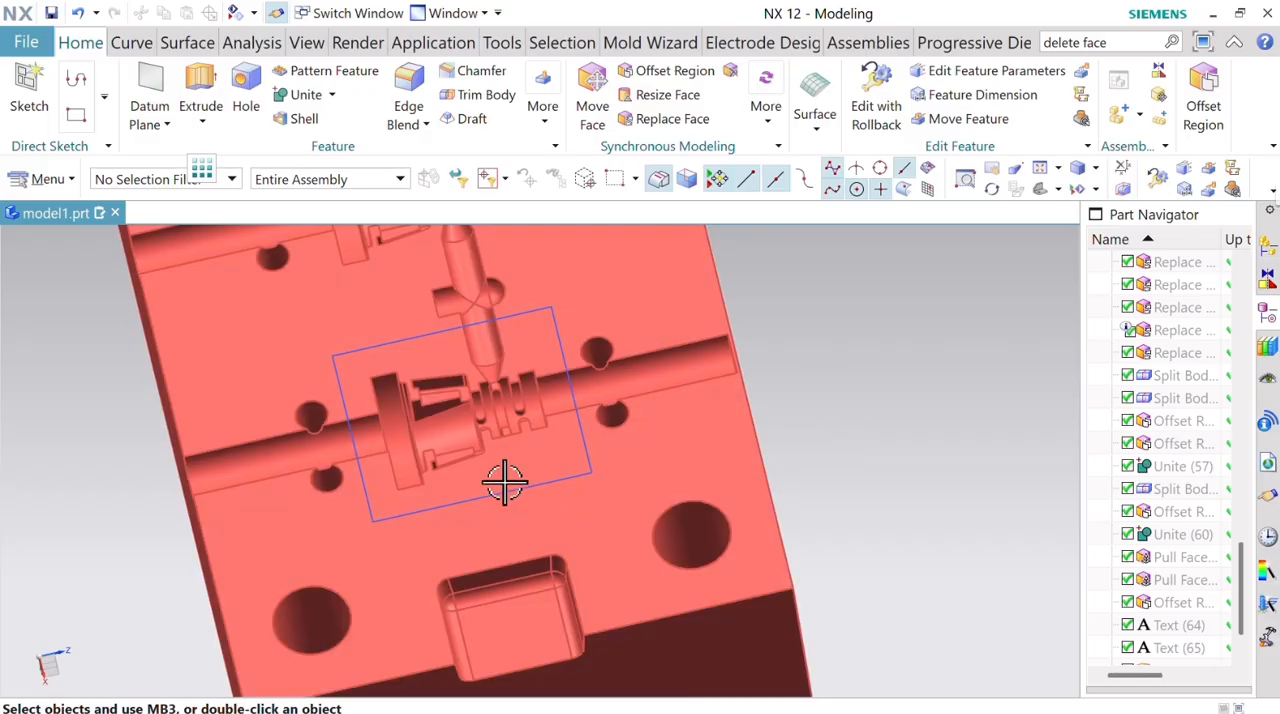
scroll(423, 440, up, 4)
scroll(423, 440, down, 3)
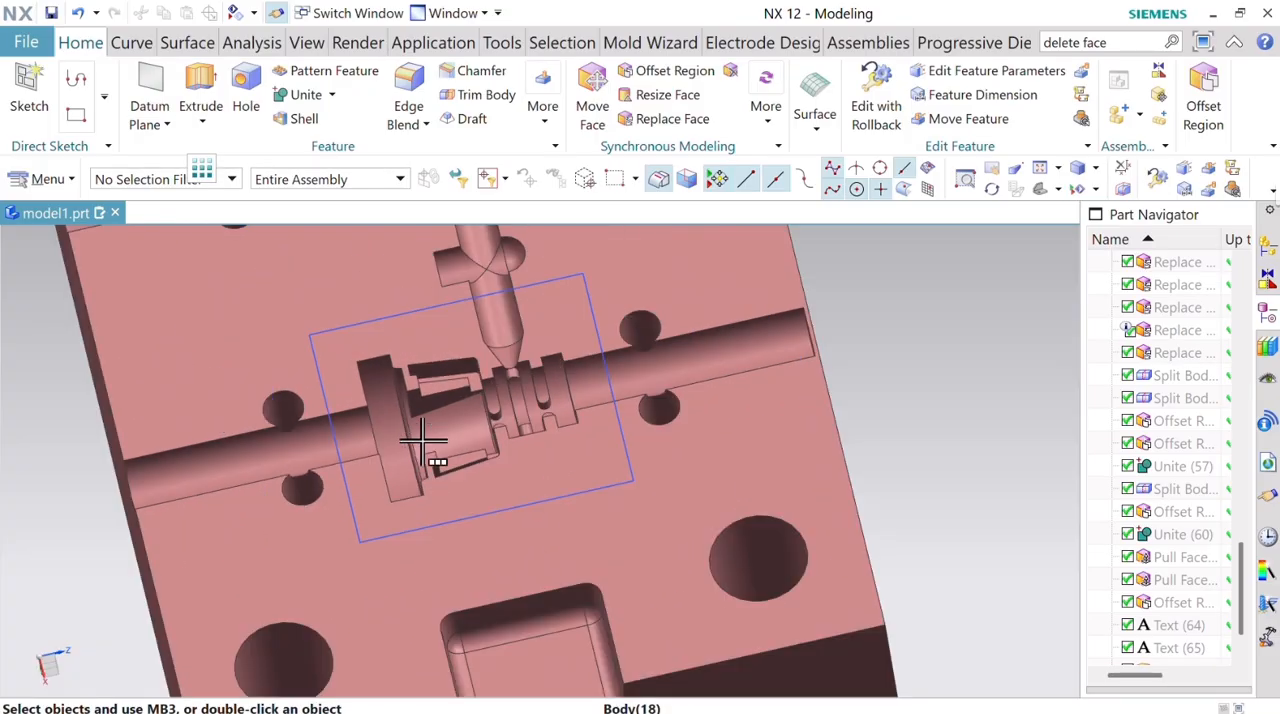
scroll(477, 380, up, 1)
scroll(486, 409, down, 5)
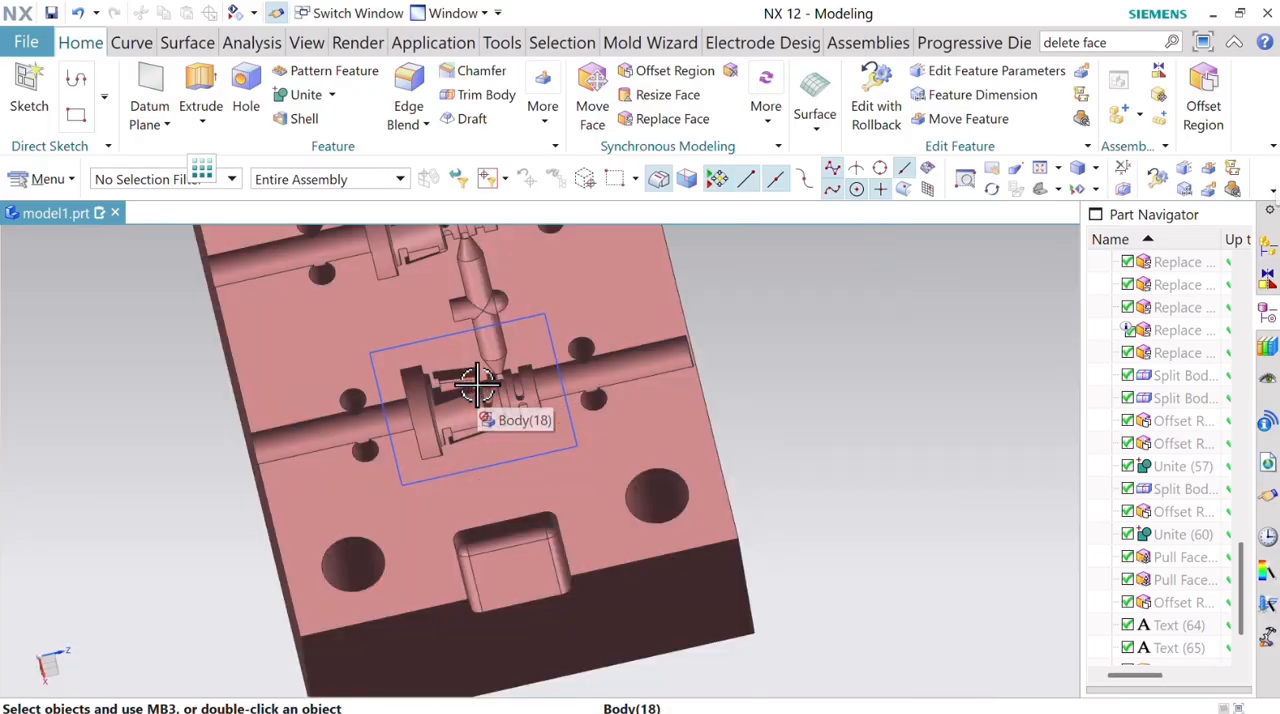
Hide the rectangular sketch around the lower cavity of the red block.
scroll(450, 393, up, 8)
scroll(450, 393, down, 5)
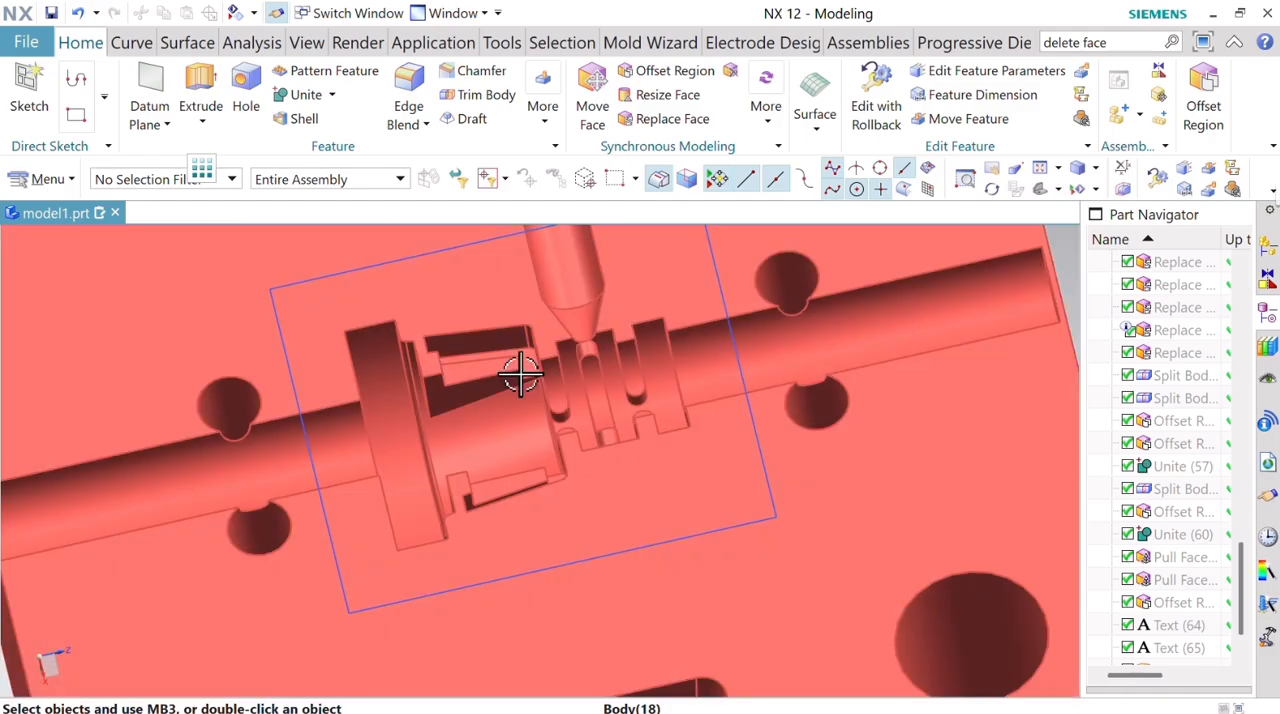
scroll(563, 490, down, 4)
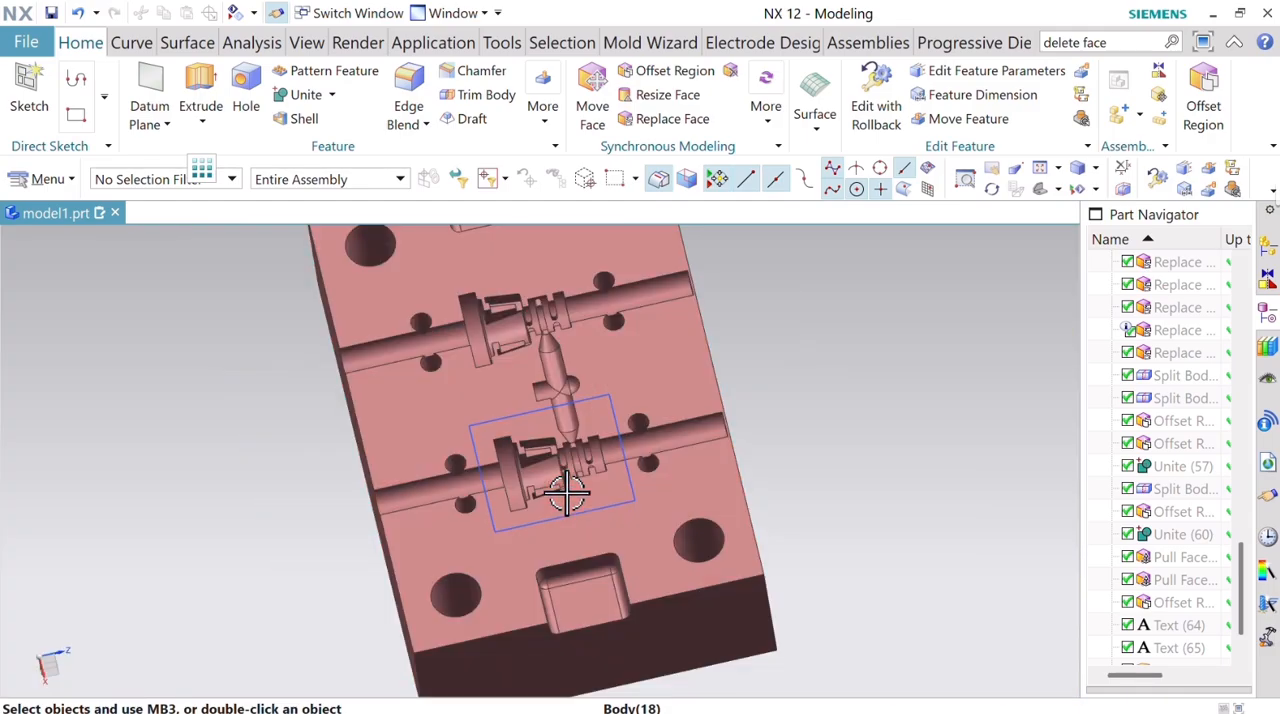
middle_drag(835, 411, 856, 372)
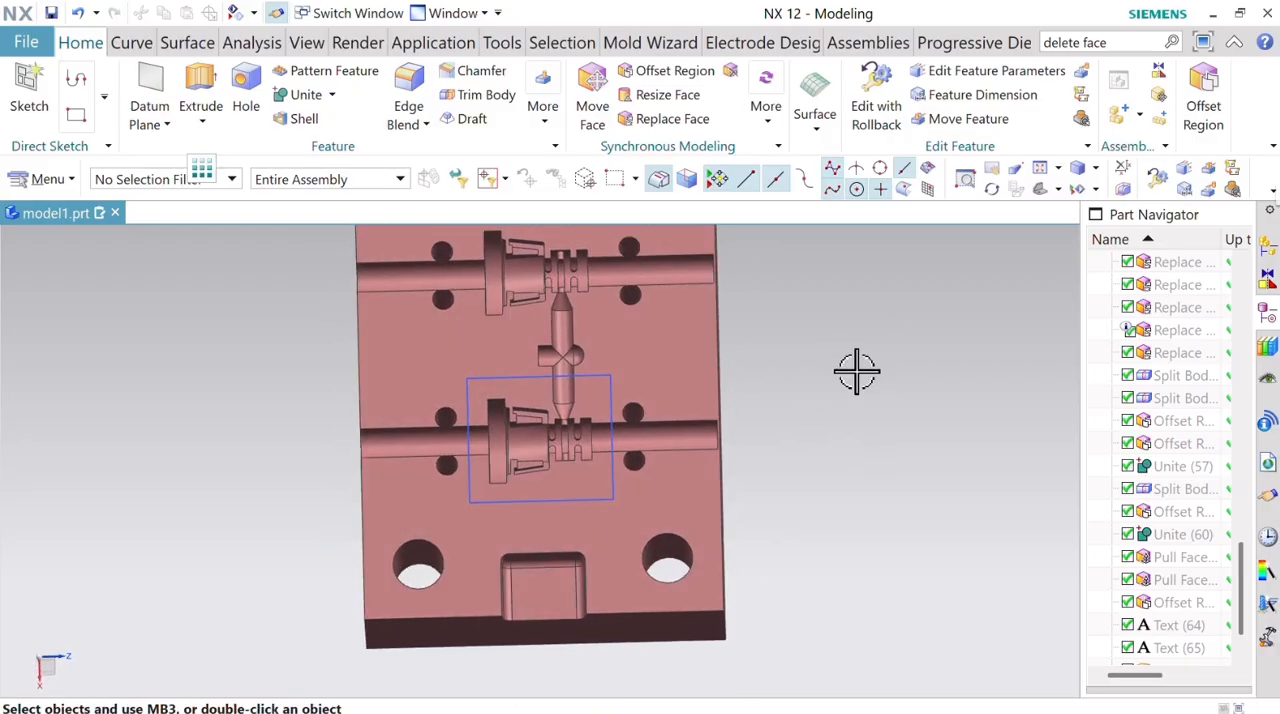
scroll(516, 427, up, 5)
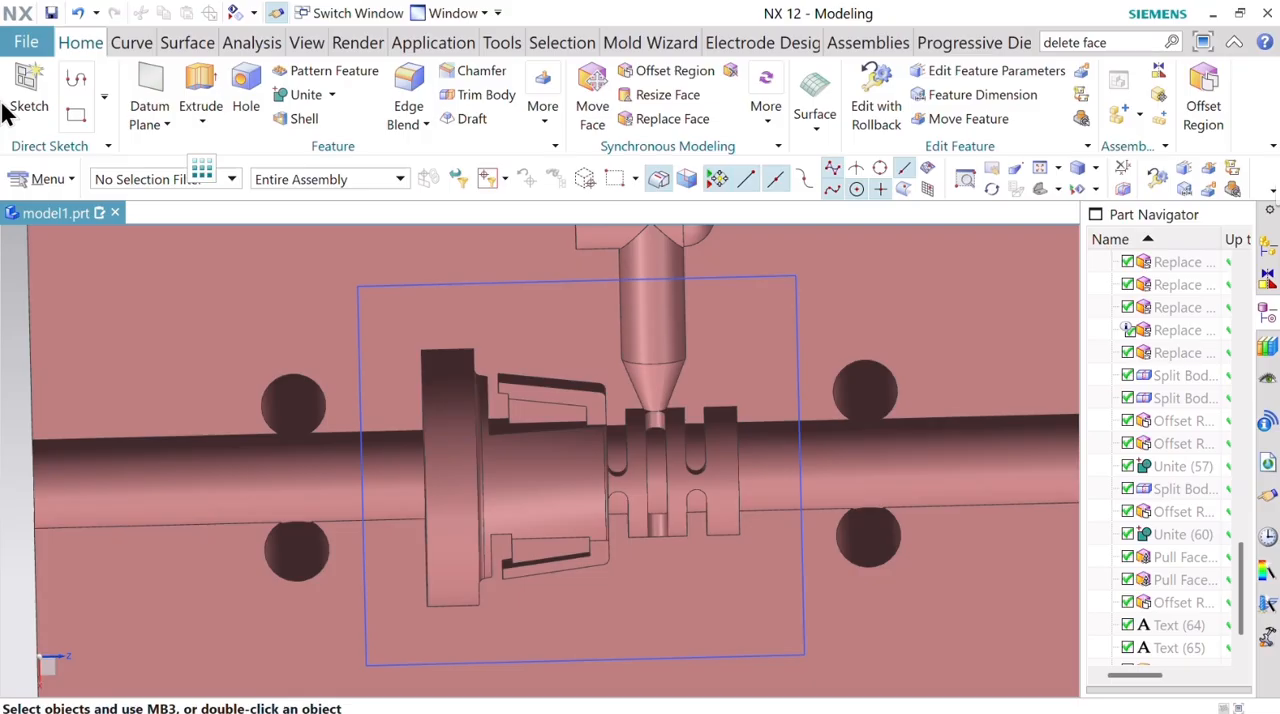
right_click(510, 283)
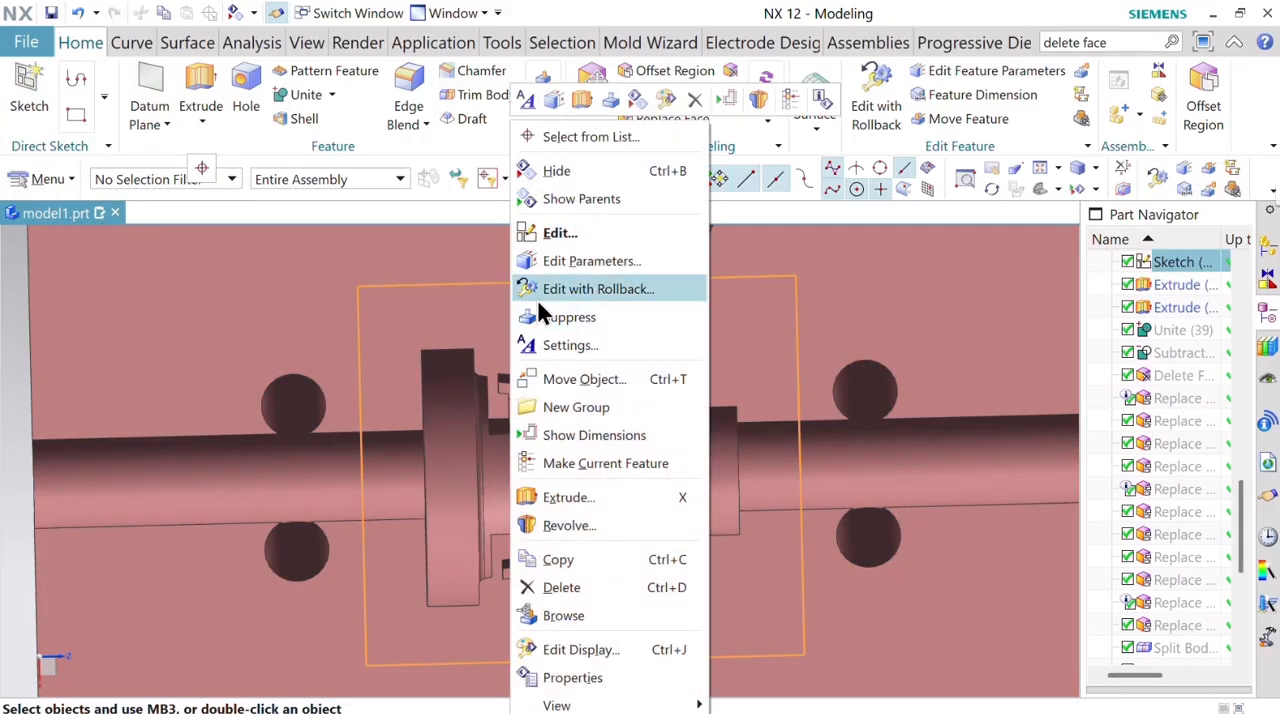
click(600, 170)
scroll(495, 400, down, 5)
scroll(500, 400, up, 3)
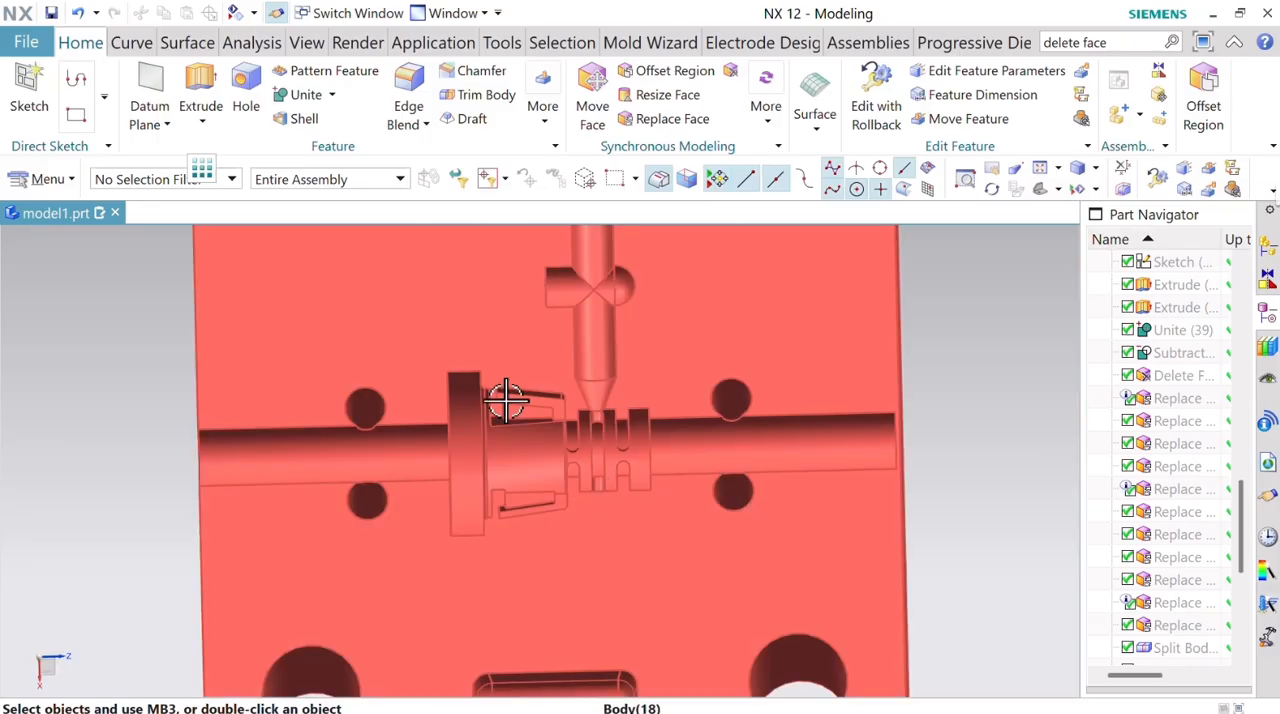
Create a sketch on the red block's flat parting face beside the lower cavity.
click(40, 128)
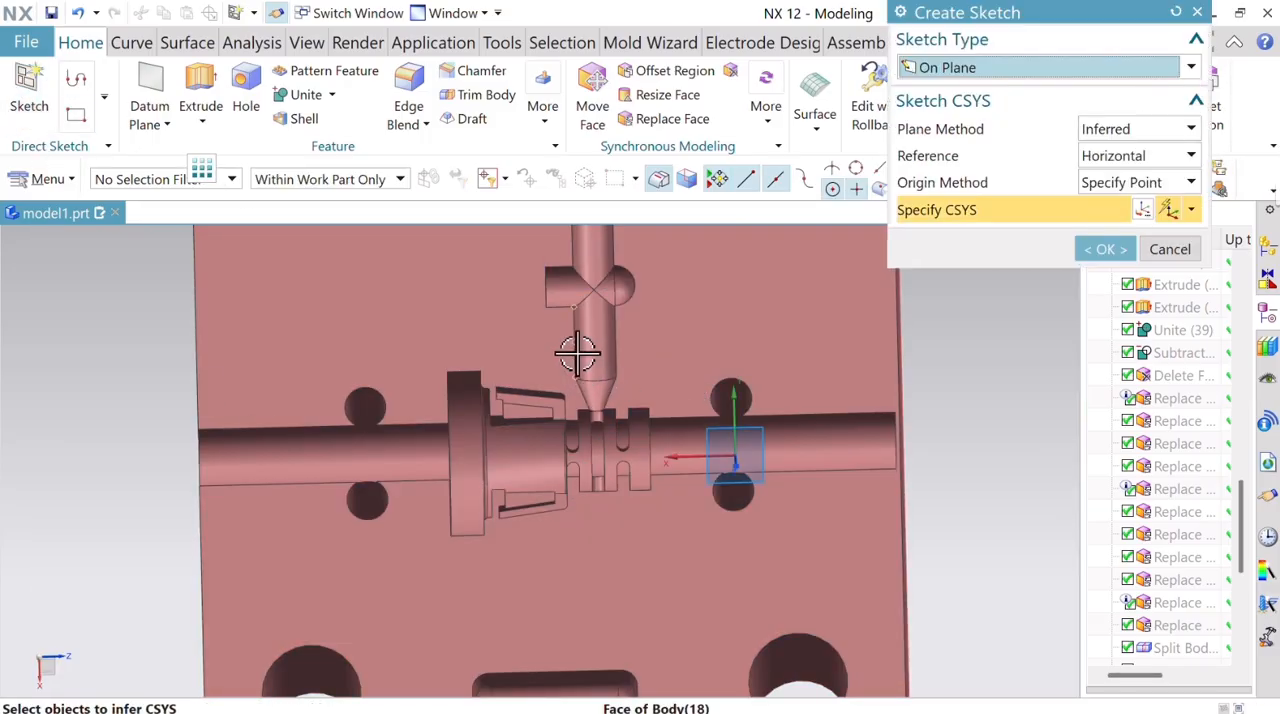
scroll(540, 345, down, 5)
scroll(500, 360, up, 2)
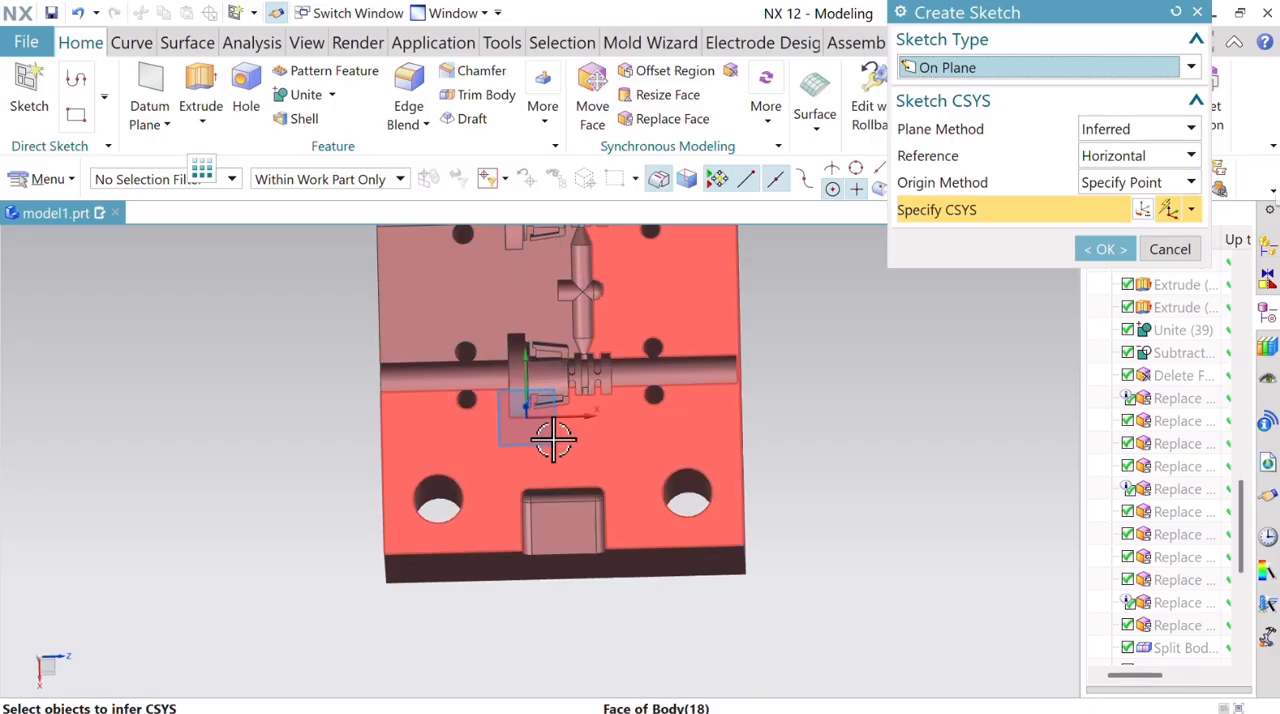
click(557, 446)
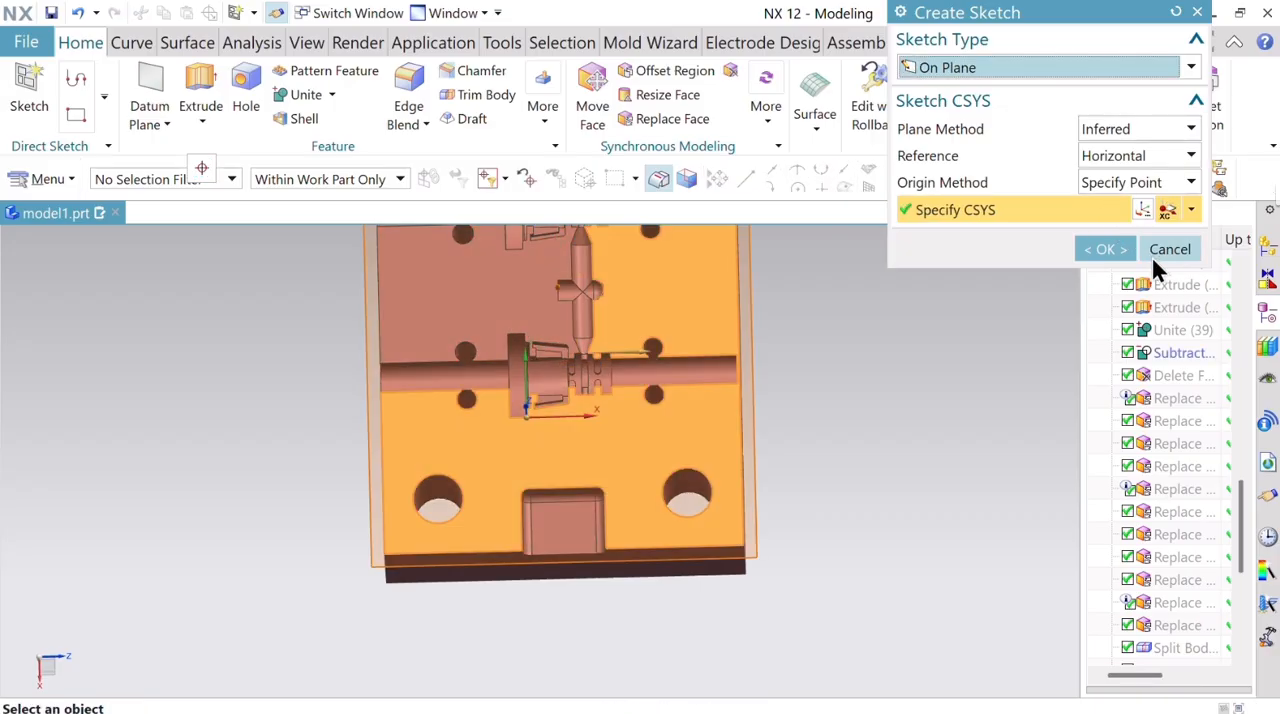
click(1114, 248)
scroll(557, 402, up, 5)
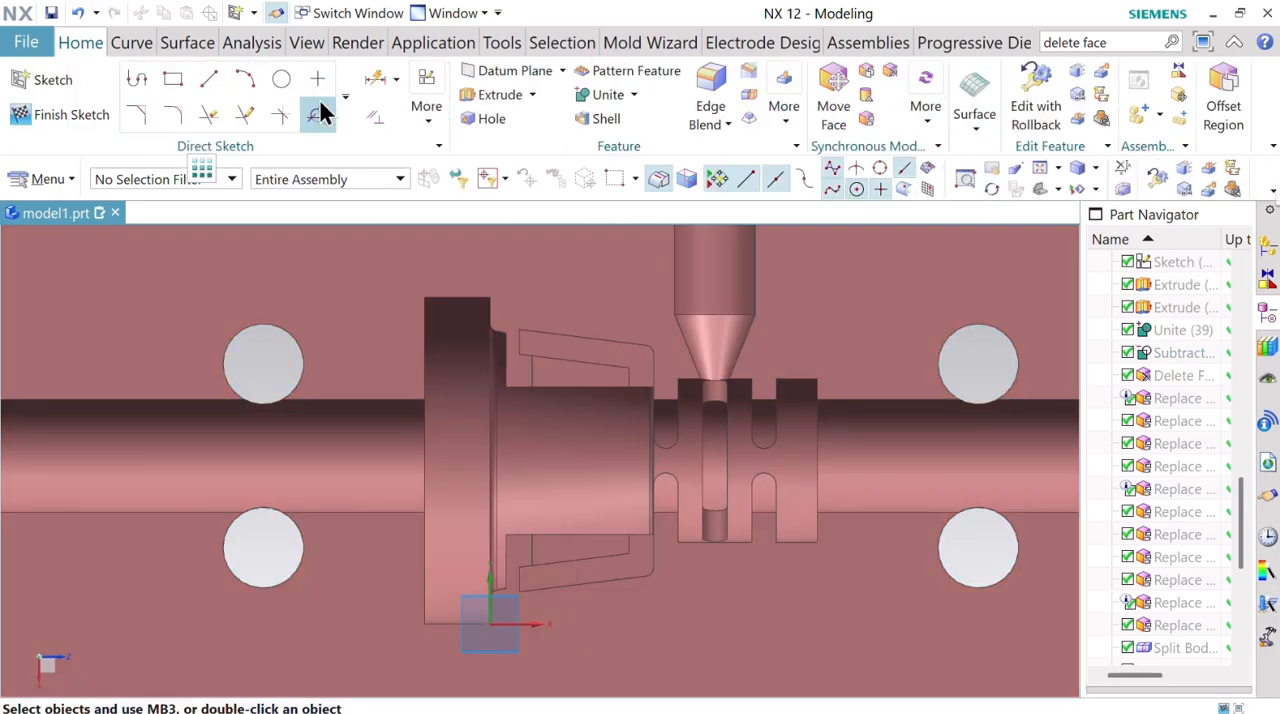
Project four short end edges of the upper and lower clip recesses, two near the flange and two near the grooves, into the sketch.
click(345, 95)
click(240, 306)
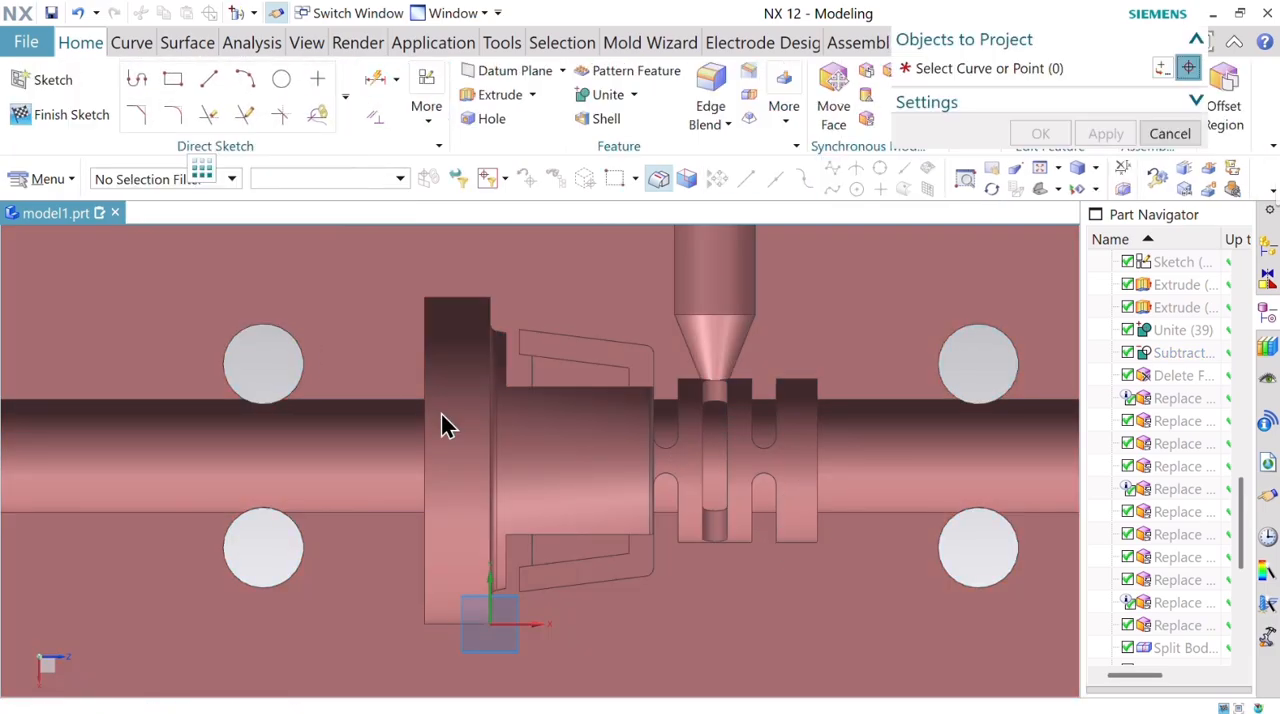
scroll(651, 363, up, 5)
click(643, 380)
scroll(640, 418, down, 4)
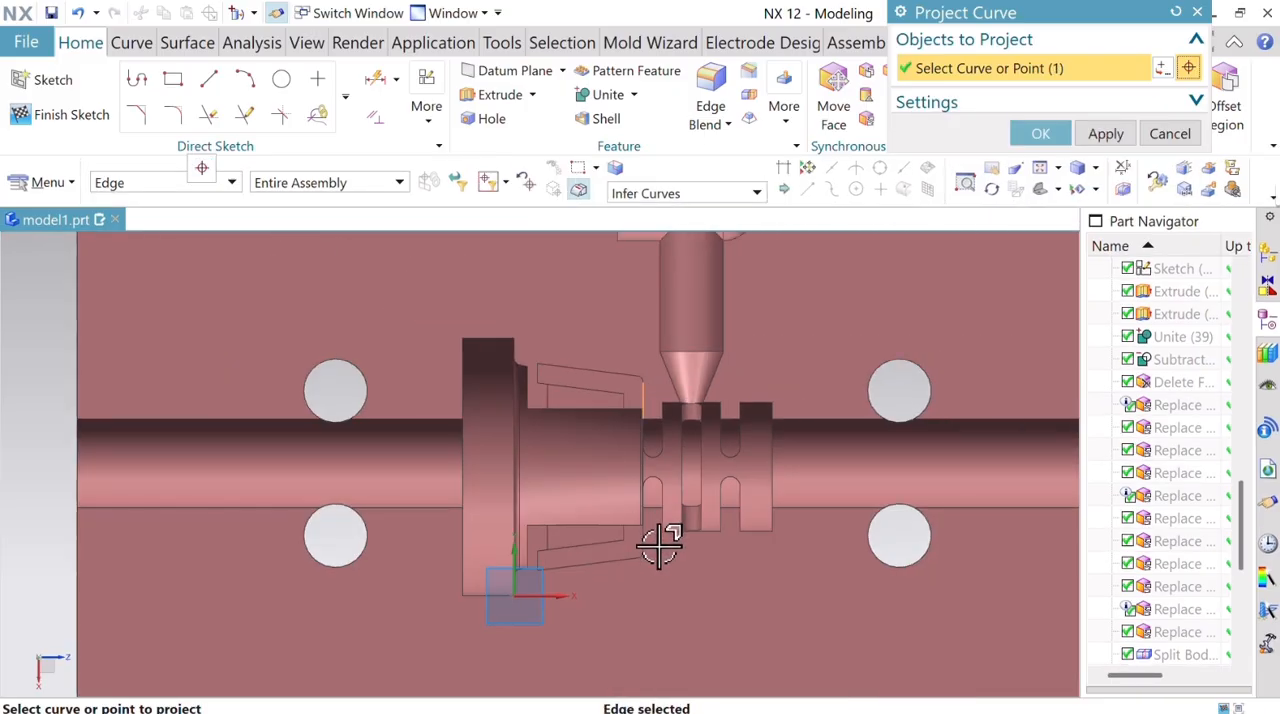
scroll(530, 563, up, 4)
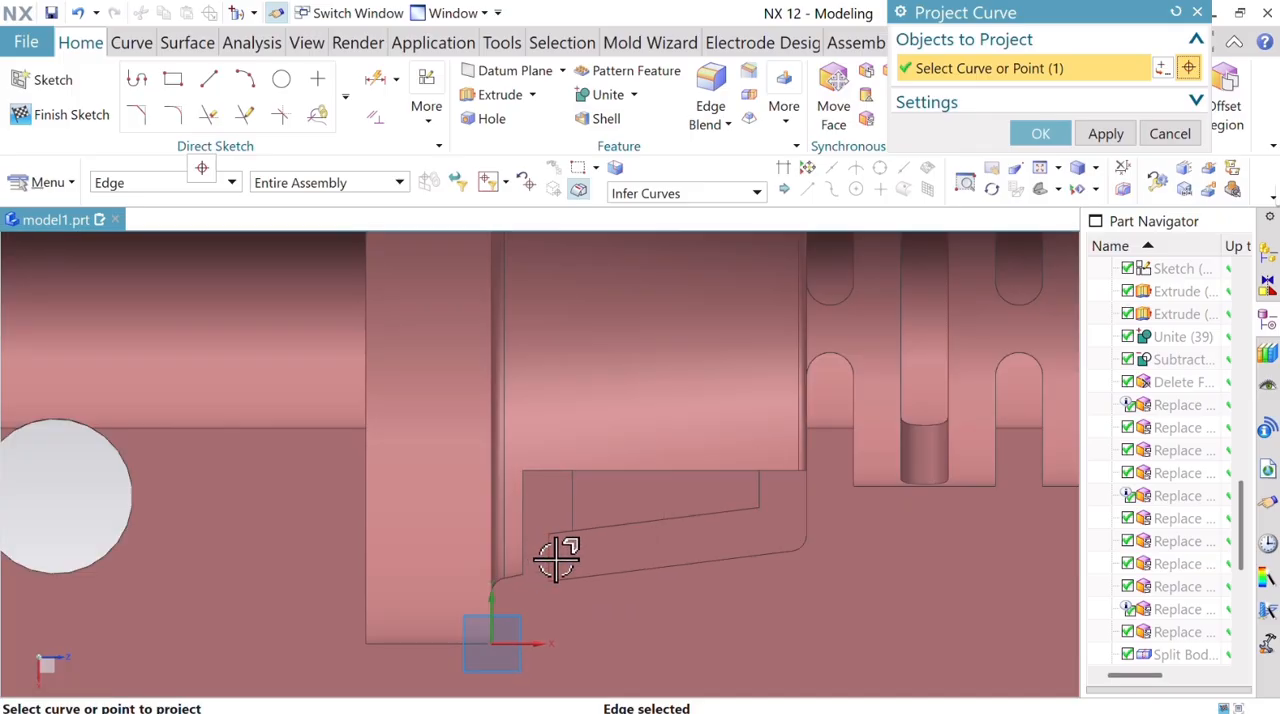
click(551, 552)
scroll(578, 590, down, 4)
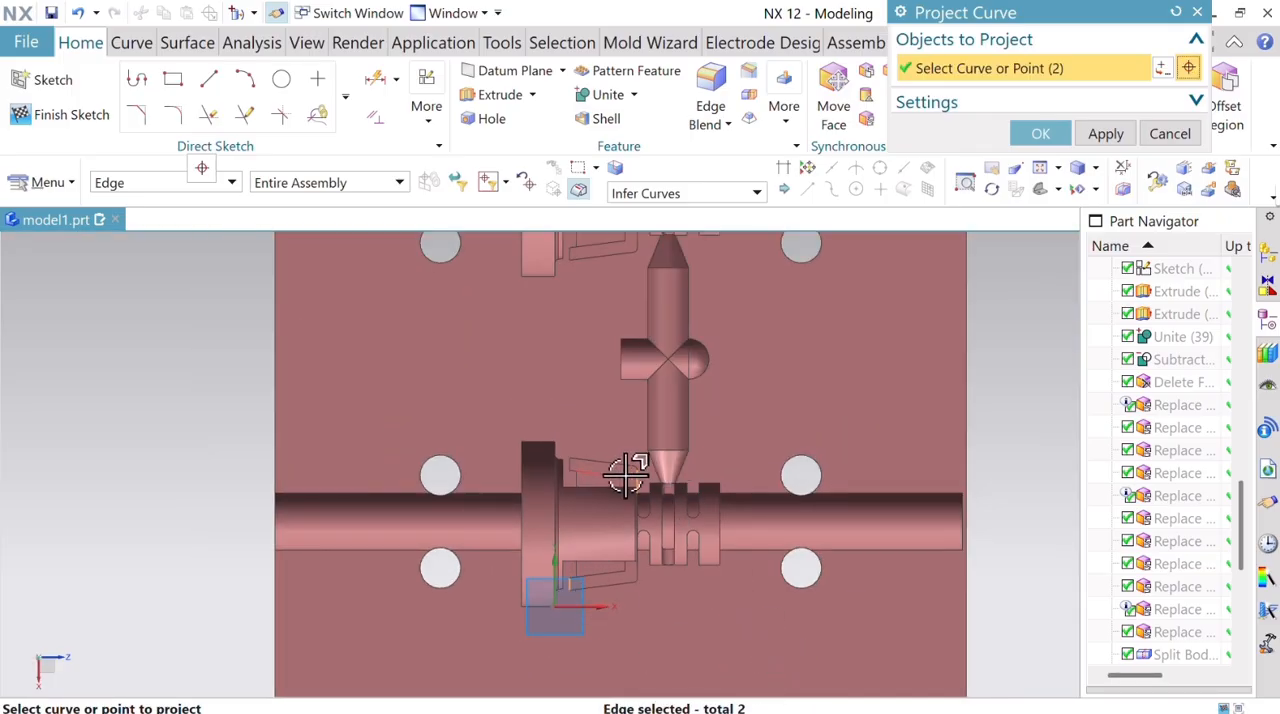
scroll(626, 474, up, 4)
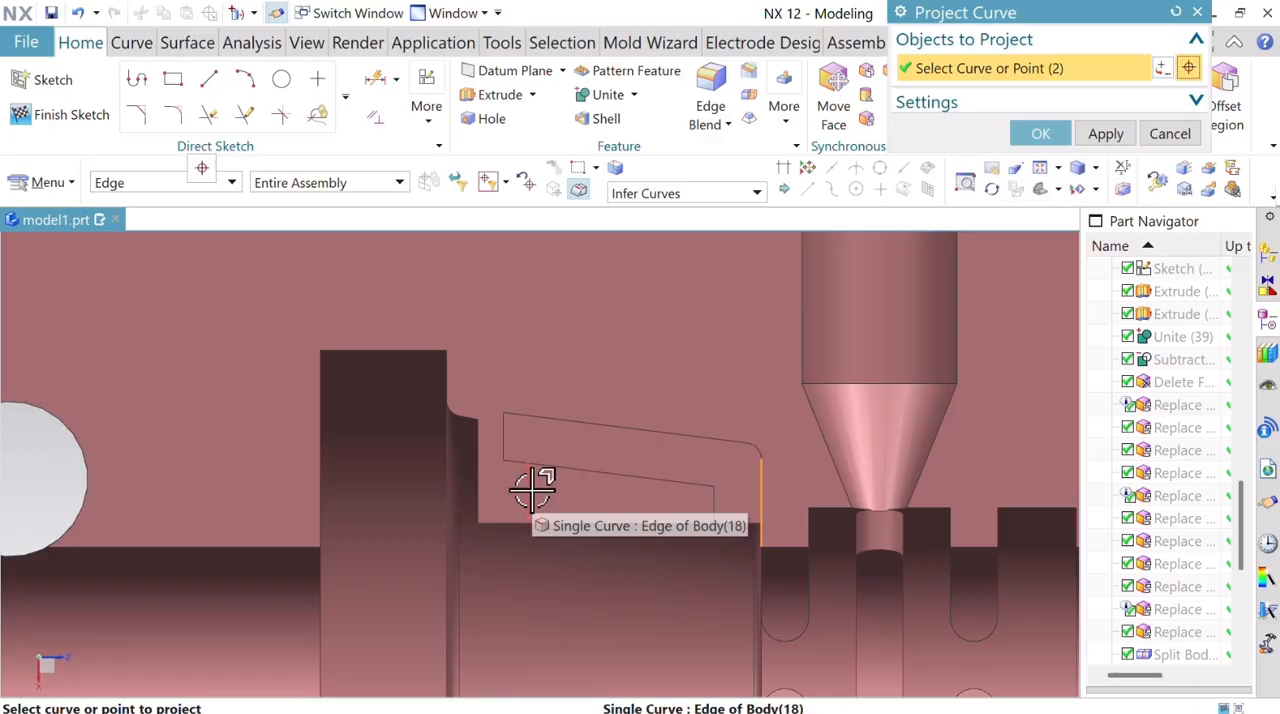
click(537, 487)
scroll(723, 420, down, 4)
scroll(723, 420, down, 2)
scroll(760, 600, up, 5)
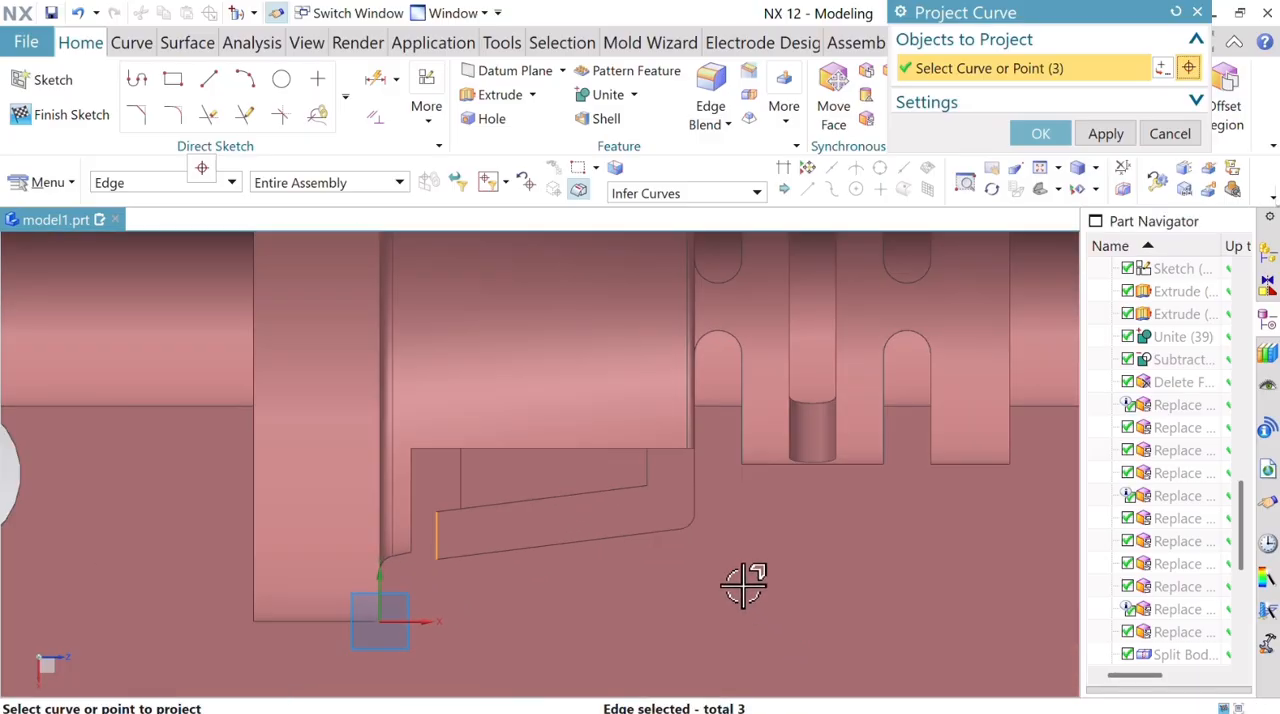
click(695, 492)
scroll(714, 523, down, 5)
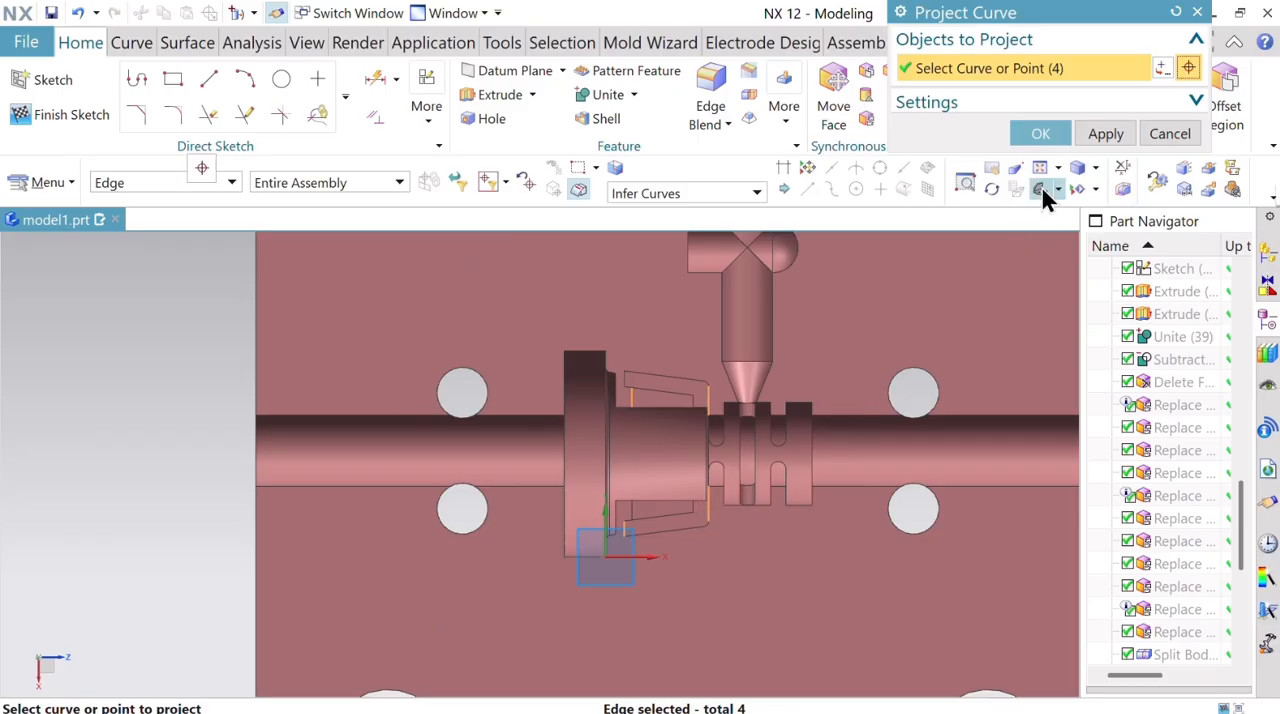
click(1046, 133)
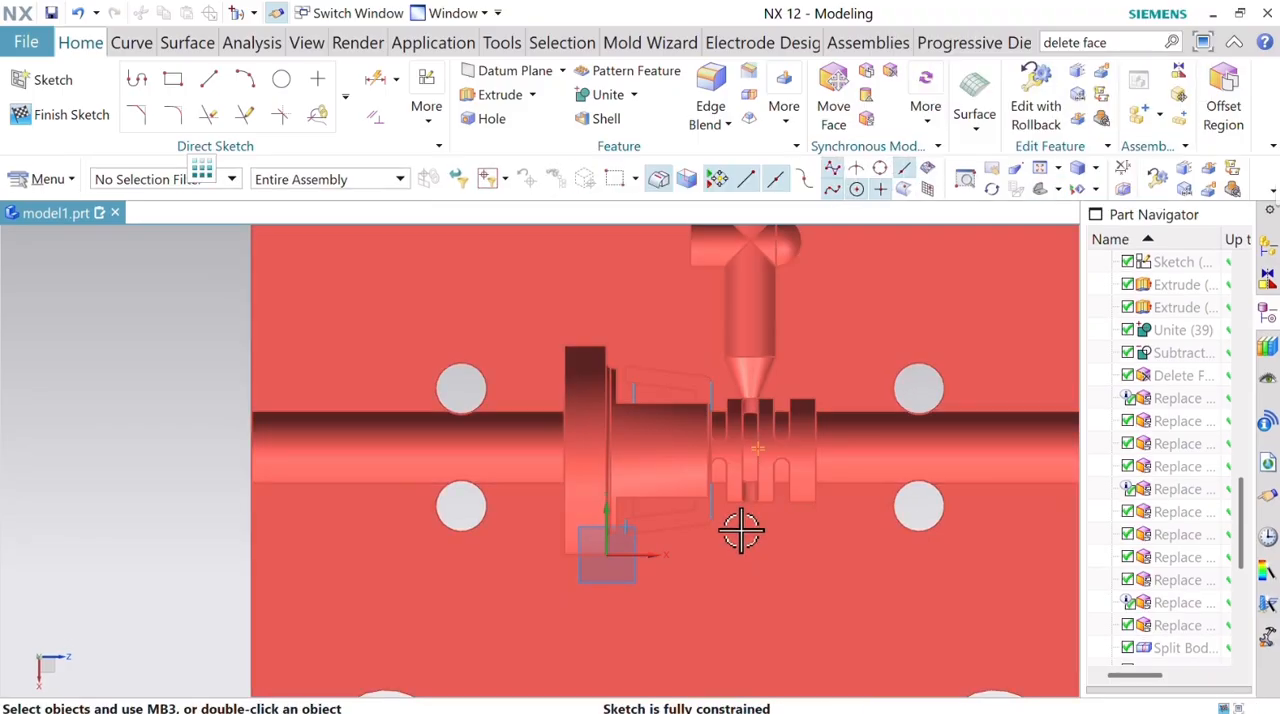
Start the Offset Curve command for the sketch's projected lines.
scroll(738, 531, up, 3)
scroll(728, 528, down, 1)
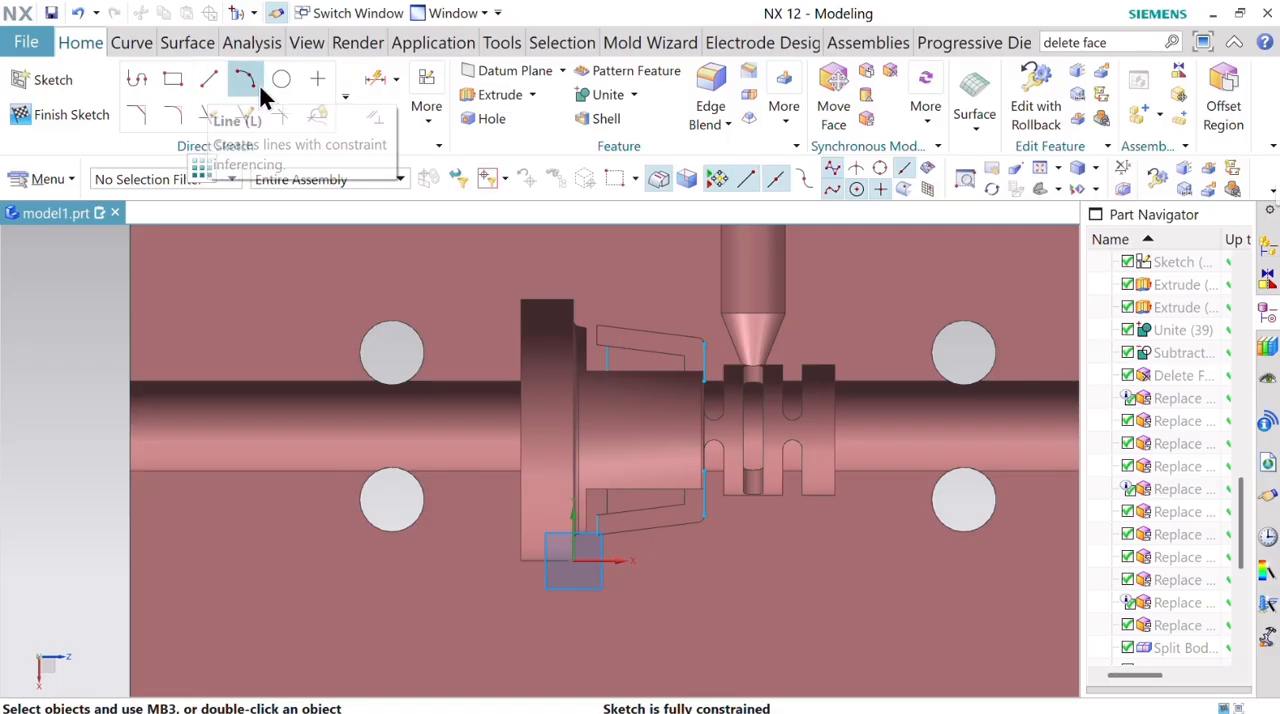
click(347, 90)
click(243, 268)
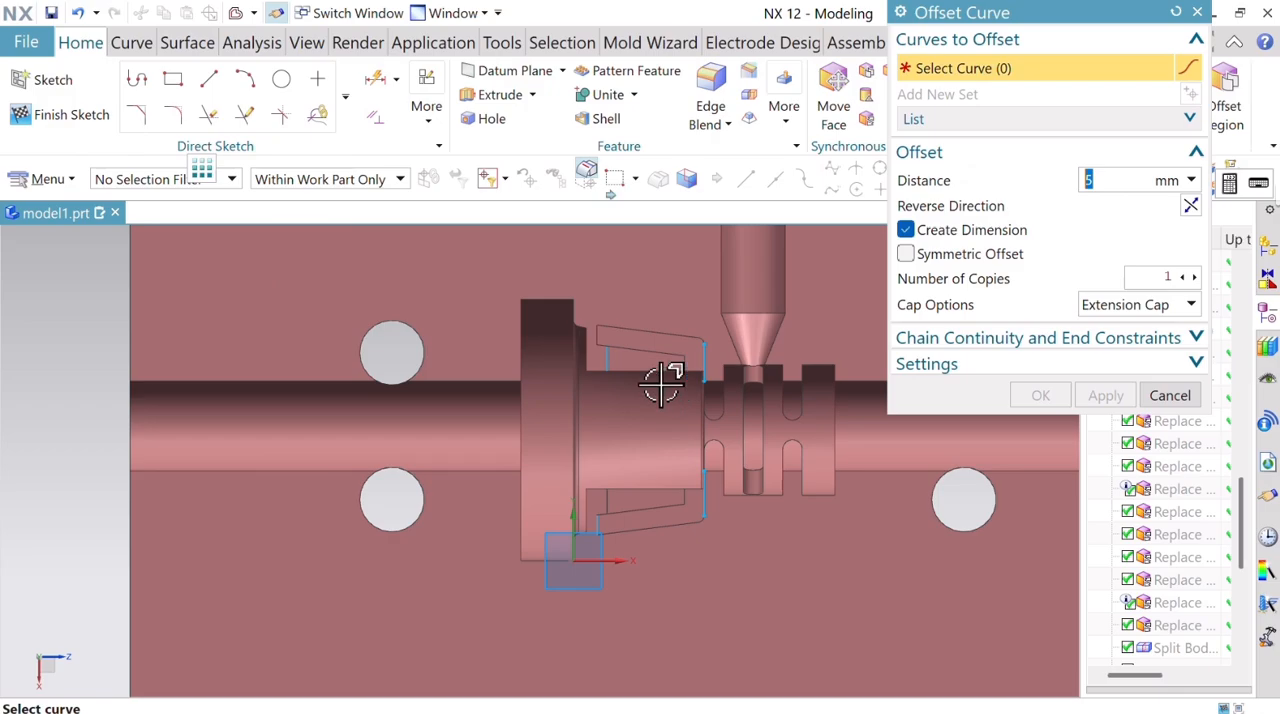
click(609, 364)
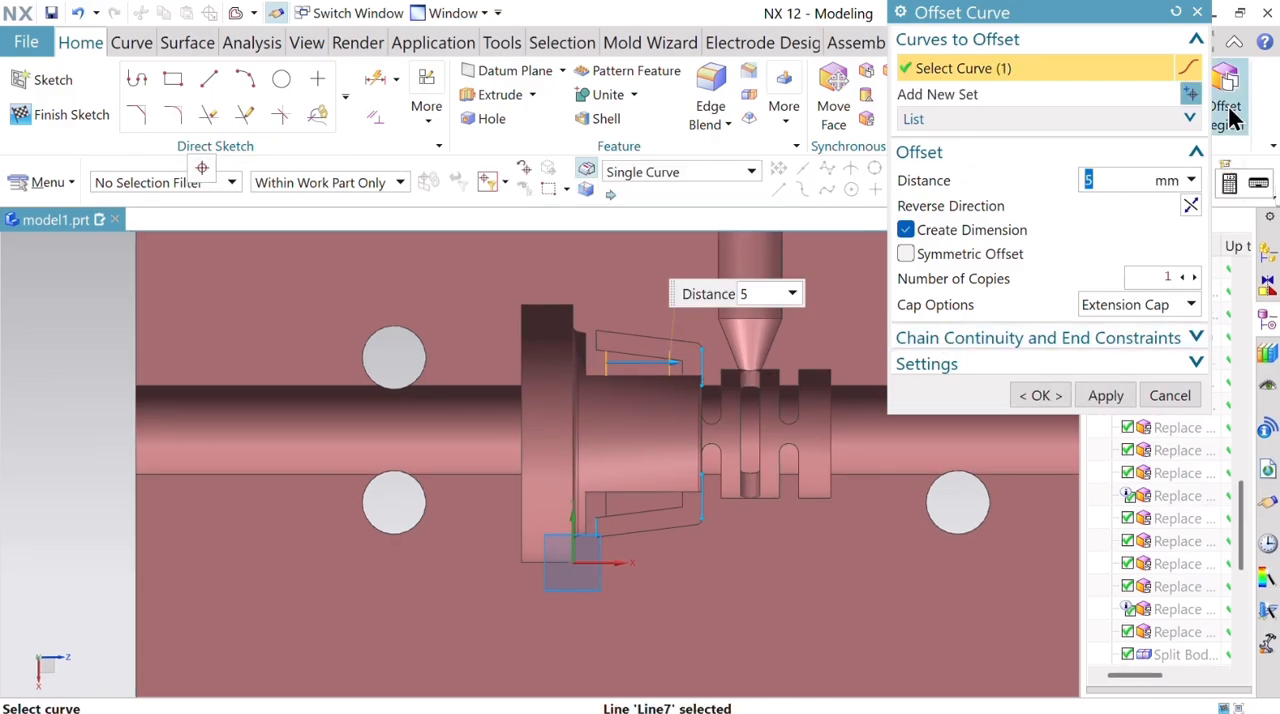
click(1190, 204)
click(591, 521)
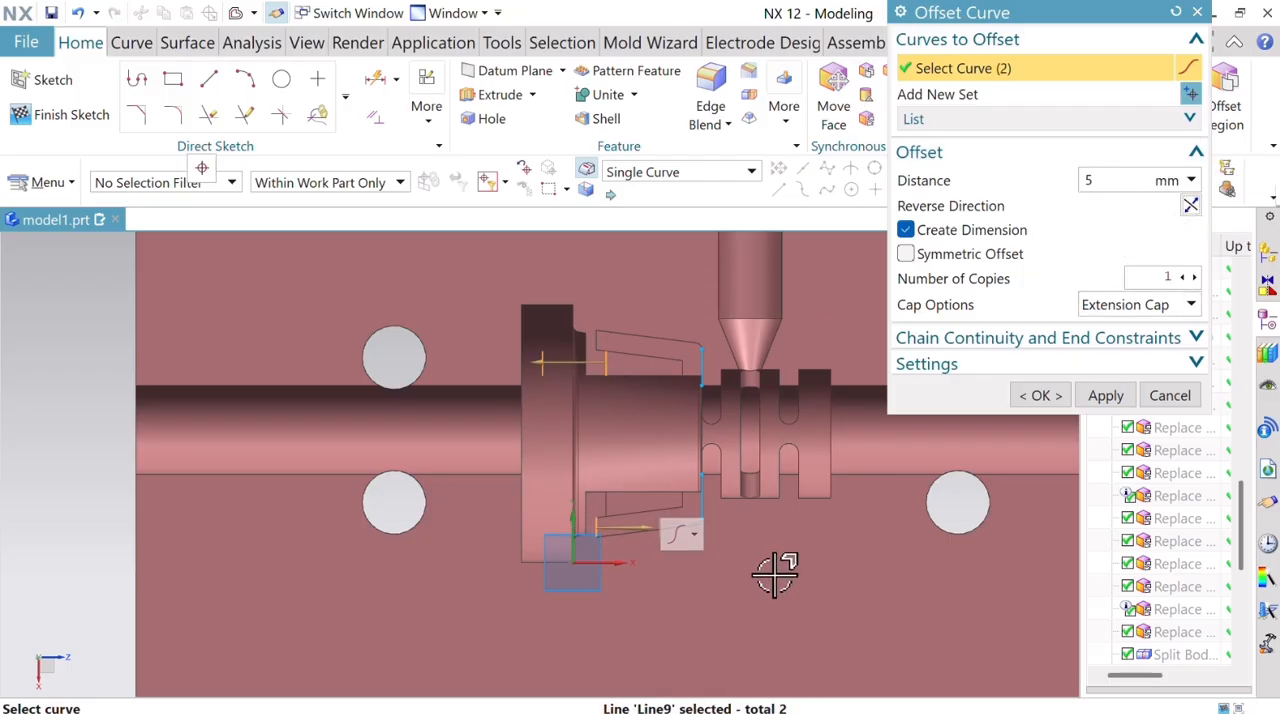
click(1190, 206)
click(1176, 12)
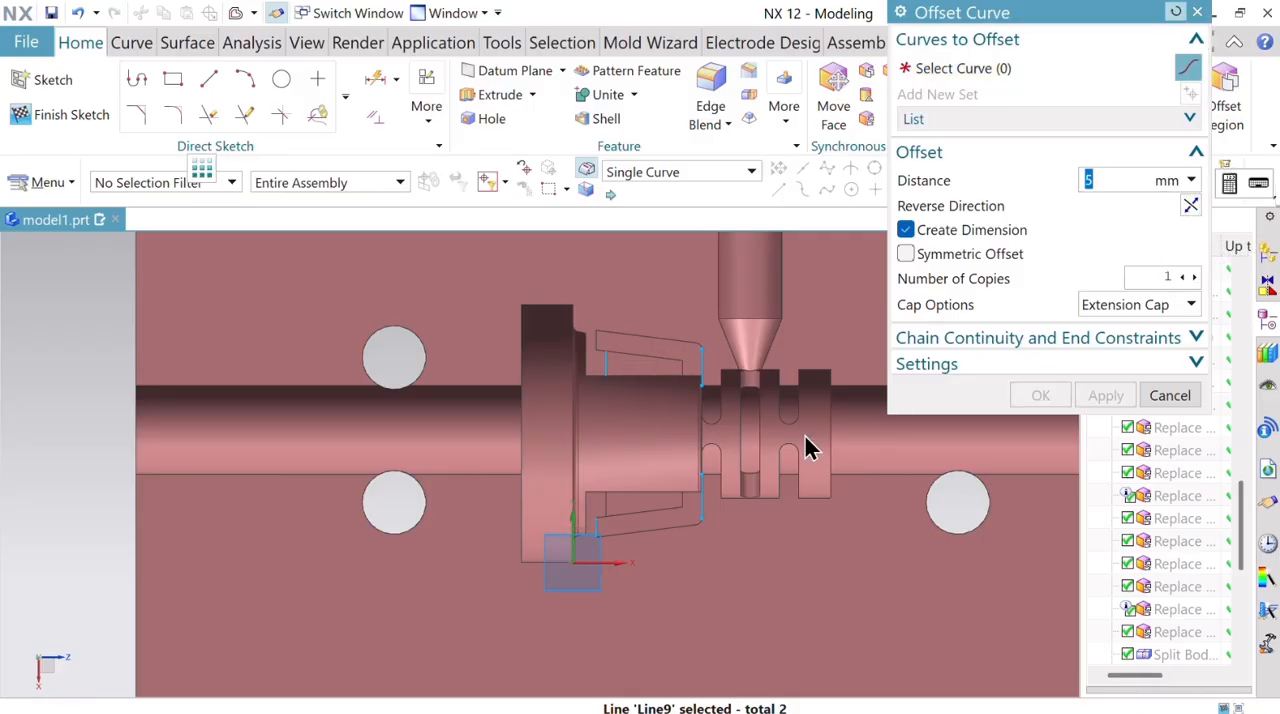
Offset the upper and lower projected lines near the flange by 5 mm towards the flange.
click(603, 363)
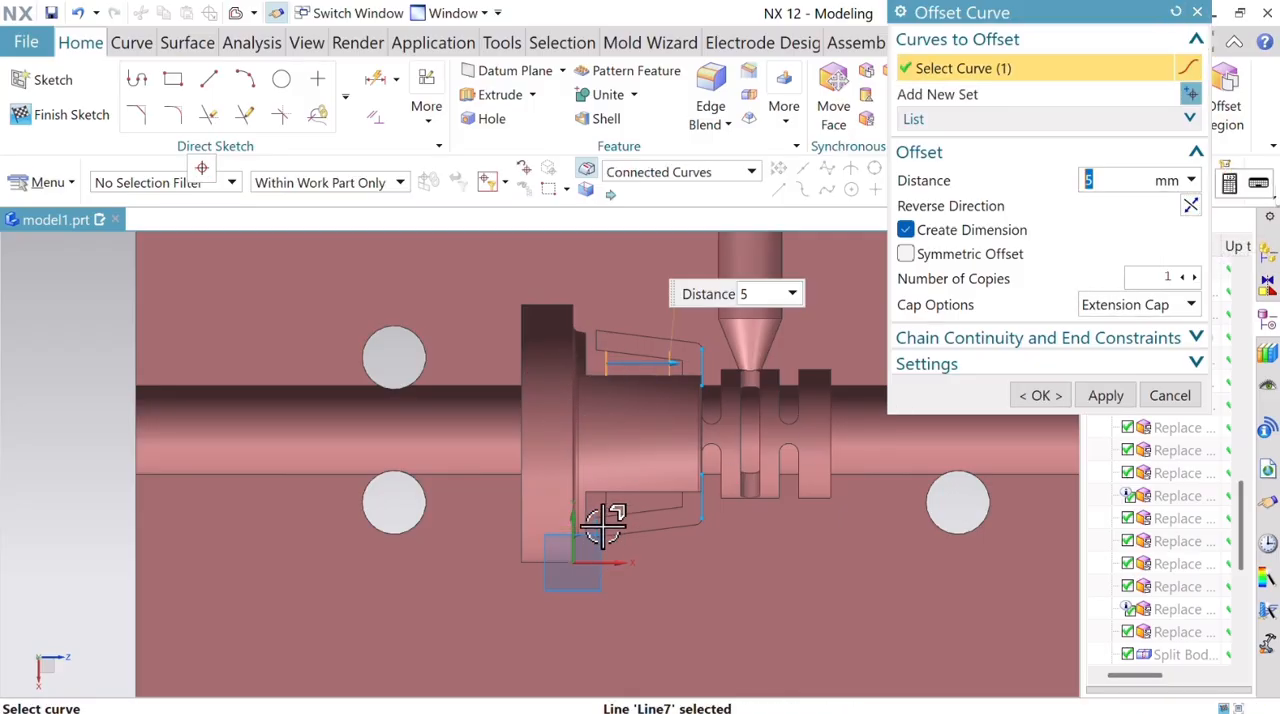
click(598, 522)
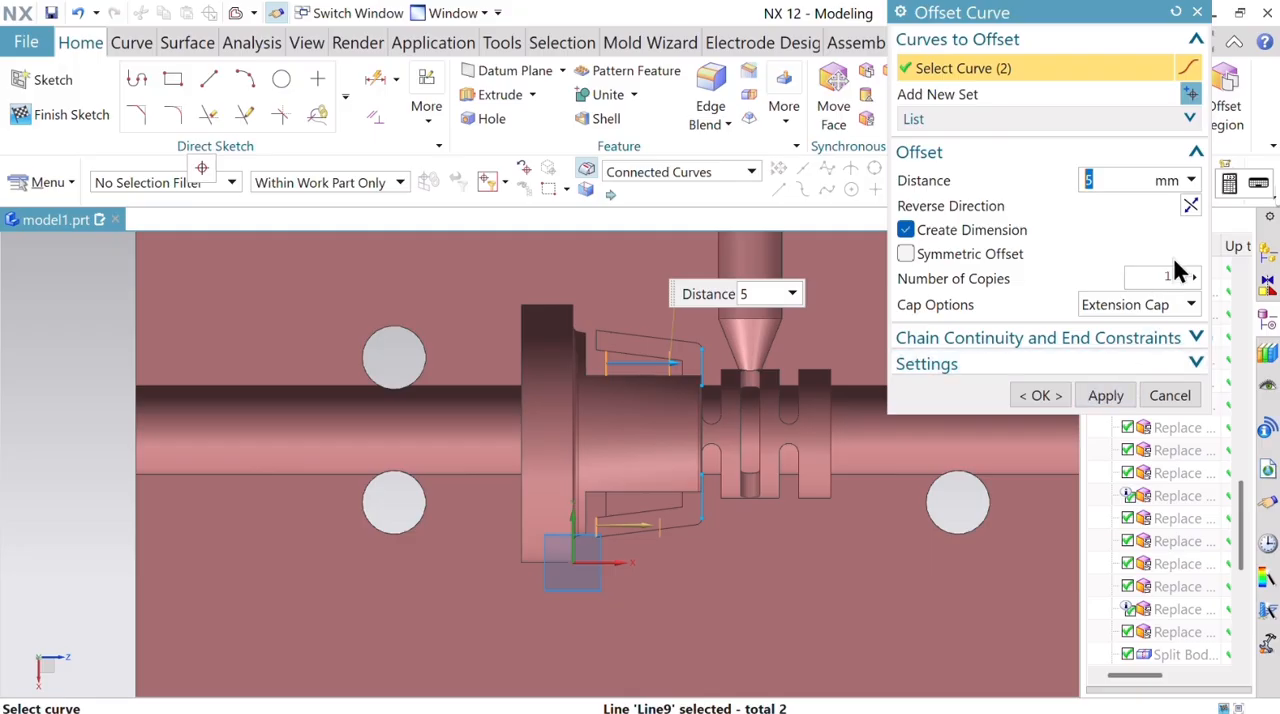
click(1190, 205)
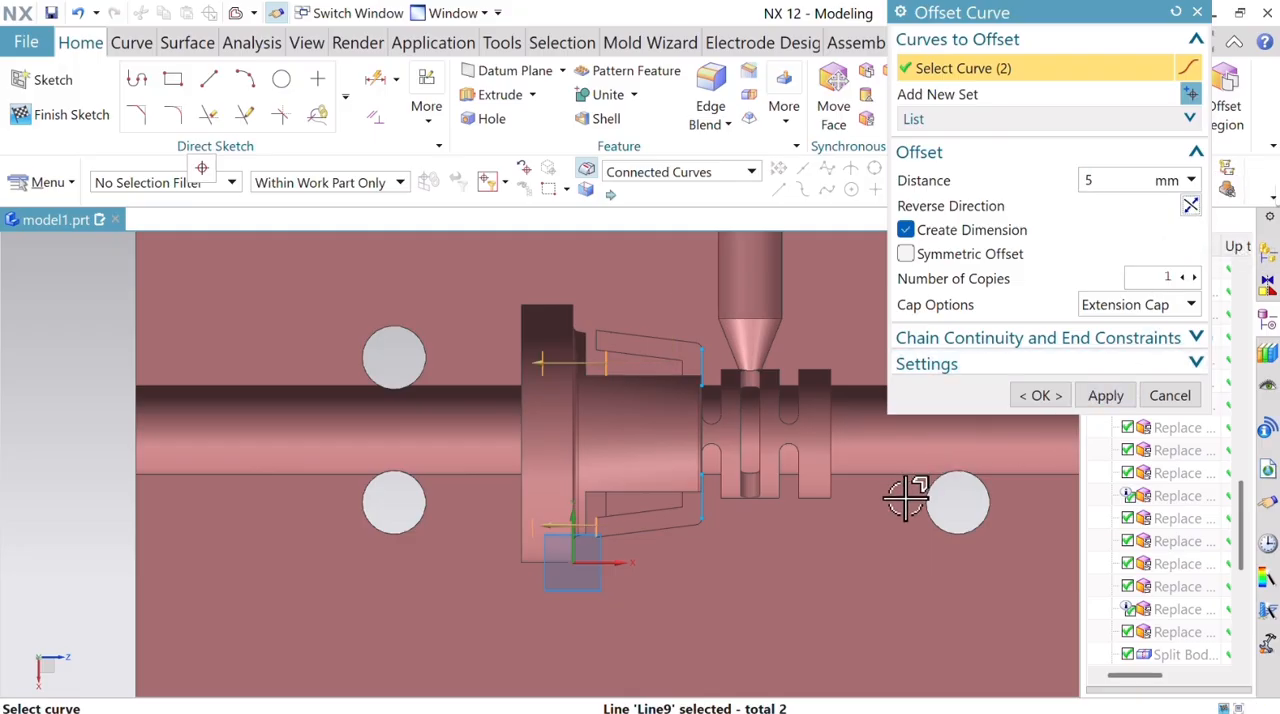
click(1105, 395)
Offset the upper and lower projected lines at the clips' groove end by 5 mm away from the flange.
click(706, 497)
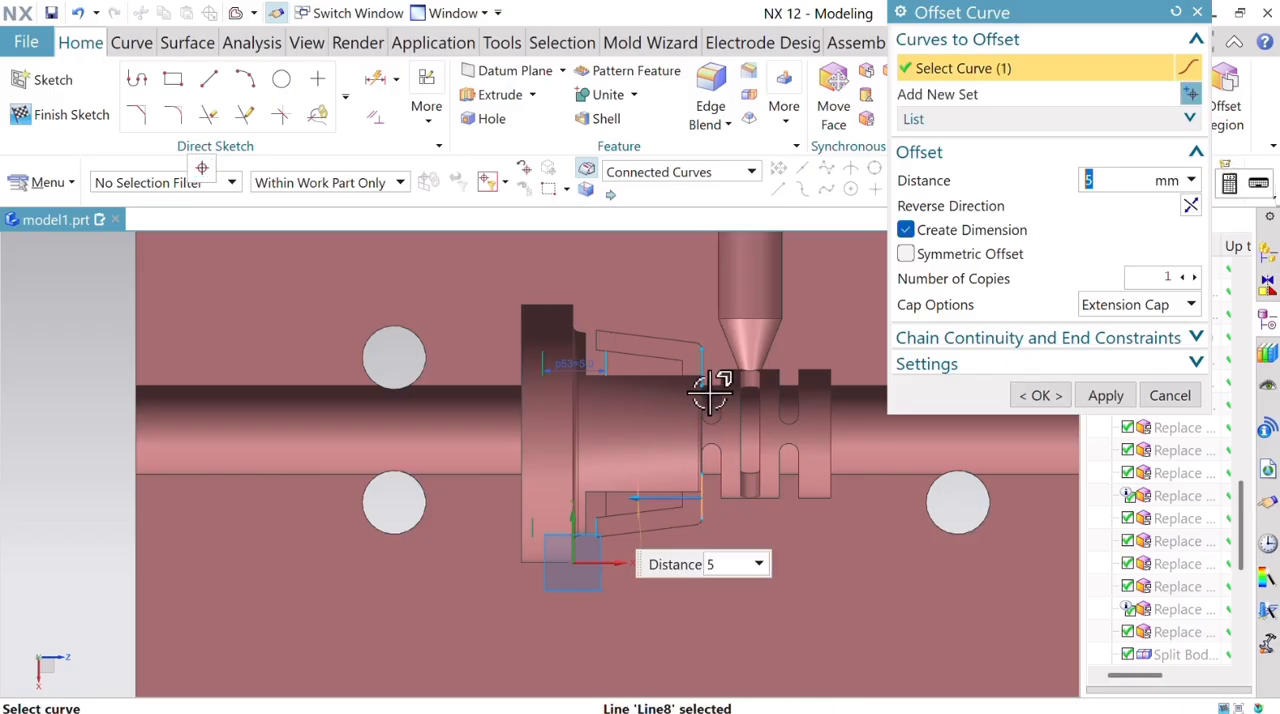
click(706, 370)
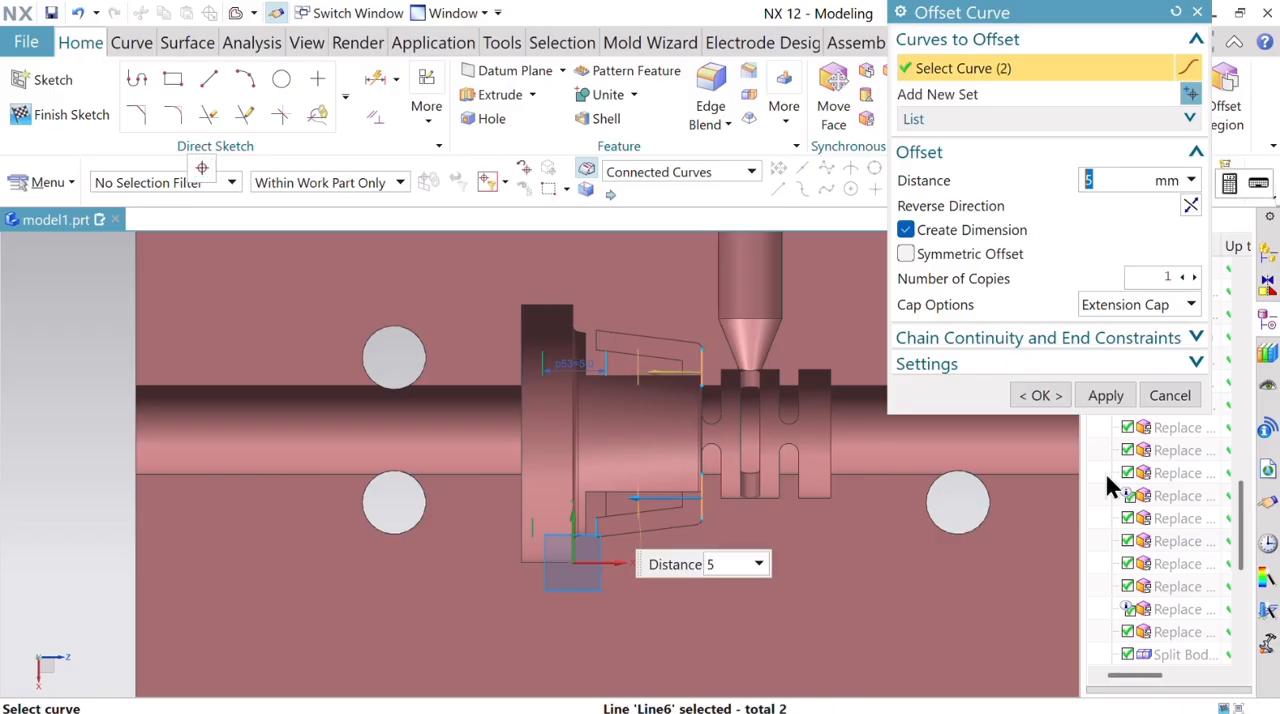
click(1190, 205)
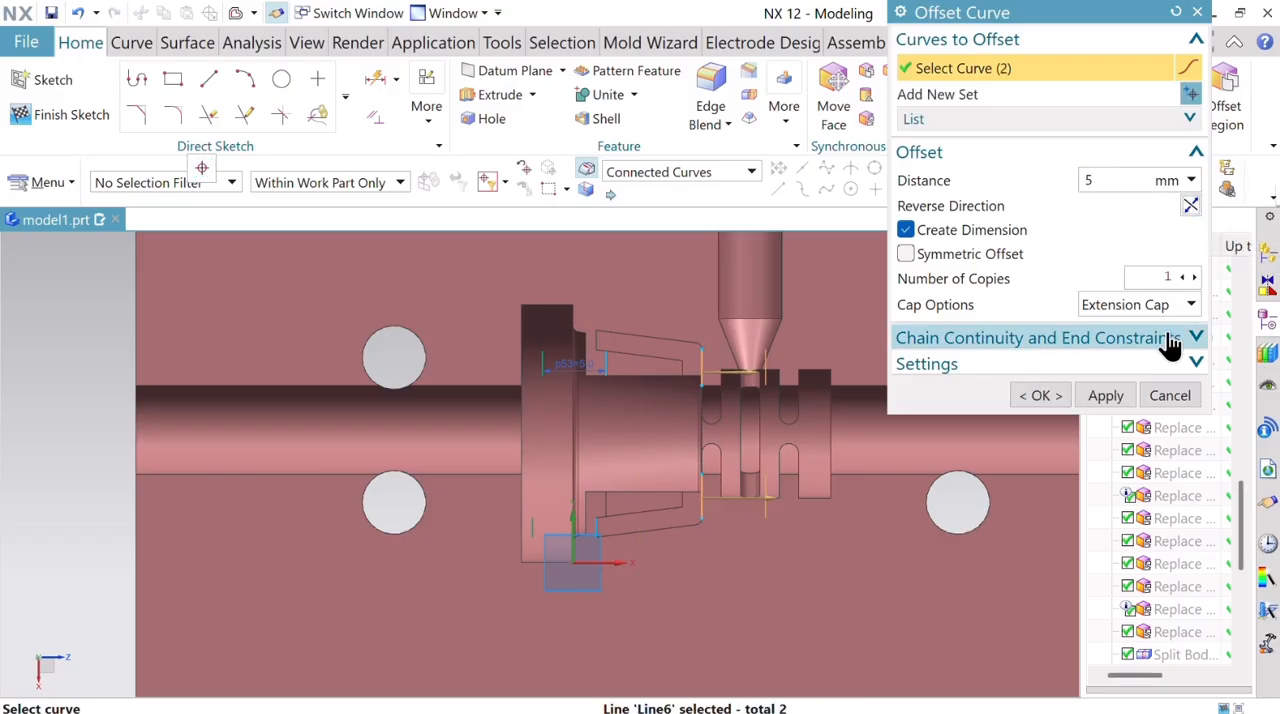
click(1040, 396)
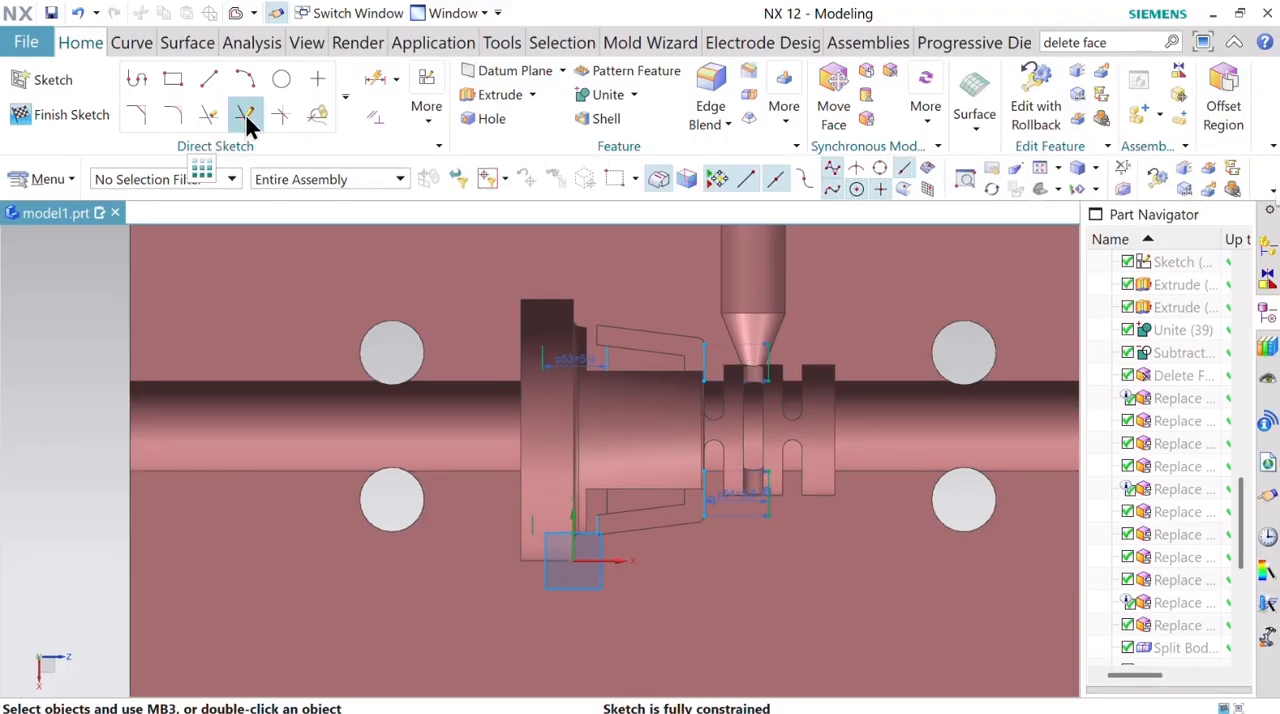
Try to lengthen the upper and lower offset lines beside the grooves with Quick Extend.
click(245, 115)
click(777, 357)
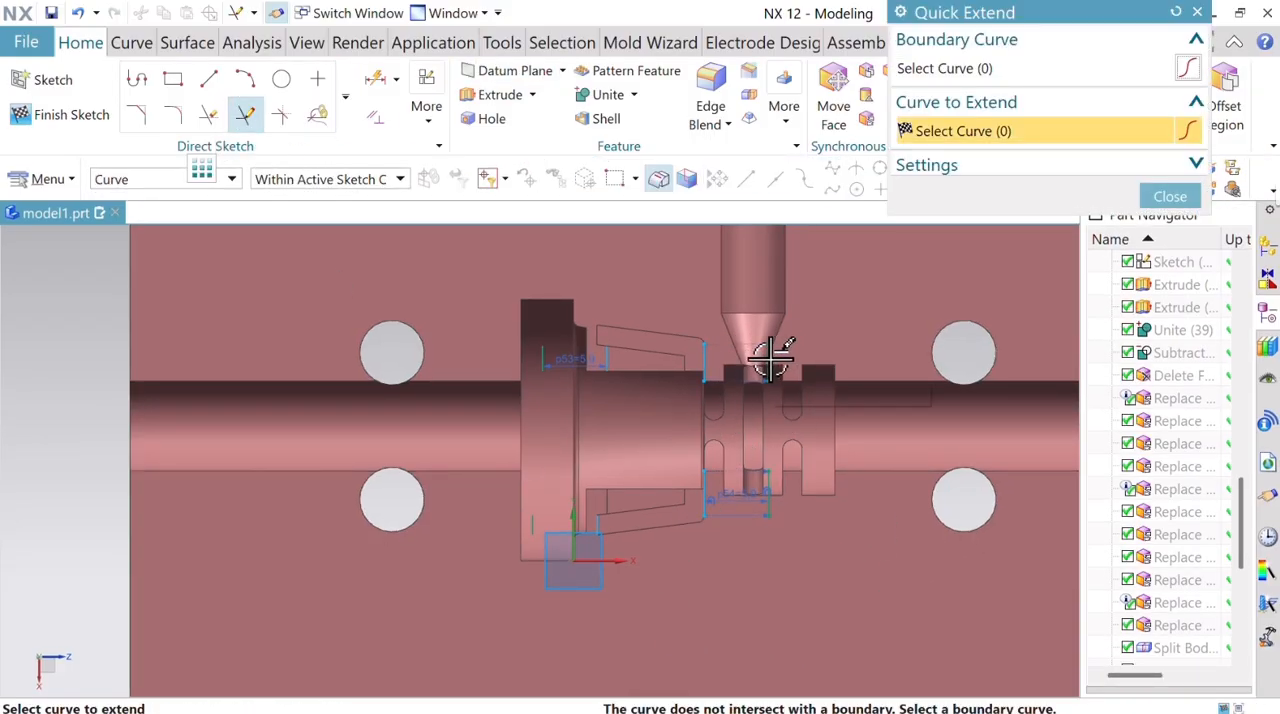
scroll(769, 362, up, 4)
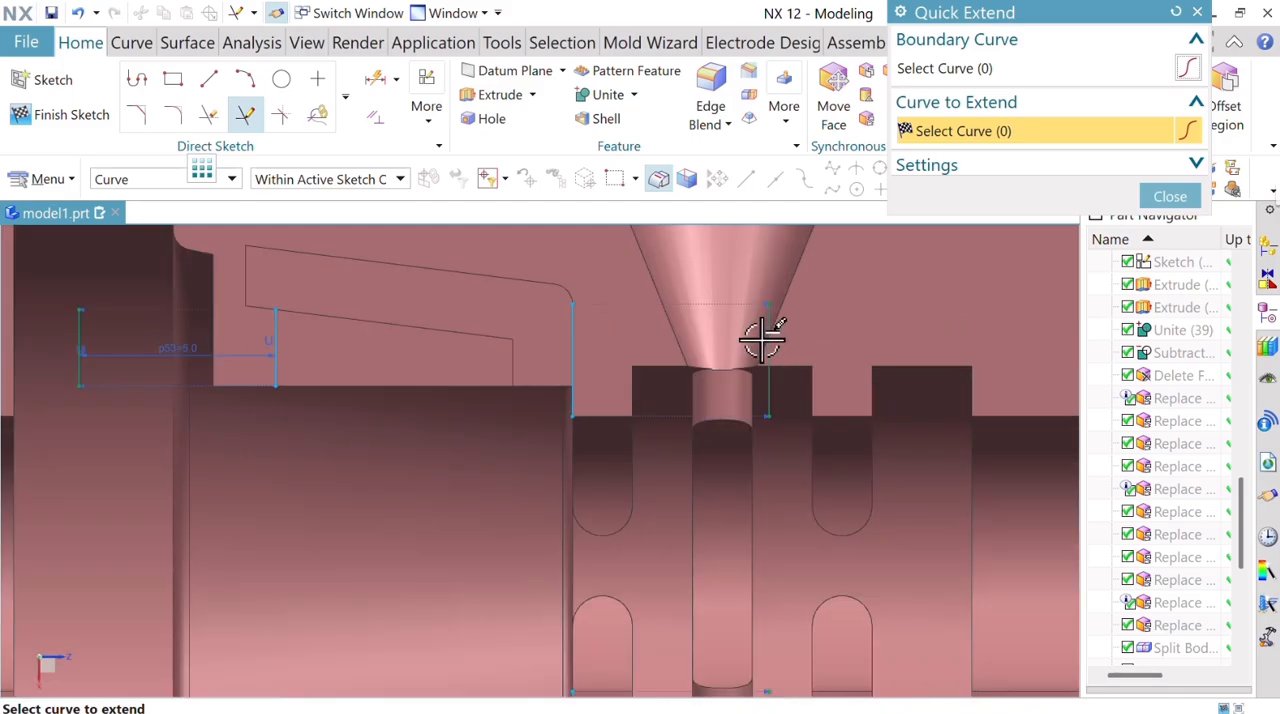
scroll(772, 350, down, 3)
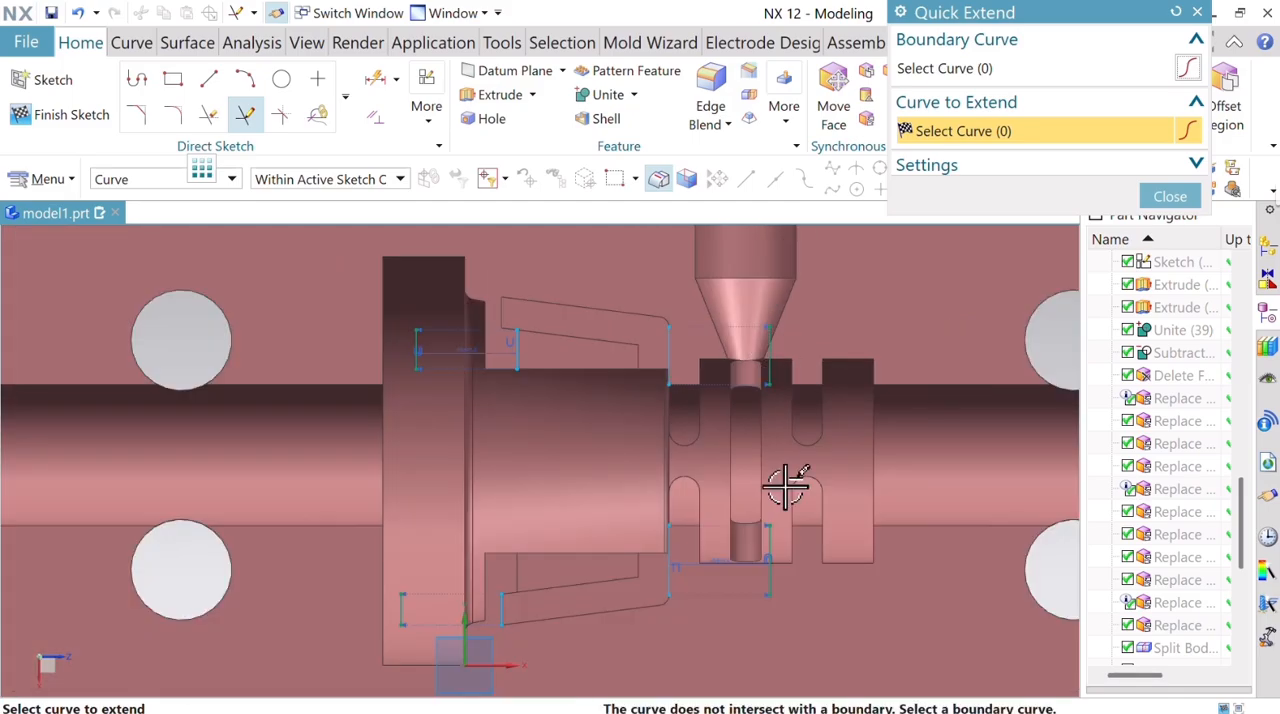
click(769, 542)
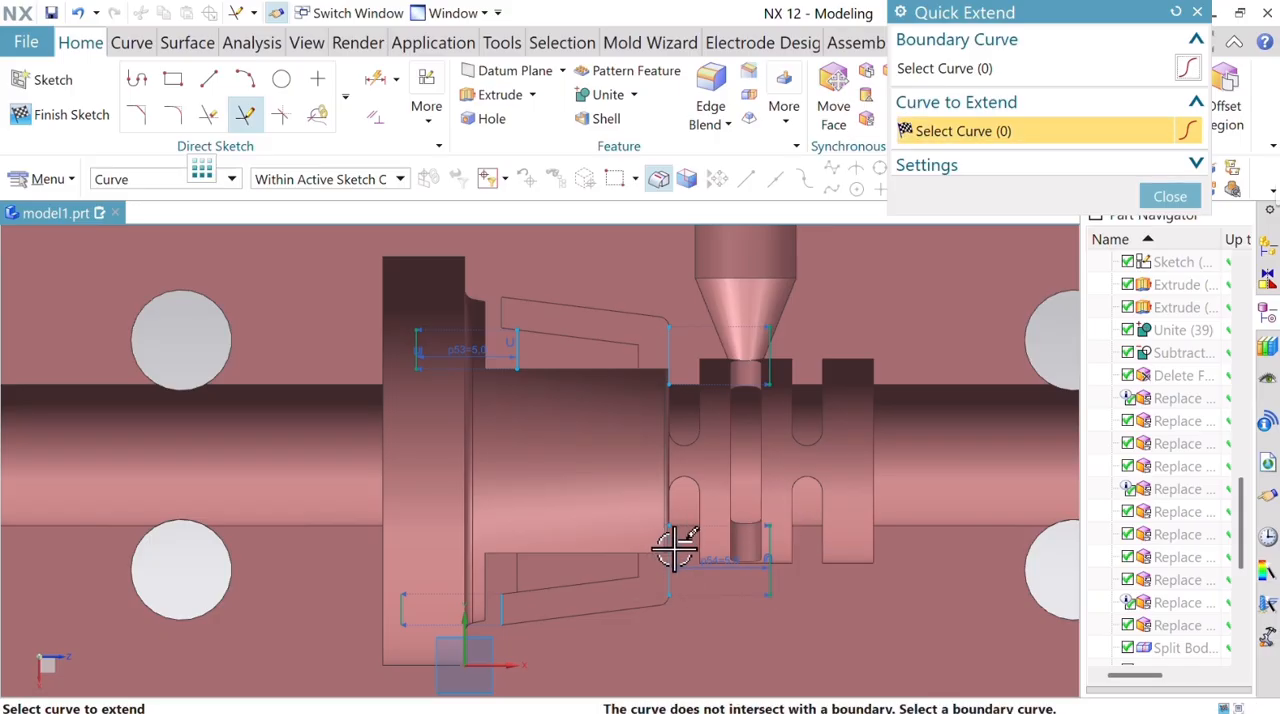
scroll(670, 545, down, 3)
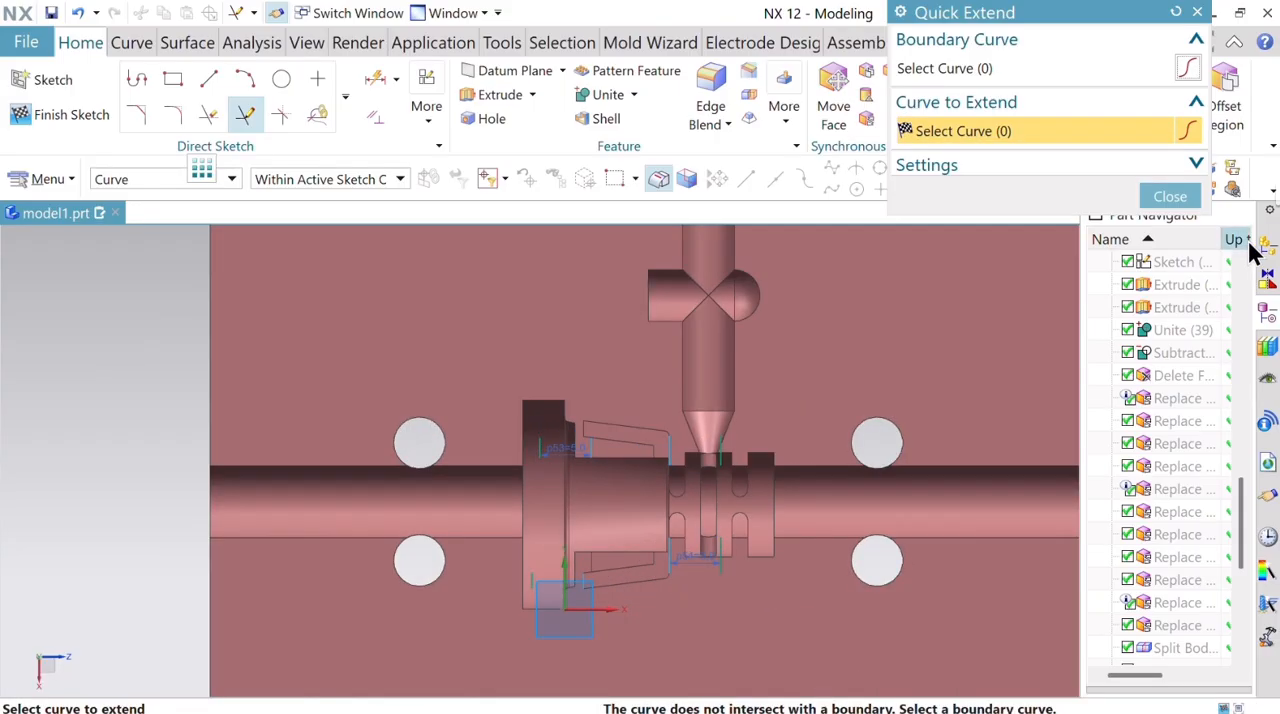
click(1182, 204)
Undo the clip recess sketch with its projected and offset lines and return to the modeling view.
middle_drag(1000, 437, 880, 476)
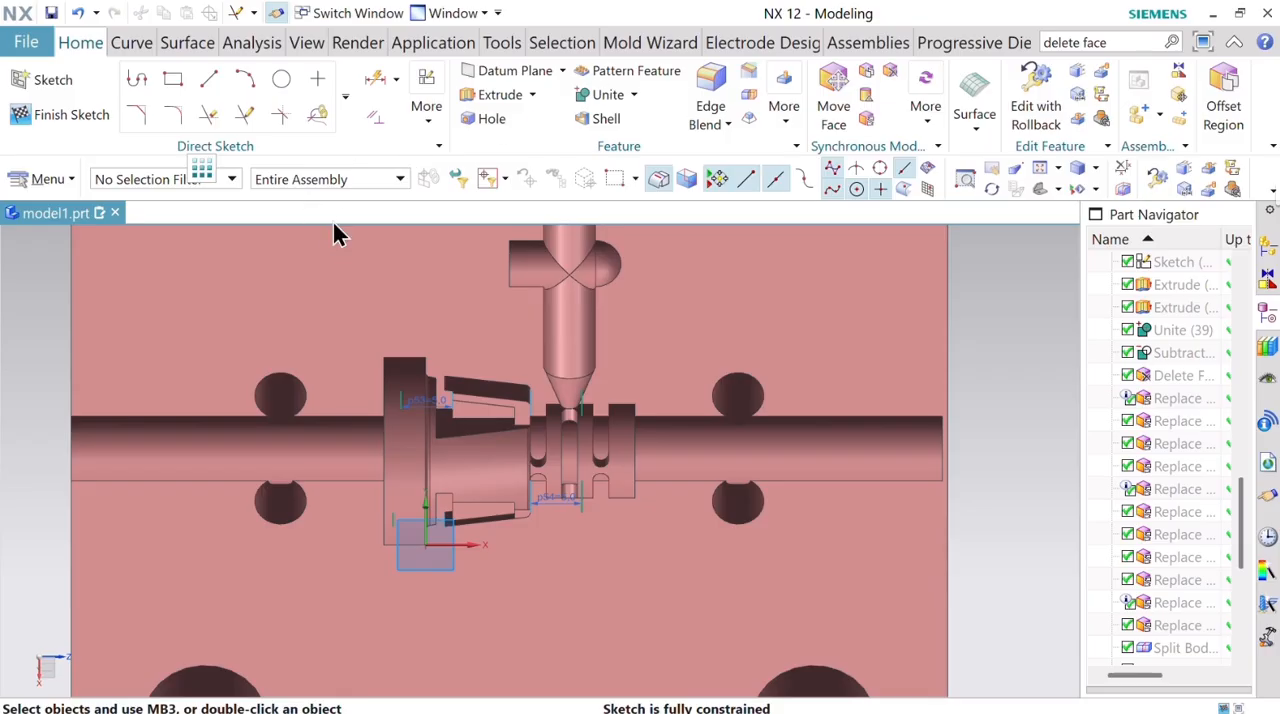
scroll(560, 440, down, 2)
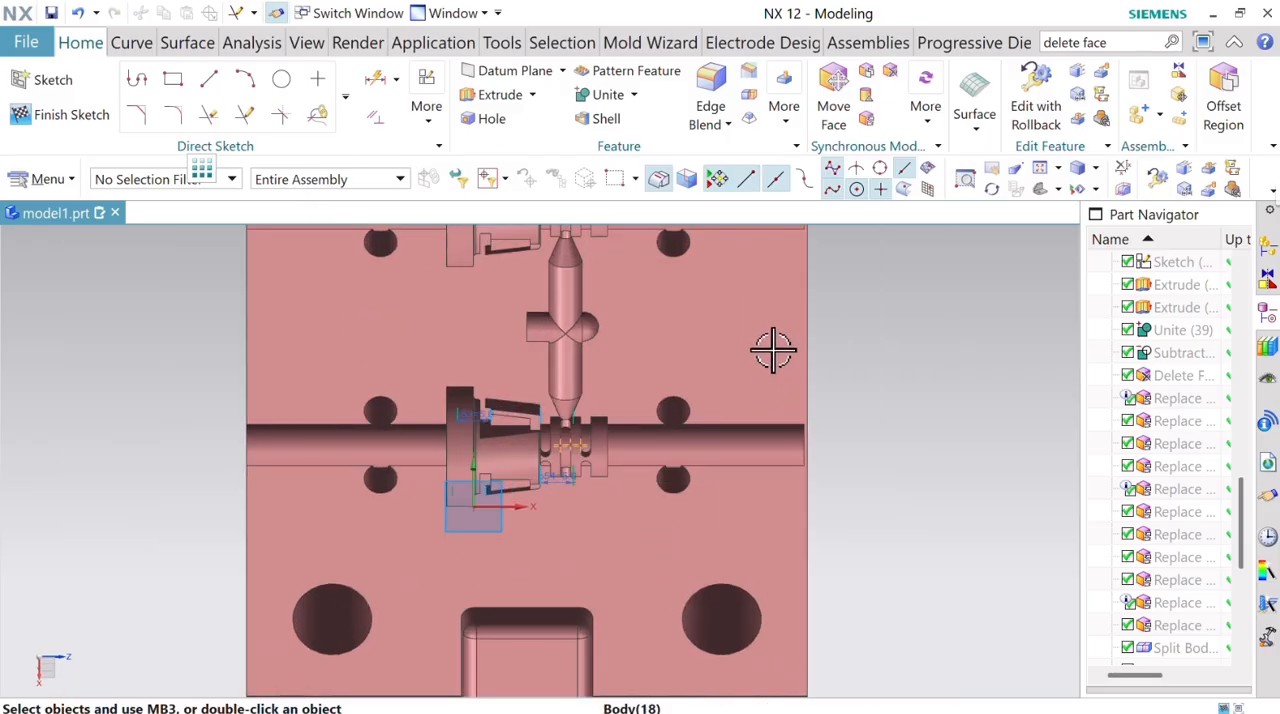
middle_drag(773, 349, 763, 389)
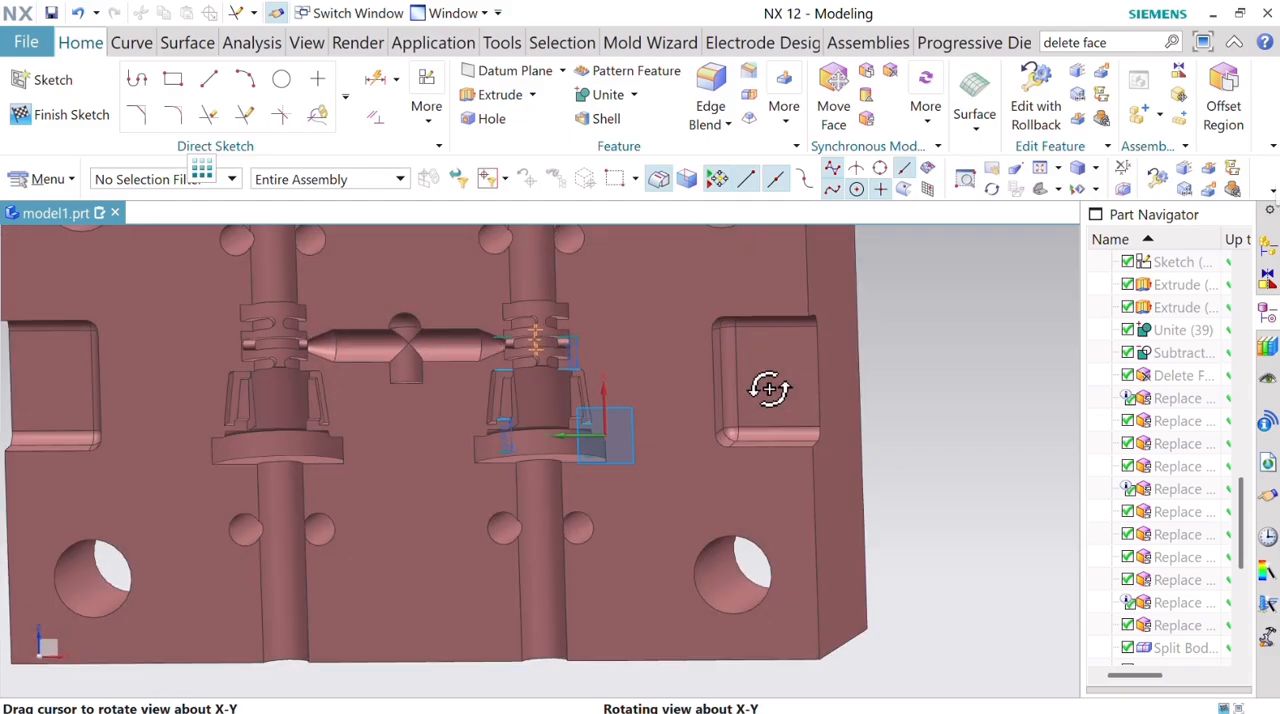
click(78, 14)
click(78, 14)
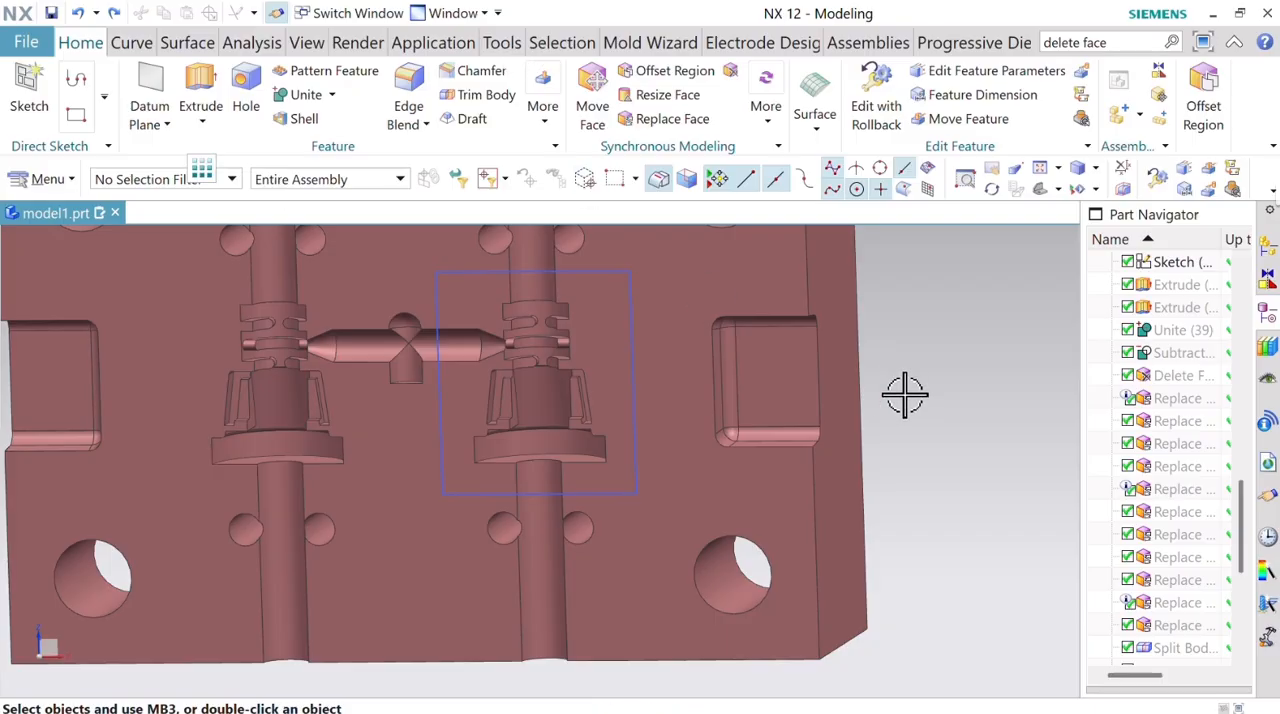
Extrude the connected rectangle sketched around the cavity into the block, until extended to the flange recess face, with no Boolean.
scroll(854, 383, down, 4)
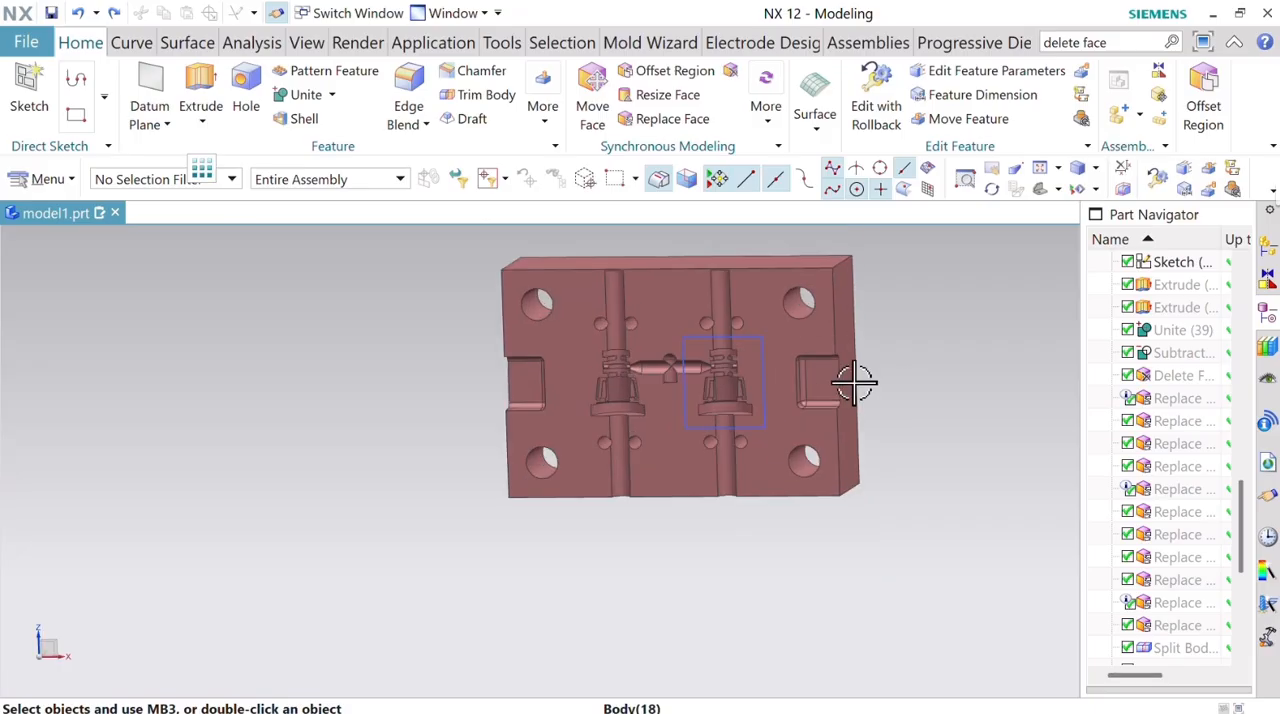
scroll(854, 383, up, 2)
middle_drag(863, 383, 890, 371)
scroll(735, 390, up, 5)
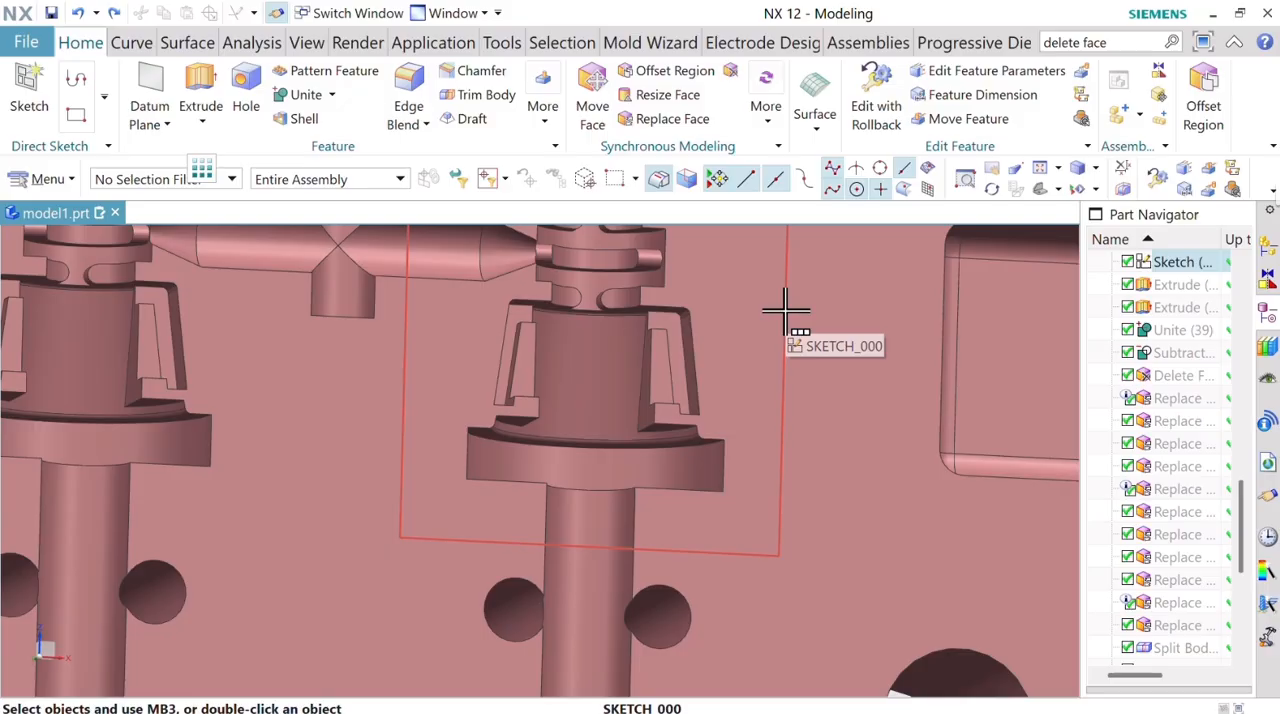
scroll(780, 325, down, 6)
middle_drag(871, 366, 649, 492)
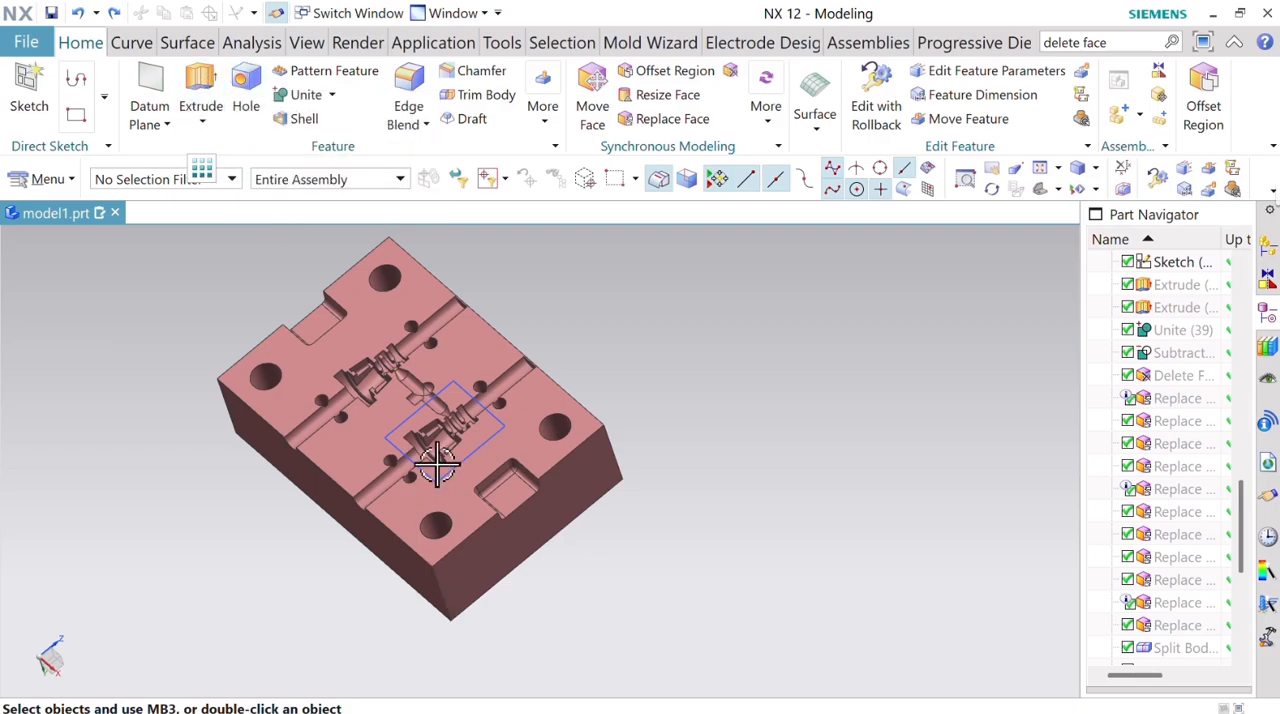
click(200, 90)
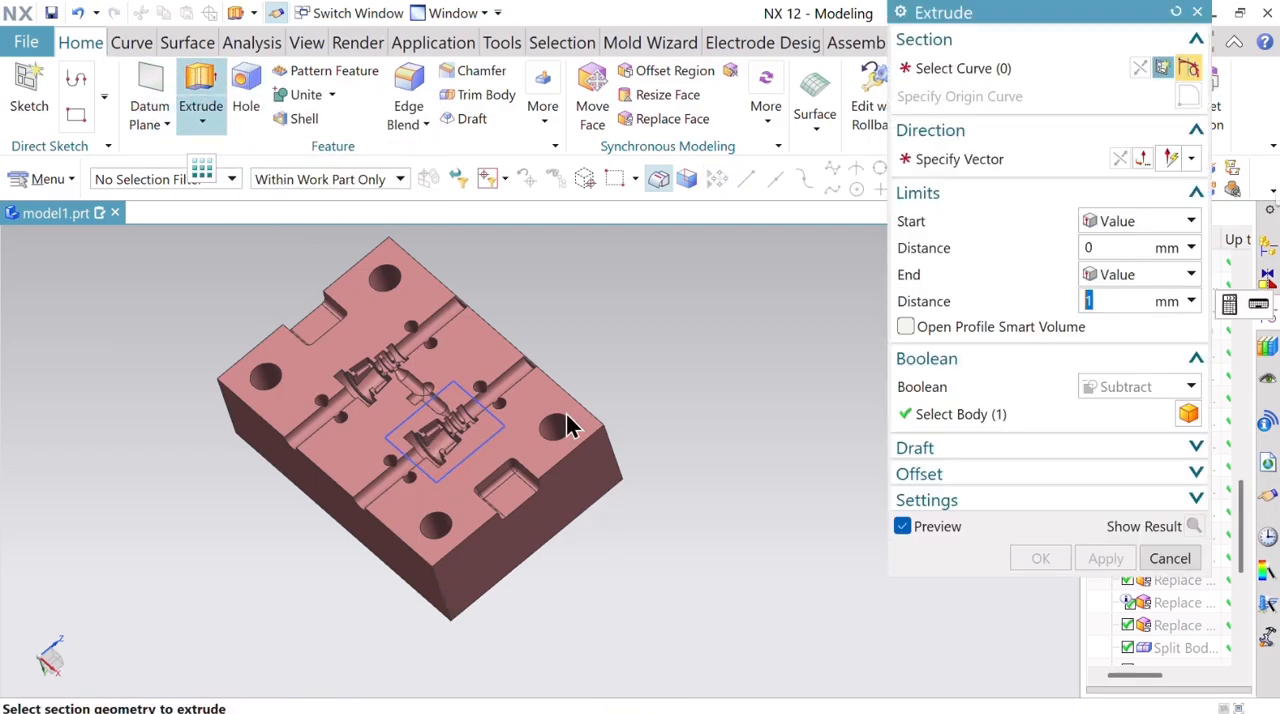
click(672, 172)
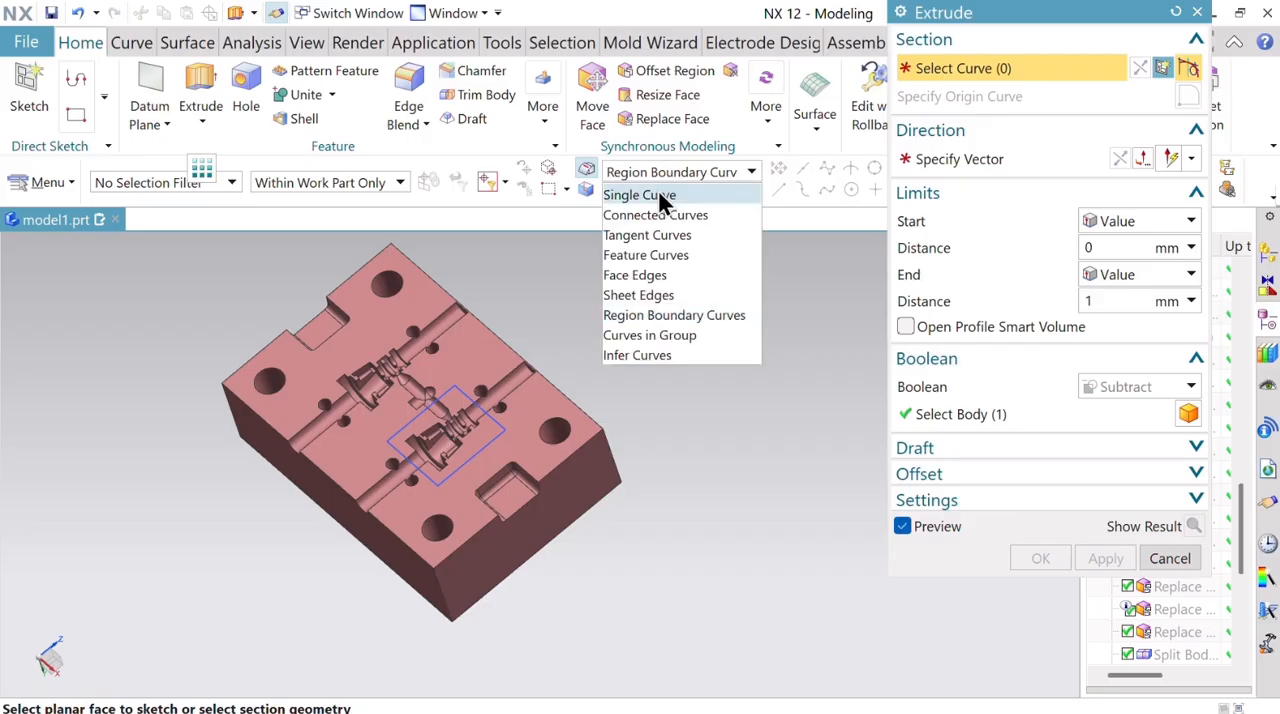
click(663, 216)
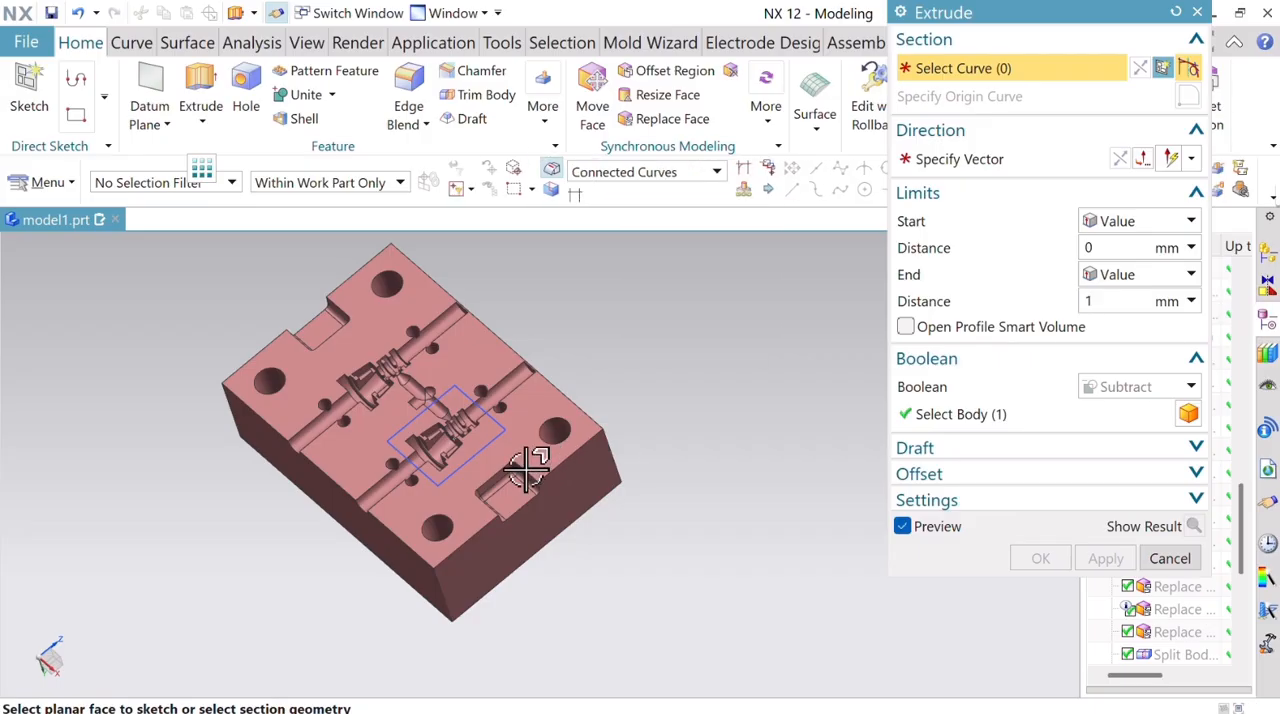
click(500, 423)
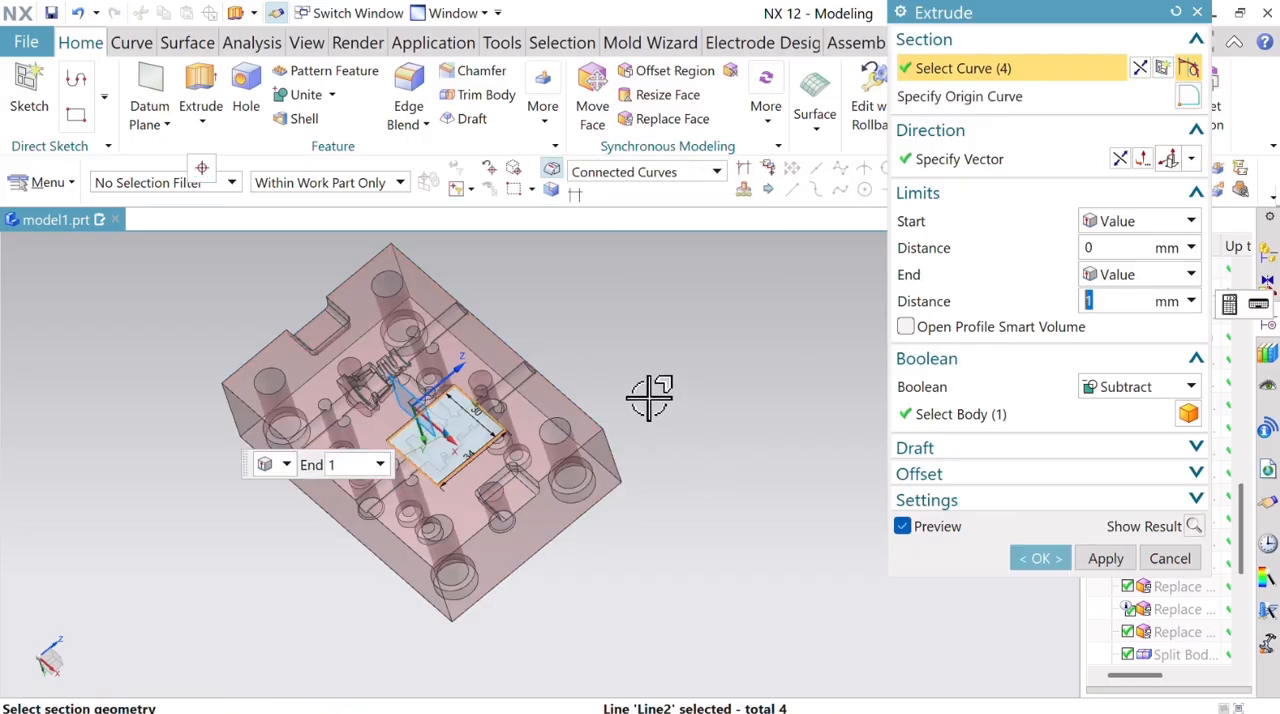
click(1140, 275)
click(1113, 380)
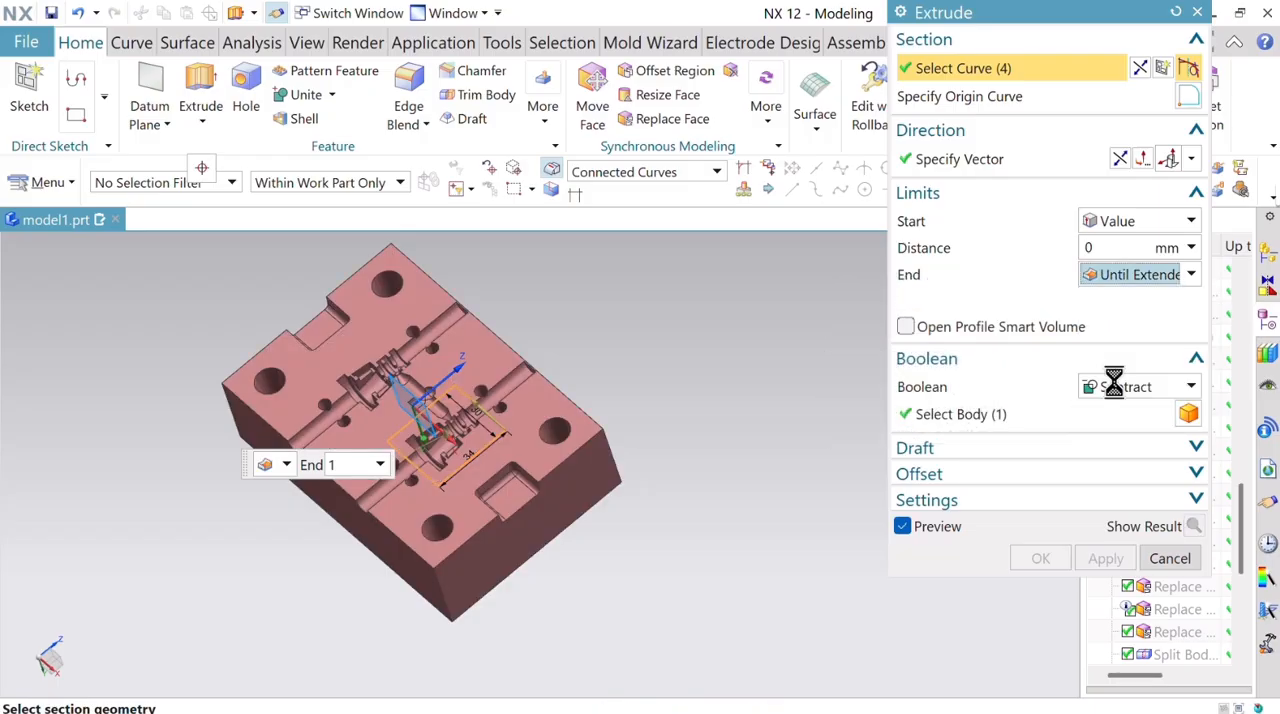
scroll(408, 465, up, 5)
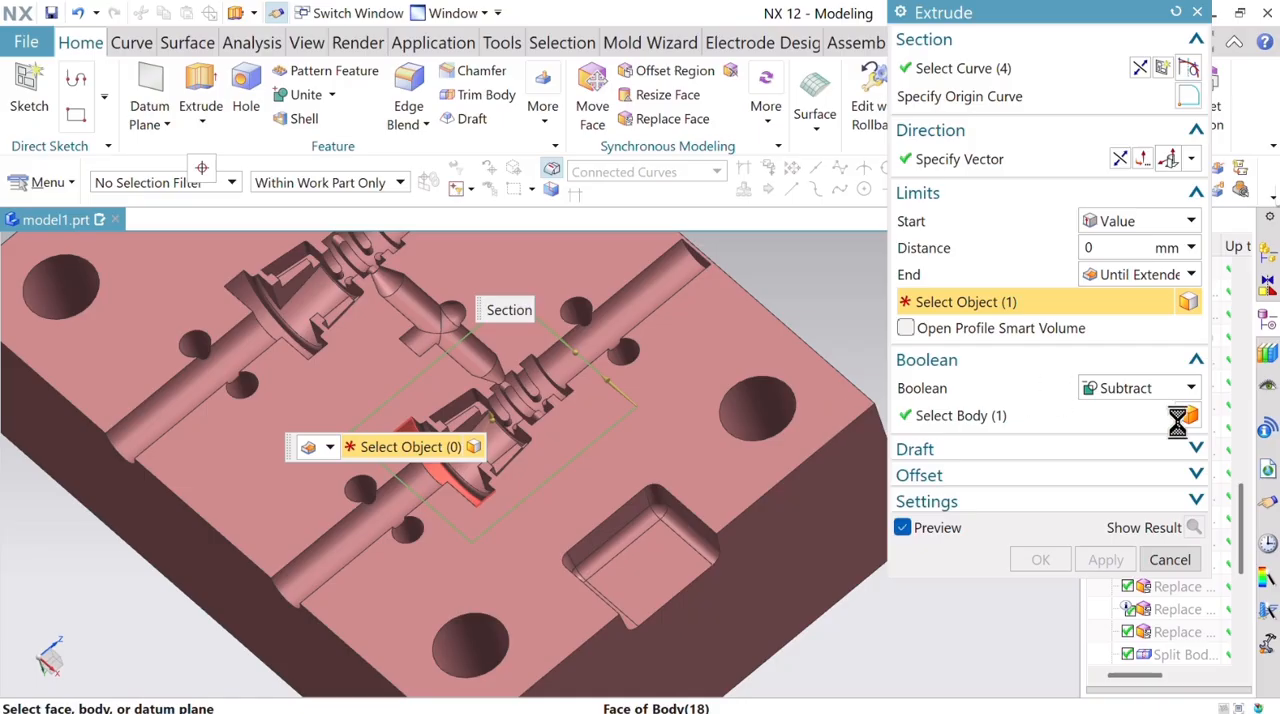
click(1123, 388)
click(1114, 409)
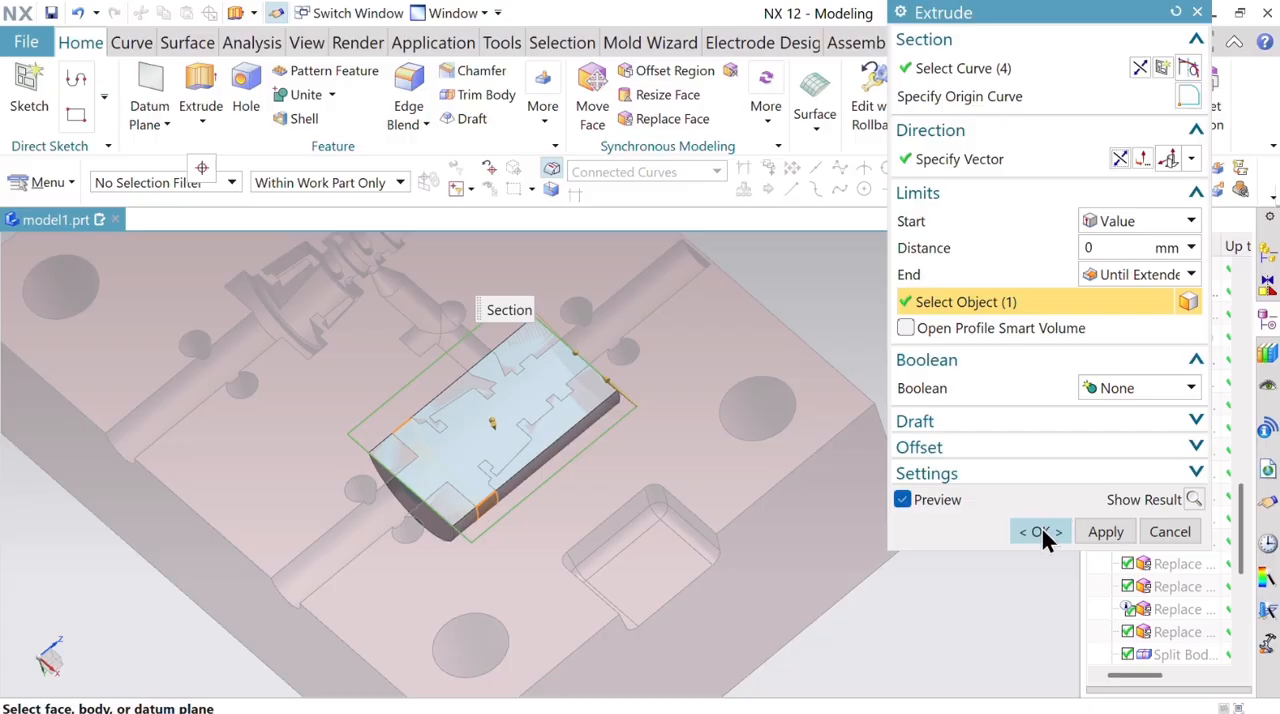
click(1040, 531)
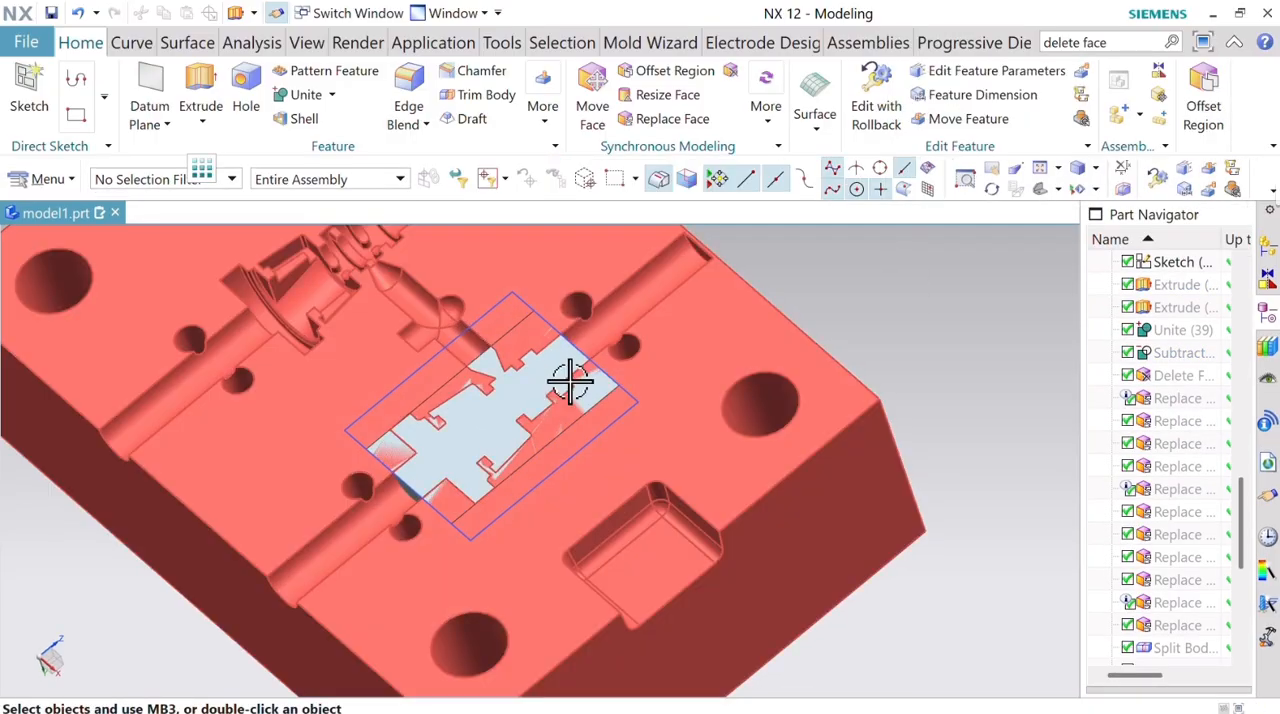
Extrude the same rectangle 6 mm outward from the block's parting face as a separate body with no Boolean.
click(196, 82)
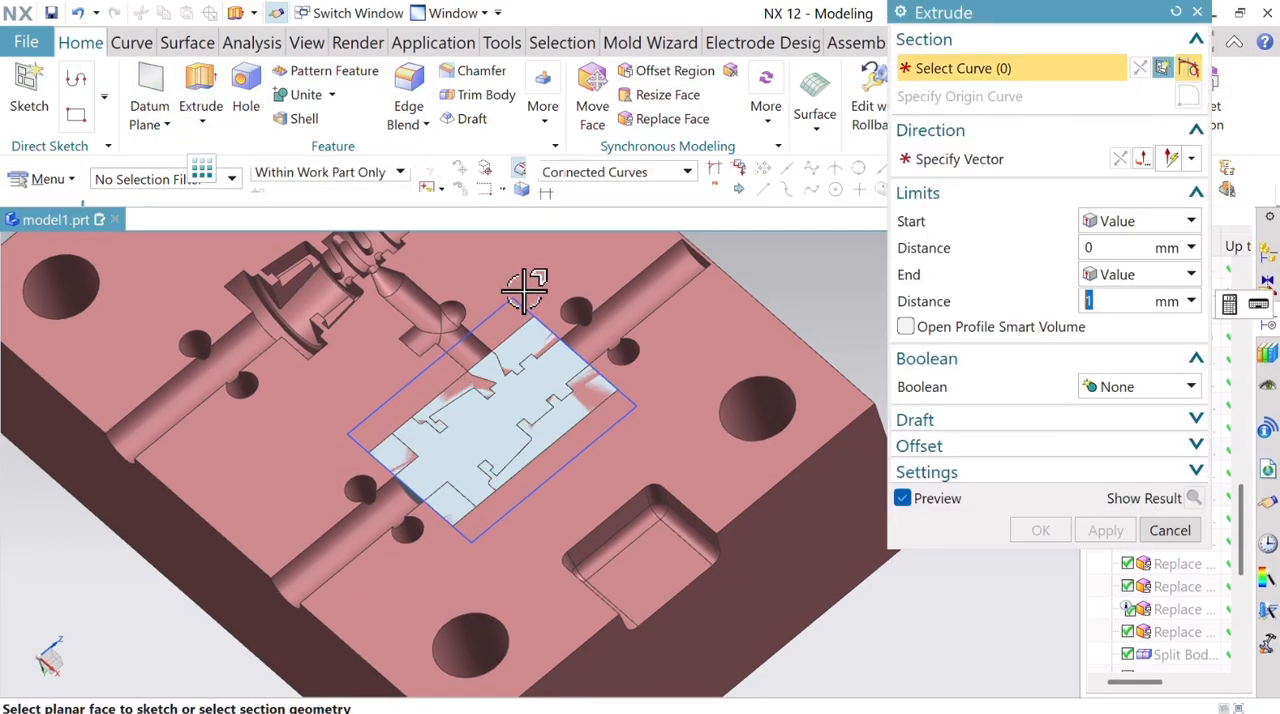
click(519, 295)
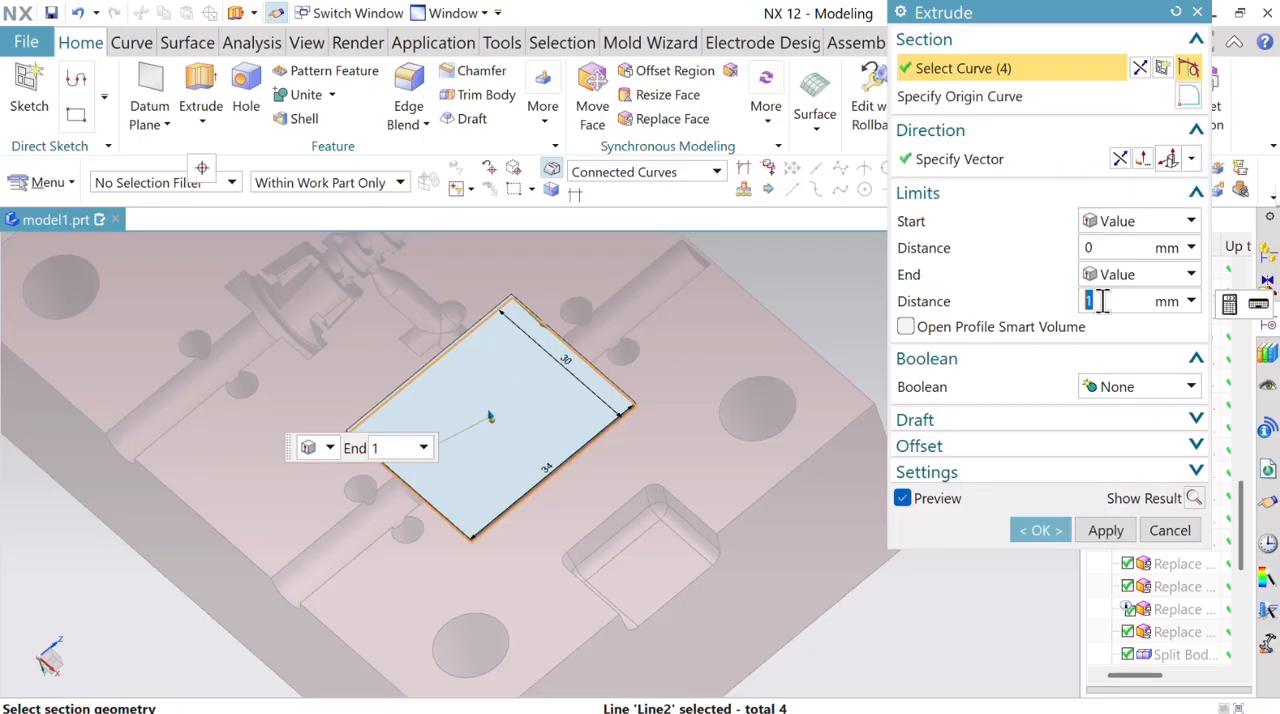
key(Return)
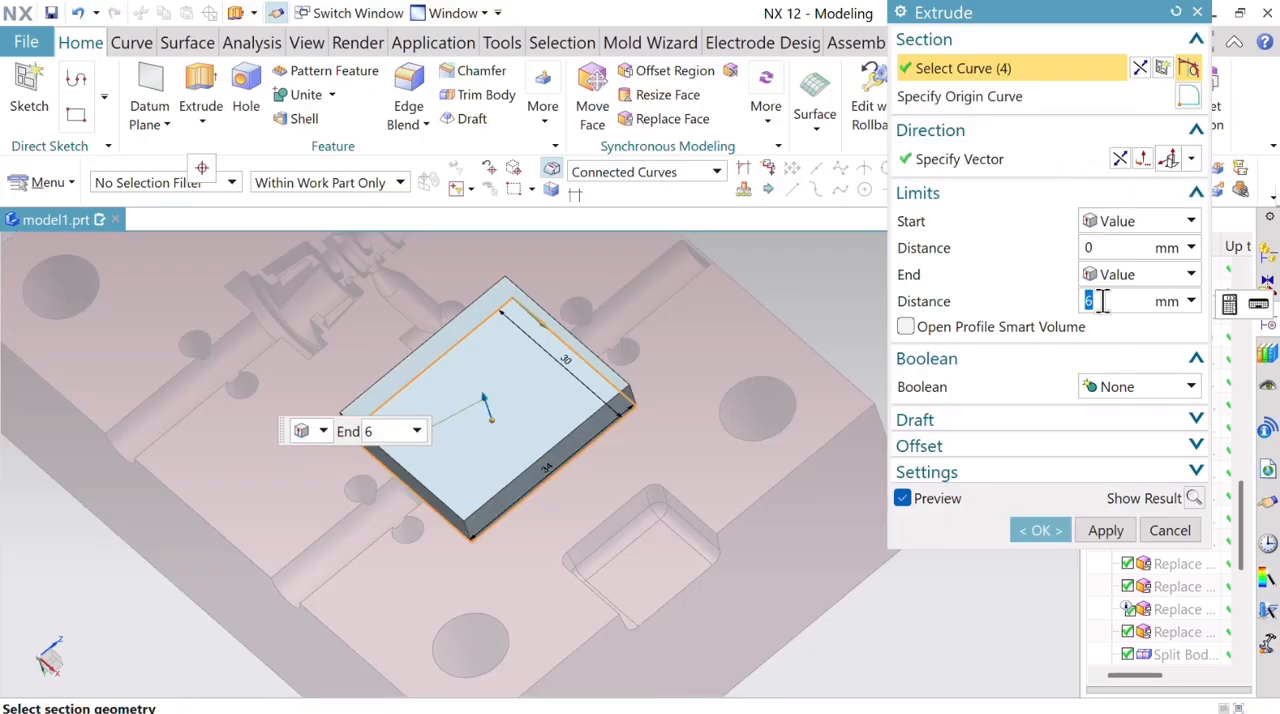
click(1040, 530)
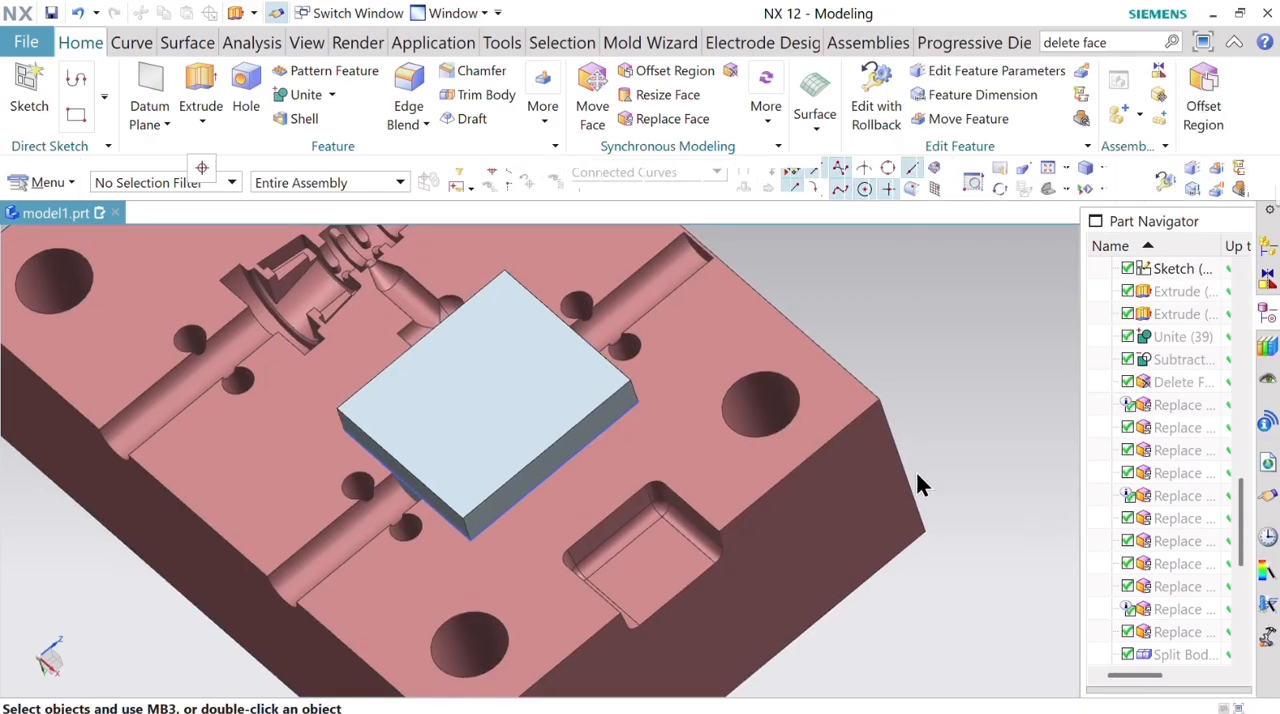
Hide the red mold block and unite the 6 mm base plate with the extruded body beneath it.
click(834, 429)
right_click(834, 429)
click(880, 168)
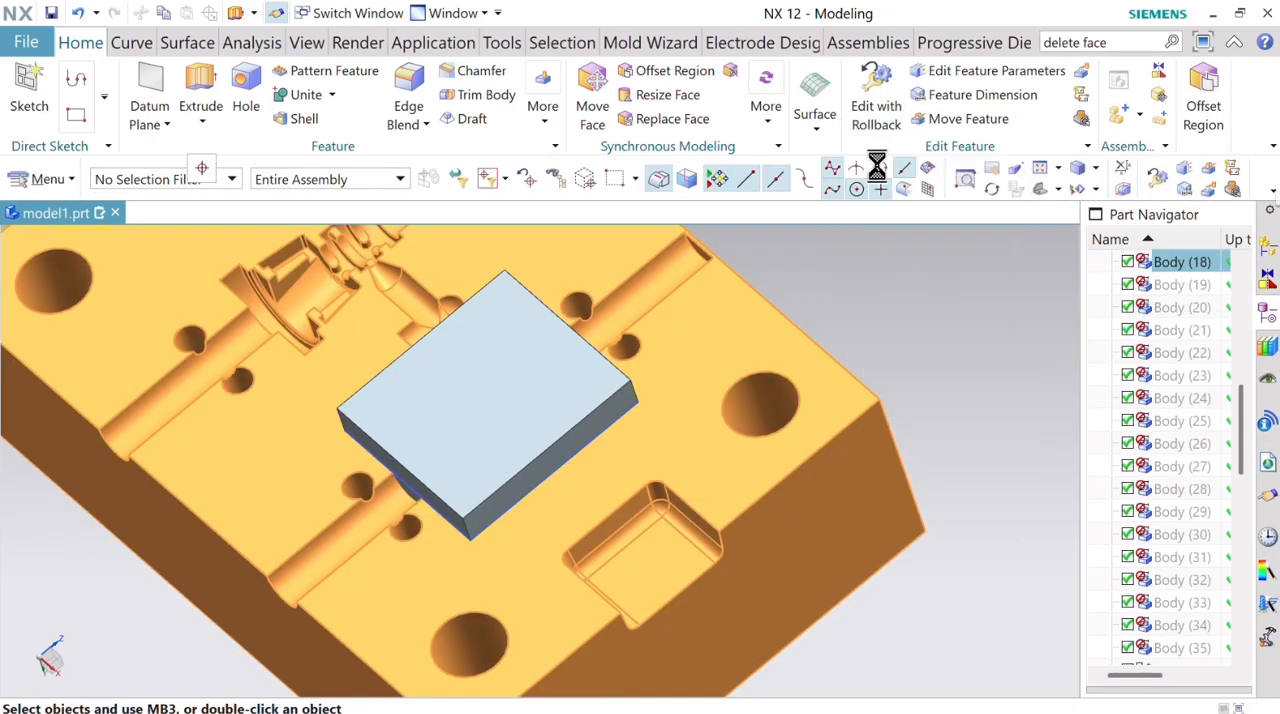
click(304, 95)
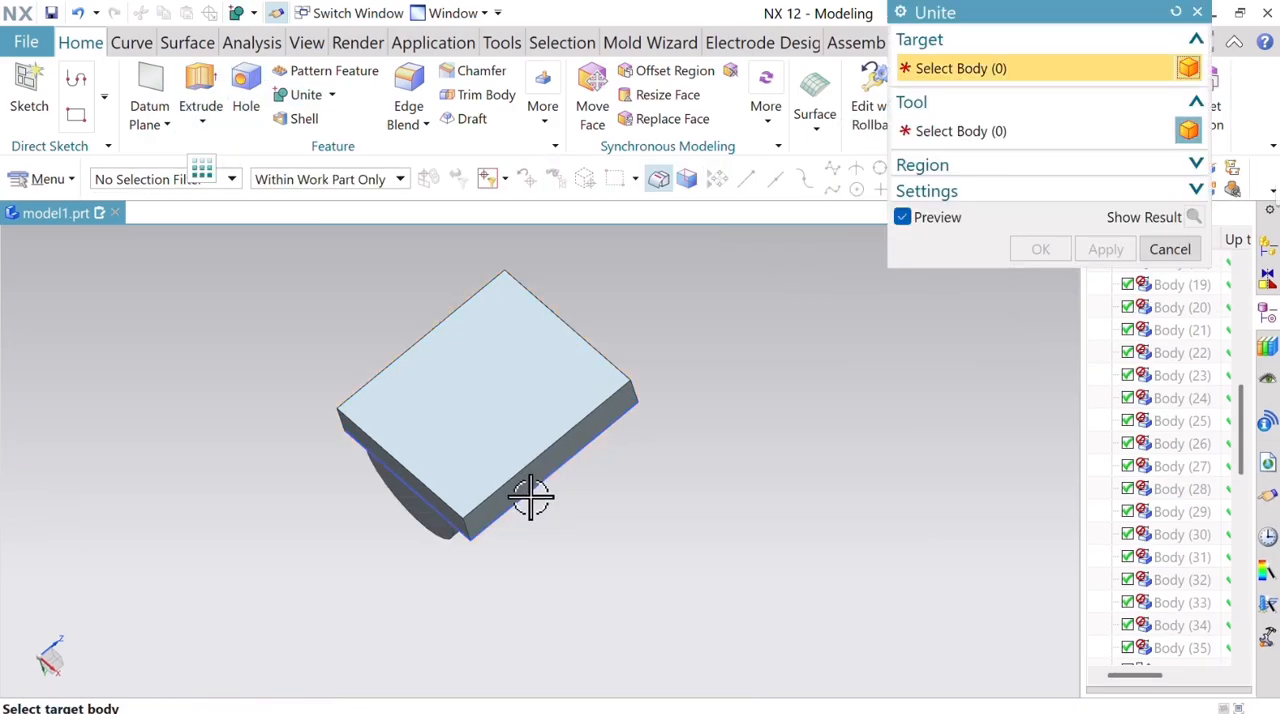
click(455, 492)
click(415, 526)
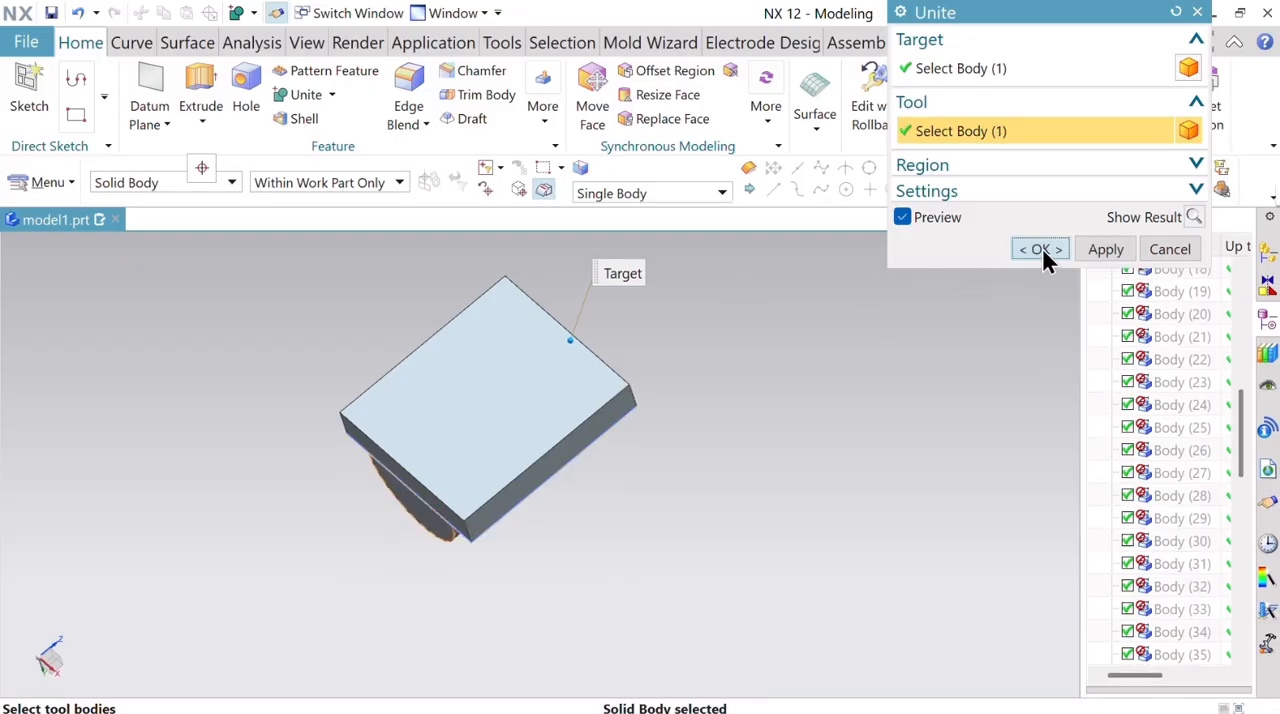
click(1041, 250)
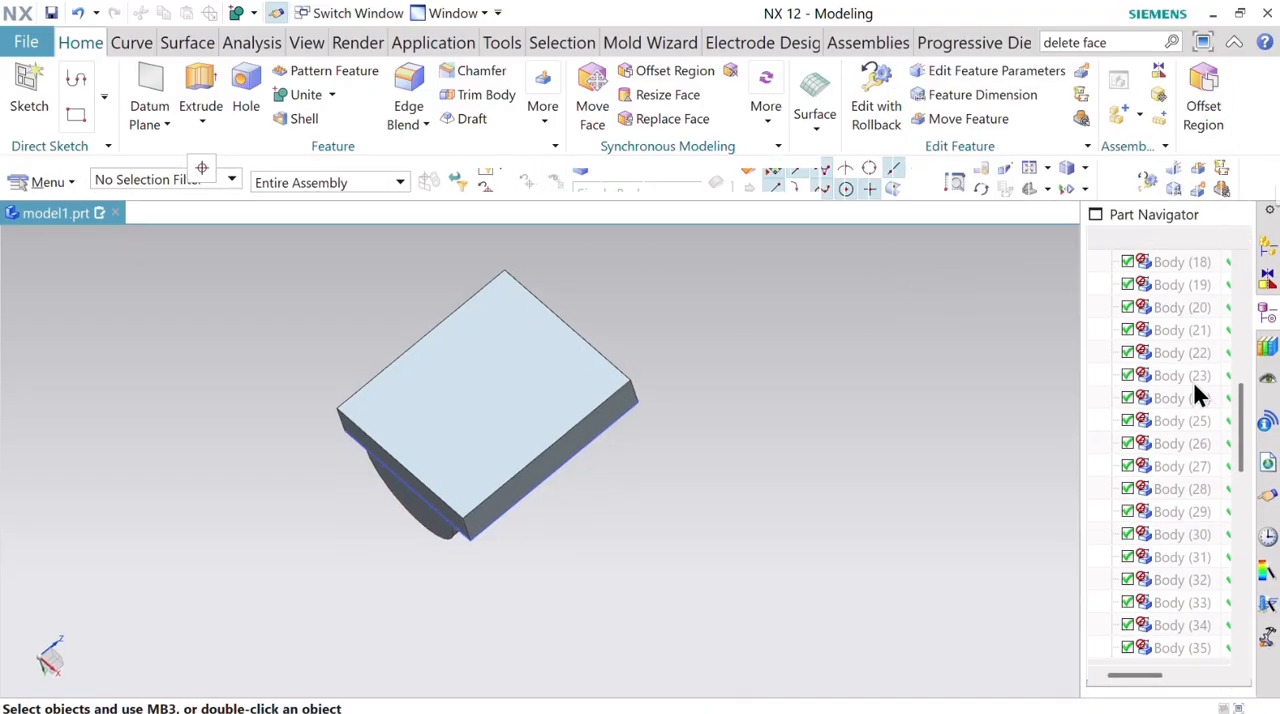
Show the red mold block again and subtract it from the united plate body, keeping the tool body.
right_click(1220, 284)
click(1130, 206)
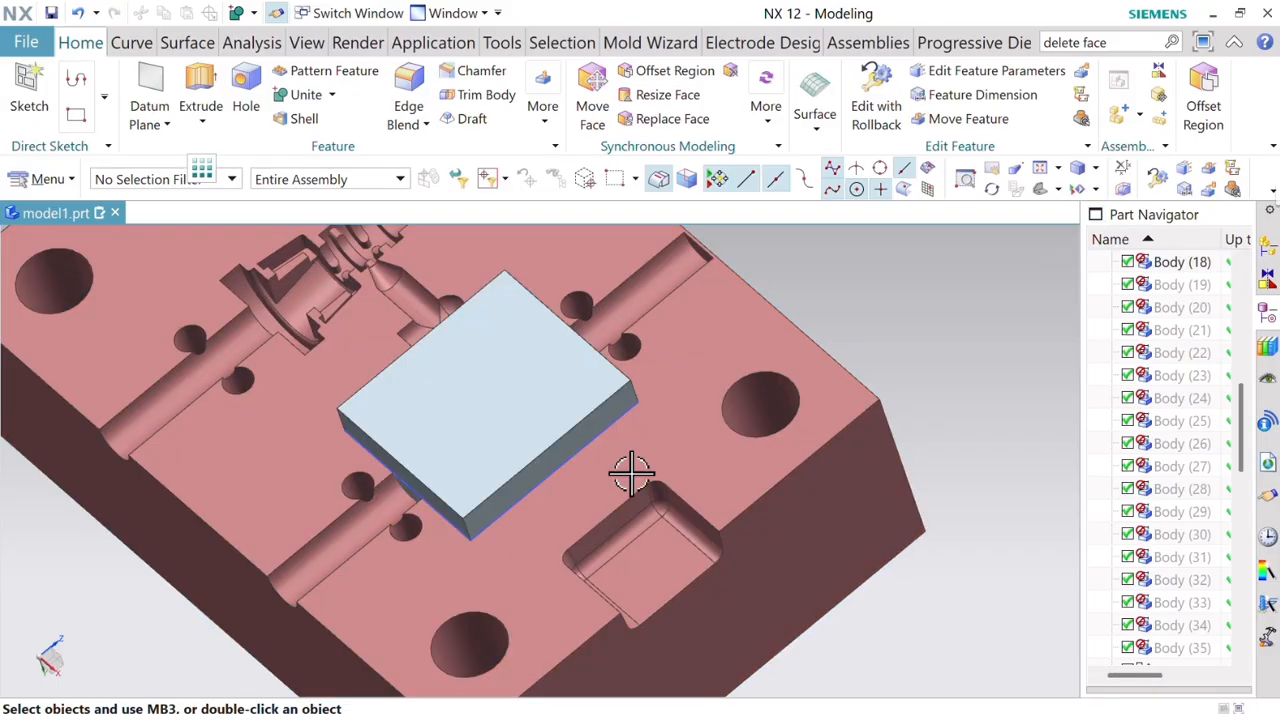
click(332, 97)
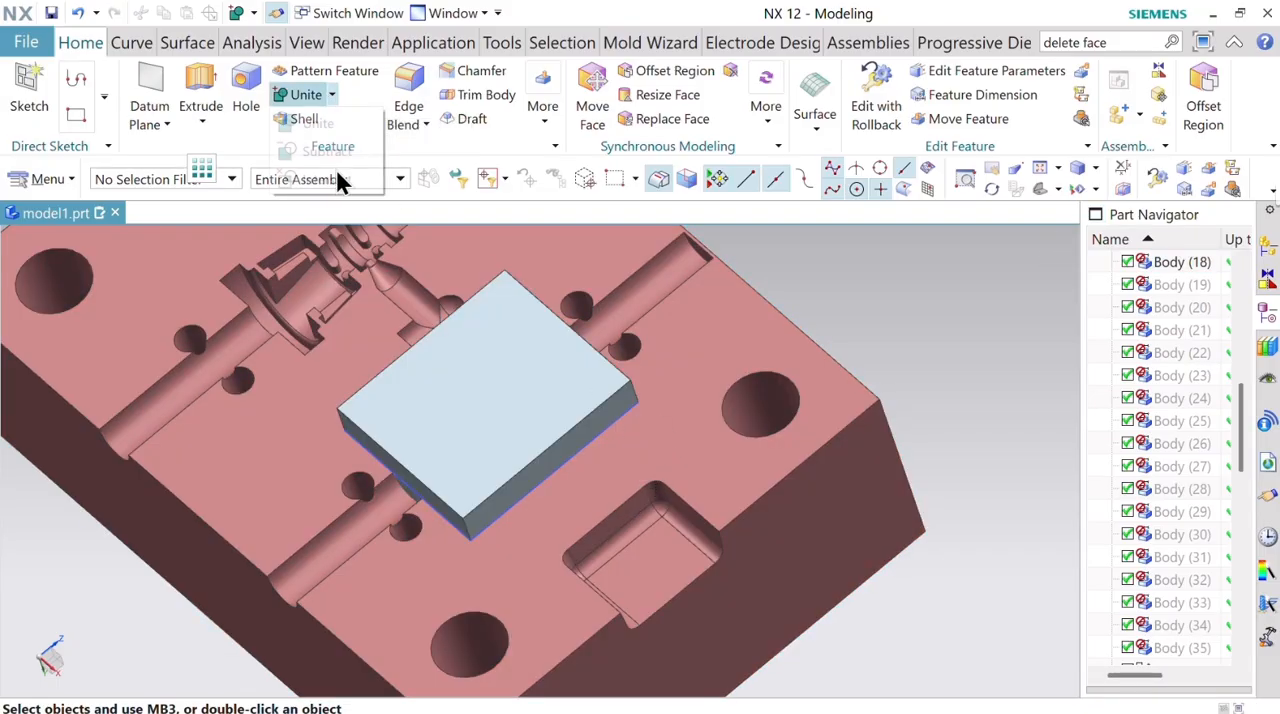
click(337, 157)
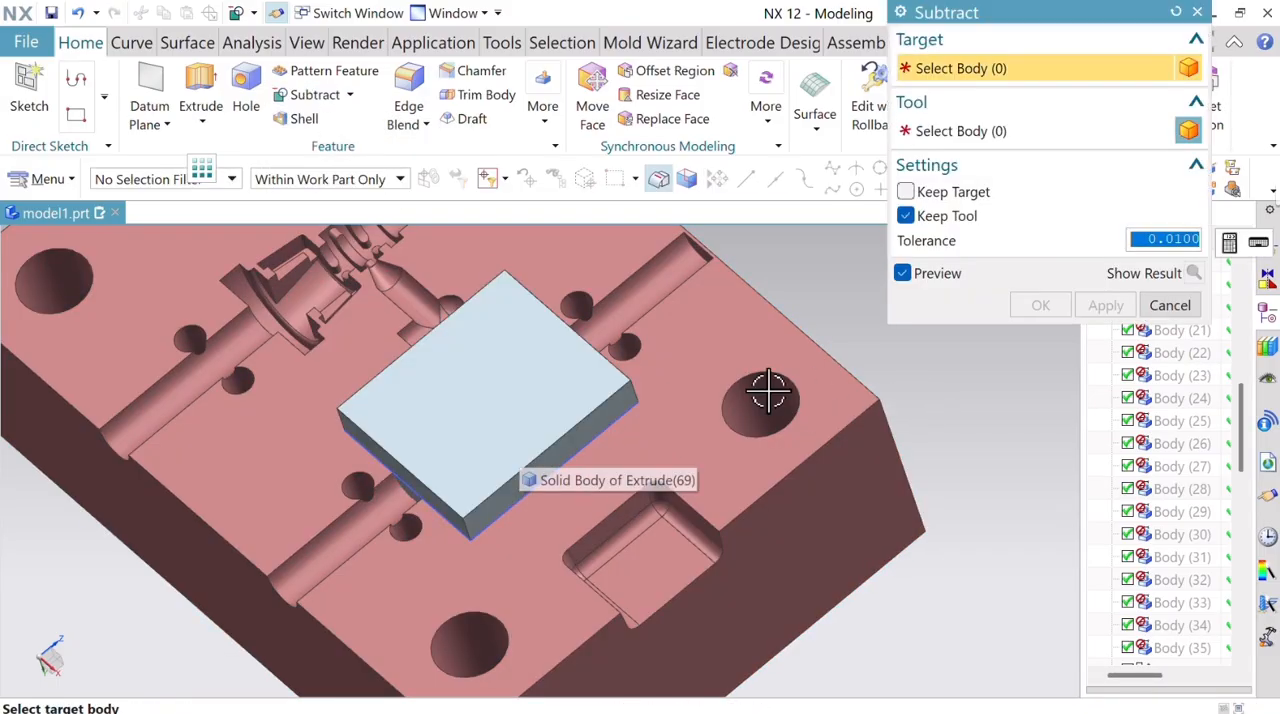
click(571, 380)
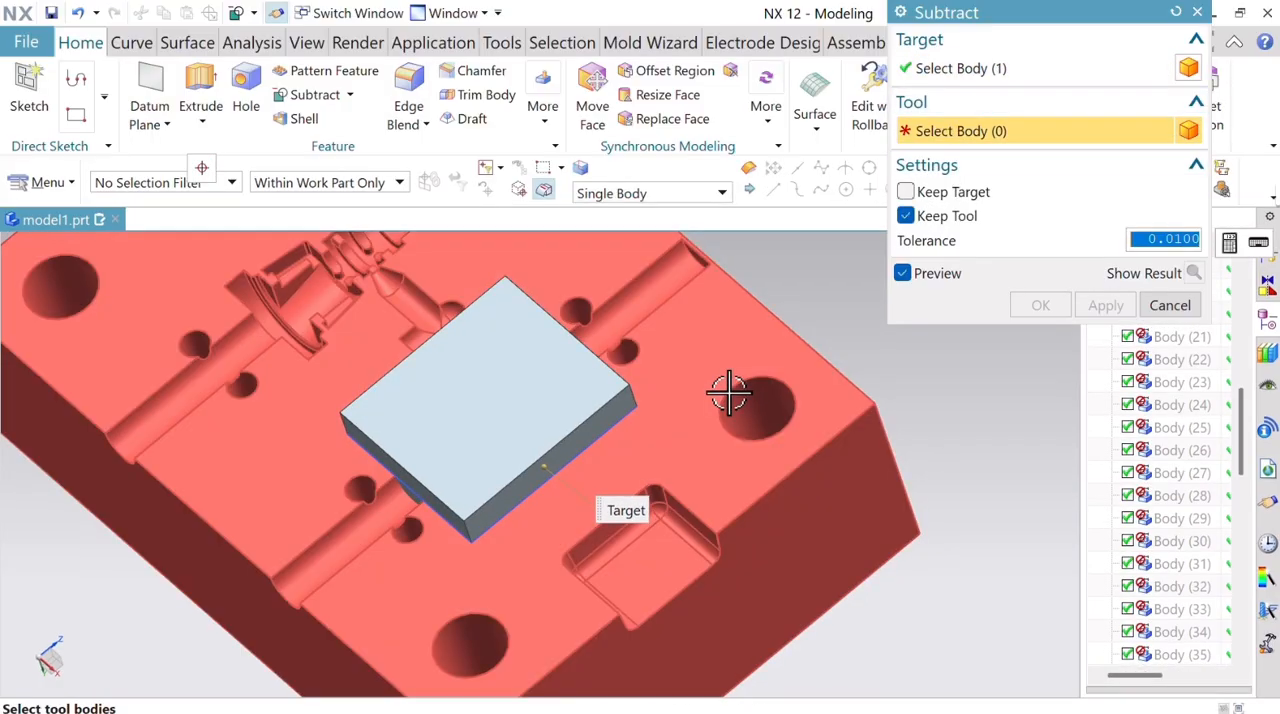
click(571, 449)
click(1055, 316)
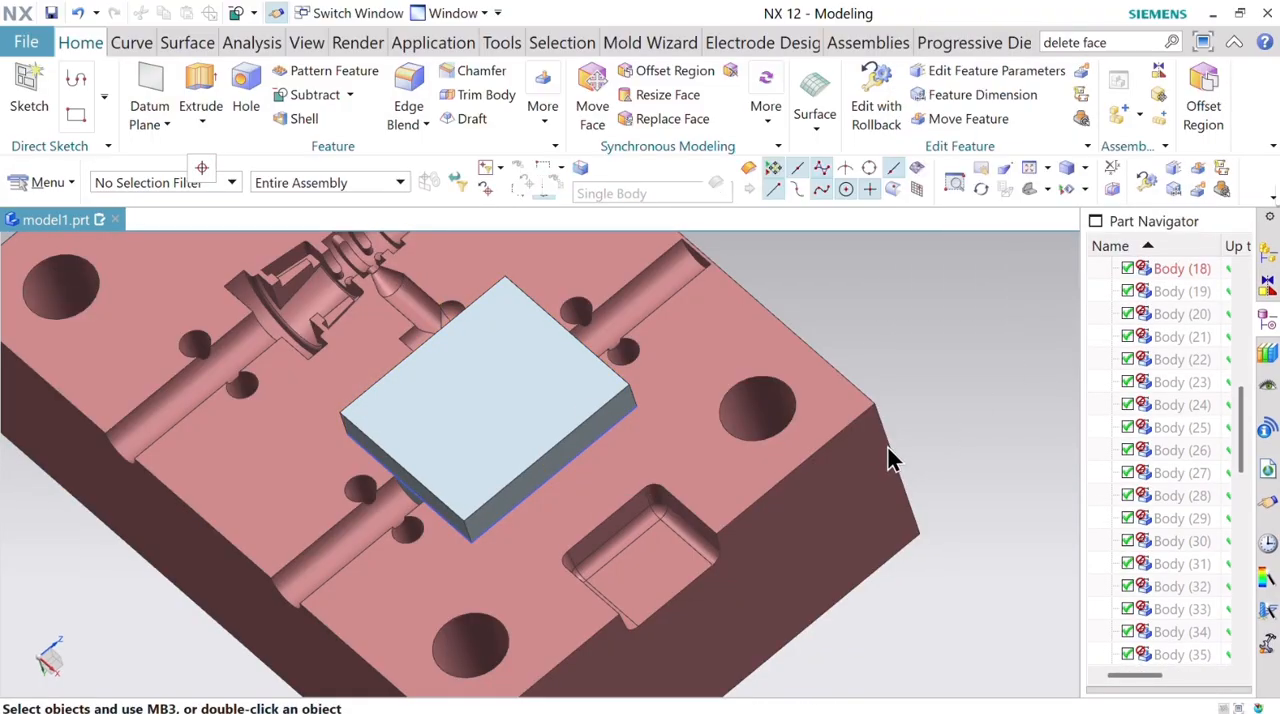
Hide the red mold block to isolate the new insert and bring its cavity-shaped side into view.
scroll(766, 430, down, 2)
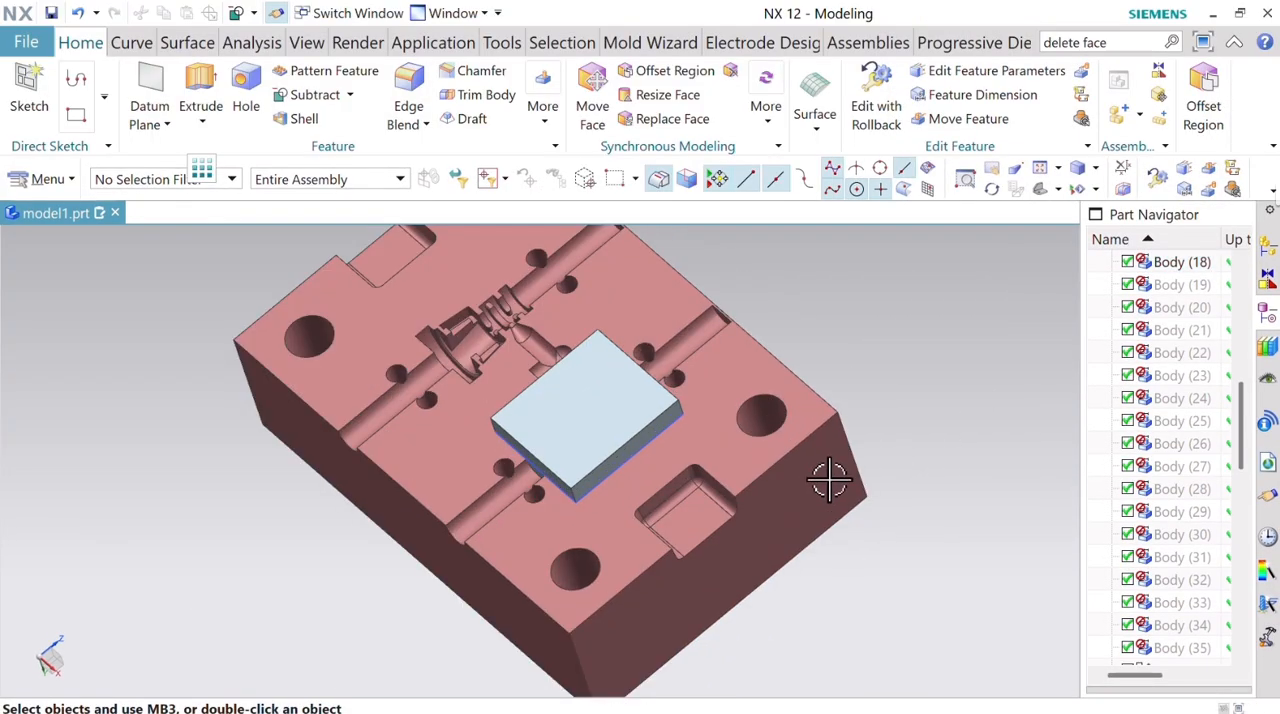
right_click(771, 449)
click(845, 190)
middle_drag(740, 525, 711, 506)
scroll(563, 557, up, 4)
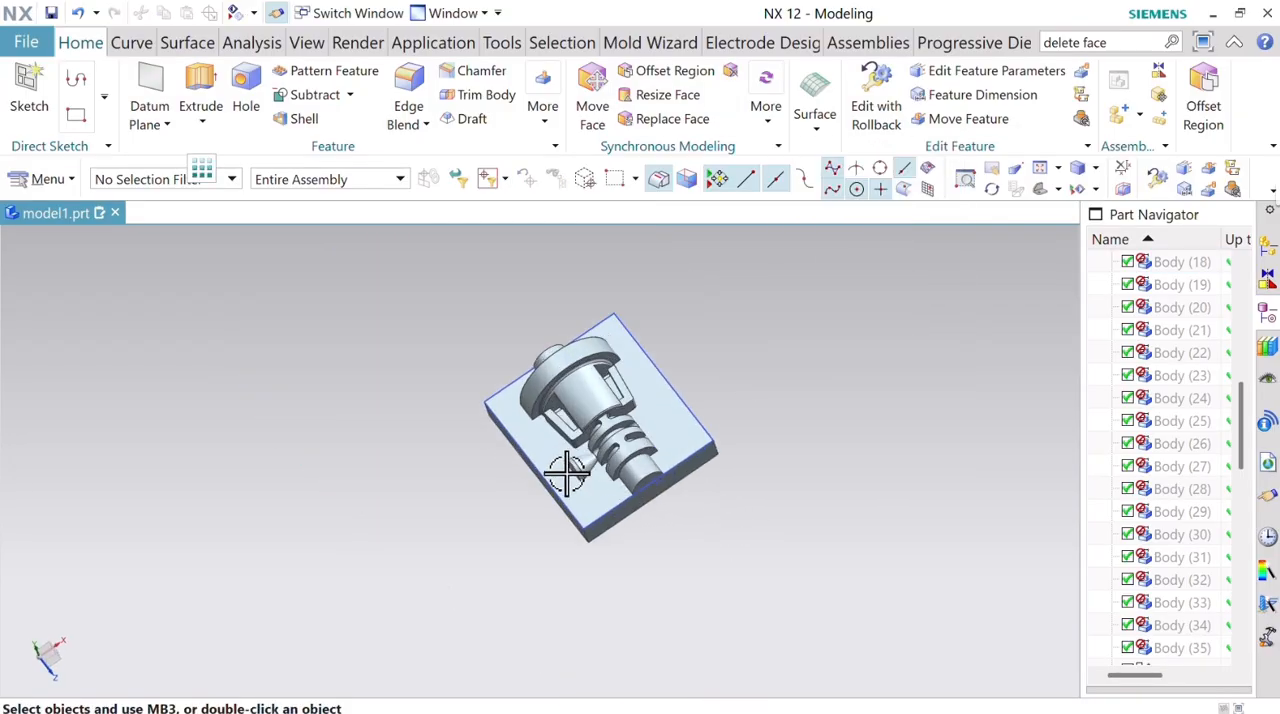
Delete the narrow rim face at the wide end of the small cone beside the ribbed section.
click(1171, 41)
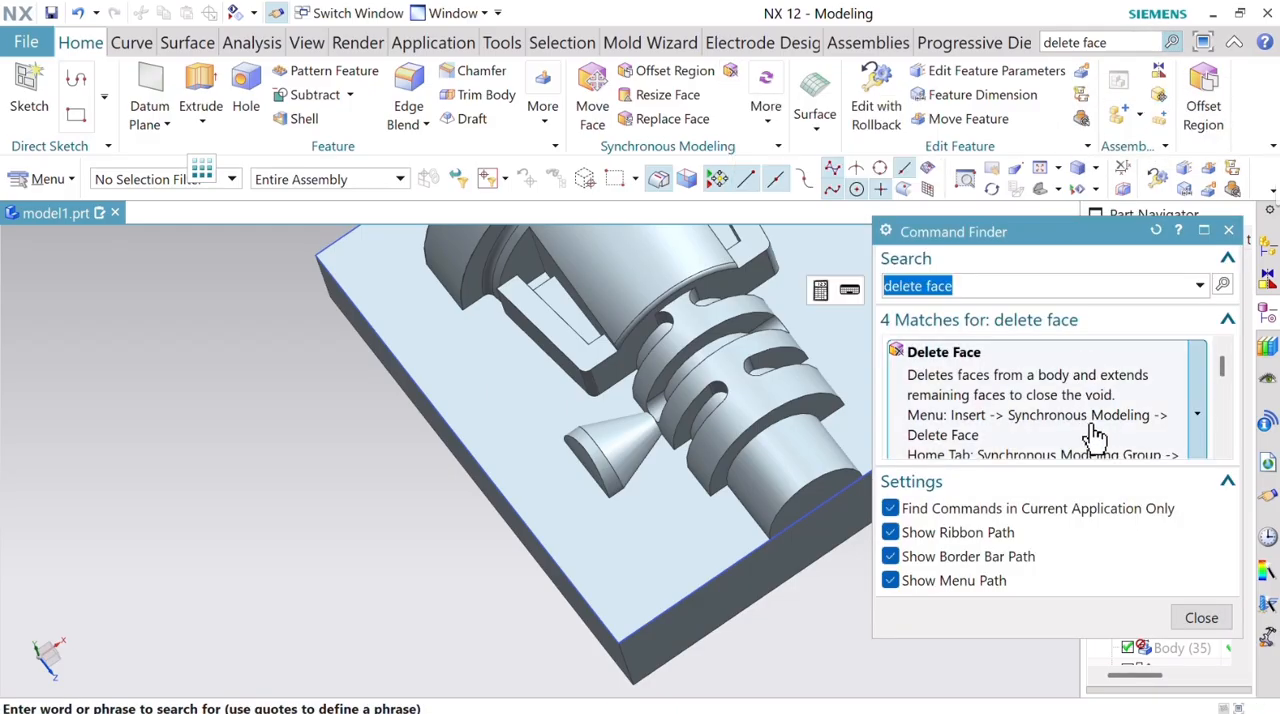
click(1094, 434)
click(592, 450)
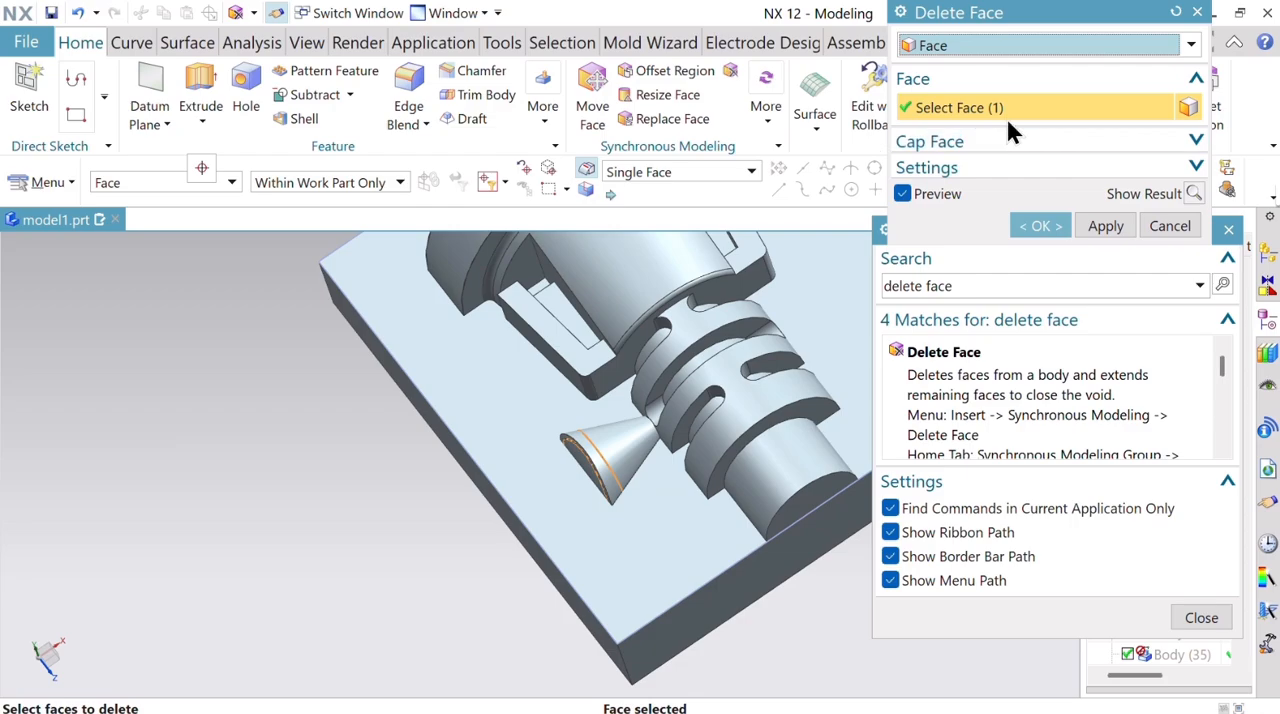
click(1036, 230)
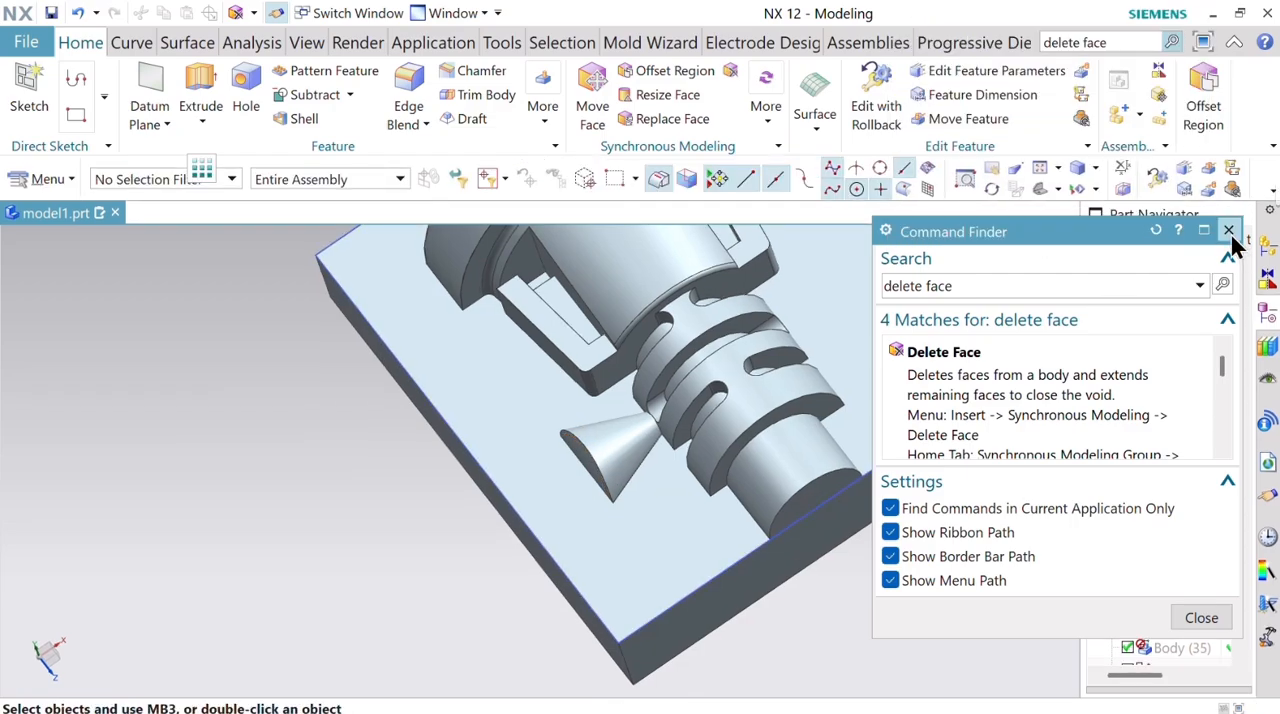
click(1229, 230)
Replace the small cone's conical face with the plate's flat face at 0 mm offset.
click(672, 118)
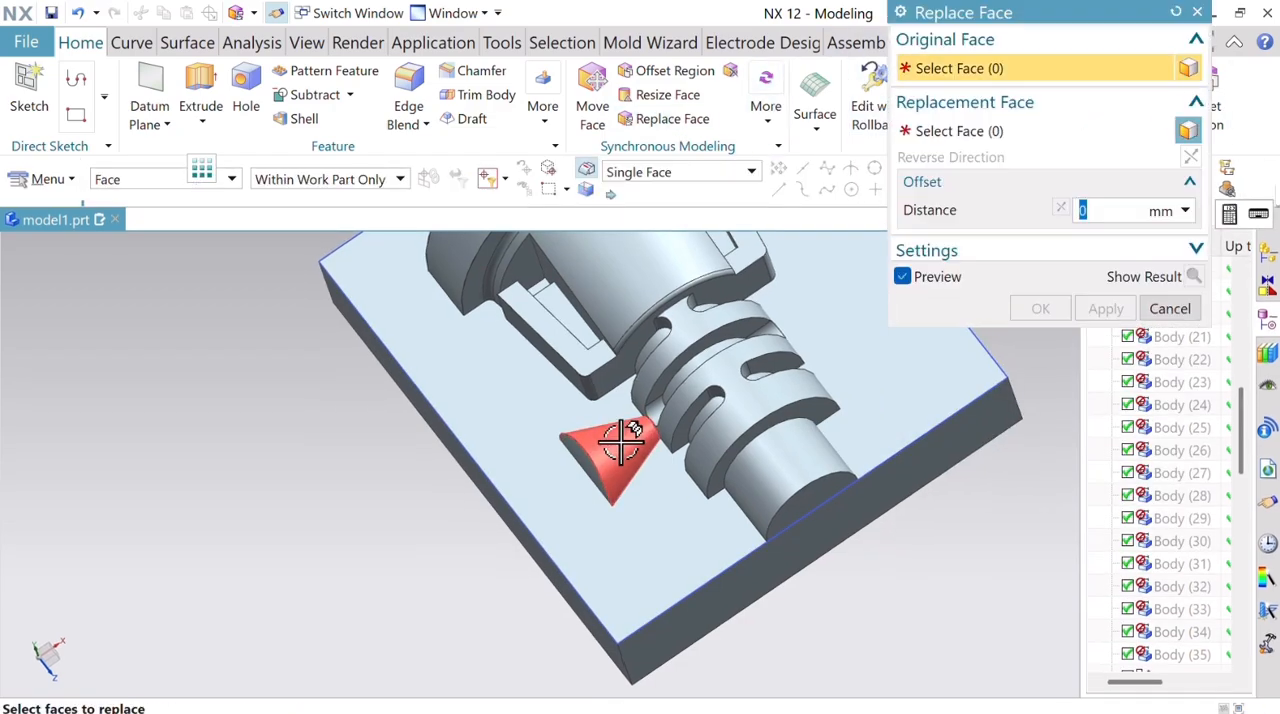
click(625, 455)
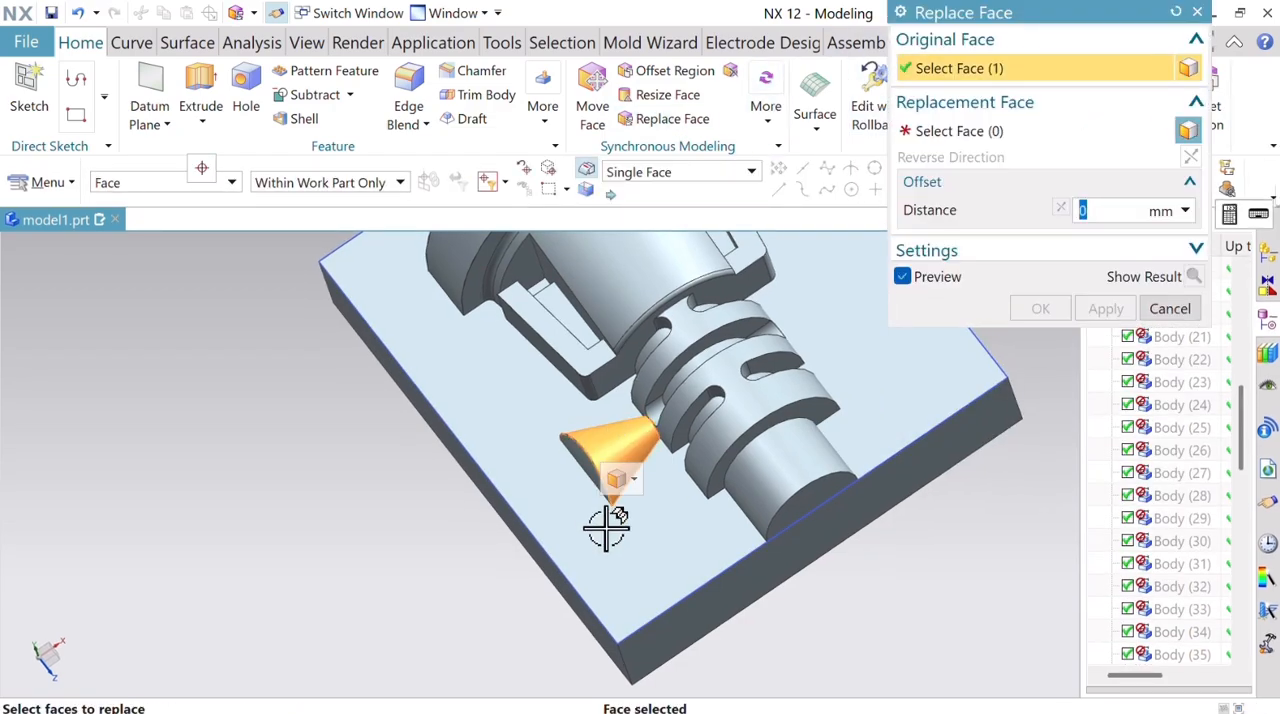
click(531, 448)
click(1106, 309)
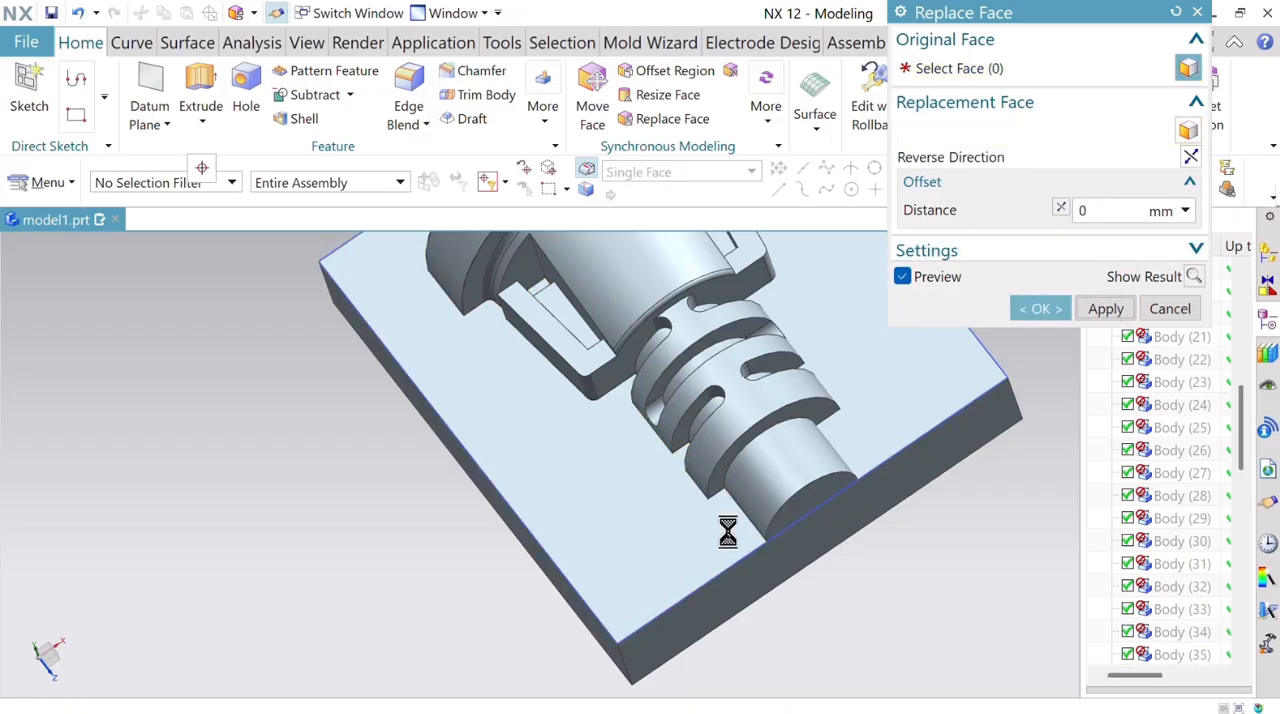
right_click(790, 455)
click(1098, 148)
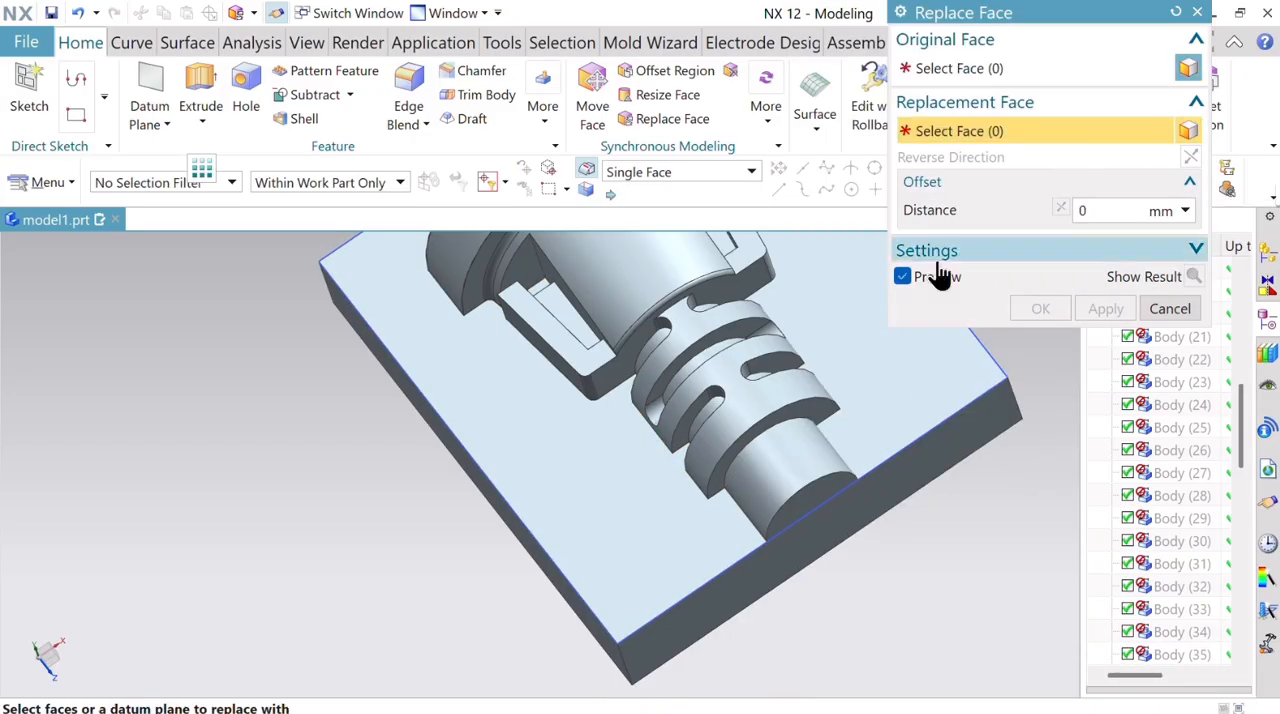
click(805, 455)
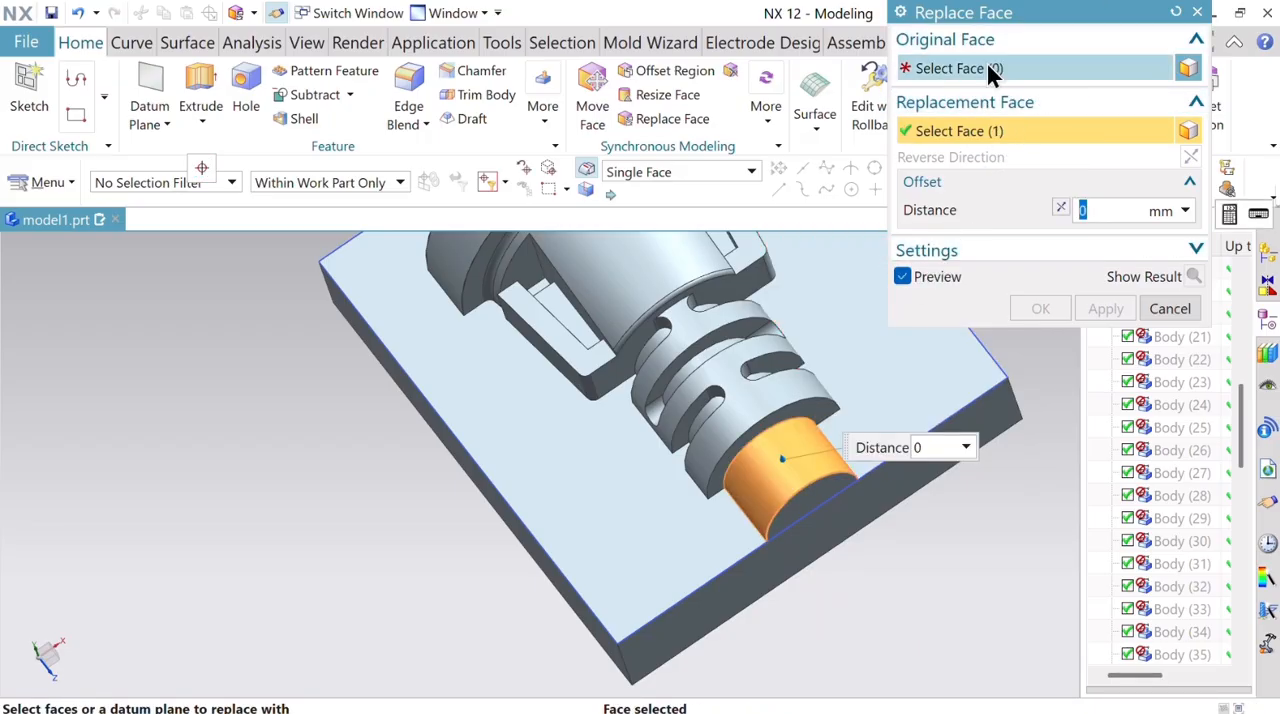
click(1175, 13)
Replace the round faces at both ends and the groove and slot floors of the ribbed section with the plate's flat face, excluding the shoulder face.
scroll(794, 410, down, 5)
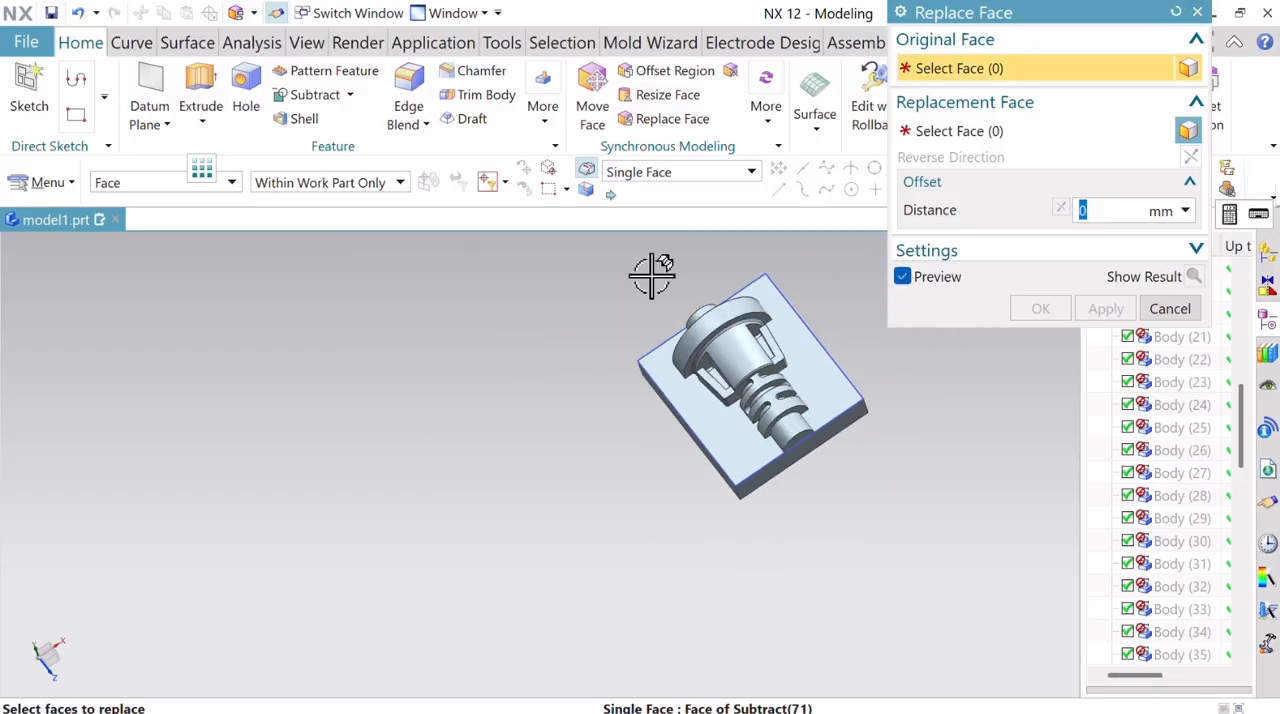
scroll(706, 309, up, 5)
click(650, 307)
scroll(877, 531, down, 5)
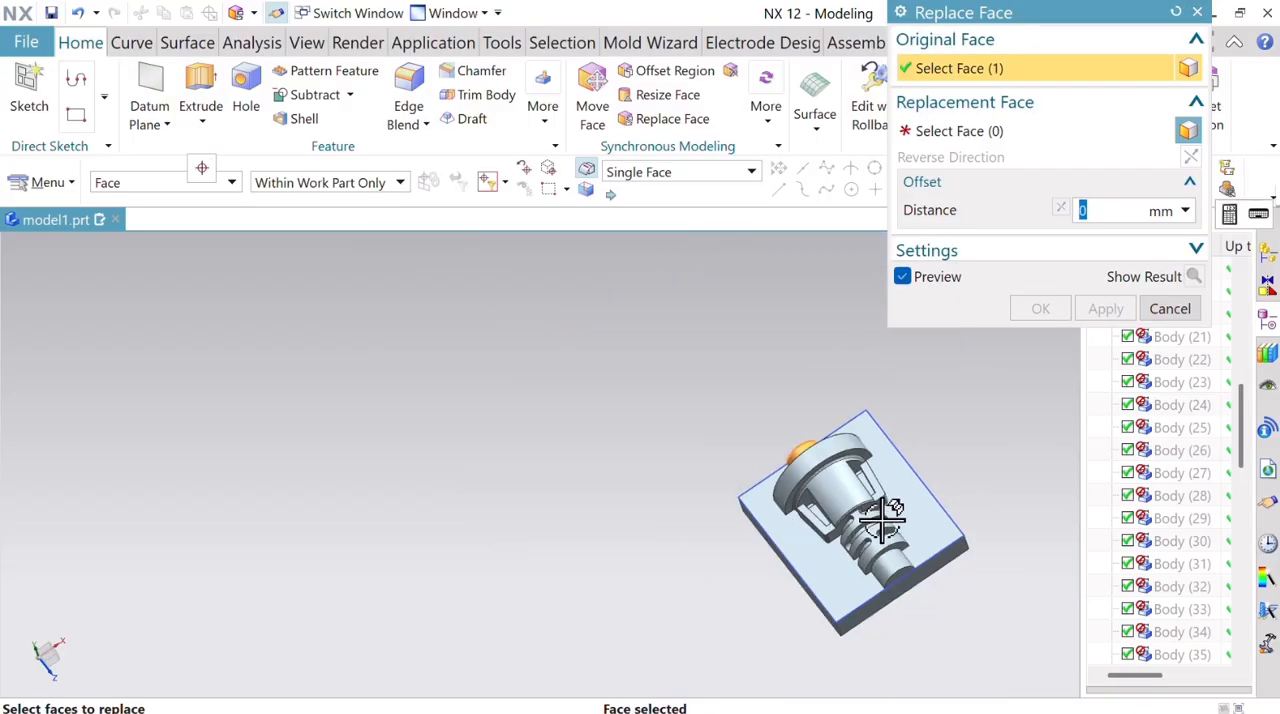
scroll(884, 580, up, 5)
click(872, 508)
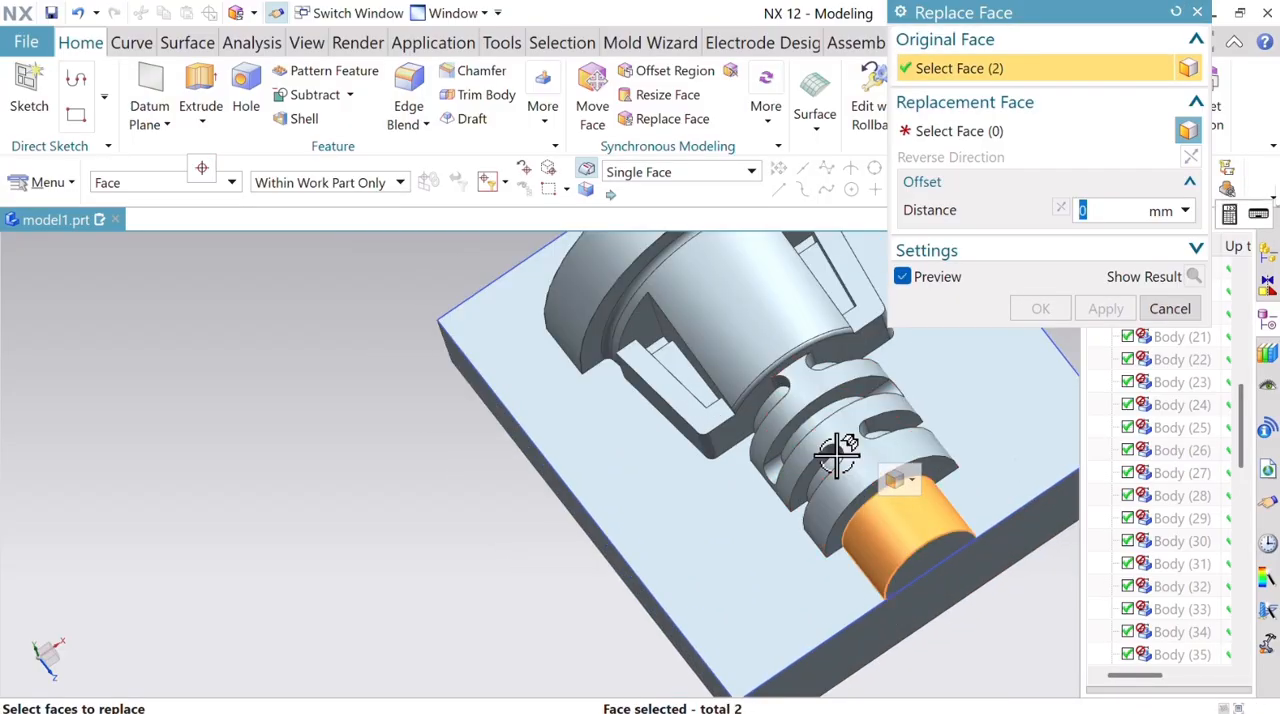
click(818, 466)
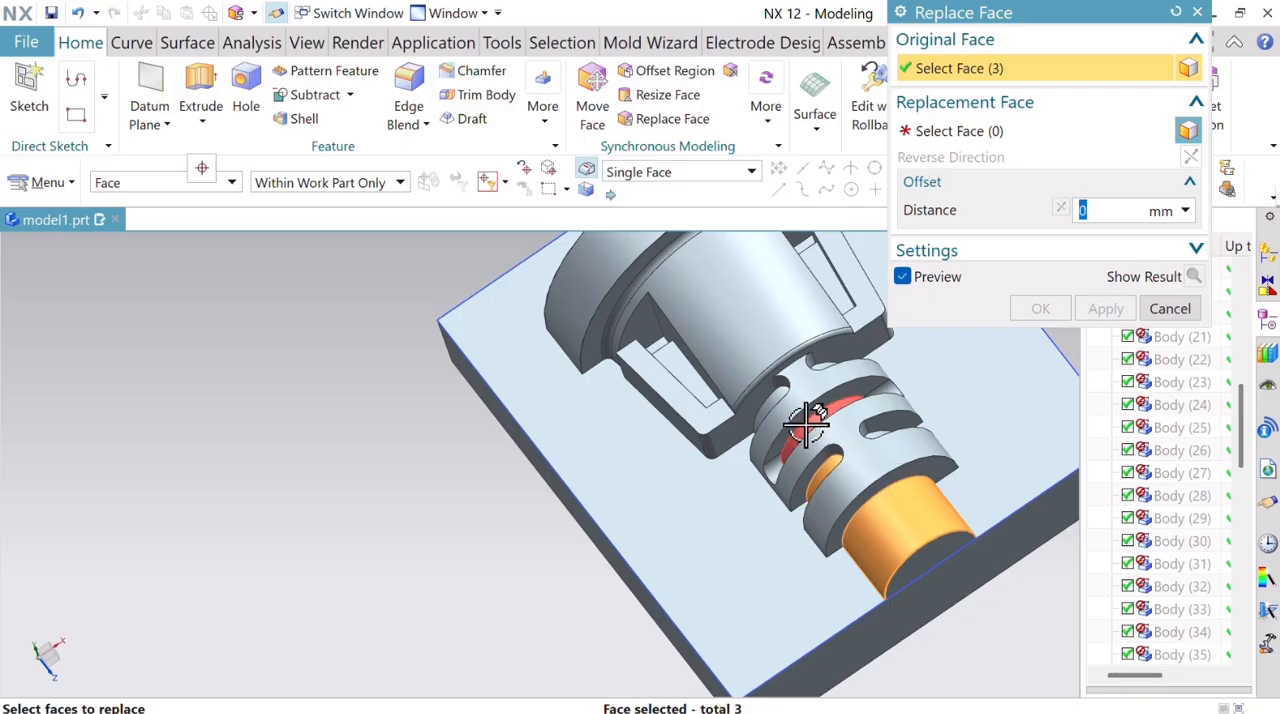
click(806, 425)
click(768, 398)
click(770, 398)
scroll(845, 365, up, 5)
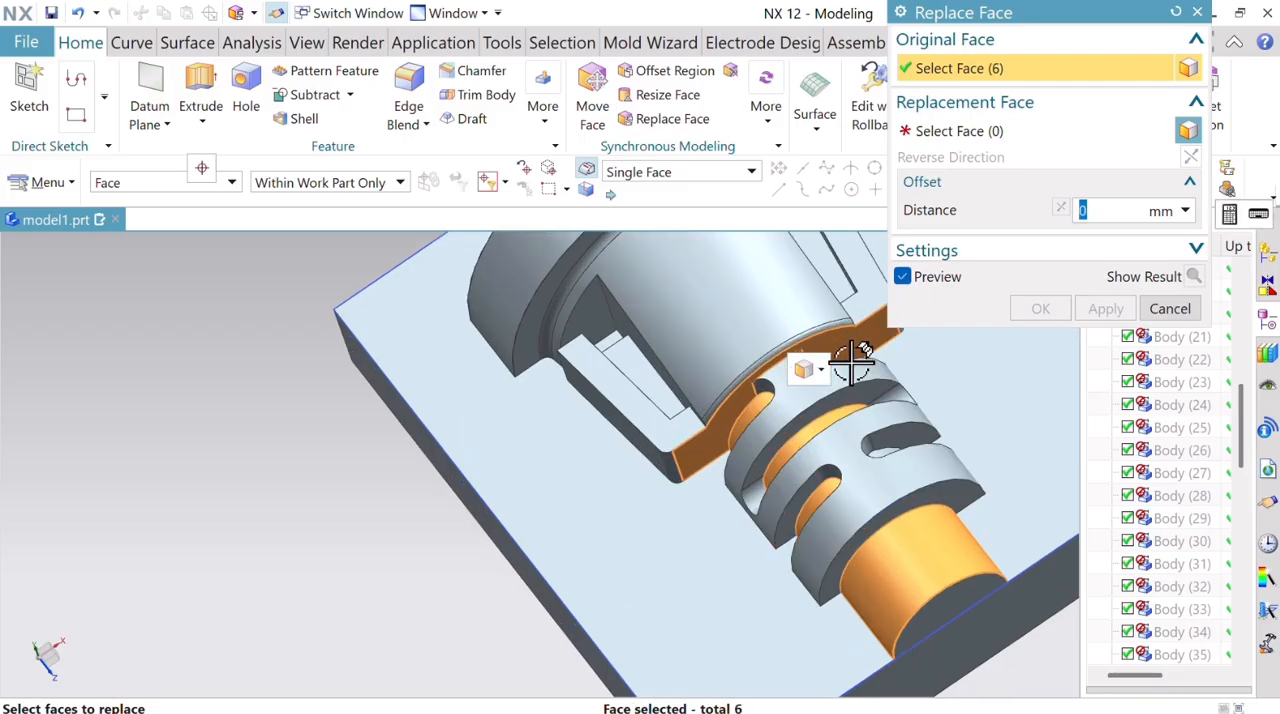
click(766, 366)
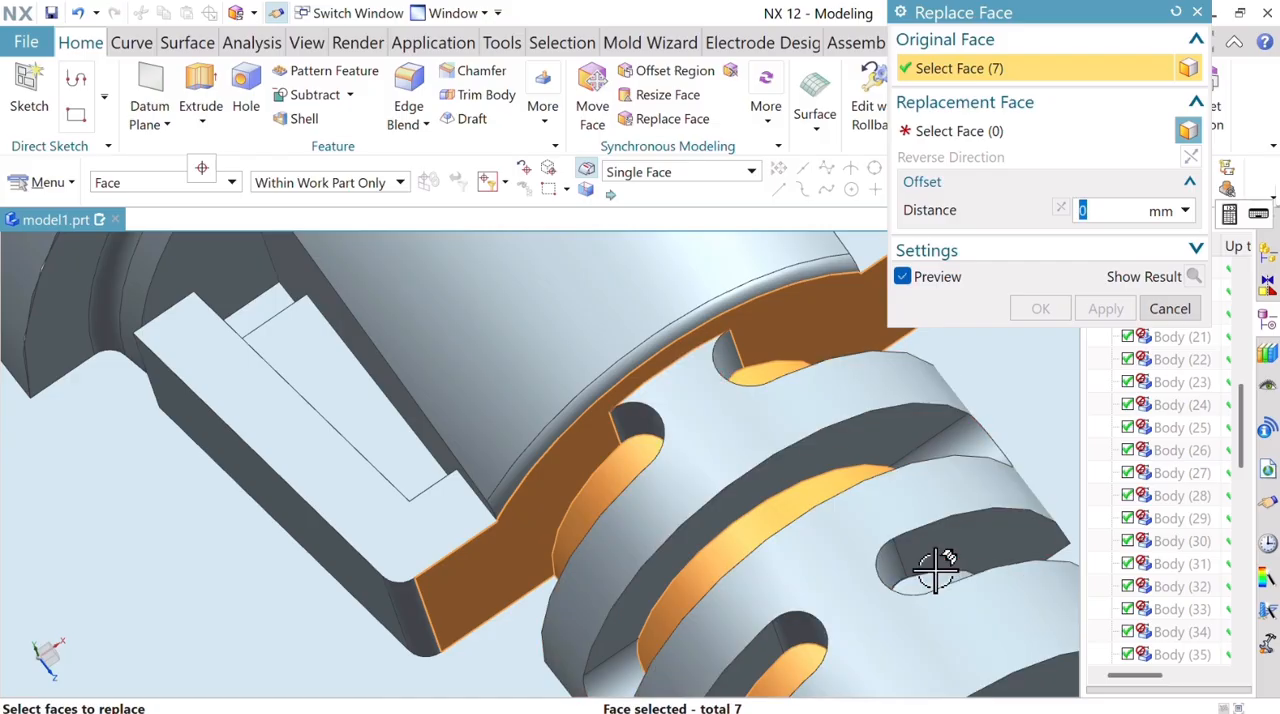
scroll(673, 349, down, 5)
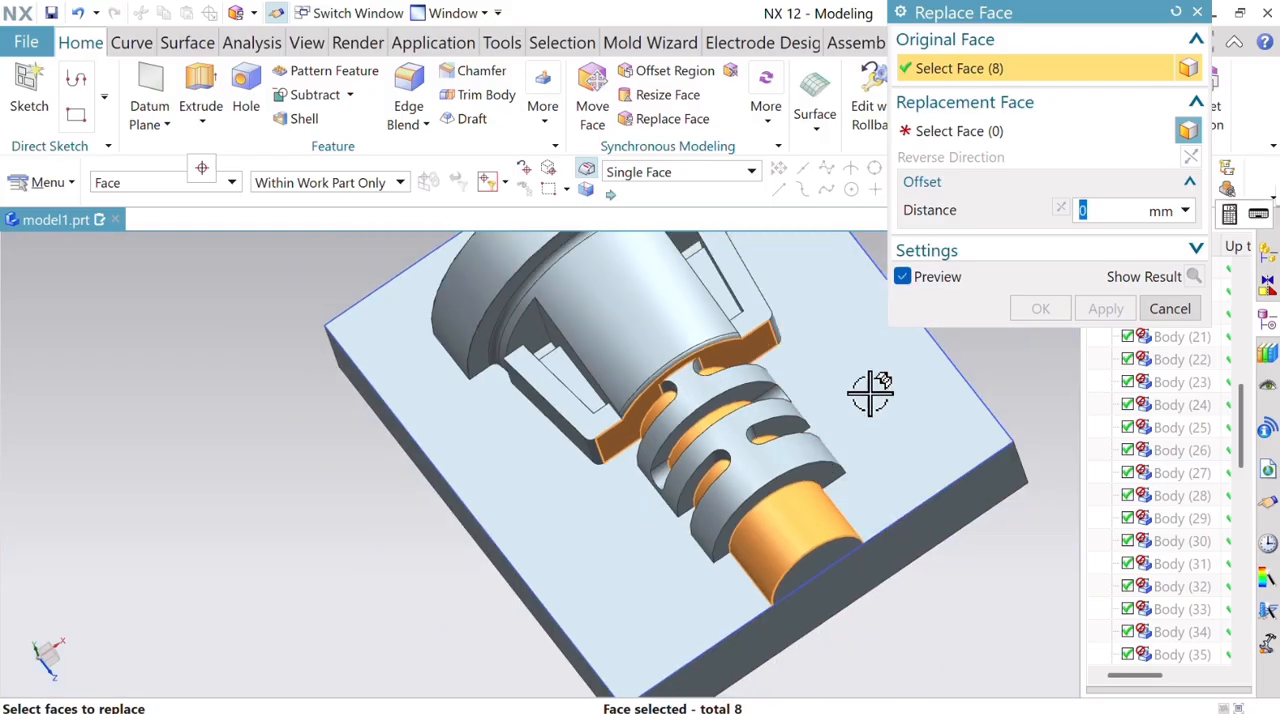
click(1014, 128)
click(845, 401)
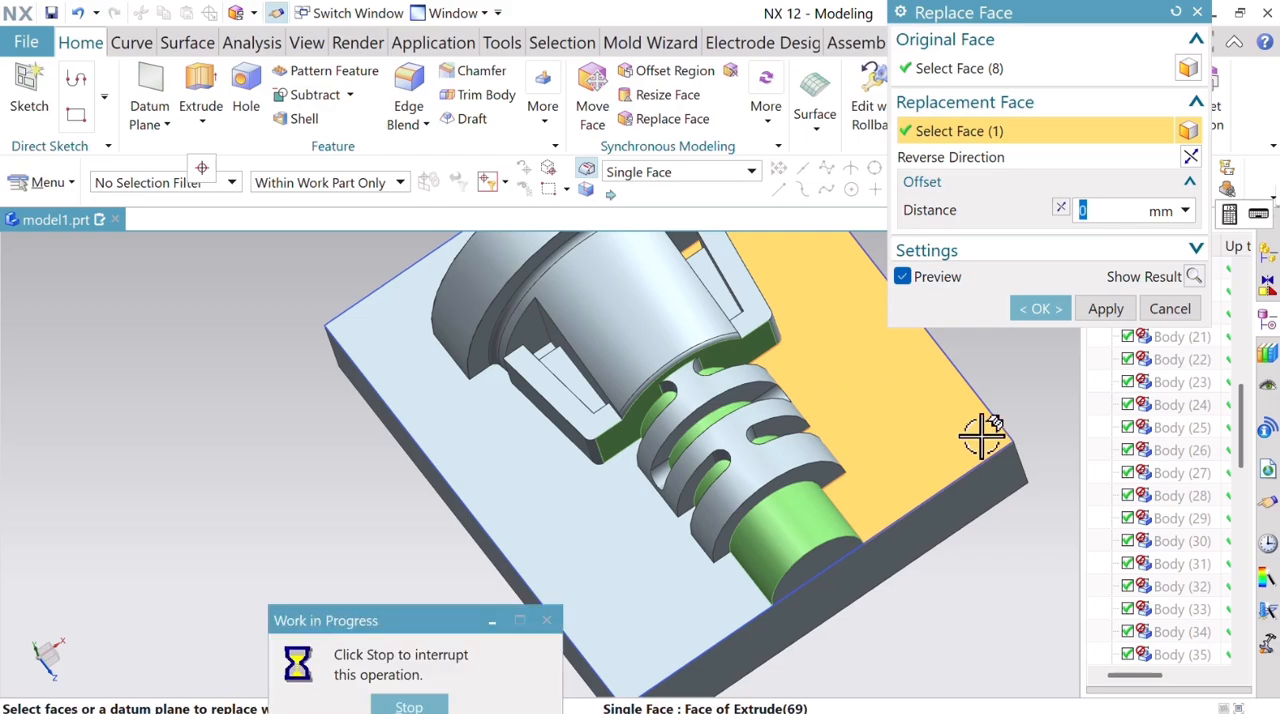
click(1239, 196)
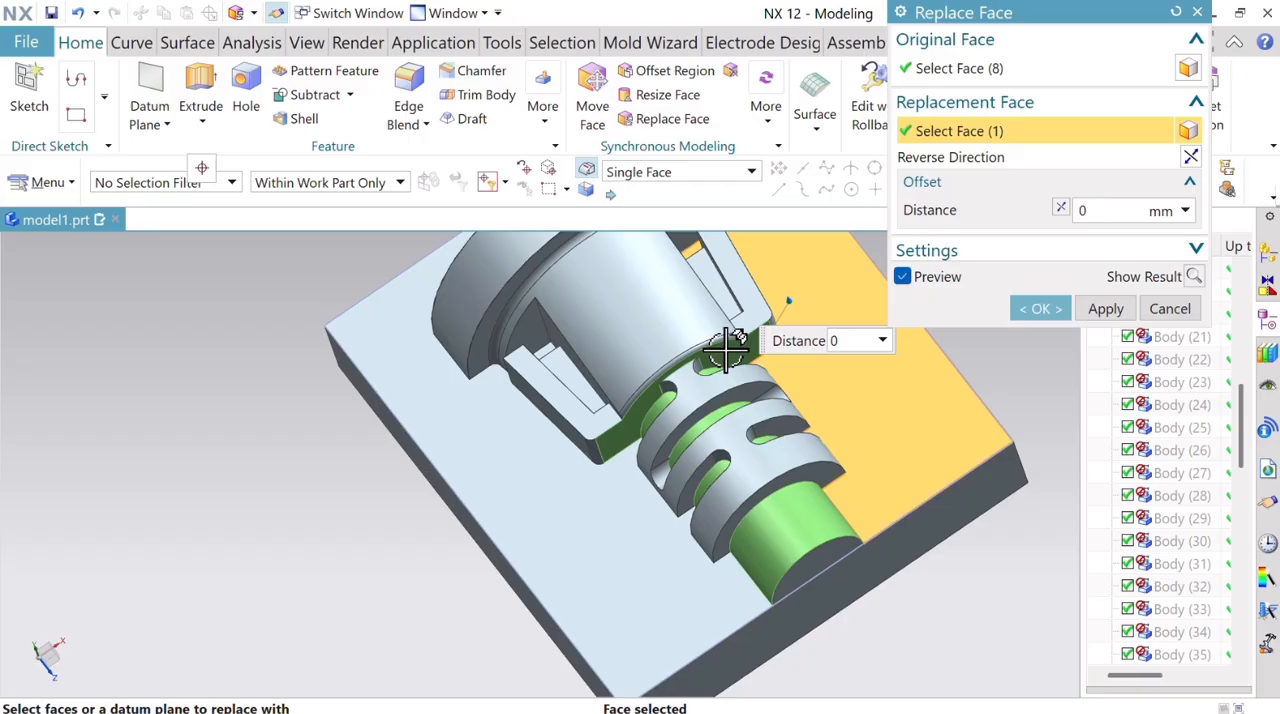
click(1000, 69)
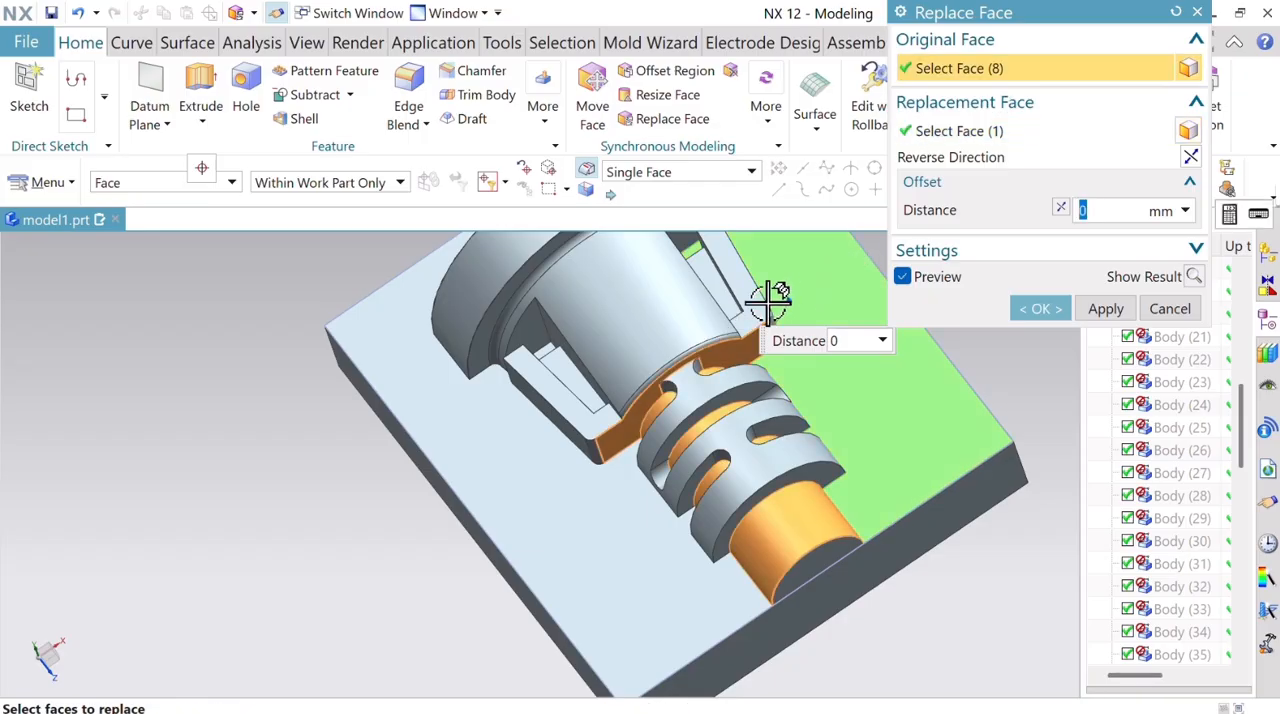
shift+click(727, 347)
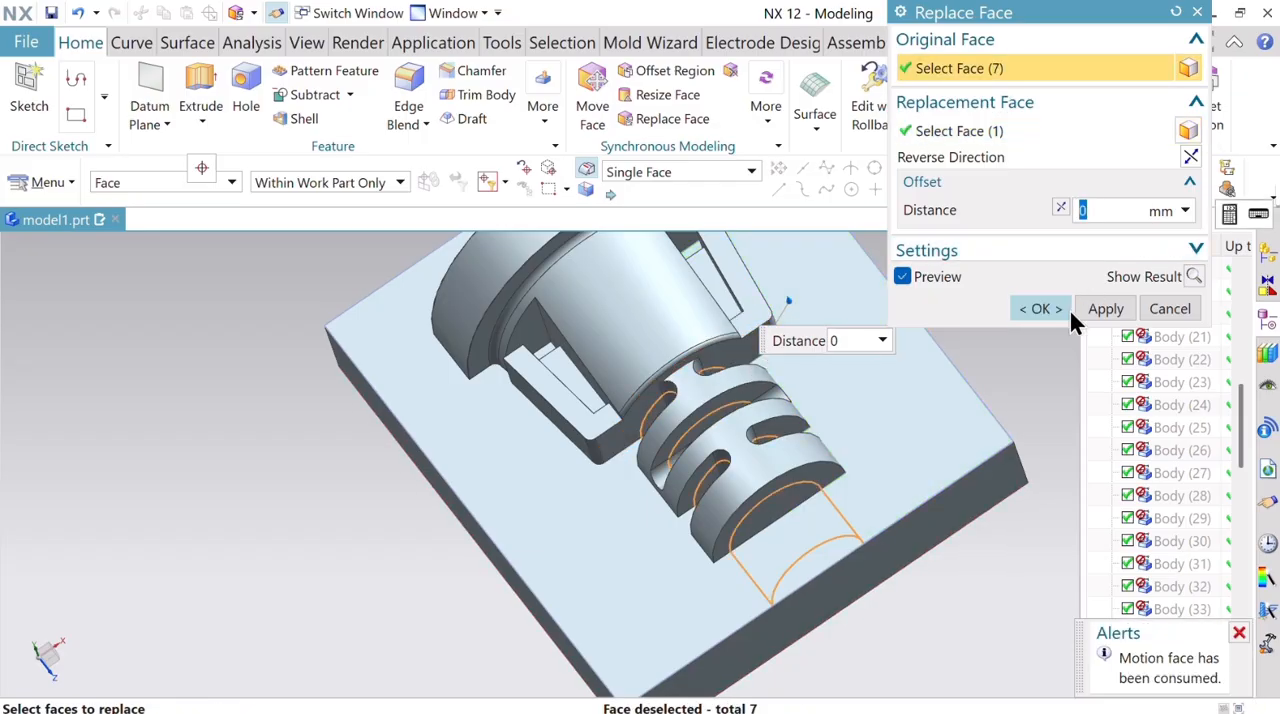
click(1105, 309)
Replace the outer cylindrical face of the slotted ribs with the plate's flat face at 0 mm offset.
middle_drag(1031, 363, 886, 480)
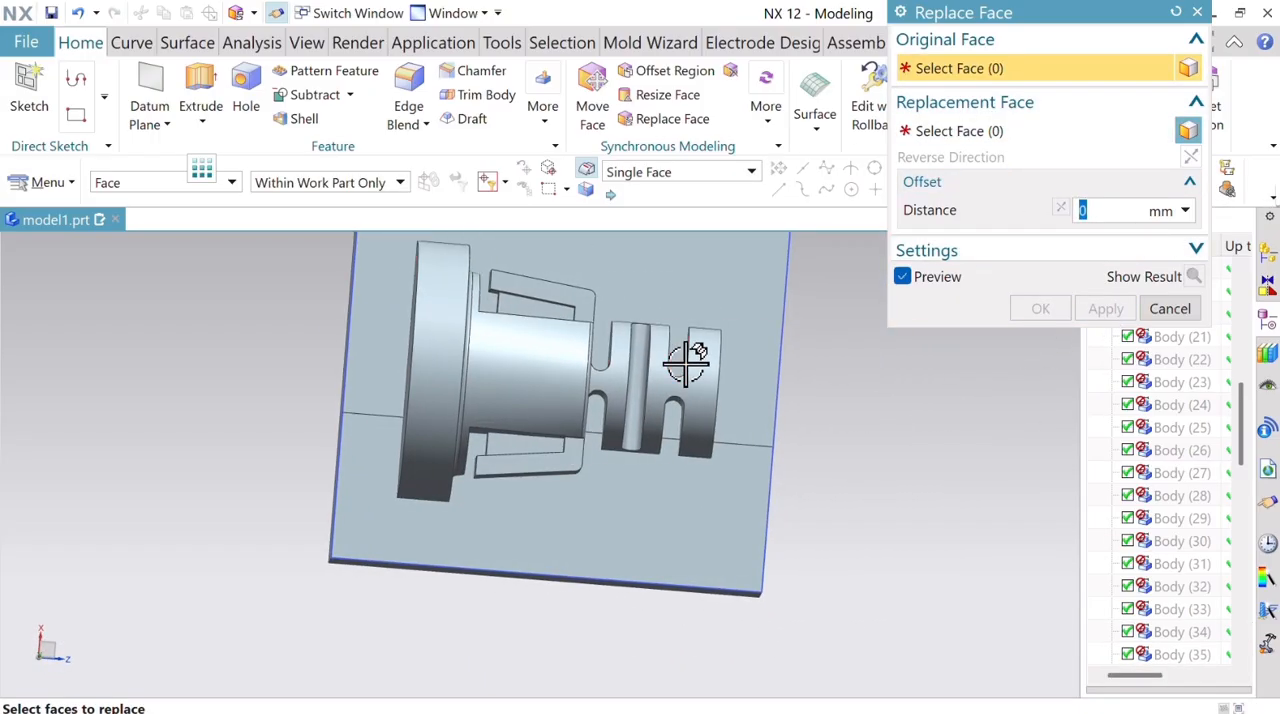
click(686, 375)
click(1002, 135)
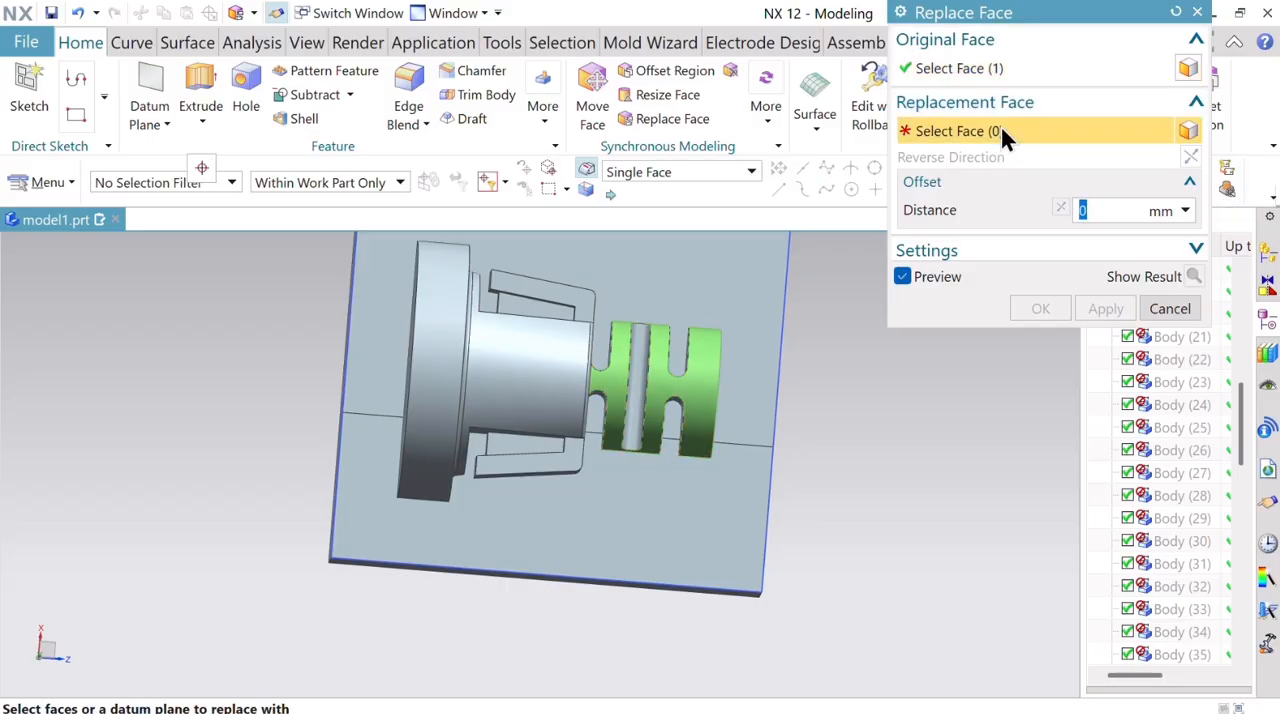
click(743, 299)
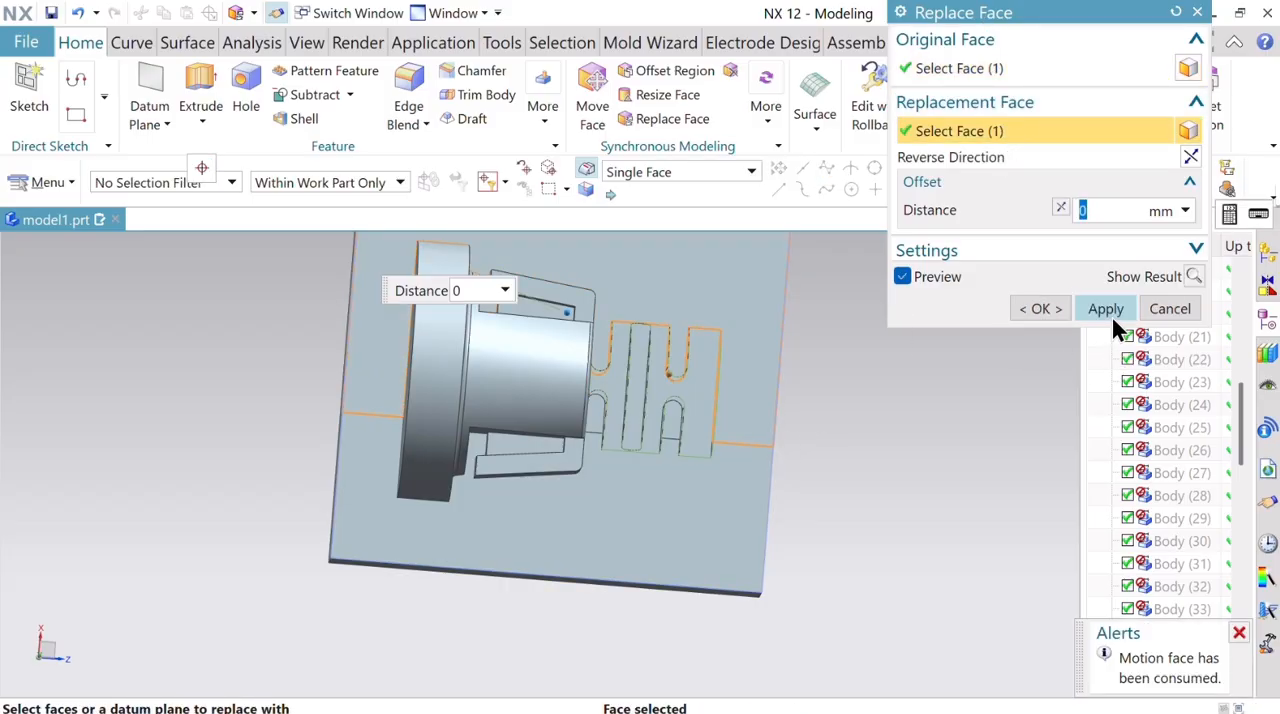
click(1111, 314)
middle_drag(863, 500, 855, 462)
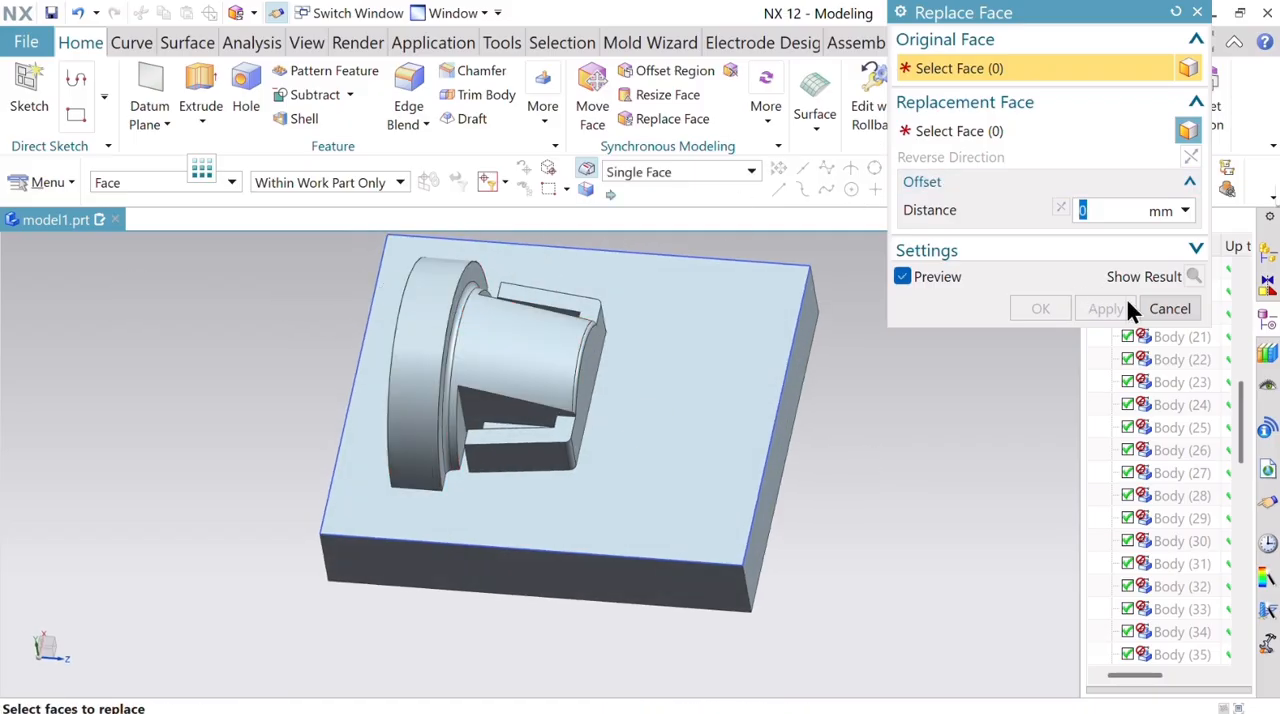
click(1169, 310)
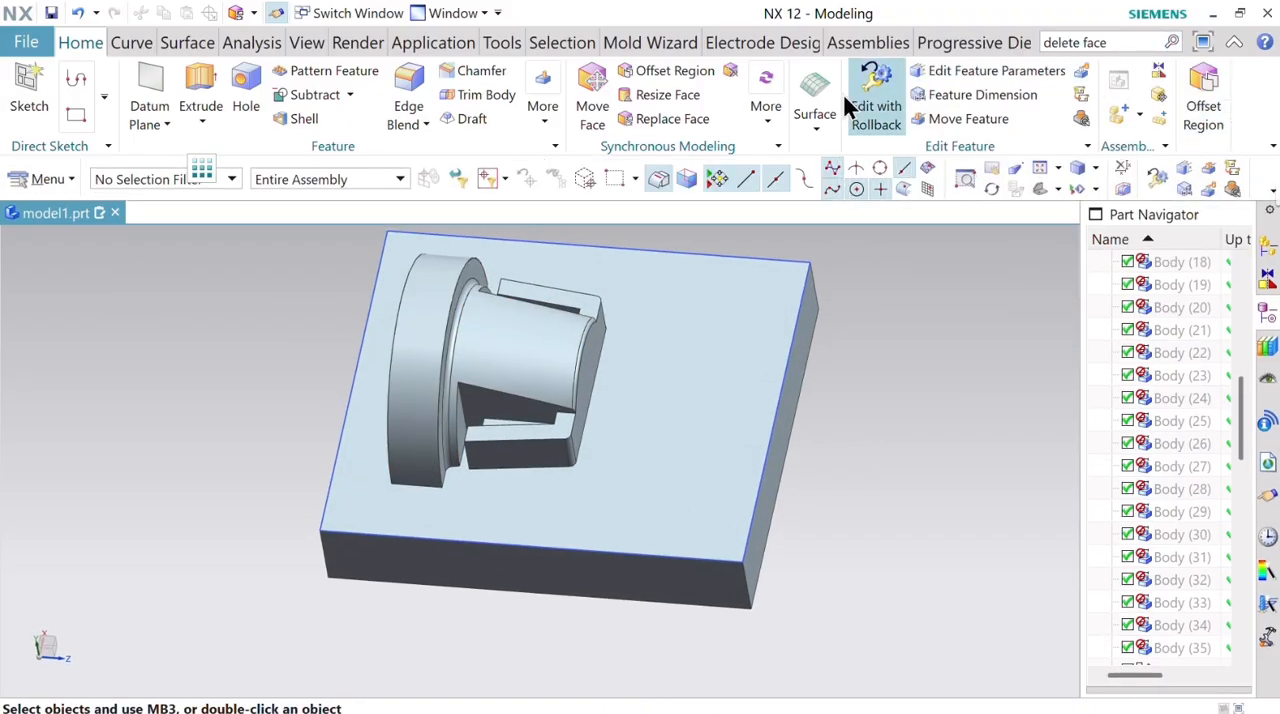
Delete the two blend faces on the tapered body, one beside the flange and one along its free end.
click(1172, 42)
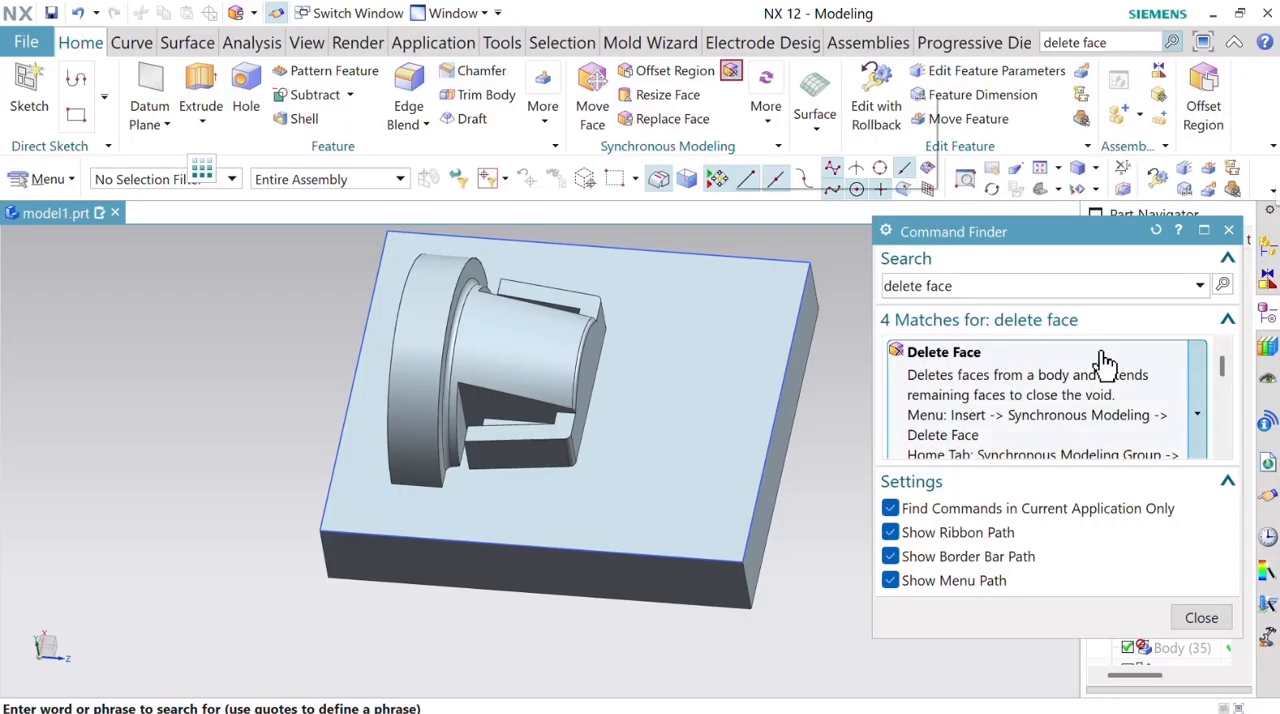
click(1087, 430)
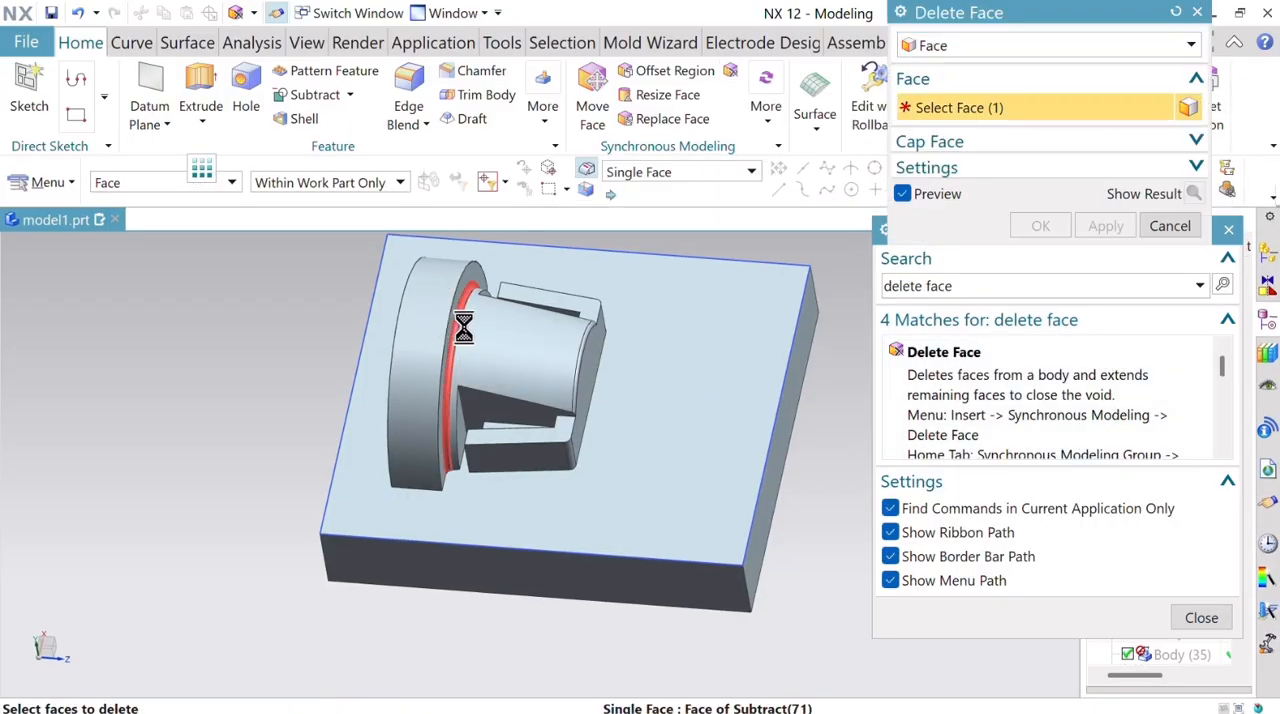
click(451, 320)
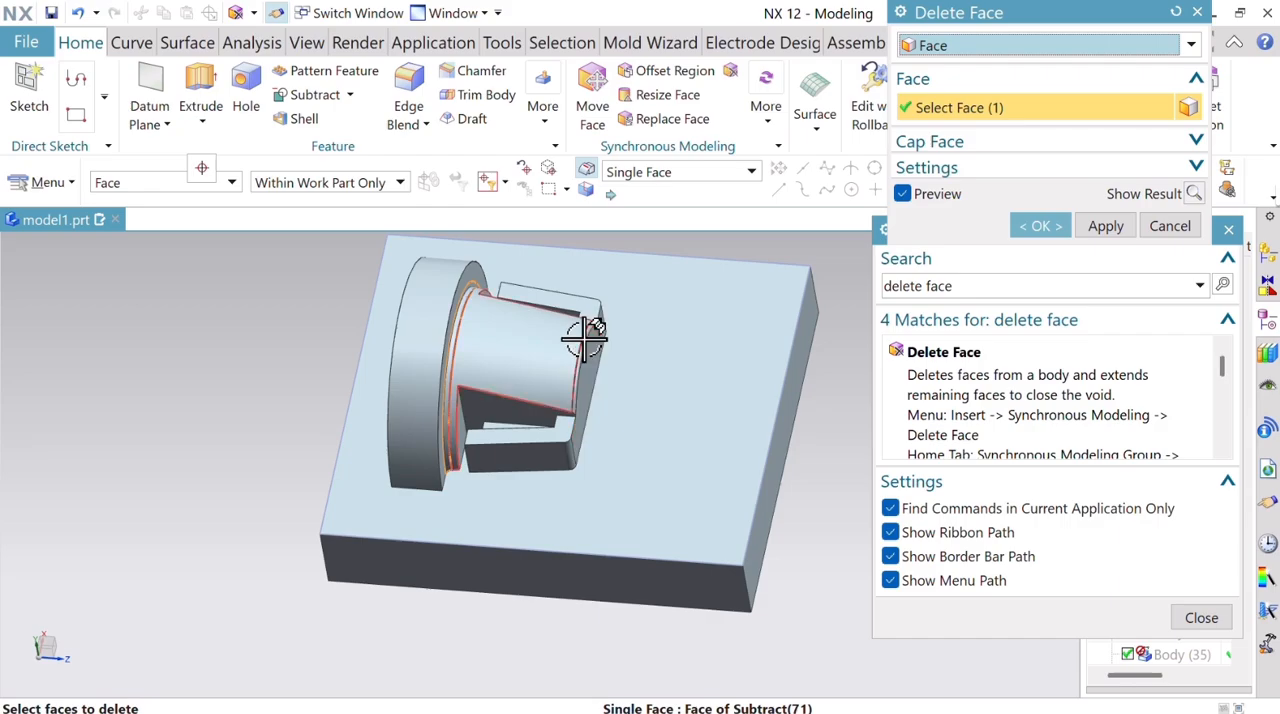
scroll(587, 335, up, 5)
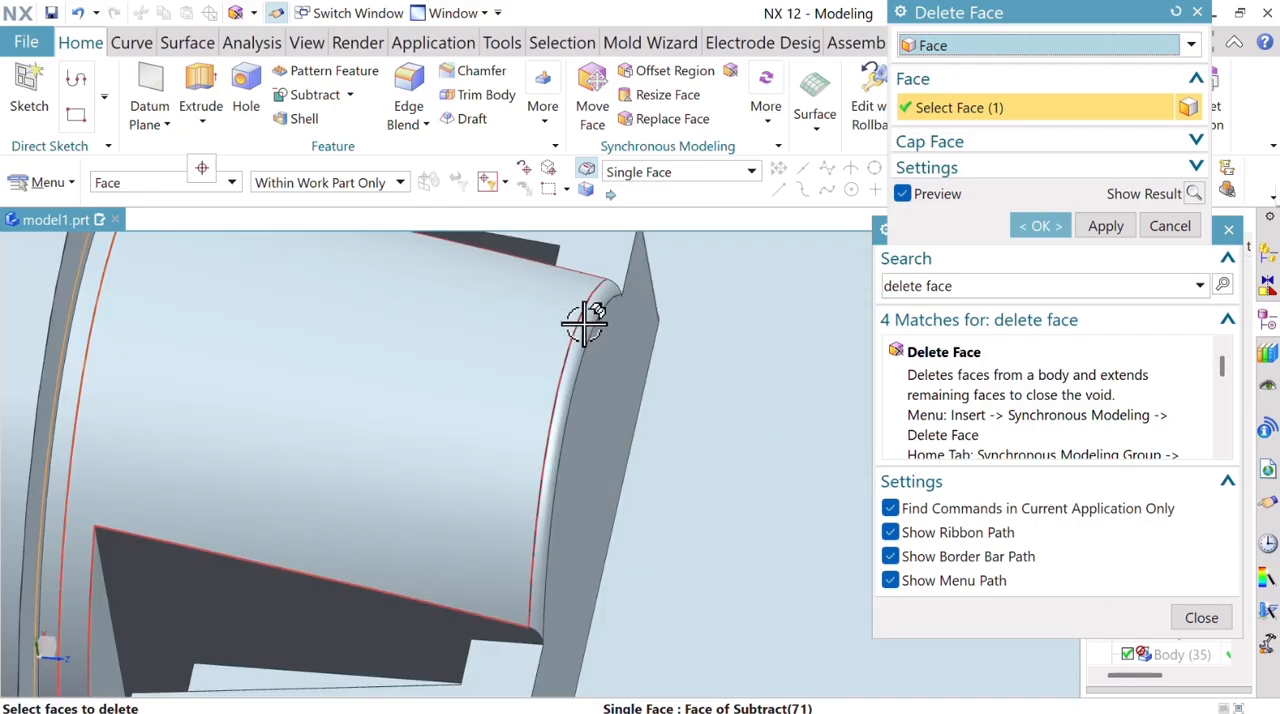
click(588, 323)
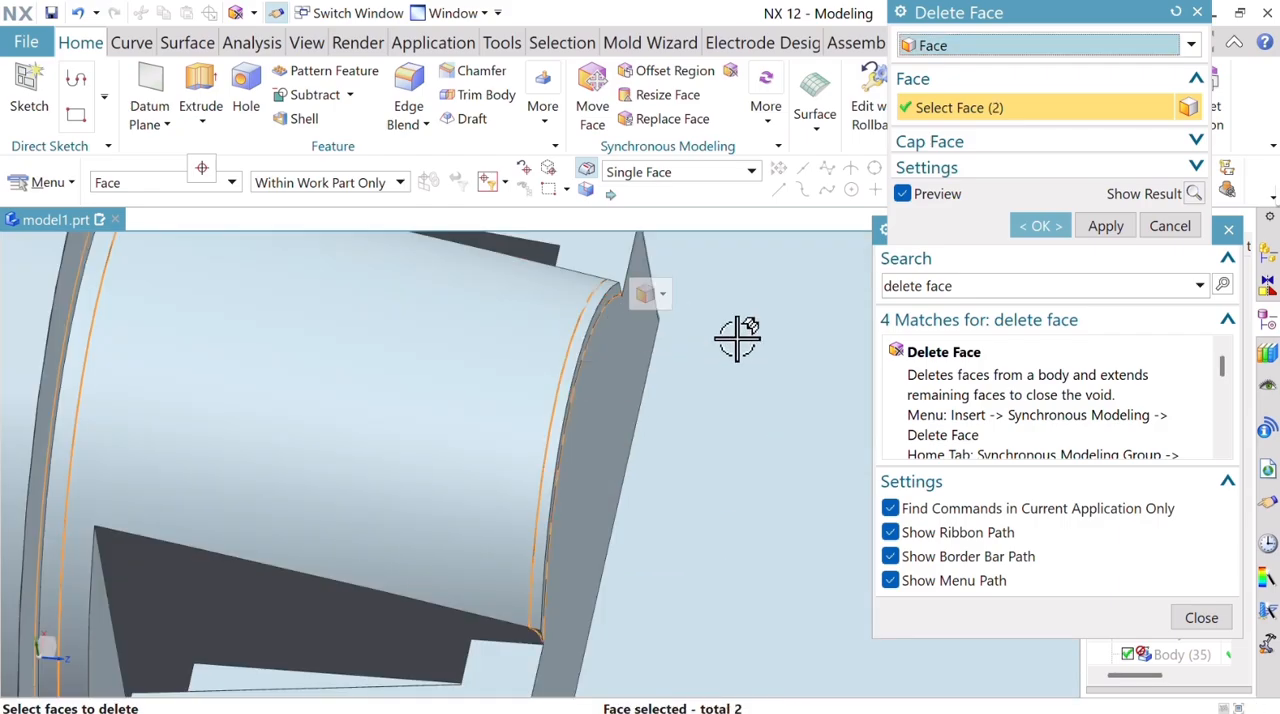
click(1200, 618)
middle_click(966, 258)
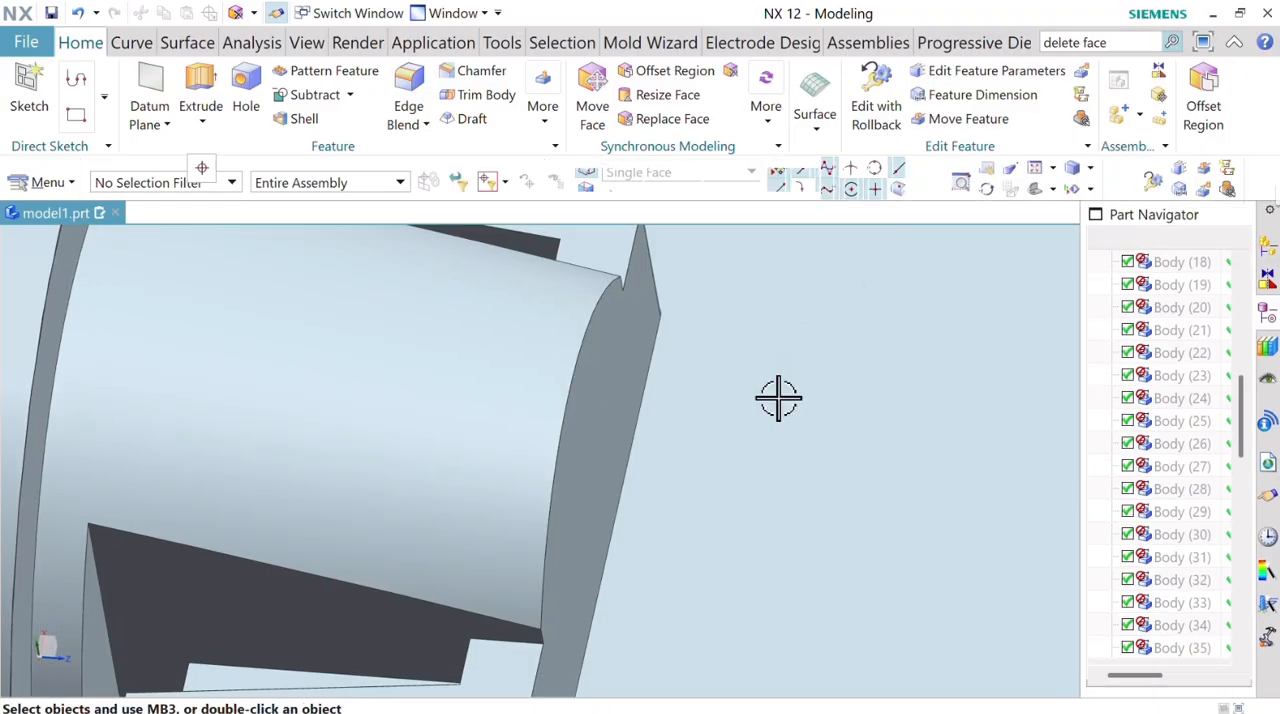
scroll(777, 394, down, 8)
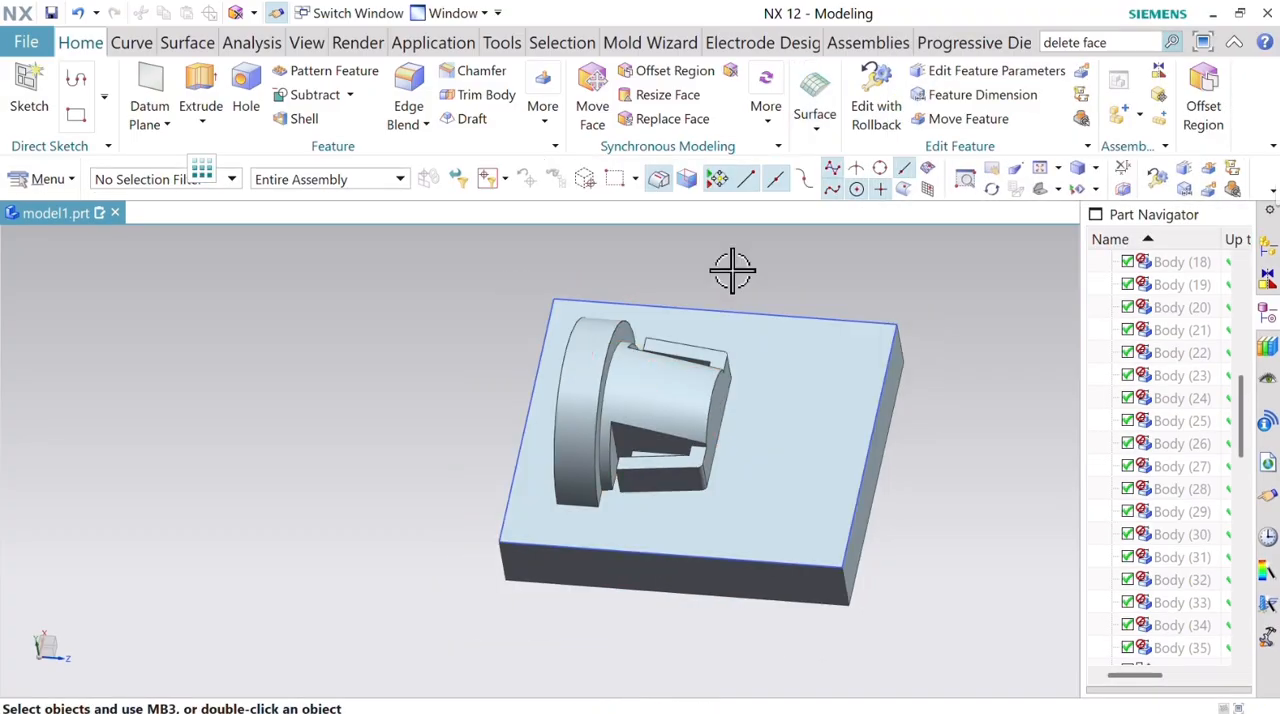
Replace the flange's outer cylindrical face with the tapered body's outer face at 0 mm offset.
click(660, 120)
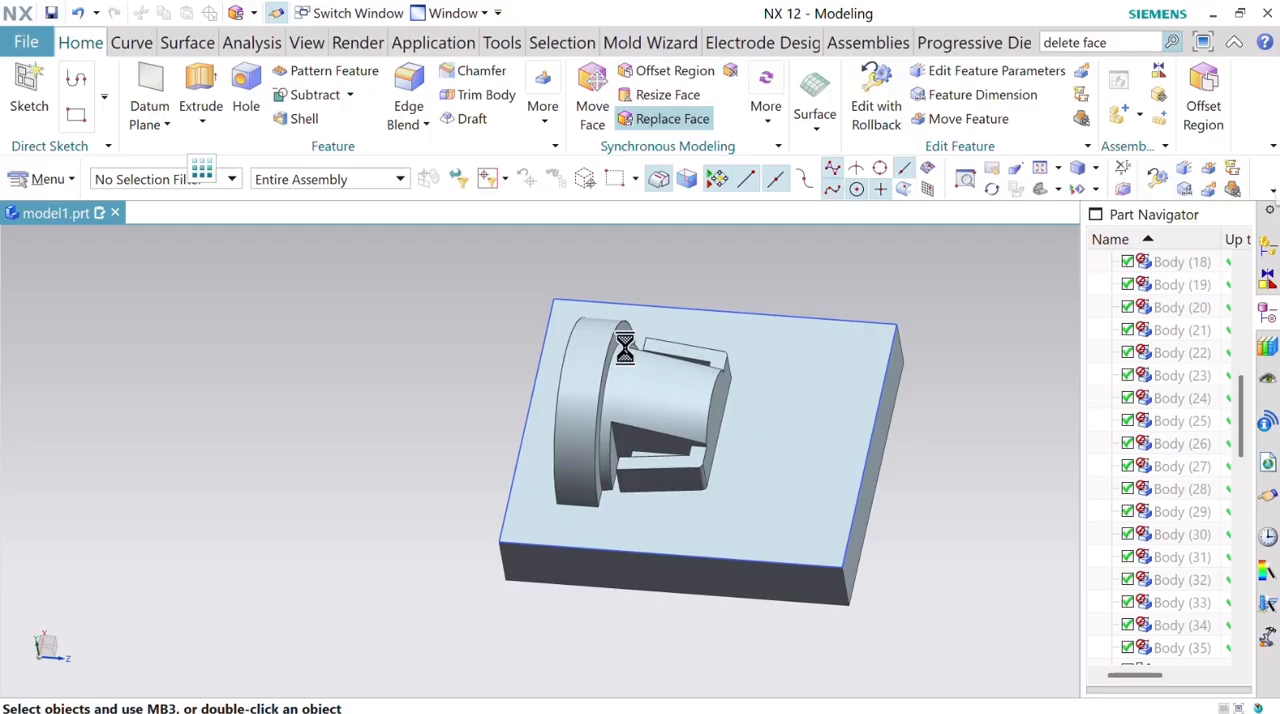
click(593, 375)
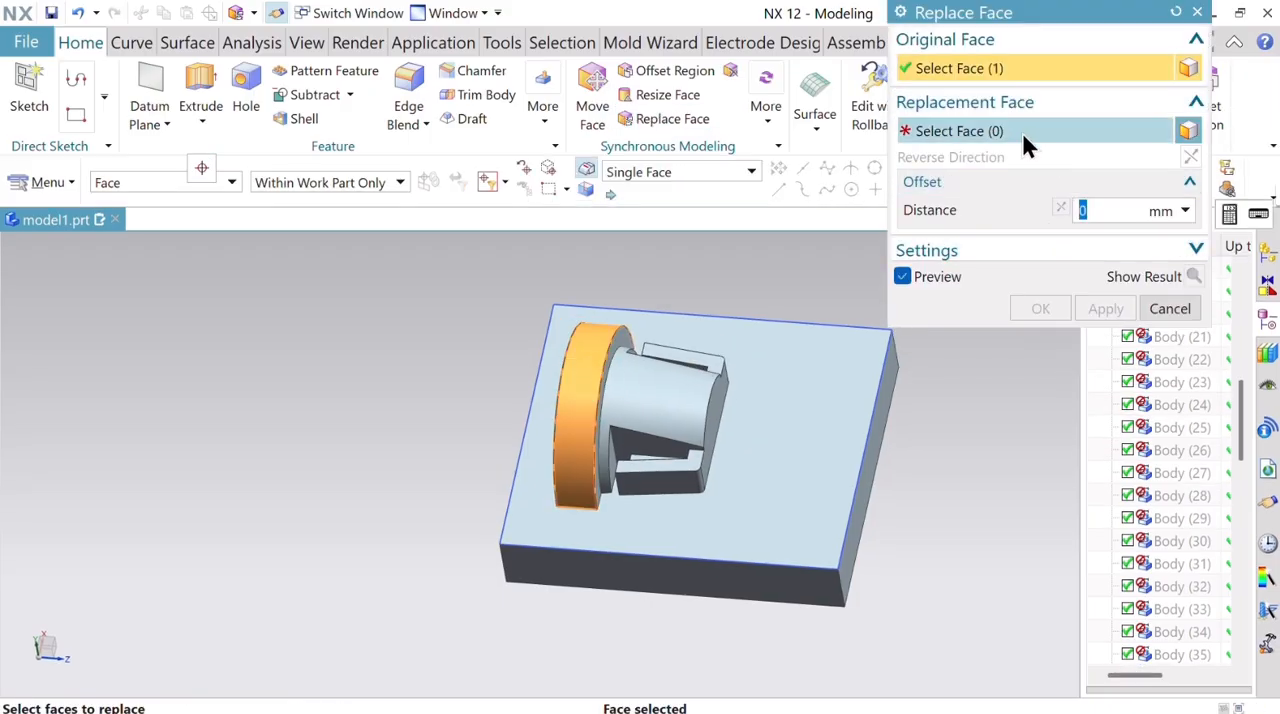
click(1020, 130)
click(637, 382)
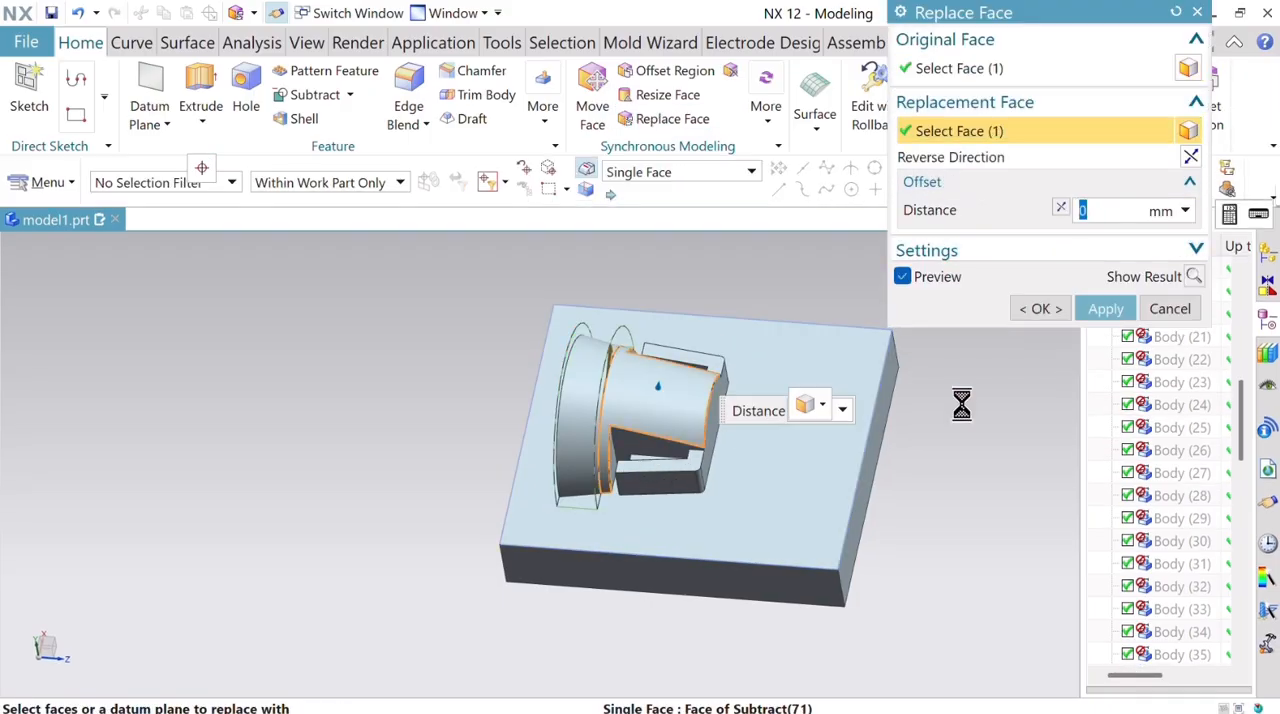
click(1084, 312)
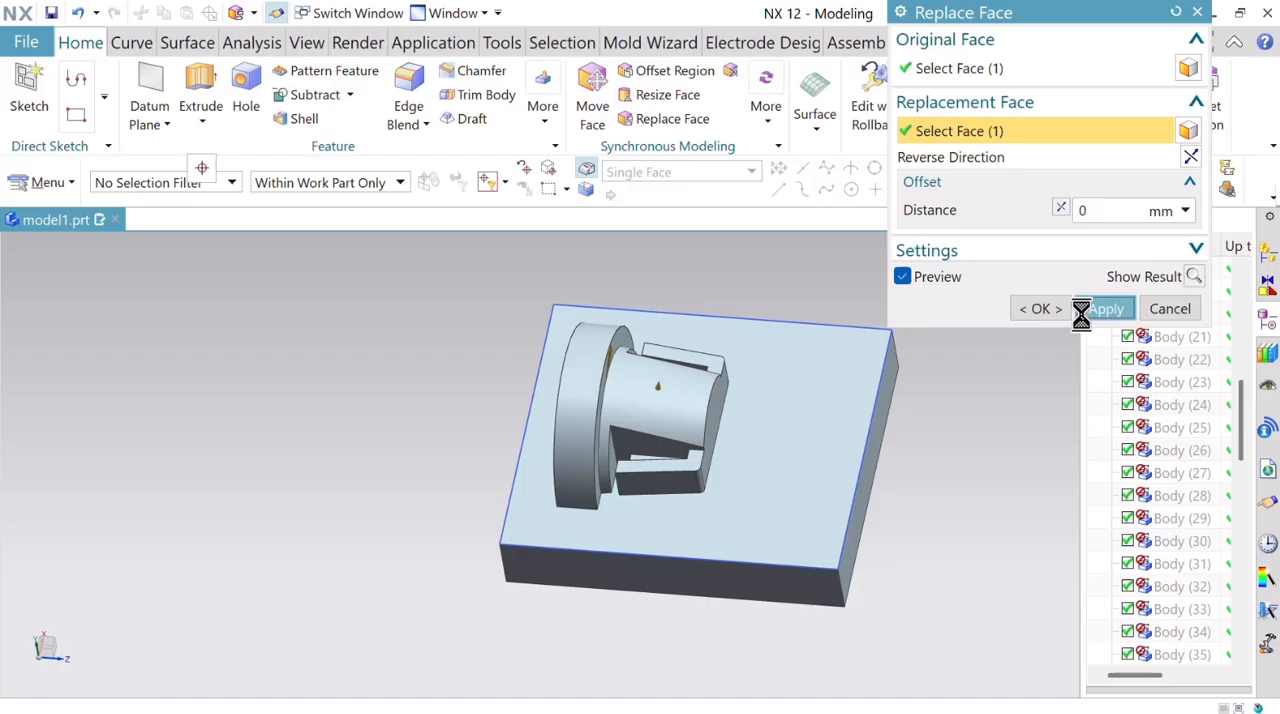
click(580, 380)
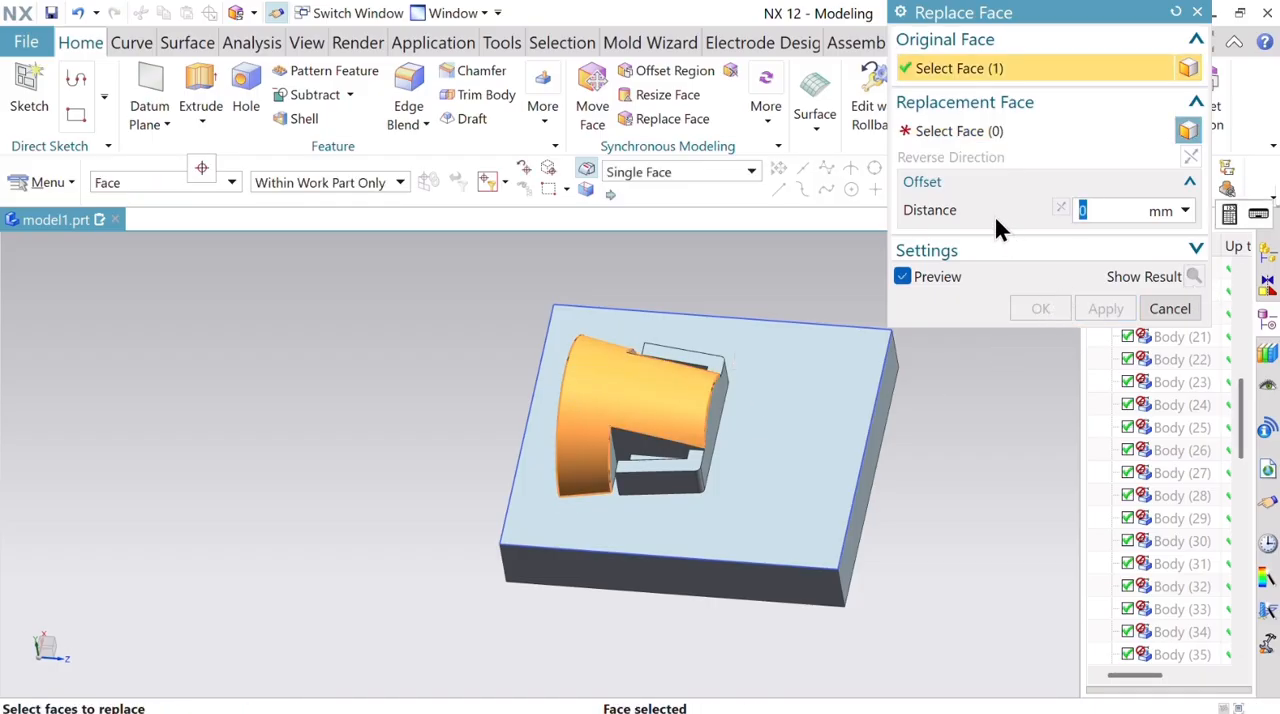
click(990, 132)
click(788, 440)
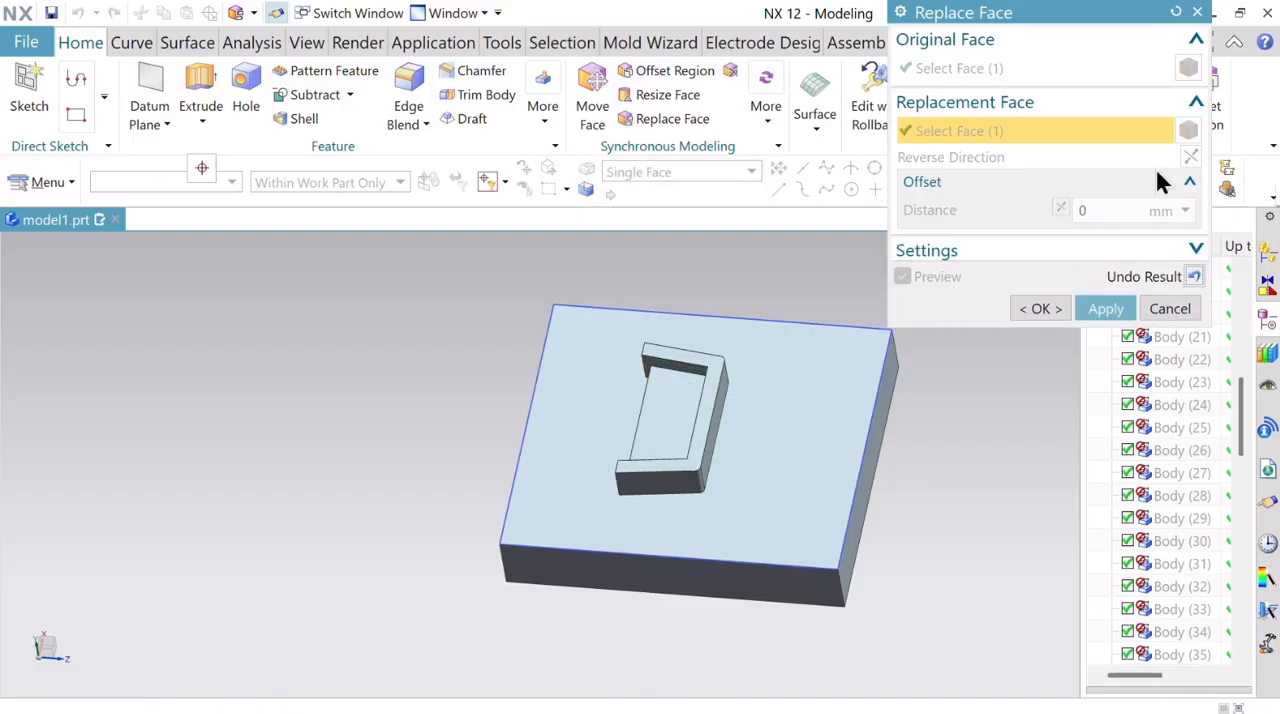
click(1194, 276)
click(1168, 309)
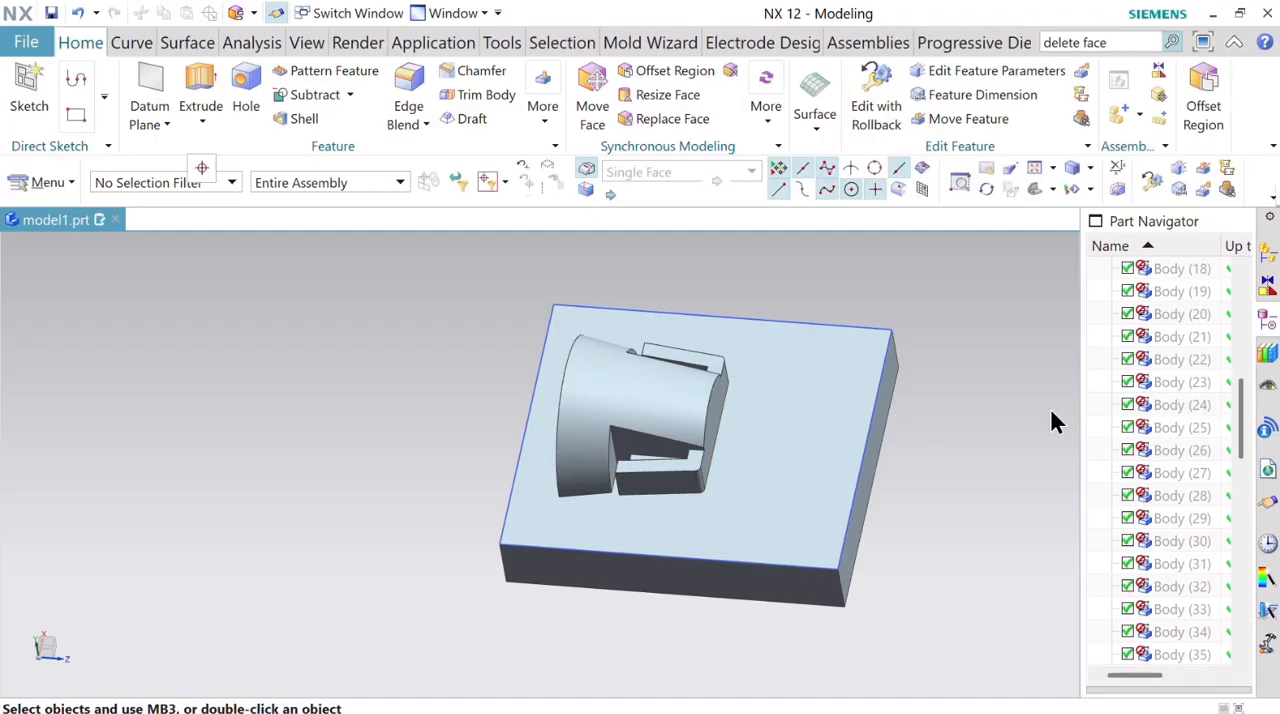
Split the electrode body with a plane on the flat side face of the tapered body, at 0 mm distance.
middle_drag(968, 394, 855, 395)
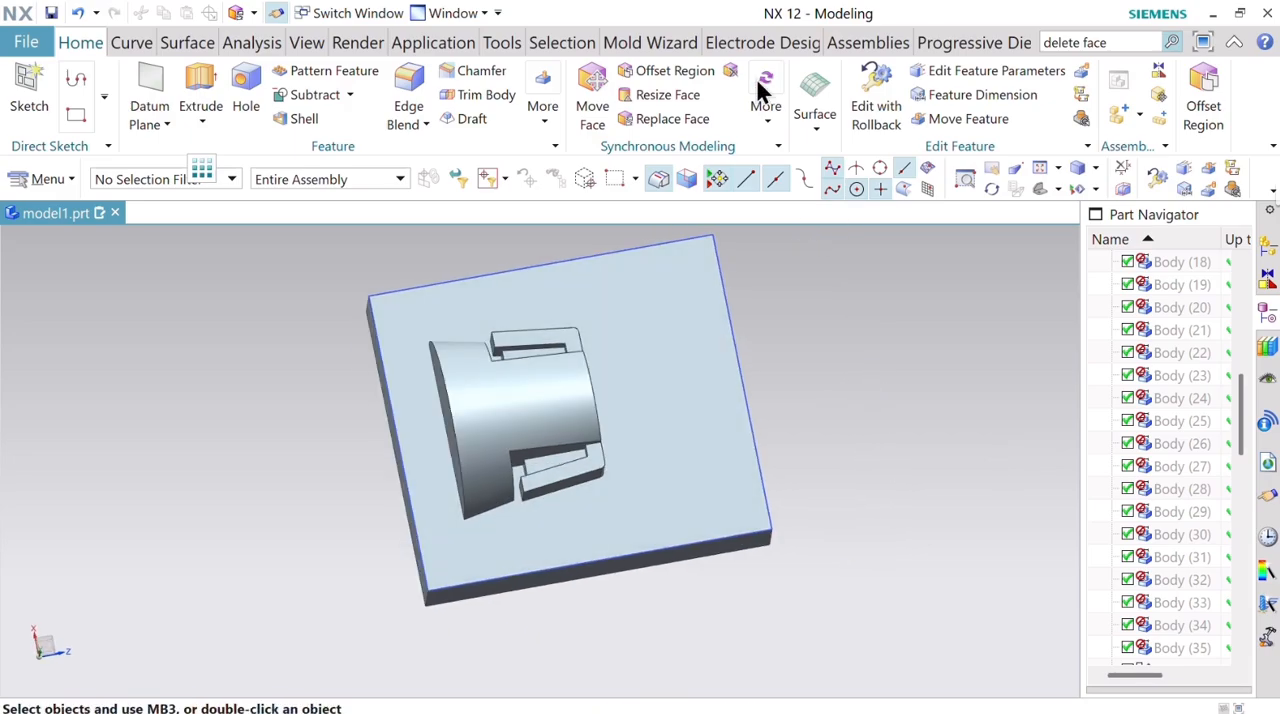
click(542, 118)
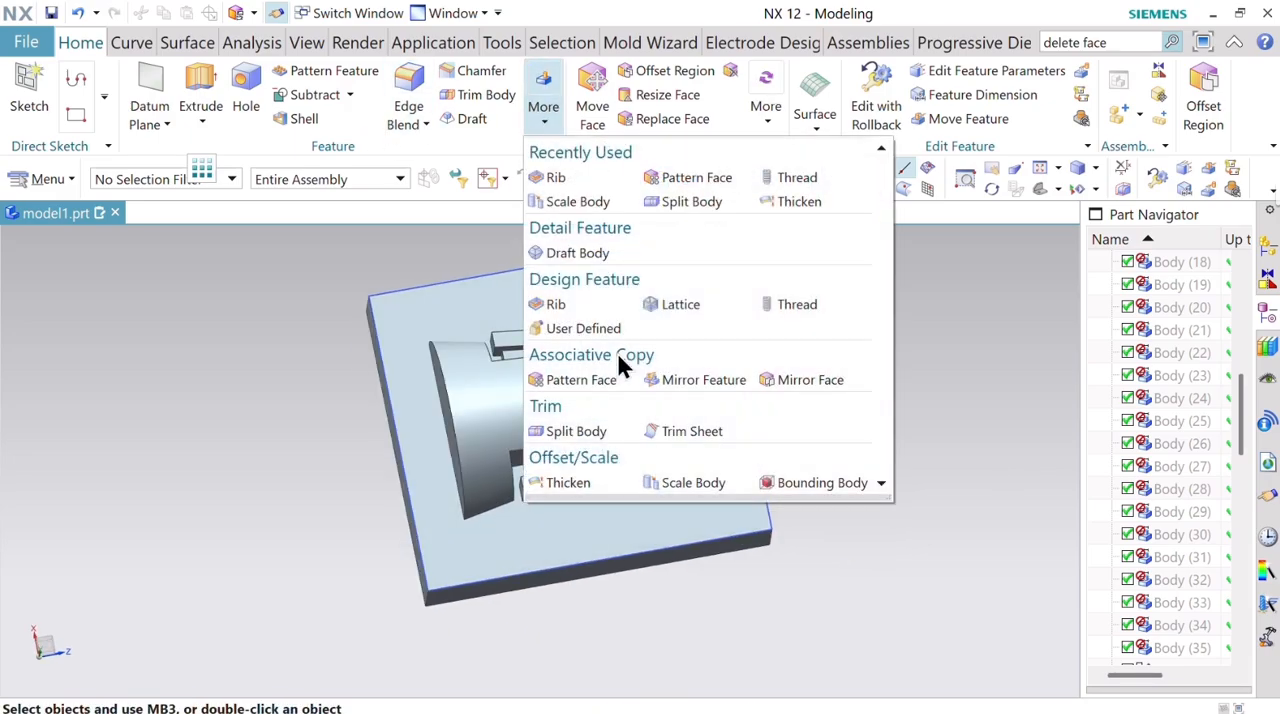
click(591, 436)
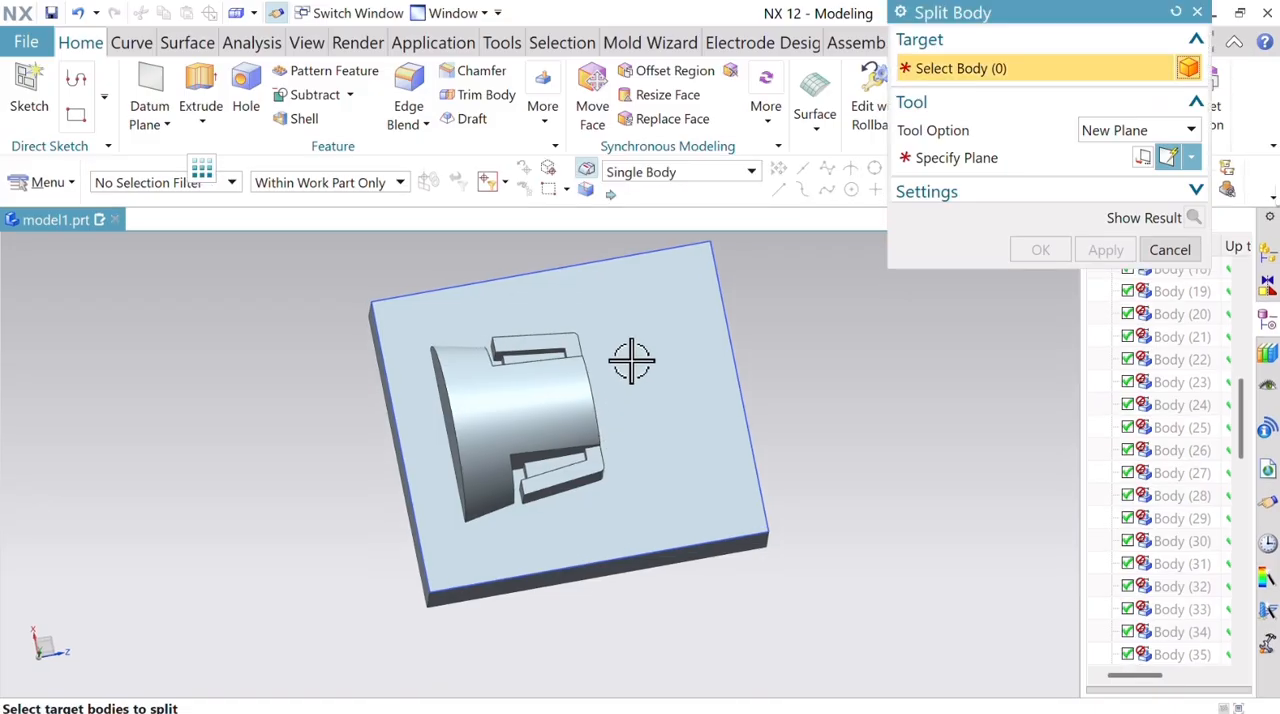
click(634, 363)
click(1045, 157)
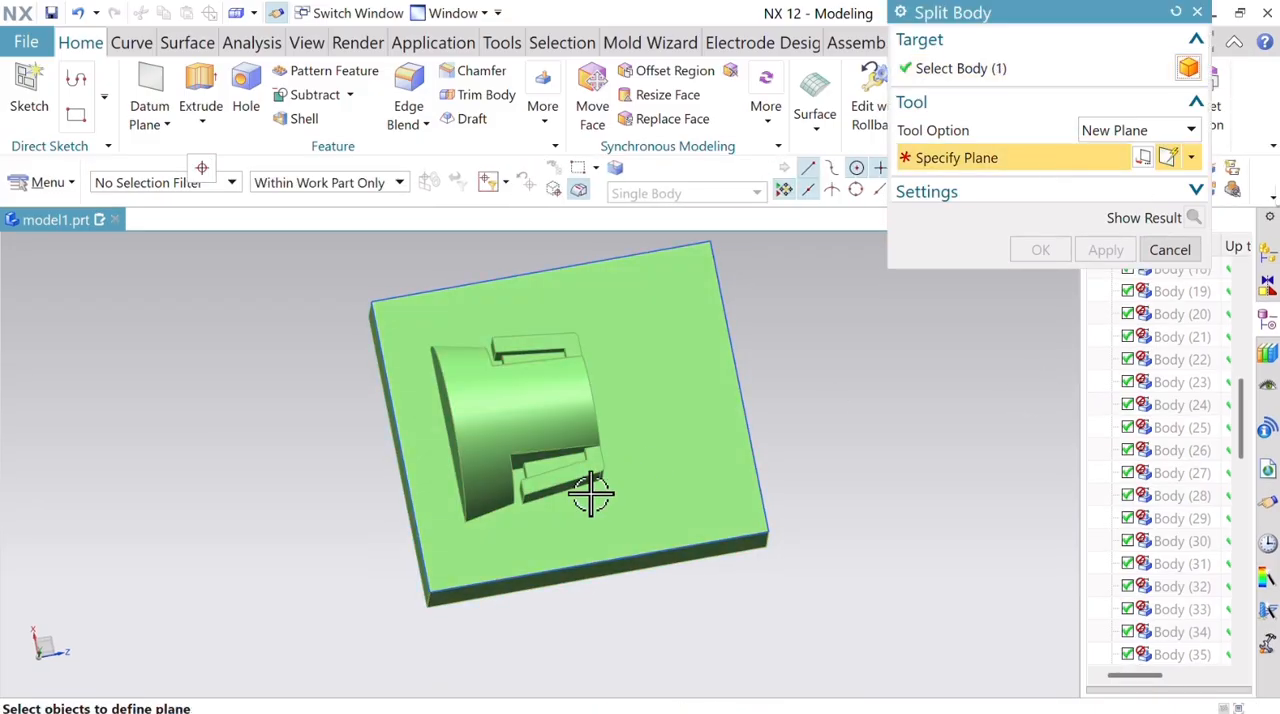
click(558, 455)
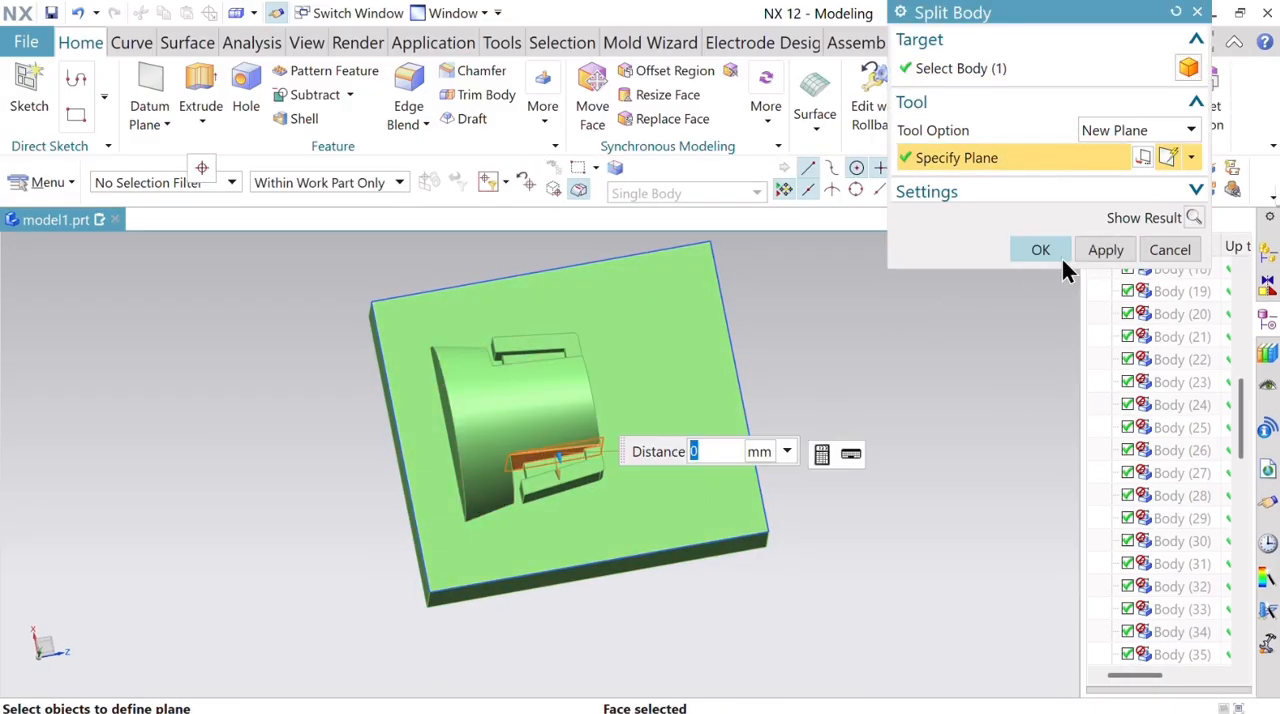
click(1115, 246)
Split the larger remaining piece with a plane on the tapered body's opposite flat side face, at 0 mm distance.
middle_drag(843, 357, 709, 414)
click(671, 406)
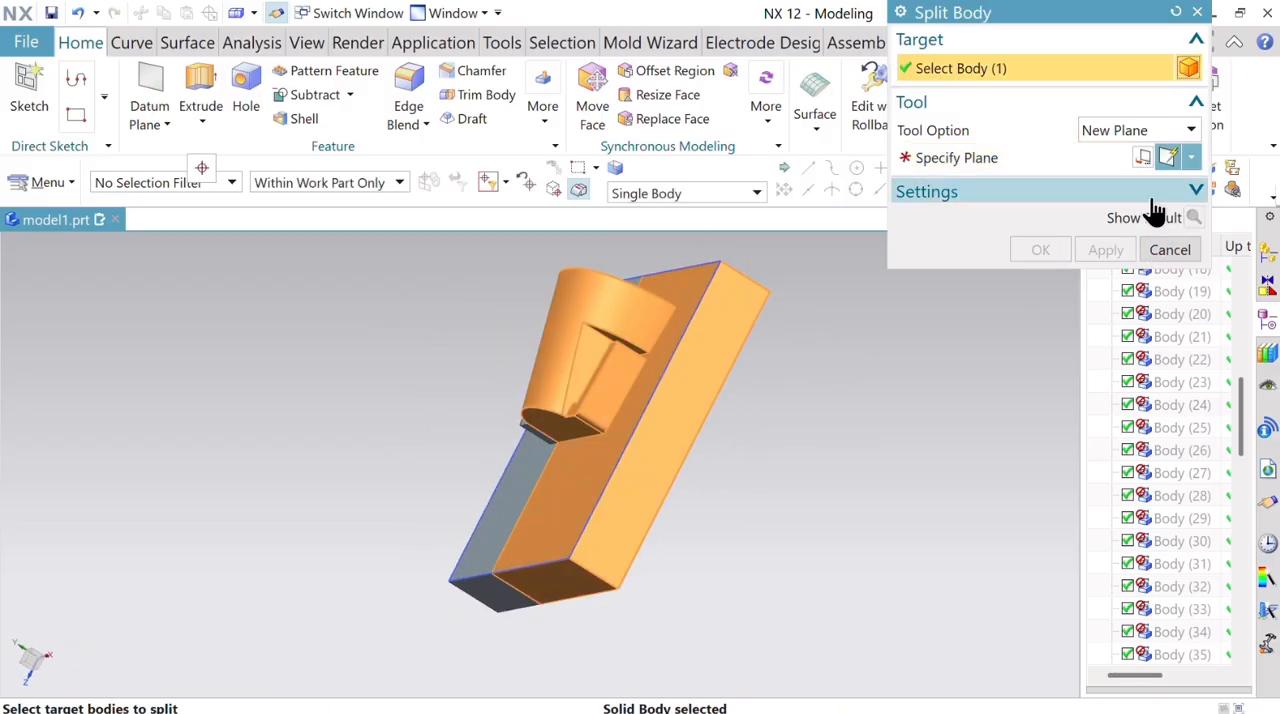
click(1057, 172)
click(600, 352)
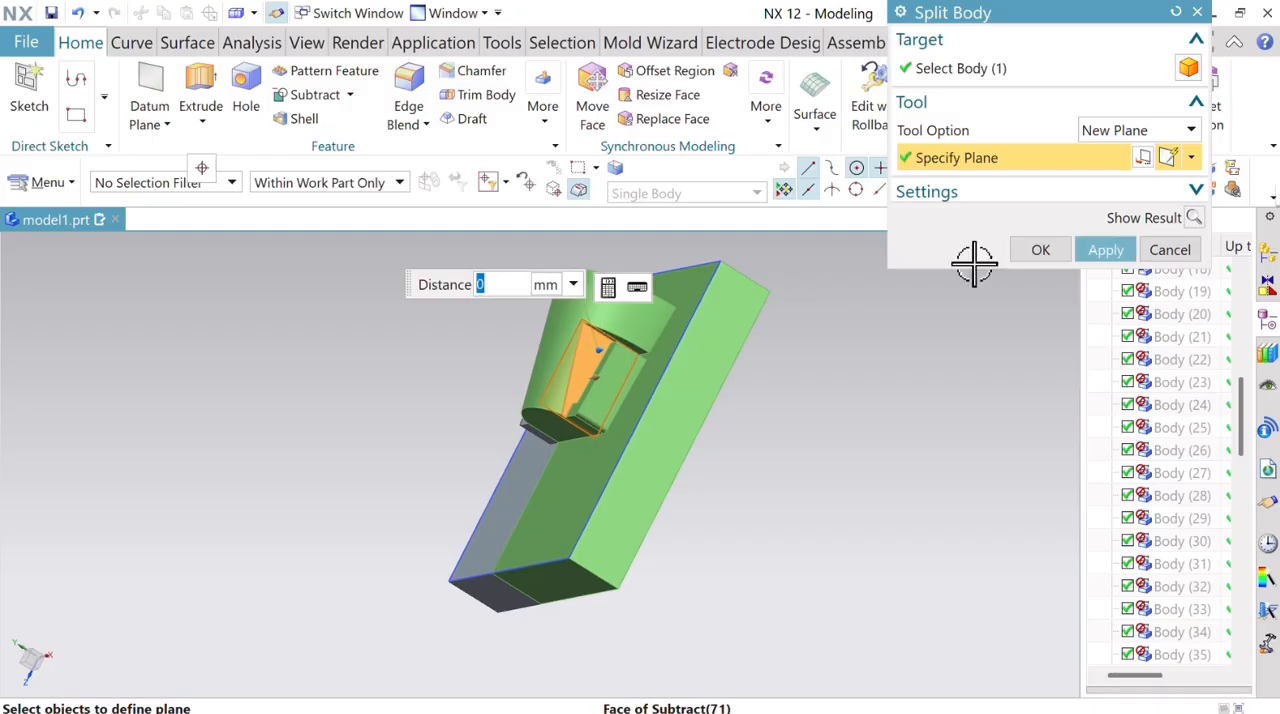
click(1048, 246)
Replace the curved outer face of the middle piece with that piece's flat plate face at 0 mm offset.
middle_drag(831, 406, 880, 399)
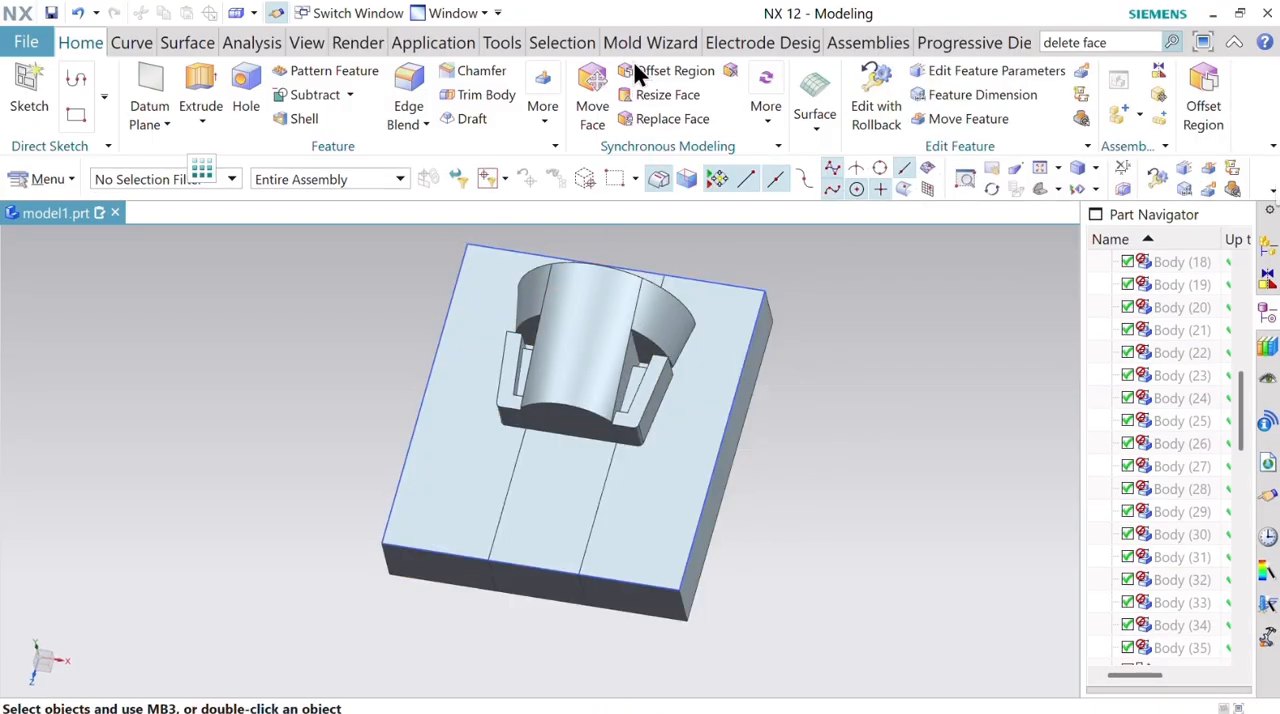
click(672, 120)
click(586, 405)
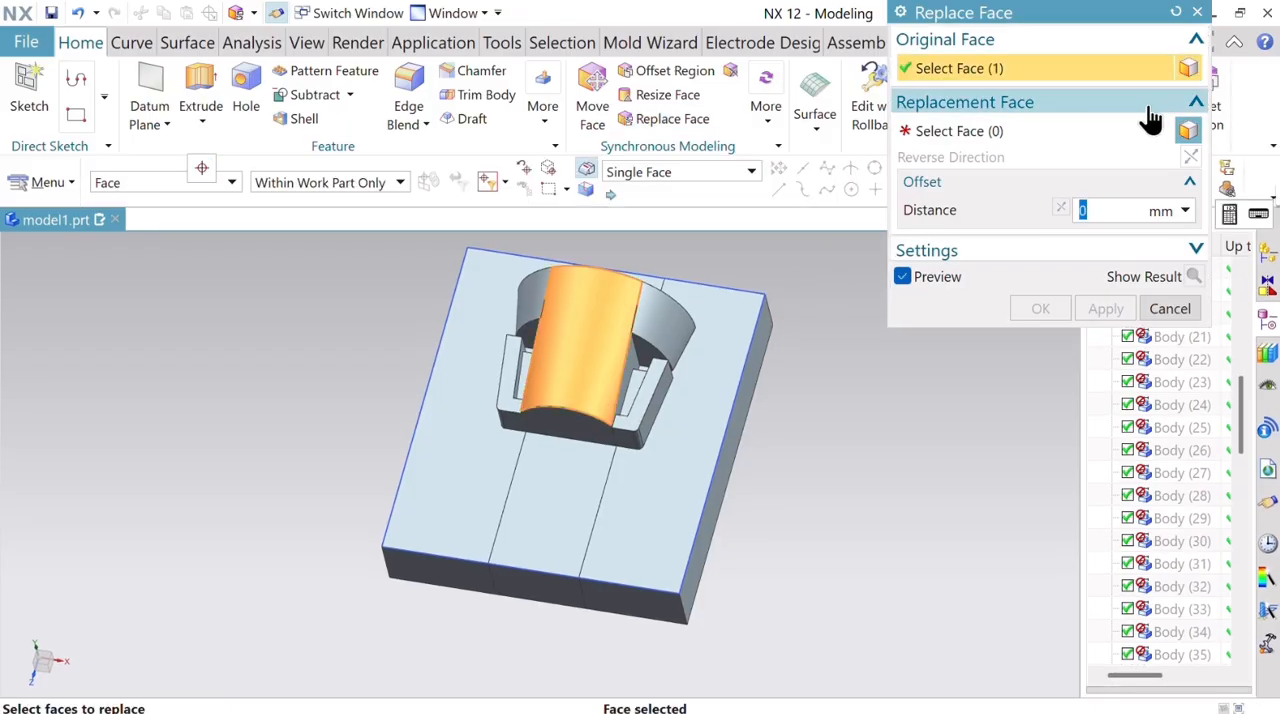
click(571, 486)
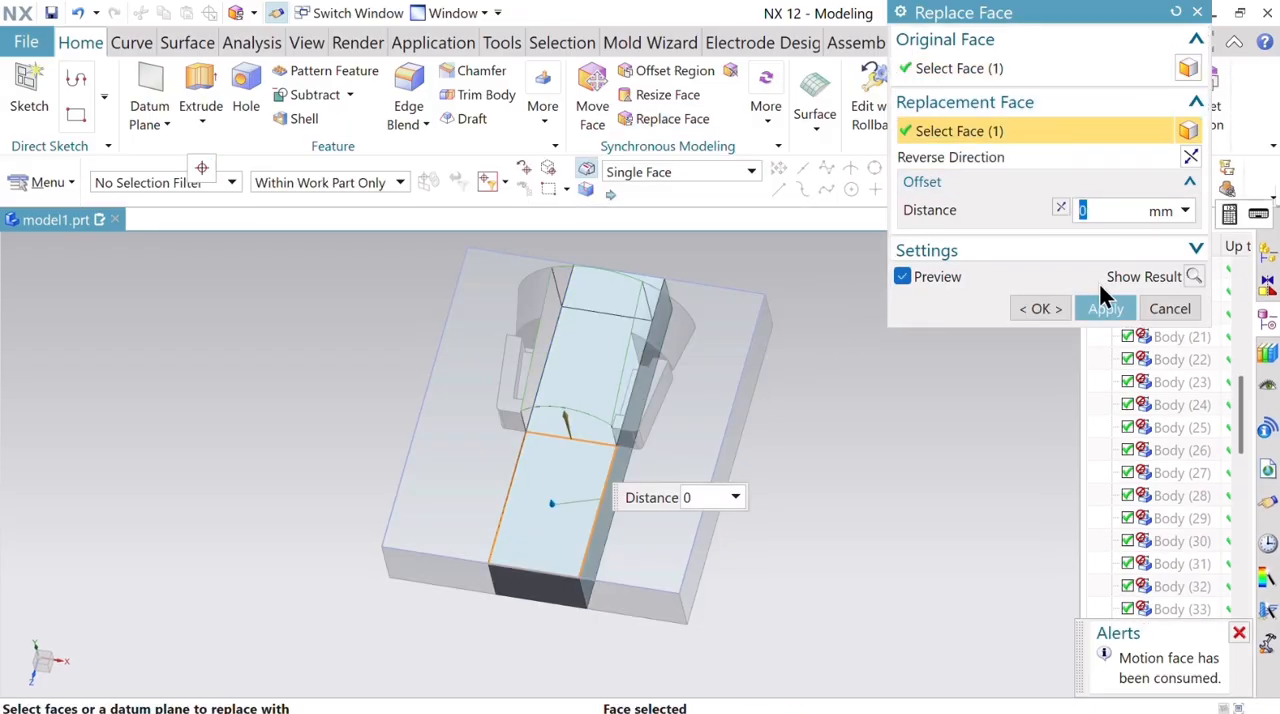
click(1105, 309)
Replace the remaining curved flange face on each outer piece with that piece's flat plate face at 0 mm offset.
click(665, 302)
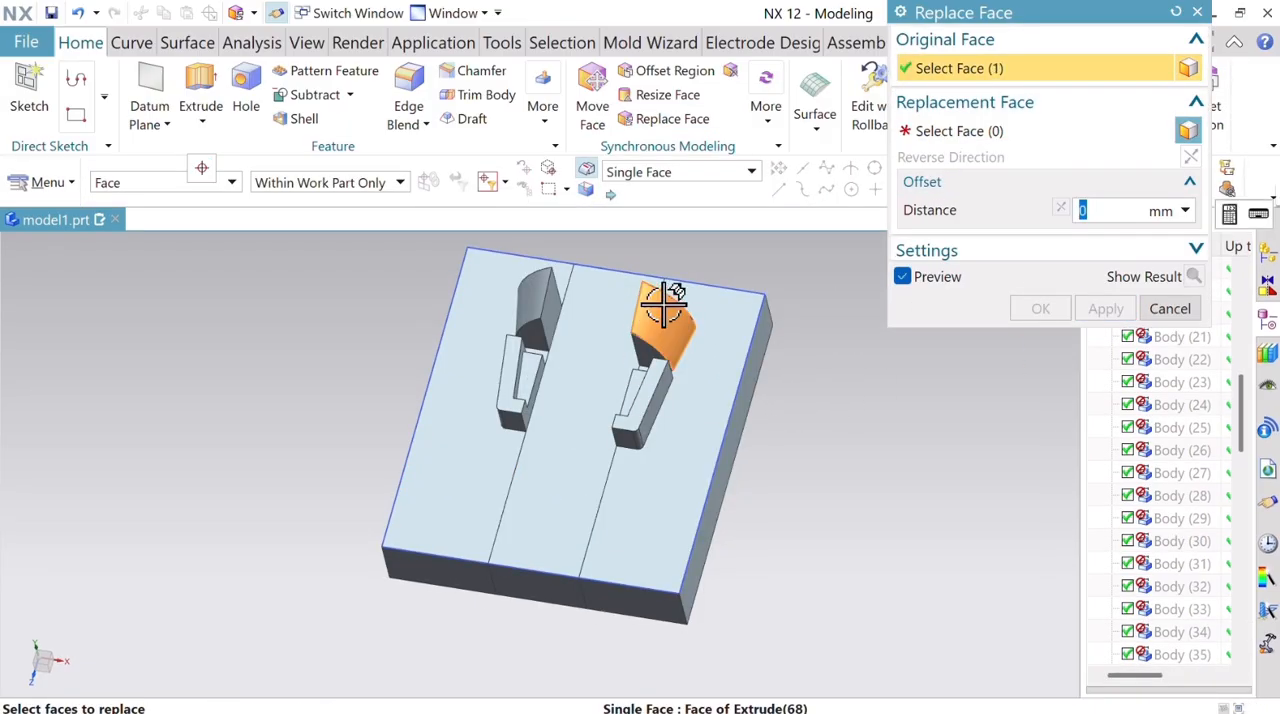
click(974, 125)
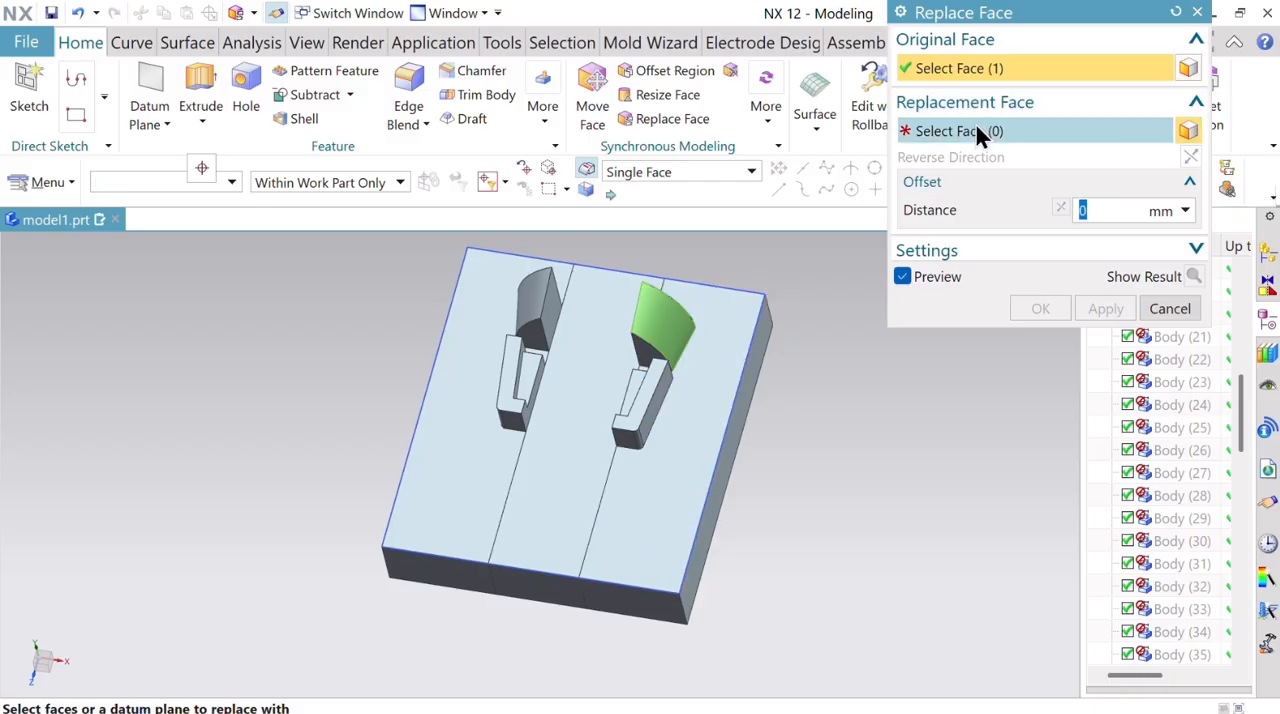
click(737, 320)
click(1105, 309)
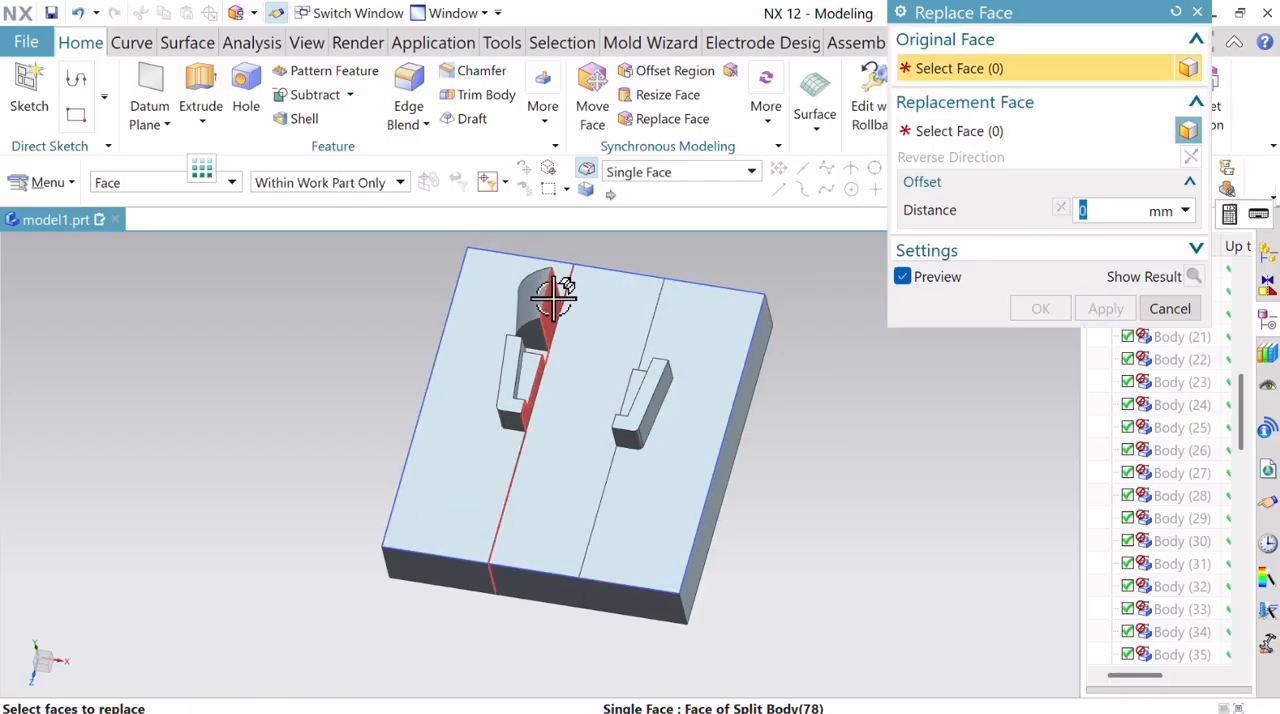
click(533, 290)
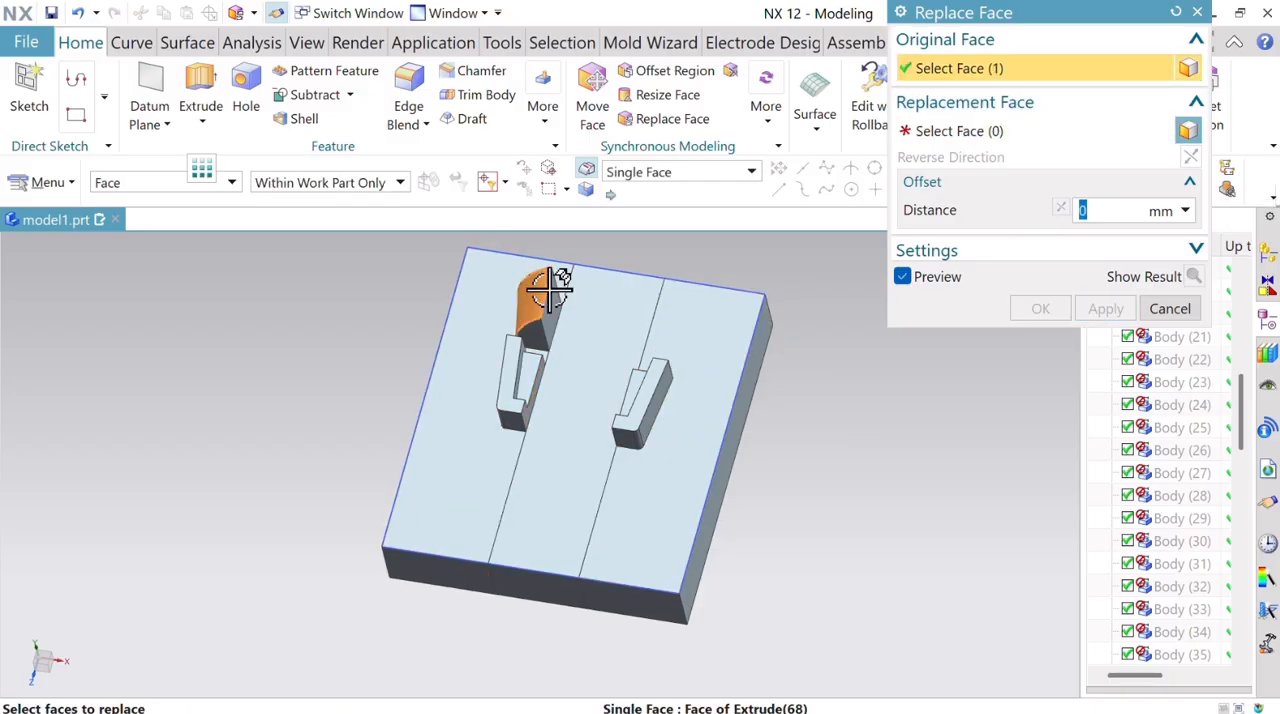
click(1036, 132)
click(474, 366)
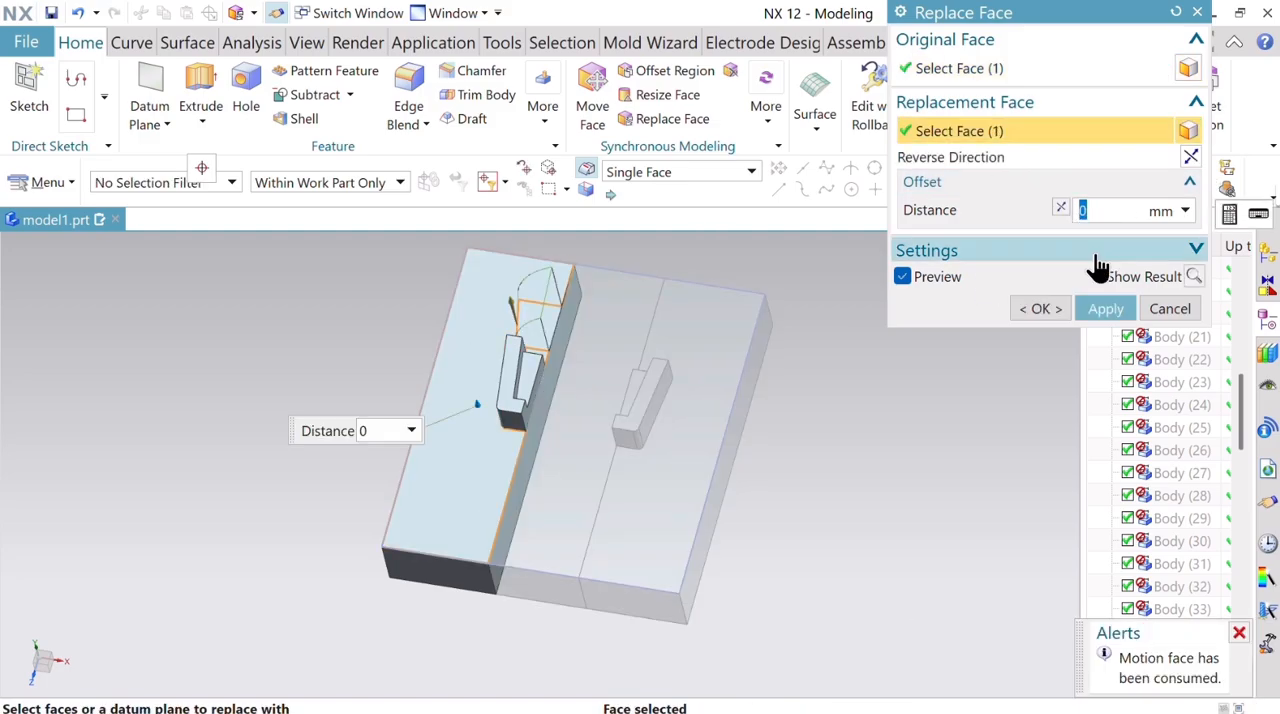
click(1112, 308)
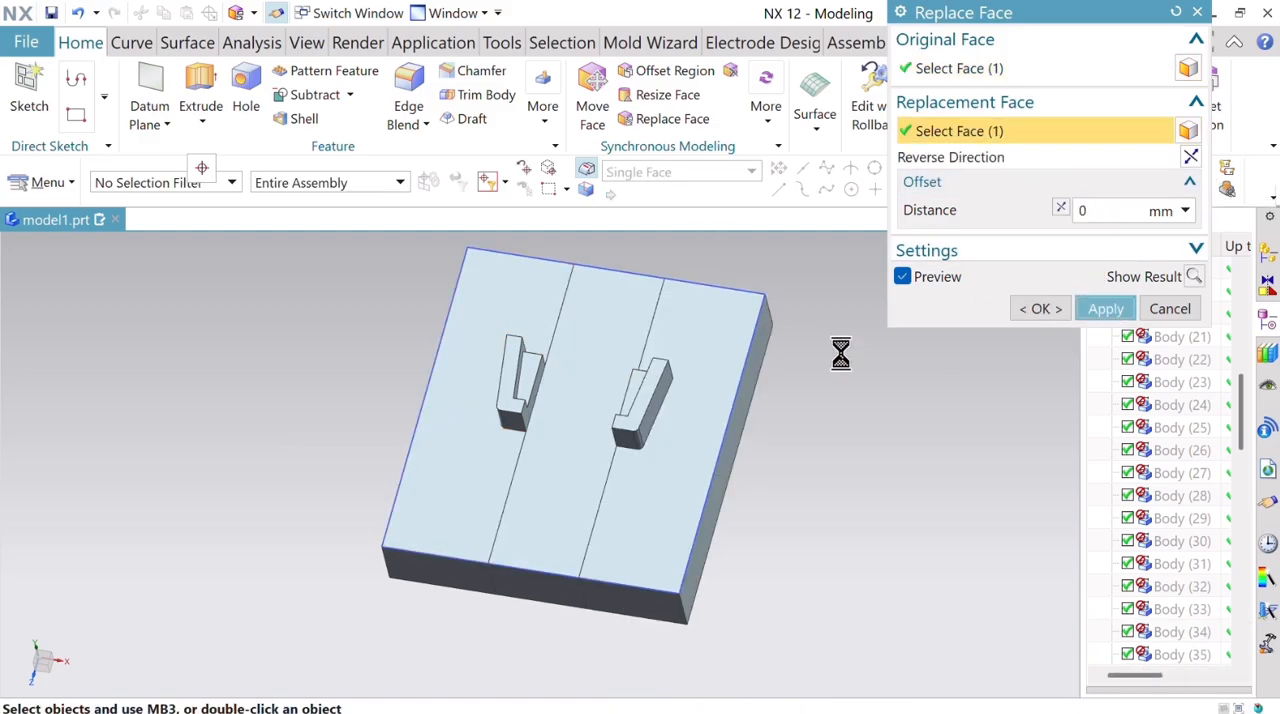
Unite the middle piece and the two outer pieces into one solid body.
click(344, 93)
click(349, 94)
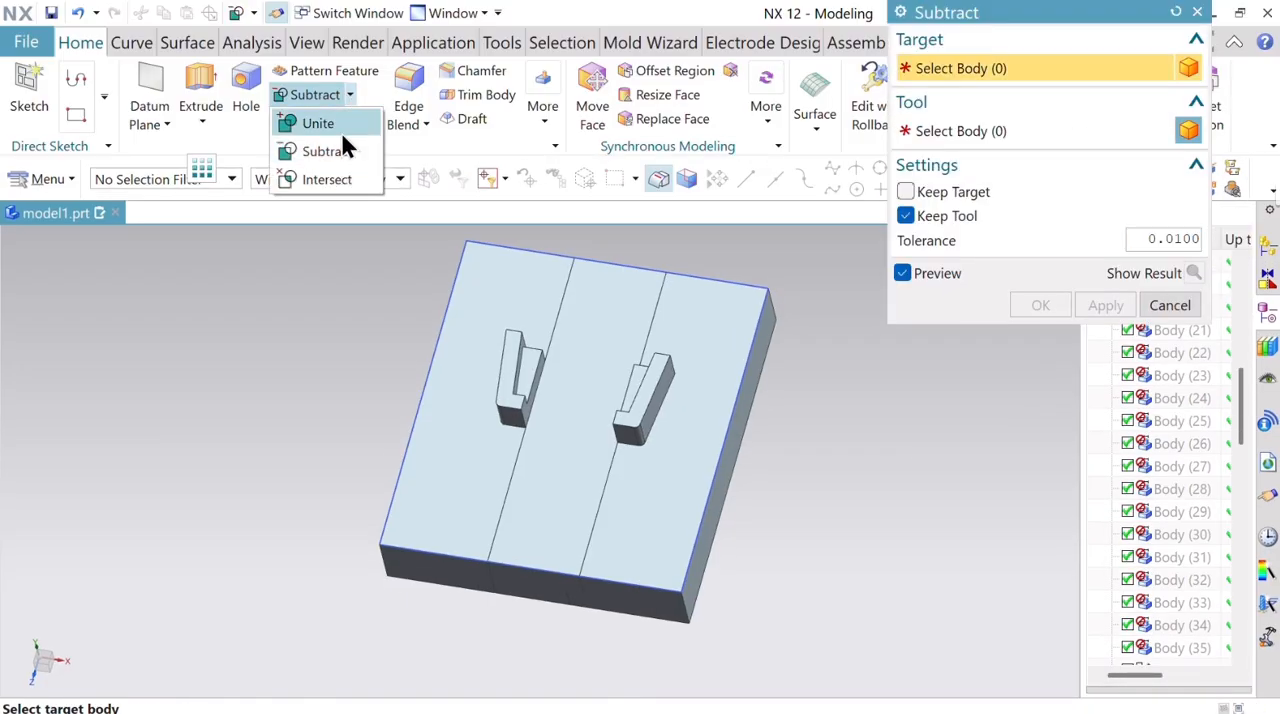
click(338, 124)
click(568, 326)
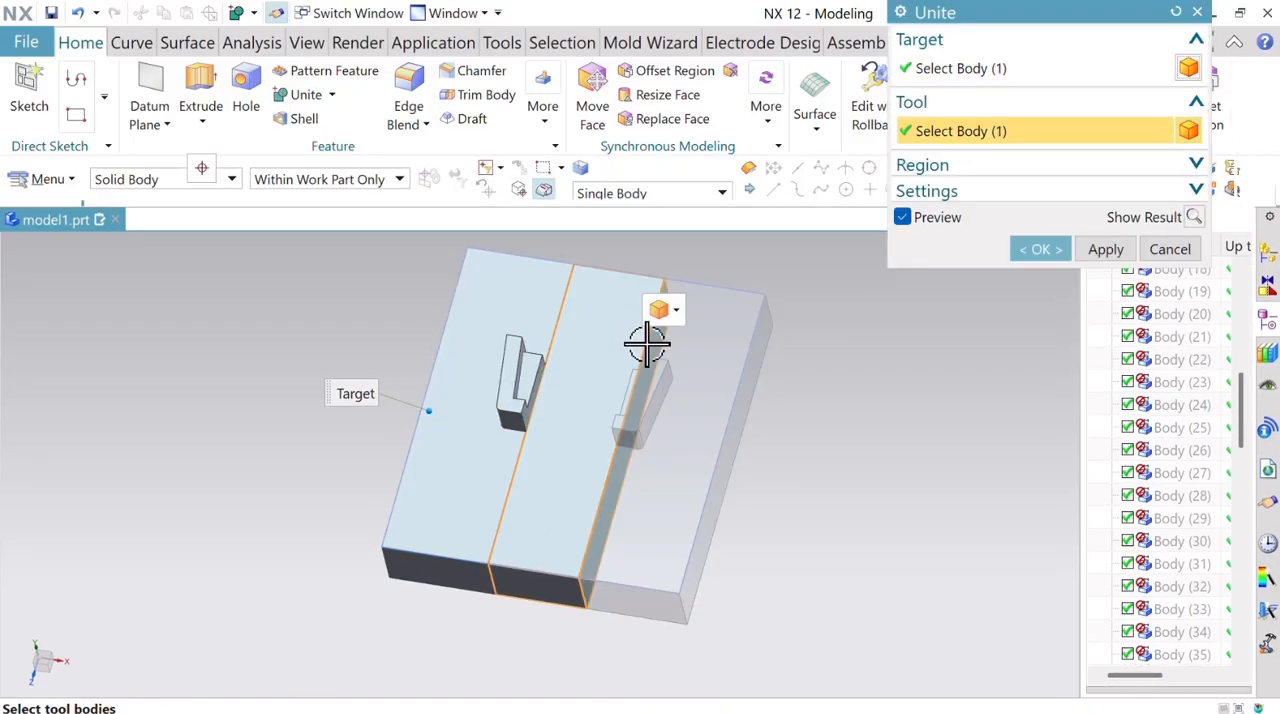
click(708, 351)
click(1040, 250)
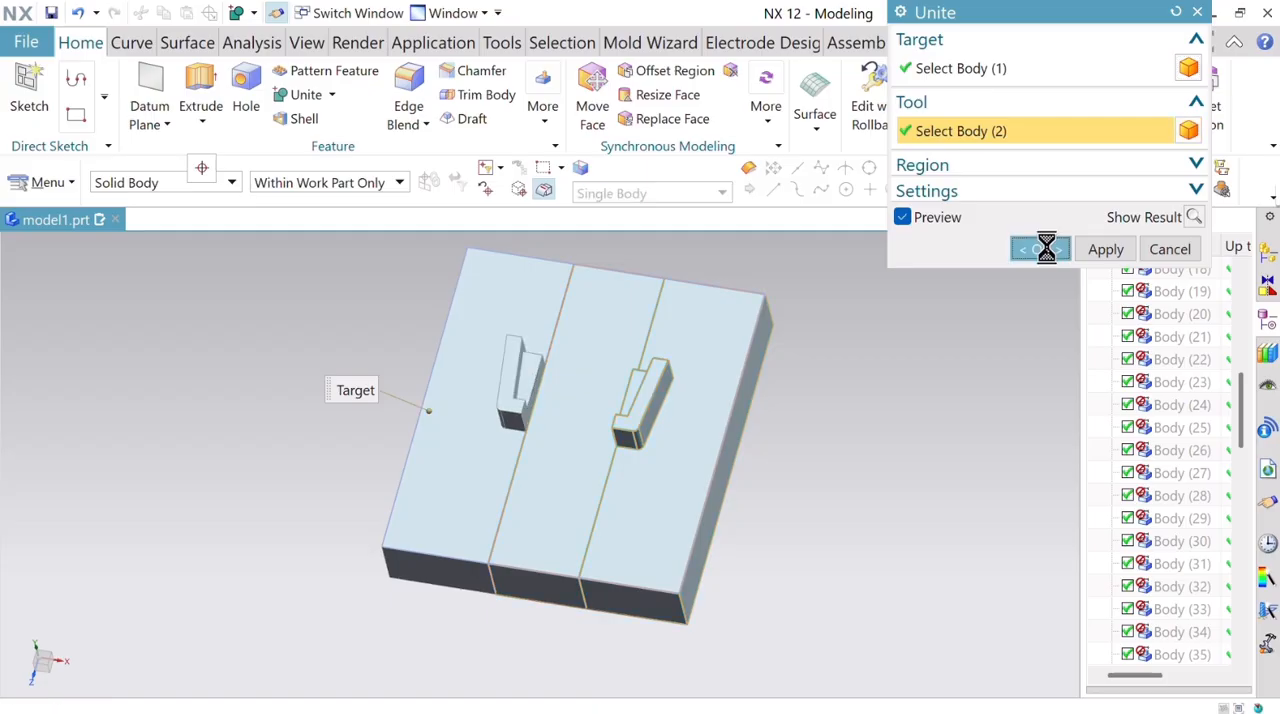
middle_drag(1001, 388, 950, 425)
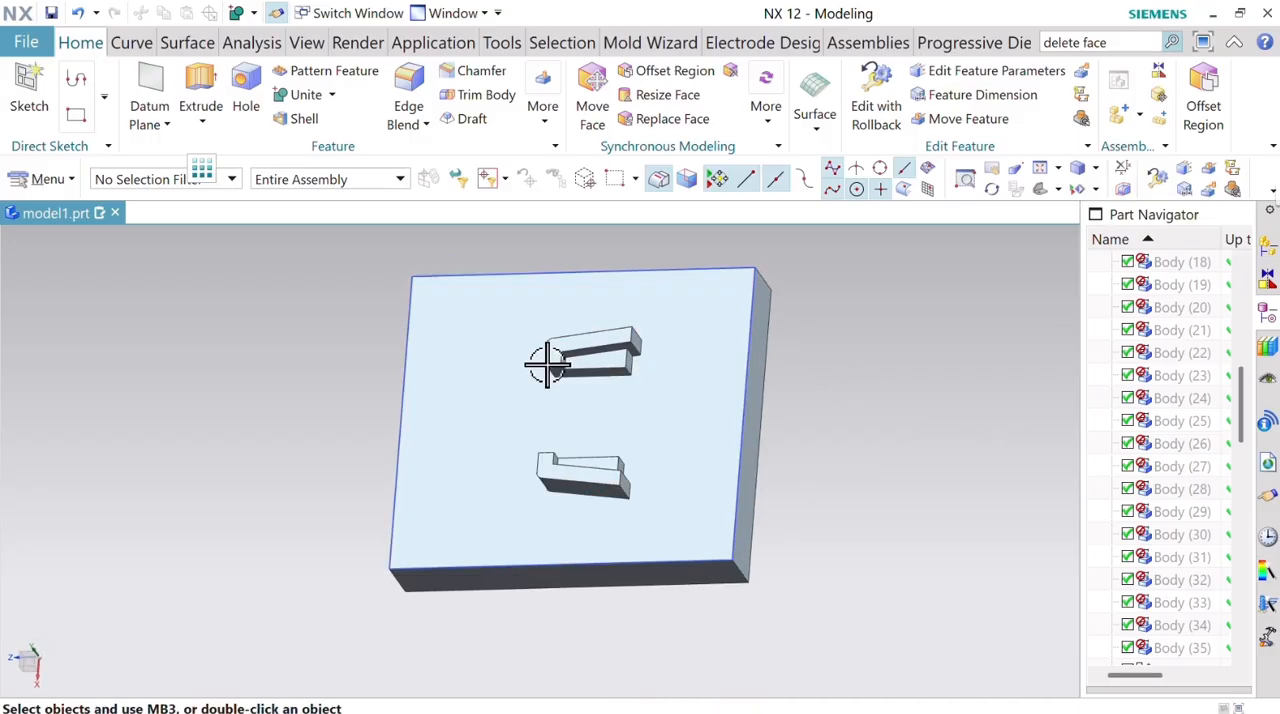
scroll(547, 365, up, 5)
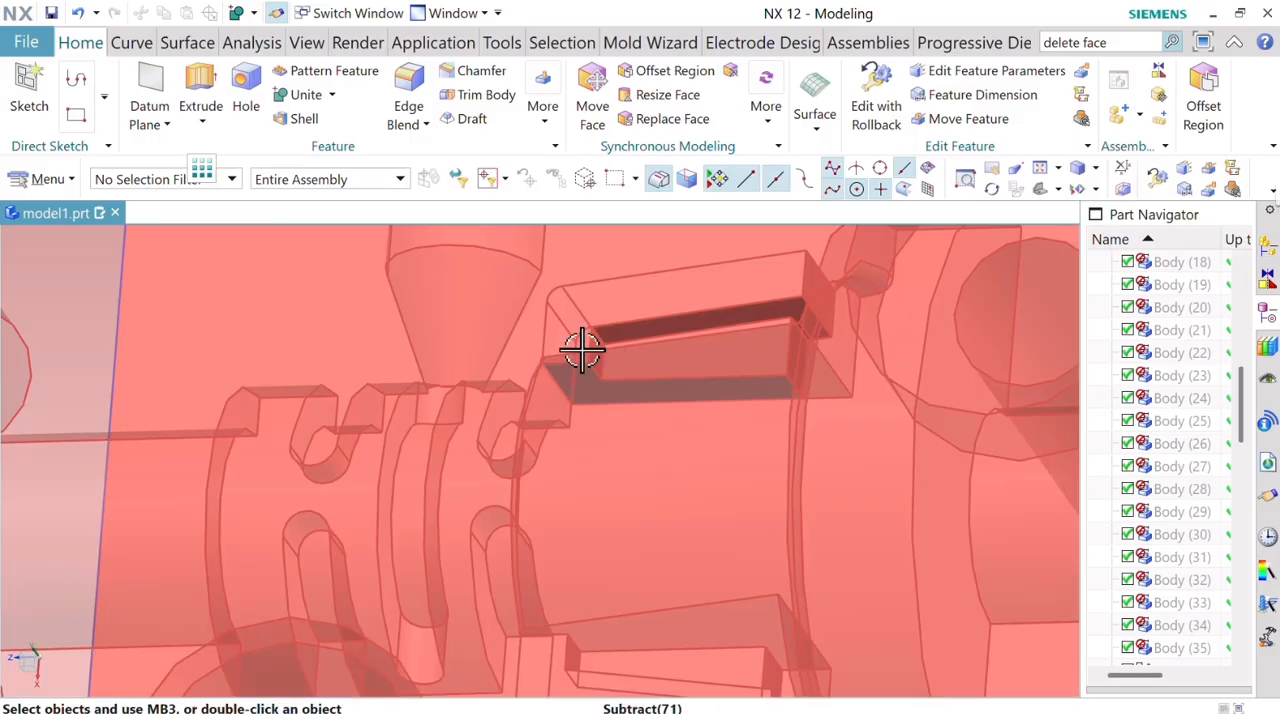
scroll(582, 349, up, 3)
scroll(561, 345, down, 2)
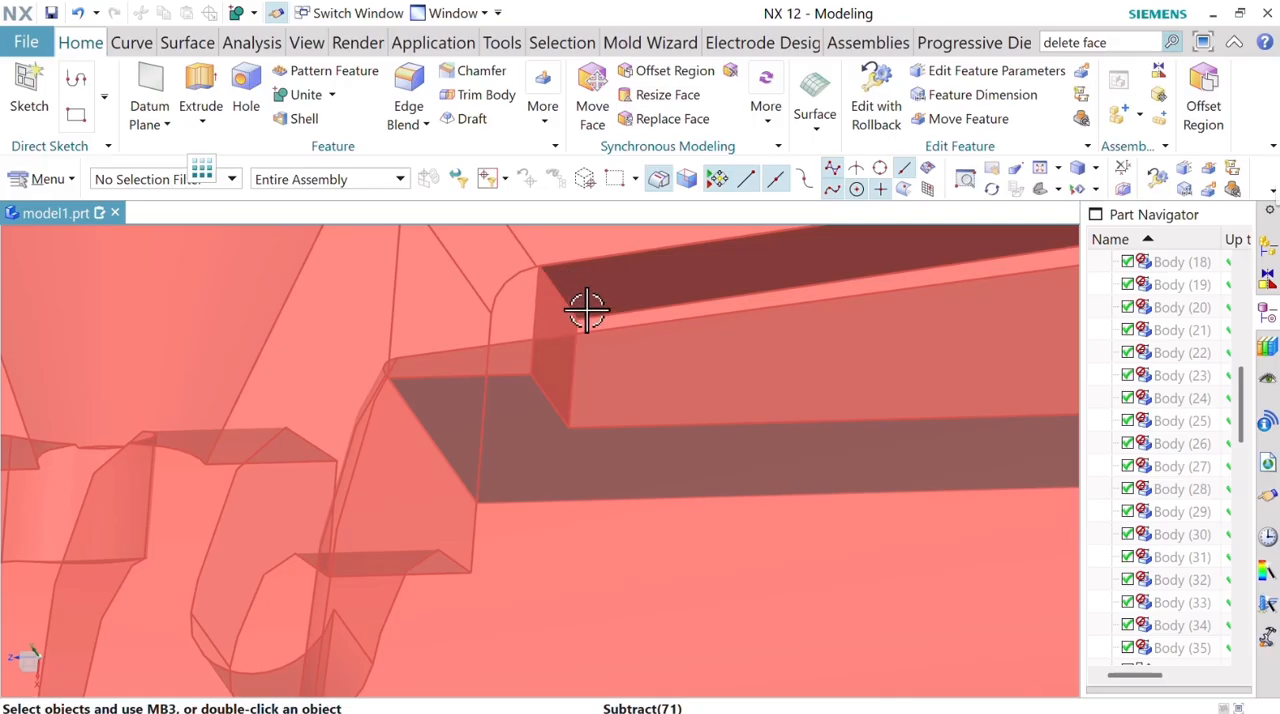
scroll(587, 311, down, 6)
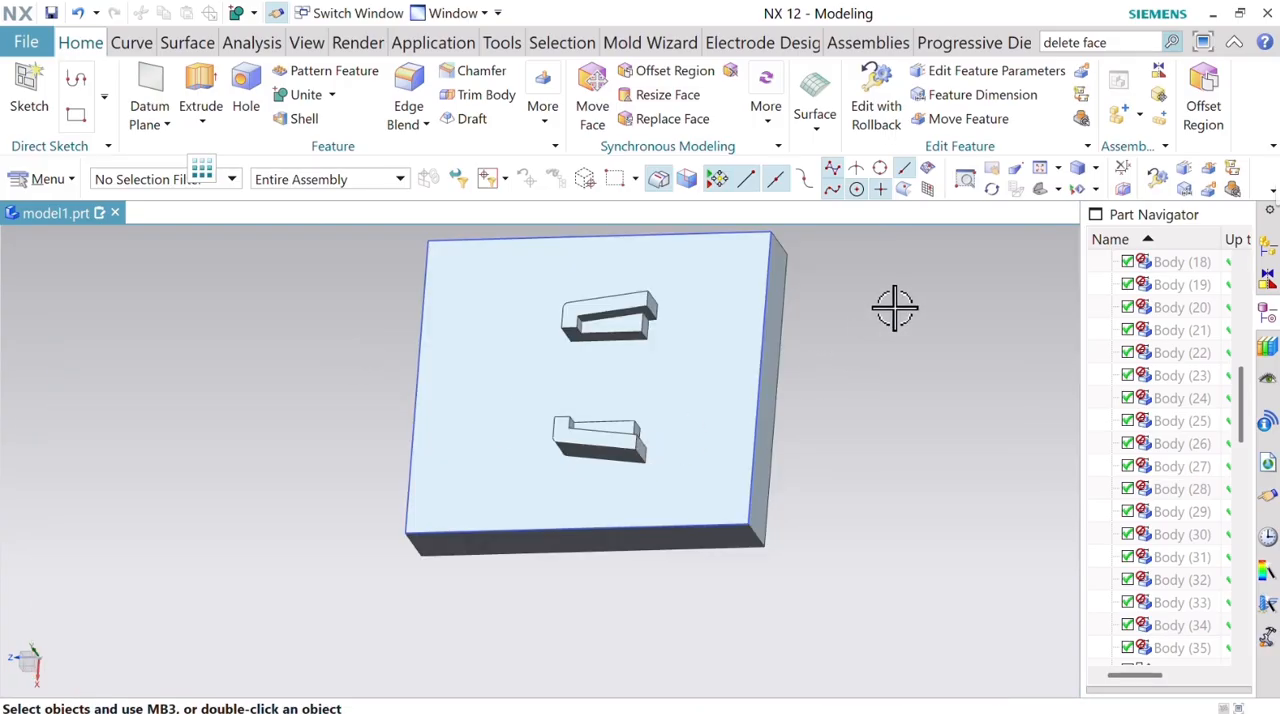
middle_drag(894, 306, 799, 337)
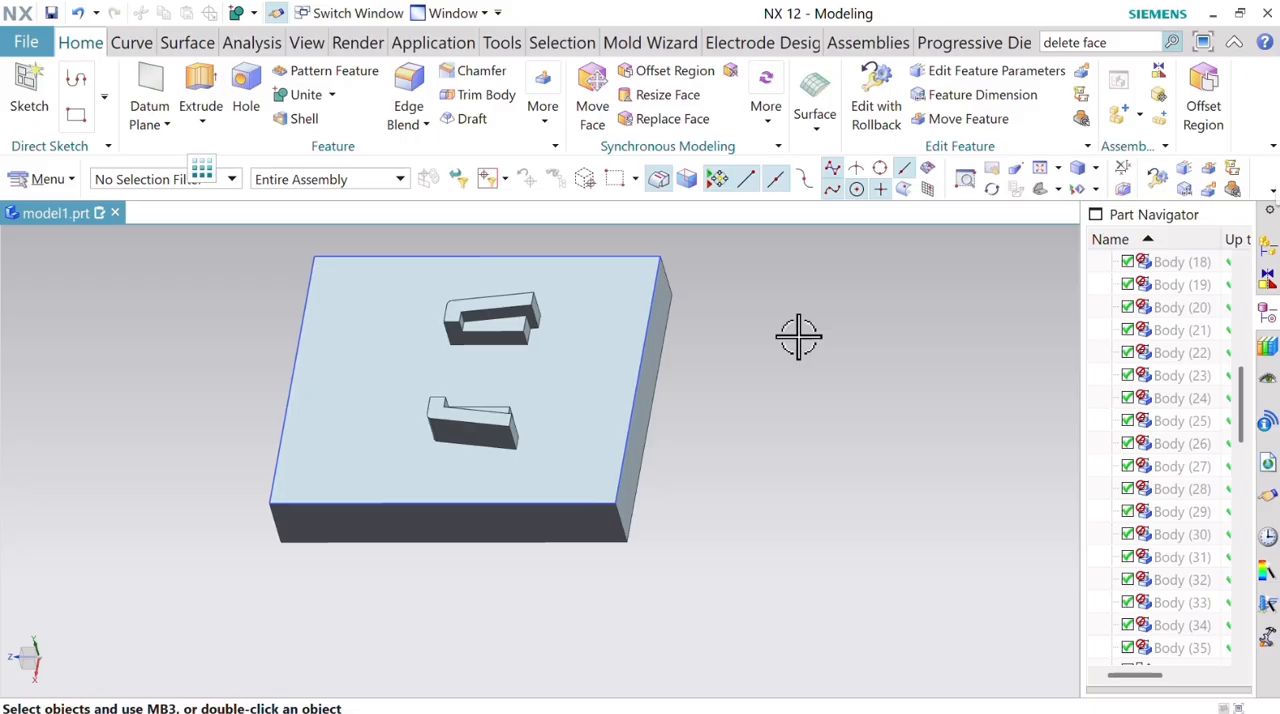
Split the united body with a plane on the inner end face of the first rib's slot.
mouse_move(716, 348)
middle_down()
mouse_move(729, 331)
mouse_move(694, 346)
mouse_move(711, 340)
middle_up()
scroll(497, 297, up, 5)
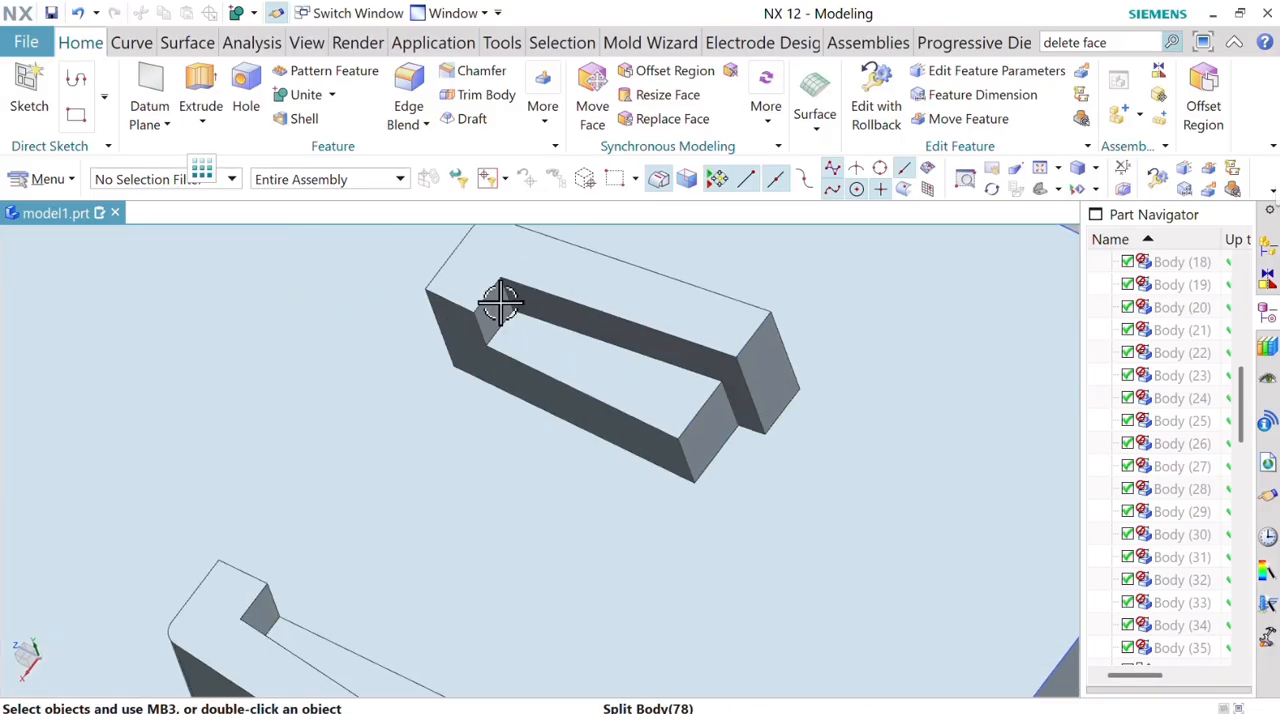
scroll(546, 274, down, 3)
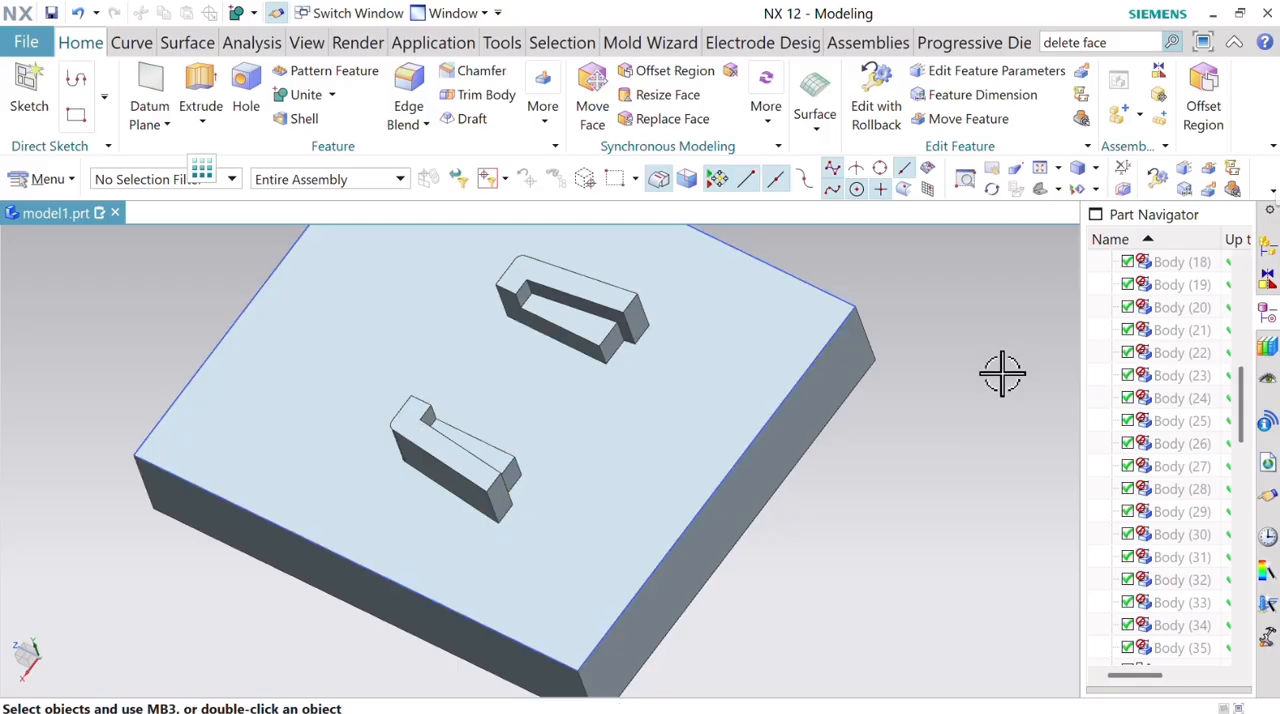
middle_drag(904, 444, 869, 487)
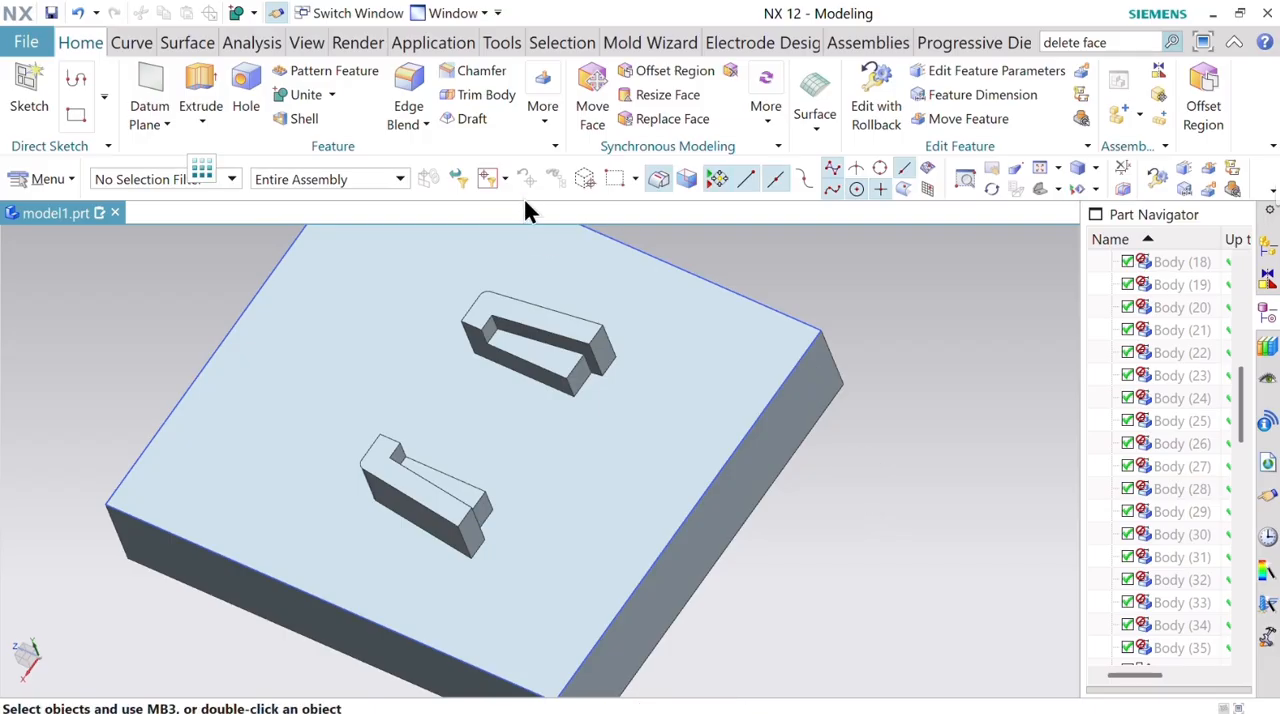
click(545, 118)
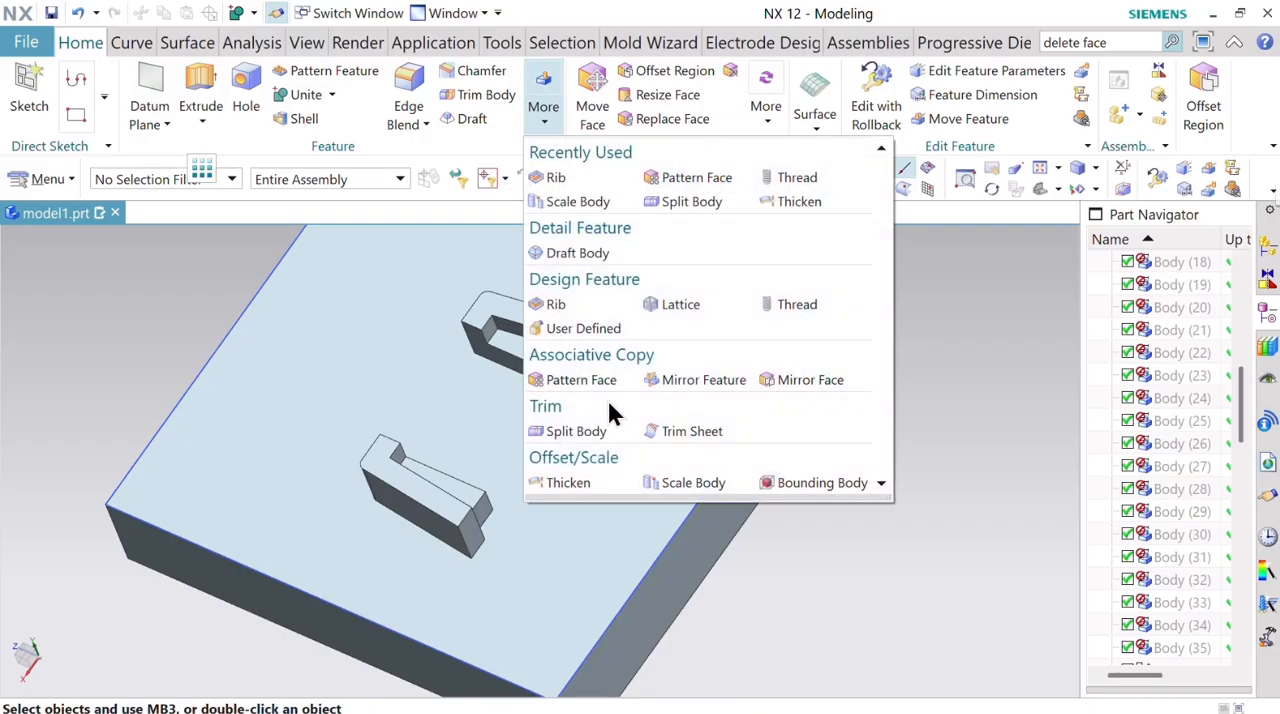
click(568, 431)
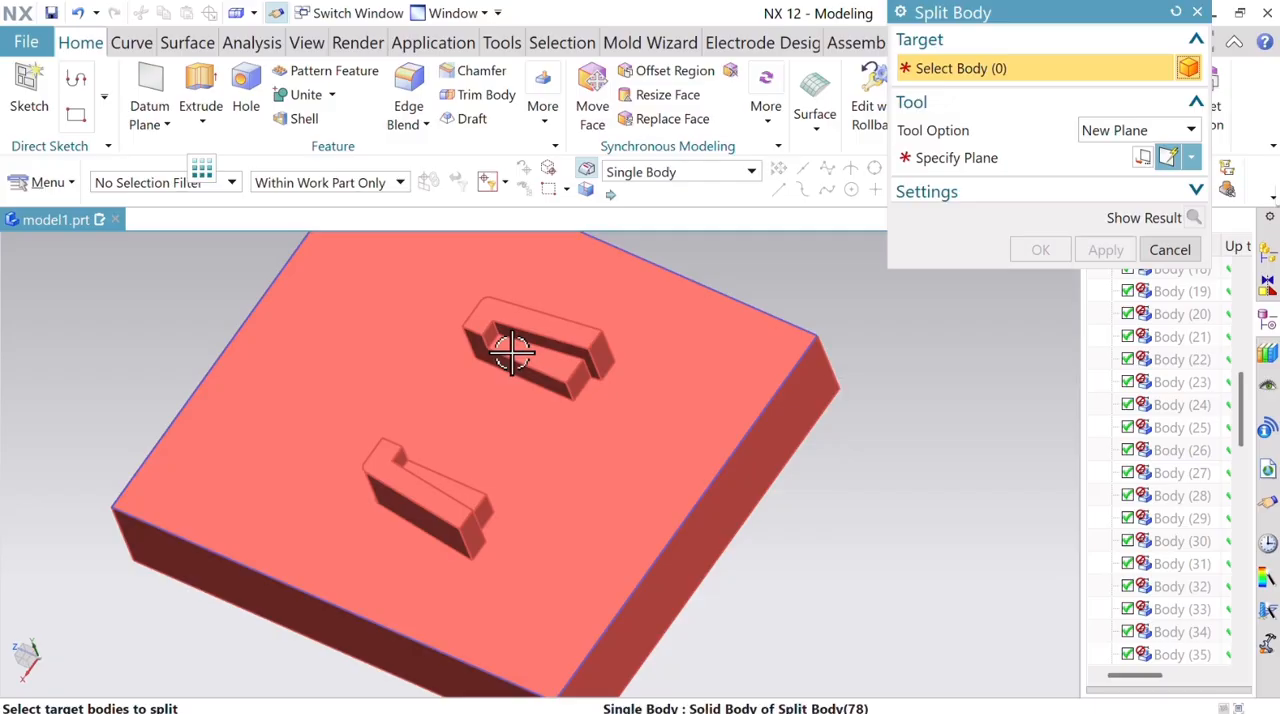
click(509, 355)
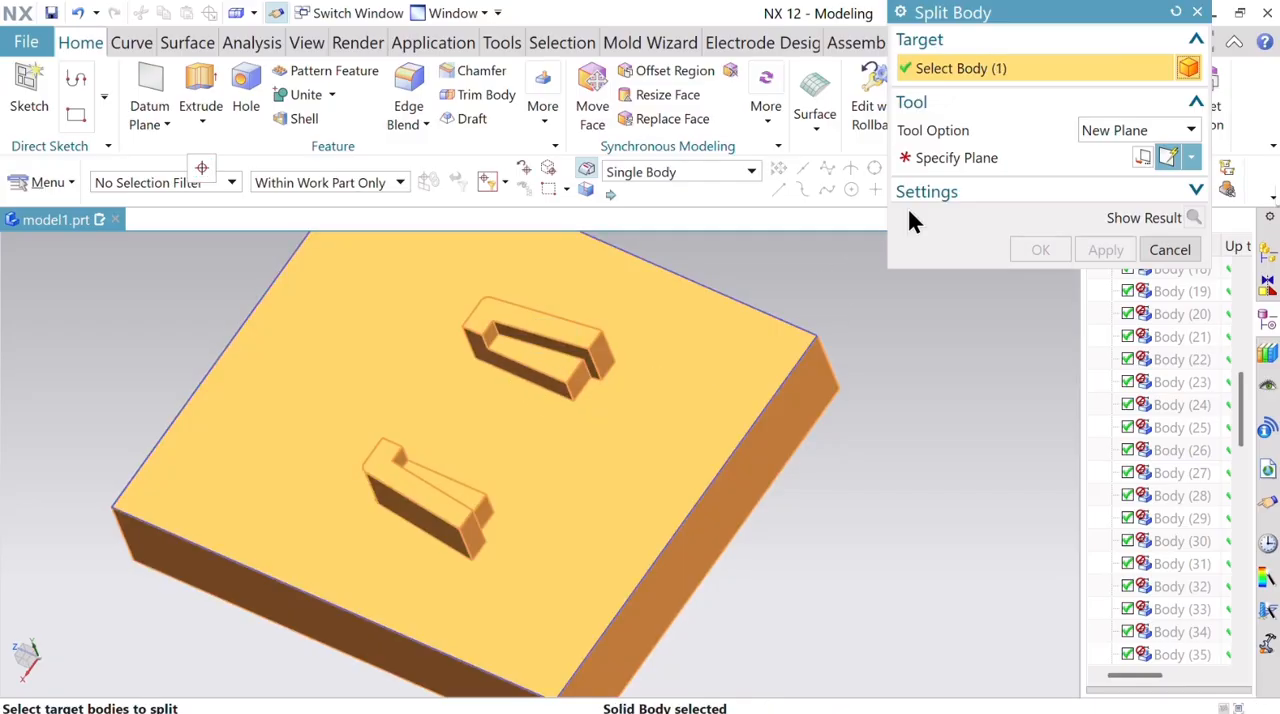
click(985, 160)
click(489, 339)
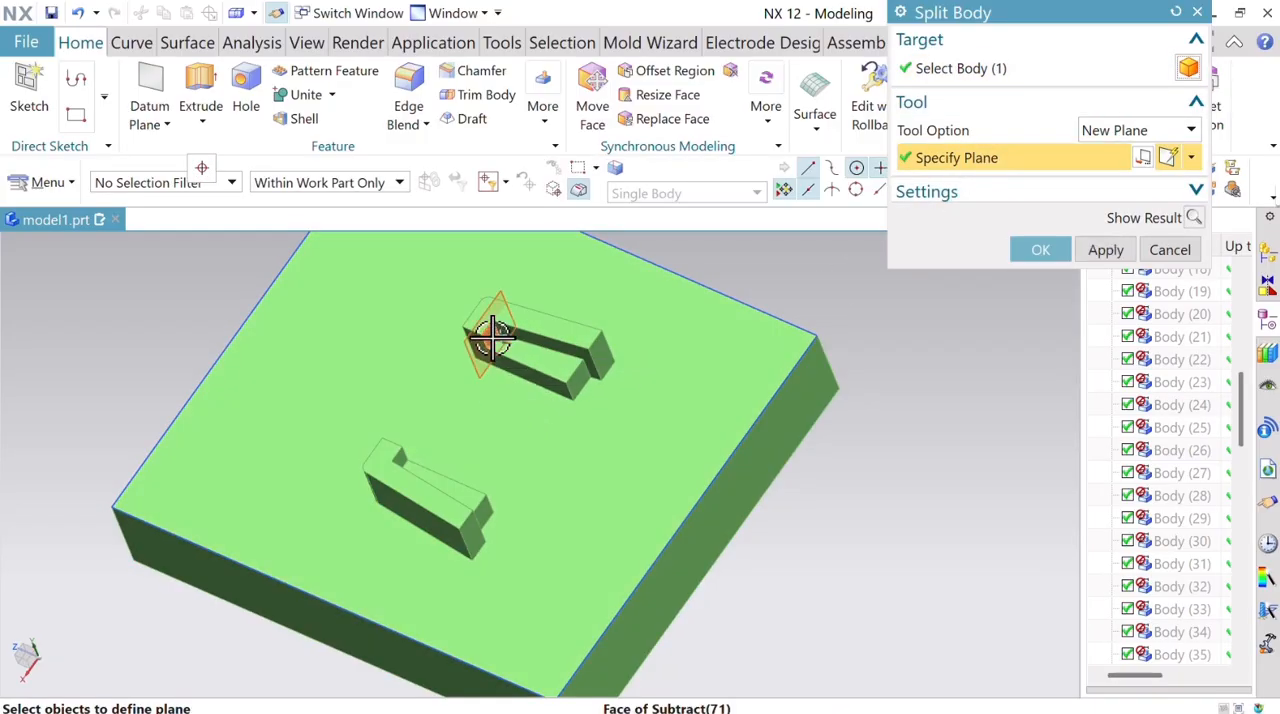
click(1060, 250)
middle_drag(932, 358, 973, 445)
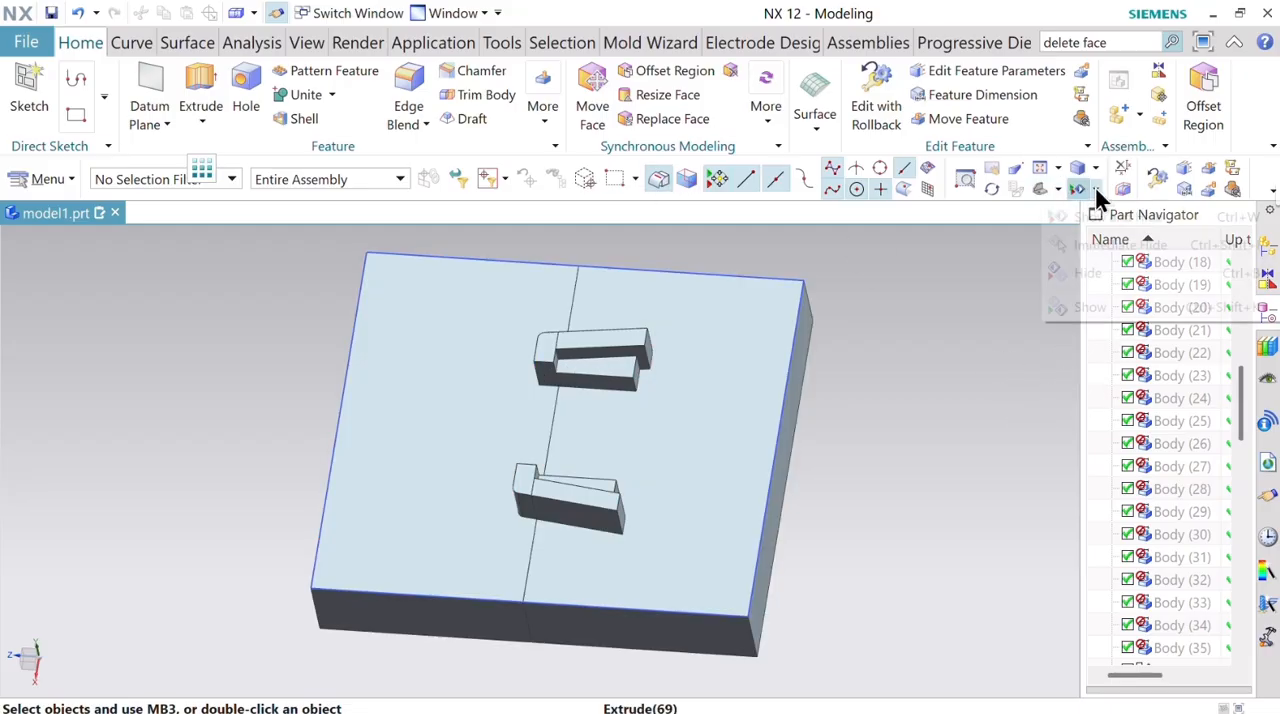
Hide the split-off plate piece that carries the closed ends of the two ribs.
click(1095, 188)
click(1090, 242)
click(500, 386)
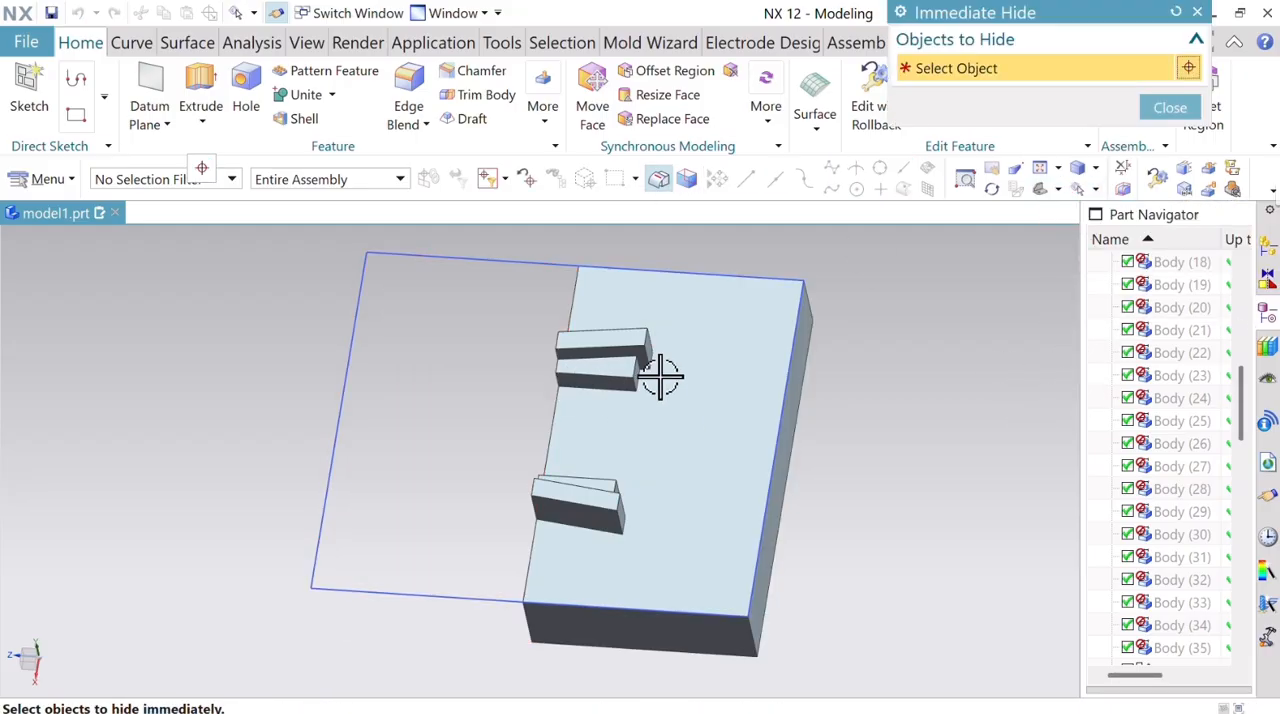
Split the rib projections from the remaining plate with a plane on the plate's flat face at 0 mm distance.
middle_drag(720, 434, 760, 380)
click(544, 120)
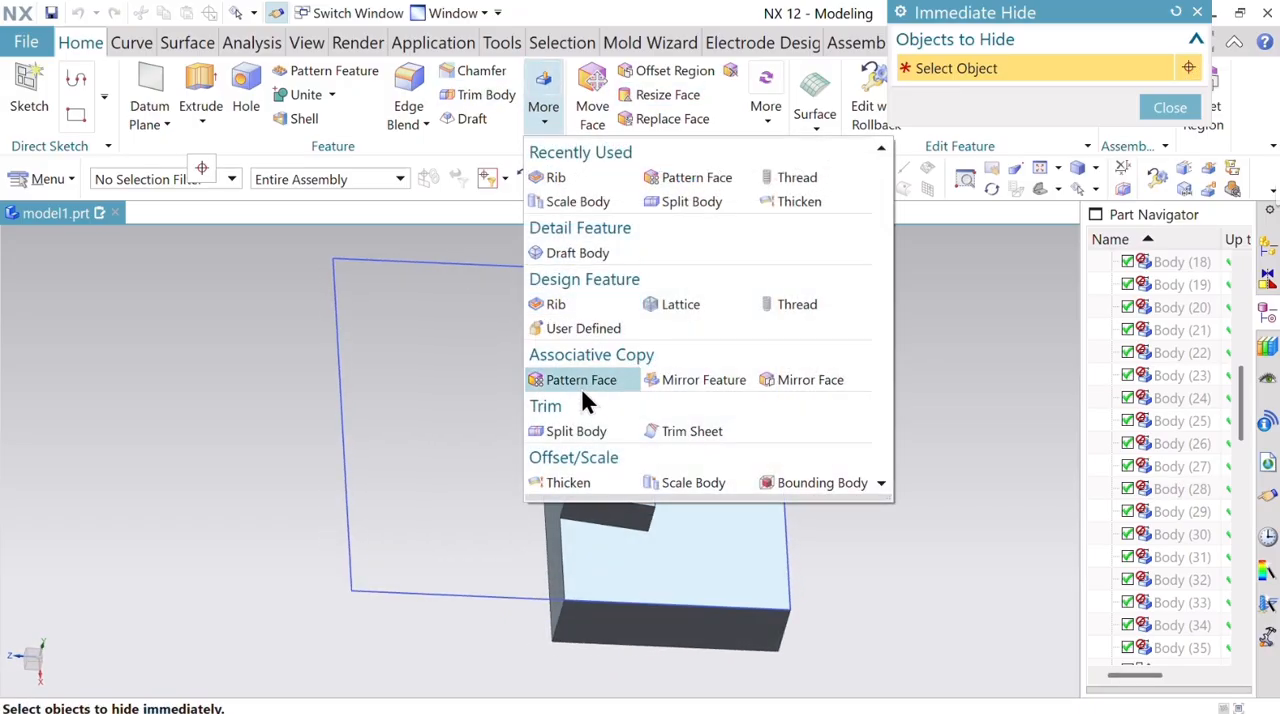
click(586, 429)
click(671, 480)
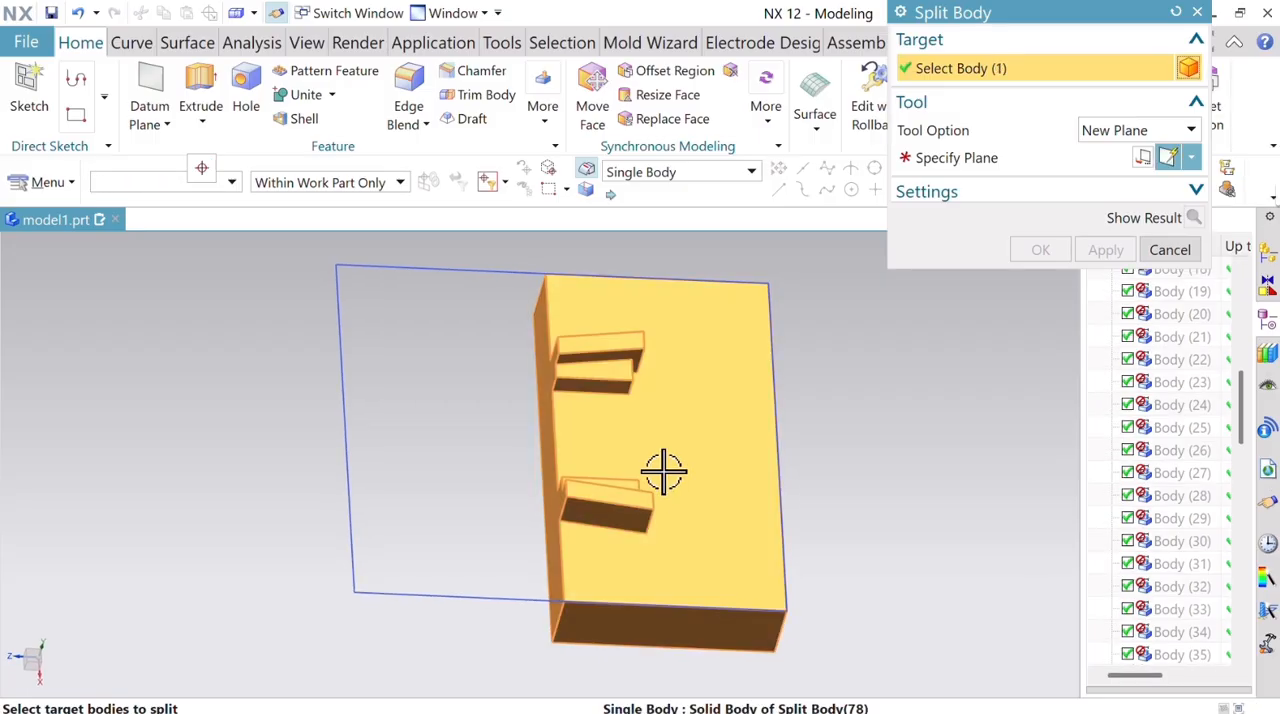
click(654, 434)
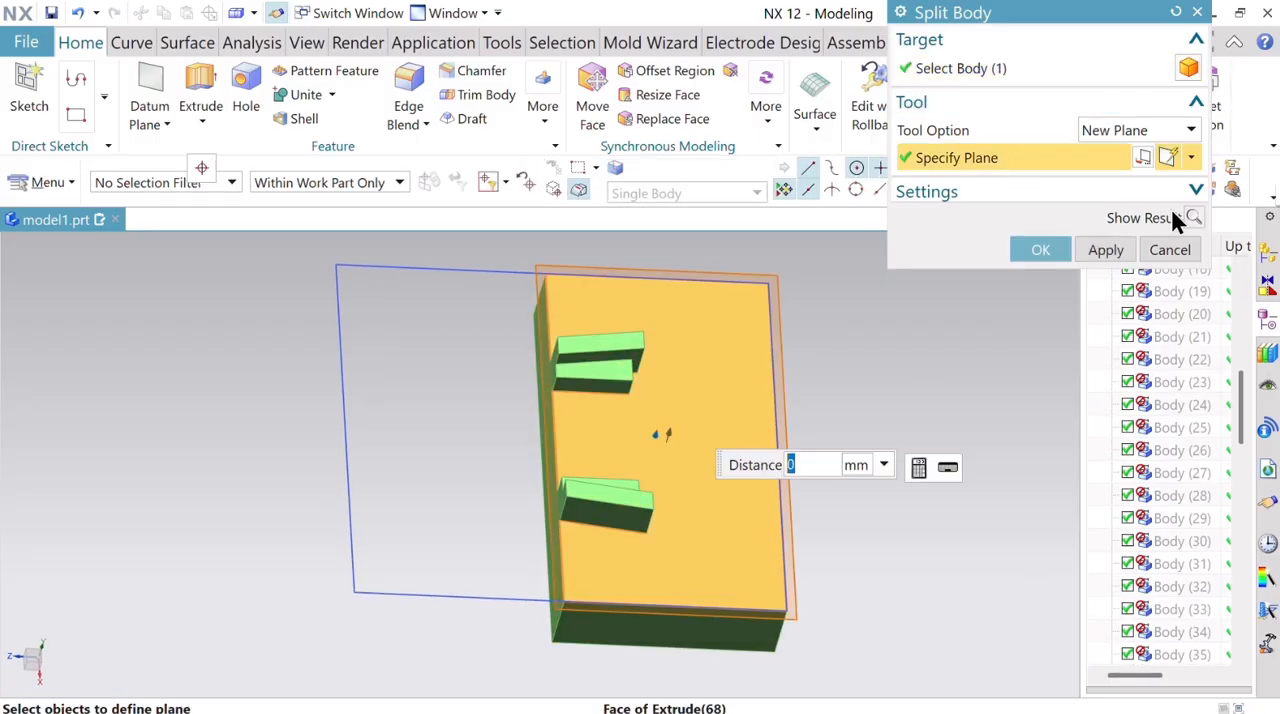
click(1041, 249)
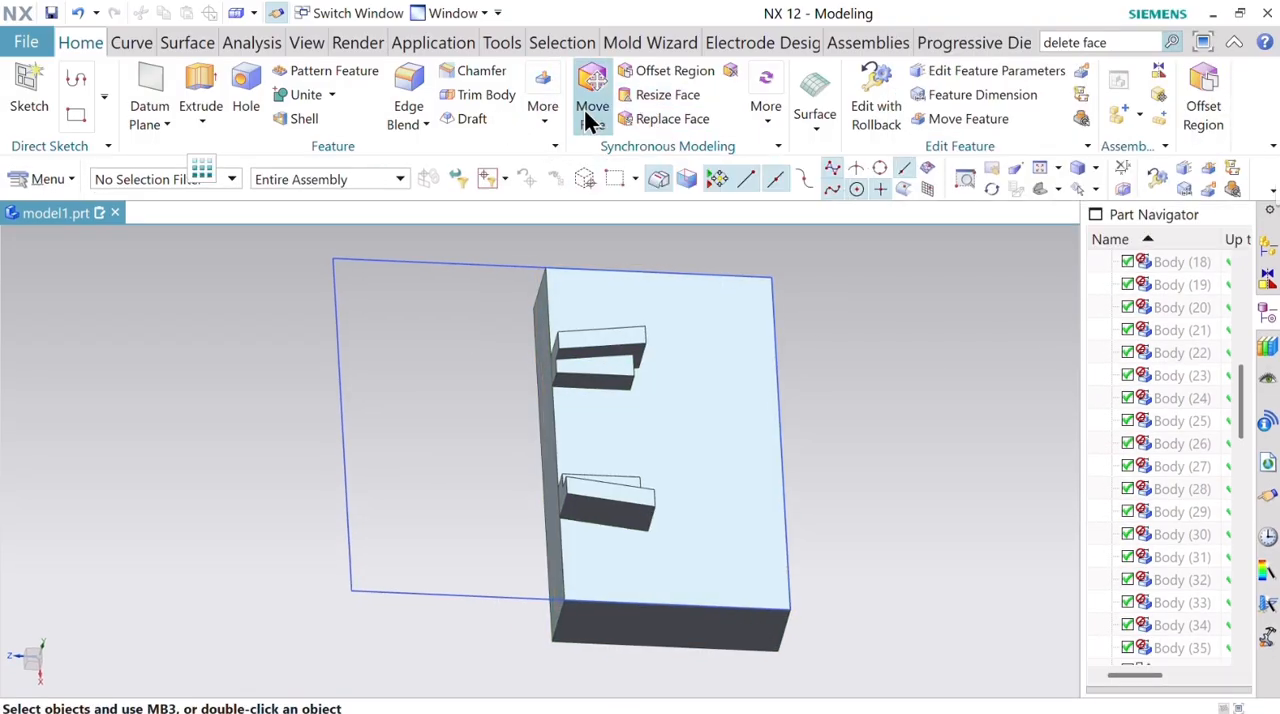
Offset the plate's cut side face outward by 5 mm with Offset Region.
click(1226, 112)
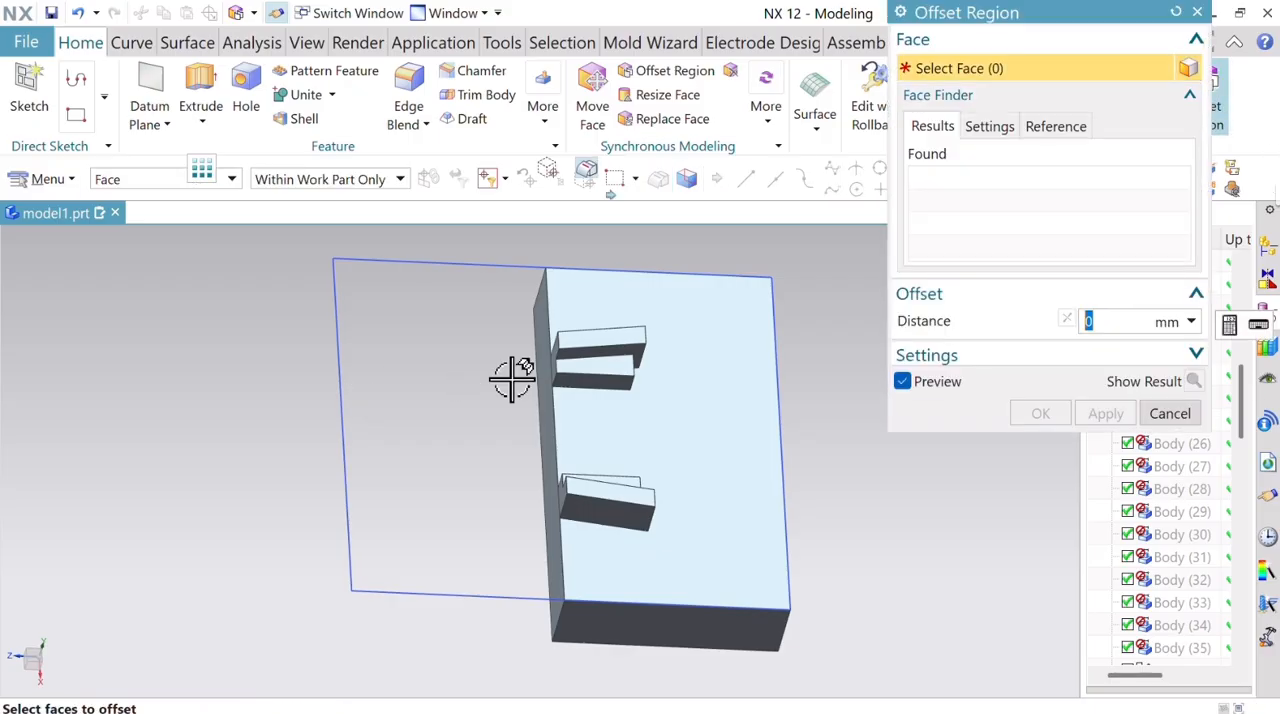
click(541, 385)
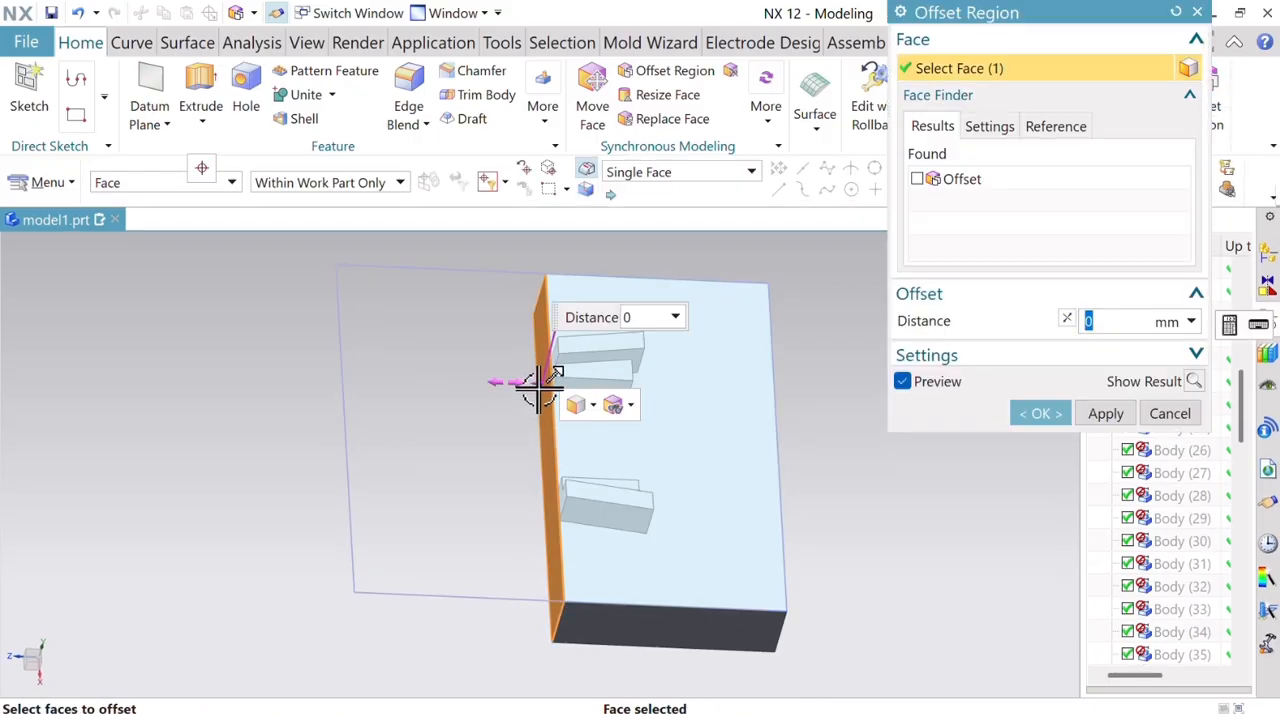
drag(541, 385, 476, 388)
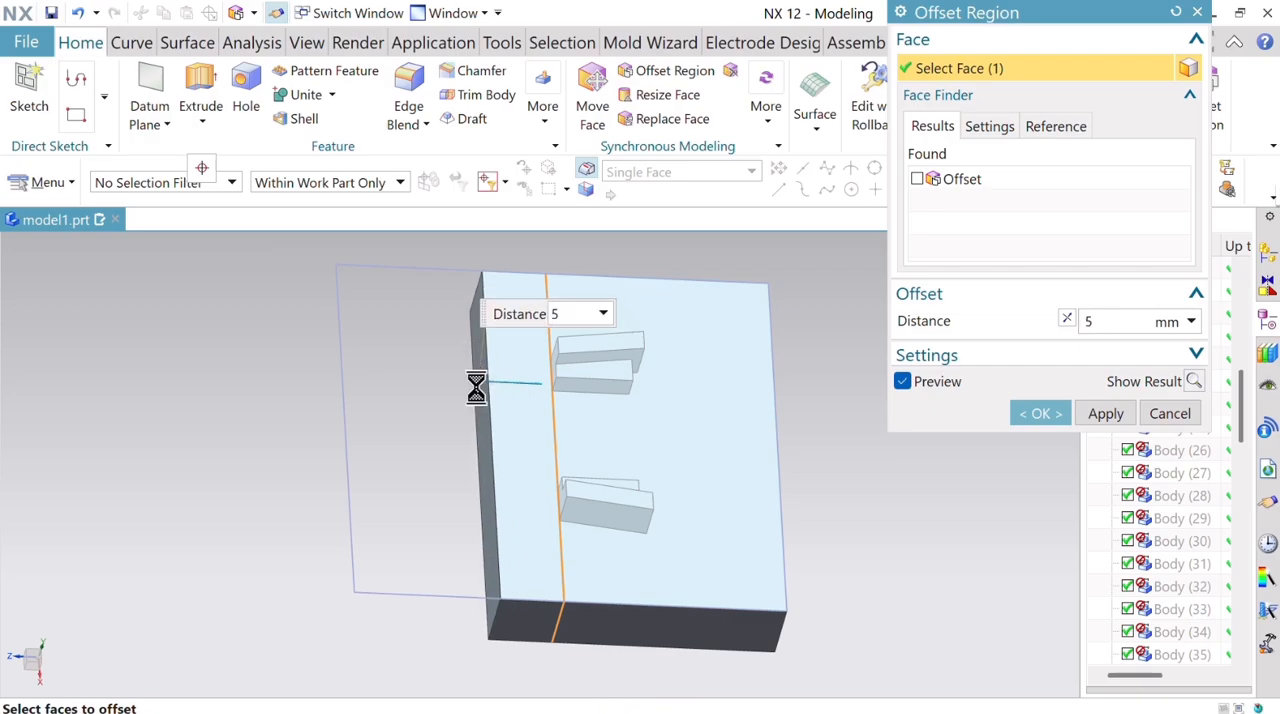
middle_drag(833, 428, 851, 474)
click(1105, 413)
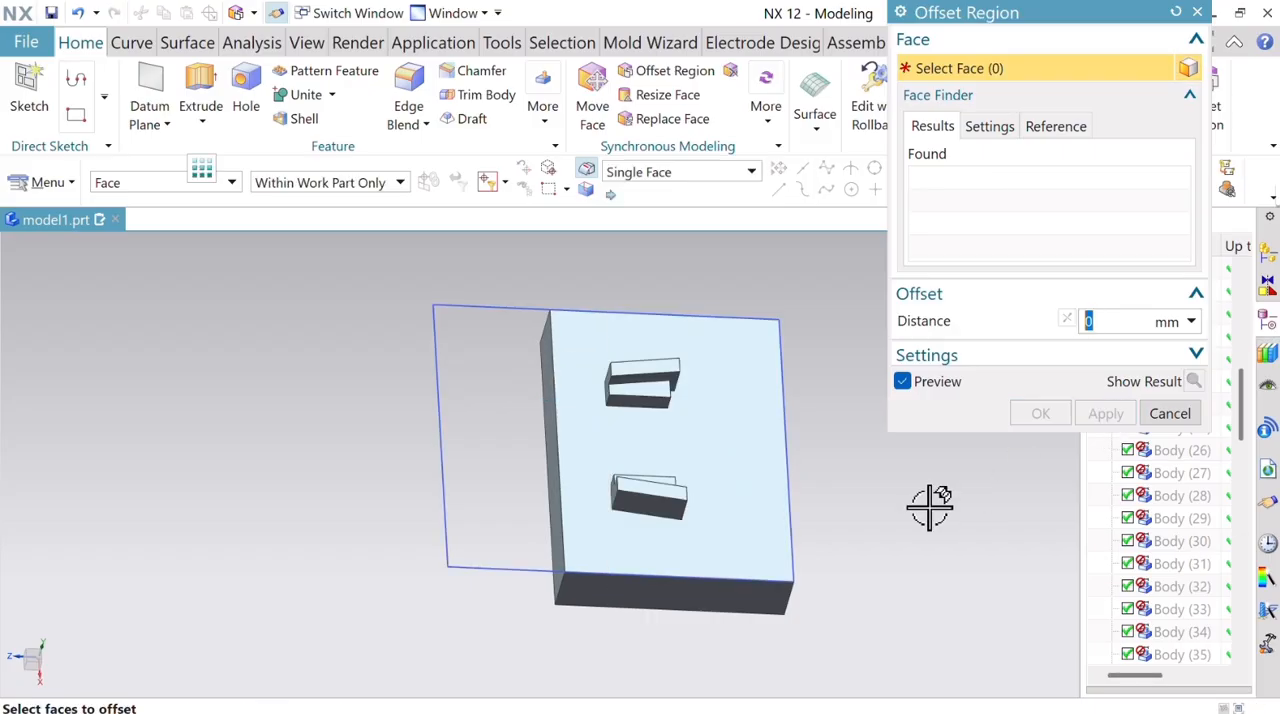
Offset the plate's opposite long side face inward by 5 mm.
middle_drag(929, 506, 890, 492)
click(792, 440)
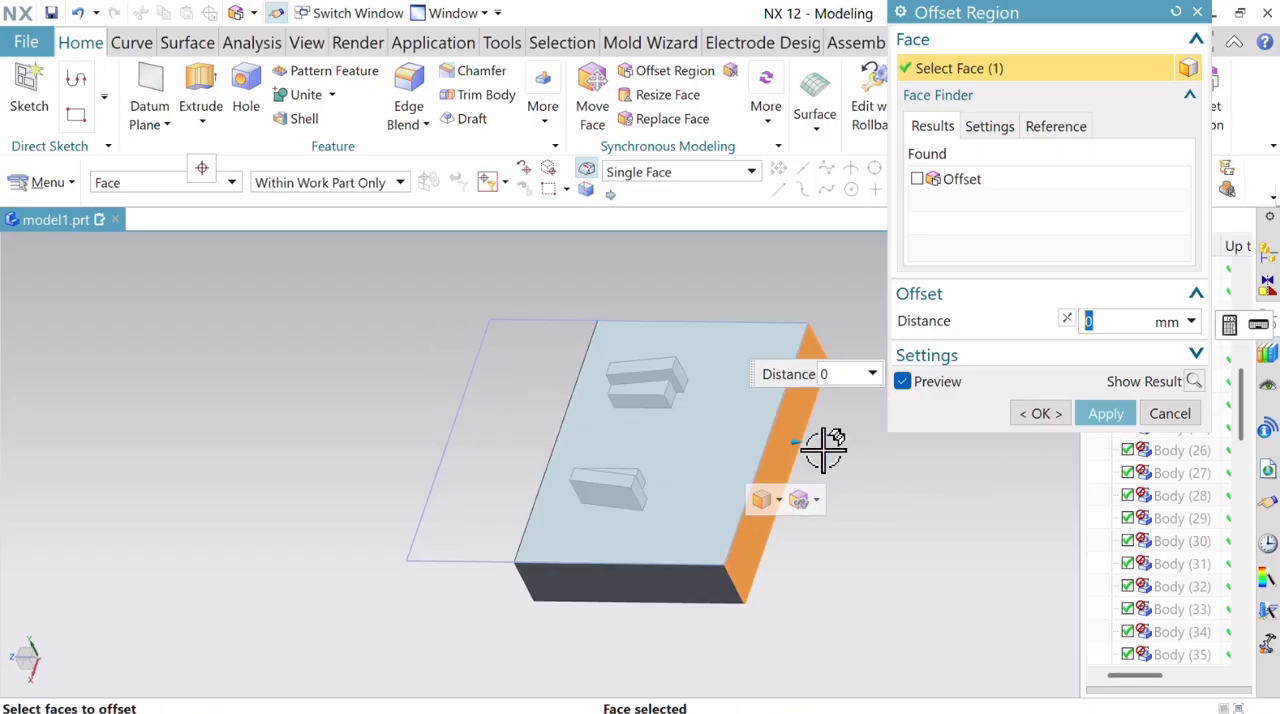
drag(800, 434, 698, 416)
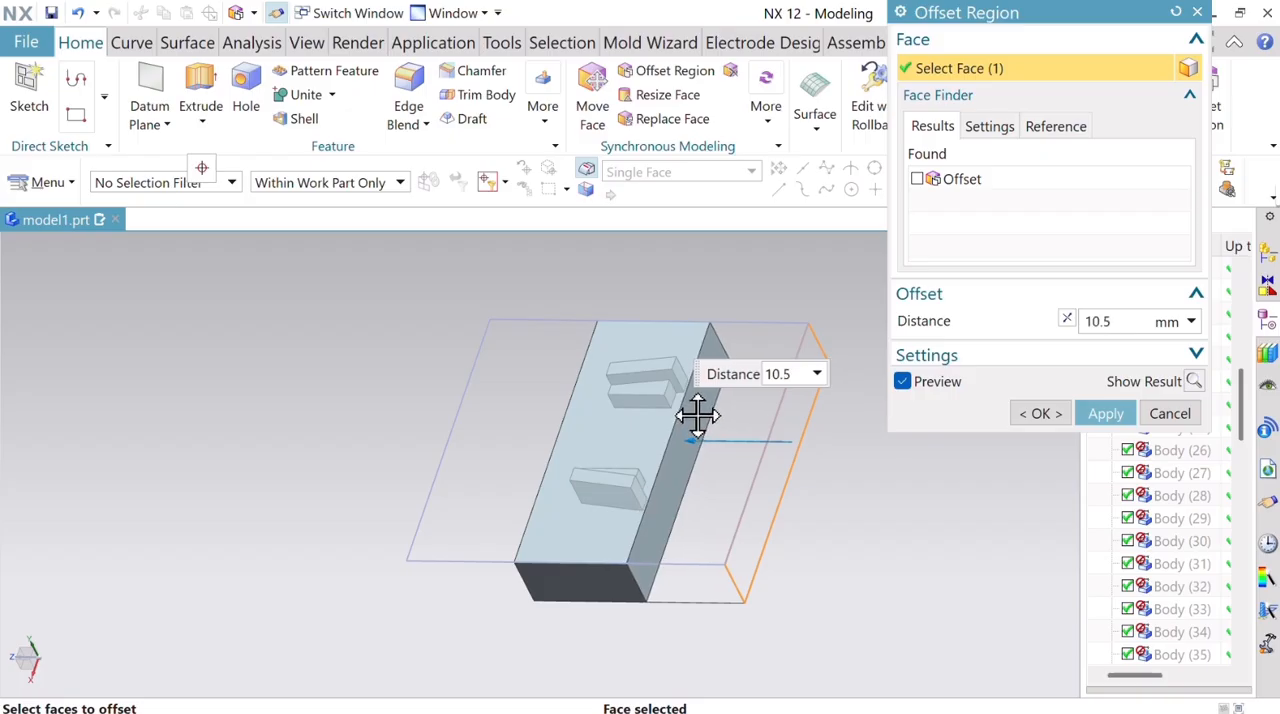
drag(696, 414, 747, 437)
key(Return)
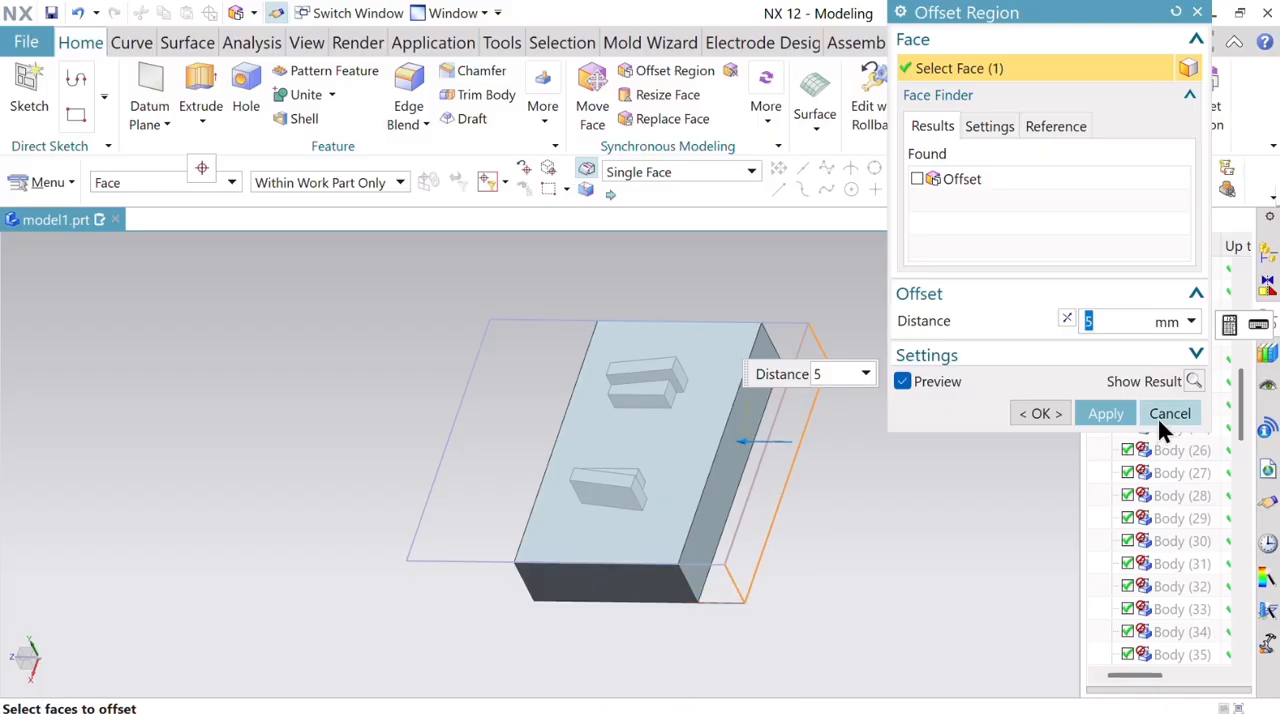
click(1106, 413)
Offset both end faces of the plate inward by 3 mm.
middle_drag(929, 571, 914, 606)
click(751, 463)
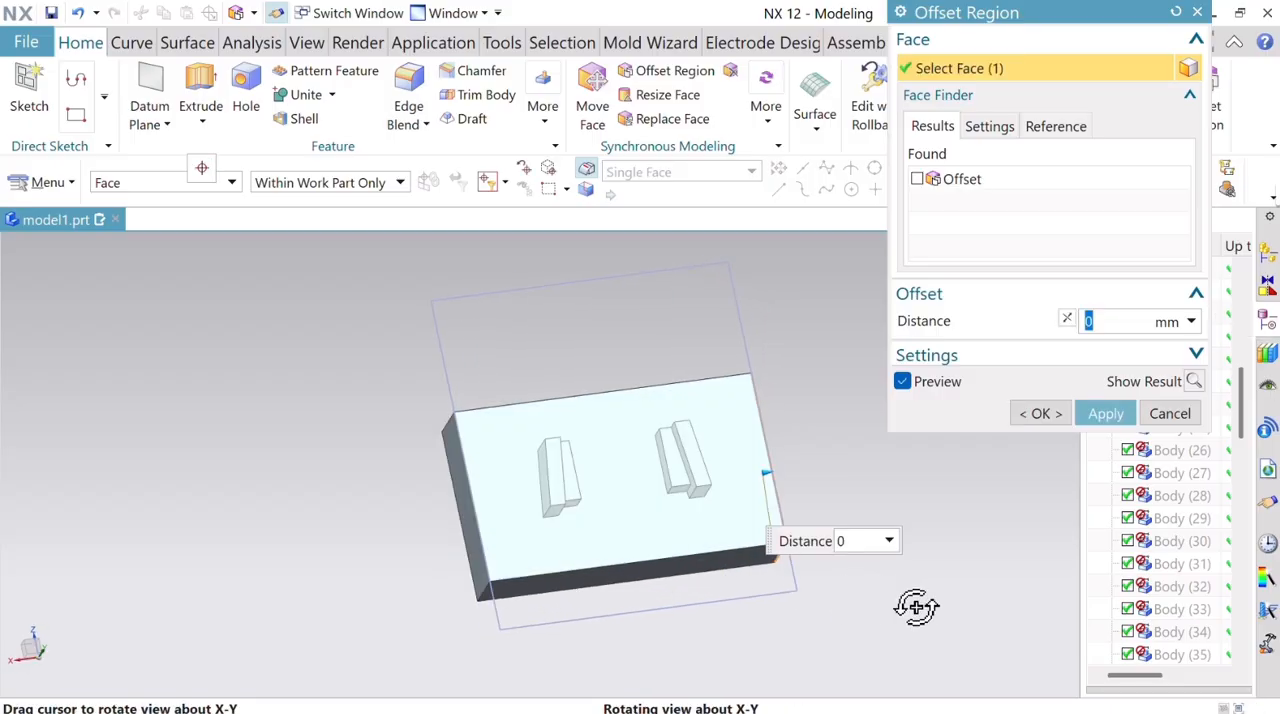
click(457, 506)
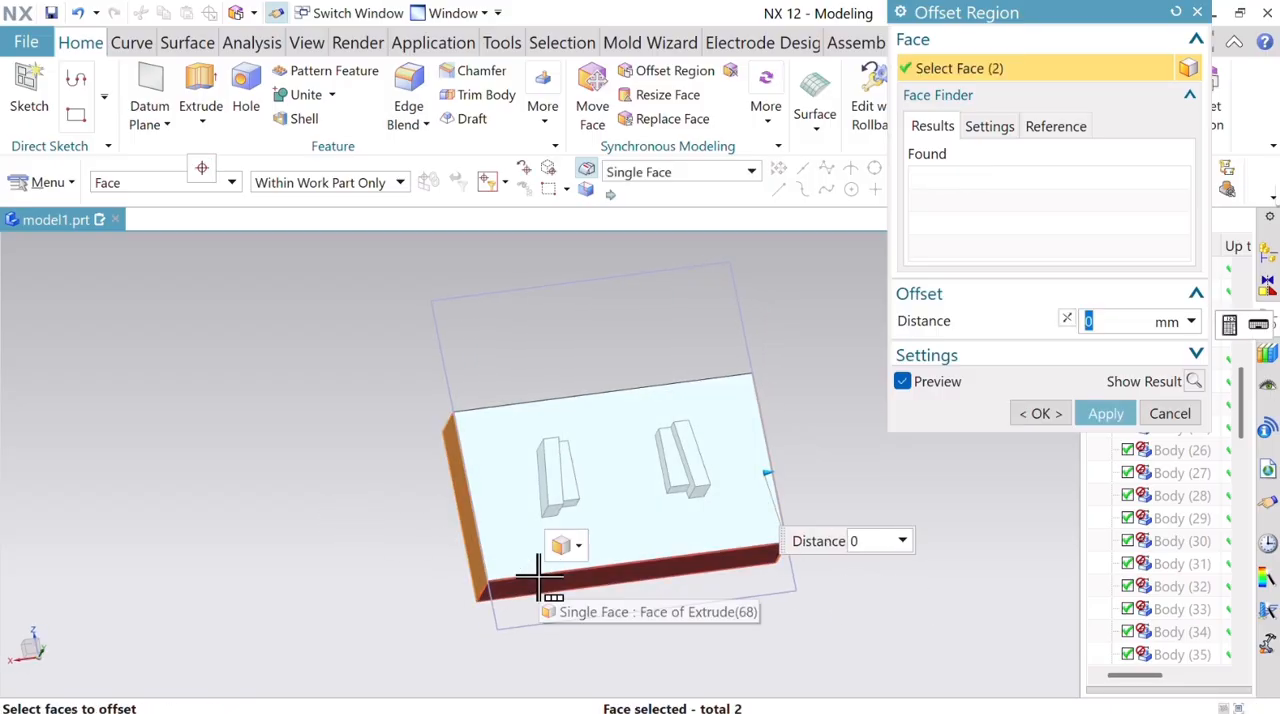
text(3)
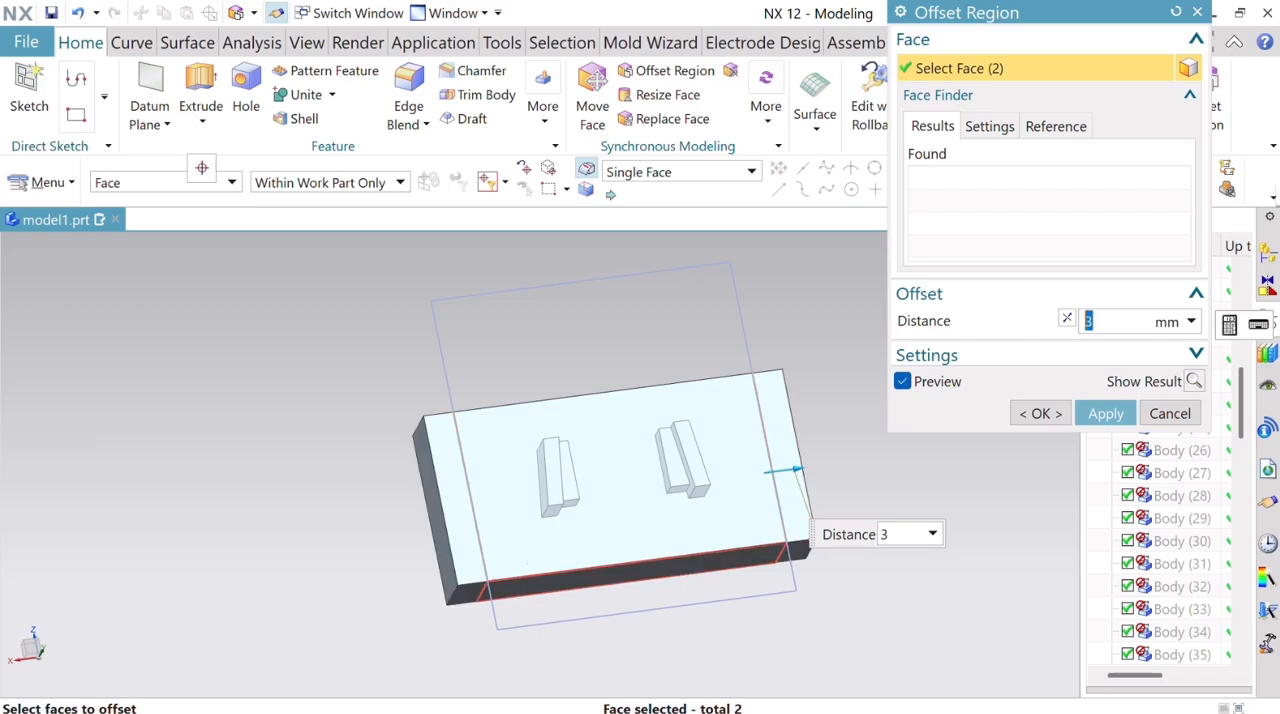
click(1066, 319)
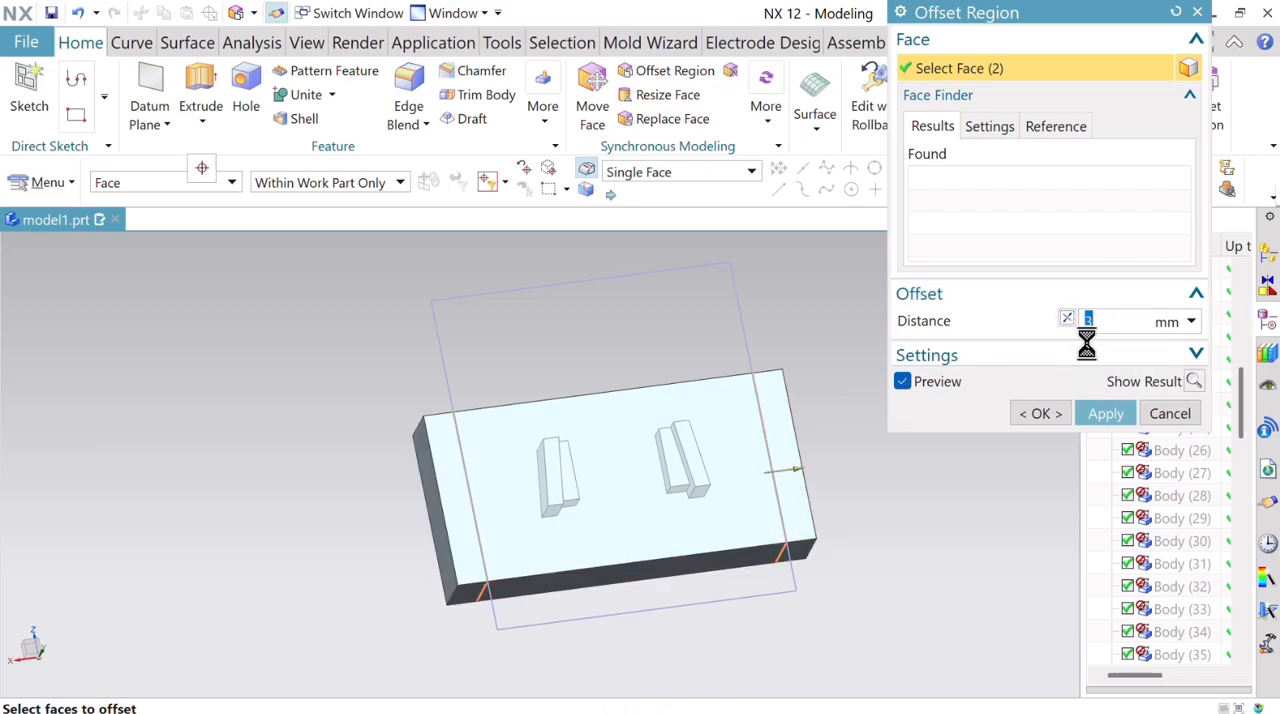
click(1044, 416)
middle_drag(891, 414, 923, 460)
click(300, 48)
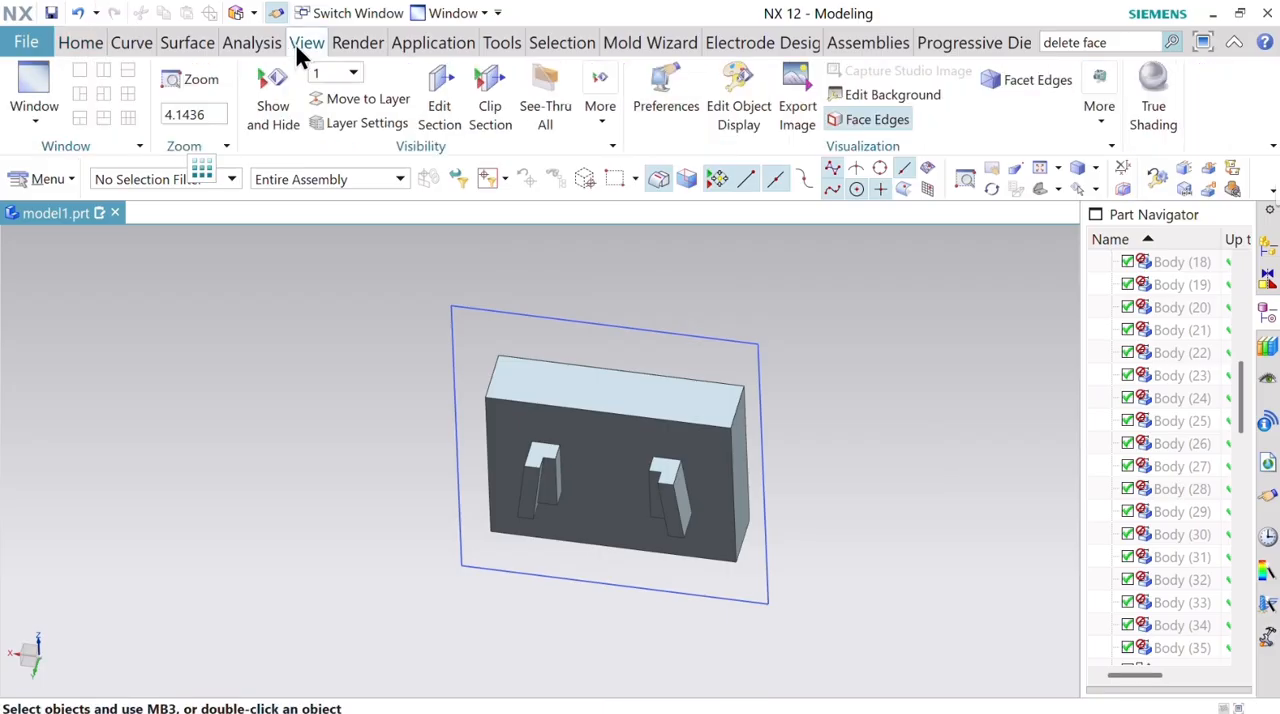
click(726, 113)
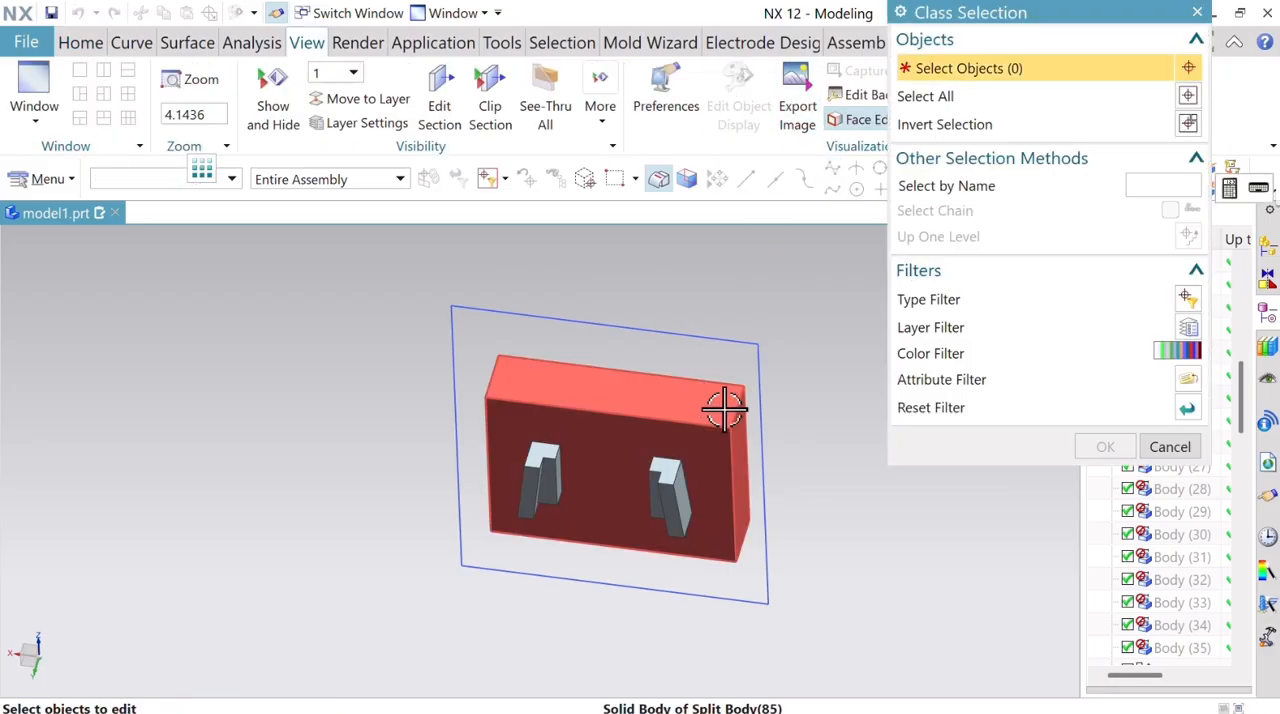
click(1168, 447)
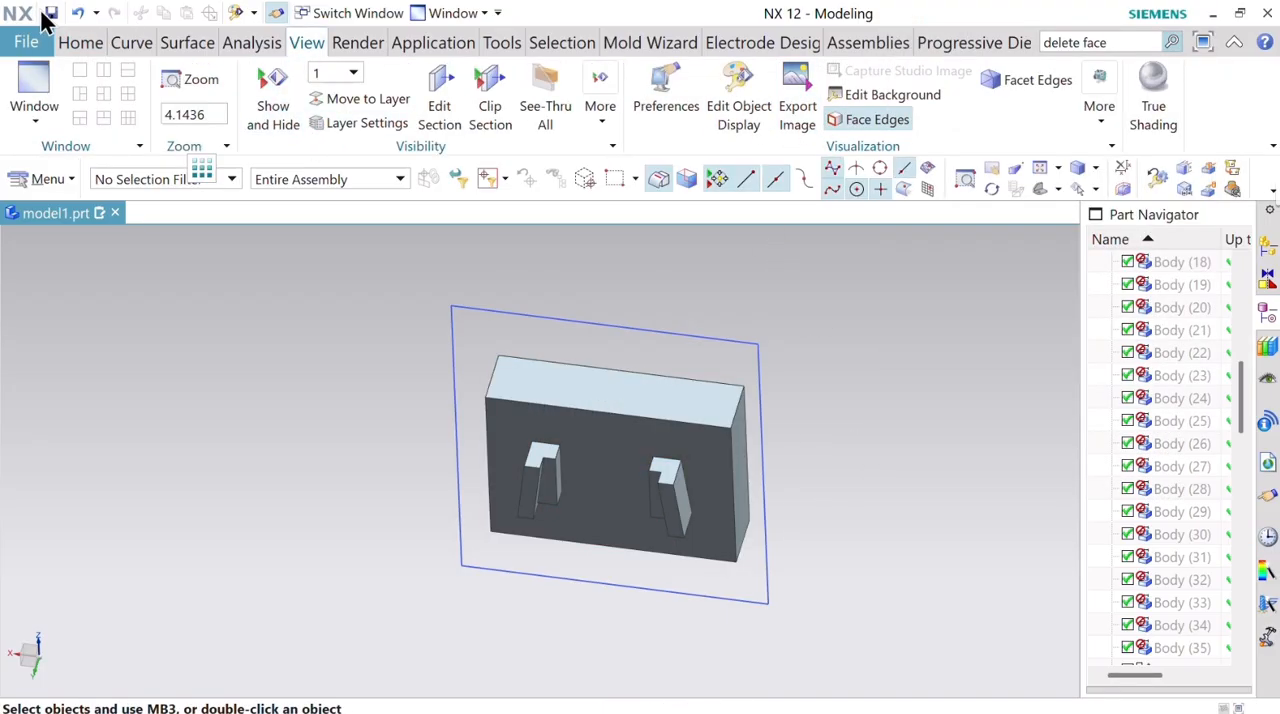
Unite the plate with both rib bodies into one solid body.
click(80, 43)
click(314, 100)
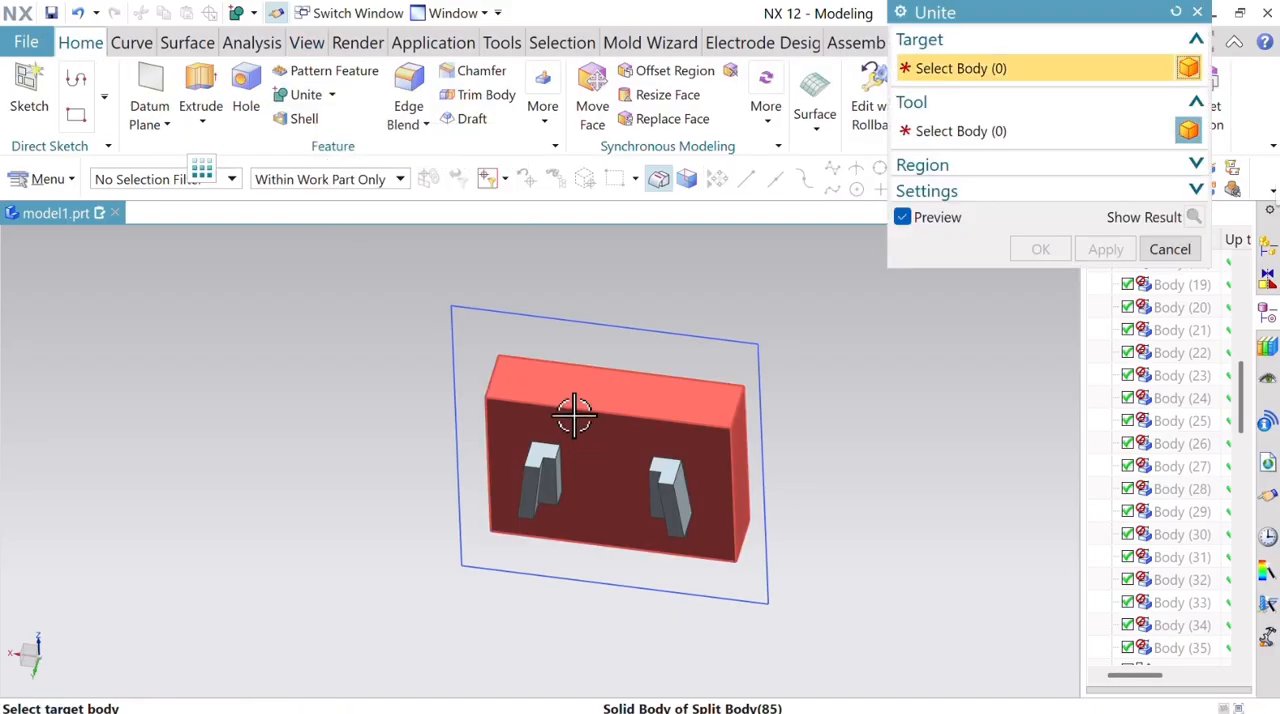
click(612, 395)
click(540, 482)
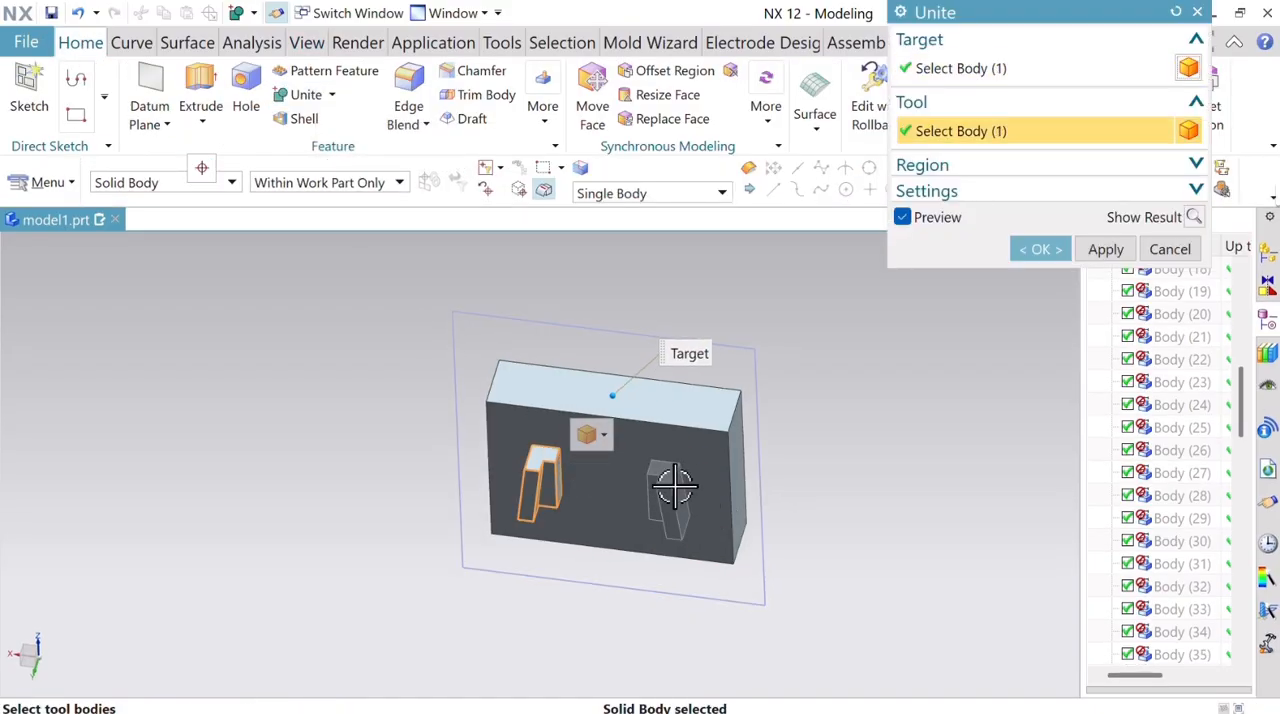
click(668, 495)
click(1040, 250)
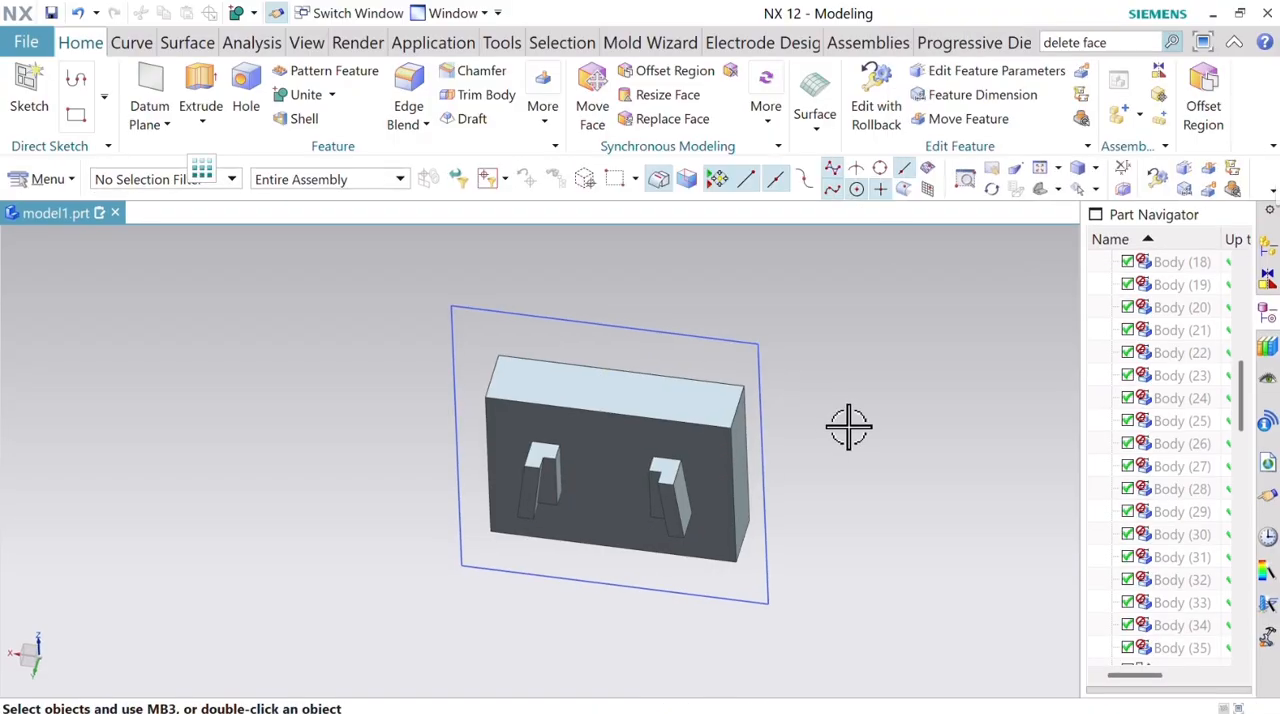
Change the united electrode body's display colour to the vivid purple from the Vibrant palette.
middle_drag(910, 395, 871, 399)
click(307, 42)
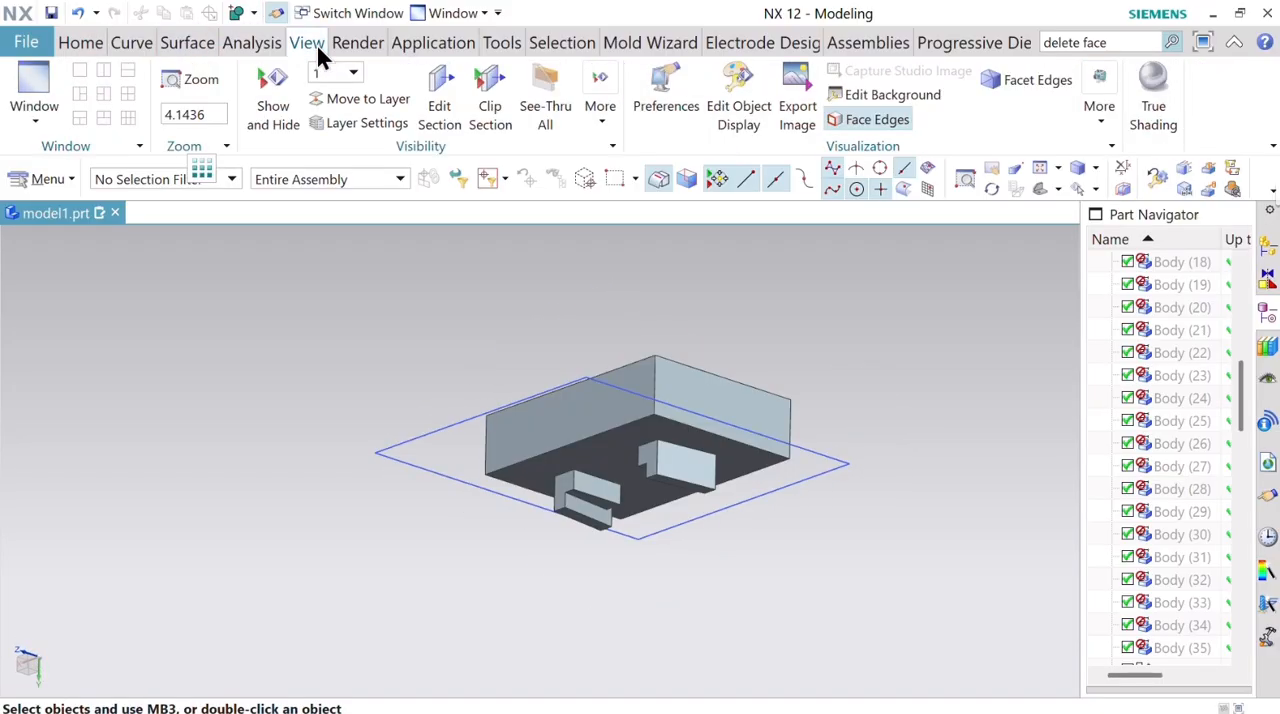
click(735, 118)
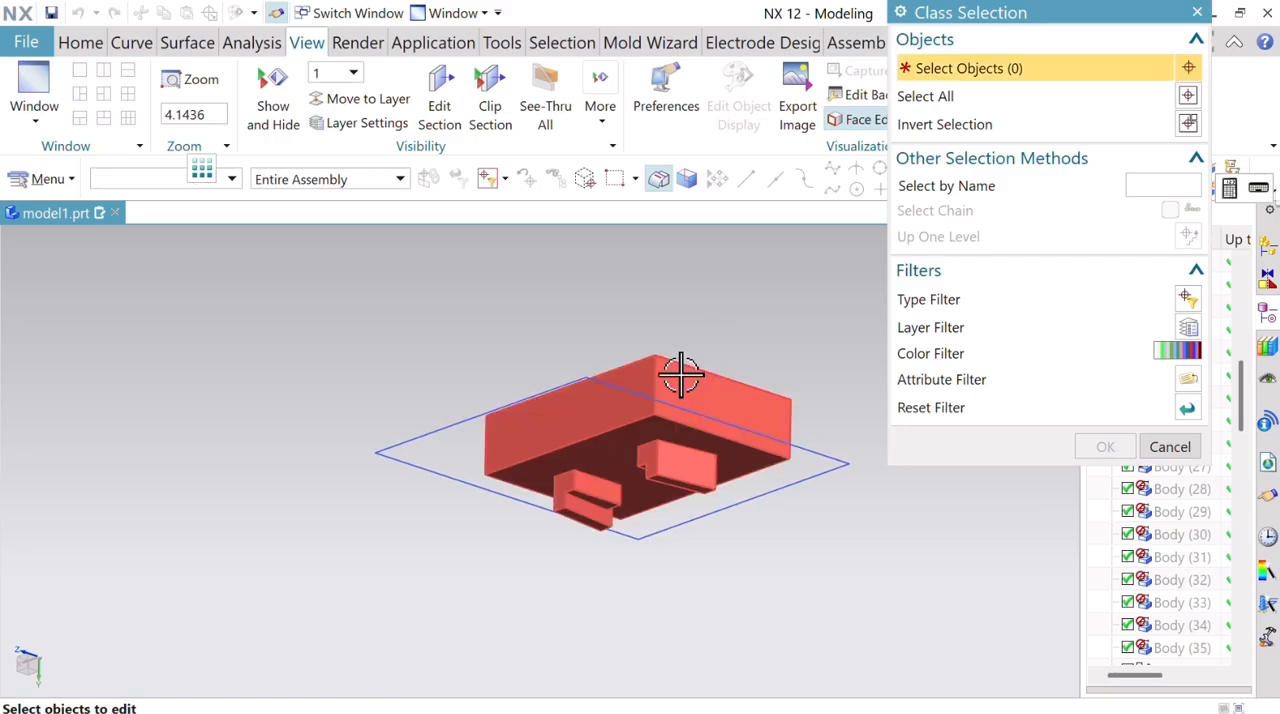
click(680, 378)
click(1105, 448)
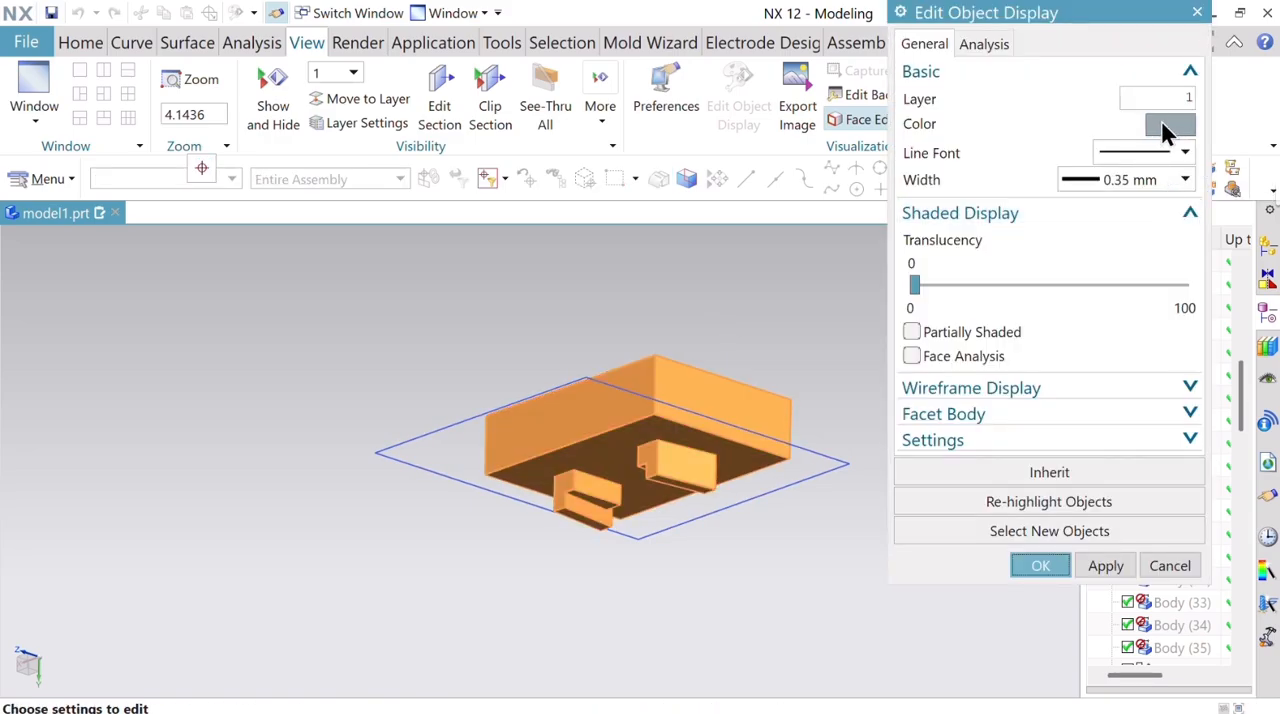
click(1167, 126)
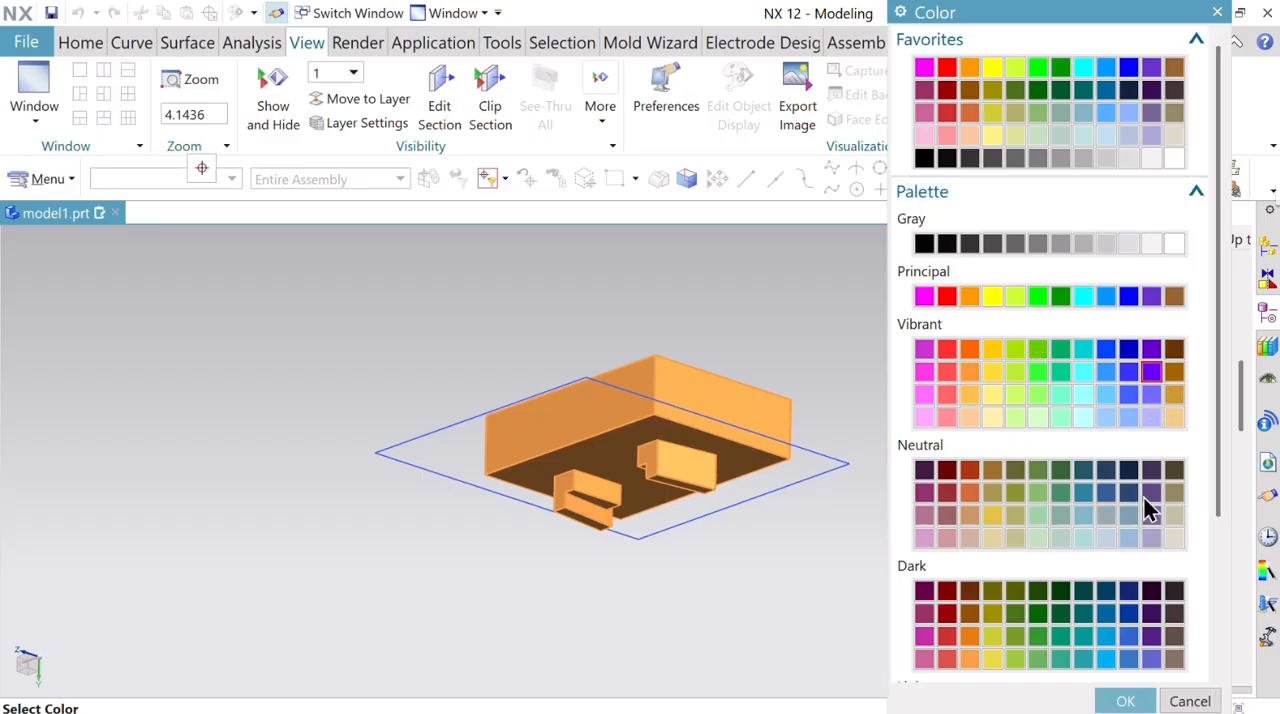
click(1130, 701)
click(1100, 565)
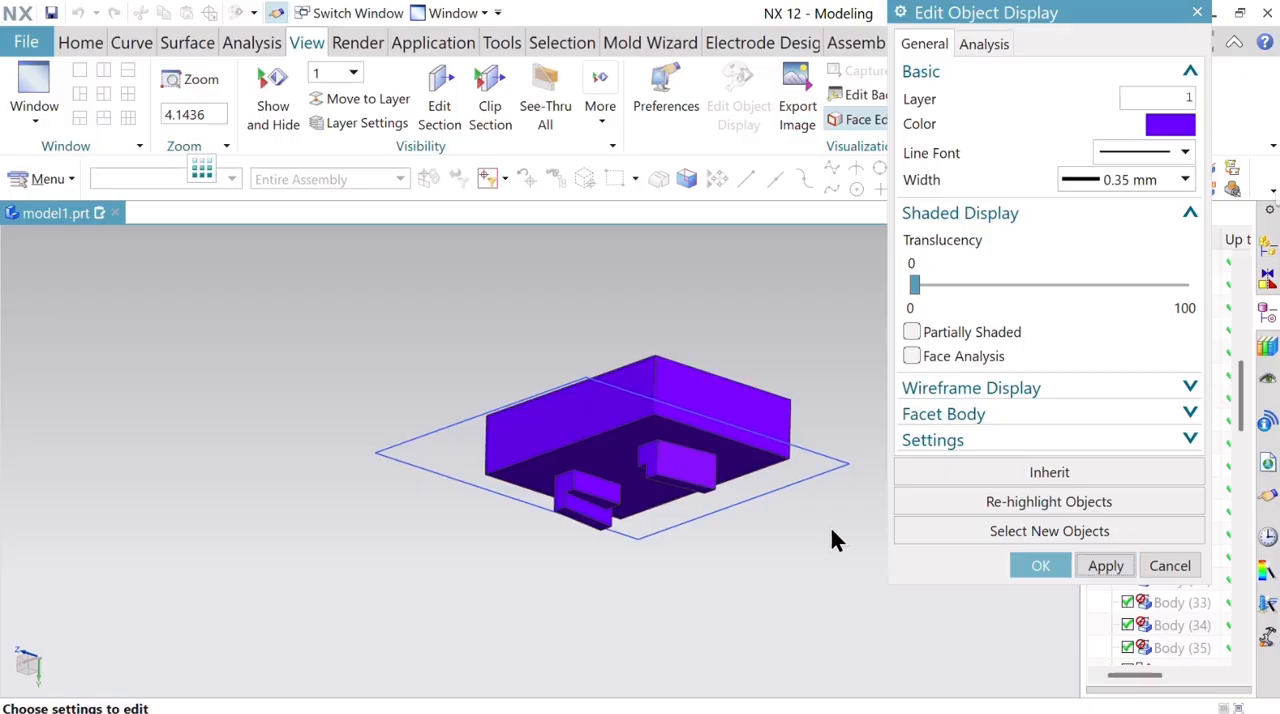
Start an on-face text on the plate's large flat face, using its far long edge as the placement curve.
click(1040, 566)
middle_drag(797, 383, 825, 362)
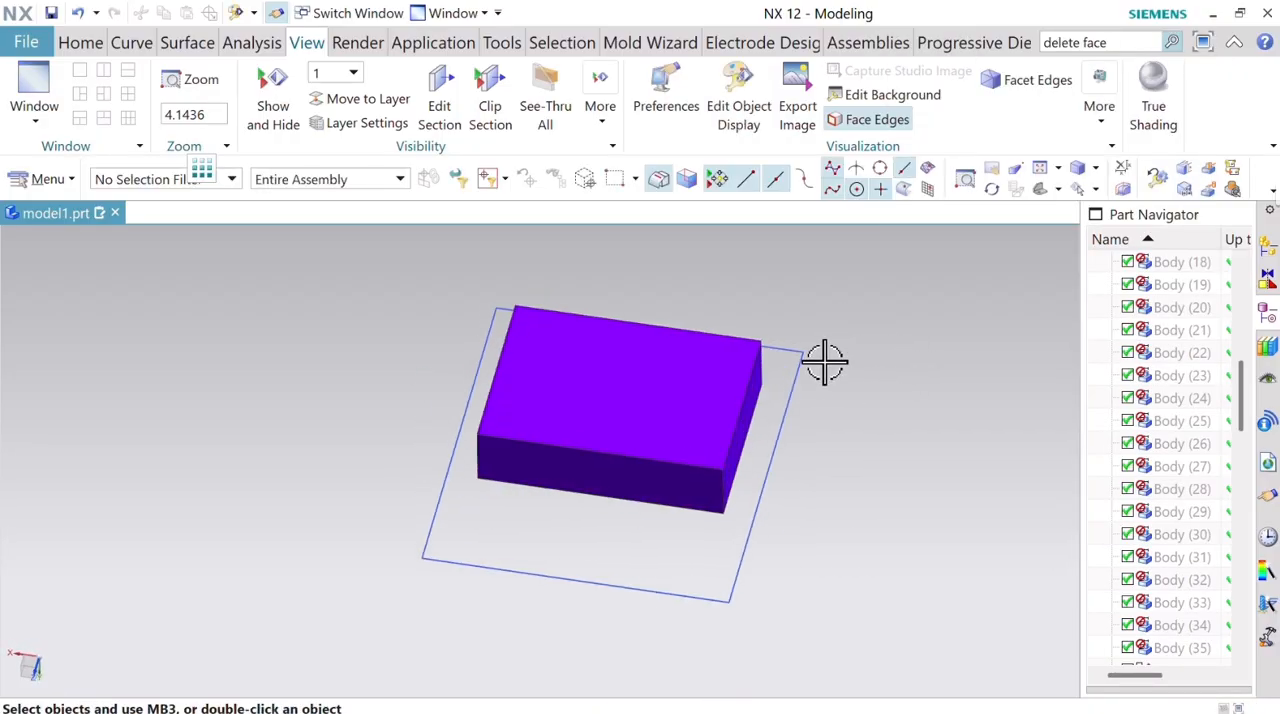
click(140, 40)
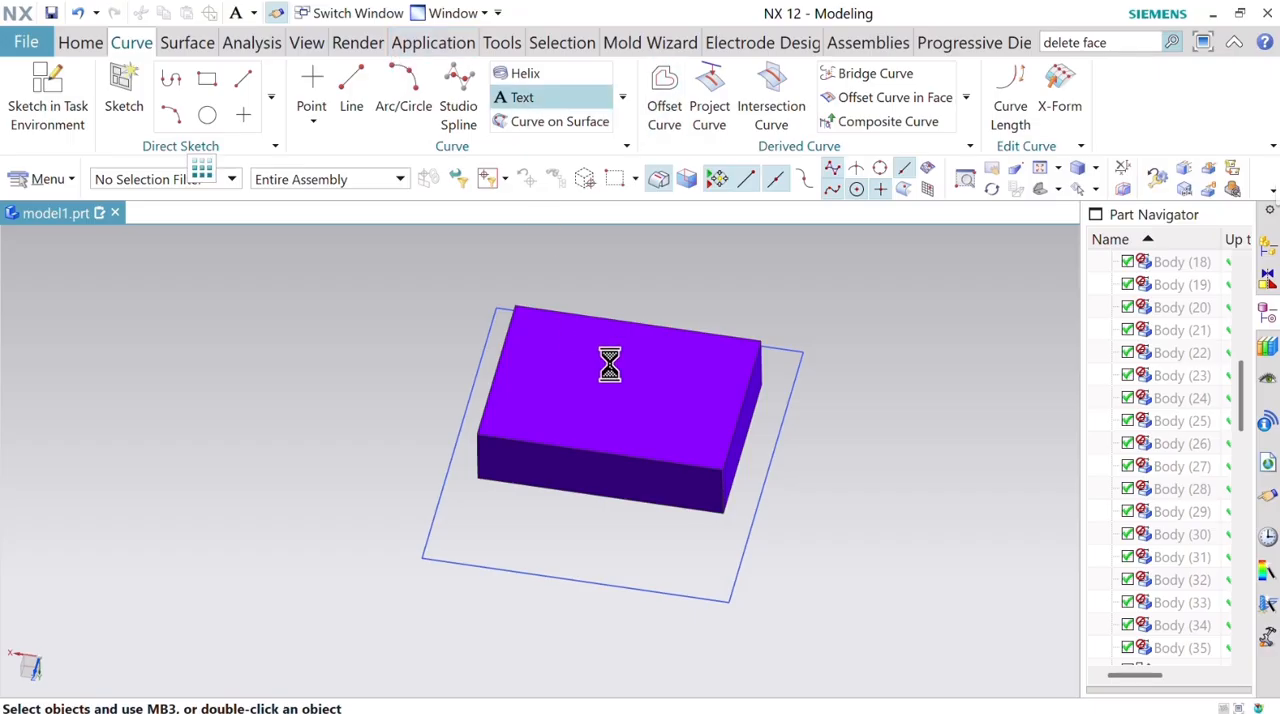
click(686, 349)
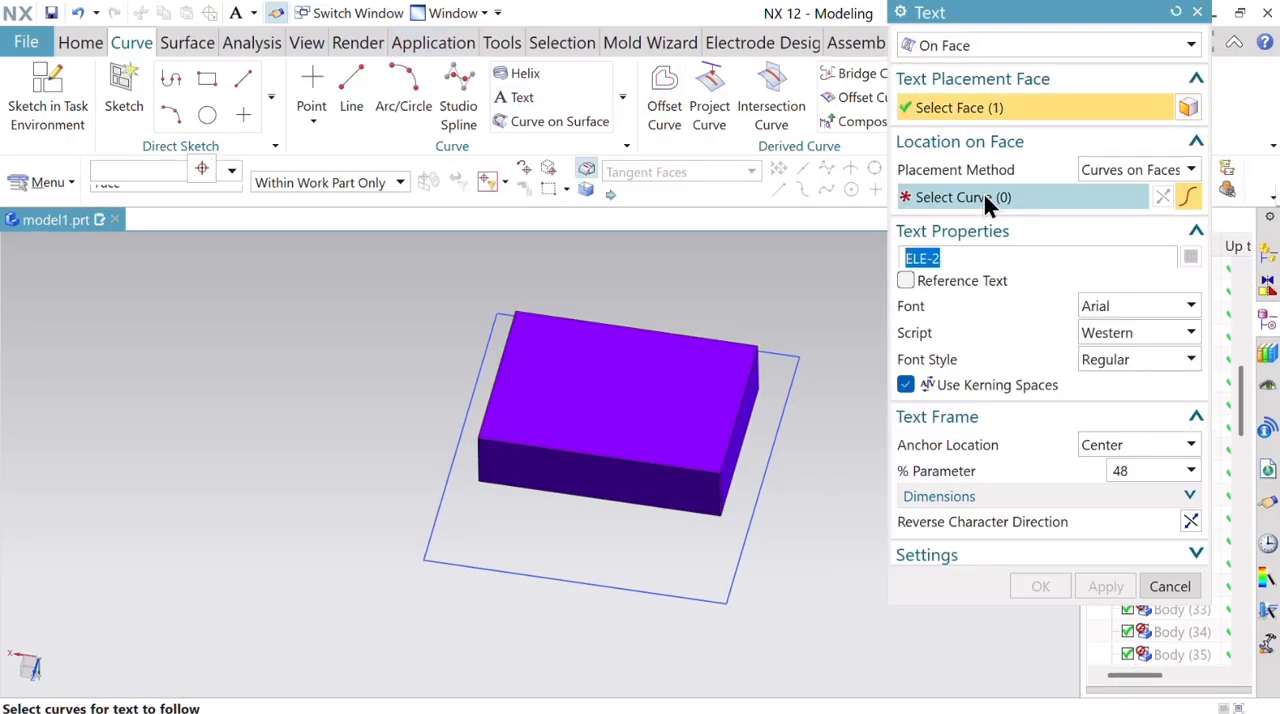
click(984, 197)
click(636, 326)
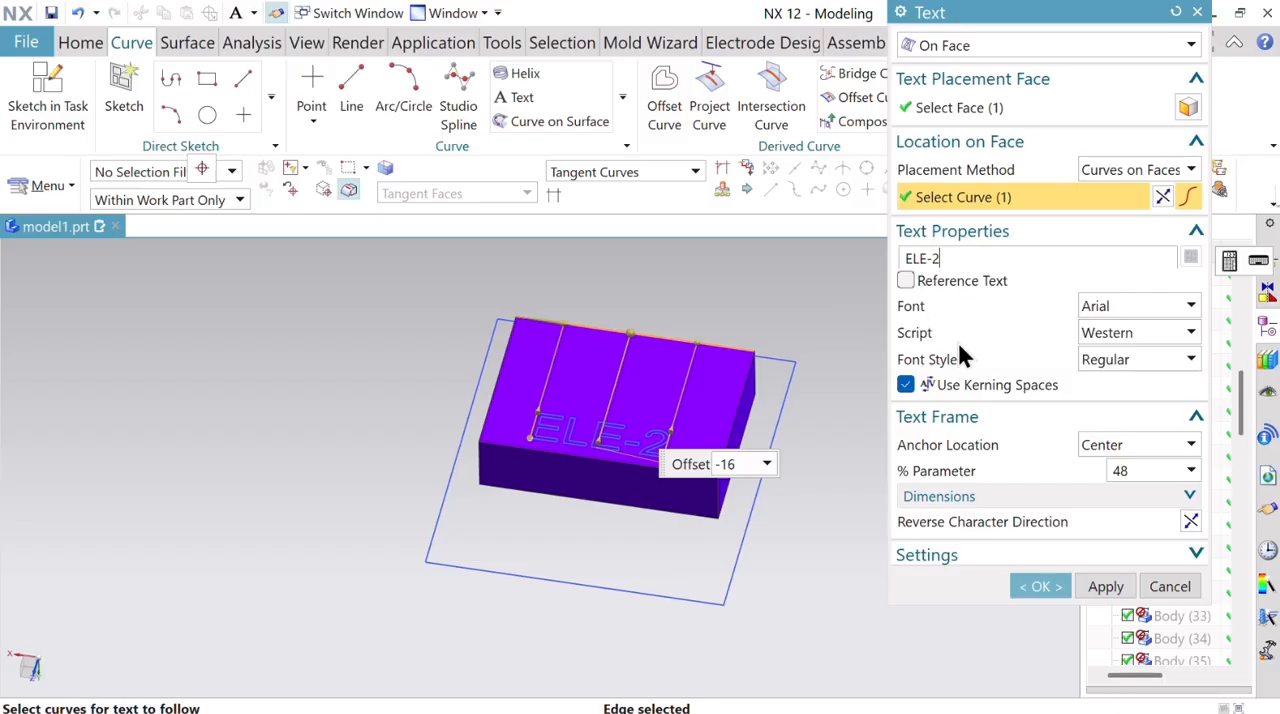
Set the text to ELE-3 and move it to an offset of -11.5 on the plate face.
key(BackSpace)
text(3)
key(Return)
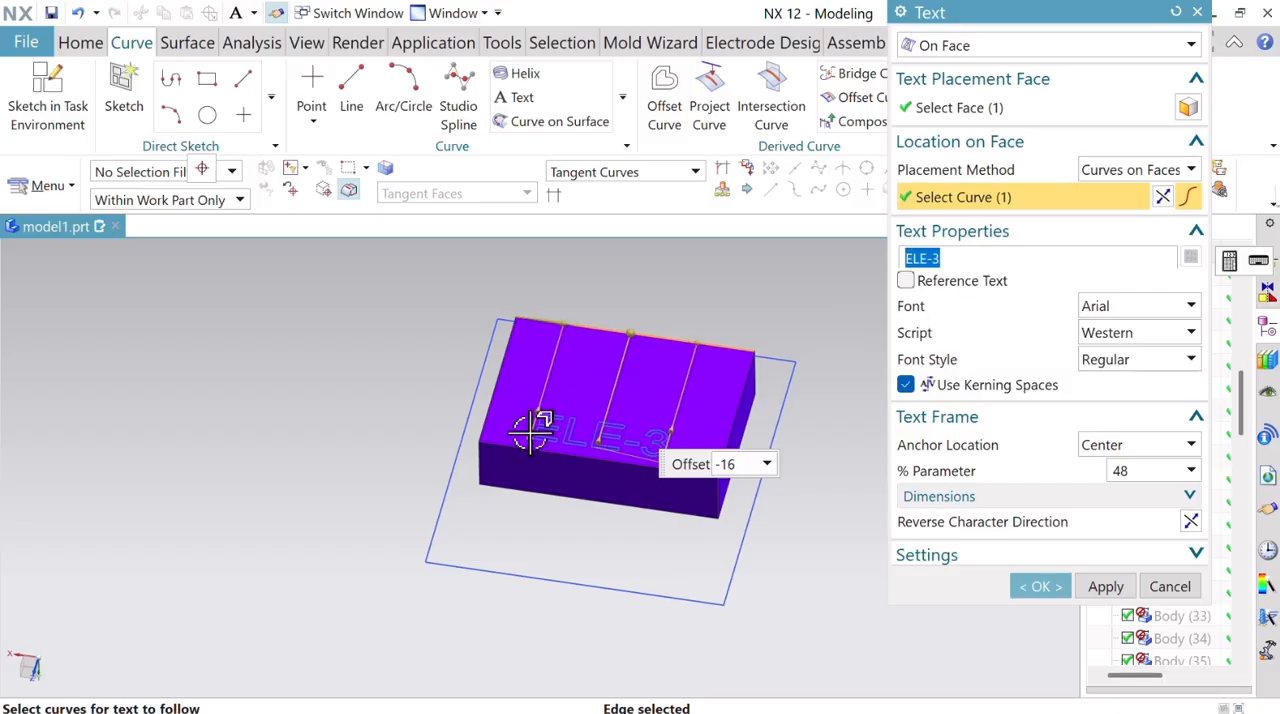
drag(601, 437, 609, 409)
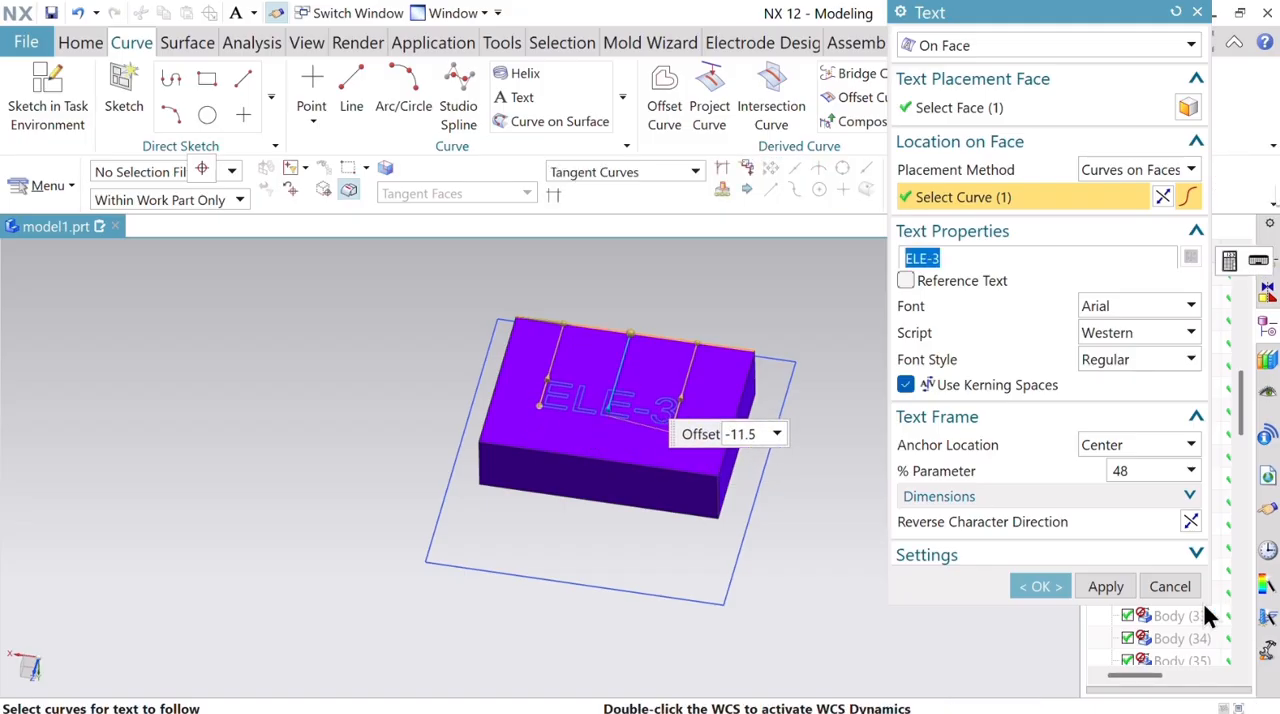
click(1050, 587)
Pick all the ELE-3 characters, including the dash, as an extrude section using Region Boundary Curves.
click(63, 40)
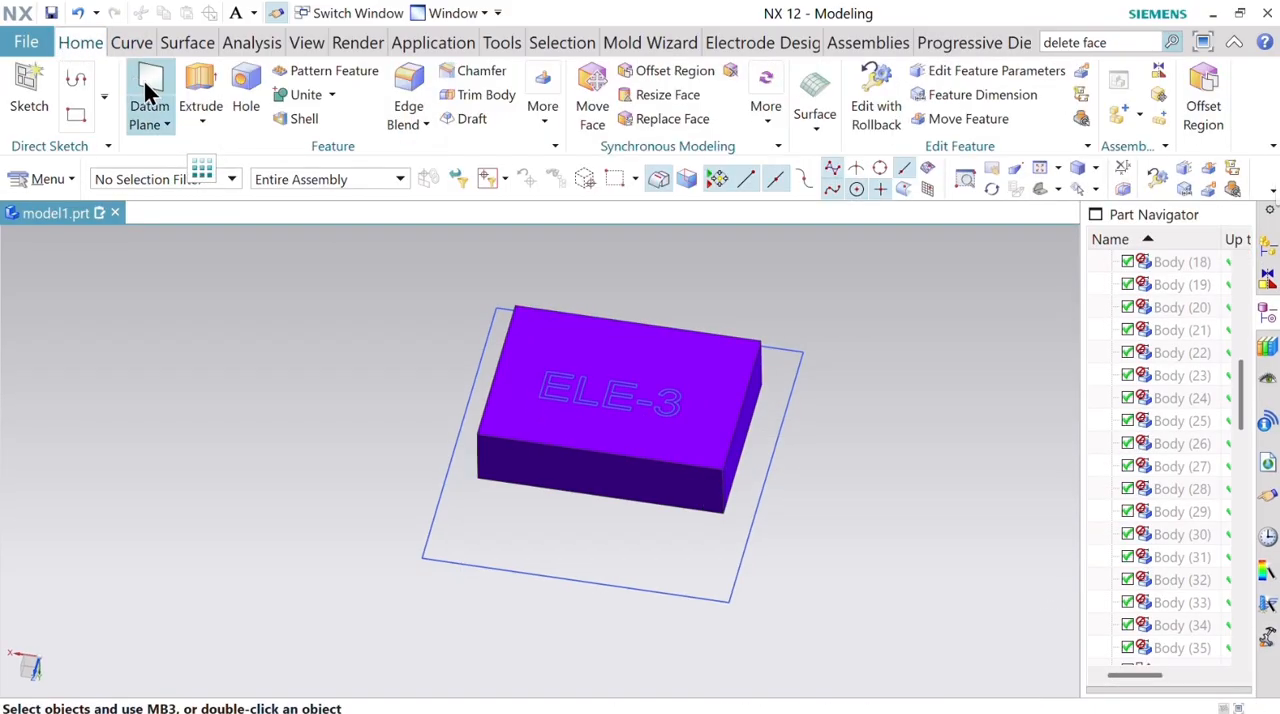
click(198, 90)
scroll(566, 372, up, 5)
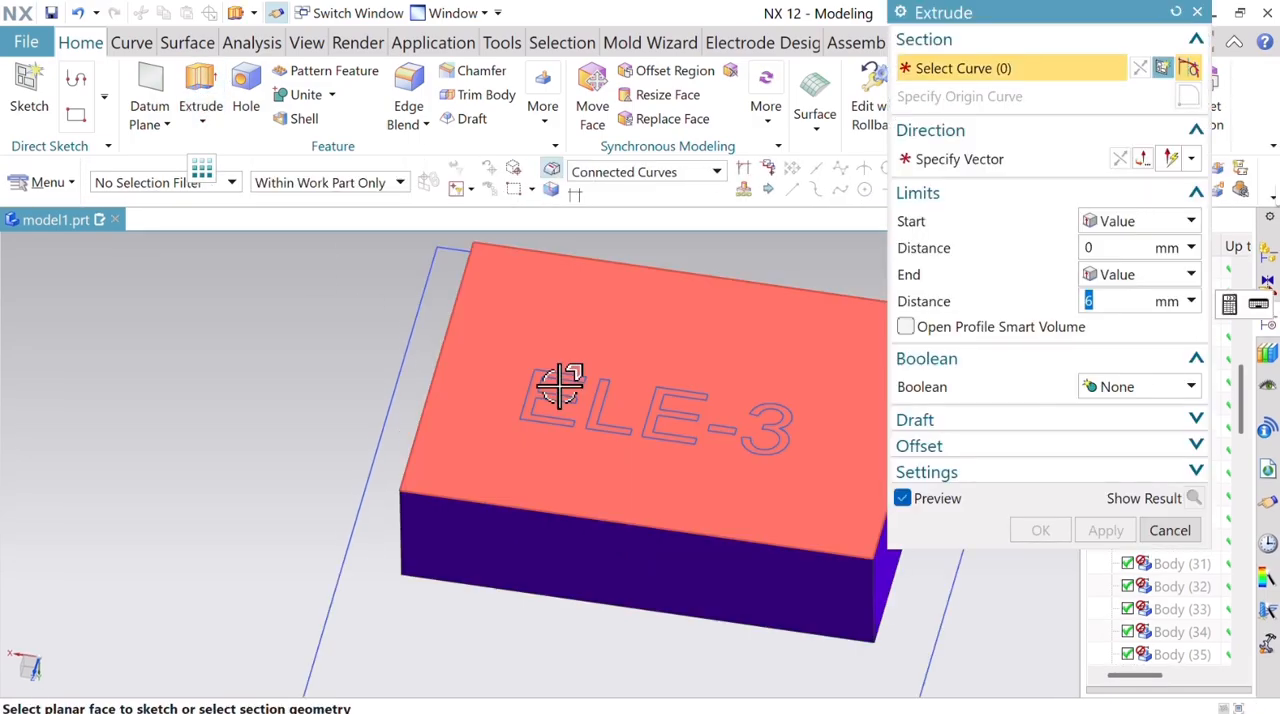
click(680, 172)
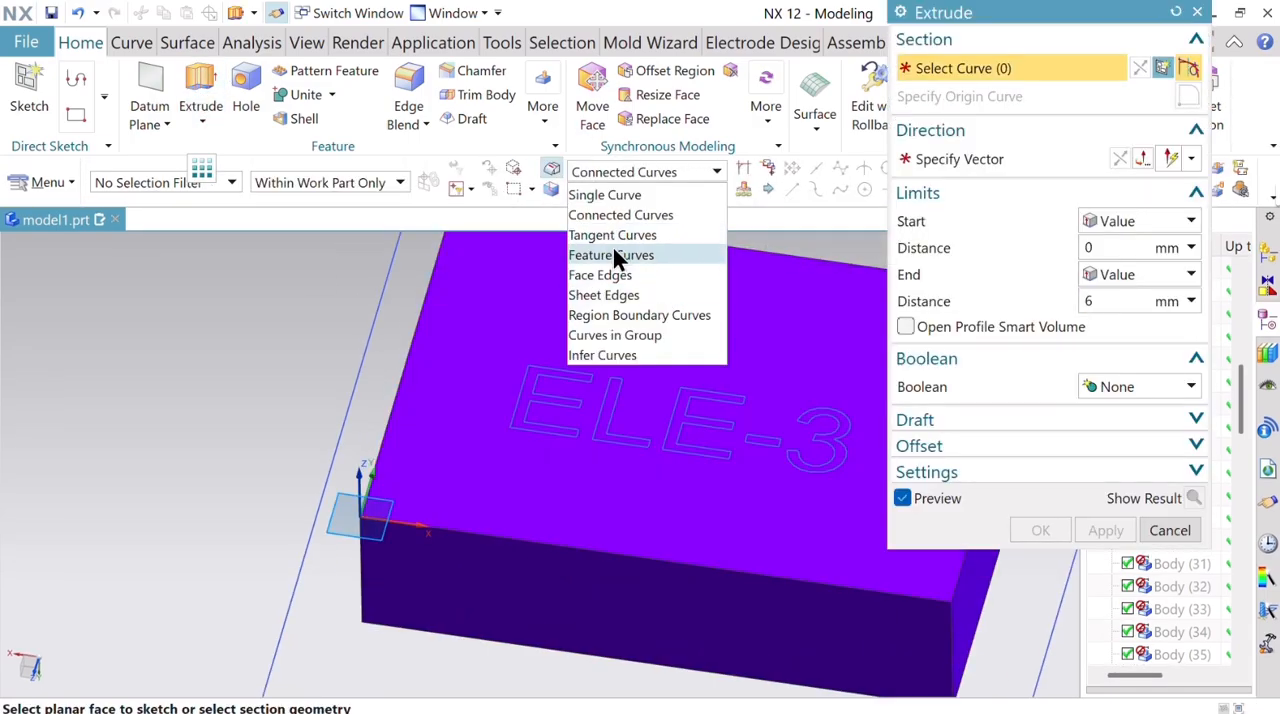
click(639, 315)
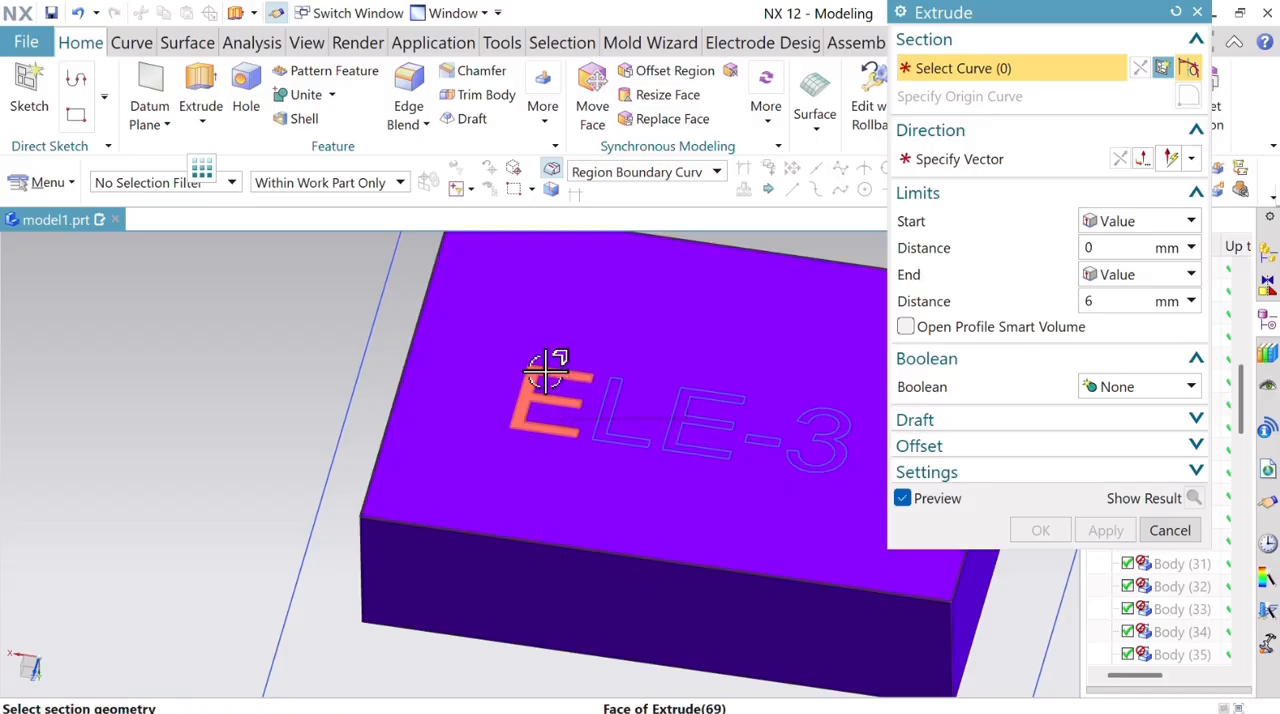
click(551, 365)
click(612, 372)
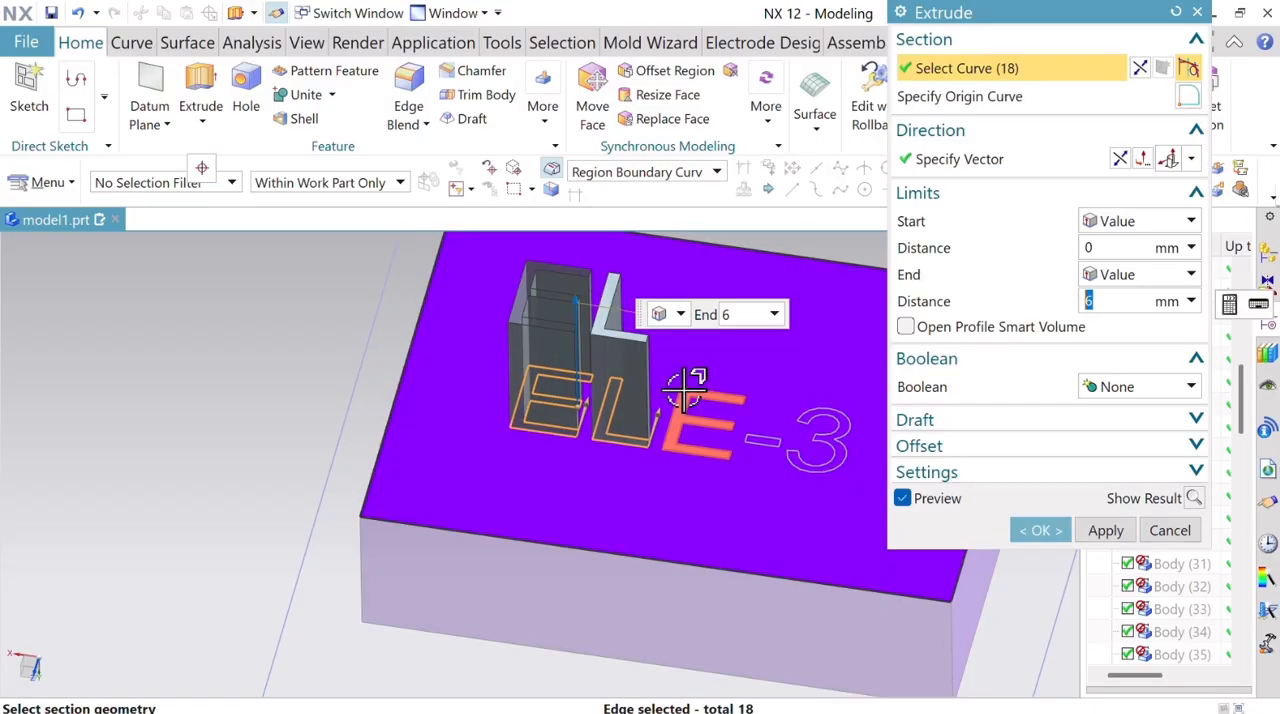
click(700, 398)
click(830, 425)
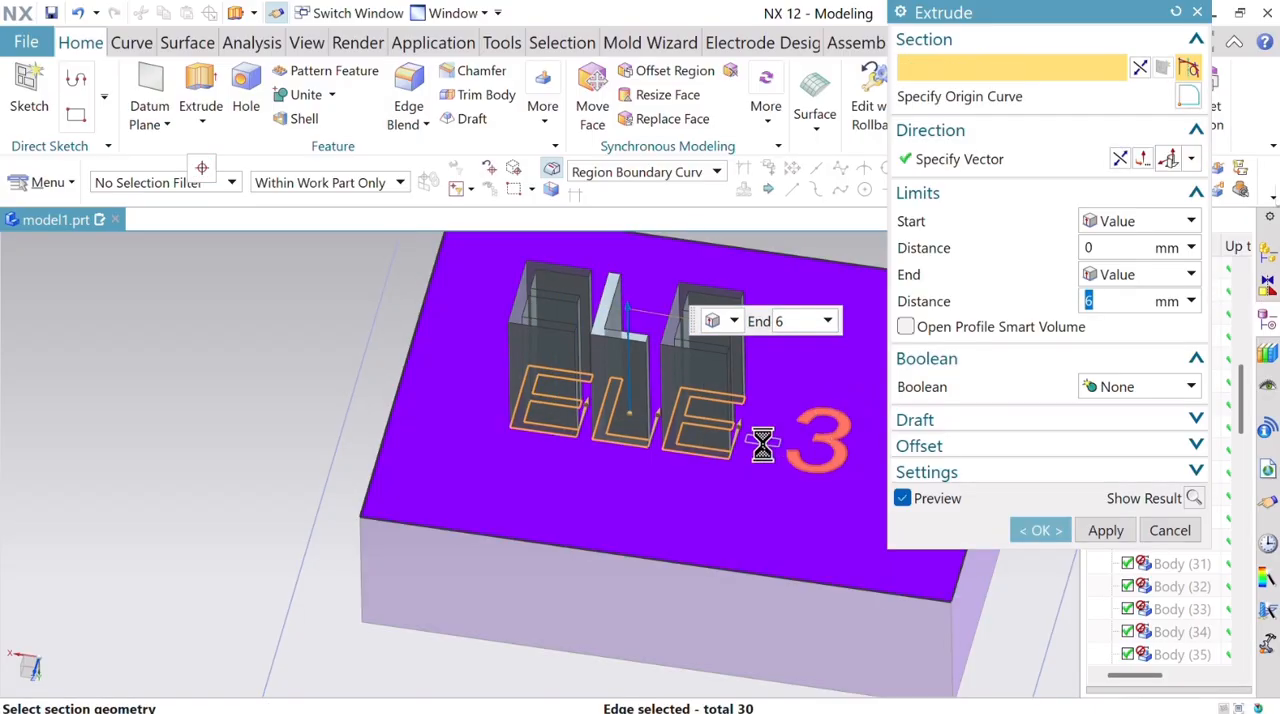
click(766, 434)
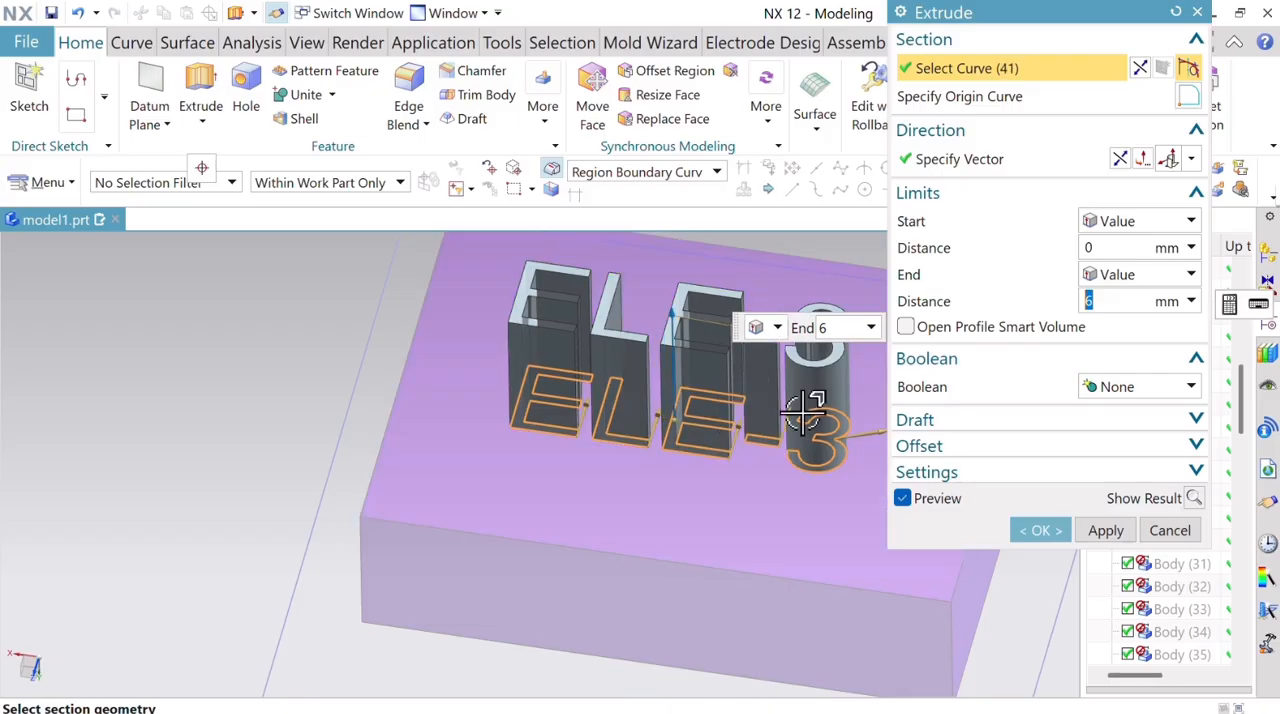
Try extruding the ELE-3 section 1 mm into the plate with the Intersect Boolean.
click(1119, 159)
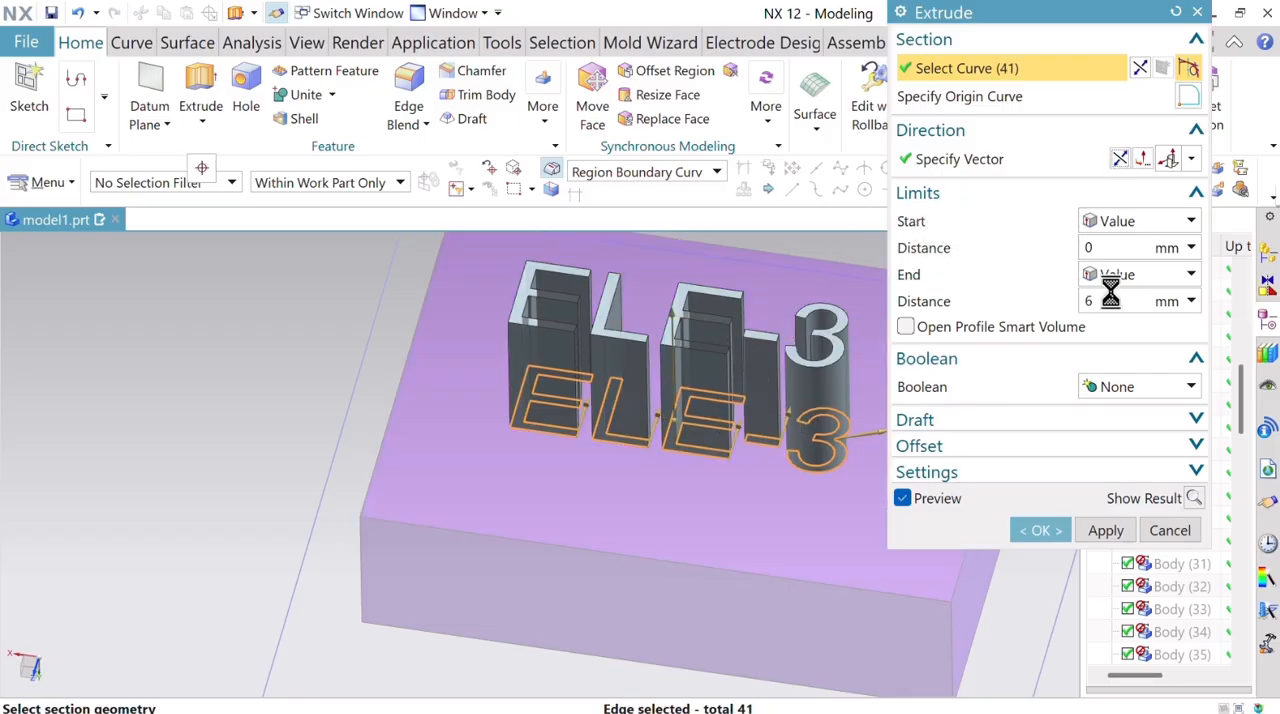
click(1095, 301)
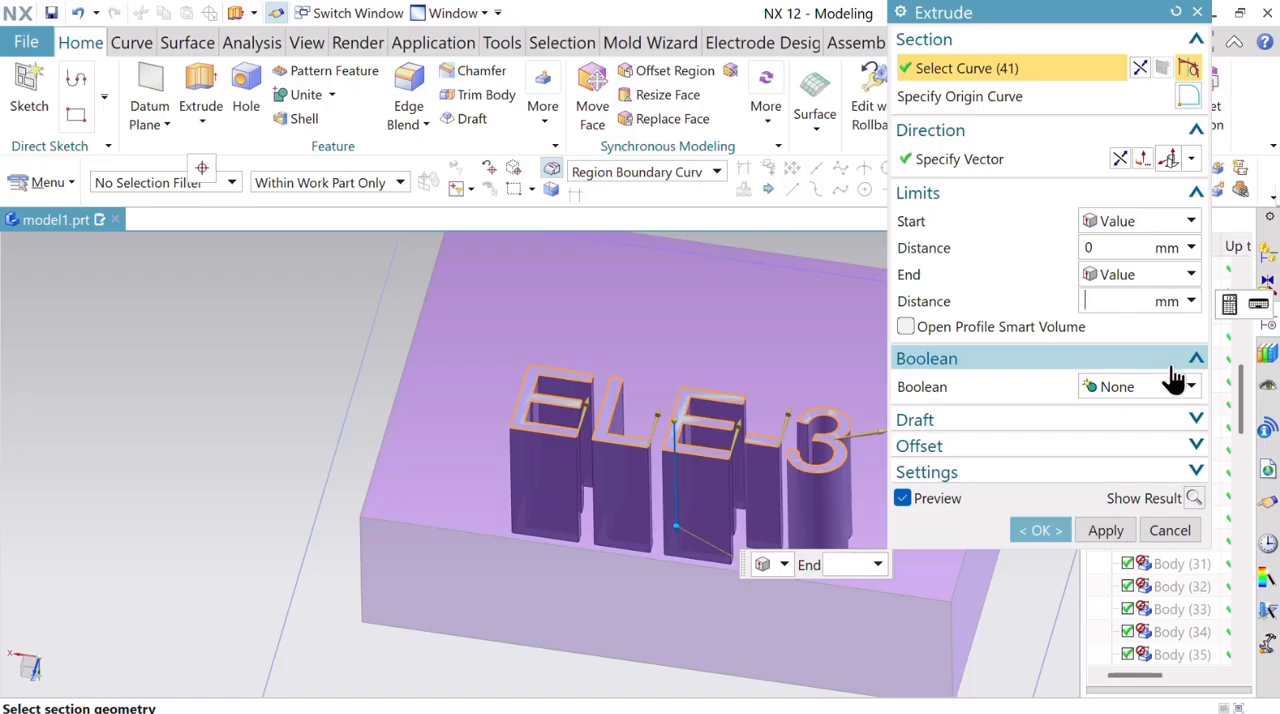
text(1)
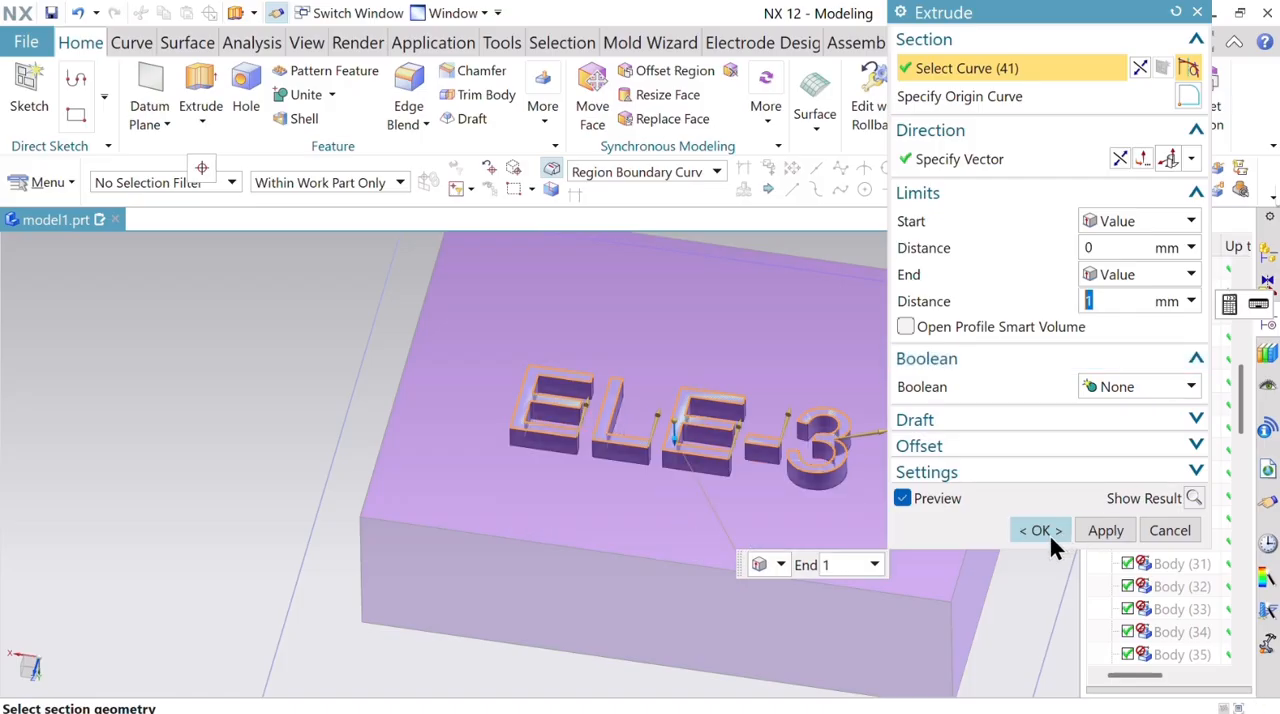
click(1155, 390)
click(1090, 476)
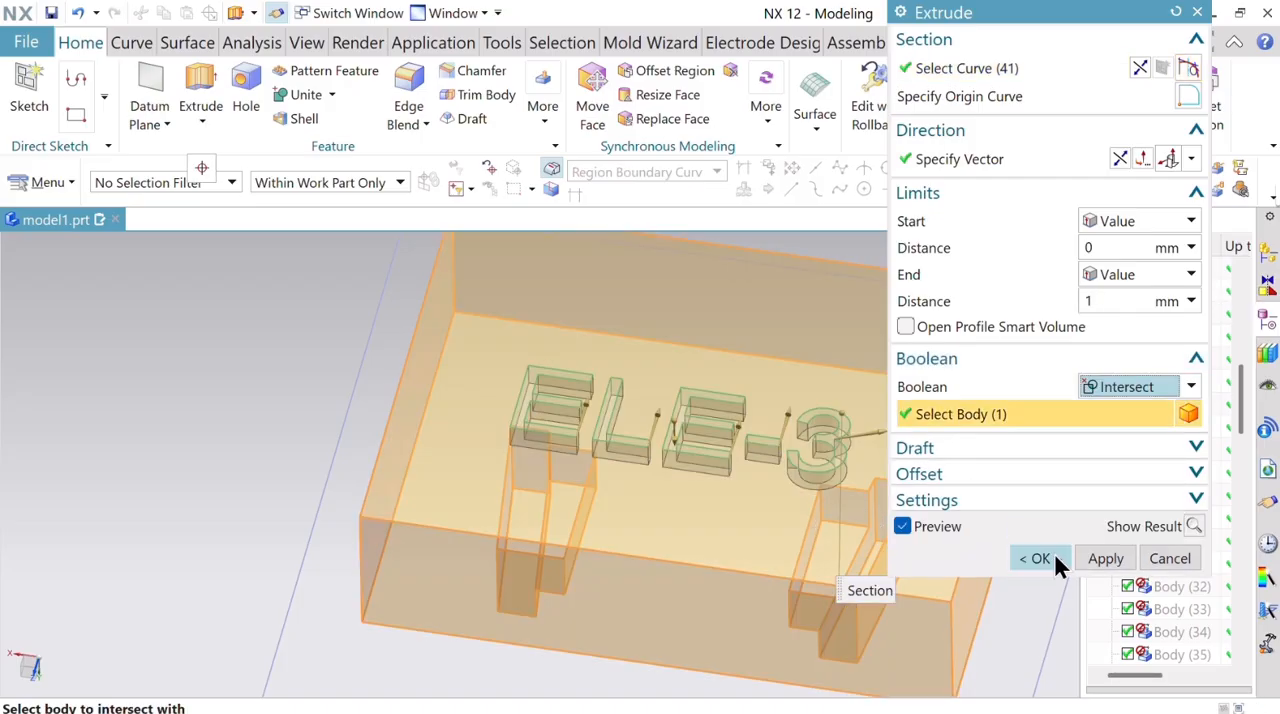
click(1040, 530)
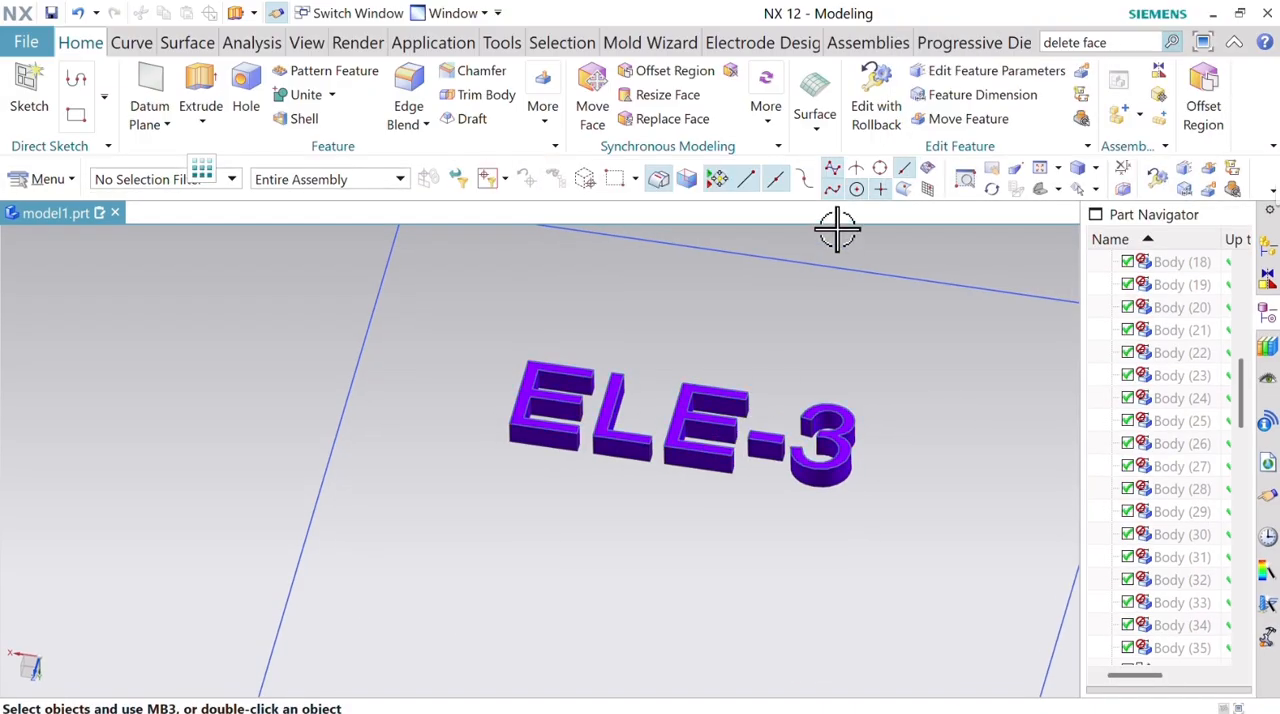
click(78, 13)
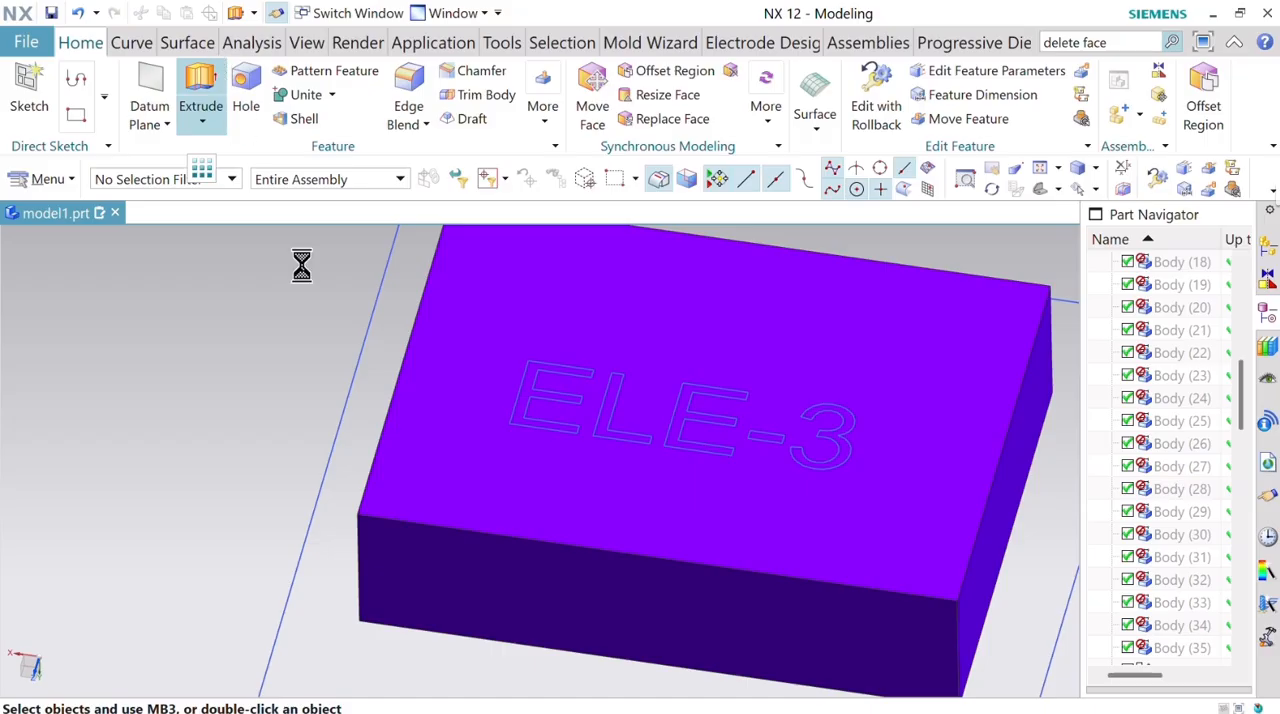
Pick the letter regions E, L, E and the digit 3 on the plate face as a new extrude section, omitting the dash.
scroll(580, 368, down, 4)
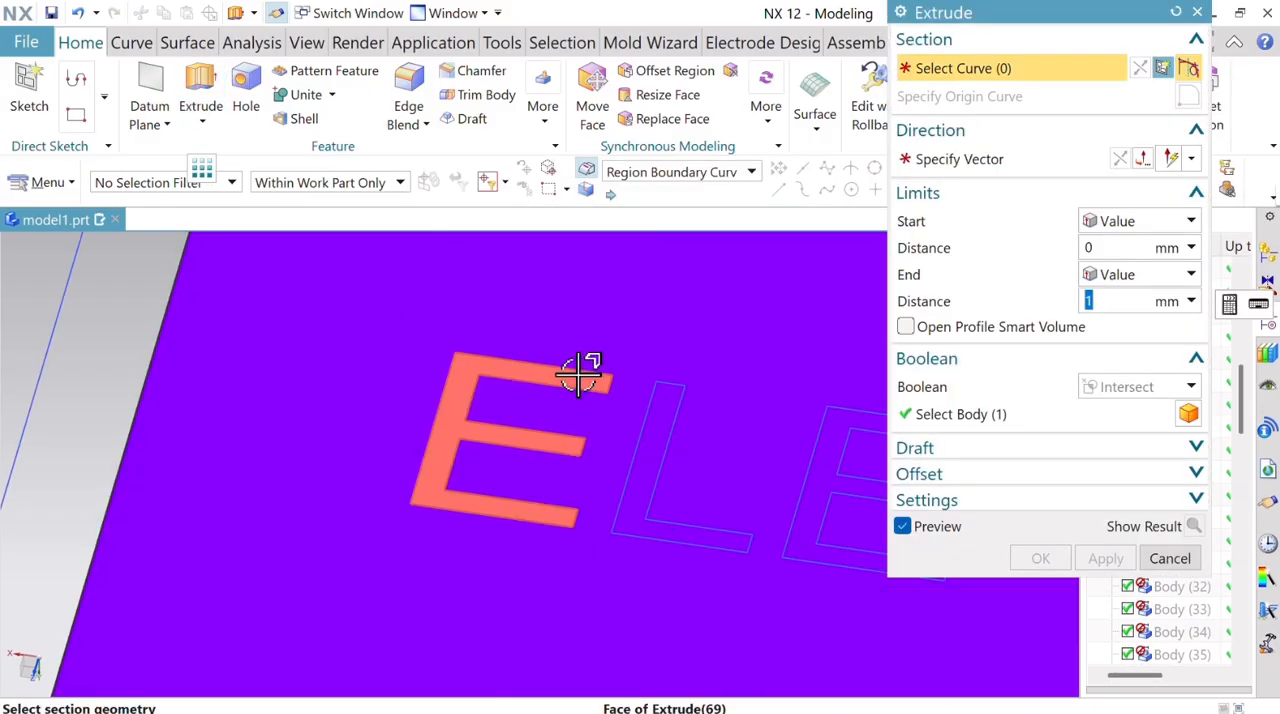
click(587, 387)
click(663, 434)
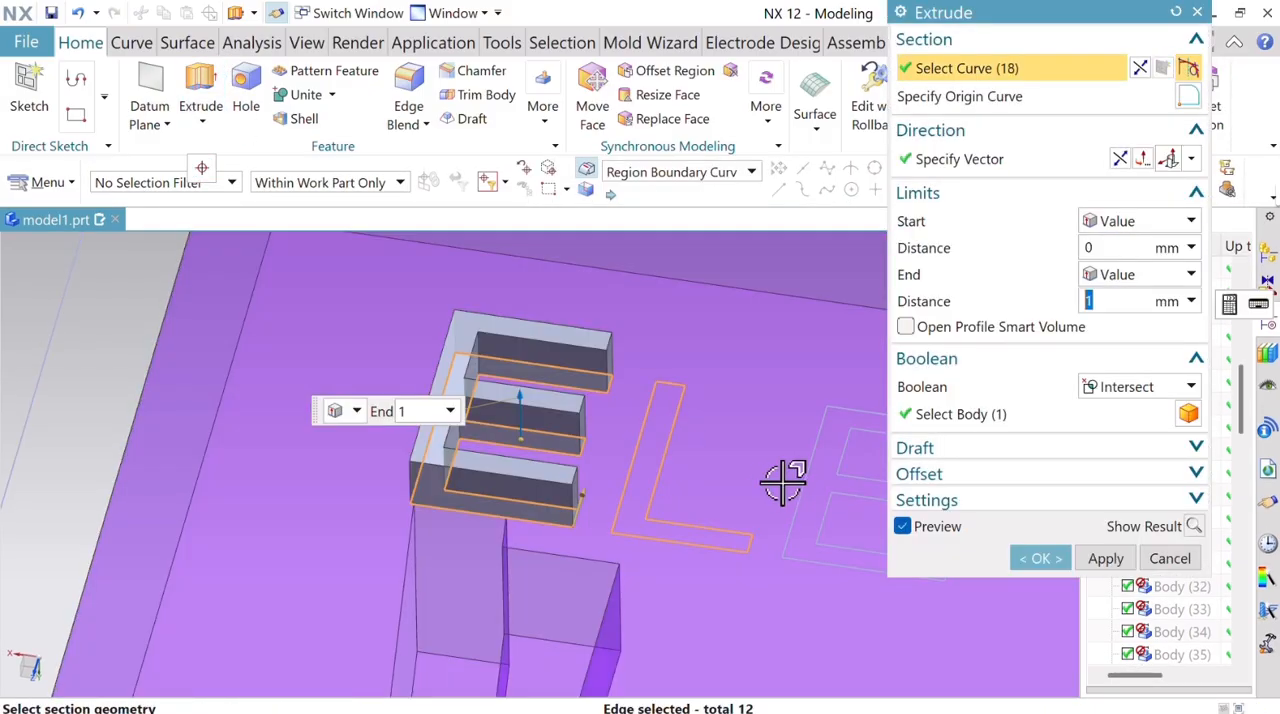
click(829, 485)
scroll(830, 510, up, 4)
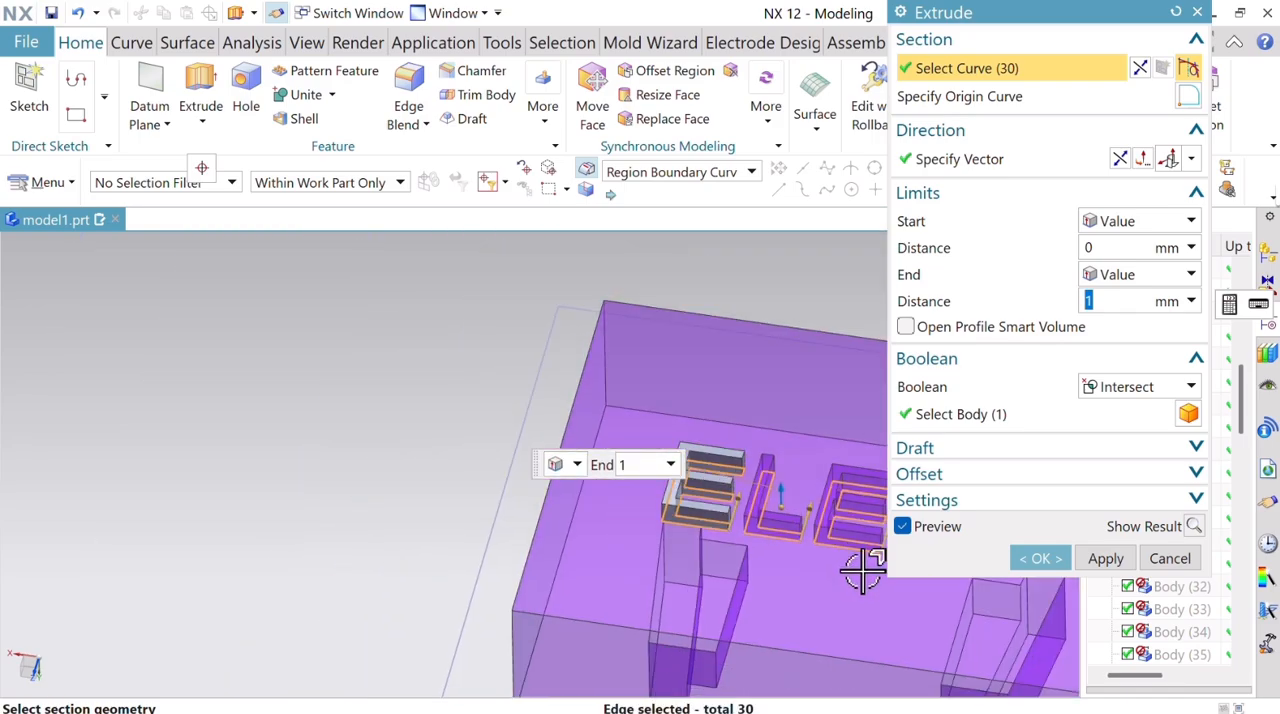
scroll(660, 558, down, 5)
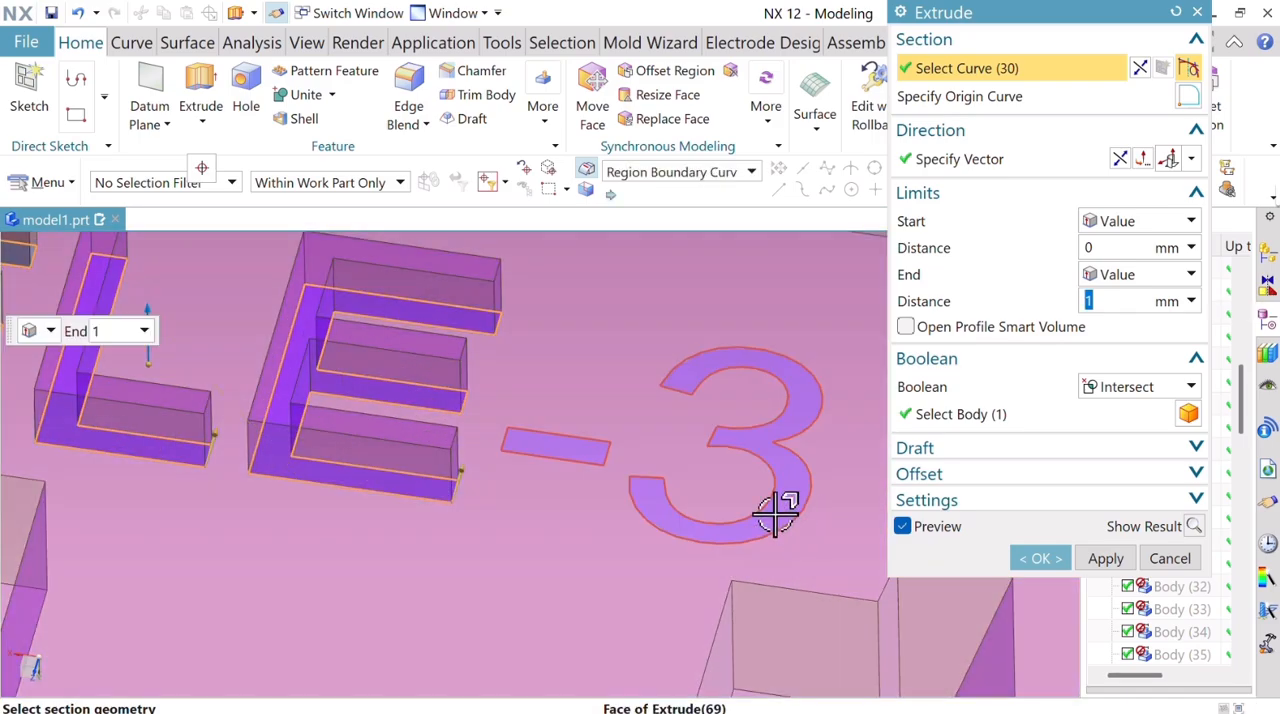
click(780, 486)
middle_drag(780, 486, 766, 471)
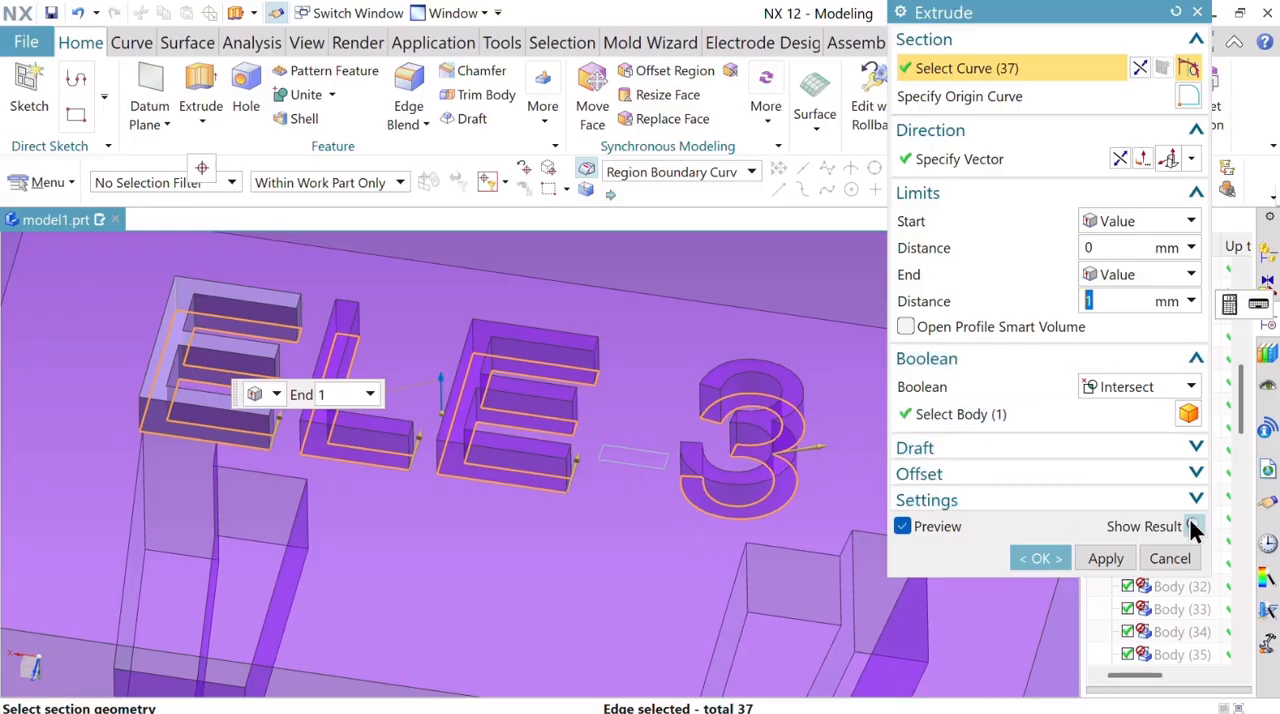
Reverse the extrusion into the plate and engrave the characters 1 mm deep with the Subtract Boolean.
click(1119, 160)
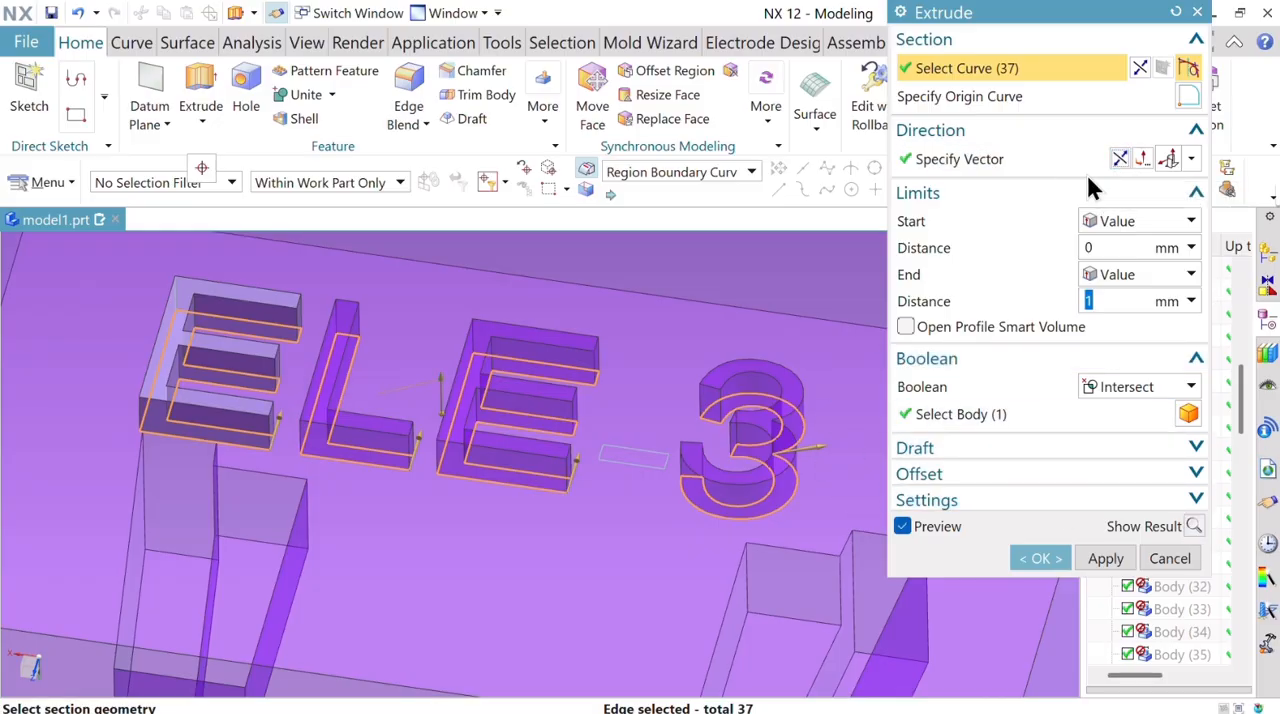
click(1194, 526)
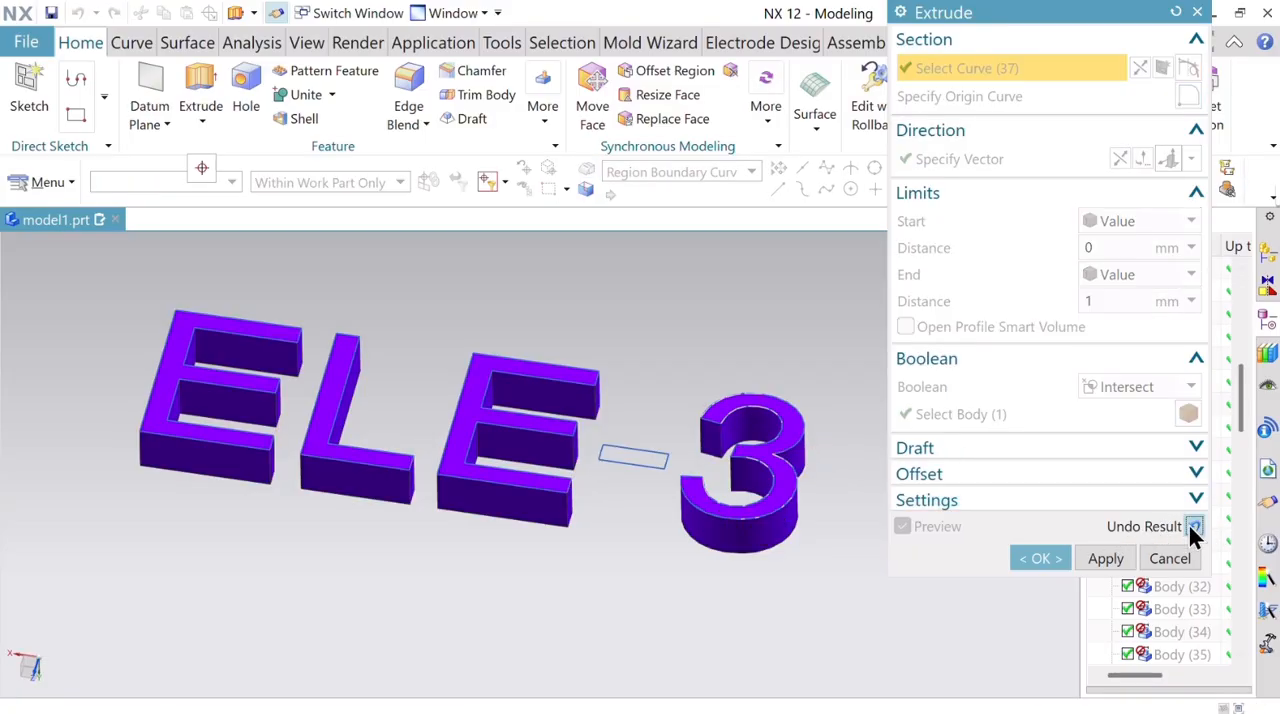
click(1194, 527)
click(1143, 386)
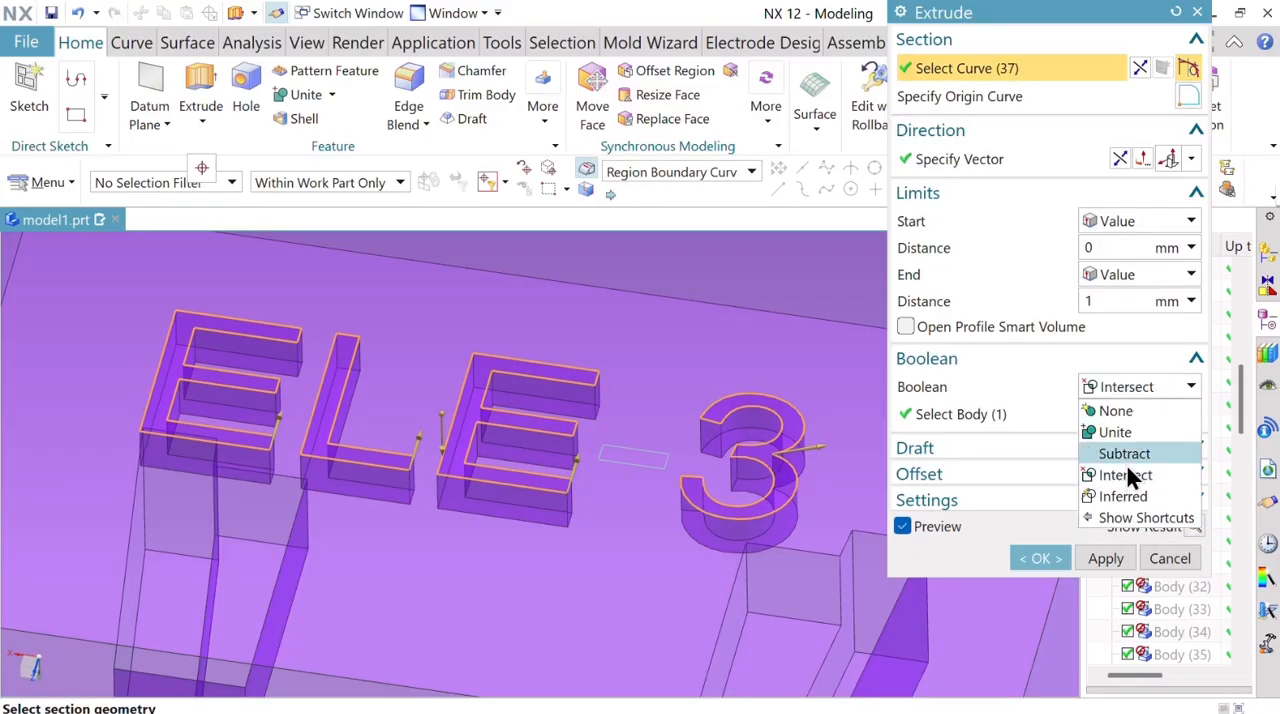
click(1124, 454)
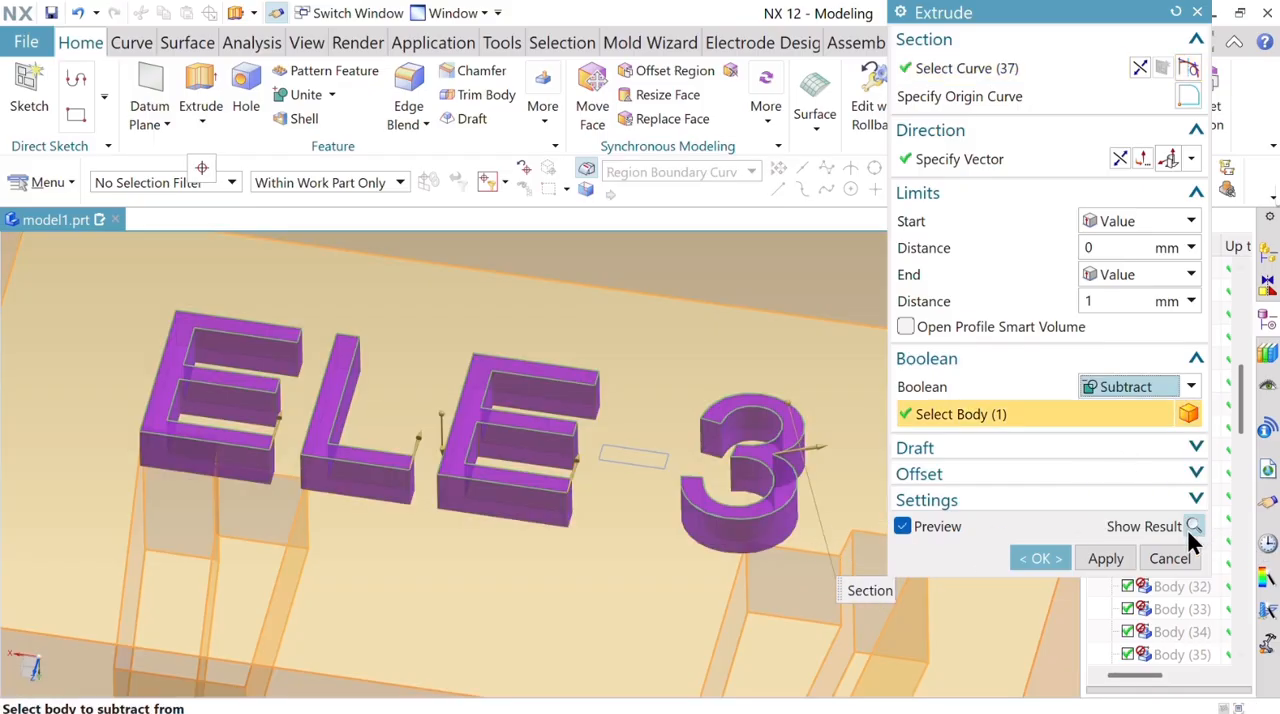
click(1194, 527)
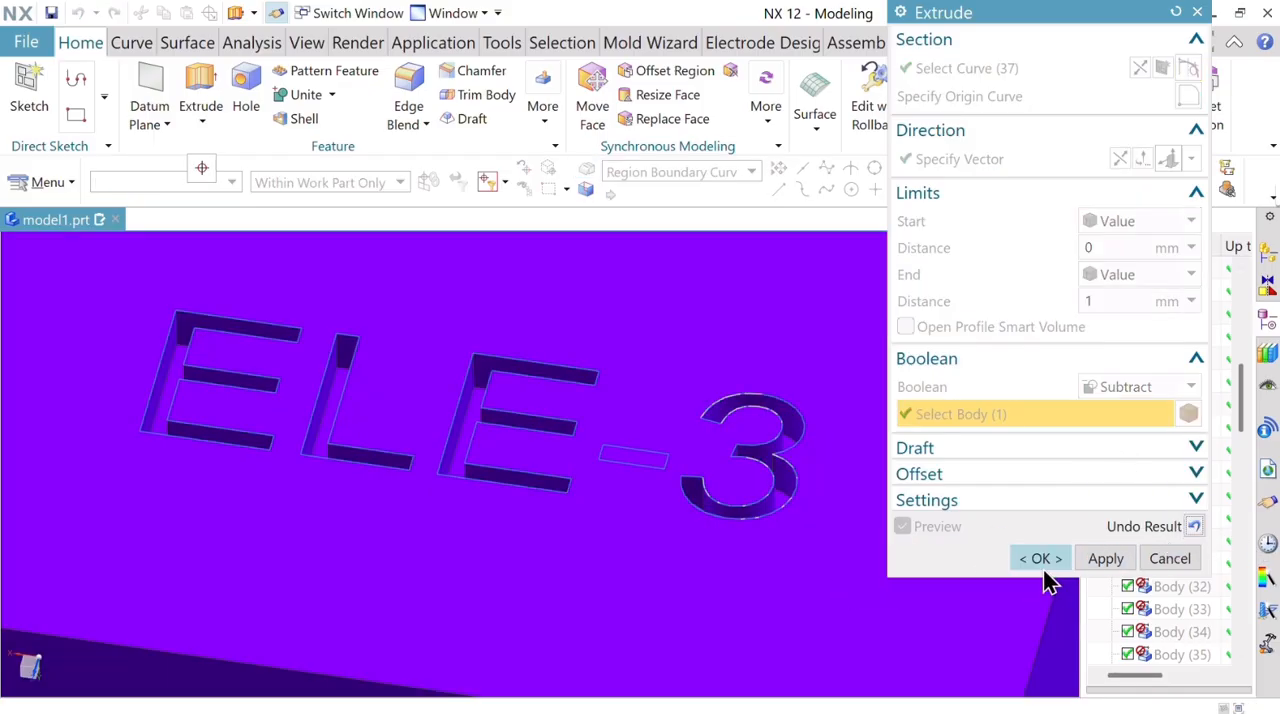
click(1043, 570)
Examine the engraved ELE-3 lettering on the plate's flat face.
scroll(678, 417, down, 6)
scroll(682, 417, up, 2)
scroll(683, 417, down, 2)
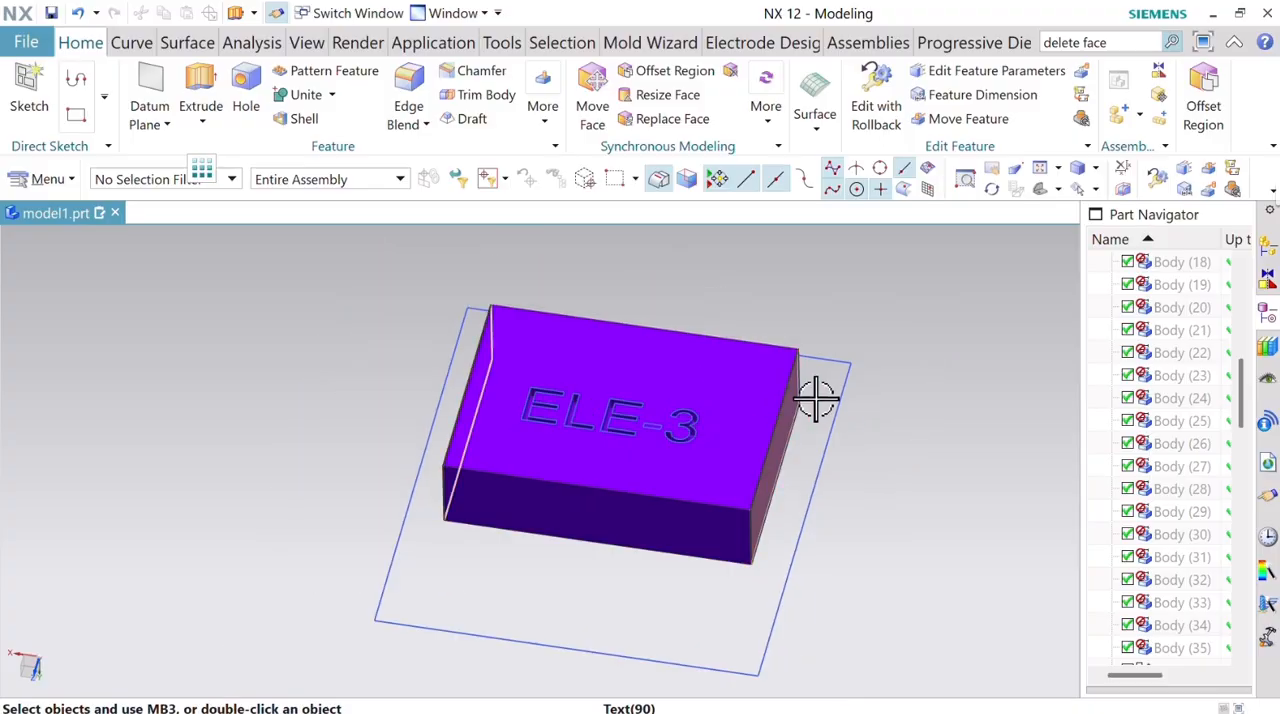
mouse_move(816, 398)
middle_down()
mouse_move(843, 460)
mouse_move(828, 411)
middle_up()
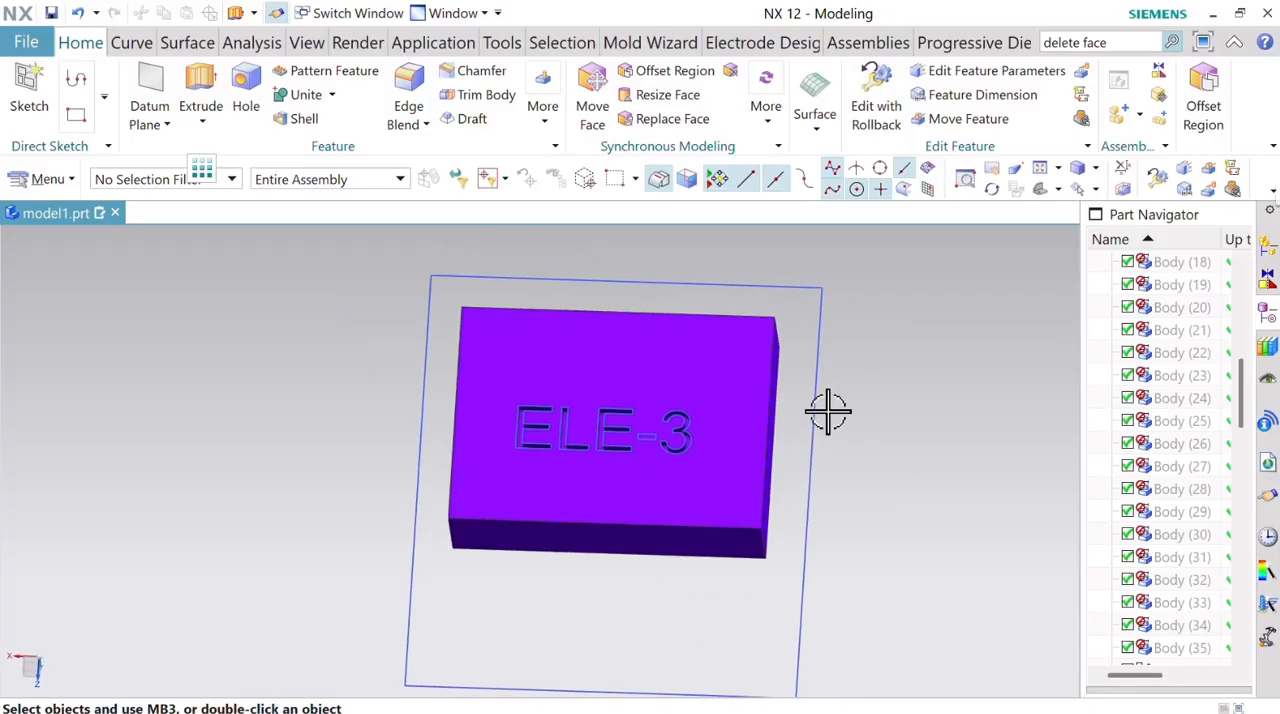
scroll(545, 430, up, 5)
scroll(646, 446, down, 6)
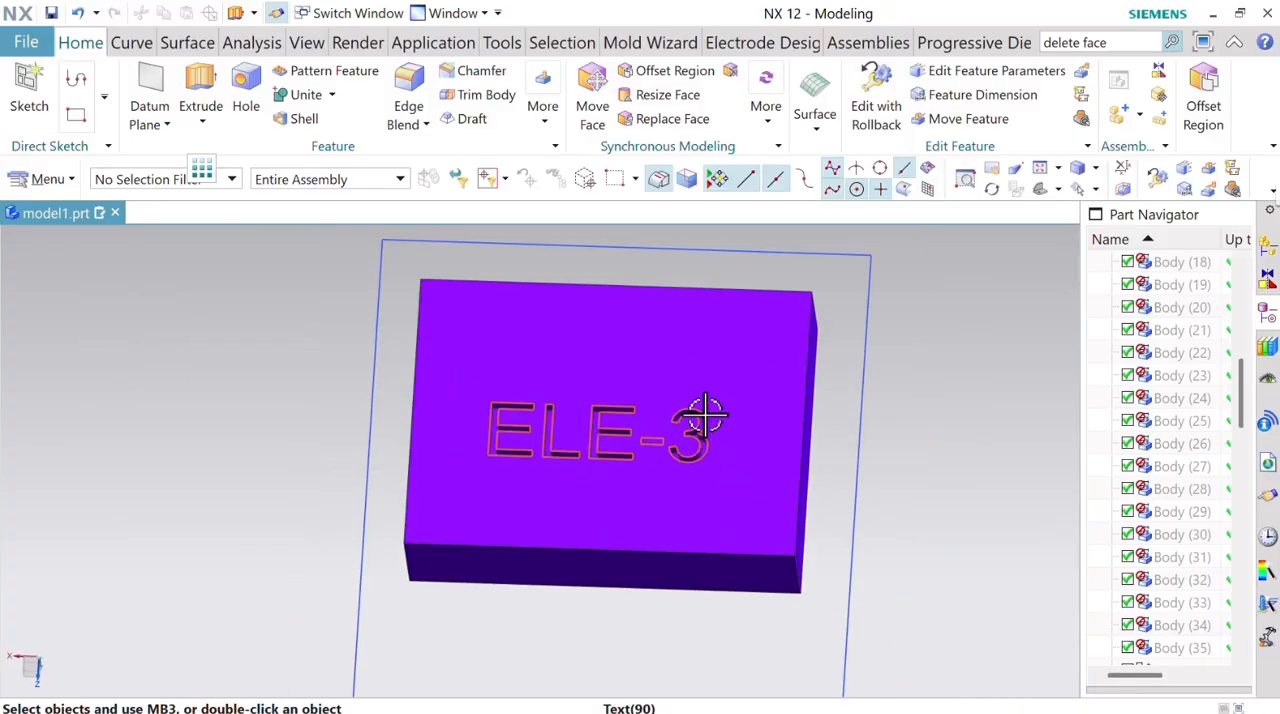
scroll(723, 405, up, 4)
scroll(720, 406, down, 5)
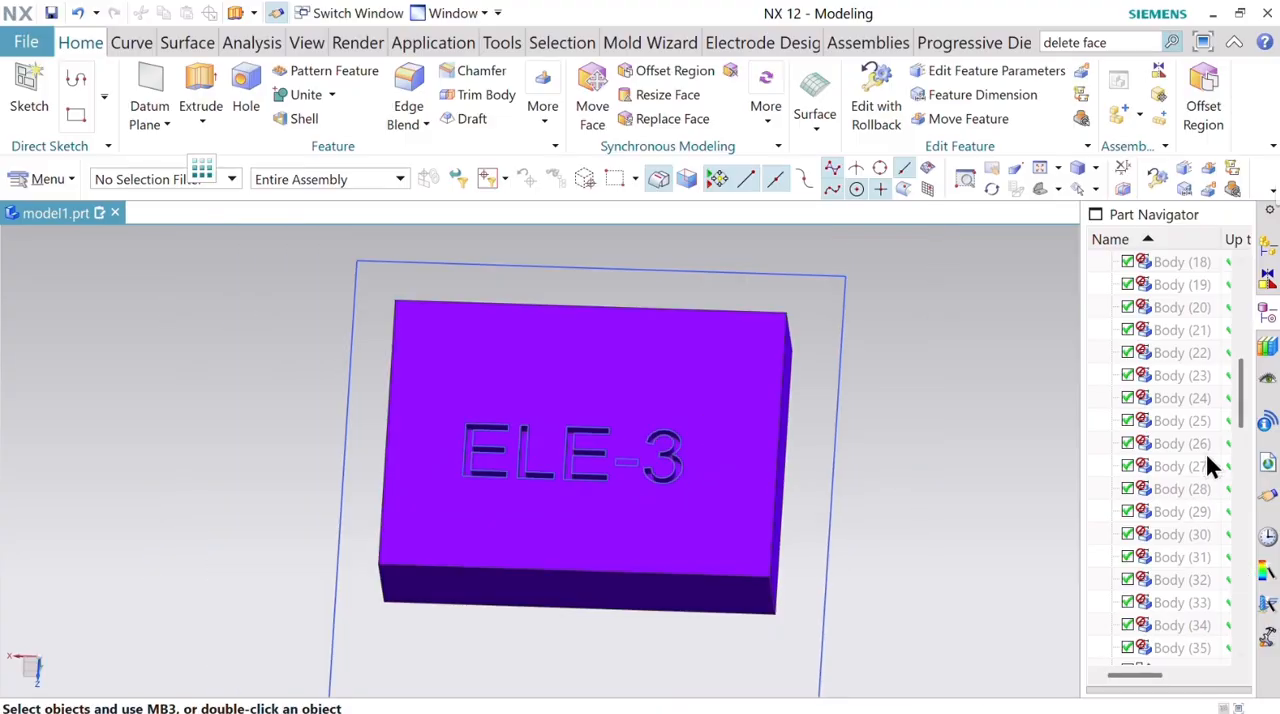
Show the parents of the Split Body (84) feature to bring back the hidden block beside the ELE-3 plate.
drag(1240, 408, 1229, 658)
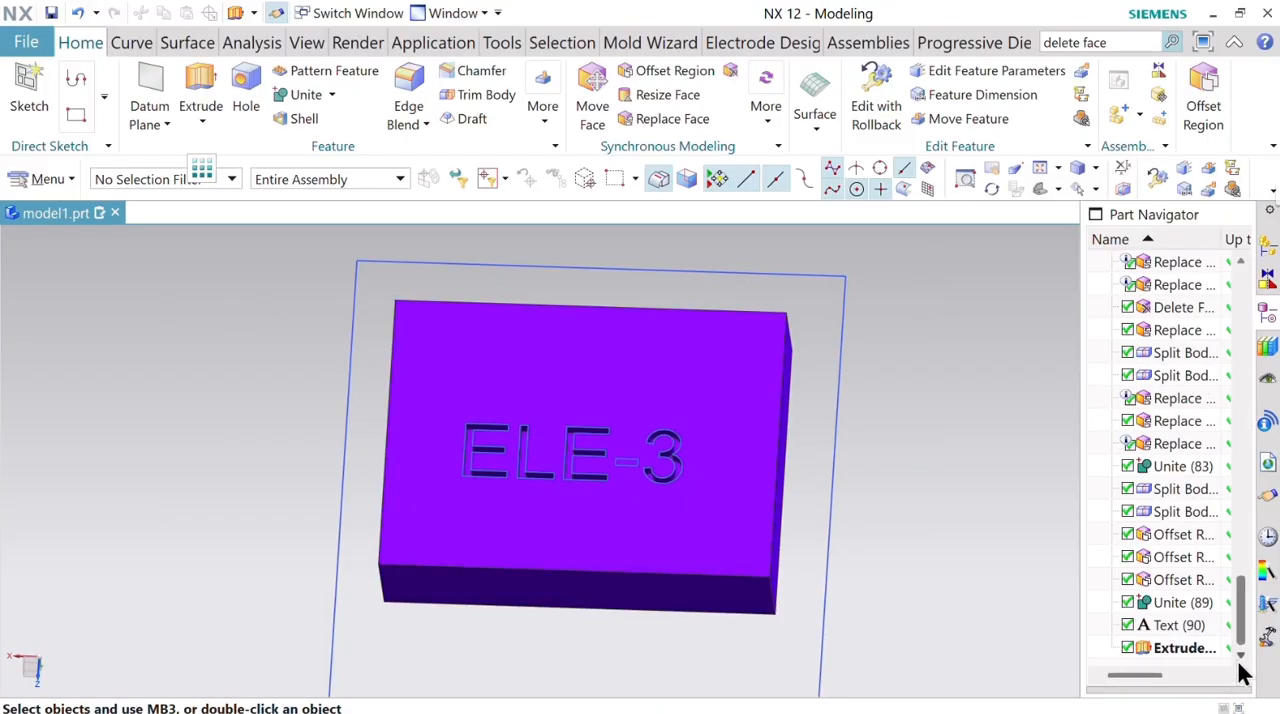
click(1174, 493)
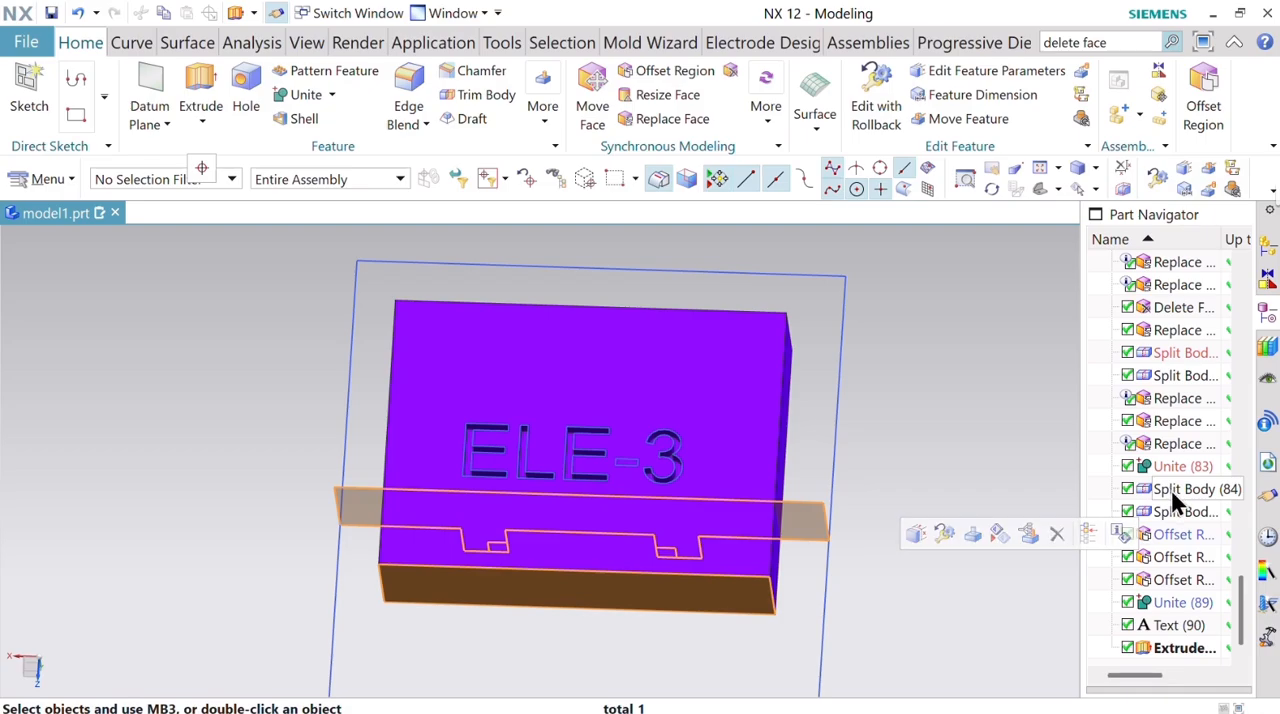
right_click(1176, 505)
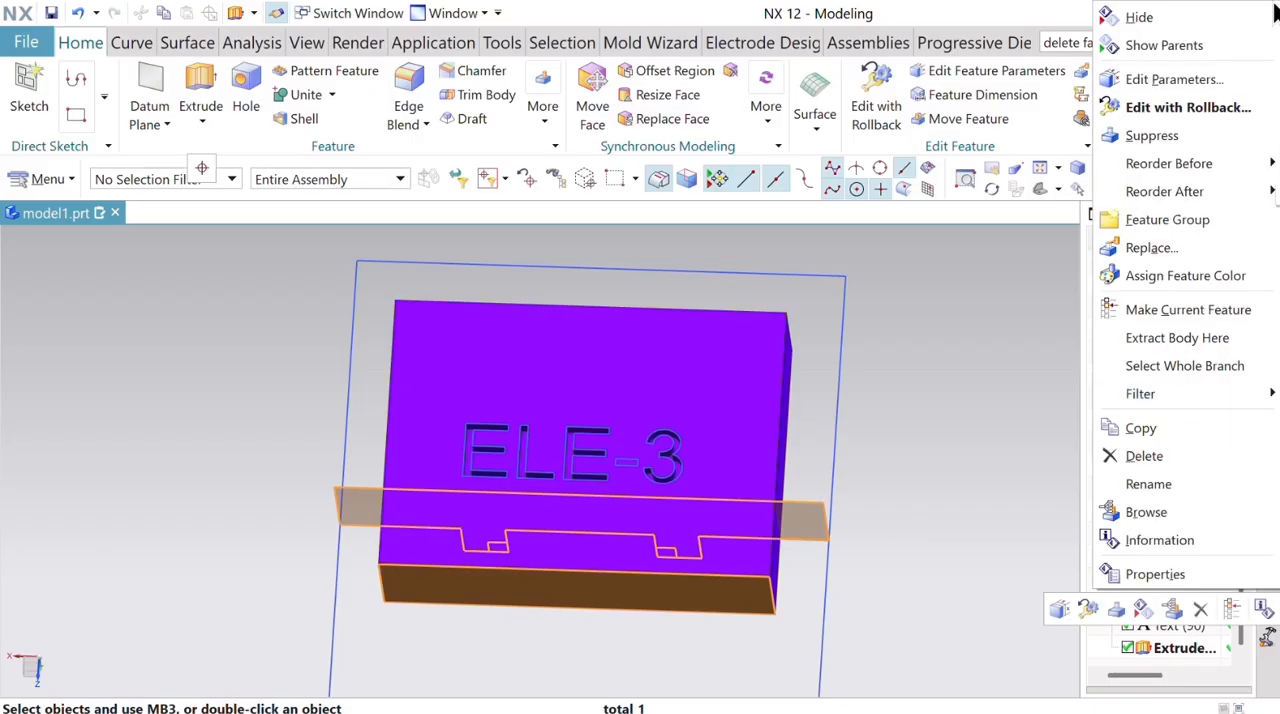
click(1192, 44)
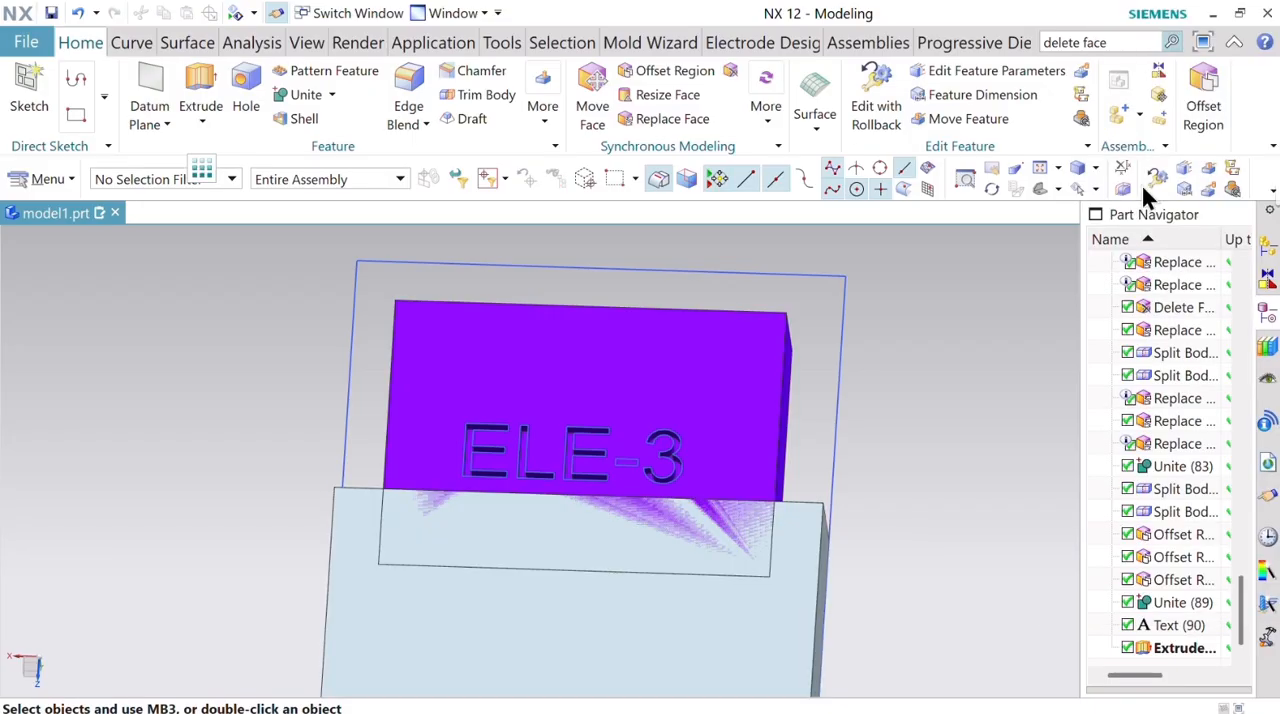
Try to hide the body overlapping the restored block, and undo the hide.
middle_drag(944, 479, 903, 347)
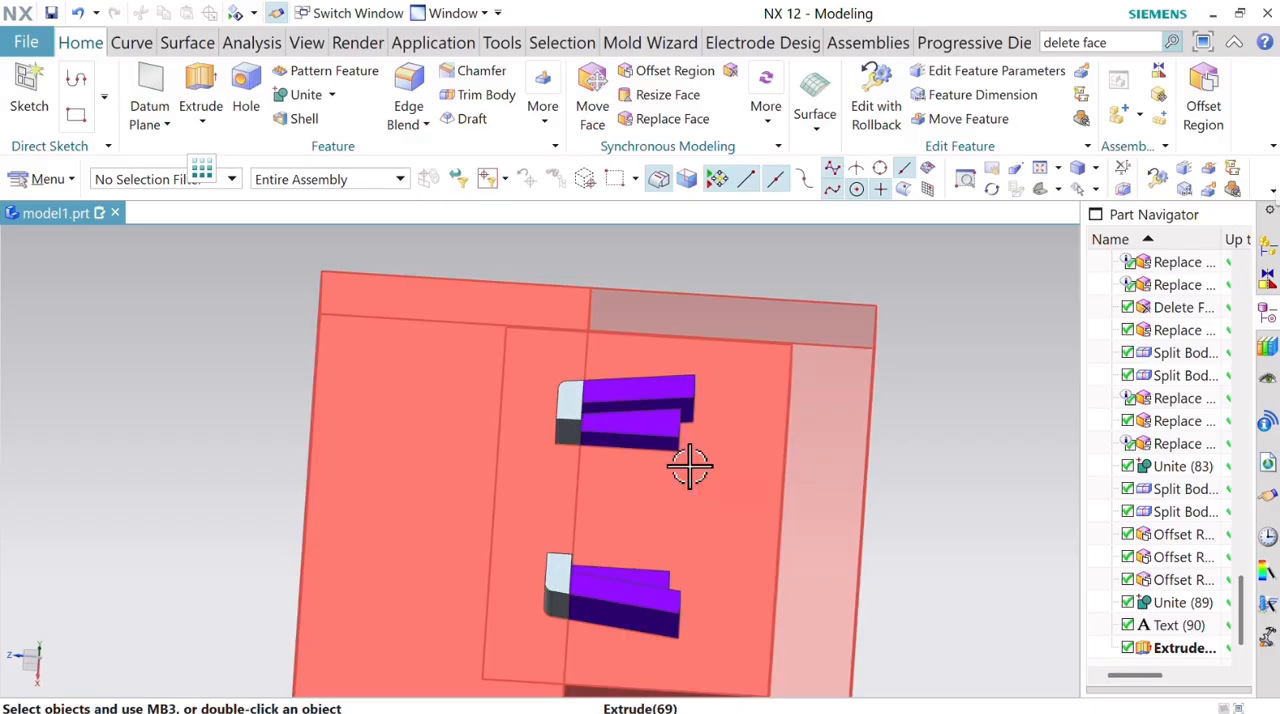
right_click(686, 466)
click(751, 66)
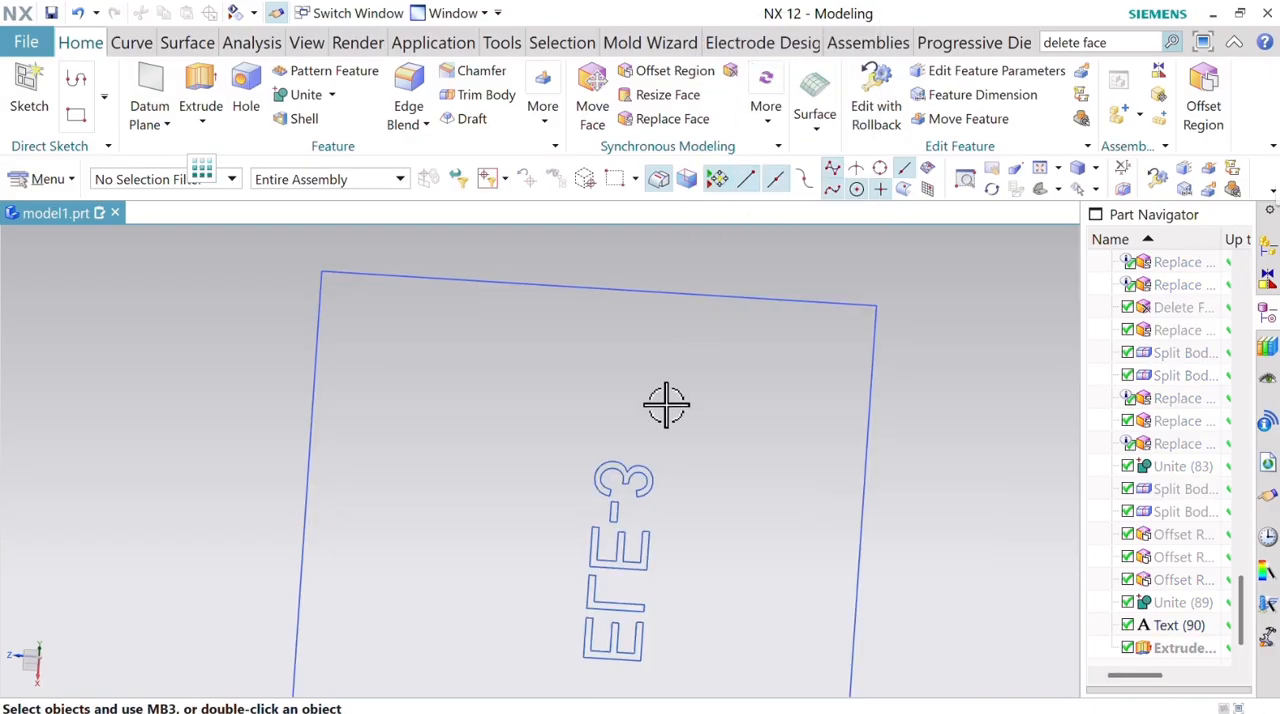
click(78, 13)
Hide the purple ELE-3 electrode with Immediate Hide, leaving only the light blue block with its two ribs.
click(1097, 190)
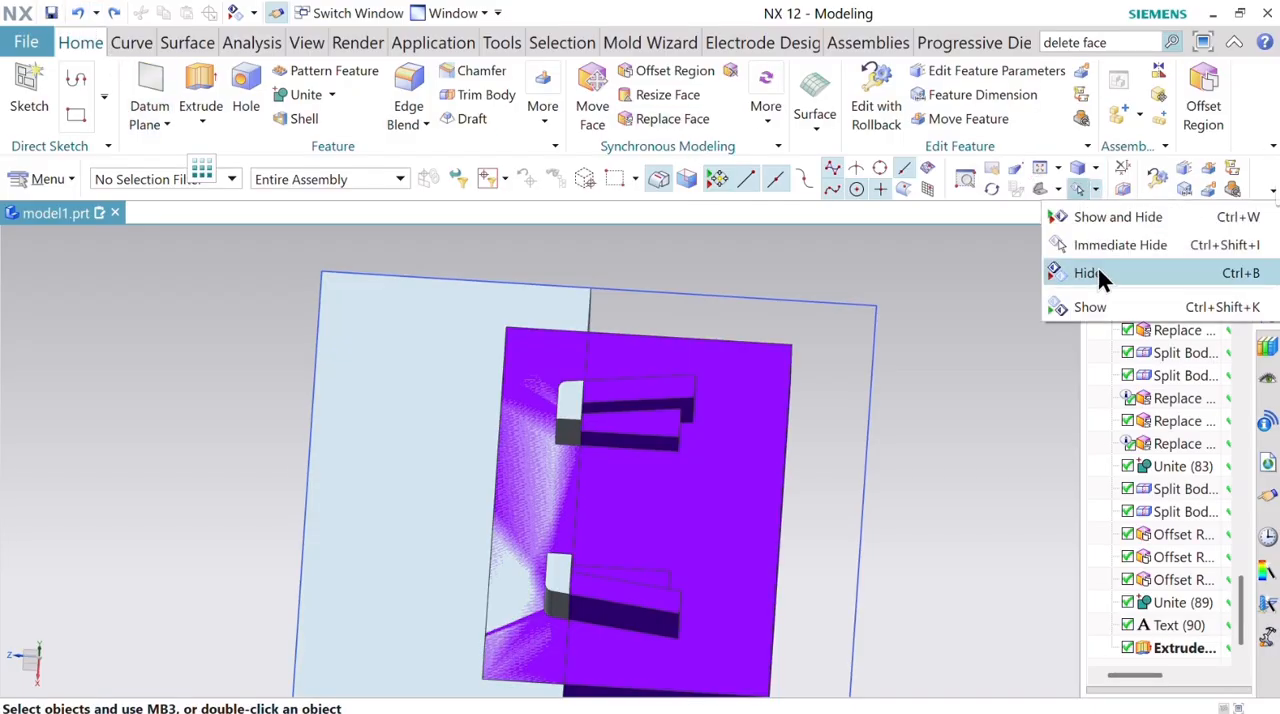
click(1110, 246)
click(766, 462)
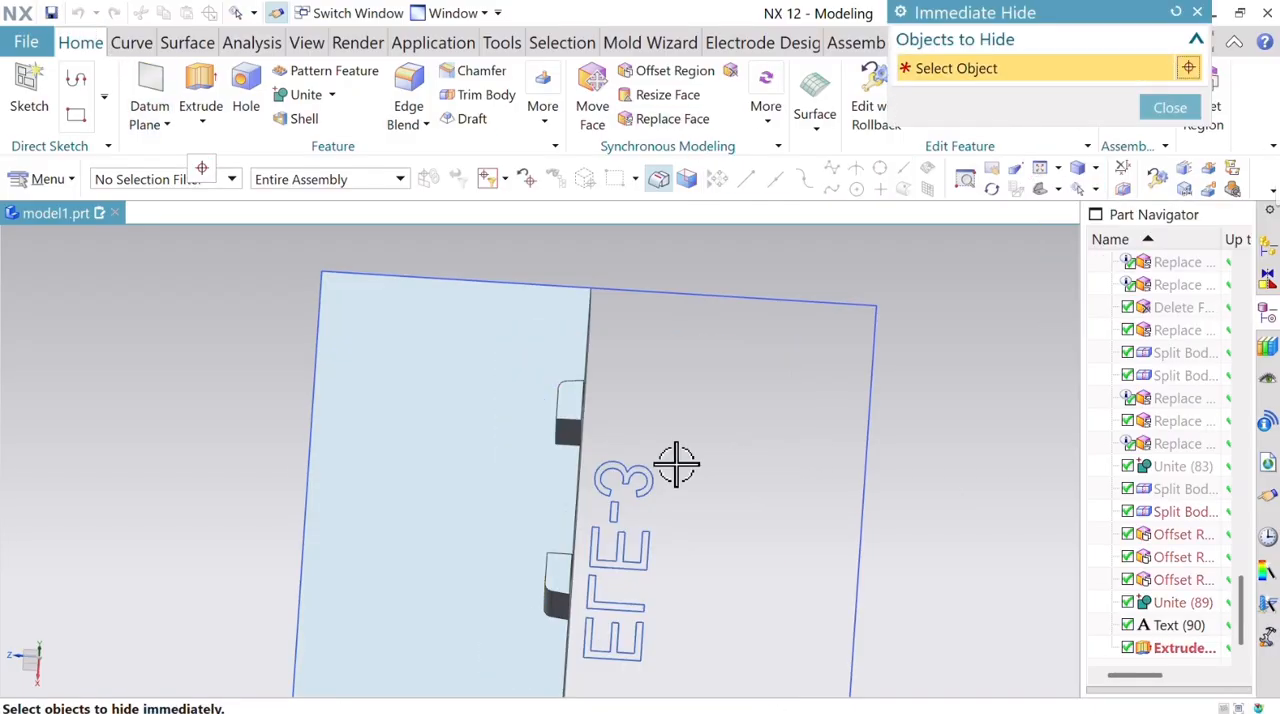
mouse_move(662, 398)
middle_down()
mouse_move(646, 377)
mouse_move(668, 395)
middle_up()
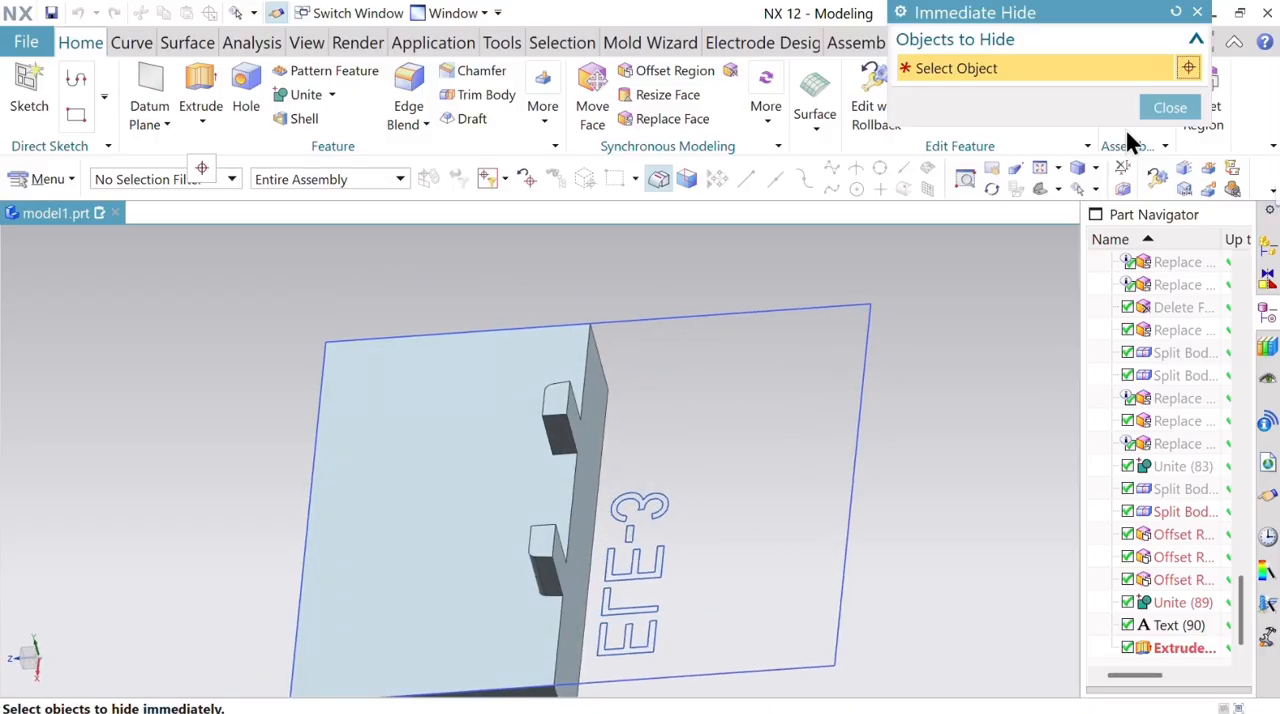
click(1170, 108)
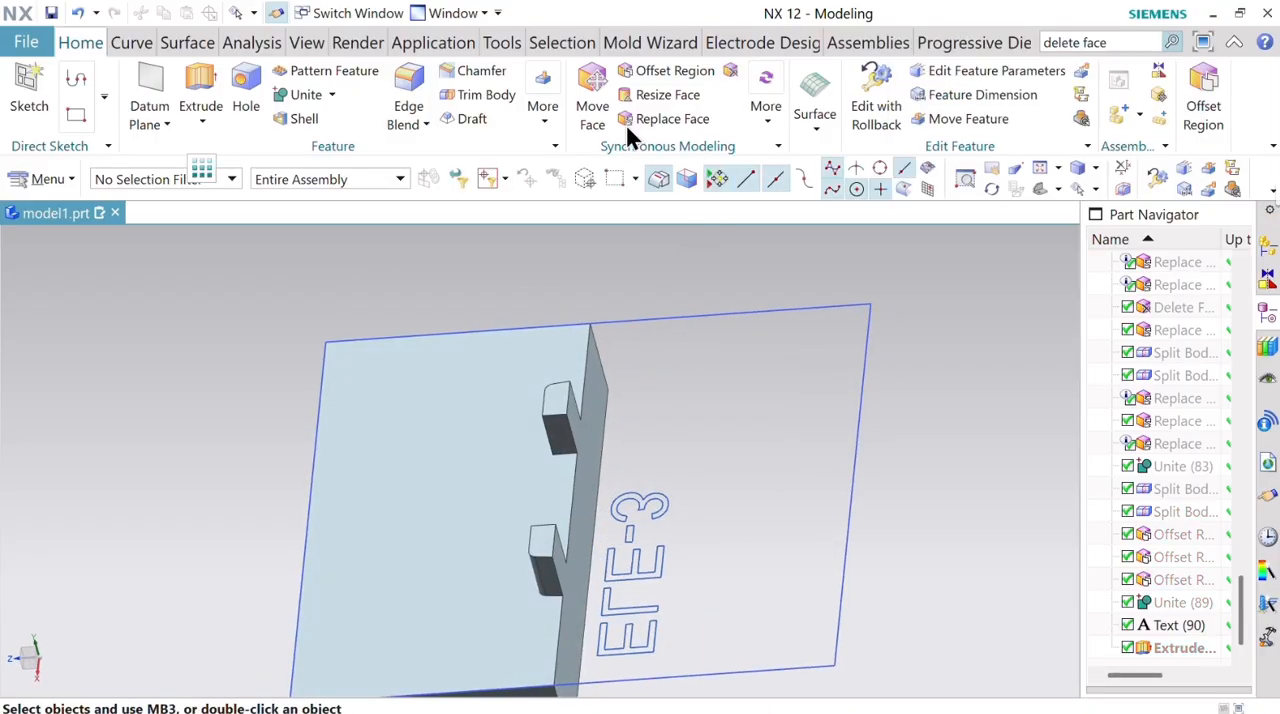
Split the light blue body with a new plane on the block's flat face to separate the two ribs.
click(543, 120)
click(612, 432)
click(573, 478)
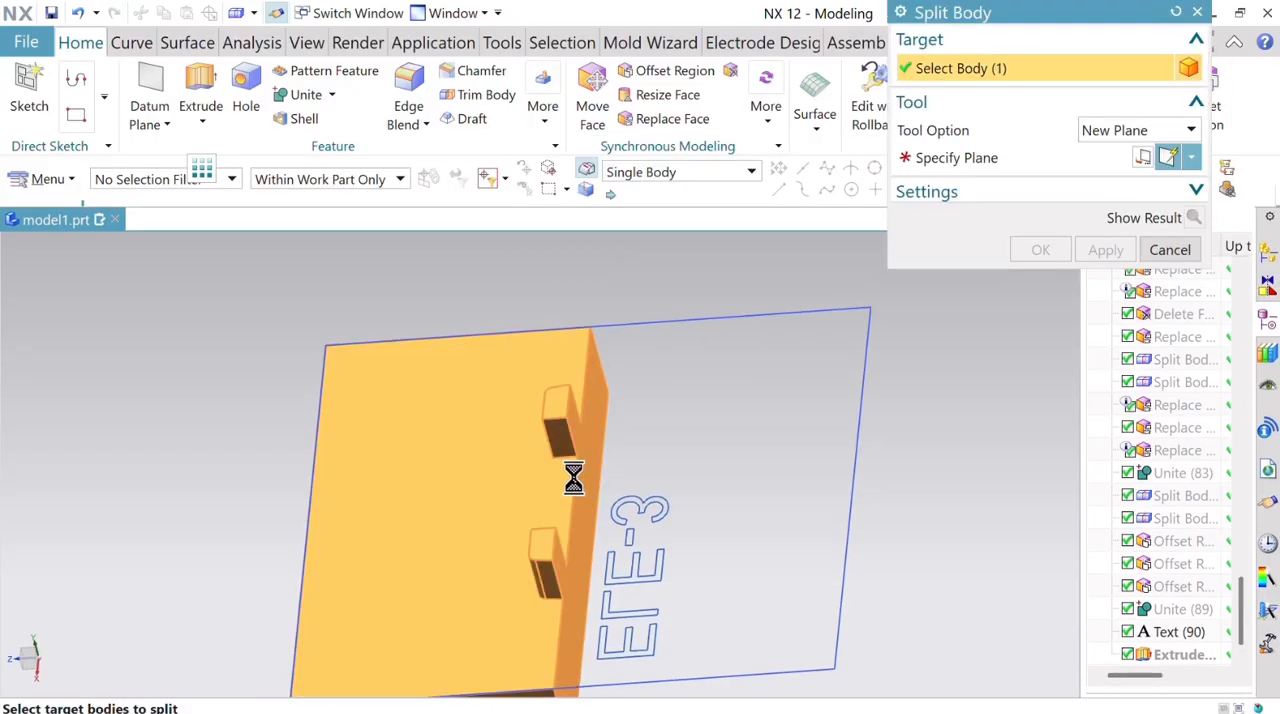
click(1010, 160)
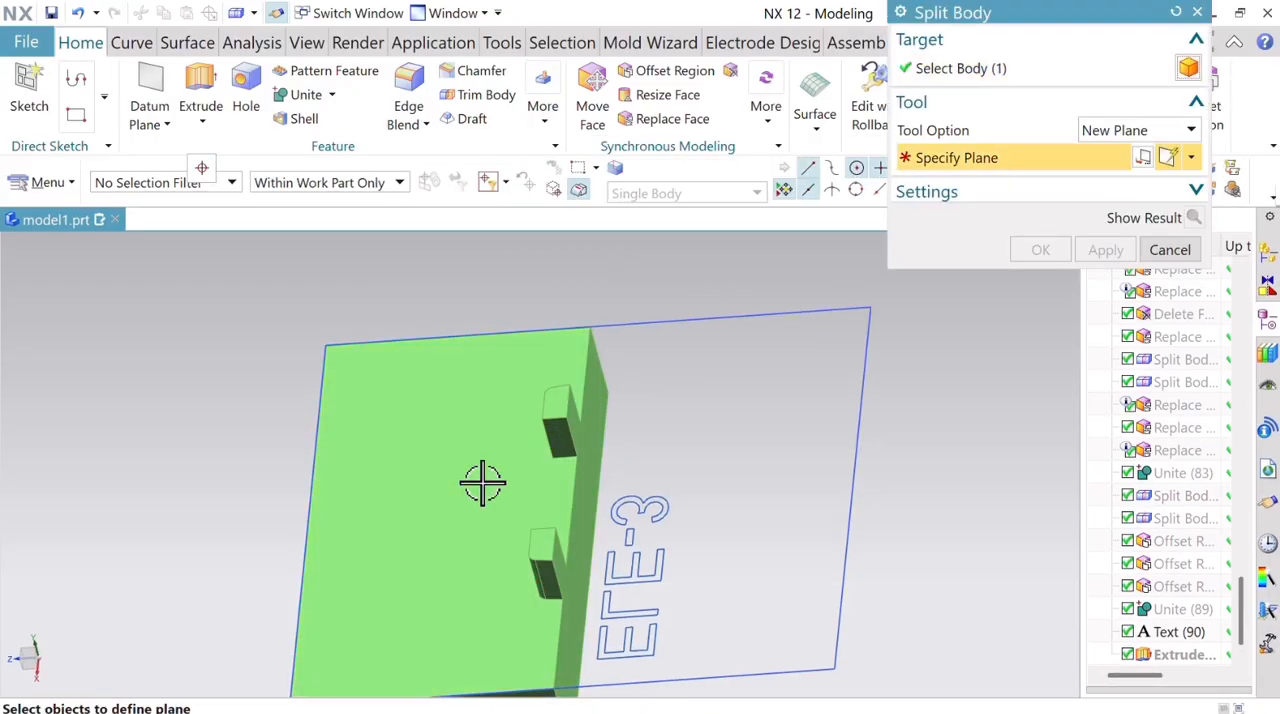
click(483, 483)
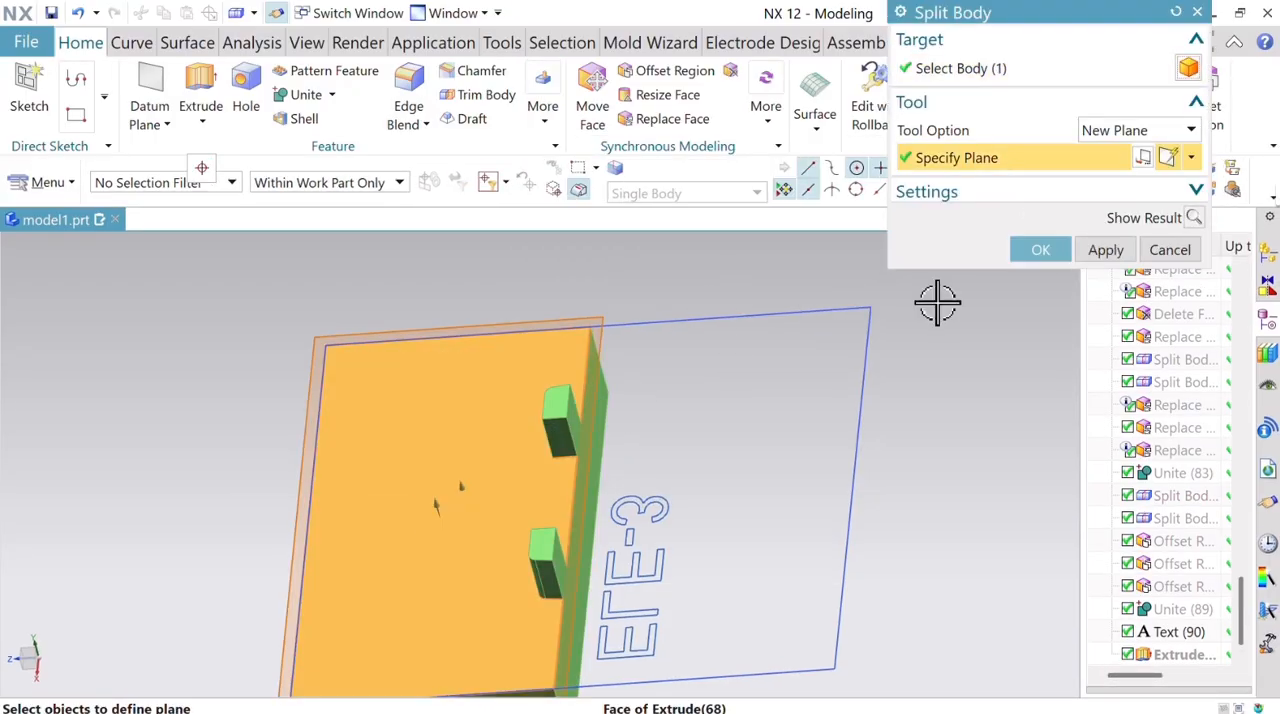
click(1104, 249)
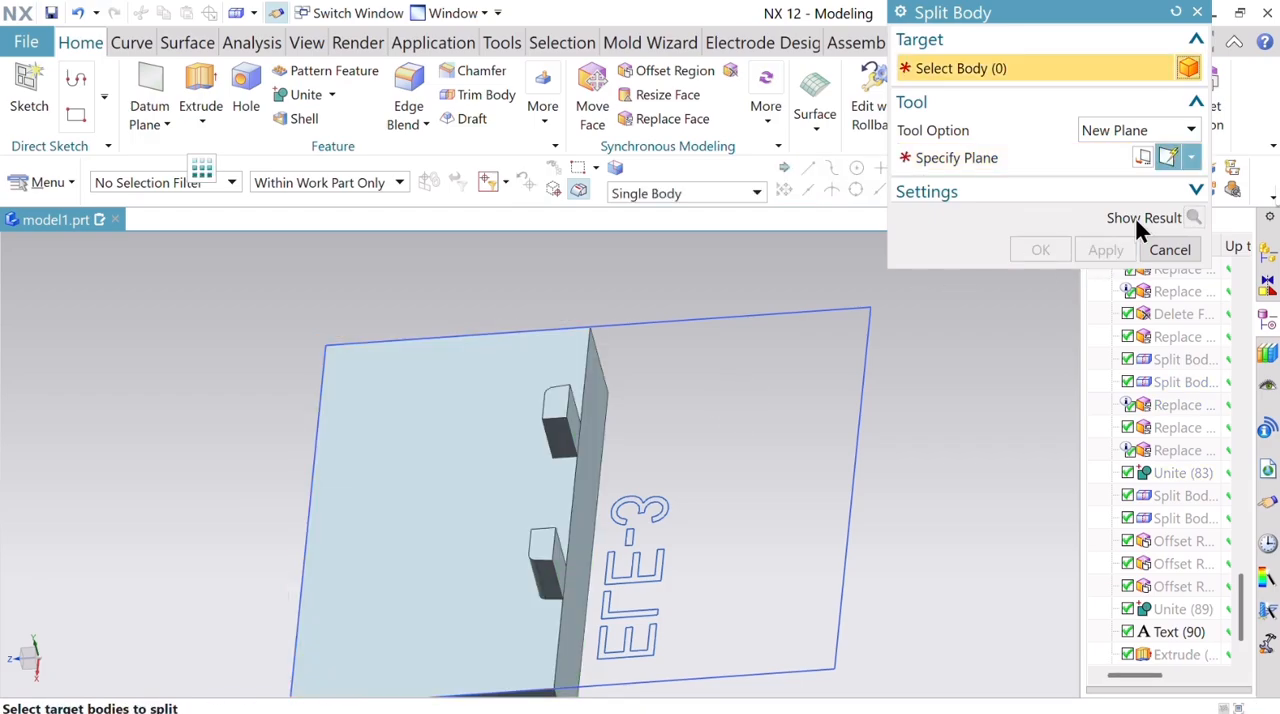
click(1197, 12)
Offset the block's side face nearest the two ribs outward with Offset Region.
click(1203, 86)
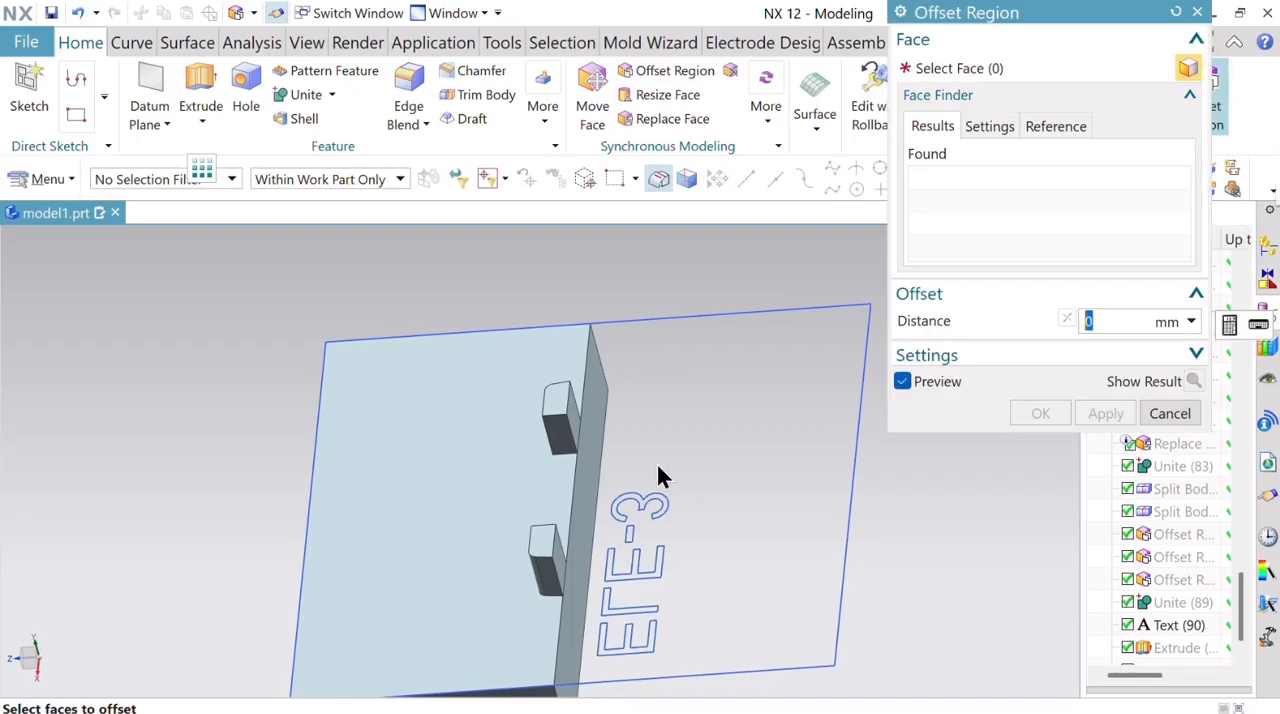
click(588, 423)
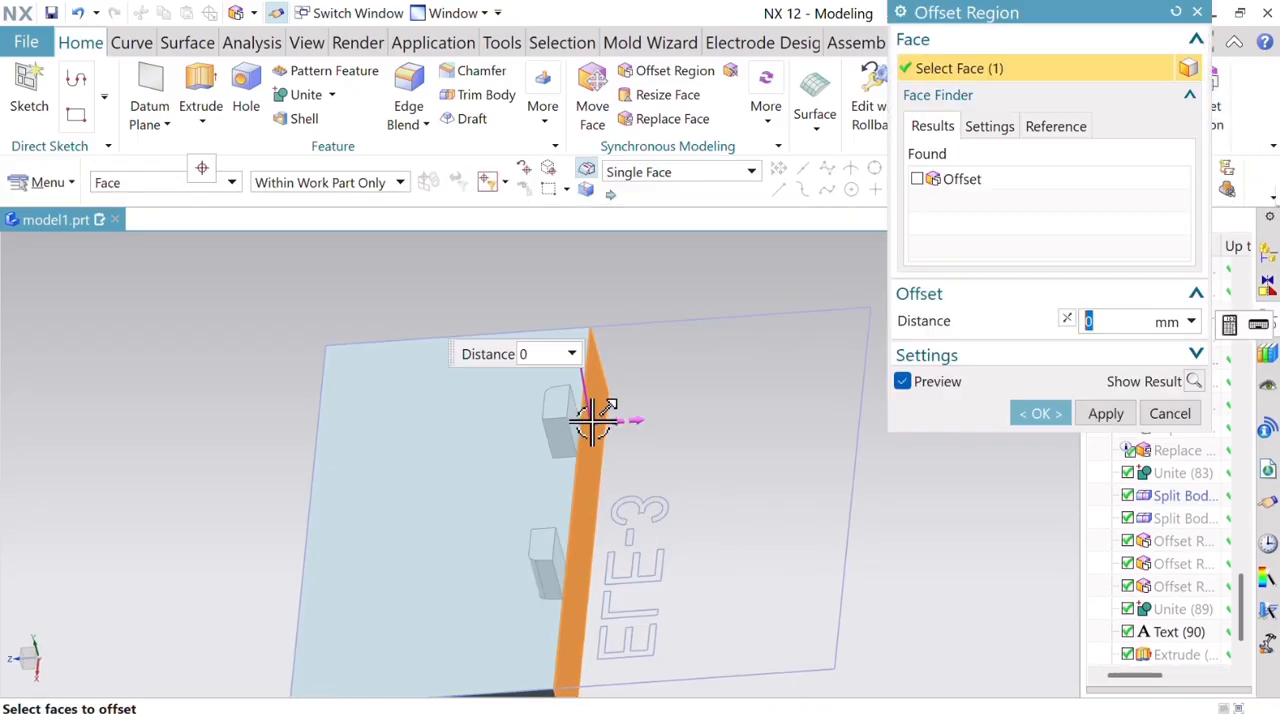
drag(593, 420, 645, 420)
click(1105, 414)
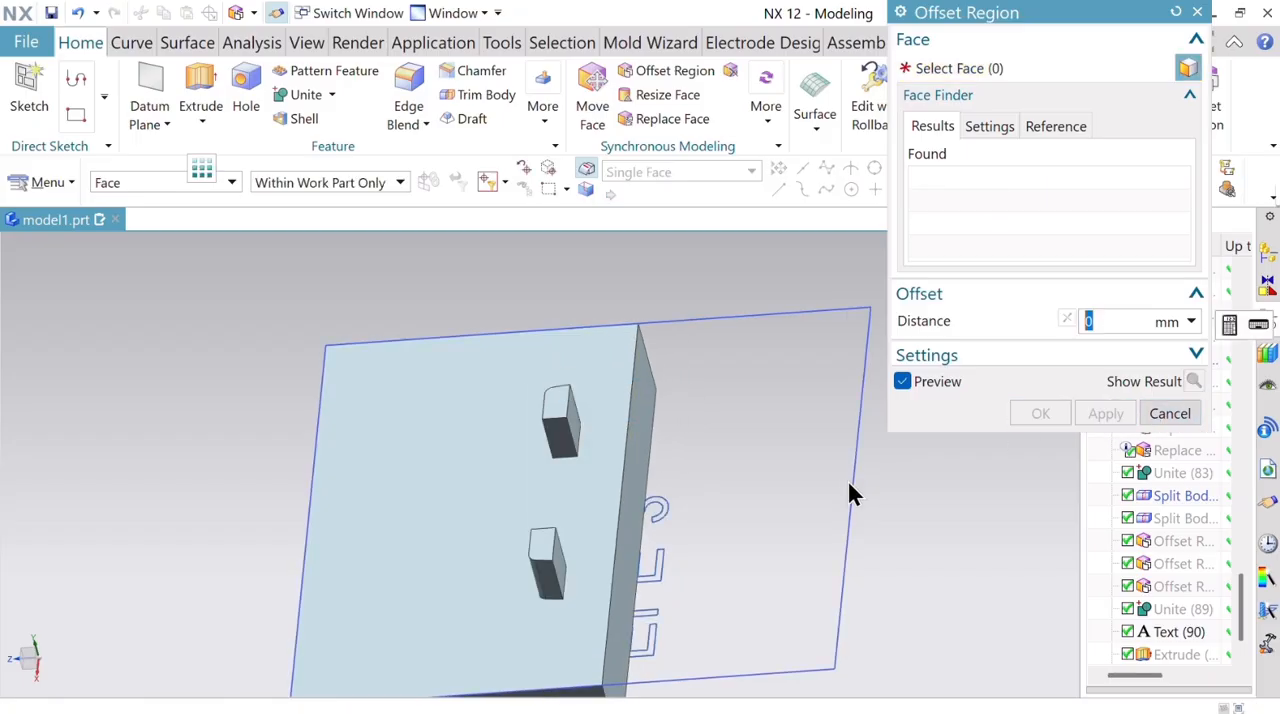
Offset the block's two opposite end faces inward by 4 mm.
scroll(847, 478, down, 5)
scroll(847, 478, up, 3)
click(663, 607)
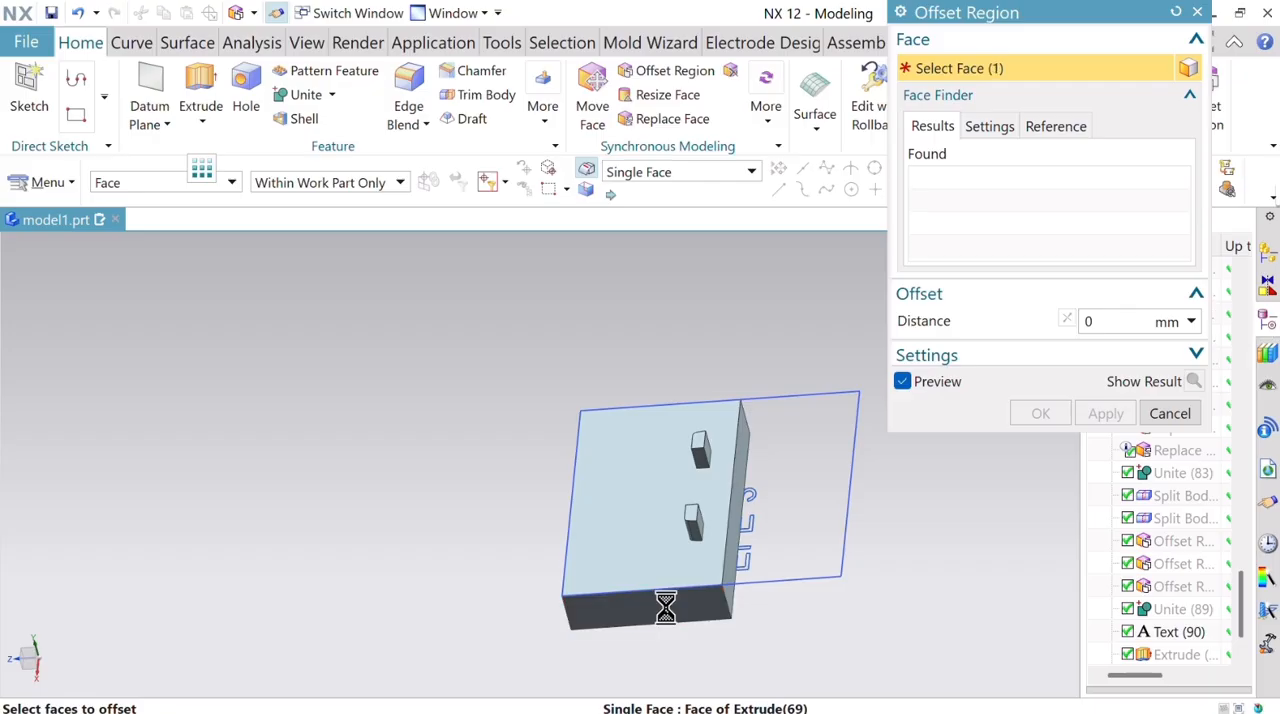
middle_drag(814, 320, 740, 385)
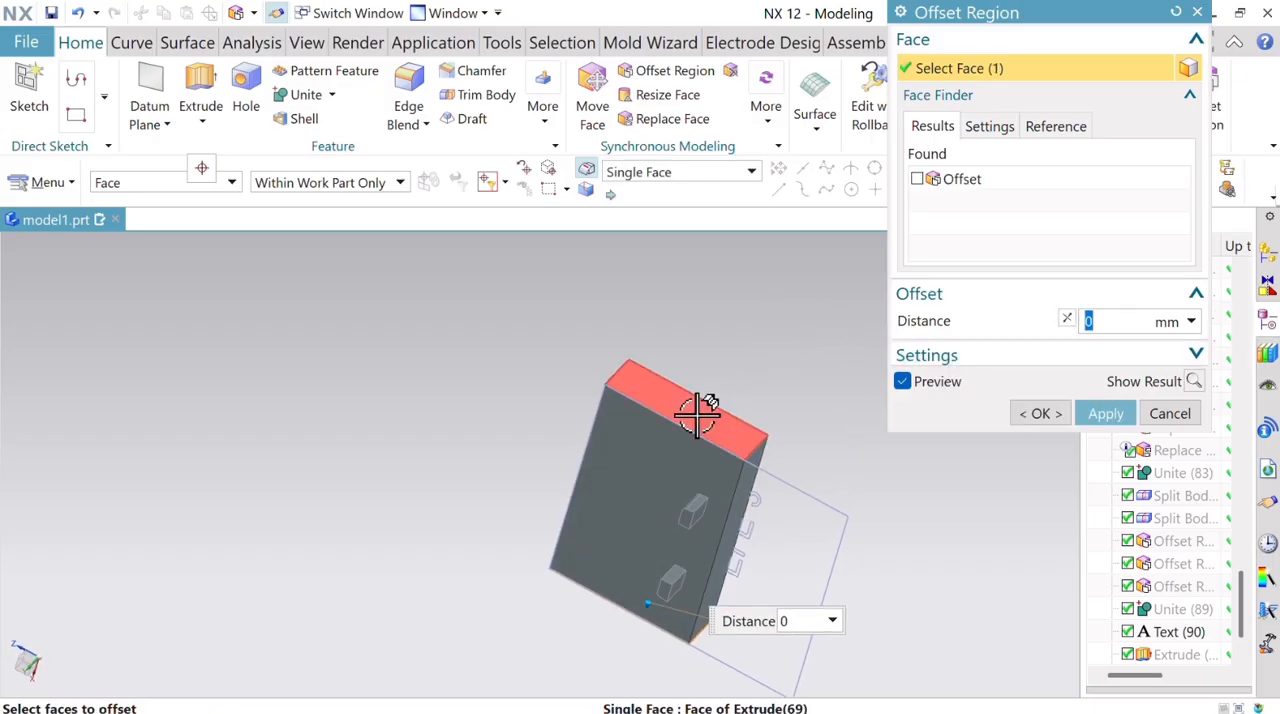
click(697, 414)
middle_drag(837, 408, 845, 295)
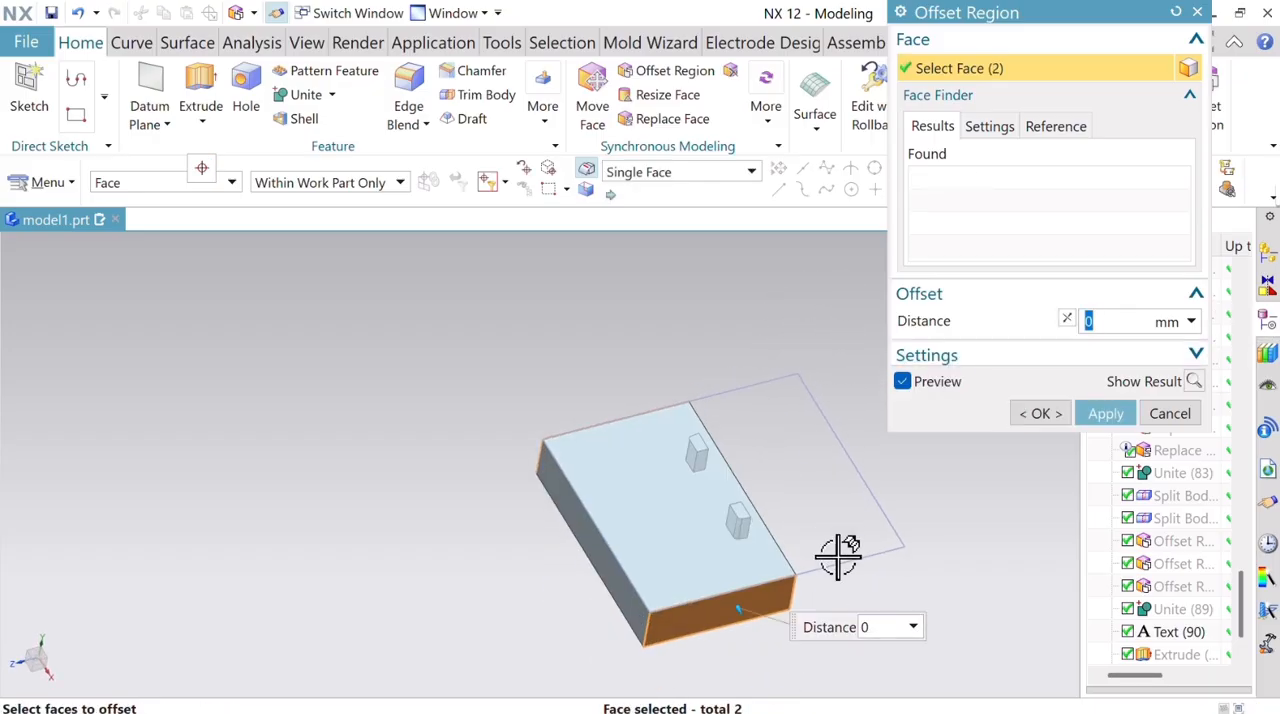
drag(742, 613, 737, 591)
click(1106, 413)
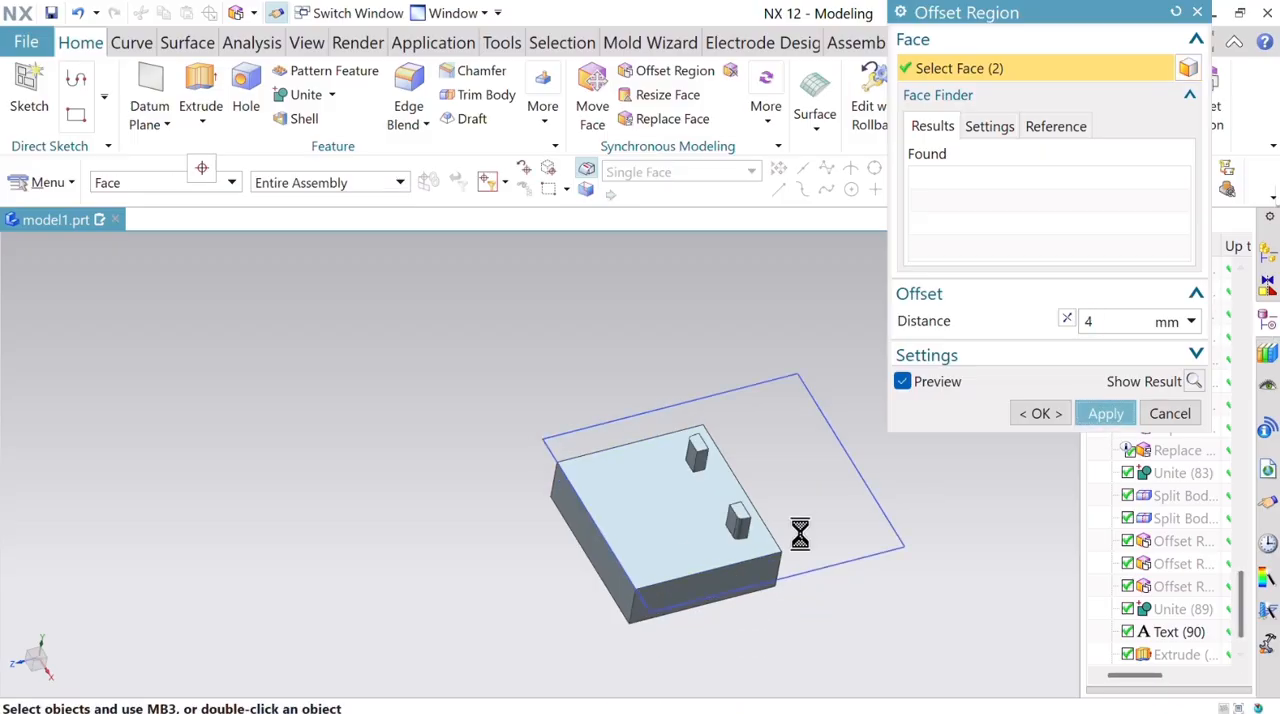
Offset the block's long side face farthest from the ribs inward by 12 mm.
click(597, 552)
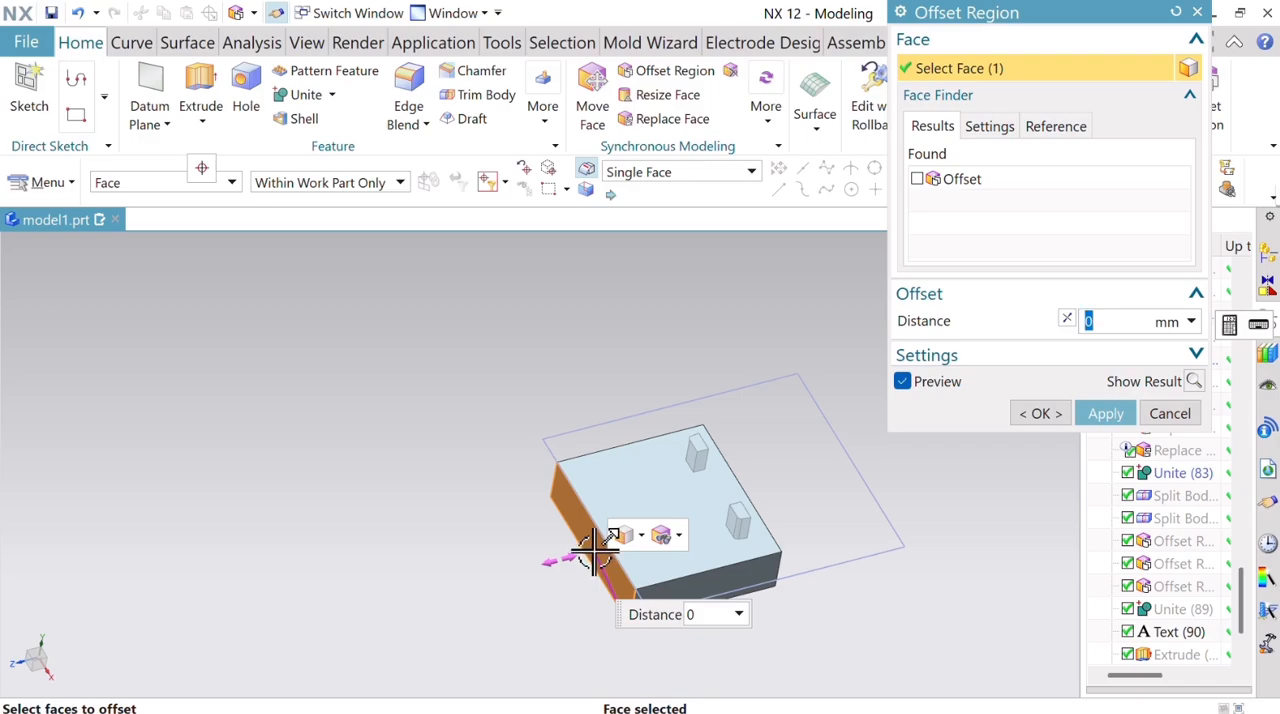
drag(597, 552, 685, 540)
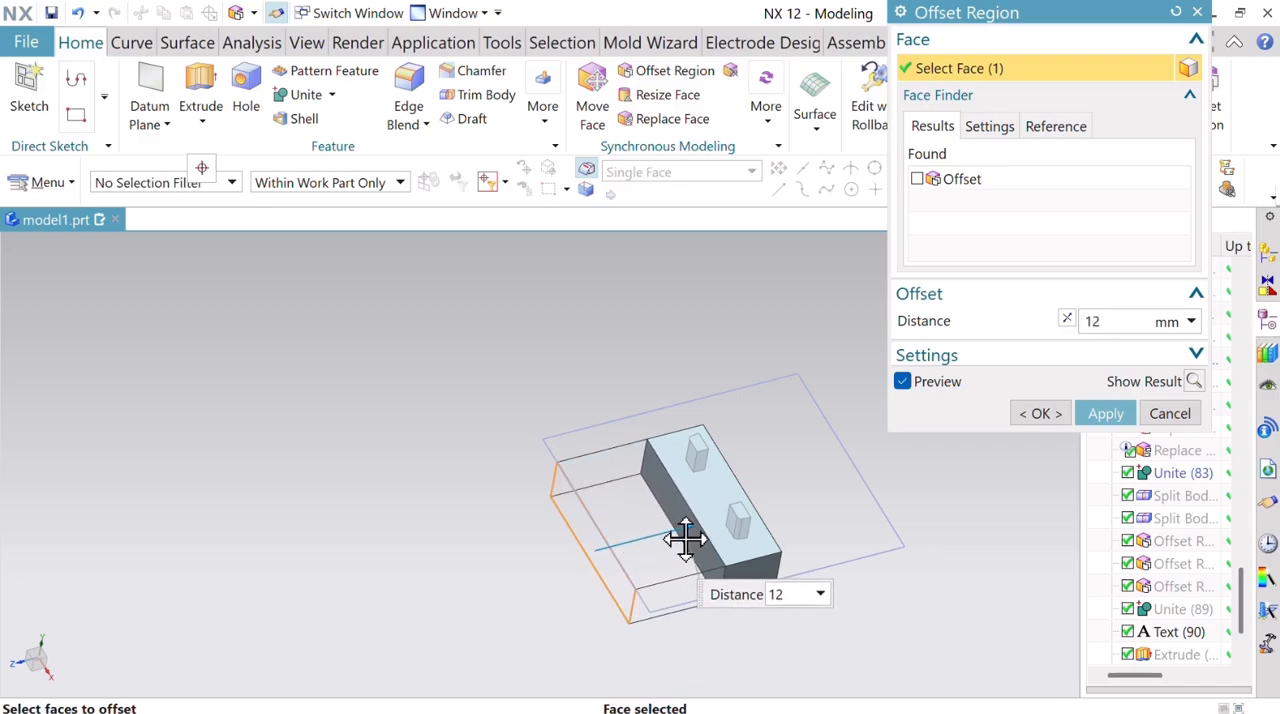
click(1040, 413)
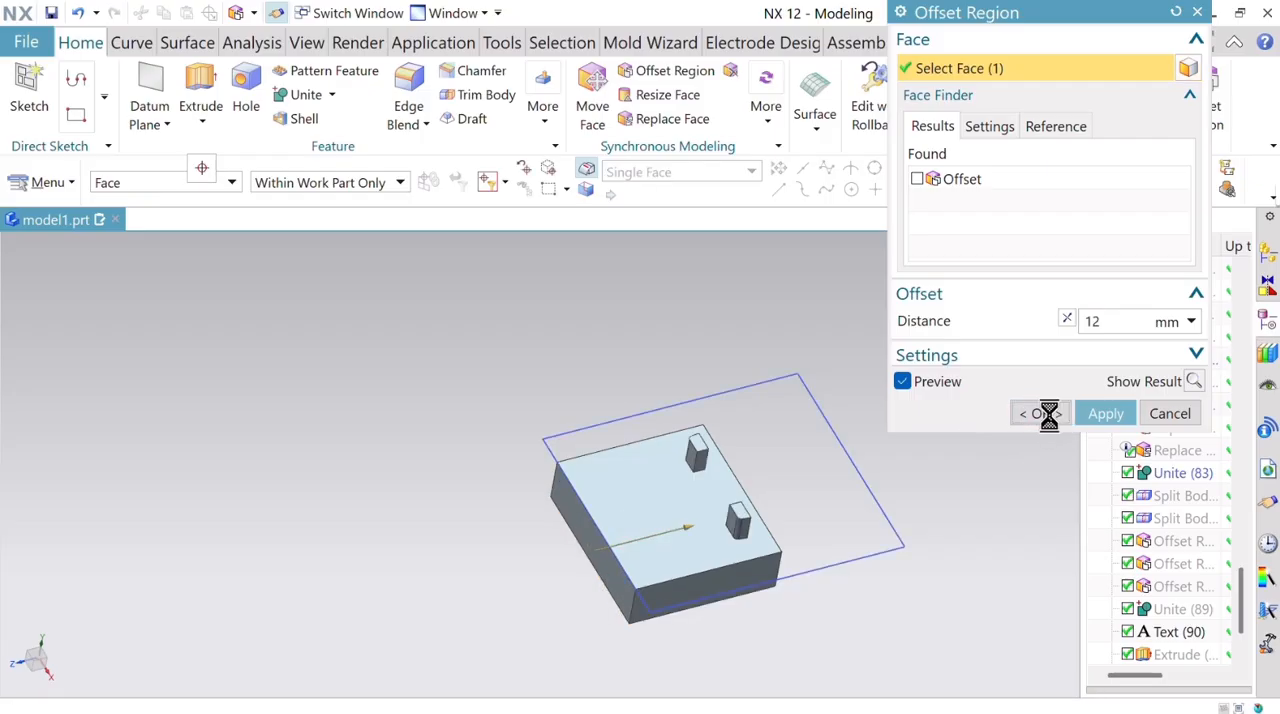
Unite the resized block as the target with the two rib bodies as tools.
middle_drag(960, 448, 989, 549)
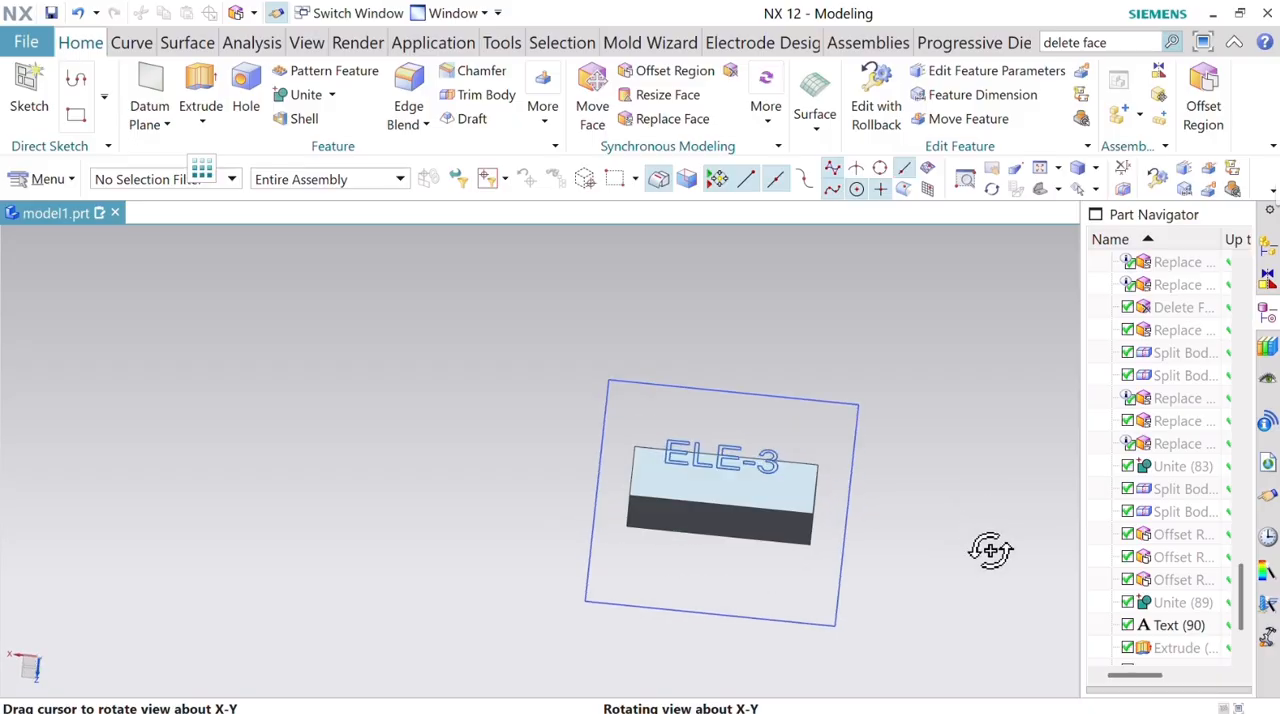
click(316, 94)
click(755, 535)
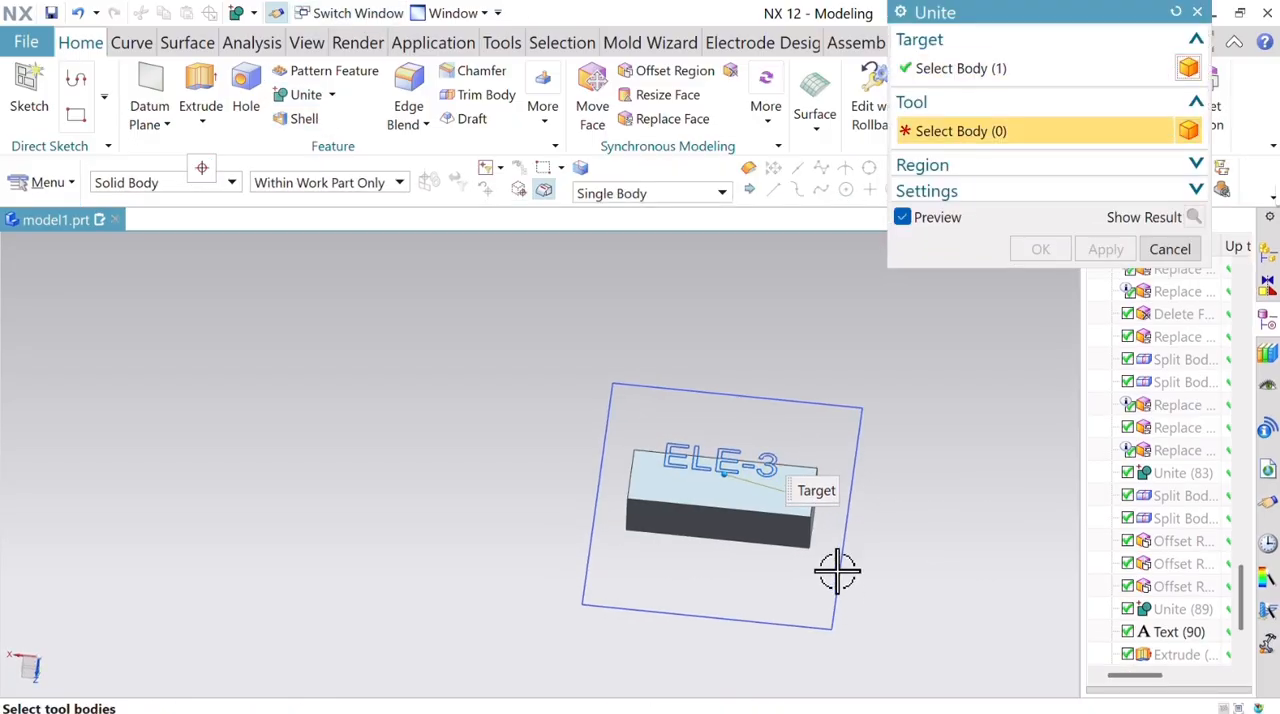
middle_drag(834, 571, 800, 514)
click(660, 520)
click(660, 520)
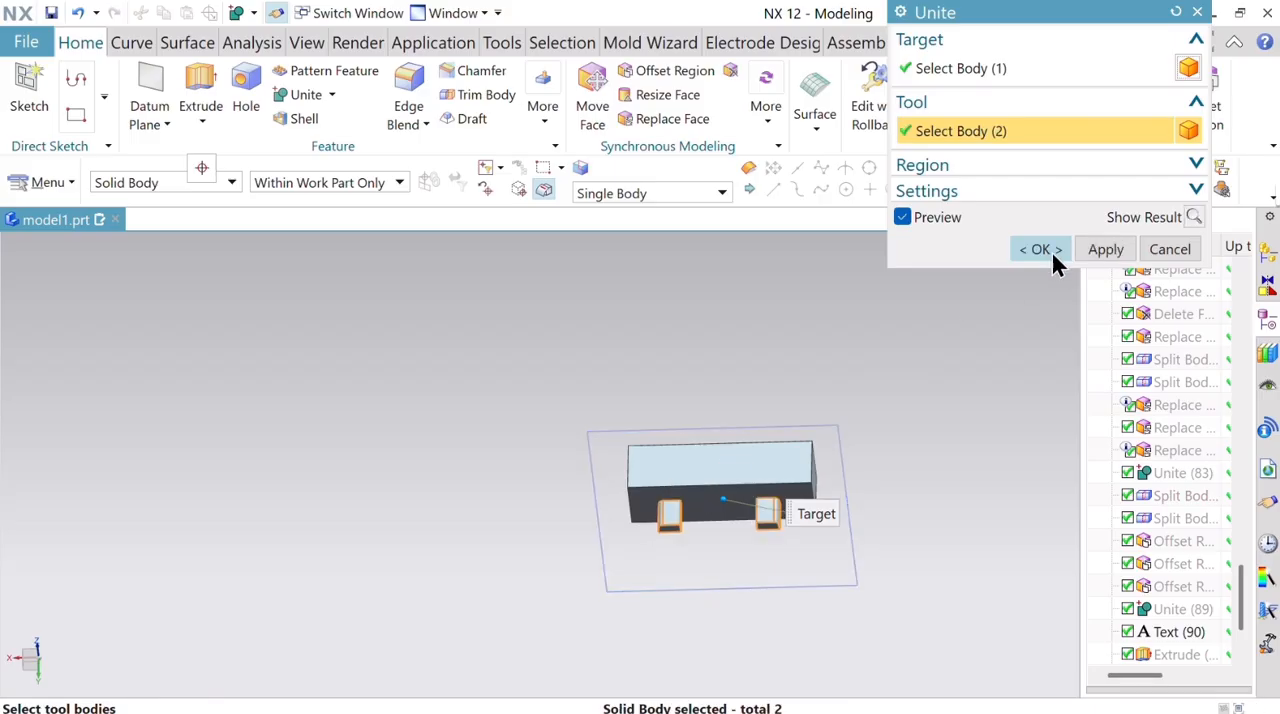
click(1040, 249)
Hide the ELE-3 text curves lying over the united block.
middle_drag(869, 363, 877, 449)
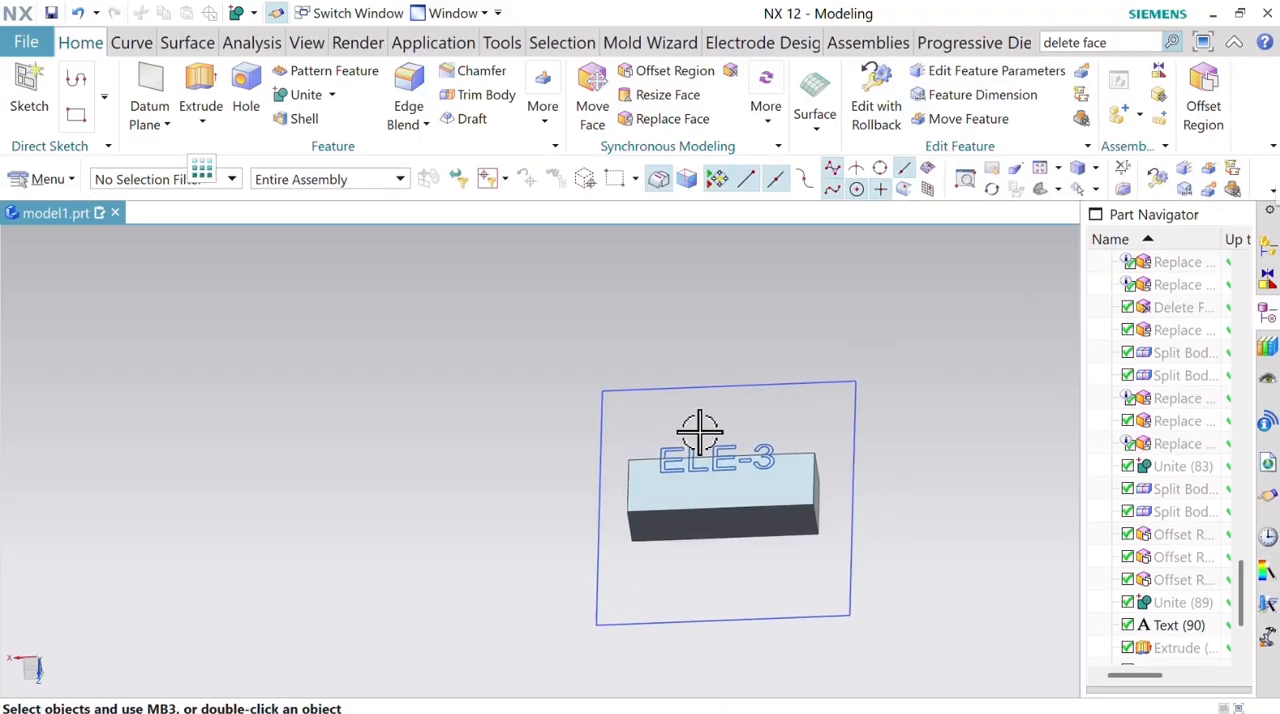
right_click(768, 452)
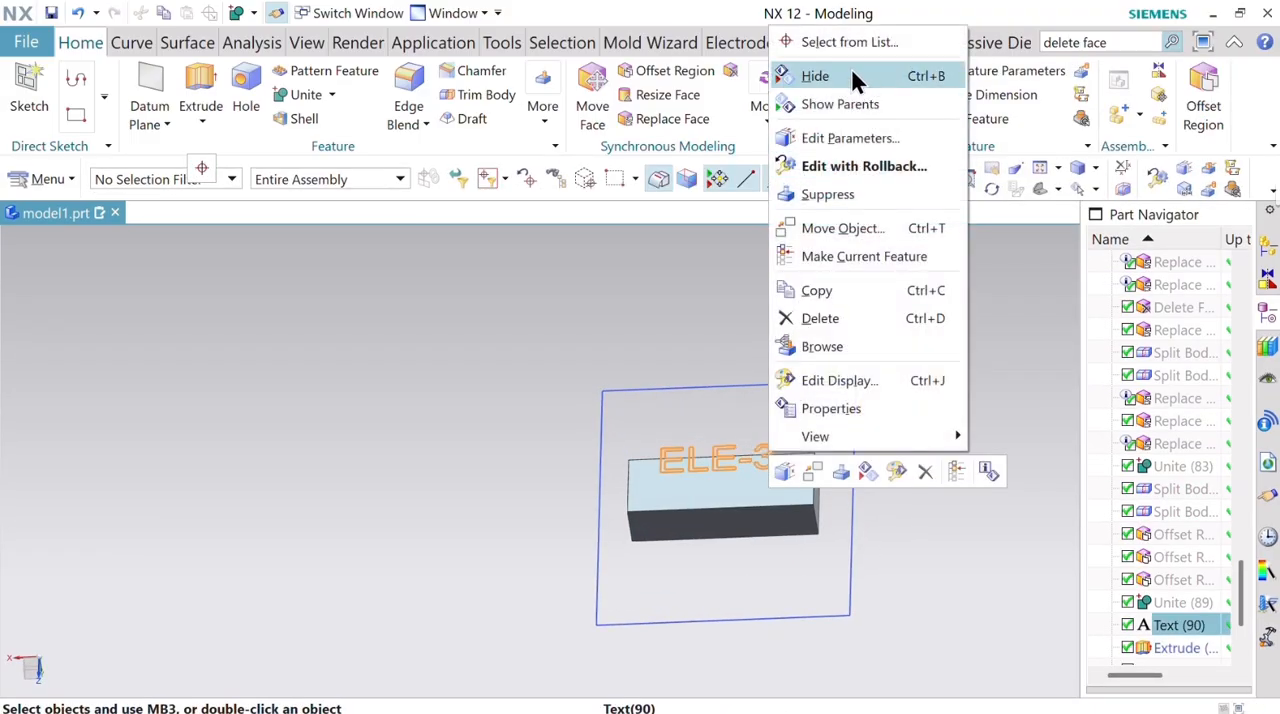
click(853, 78)
shift+middle_drag(906, 397, 757, 386)
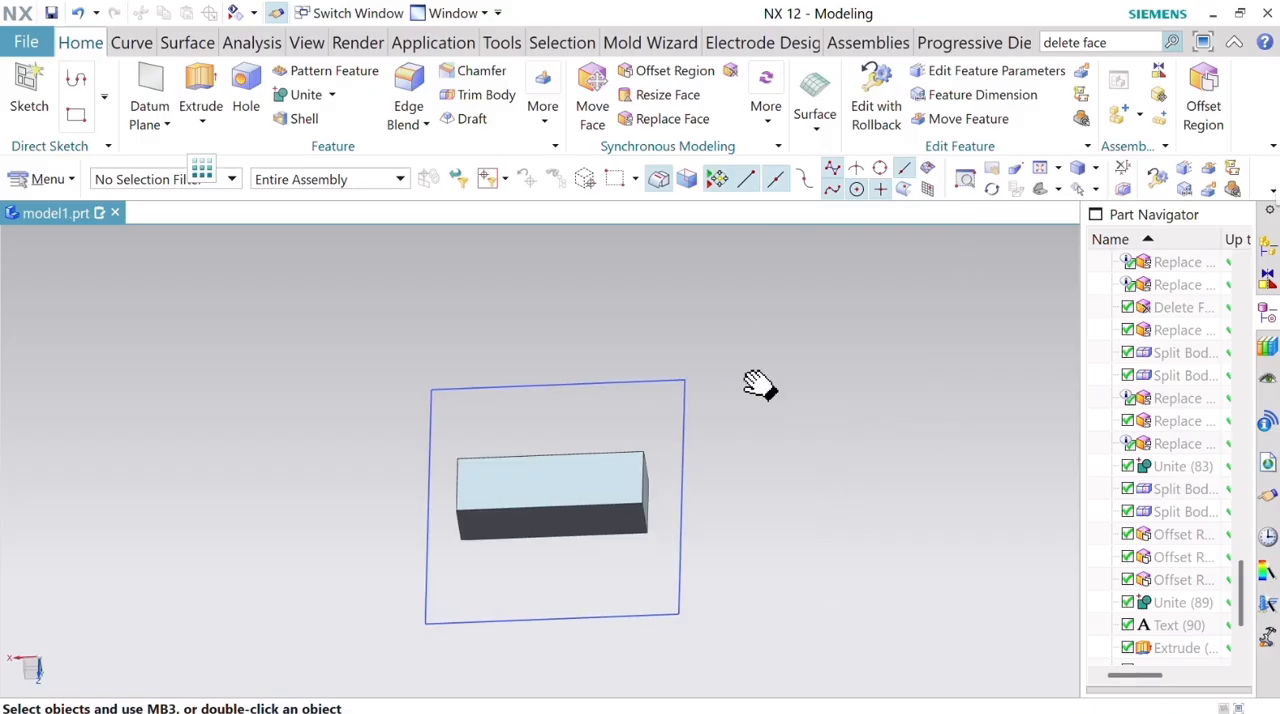
Change the united electrode's display color to light green from the Vibrant palette.
click(302, 48)
click(742, 95)
click(600, 514)
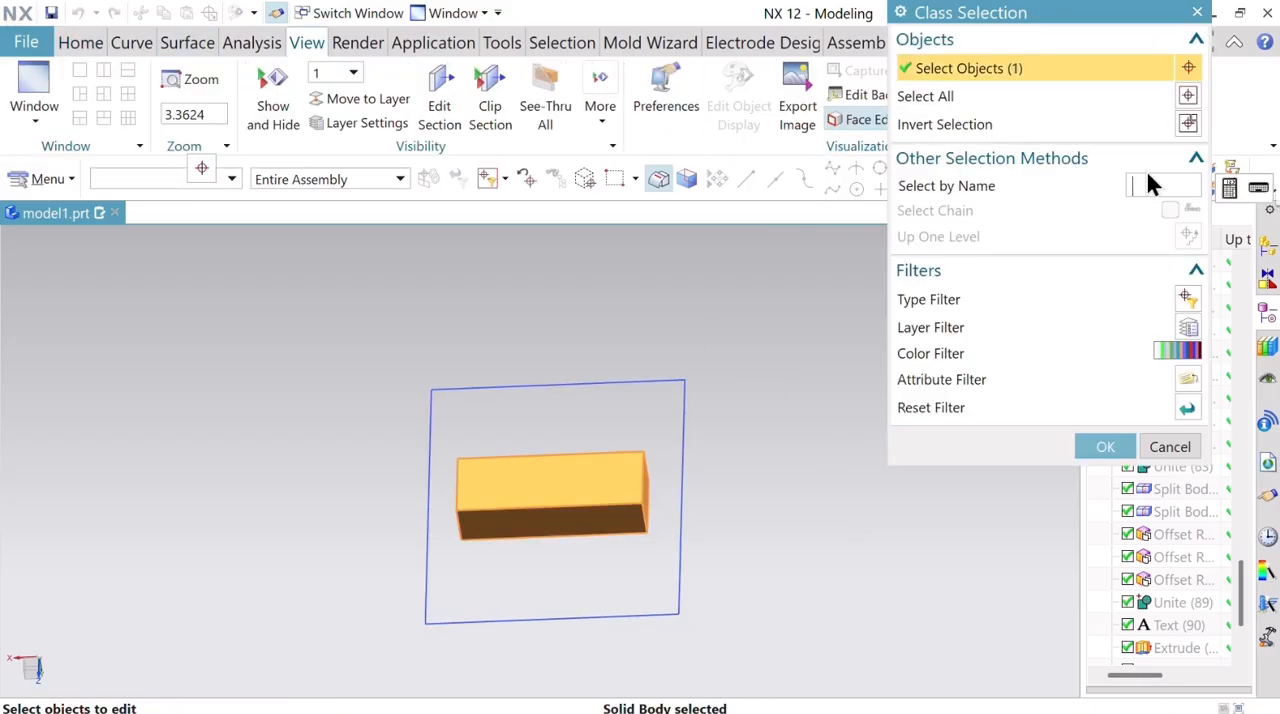
click(1100, 458)
click(1170, 123)
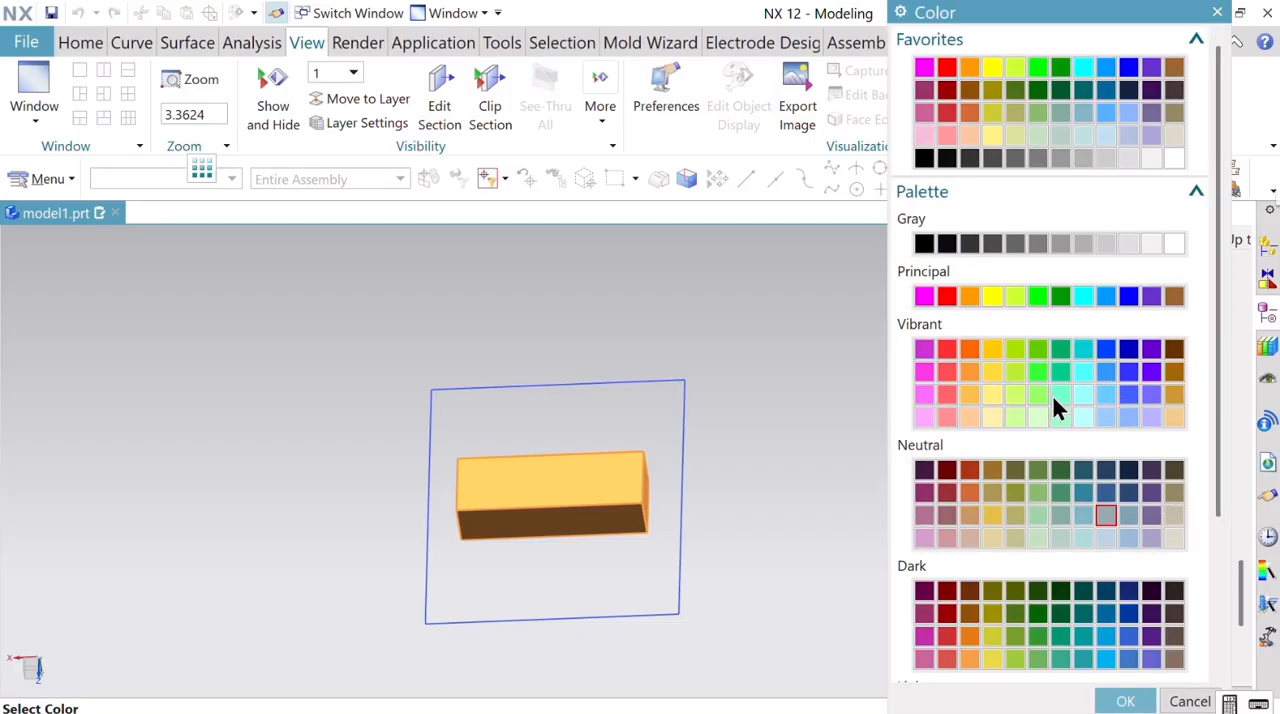
click(1120, 702)
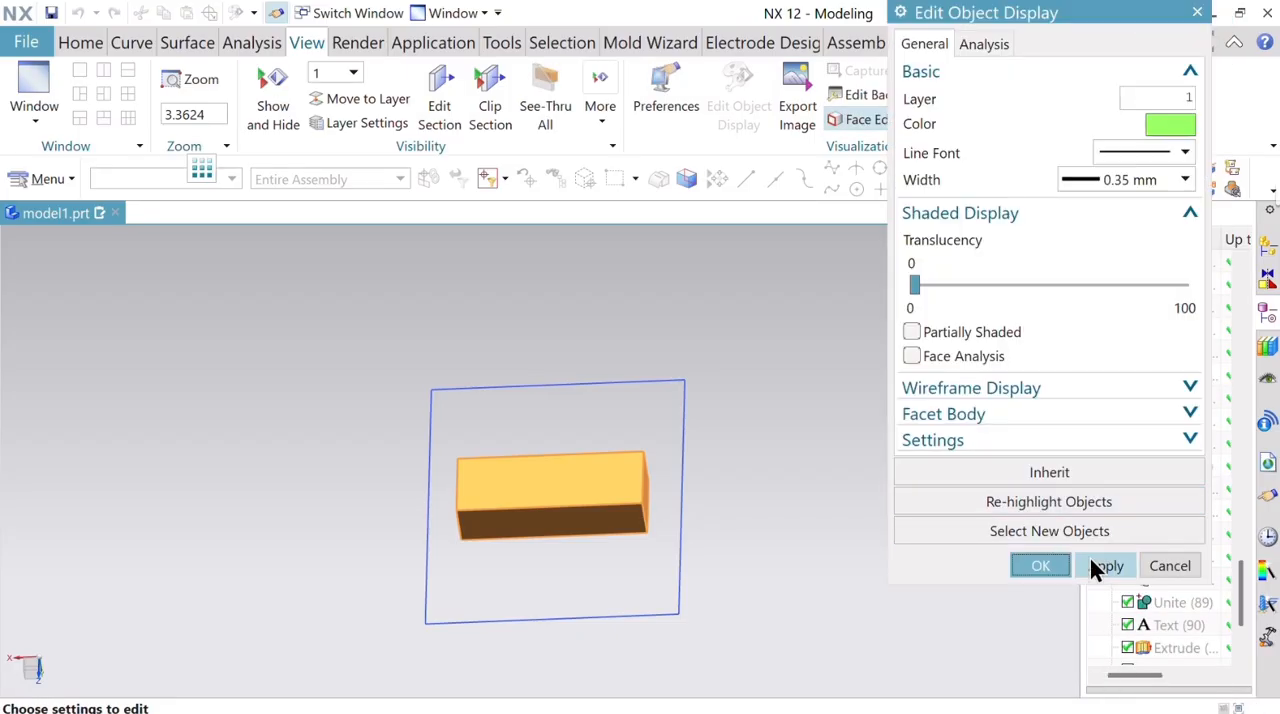
click(1040, 564)
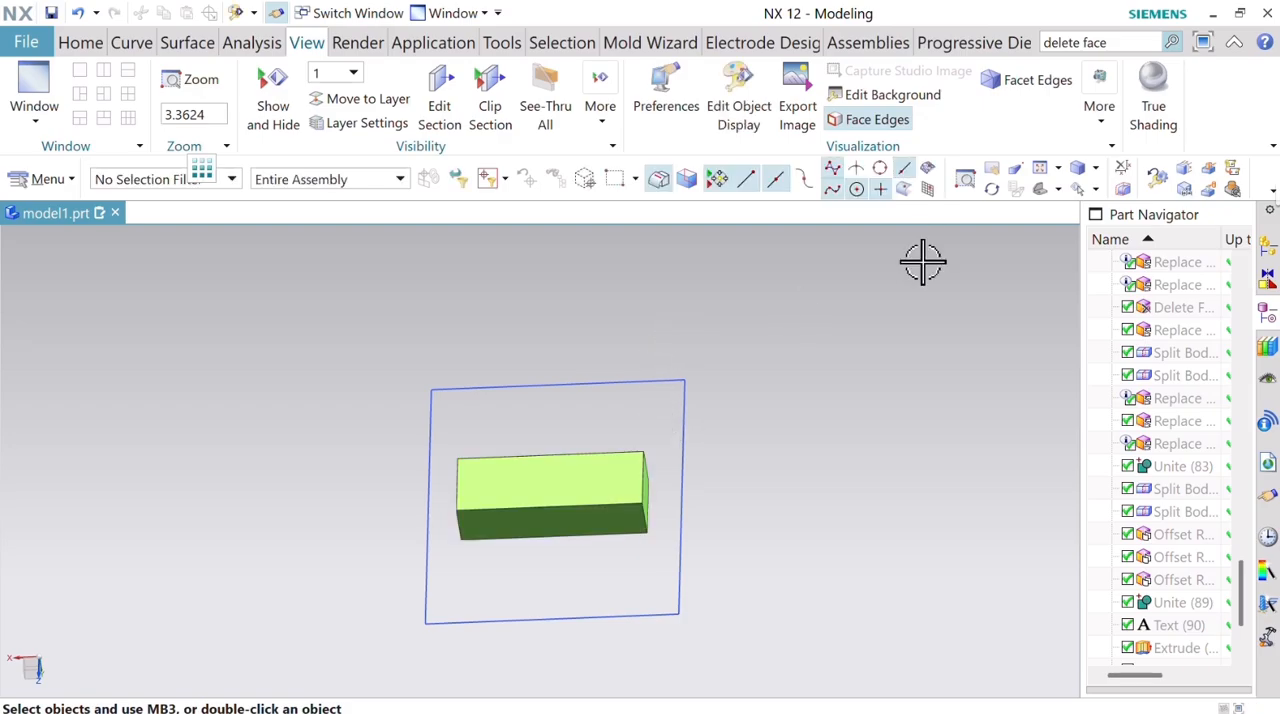
mouse_move(792, 530)
middle_down()
mouse_move(789, 446)
mouse_move(790, 515)
middle_up()
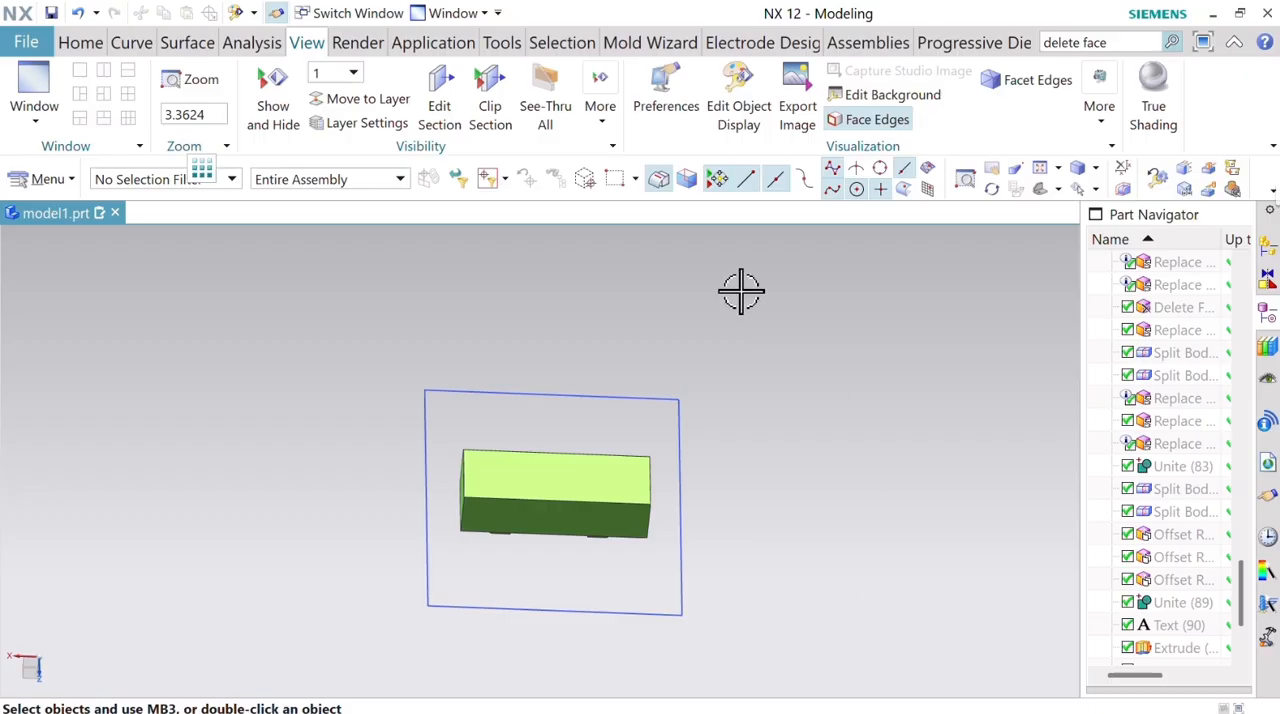
Set up an ELE-4 text curve on the light green electrode's flat face opposite the ribs, following its long edge.
middle_drag(862, 537, 836, 516)
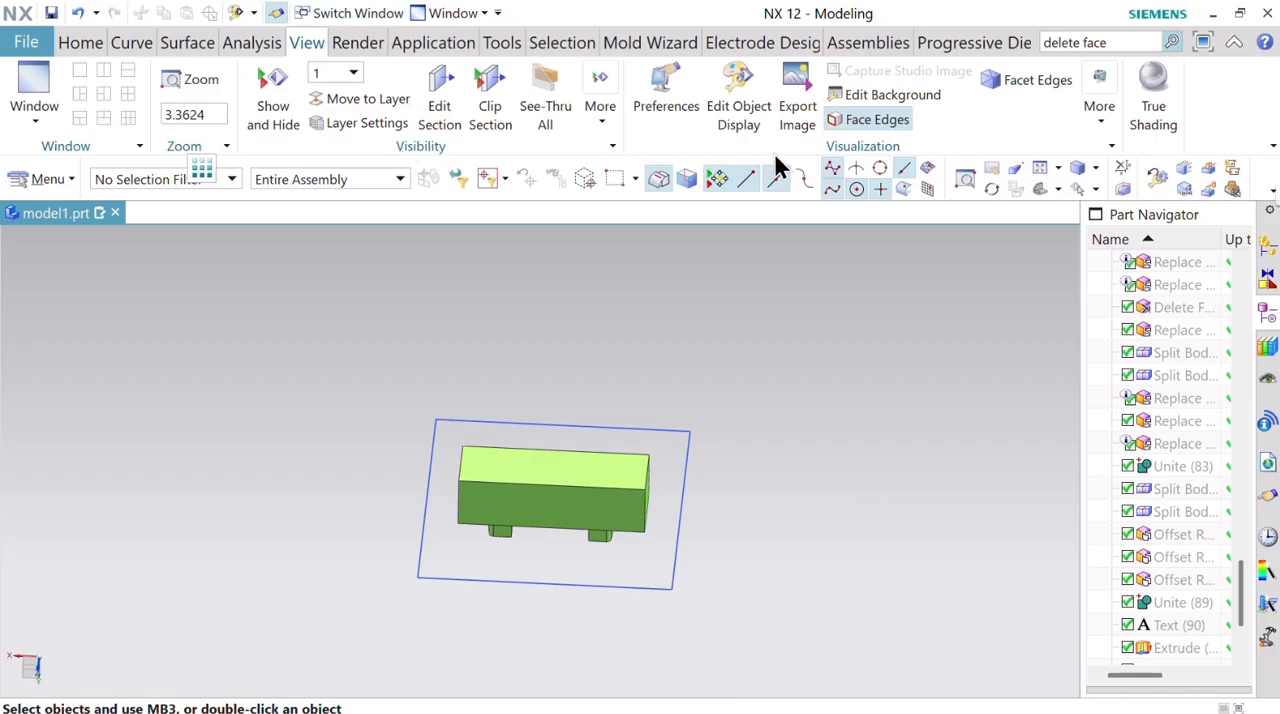
click(136, 43)
click(524, 97)
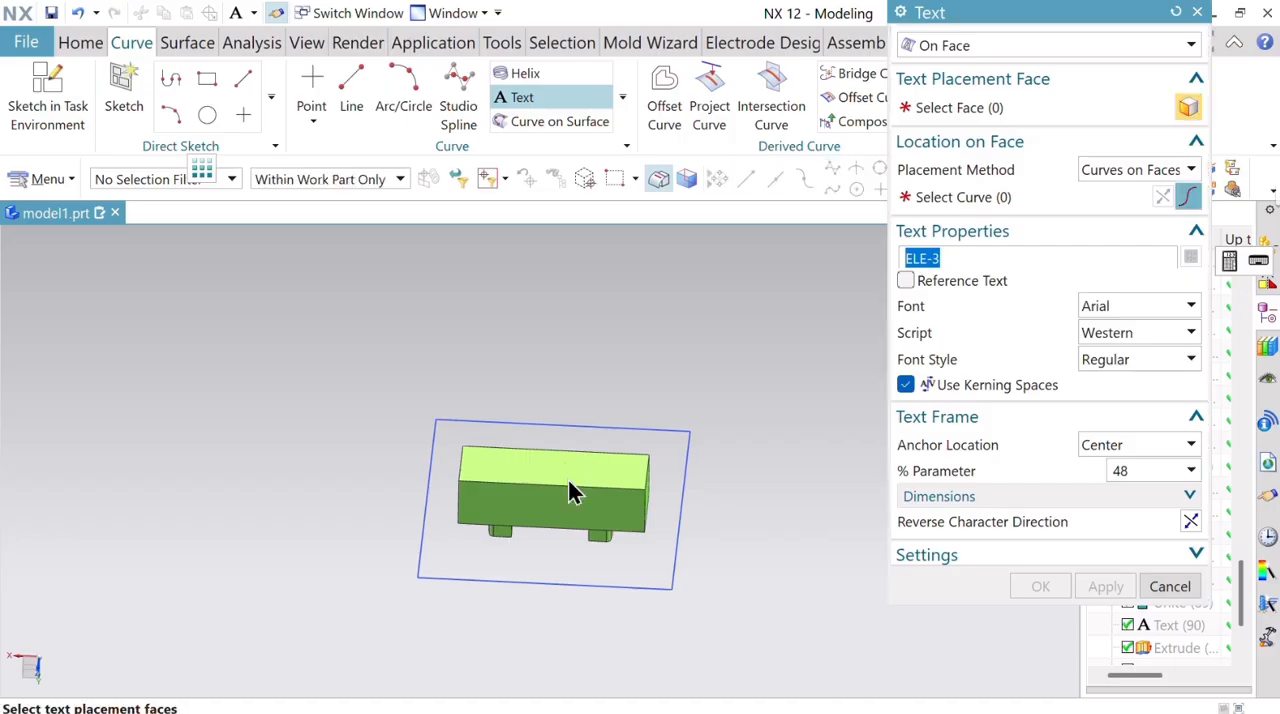
click(576, 470)
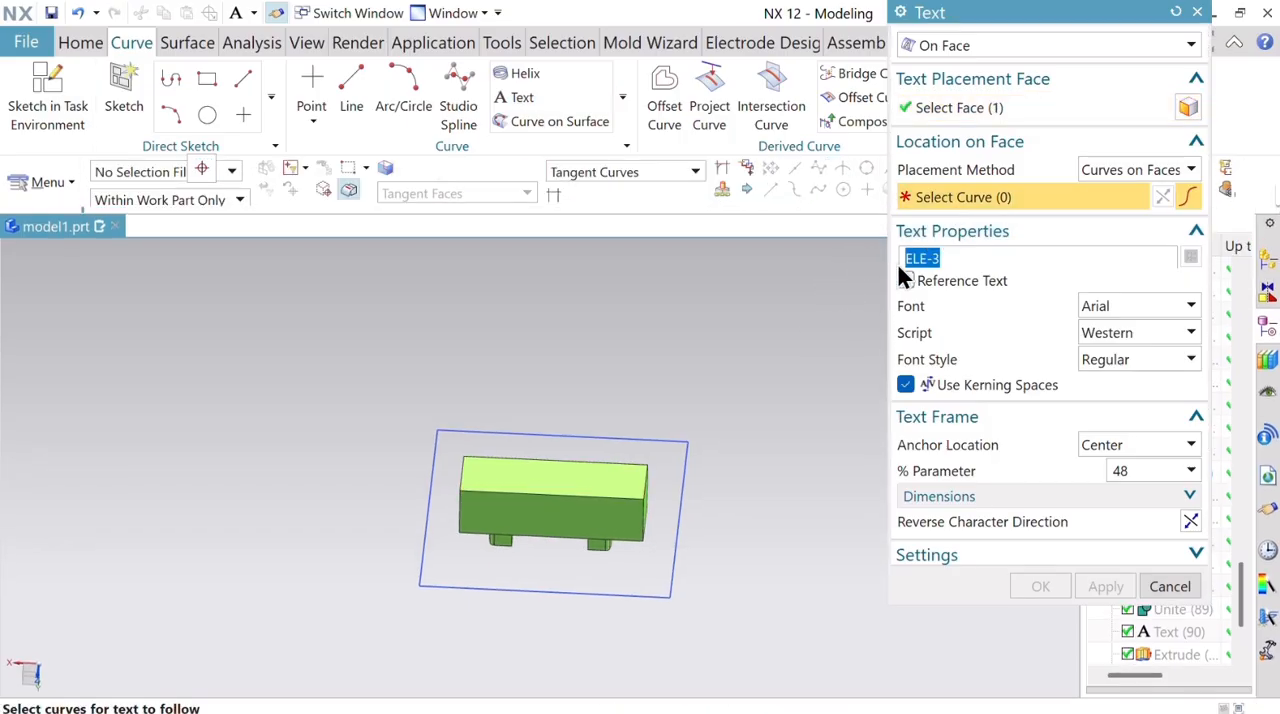
click(576, 460)
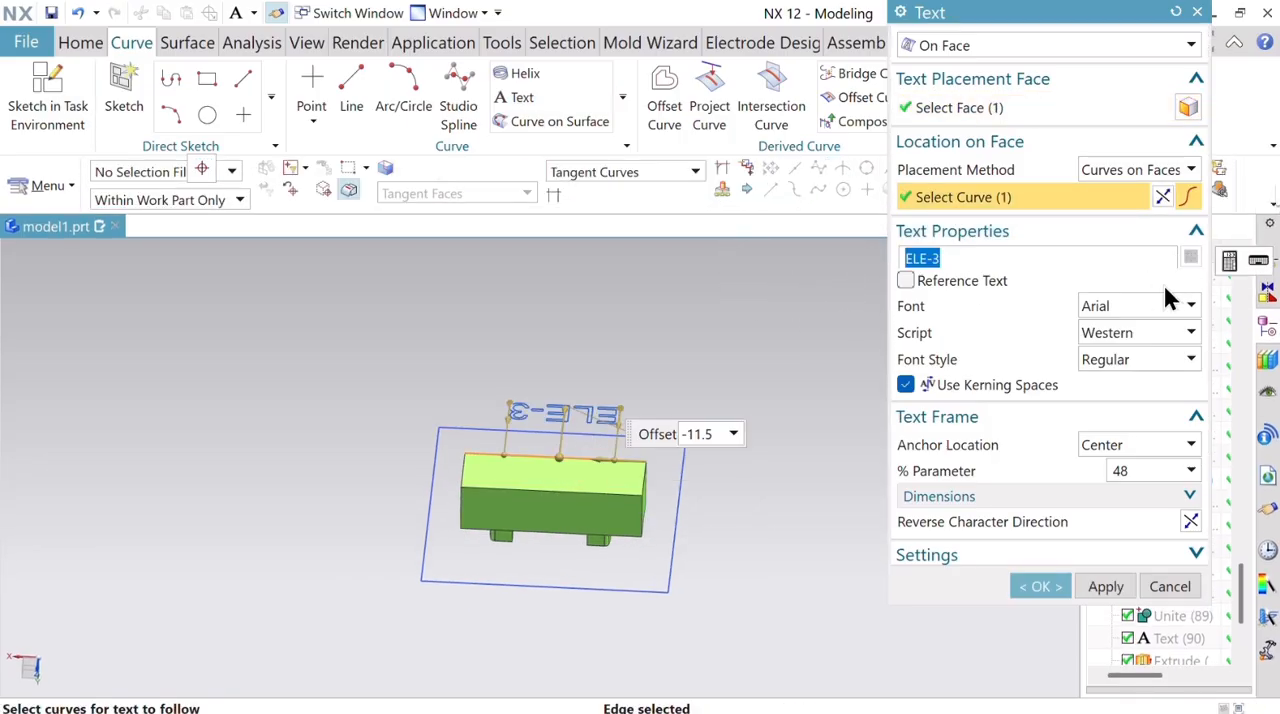
key(BackSpace)
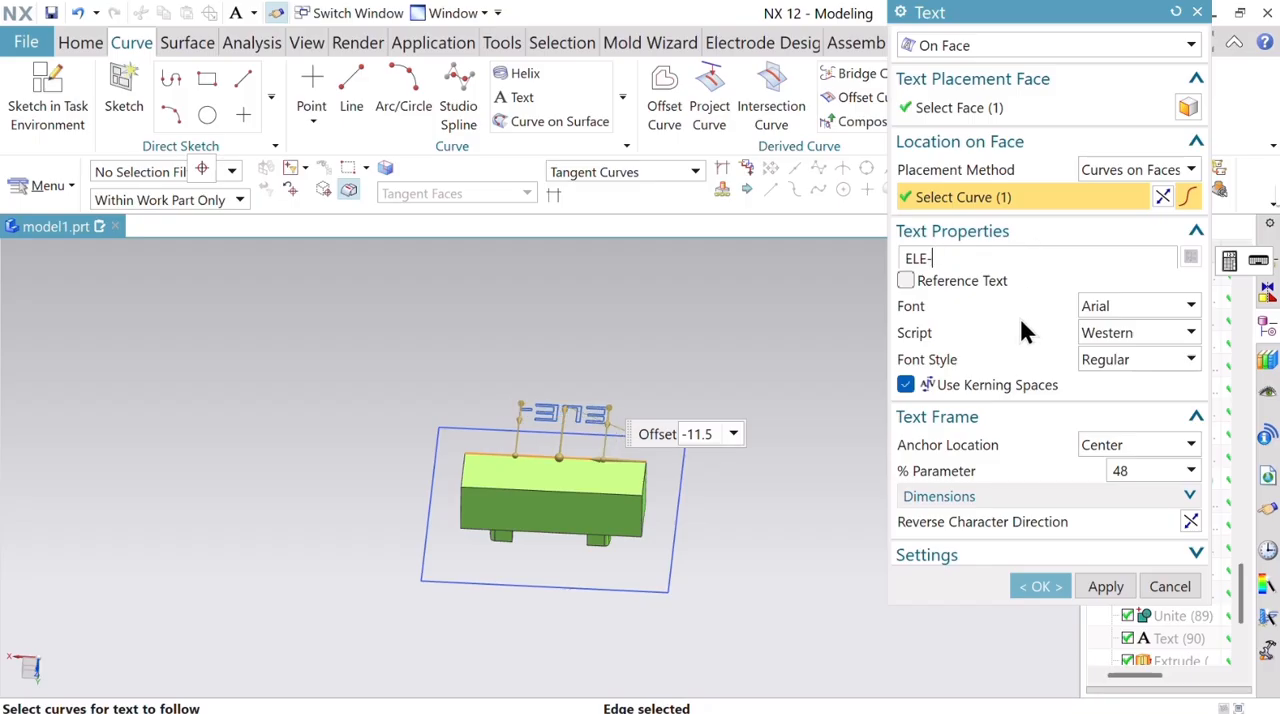
text(4)
key(Return)
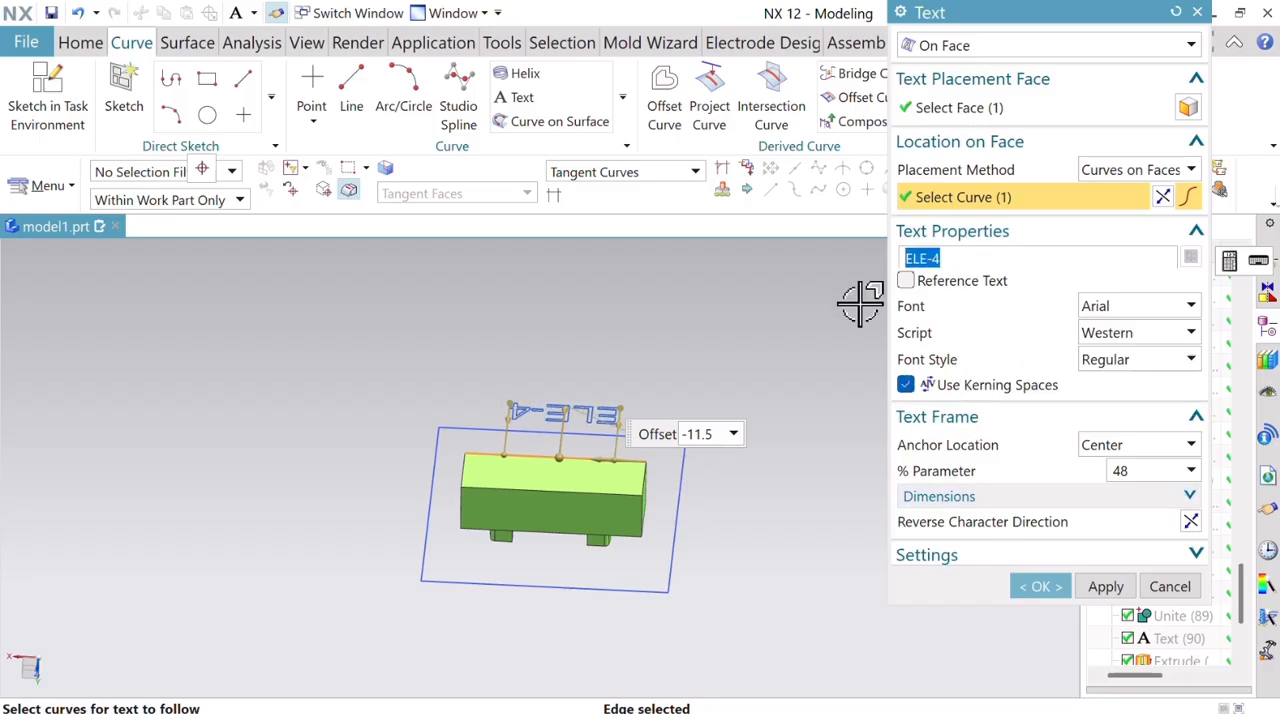
Reverse the direction of the text's placement curve and create the text on the face at an offset of -5.
click(1161, 198)
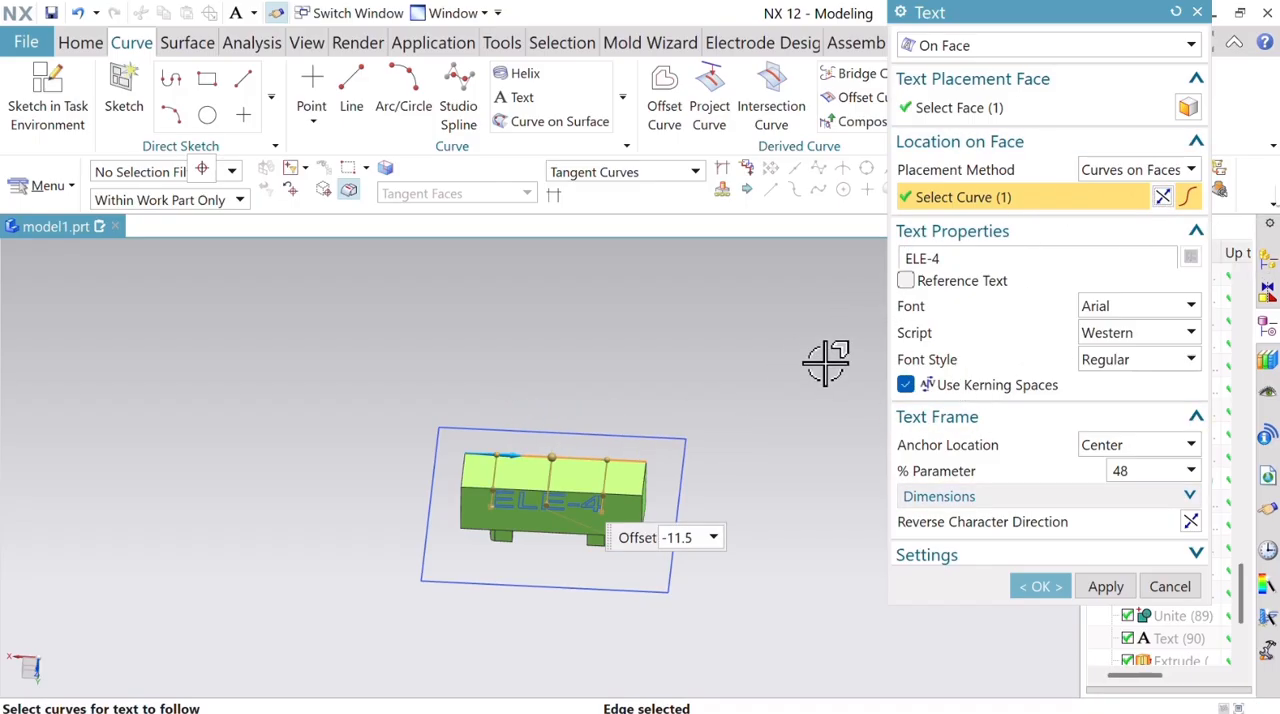
middle_drag(810, 375, 814, 409)
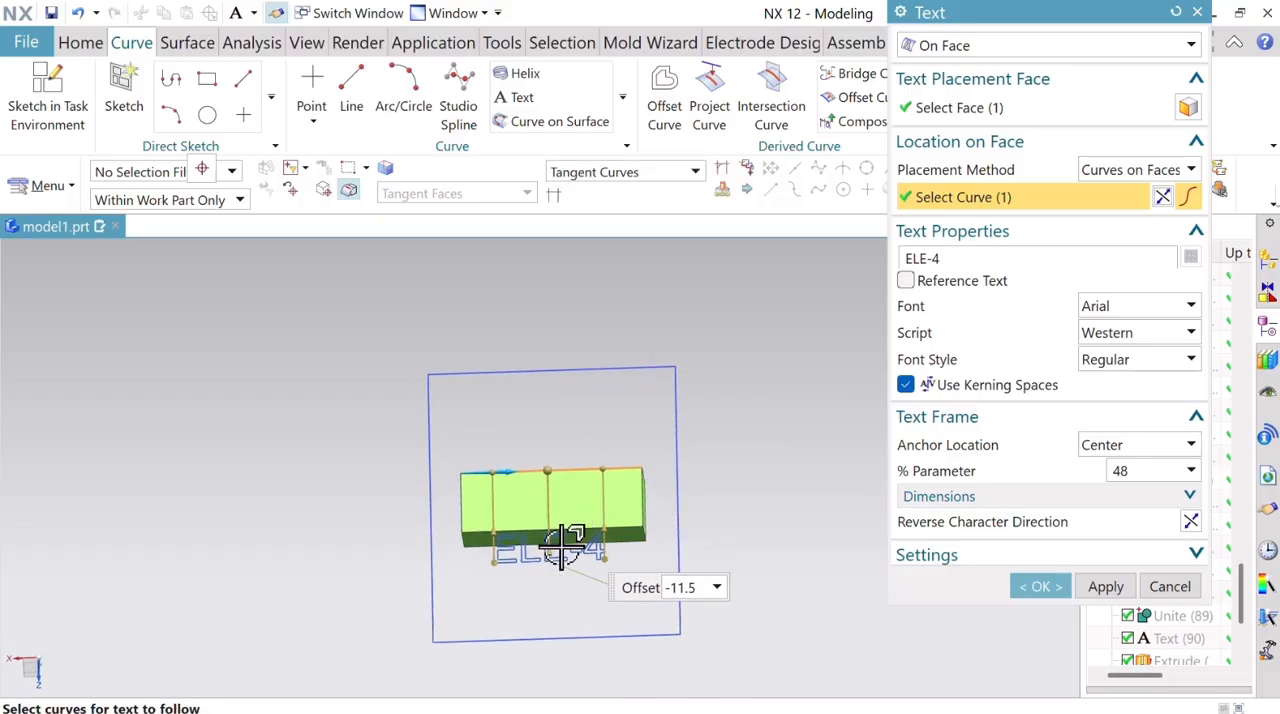
drag(556, 558, 546, 508)
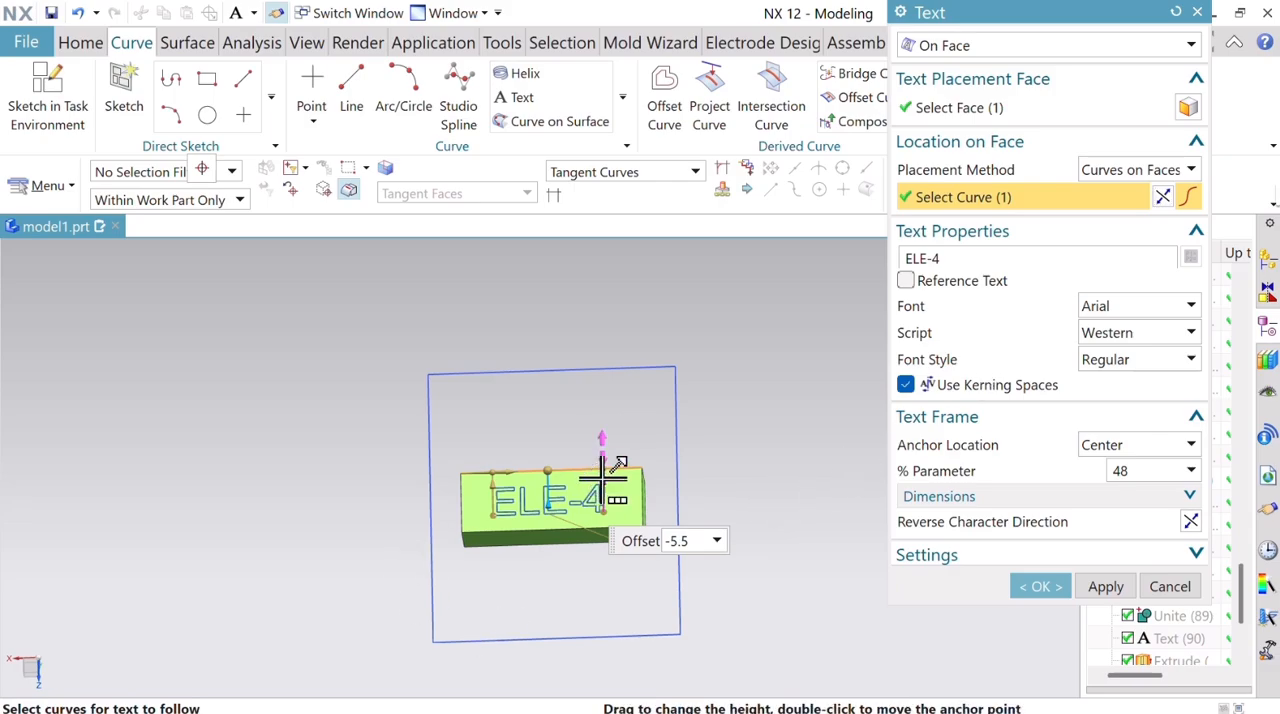
drag(602, 479, 543, 497)
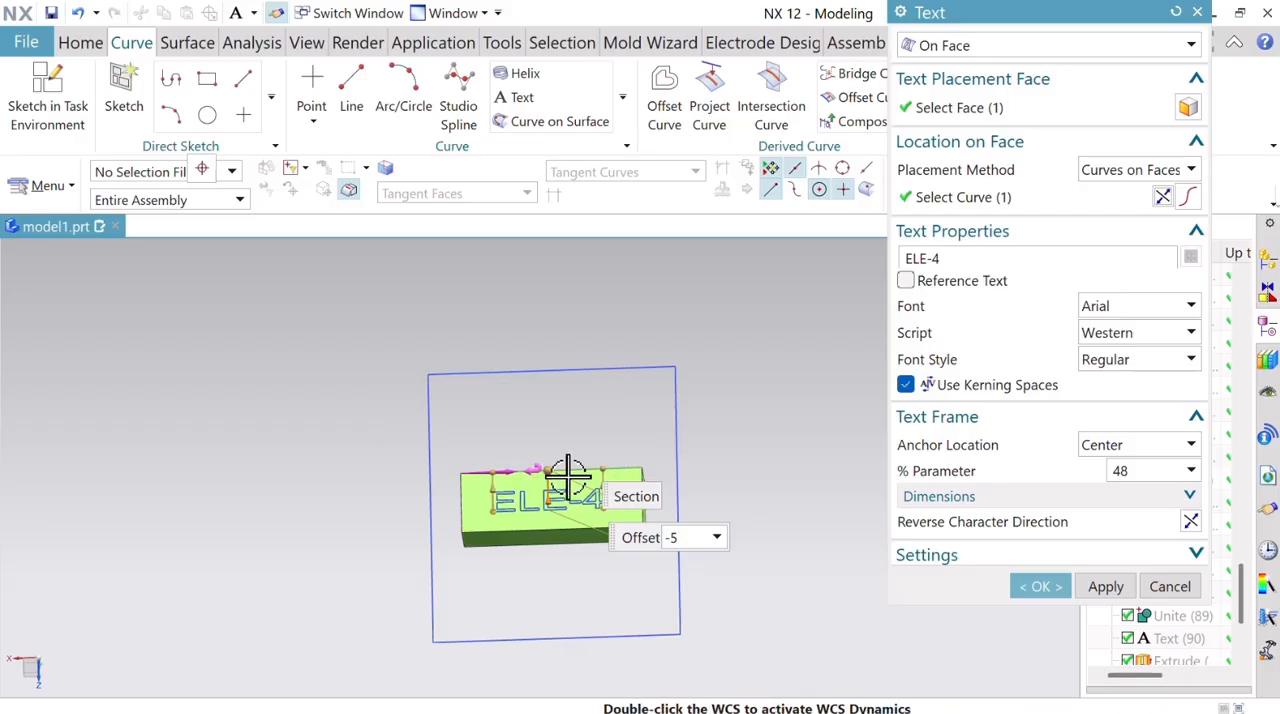
click(1057, 584)
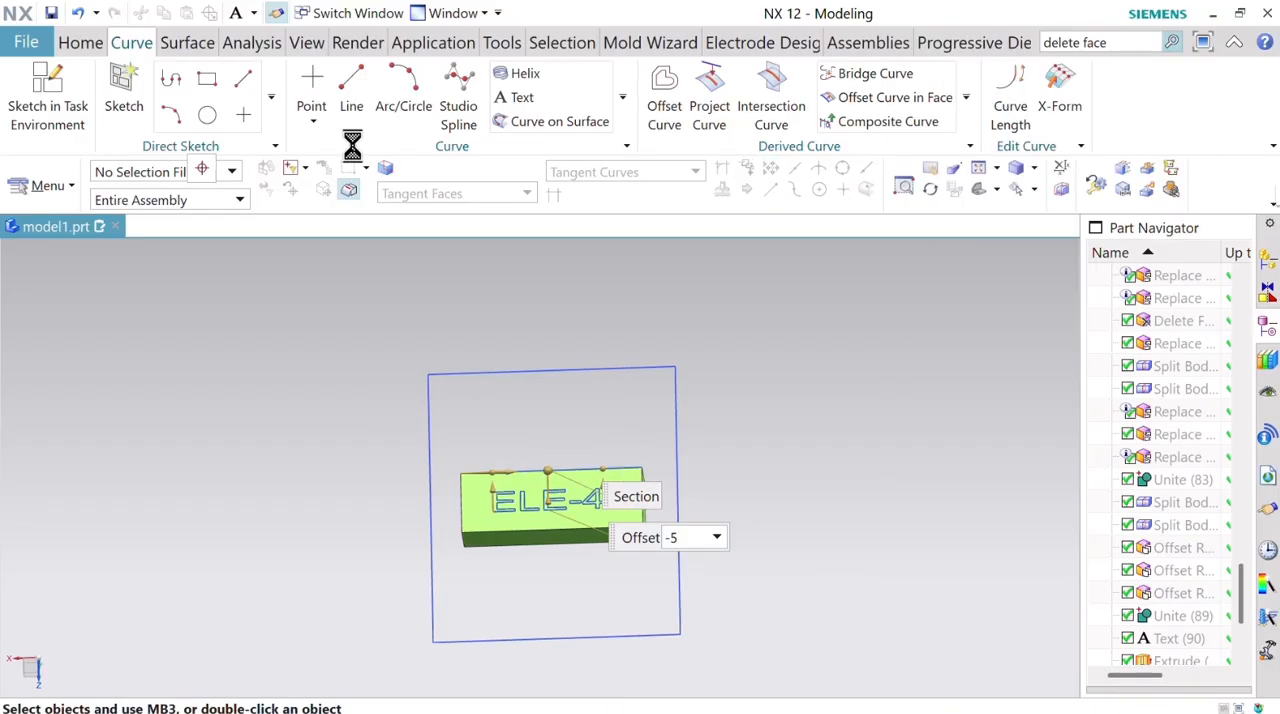
Extrude the ELE-4 character outlines 1 mm into the light green electrode in the reversed direction, subtracting them from the body.
click(78, 42)
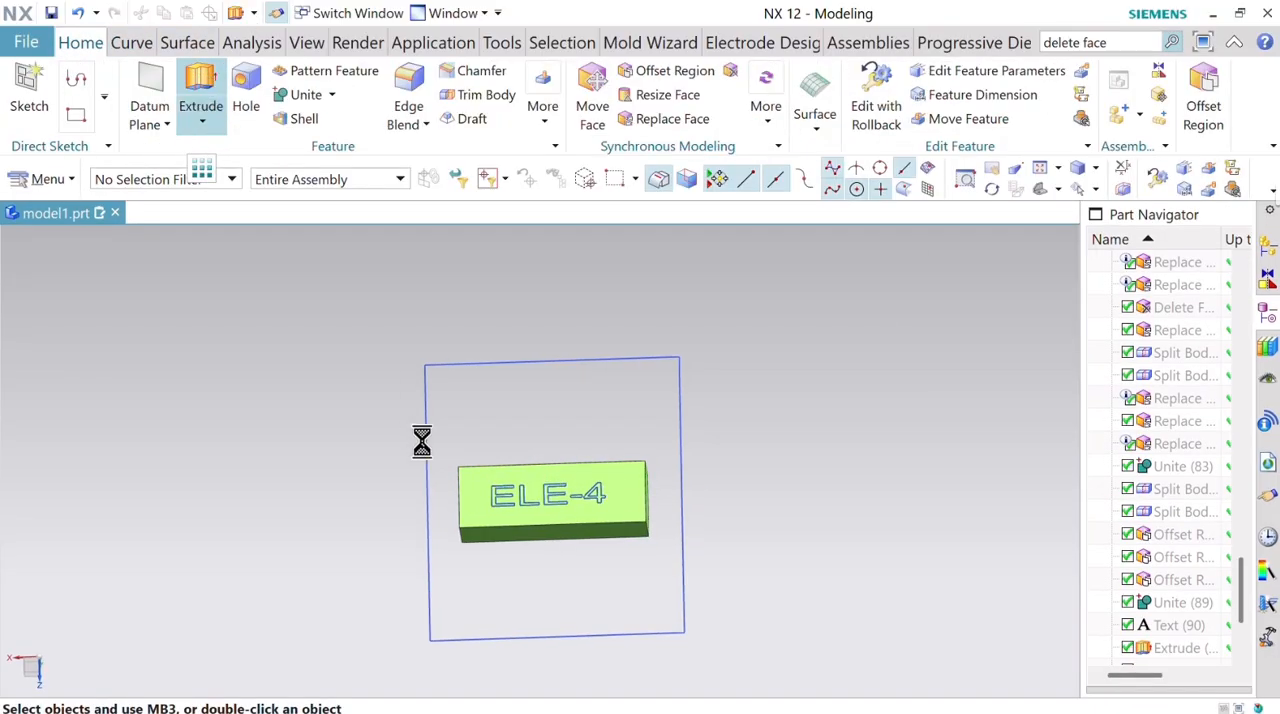
scroll(491, 486, up, 5)
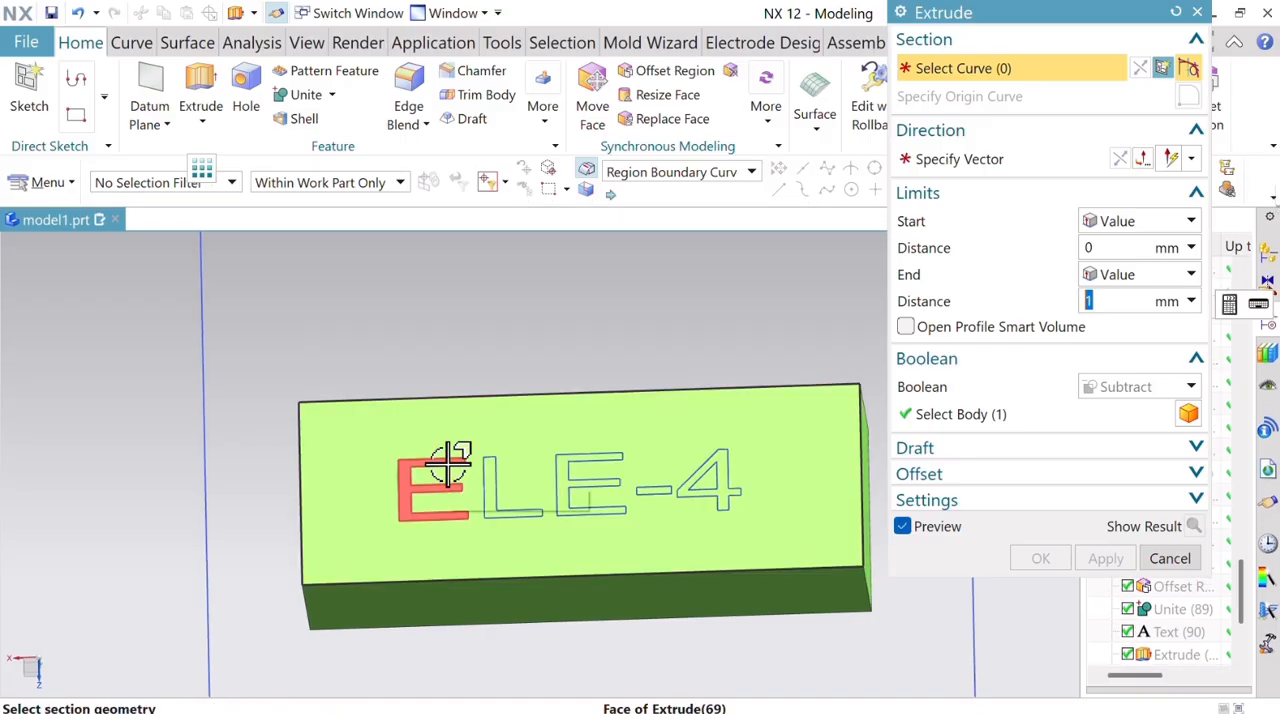
click(451, 462)
click(491, 462)
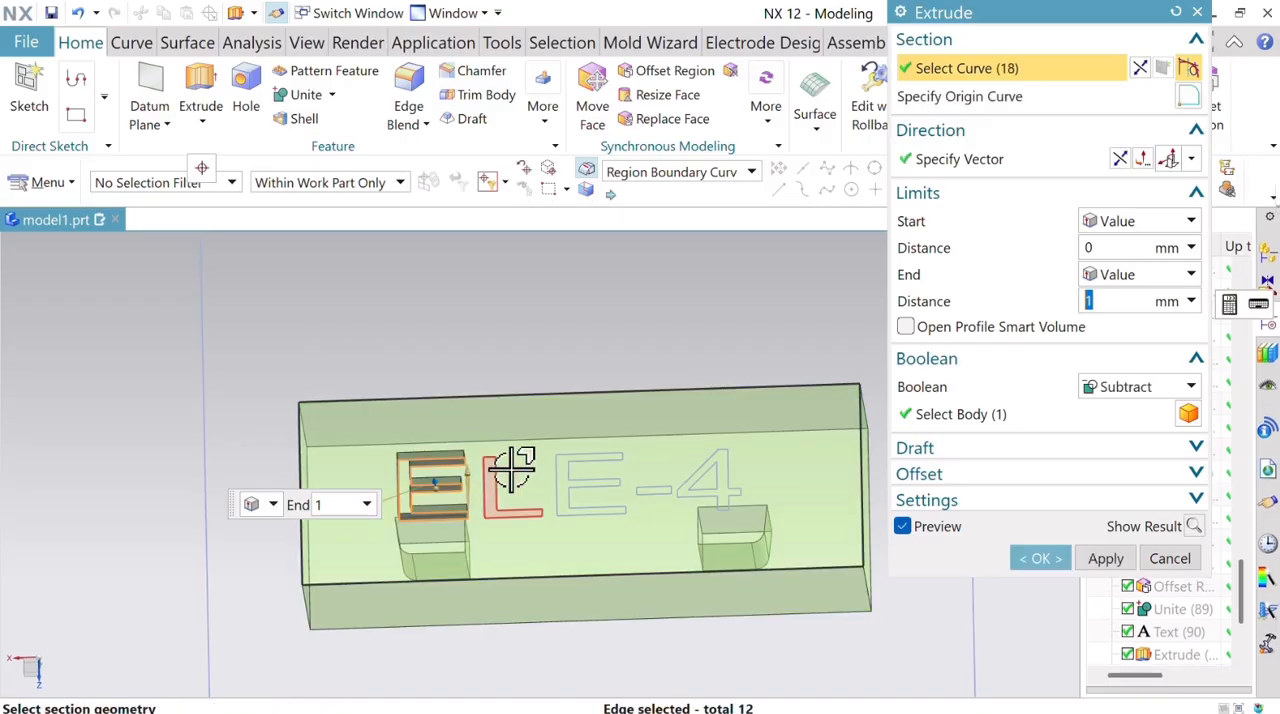
click(567, 480)
click(697, 492)
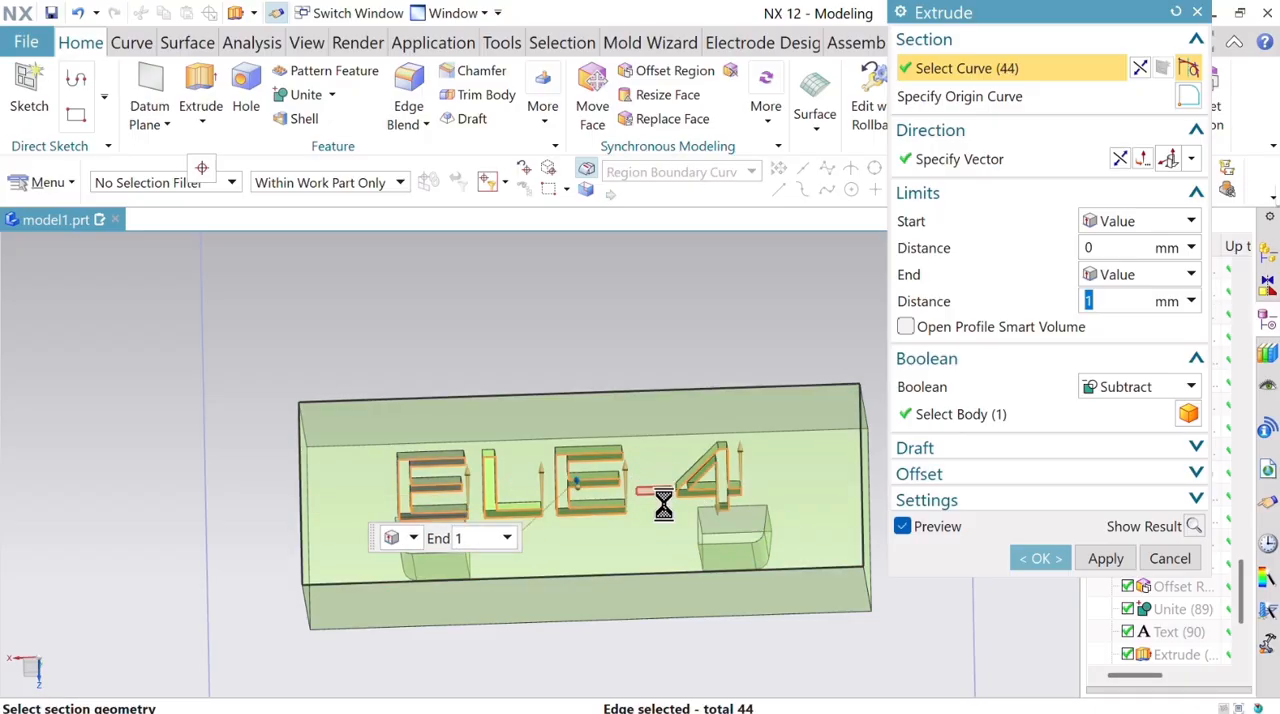
click(662, 497)
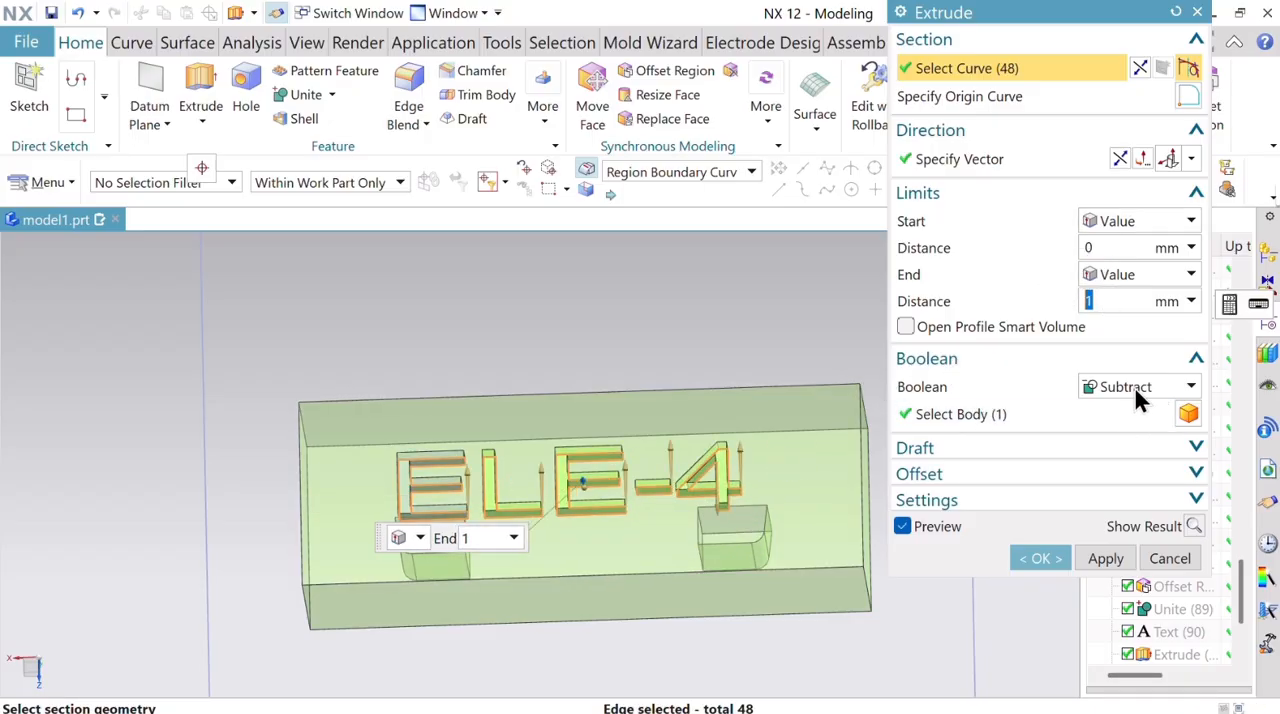
click(1196, 527)
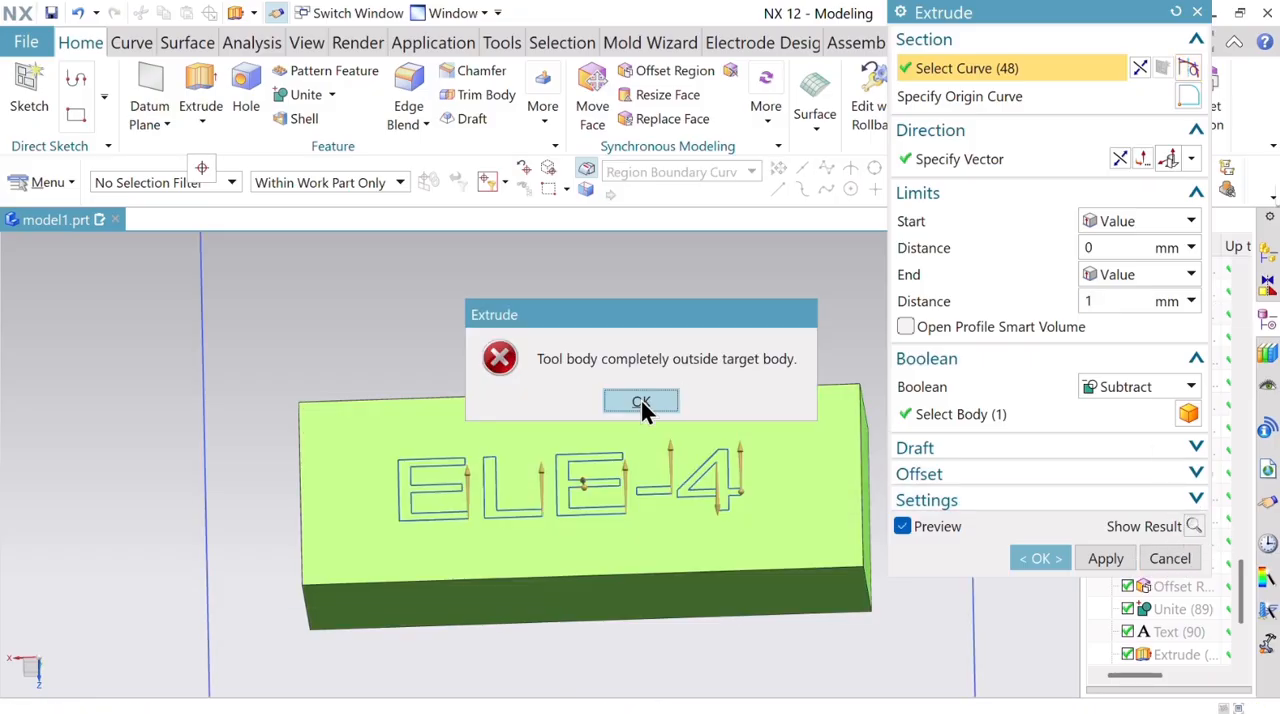
click(641, 401)
click(641, 401)
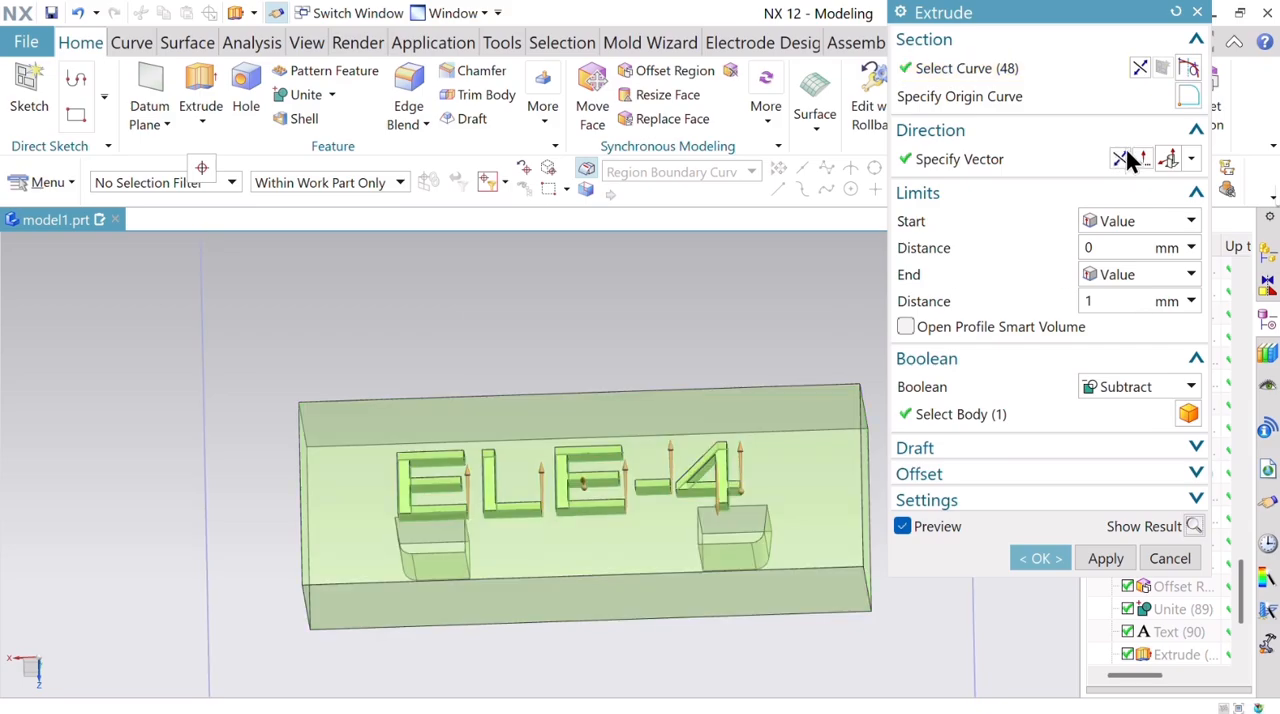
click(1195, 524)
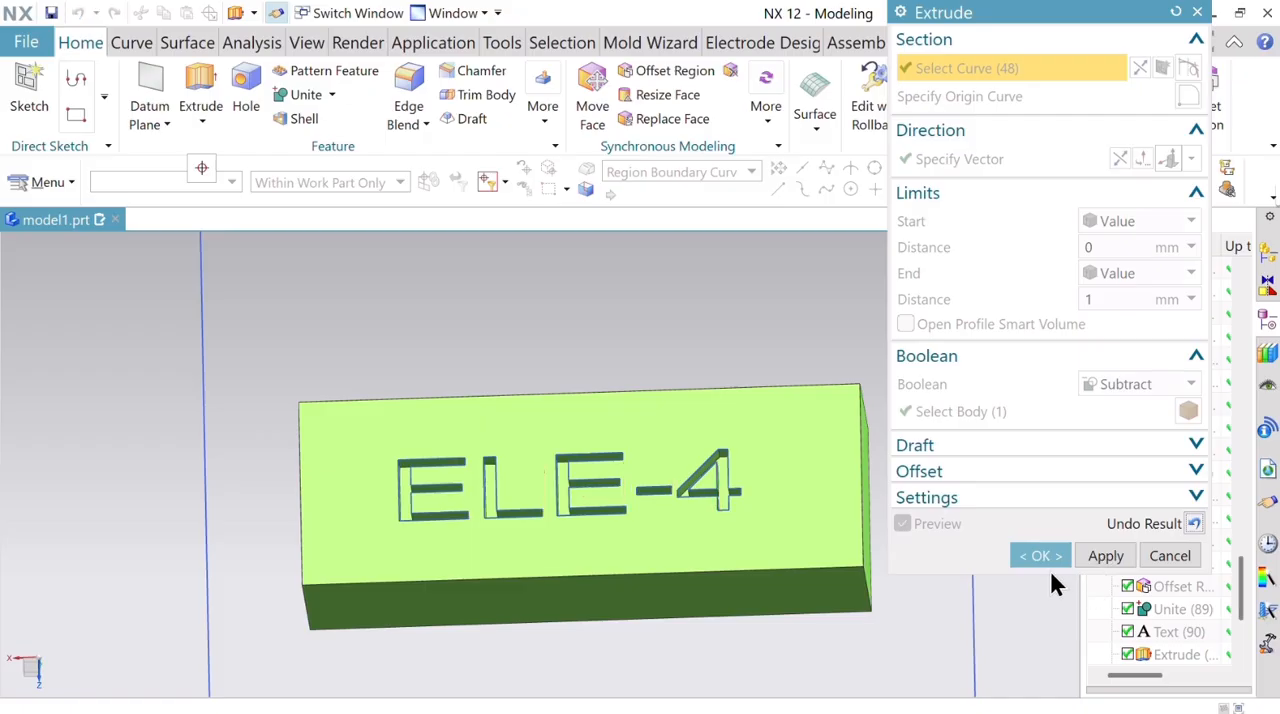
click(1045, 558)
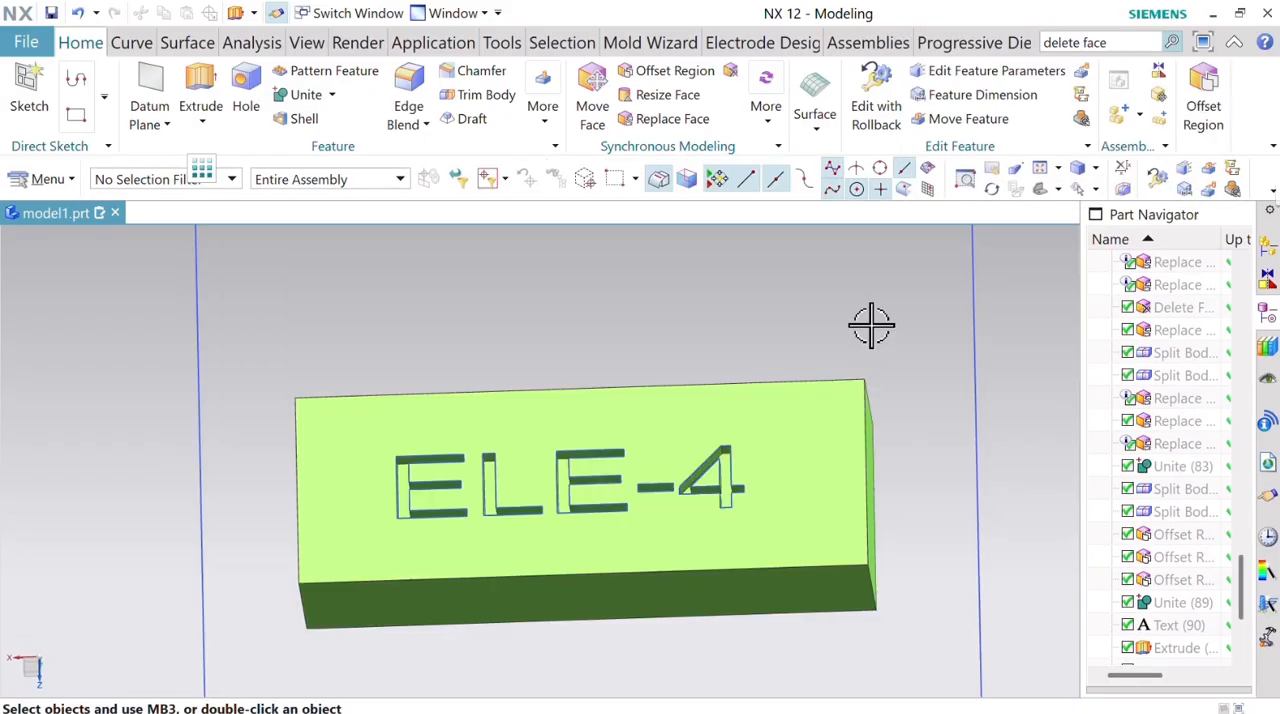
Show the hidden purple electrode body from the earlier split body feature together with the light green electrode.
middle_drag(866, 323, 1009, 573)
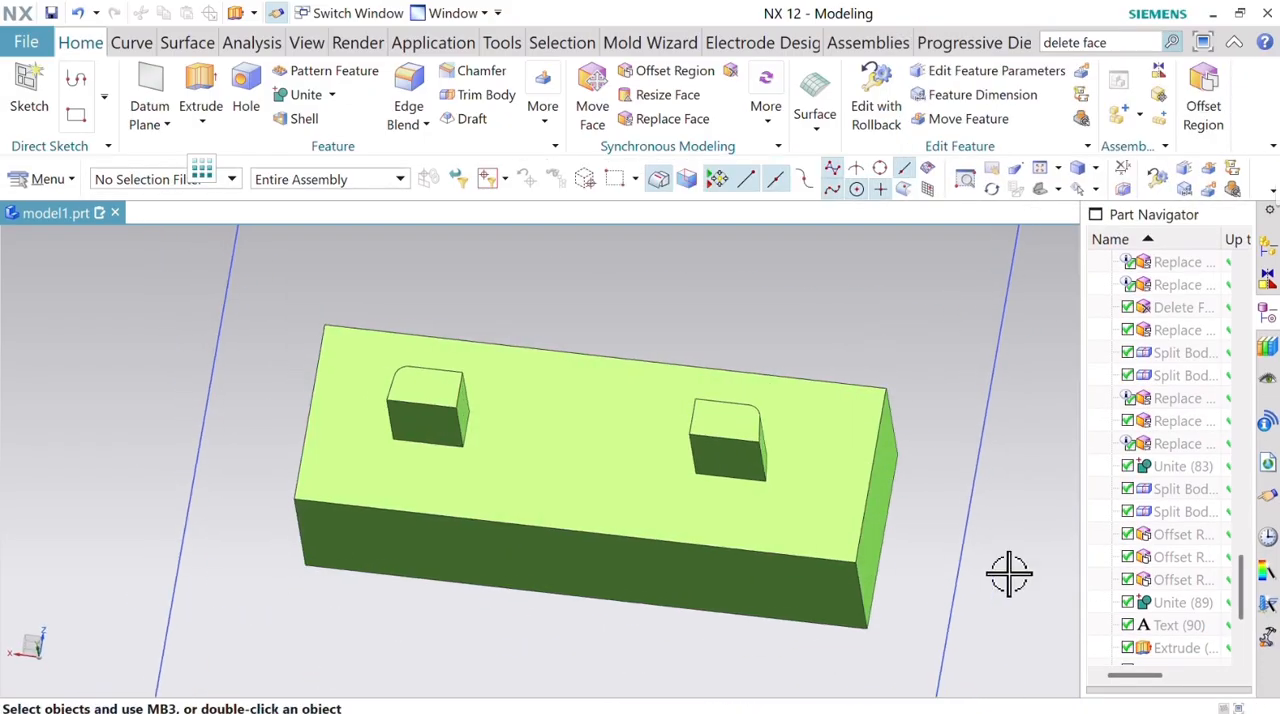
drag(1245, 590, 1245, 640)
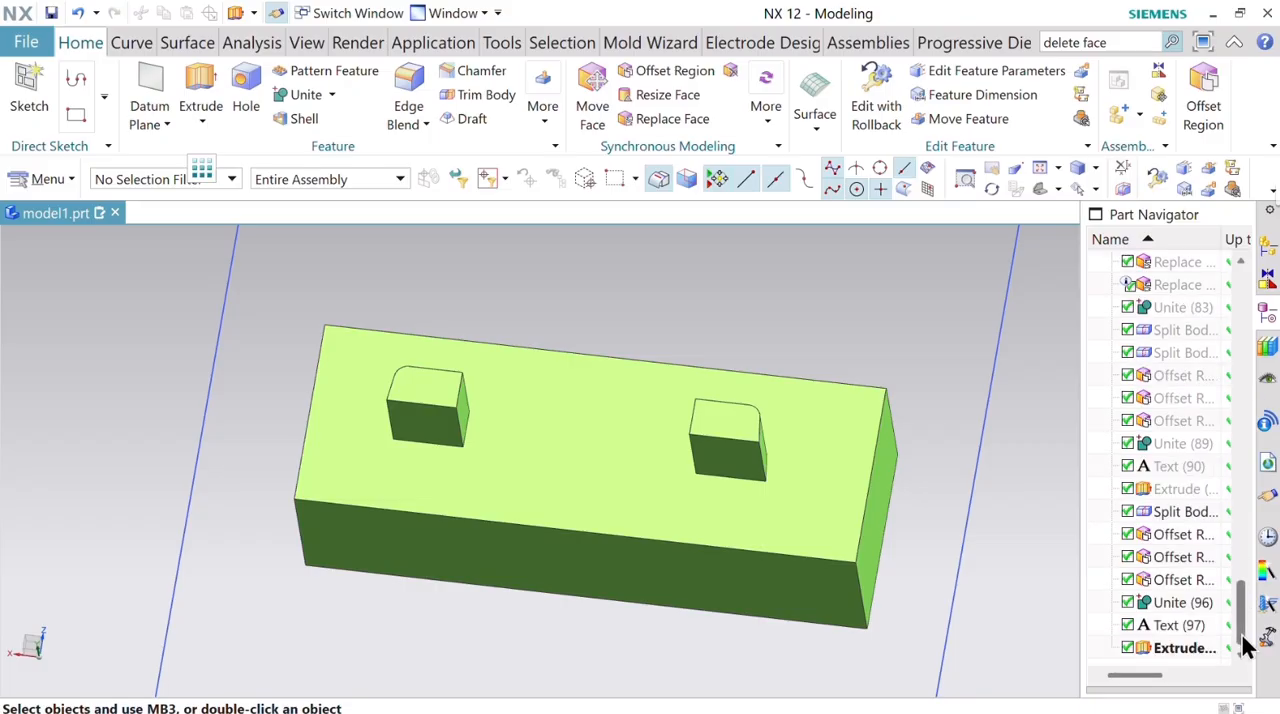
right_click(1193, 514)
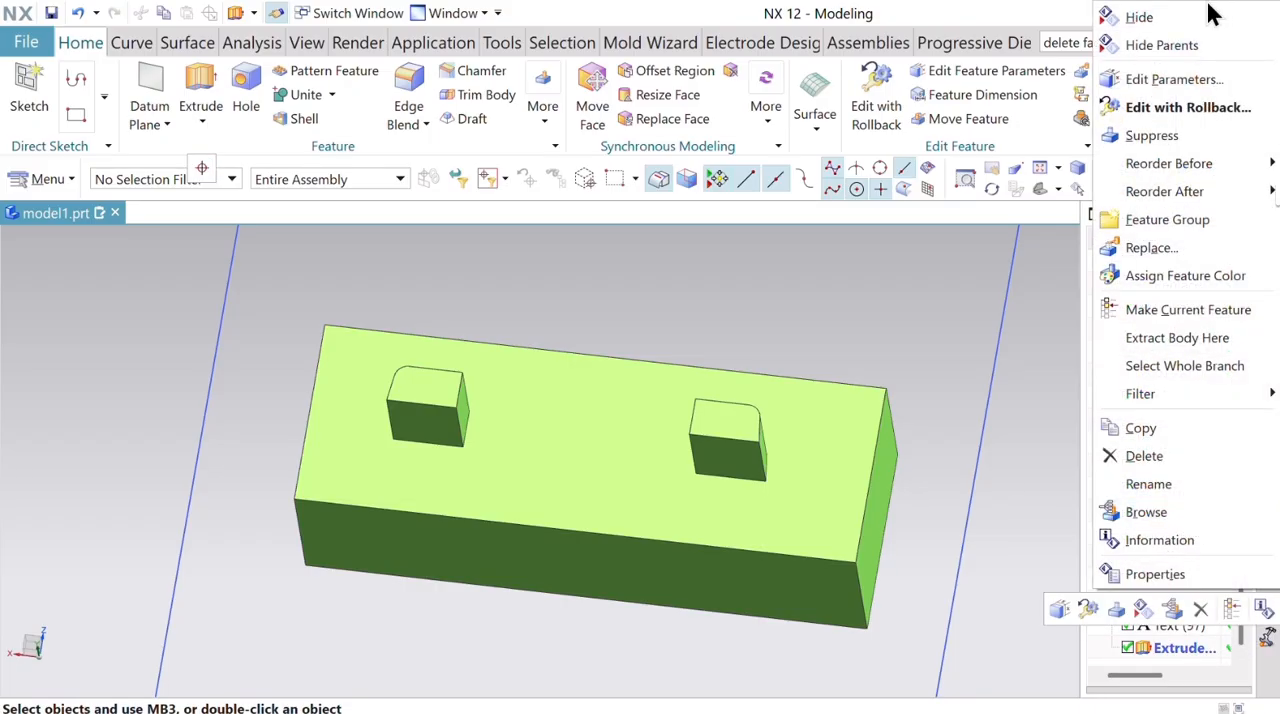
click(1035, 469)
click(1155, 511)
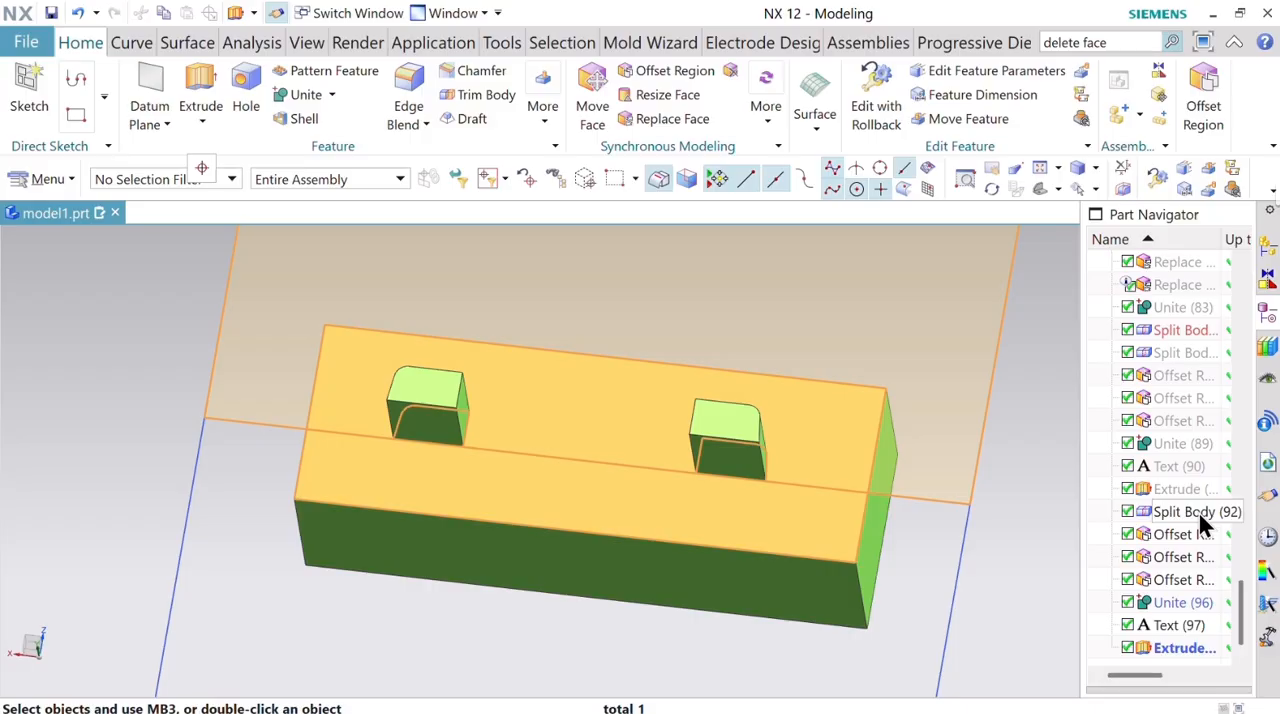
double_click(1199, 509)
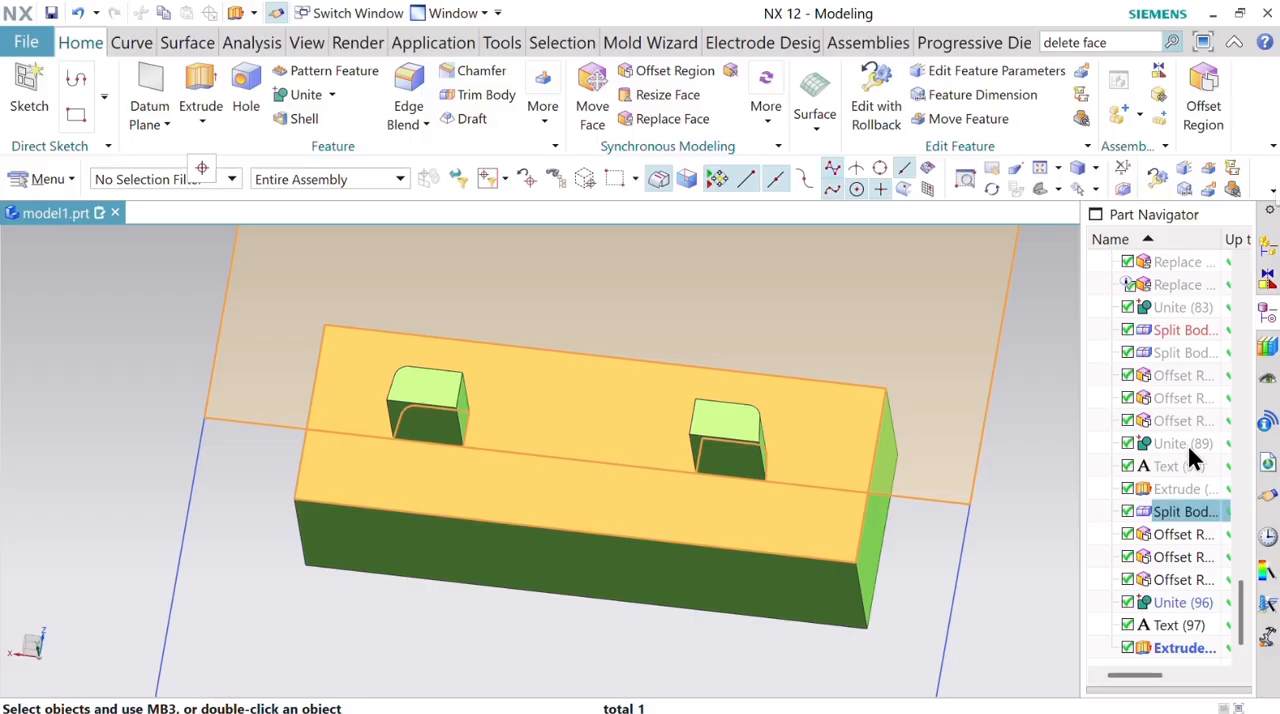
right_click(1187, 356)
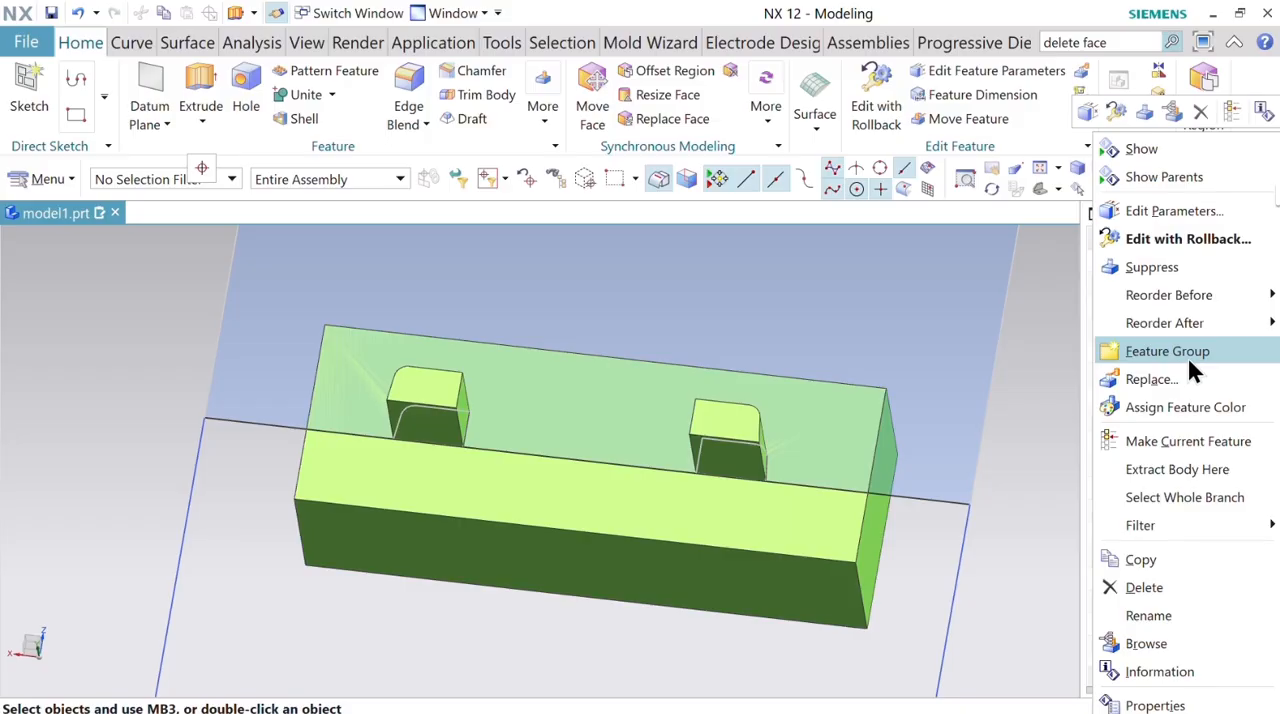
click(1171, 149)
key(ctrl+shift+b)
Pull the purple electrode plate's rib-side face 1 mm away from the rib tips.
scroll(860, 433, down, 6)
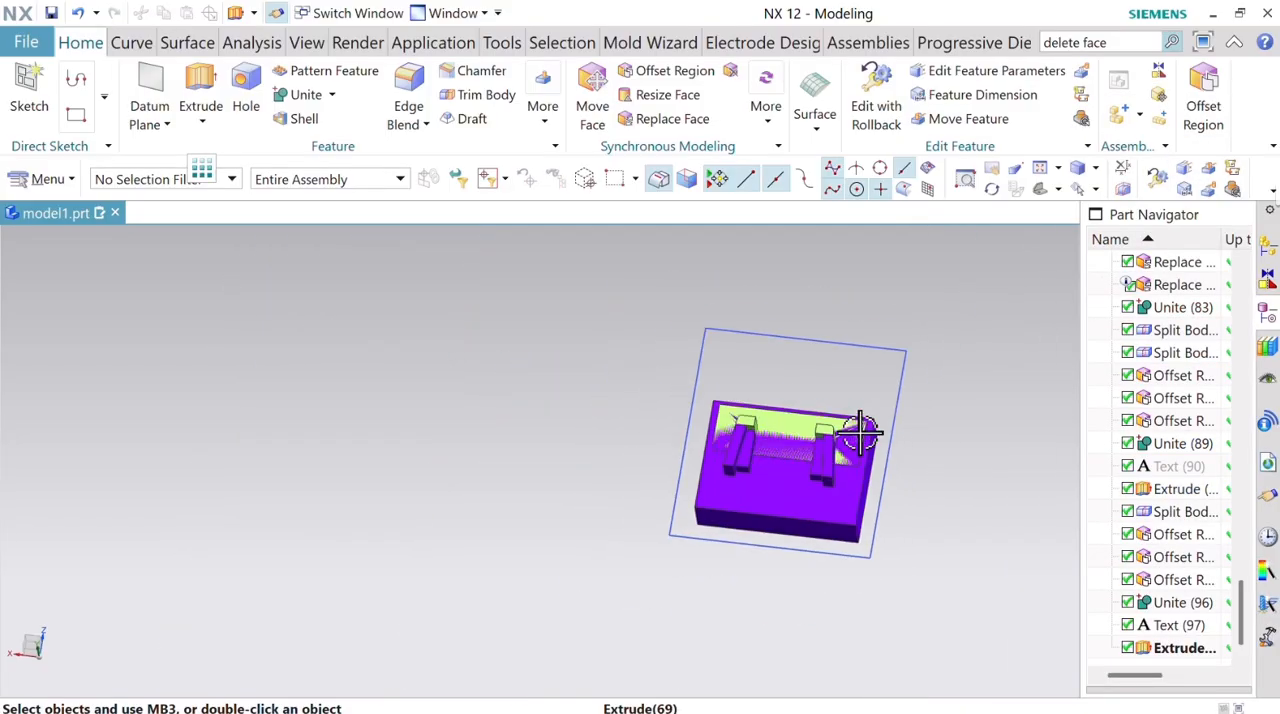
scroll(860, 433, up, 4)
middle_drag(977, 497, 934, 456)
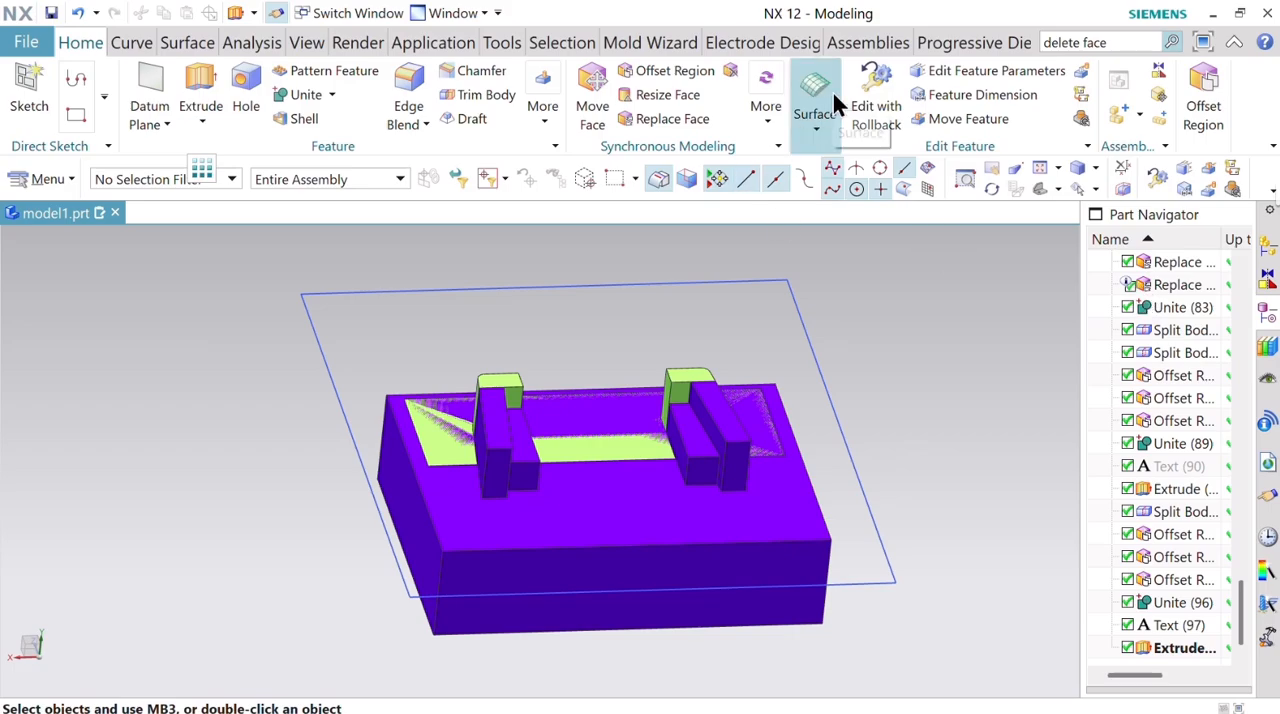
middle_drag(940, 396, 840, 470)
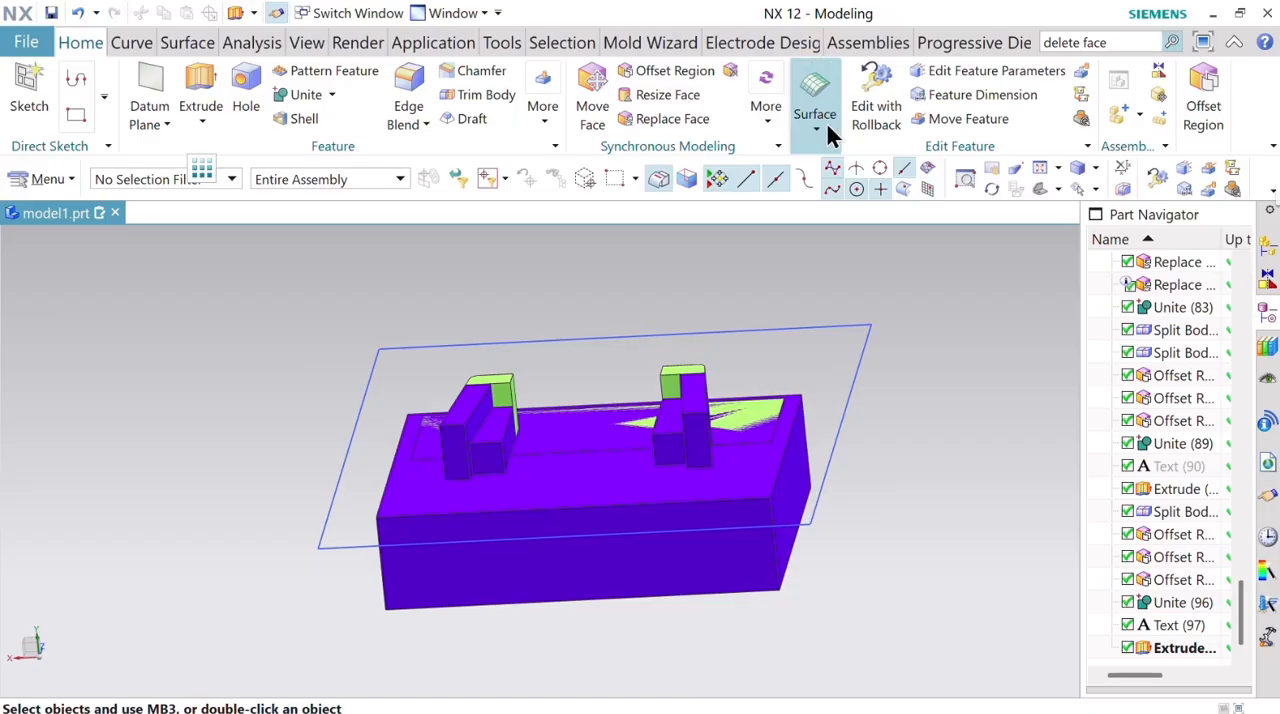
click(762, 119)
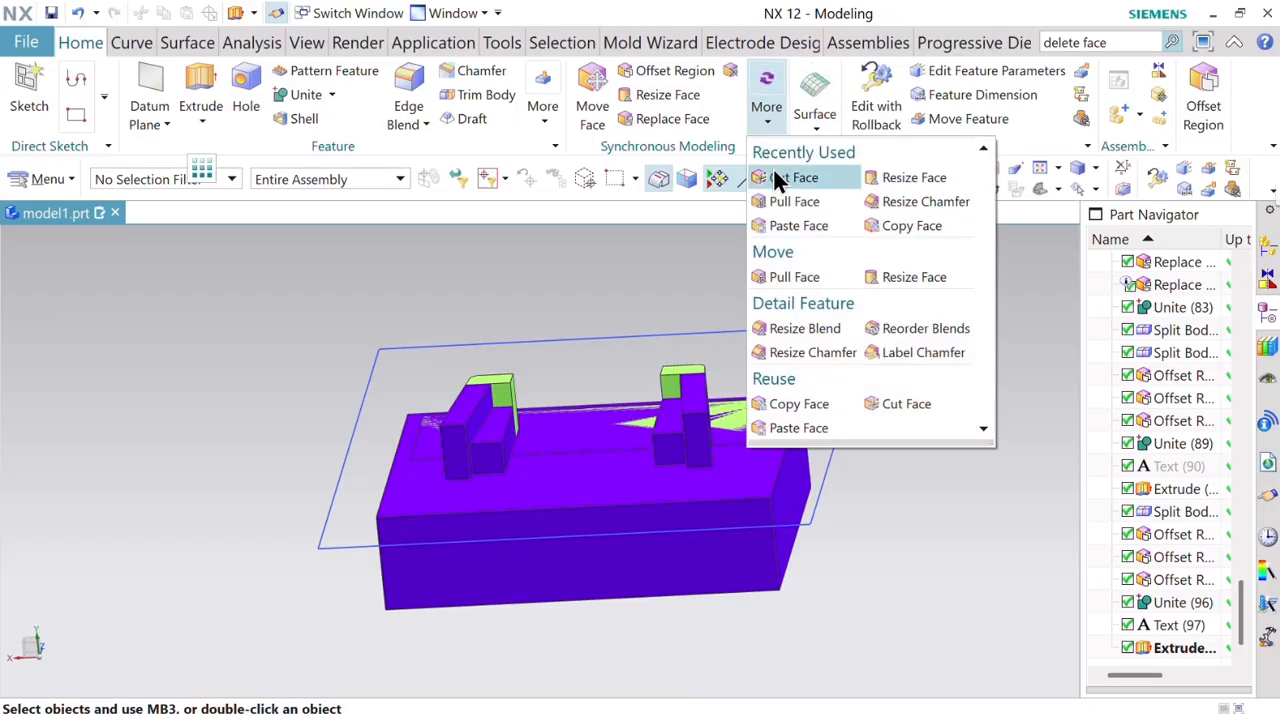
click(656, 486)
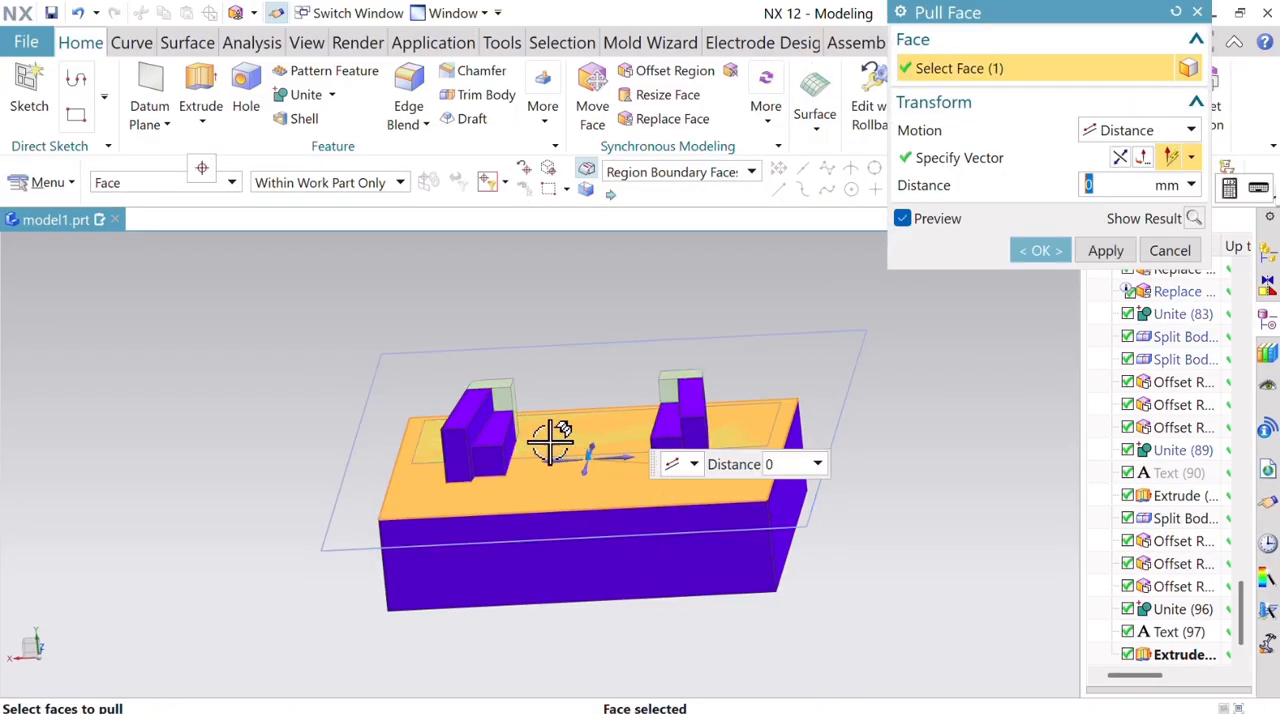
drag(594, 458, 586, 473)
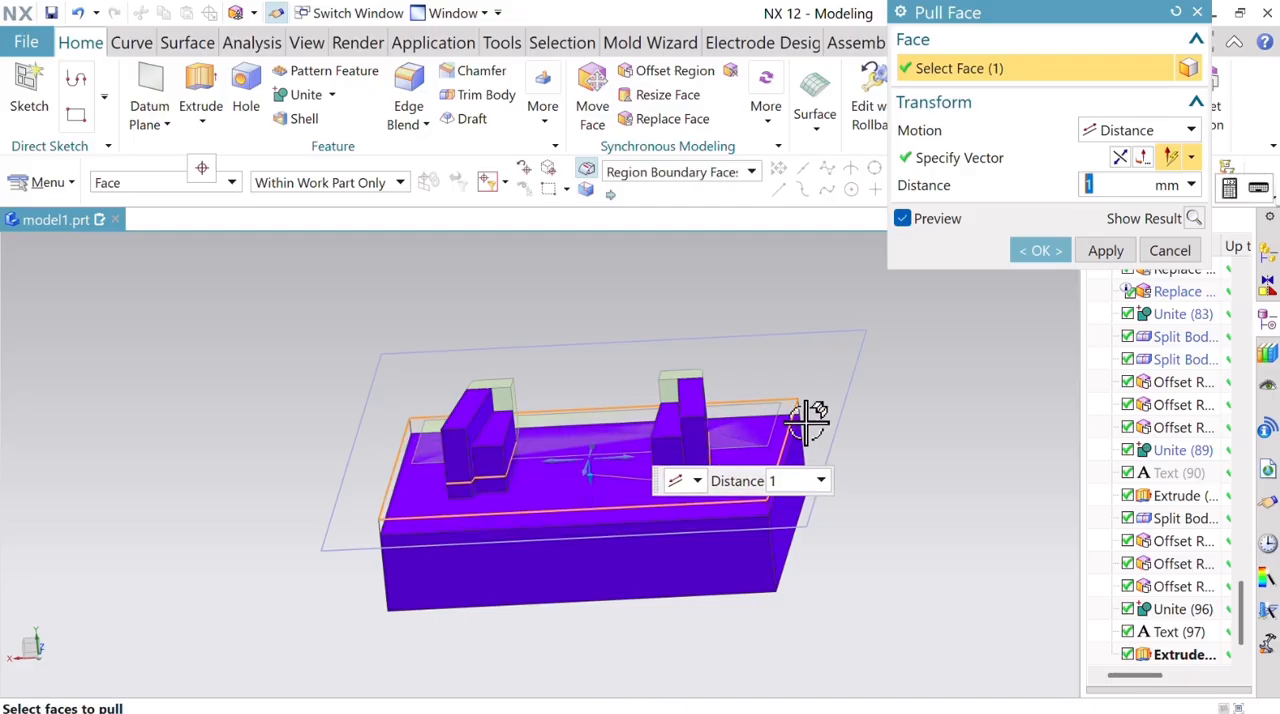
click(1100, 250)
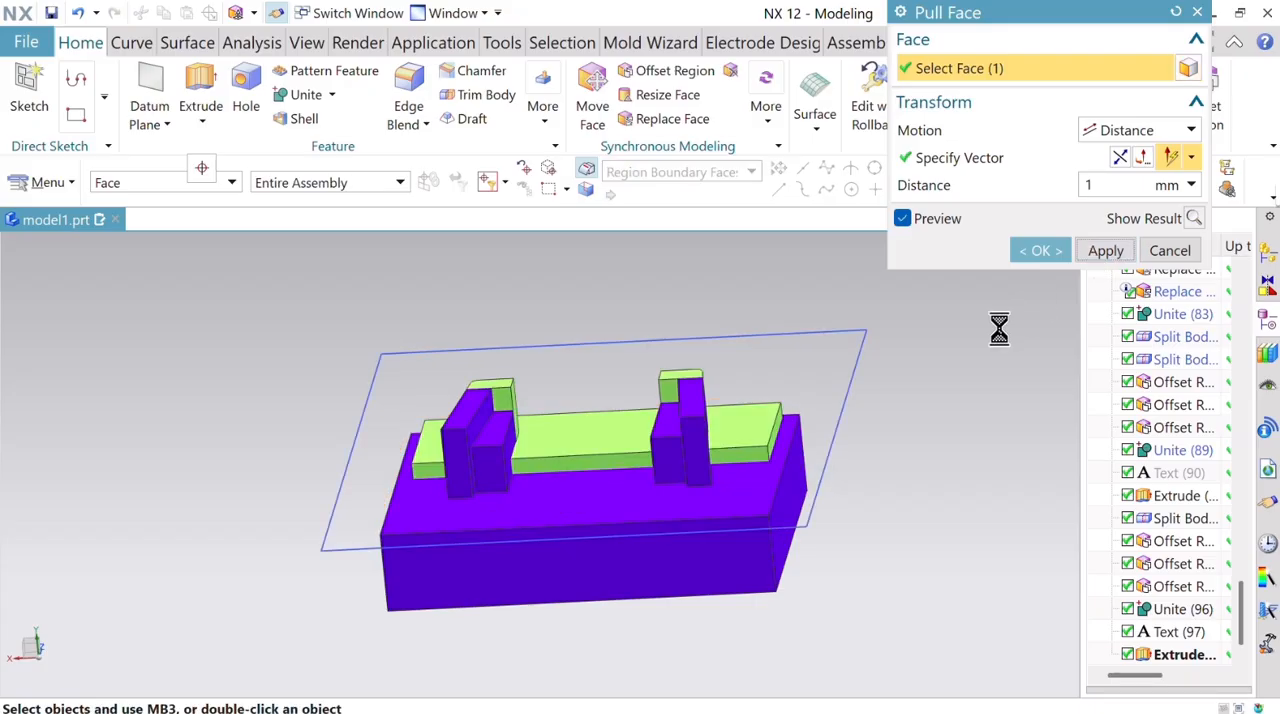
Pull the light green electrode plate's rib-side face 1 mm away from the rib tips.
click(752, 424)
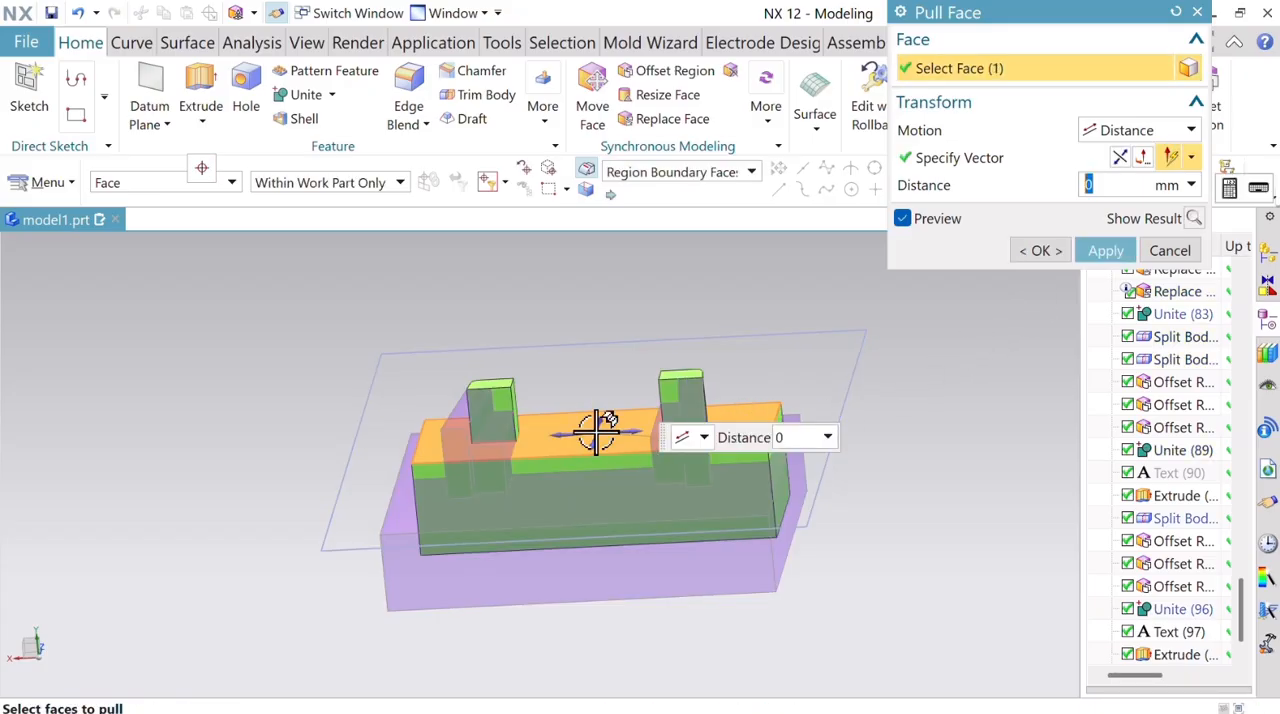
mouse_move(600, 430)
mouse_down()
mouse_move(598, 454)
mouse_move(600, 443)
mouse_up()
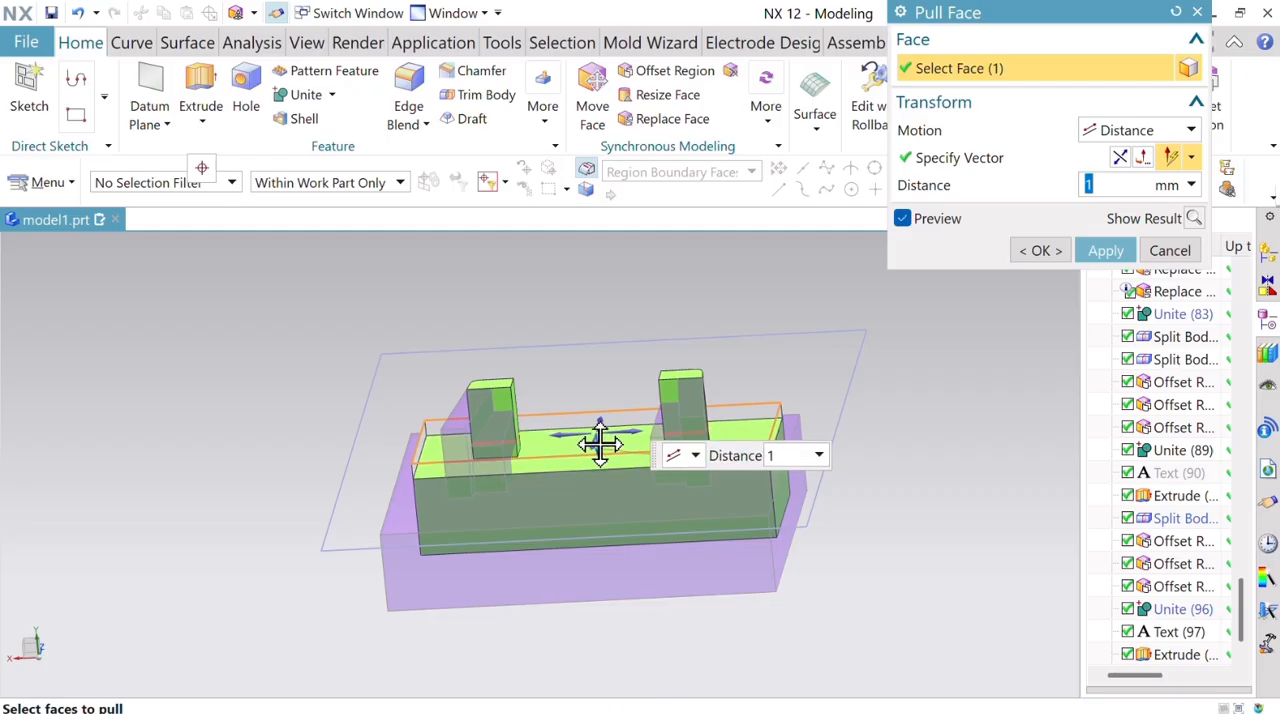
click(1045, 248)
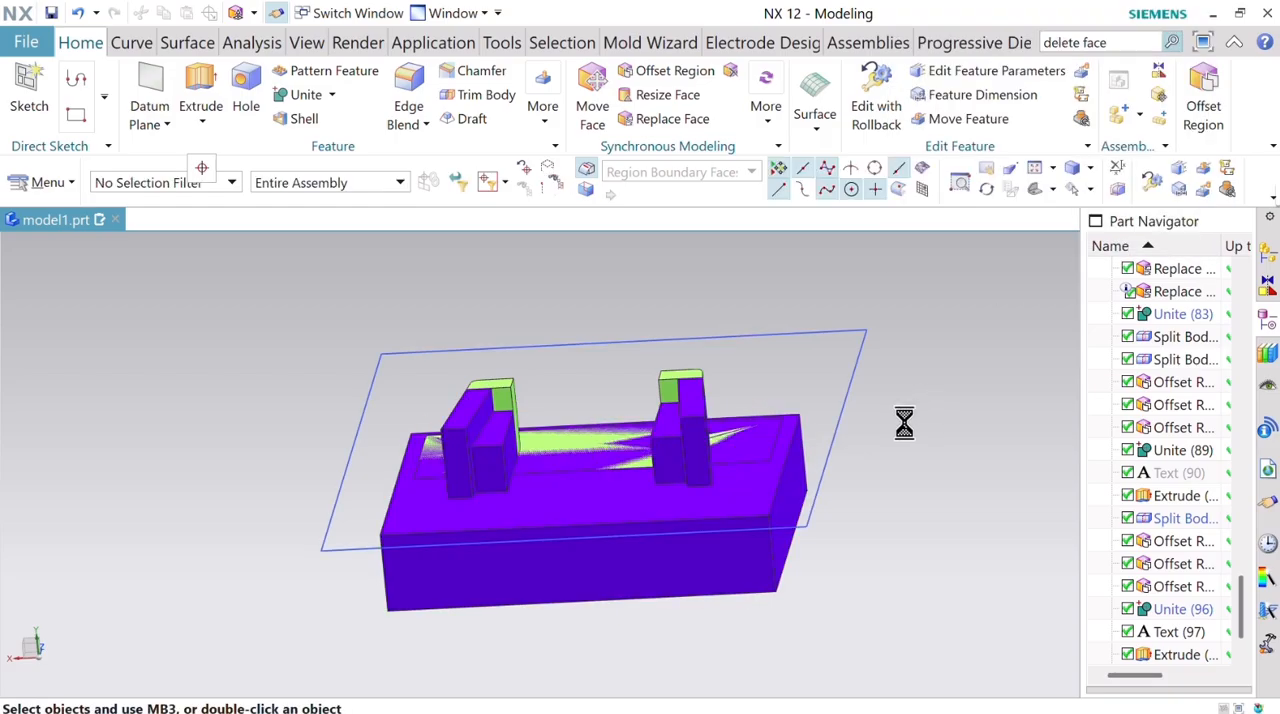
Show all hidden bodies of the mold assembly together with the coordinate systems.
middle_drag(917, 327, 791, 537)
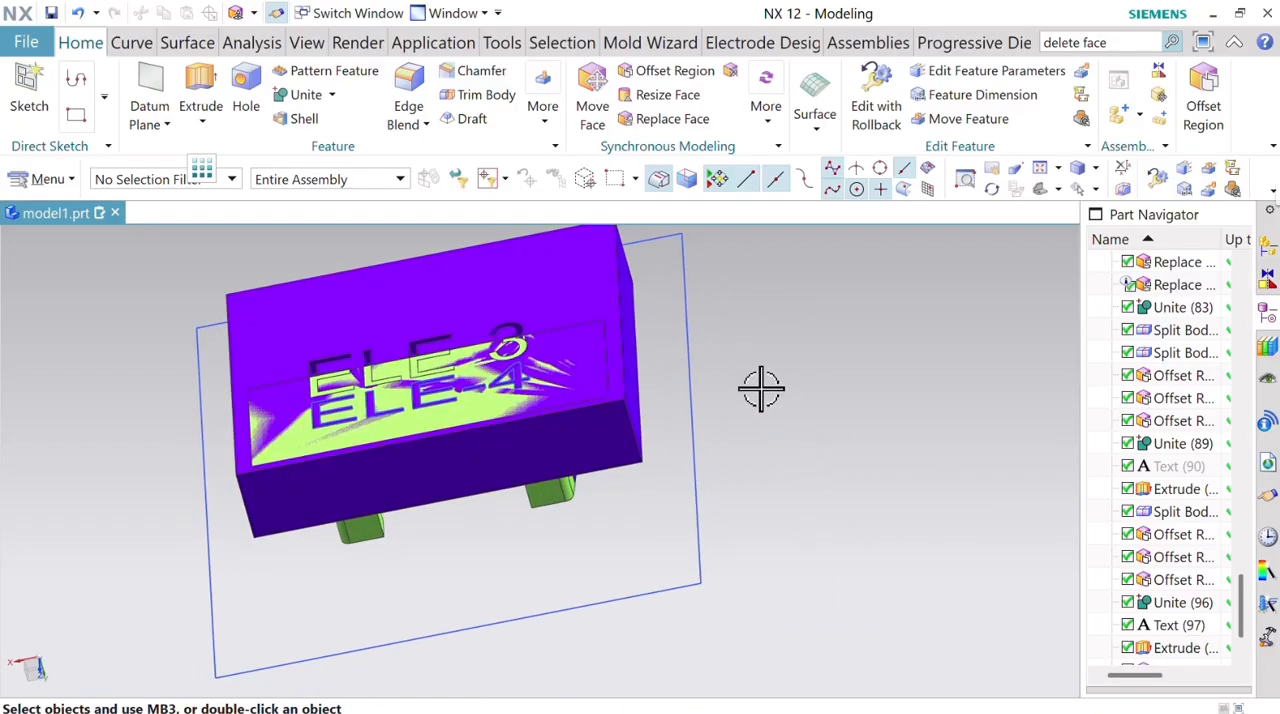
click(1095, 189)
click(1105, 214)
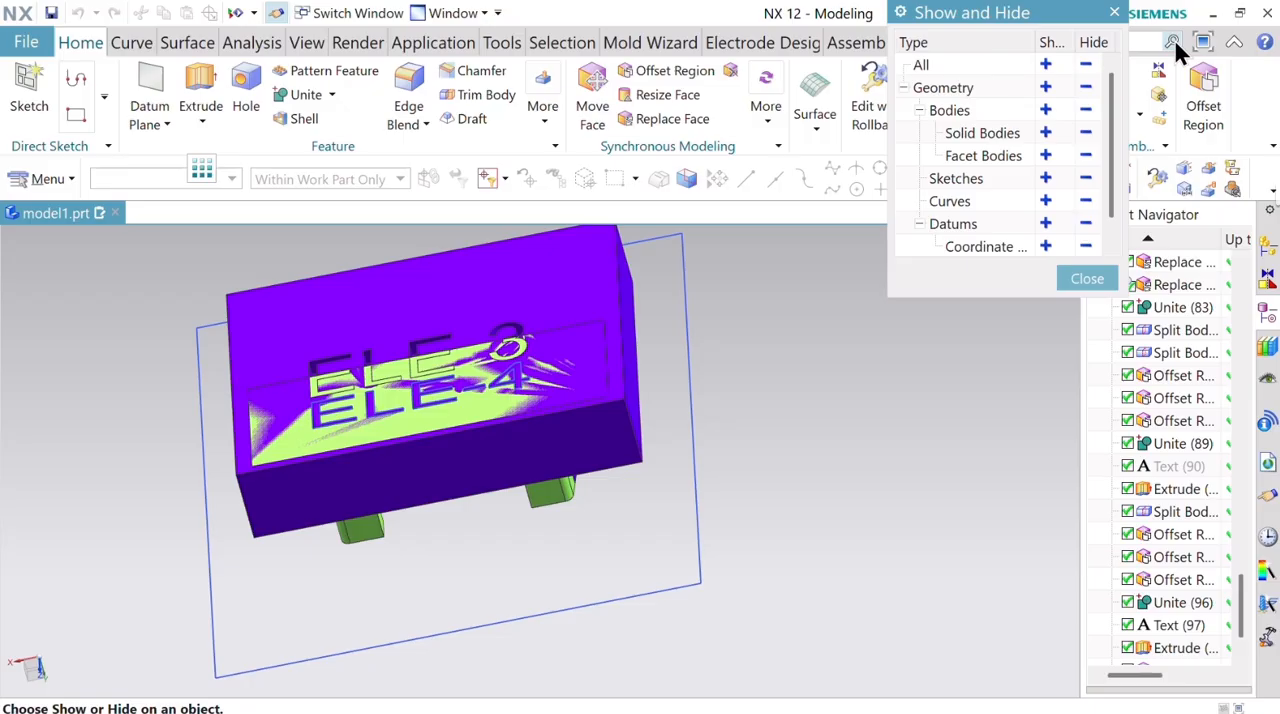
click(1086, 66)
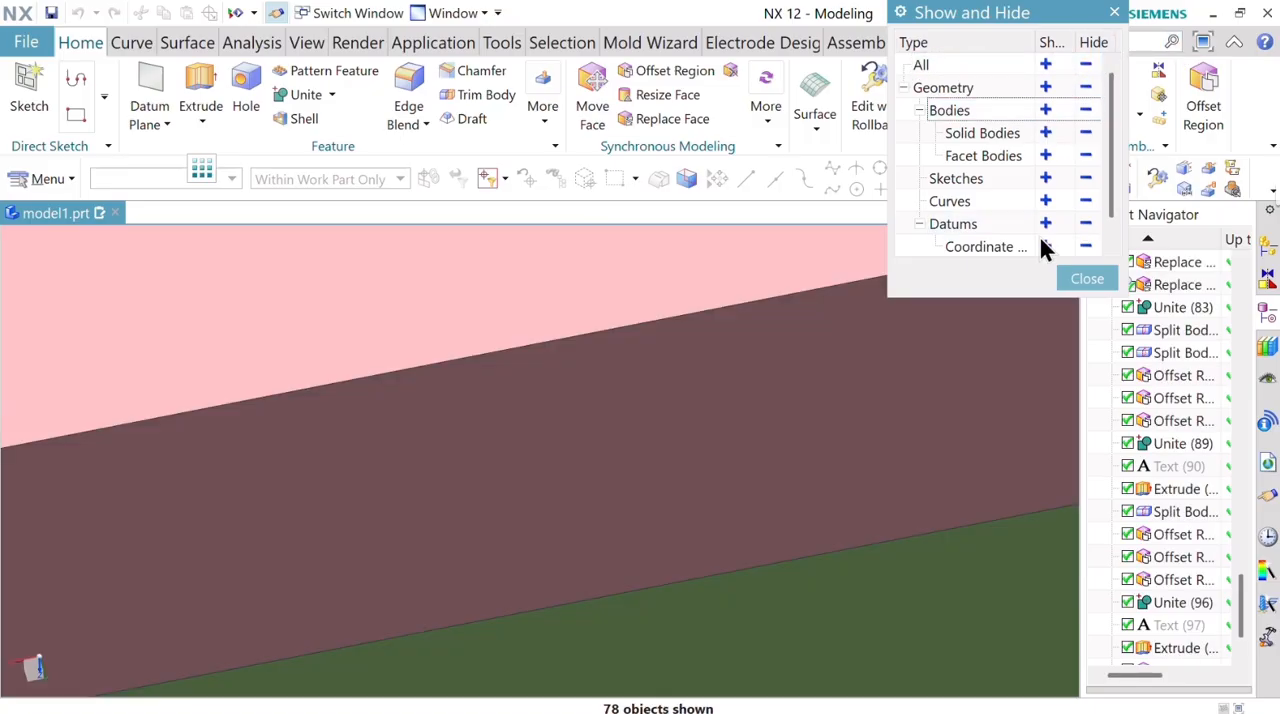
click(1046, 246)
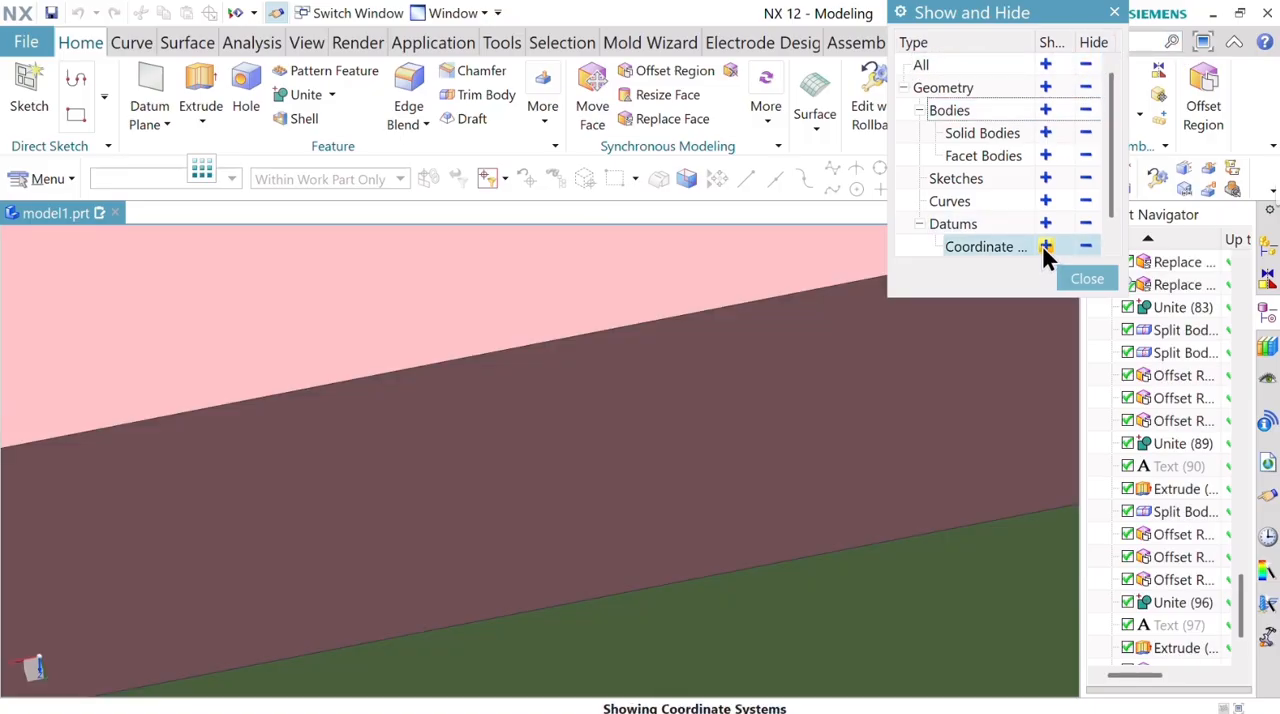
click(1086, 279)
scroll(808, 277, down, 5)
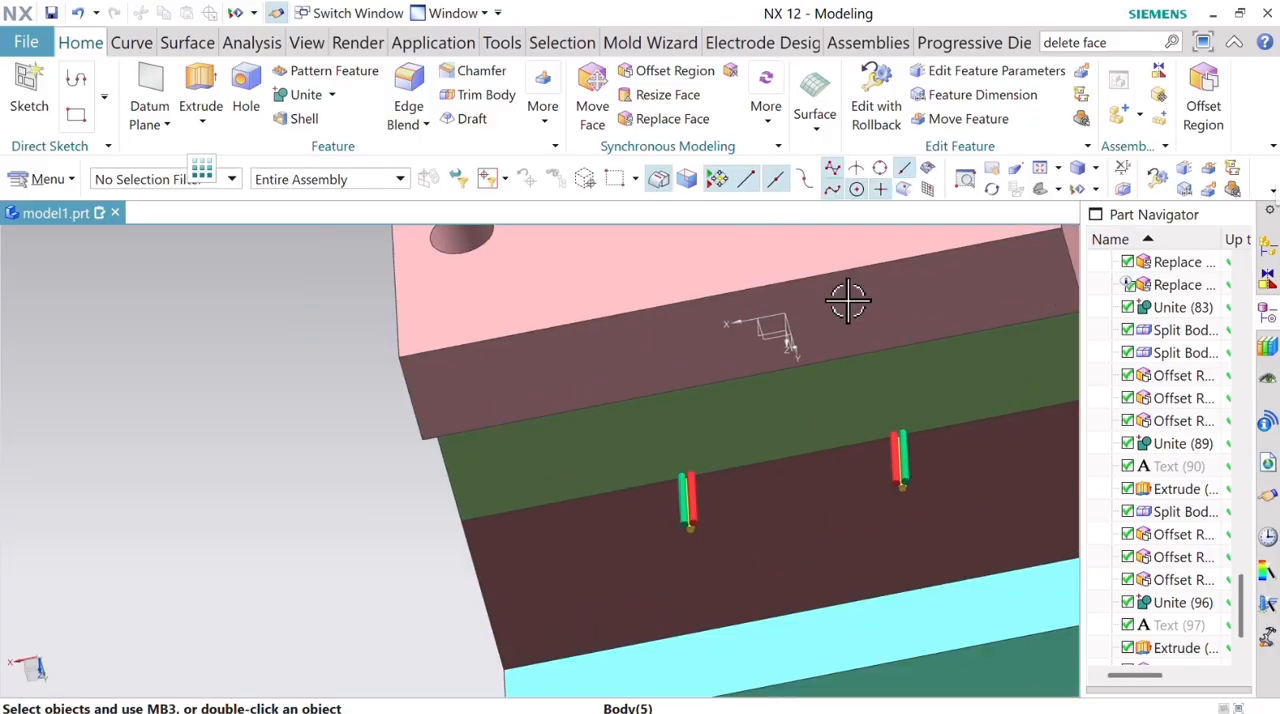
middle_drag(972, 350, 697, 360)
right_click(697, 360)
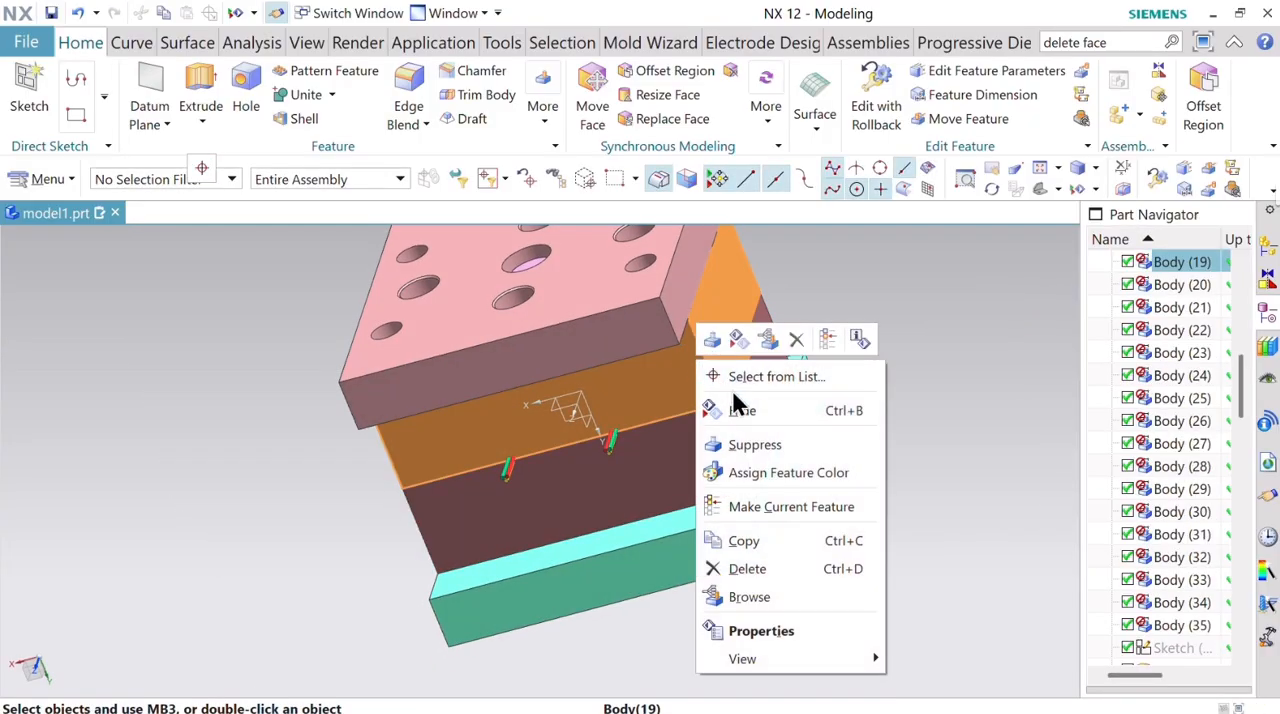
click(745, 414)
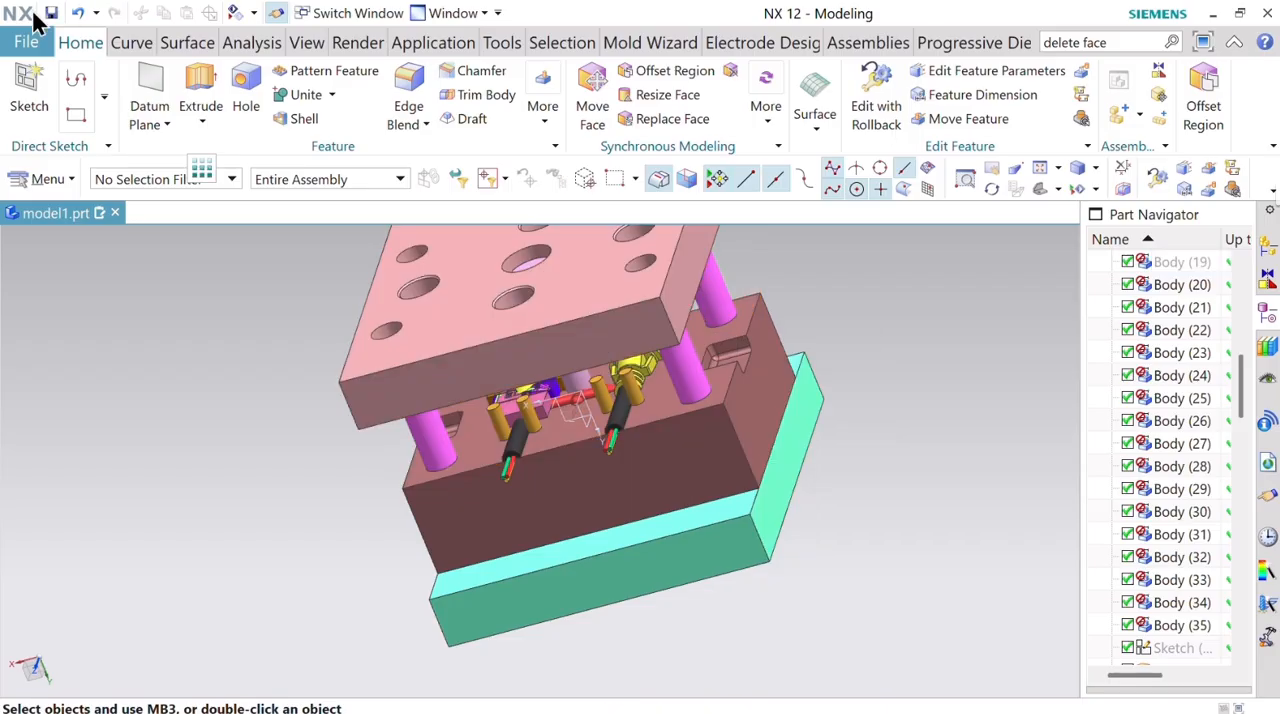
click(80, 12)
Chamfer the corner edges of all four stacked mold plates at the same corner with a symmetric distance of 5 mm.
click(478, 80)
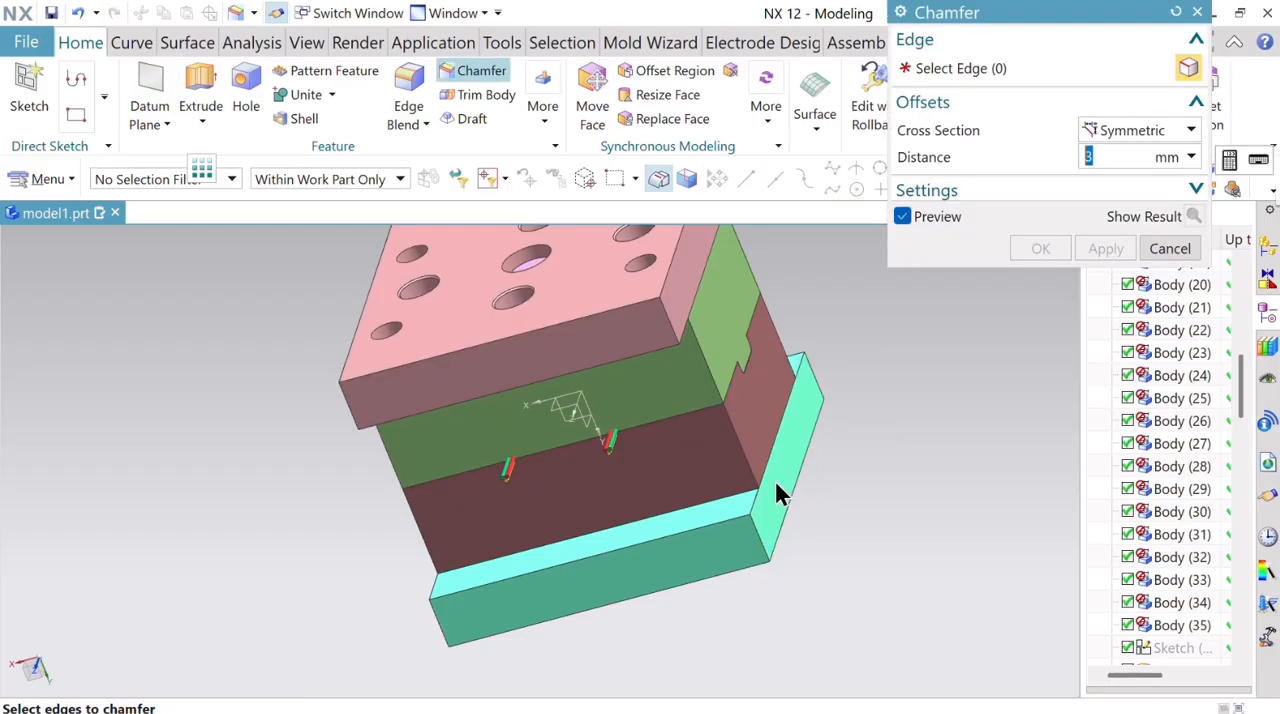
middle_drag(857, 429, 680, 547)
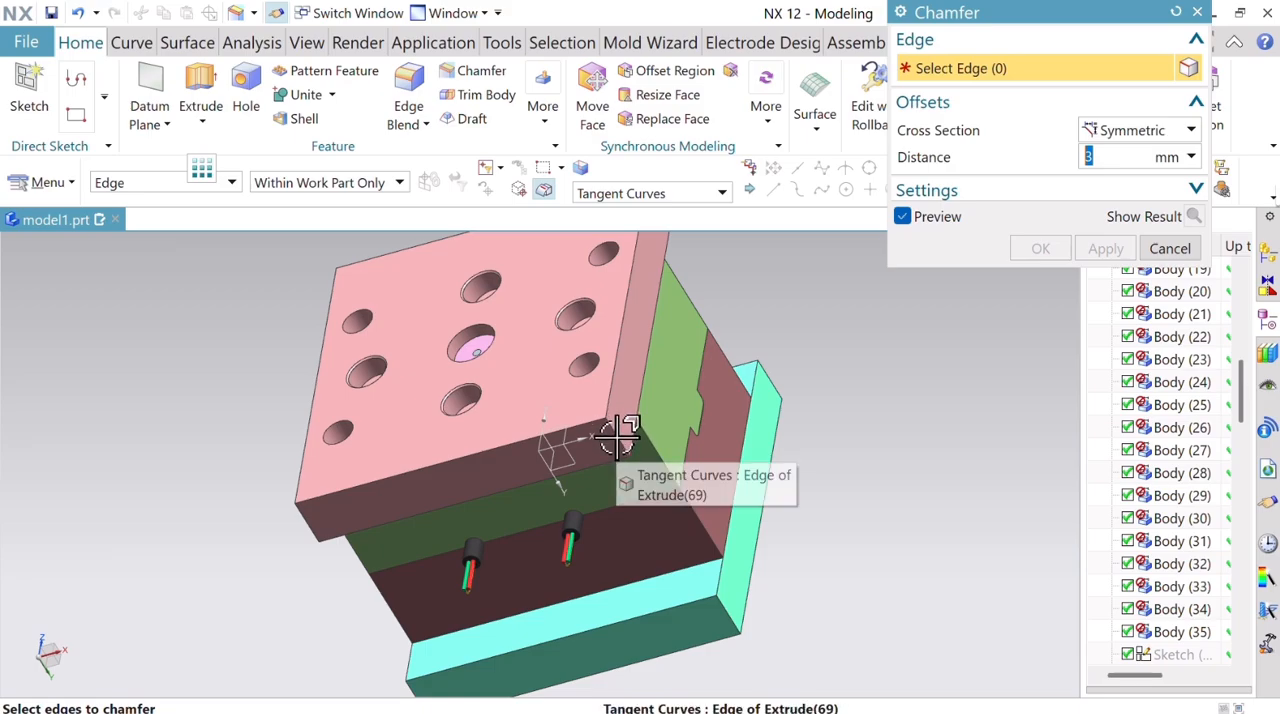
scroll(617, 435, down, 2)
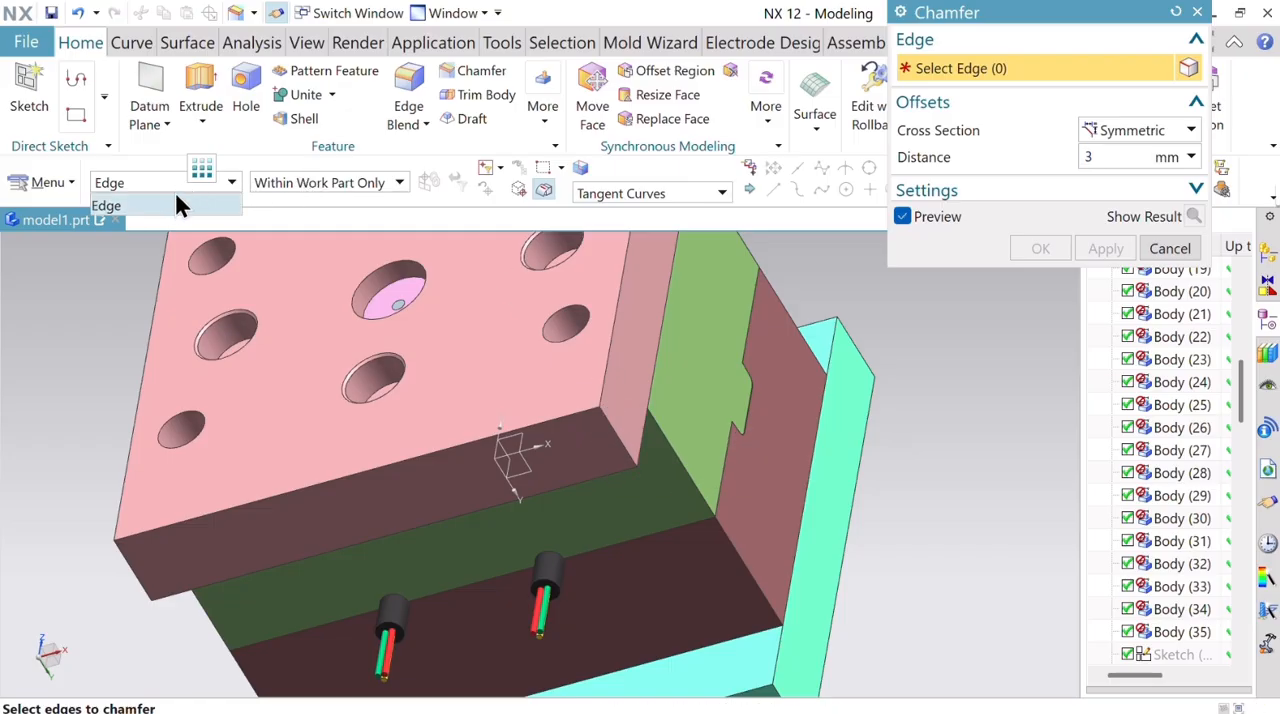
click(178, 204)
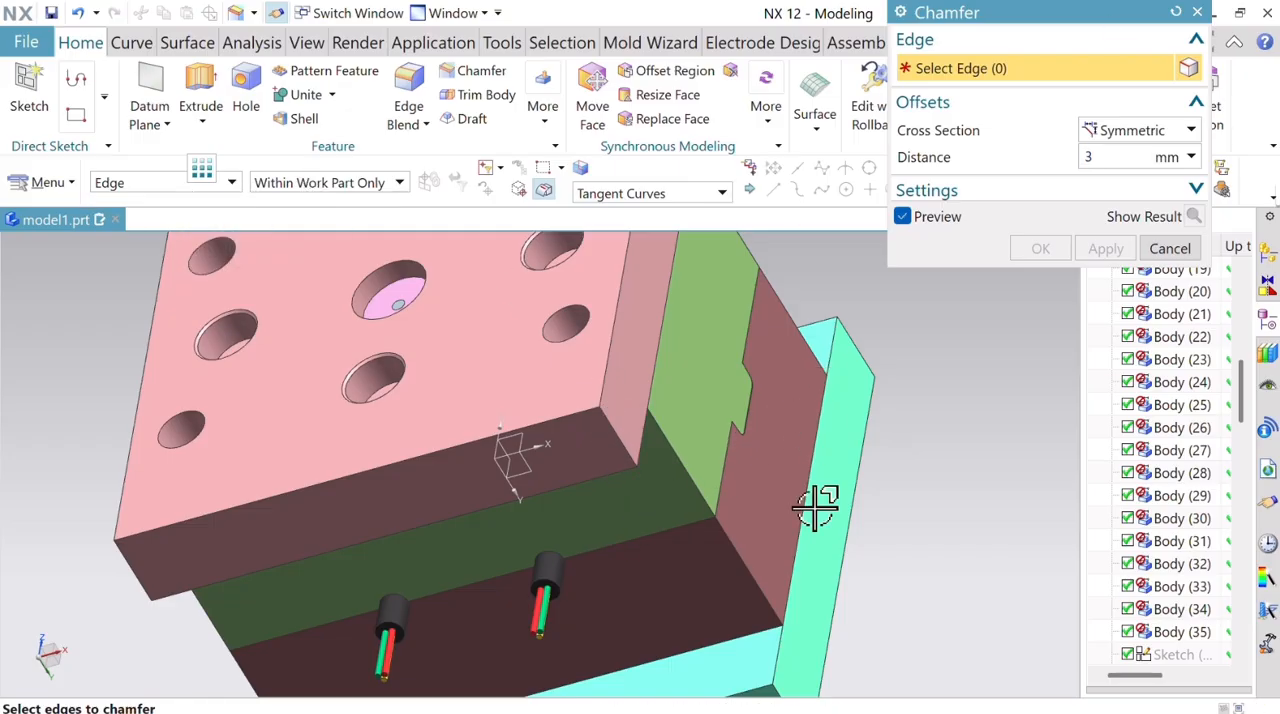
click(763, 592)
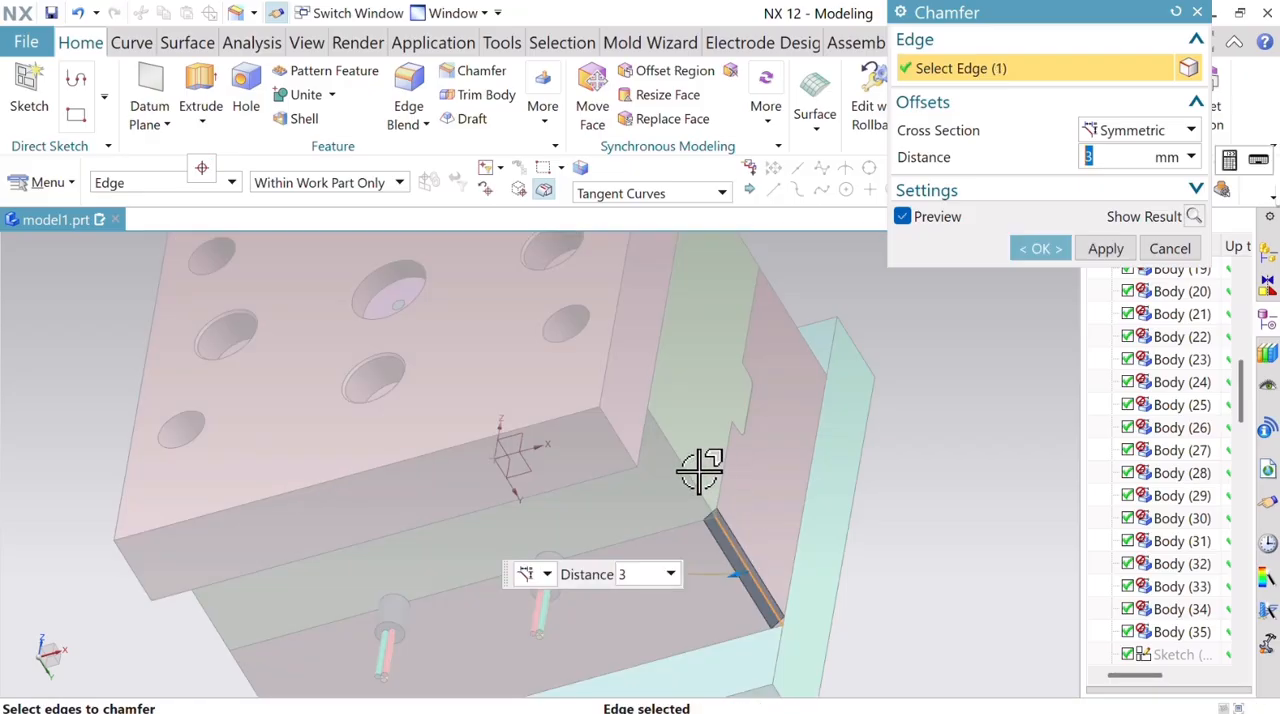
click(697, 495)
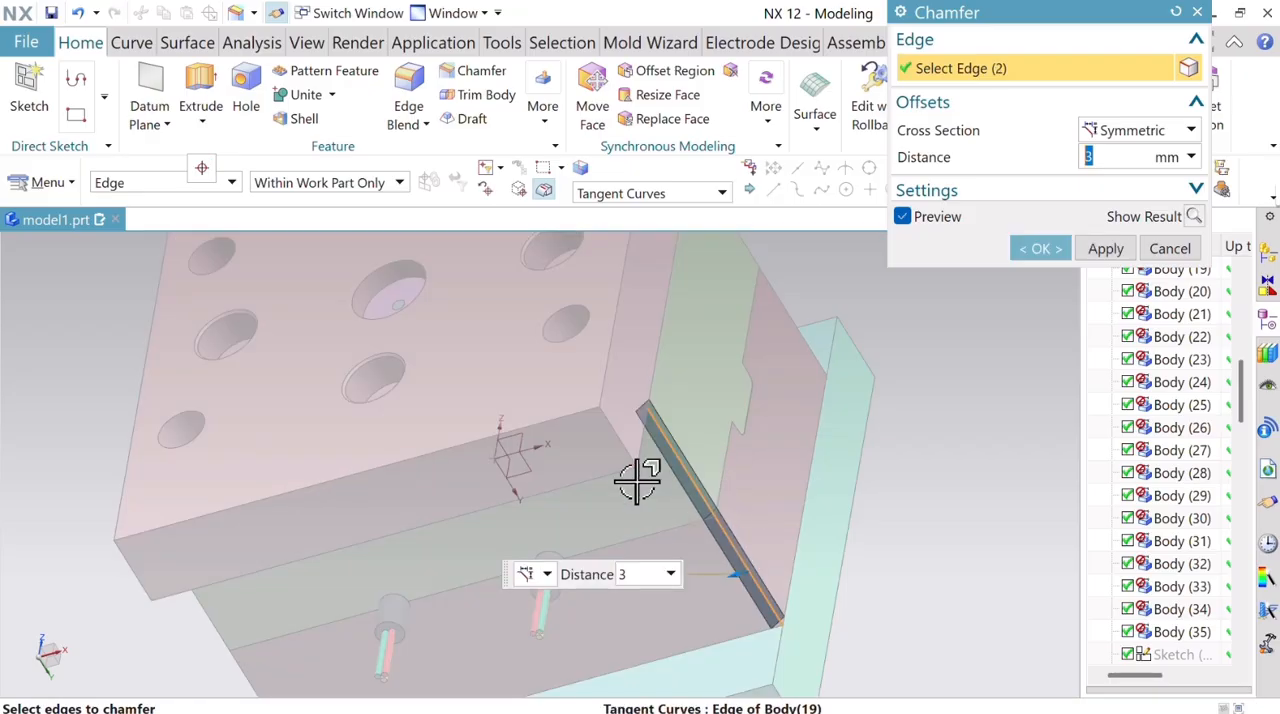
click(619, 440)
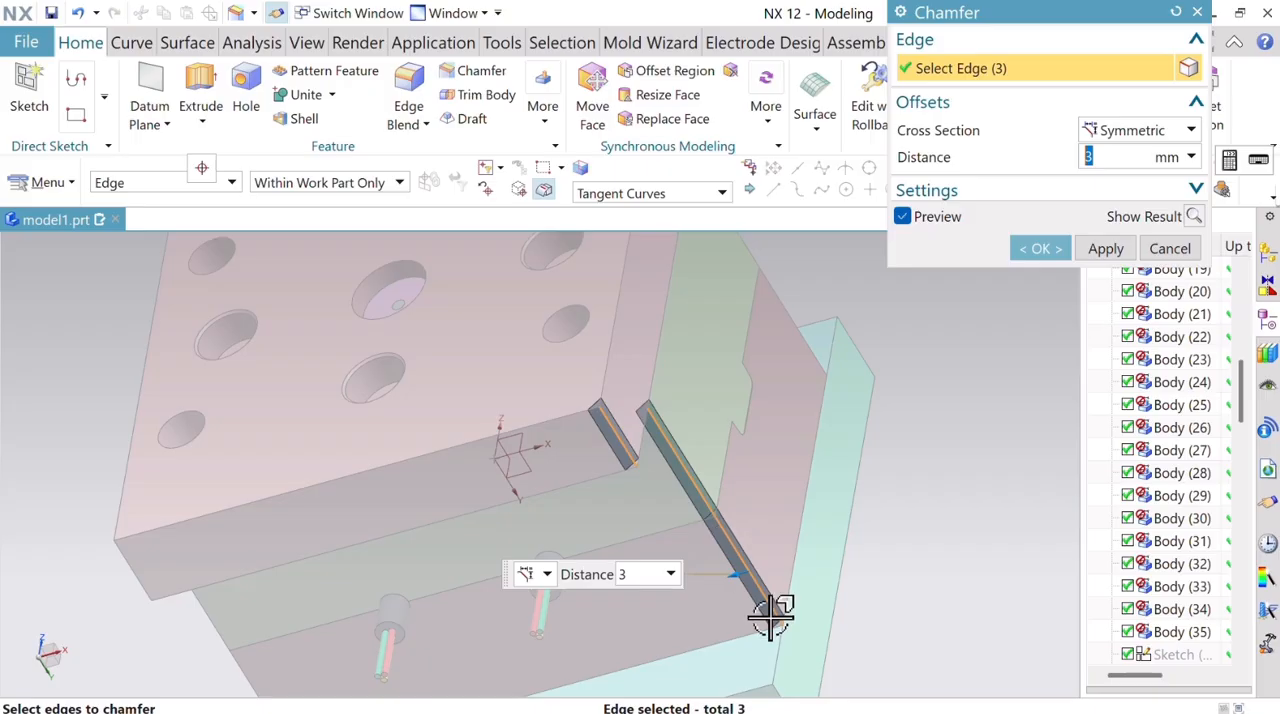
scroll(775, 620, down, 3)
click(776, 650)
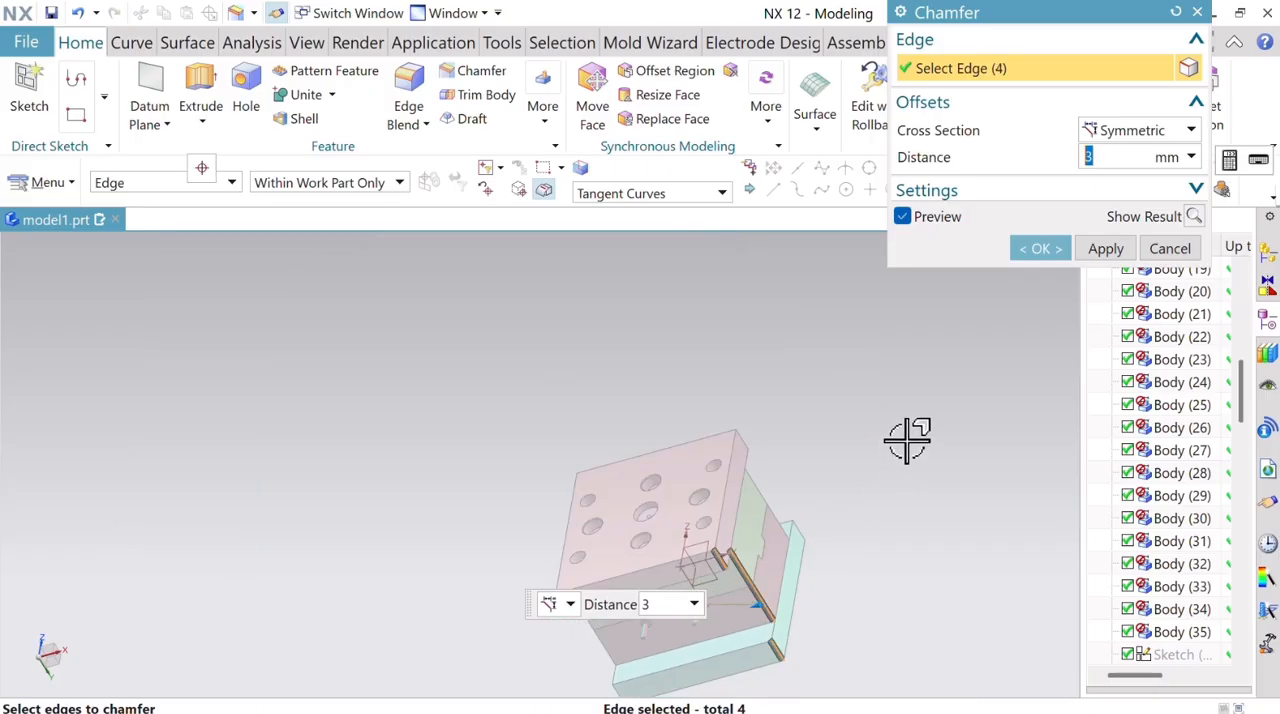
text(5)
key(Return)
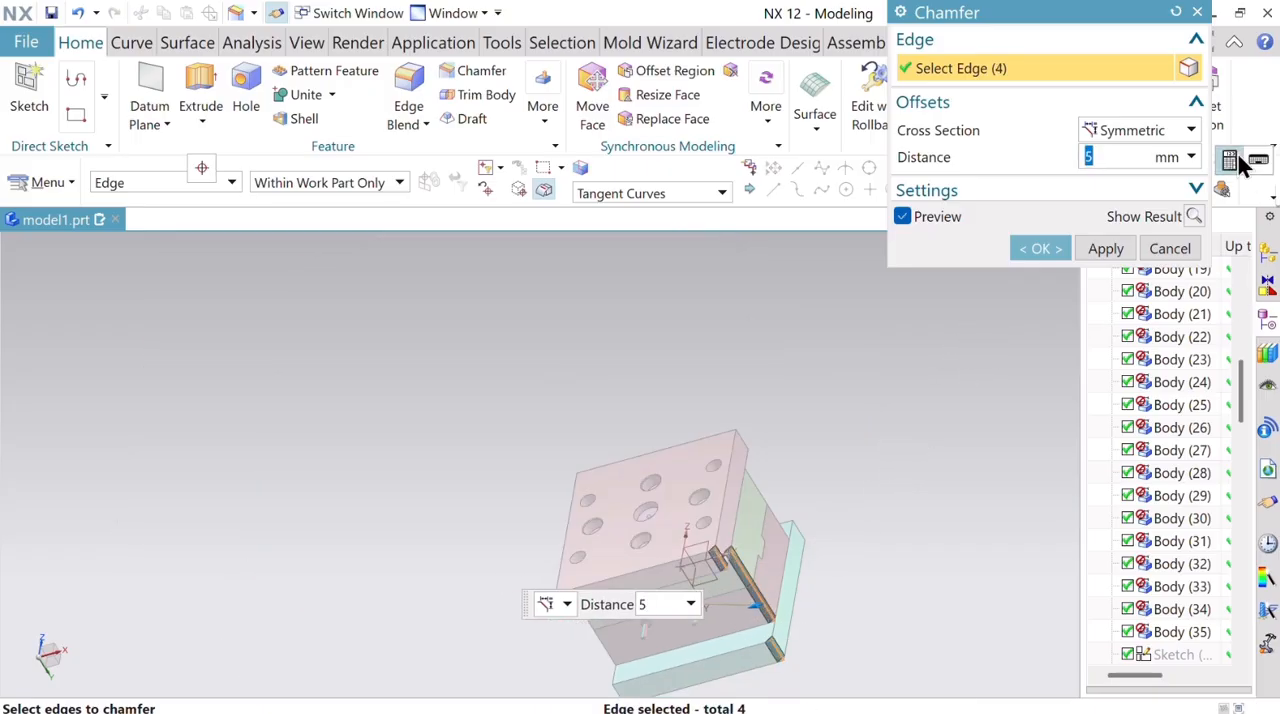
click(1040, 250)
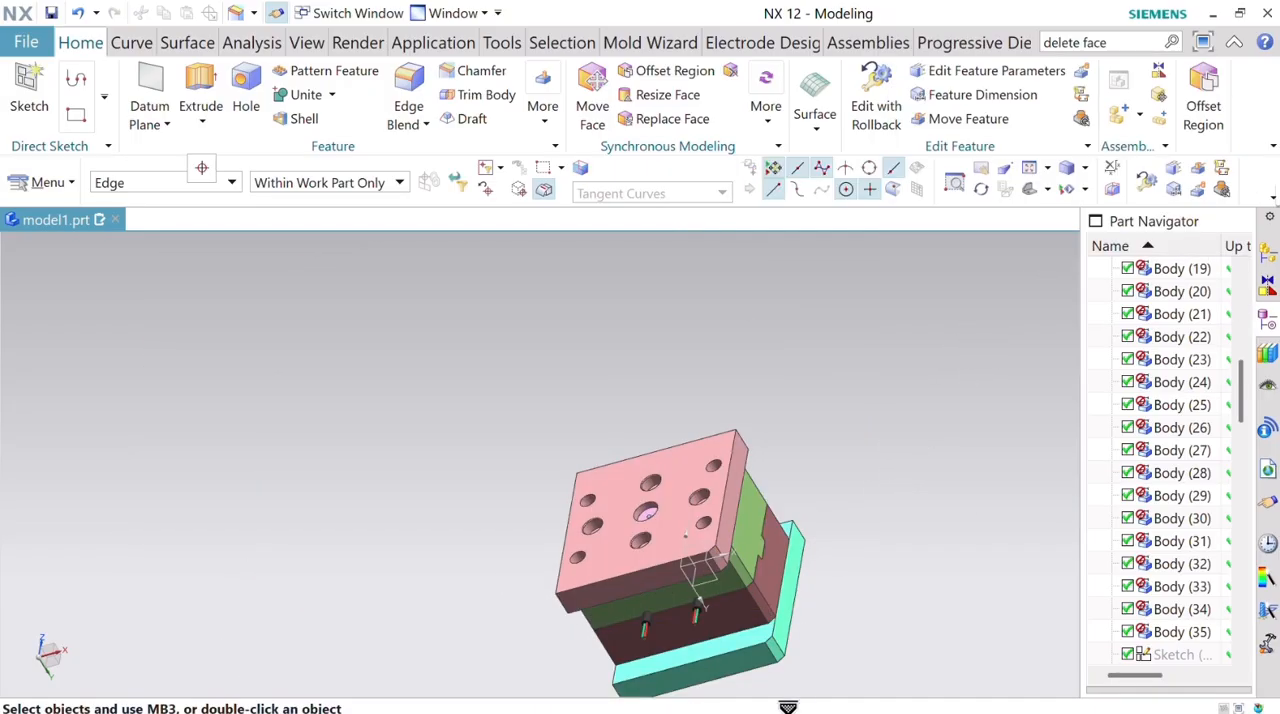
Hide the brown mold plate and the light green mold plate to expose the pins and parts between them.
right_click(742, 610)
click(805, 350)
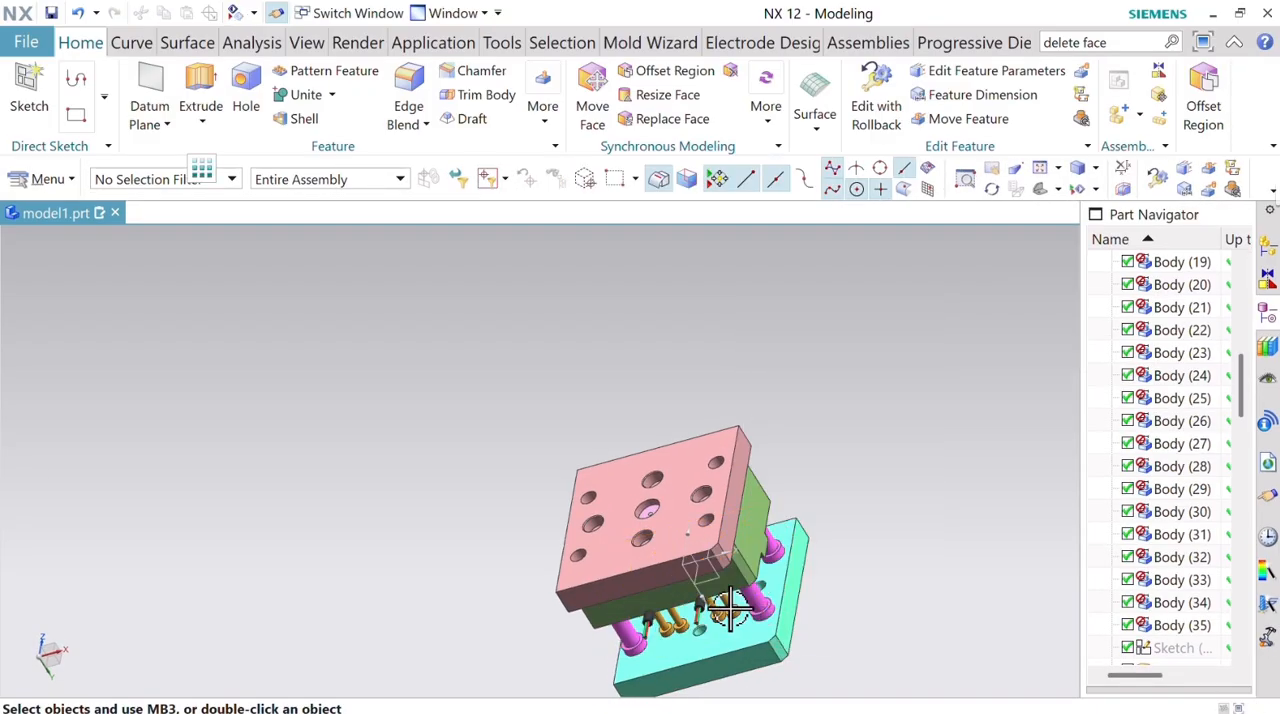
middle_drag(730, 606, 734, 534)
scroll(700, 550, up, 10)
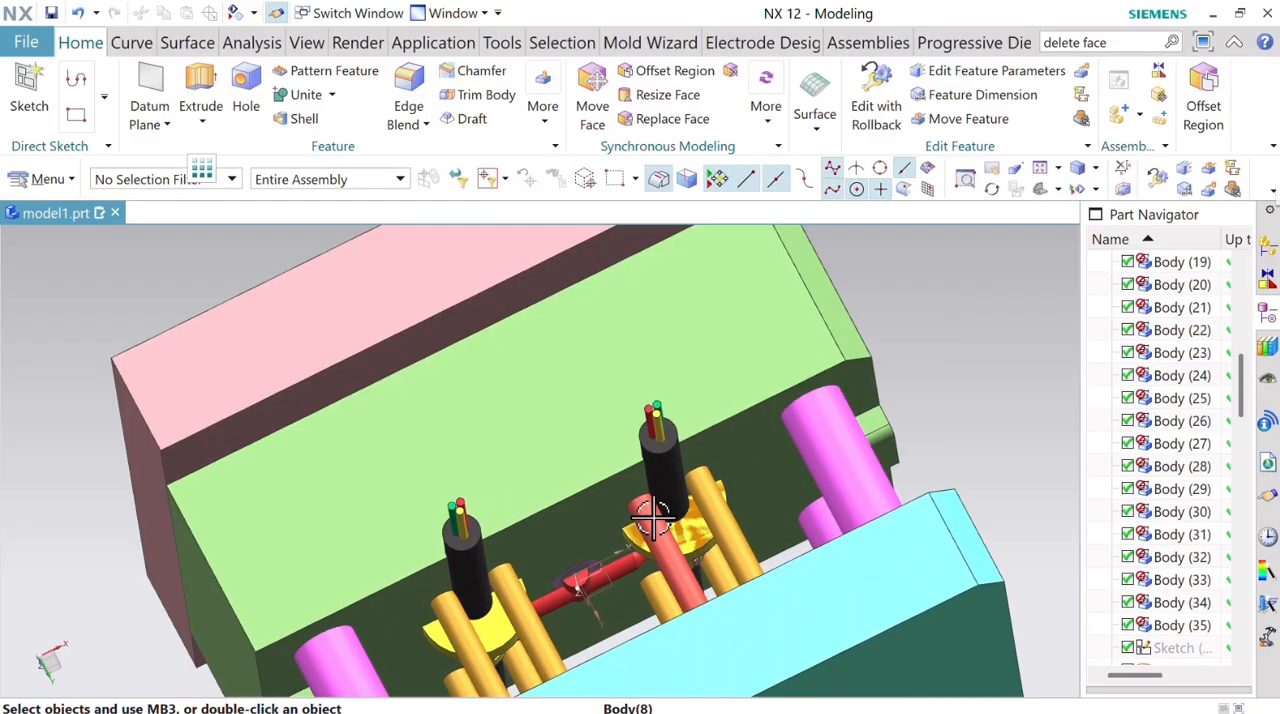
scroll(745, 505, down, 8)
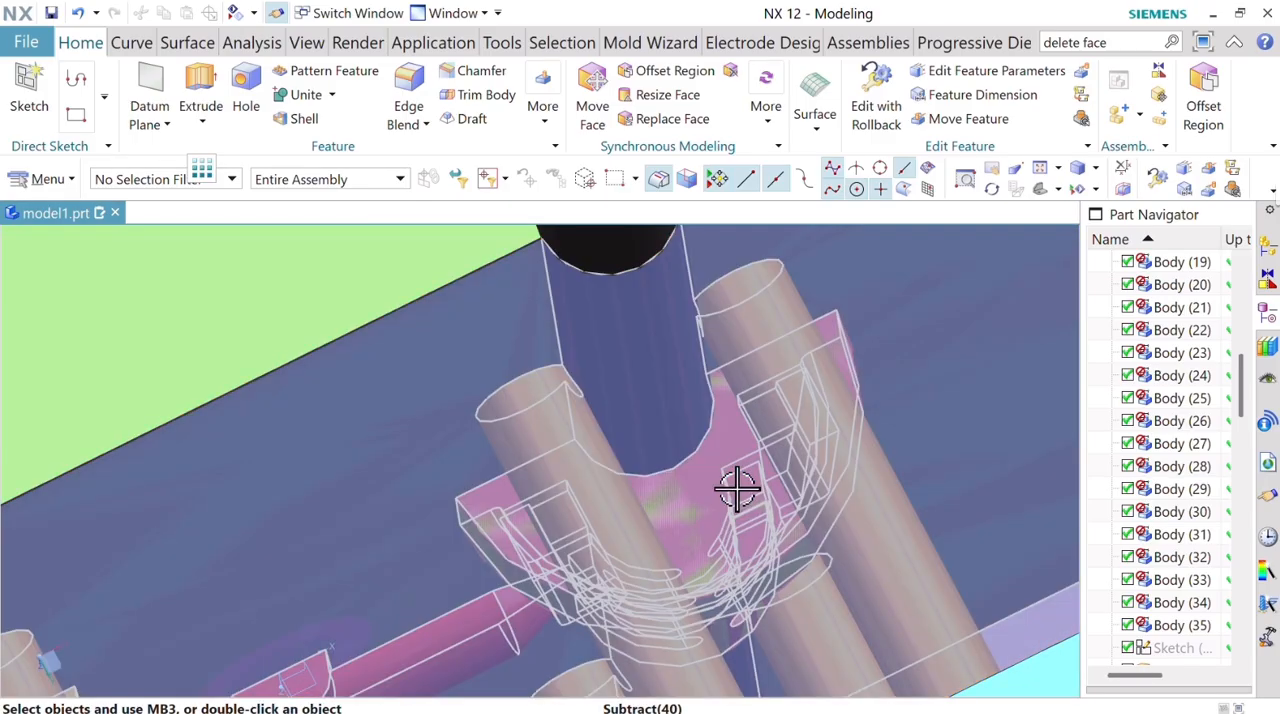
middle_drag(745, 505, 689, 366)
right_click(686, 358)
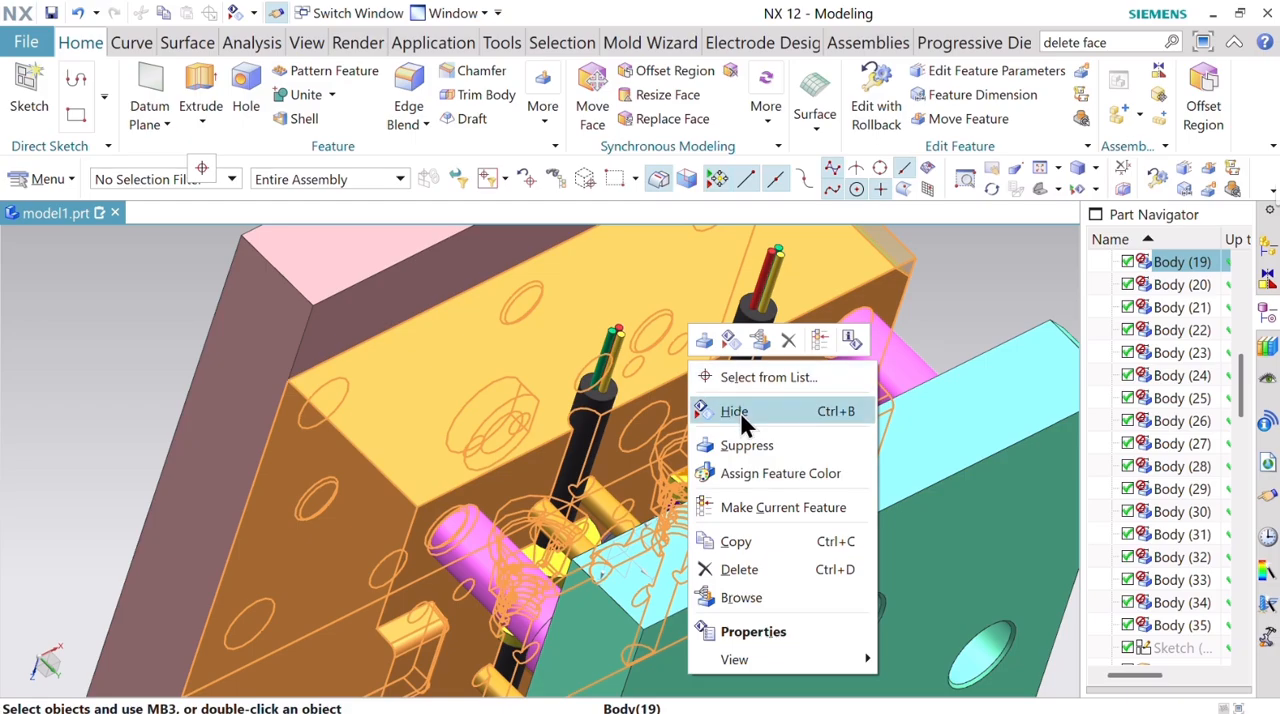
click(738, 410)
Hide the electrode blocks around the molded part between the pillars.
middle_drag(703, 409, 538, 397)
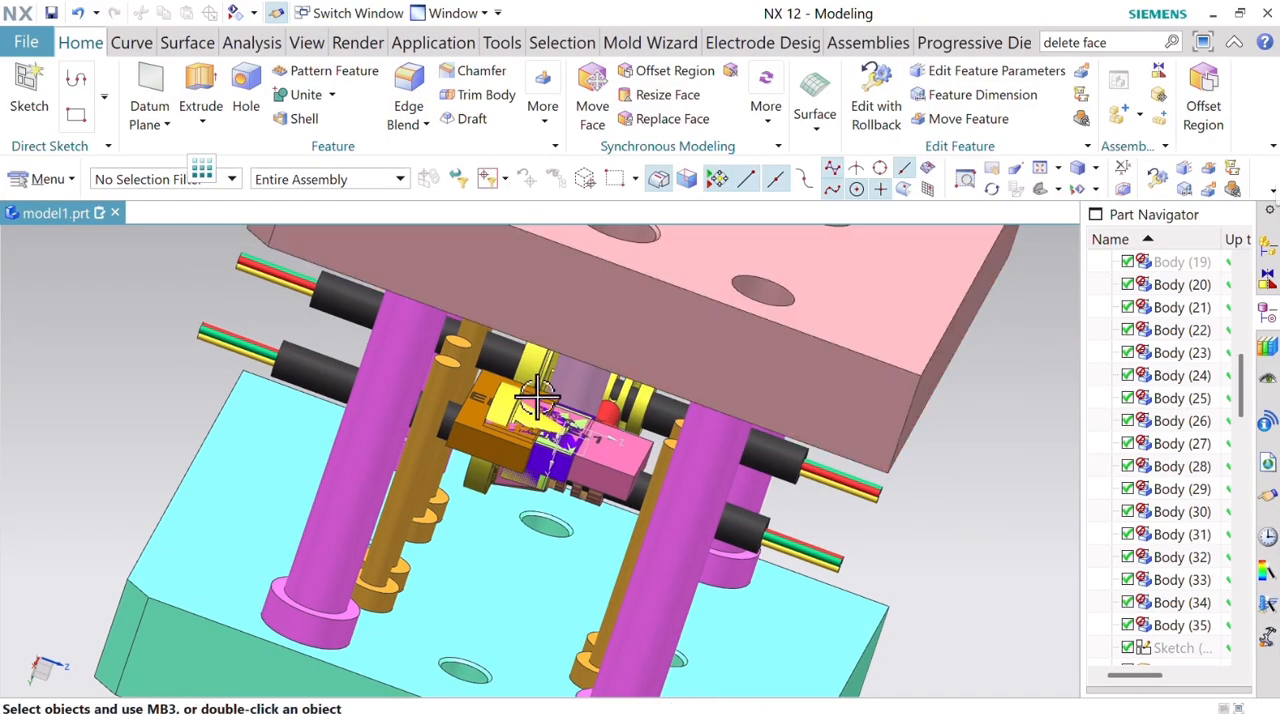
scroll(538, 397, up, 3)
right_click(457, 421)
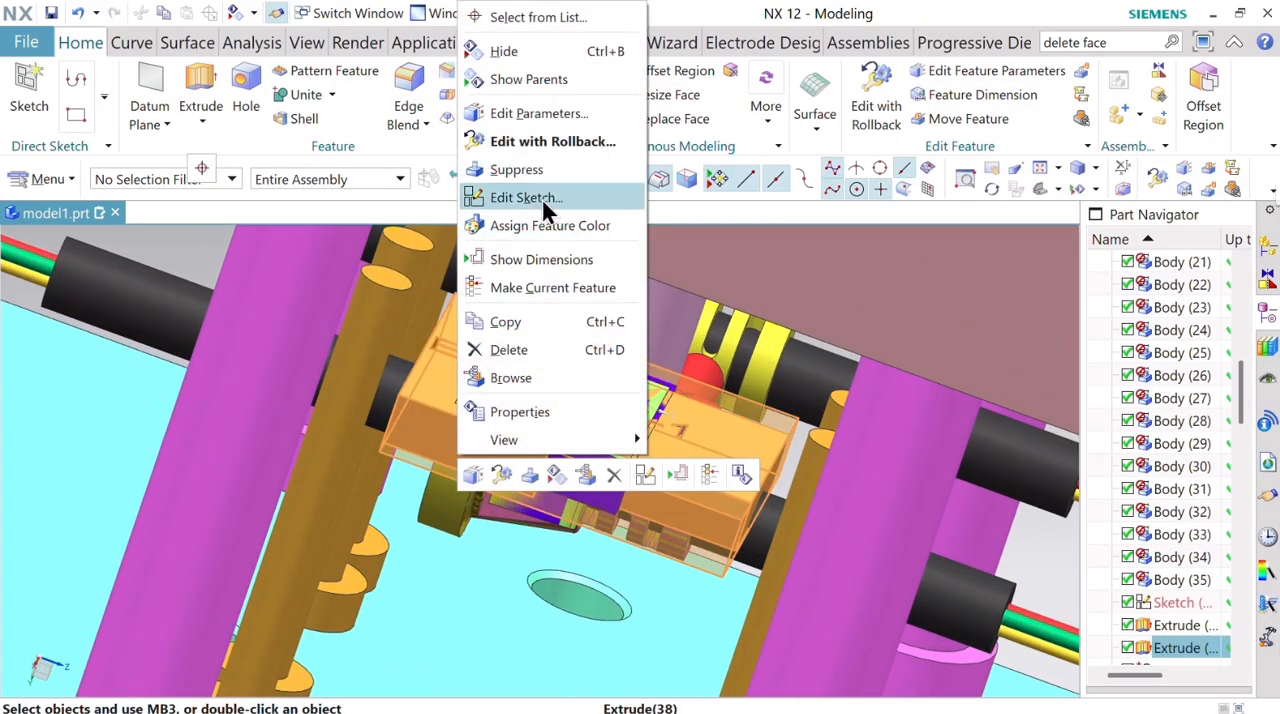
click(539, 50)
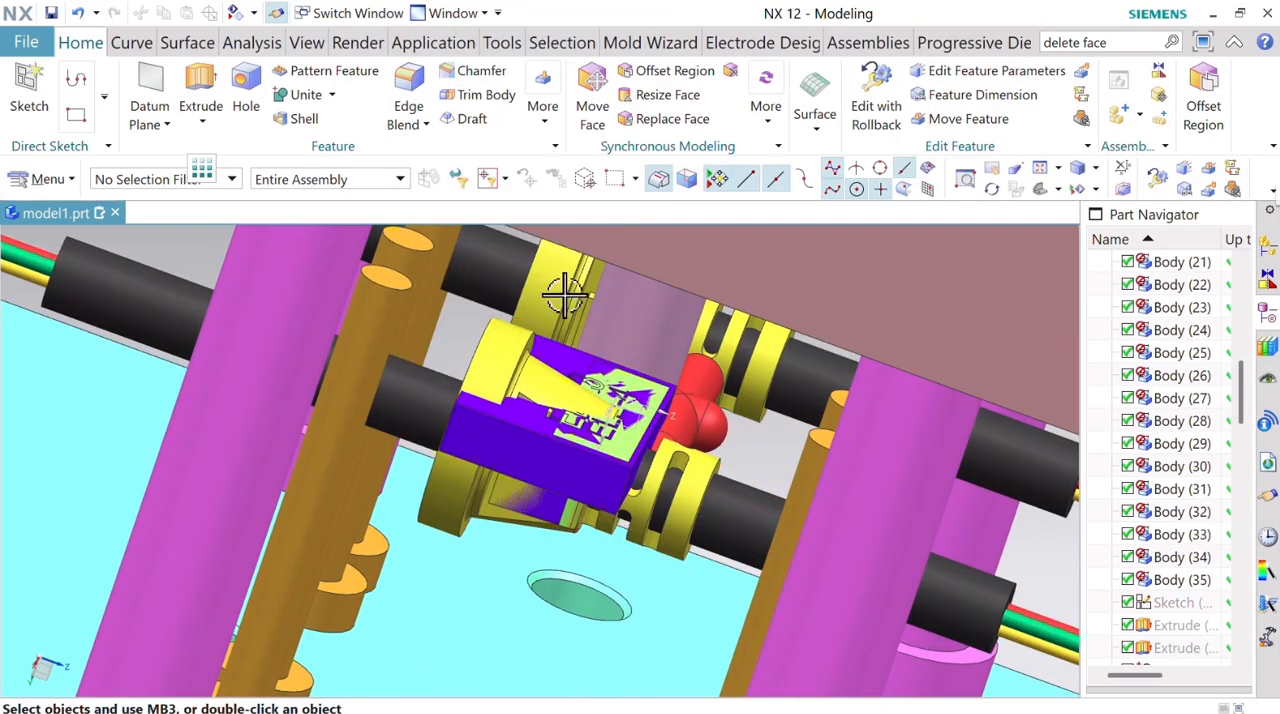
right_click(543, 443)
click(608, 51)
Swap the shown and hidden objects, and hide the upper mold plate covering the electrodes.
scroll(578, 516, down, 5)
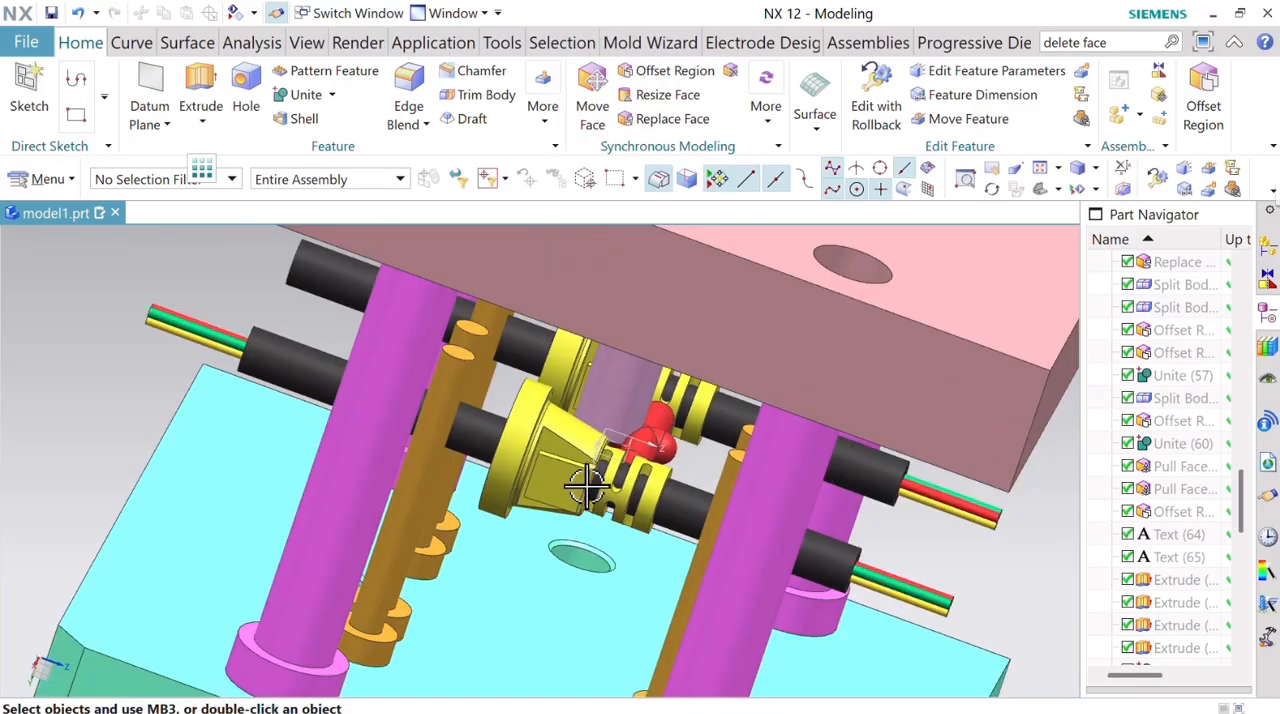
middle_drag(640, 500, 657, 468)
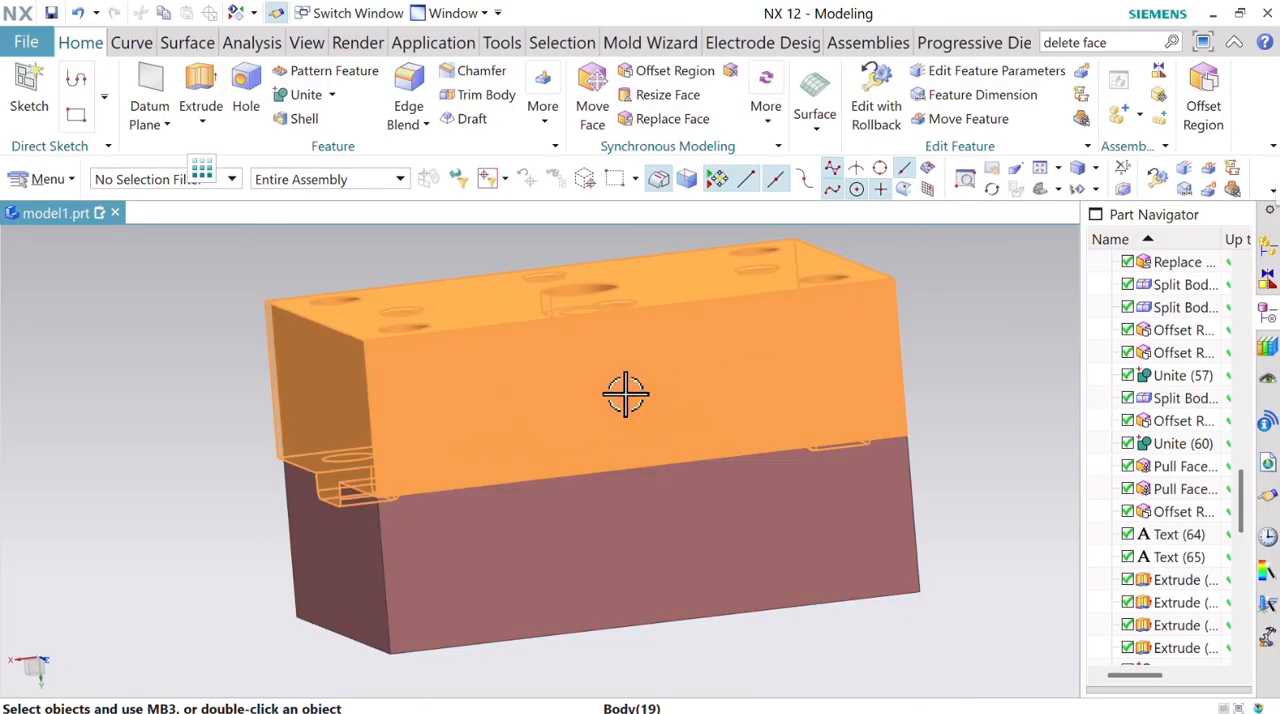
right_click(629, 390)
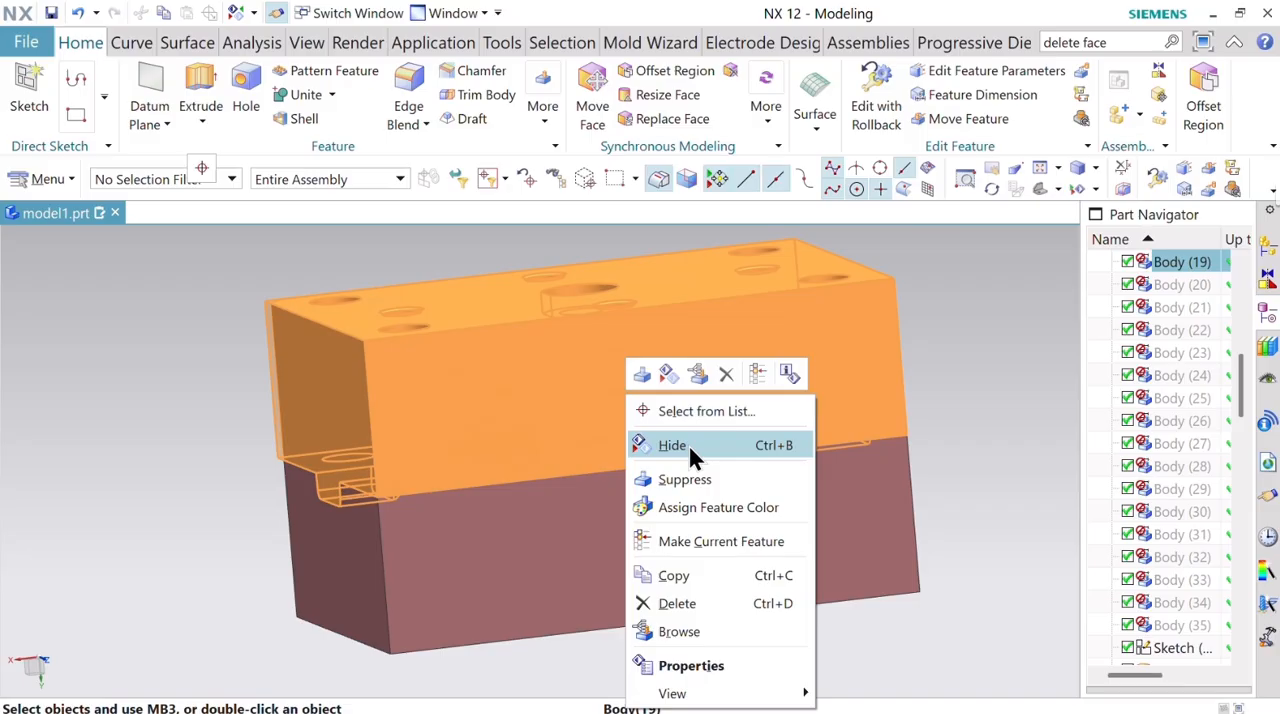
click(693, 455)
Chamfer the outer corner edge of the orange electrode block with a symmetric distance of 3 mm.
middle_drag(694, 494, 702, 537)
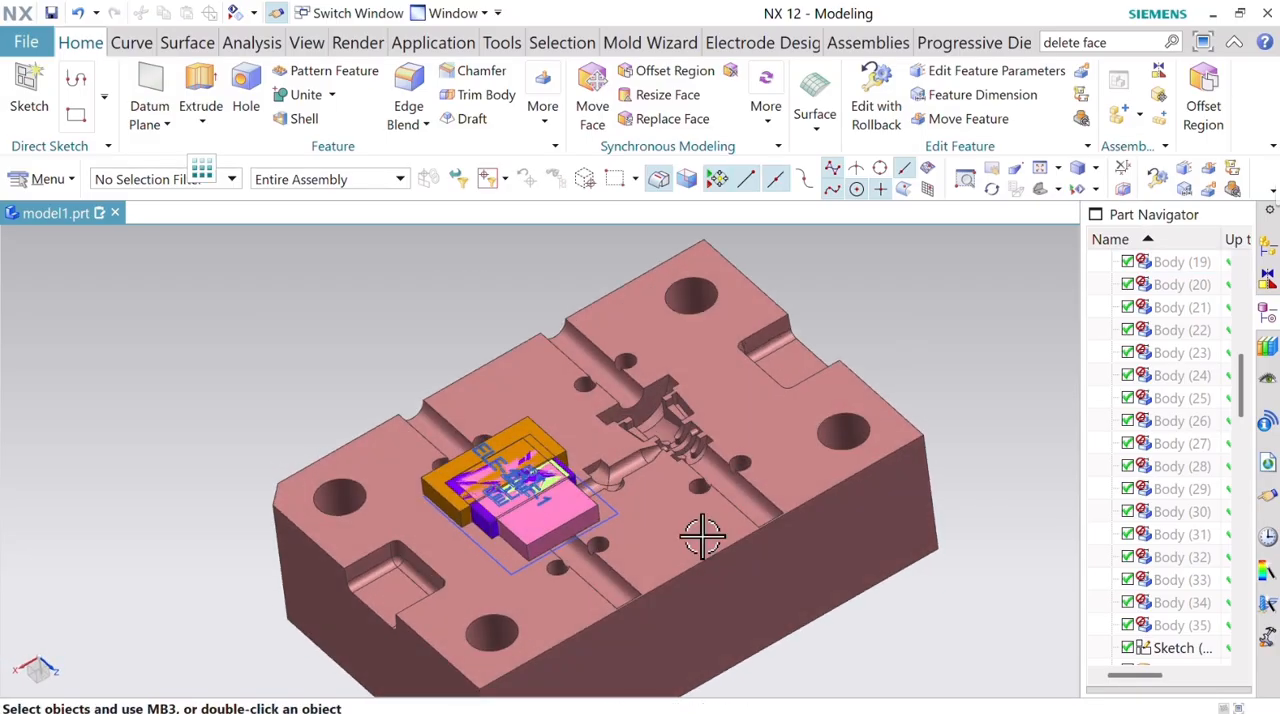
scroll(586, 523, up, 3)
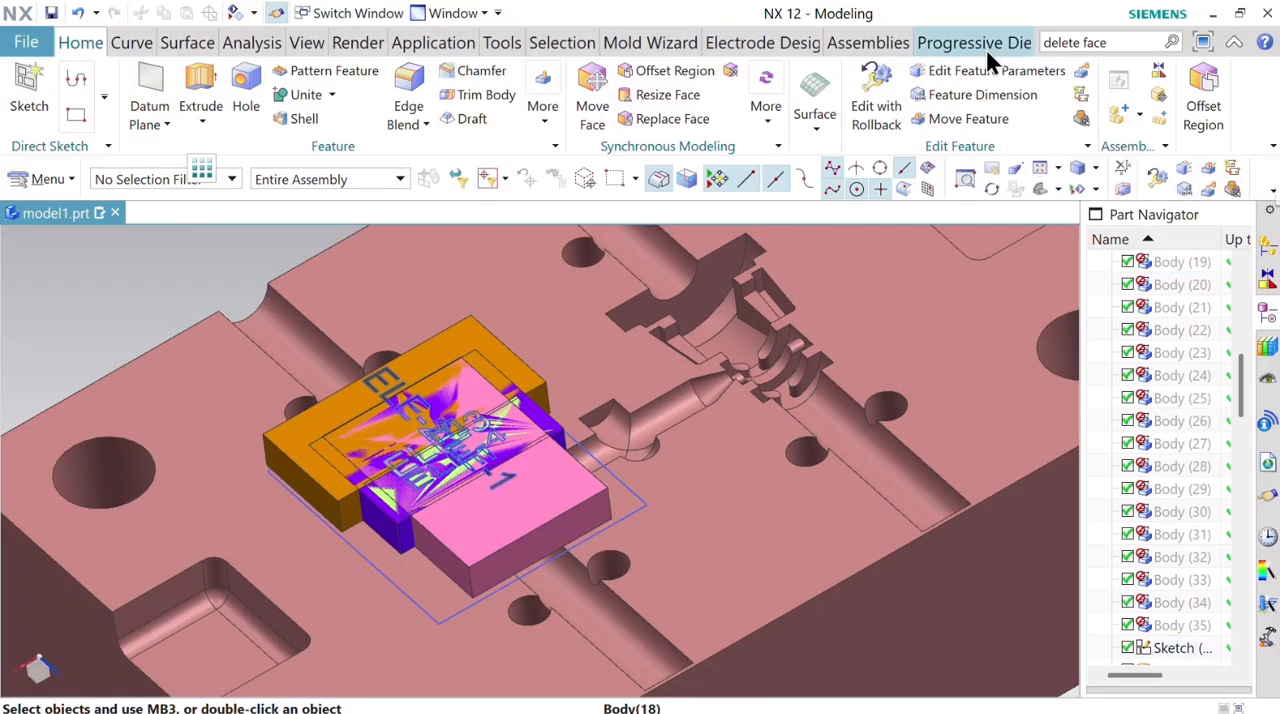
scroll(783, 337, down, 5)
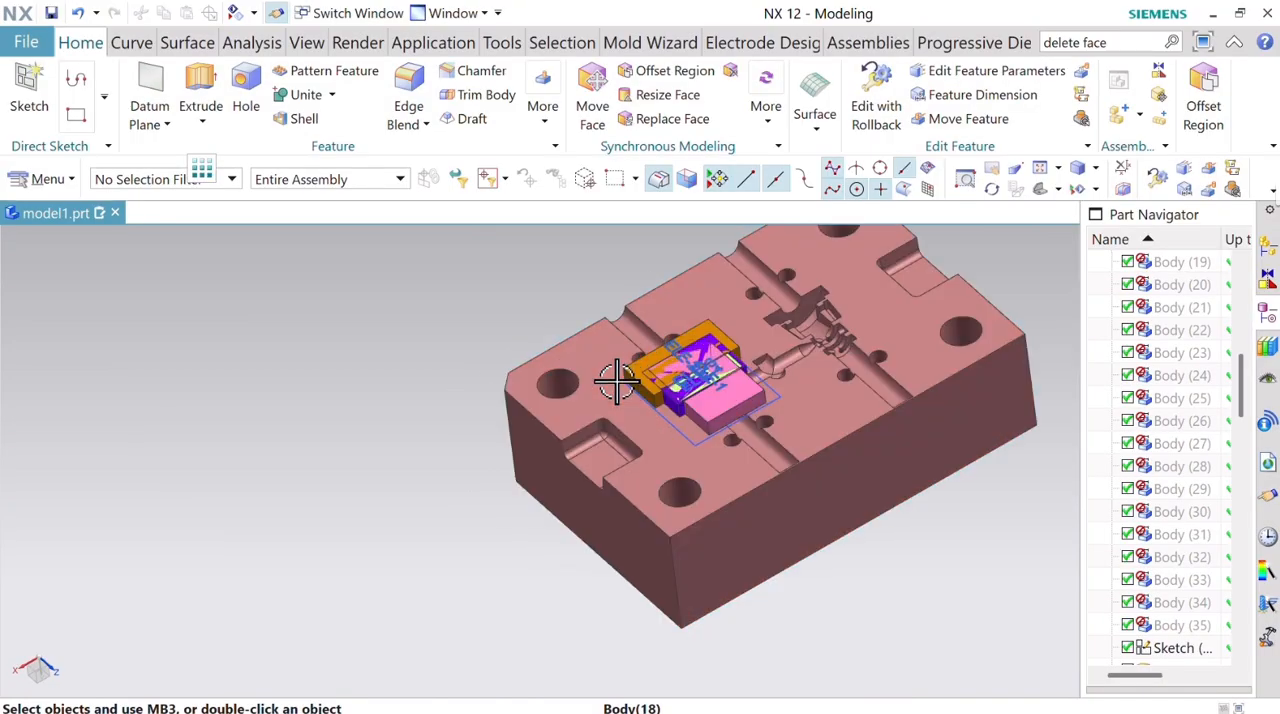
scroll(616, 383, up, 3)
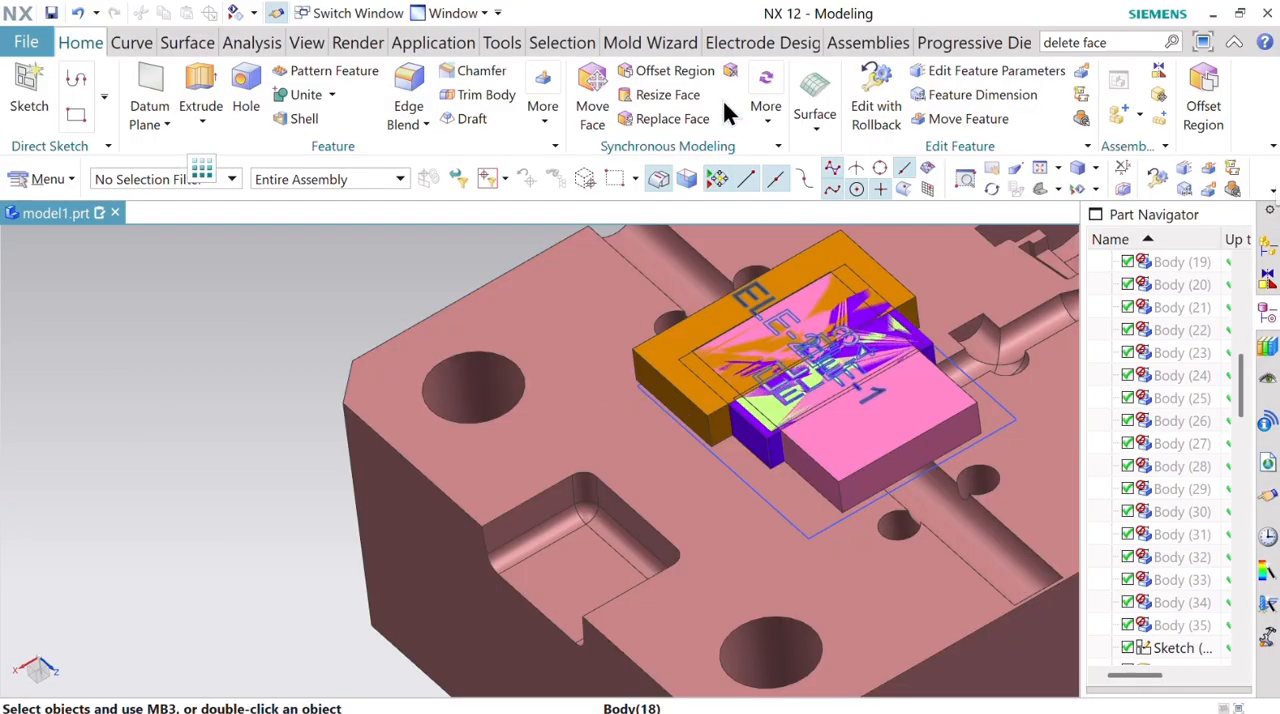
click(462, 80)
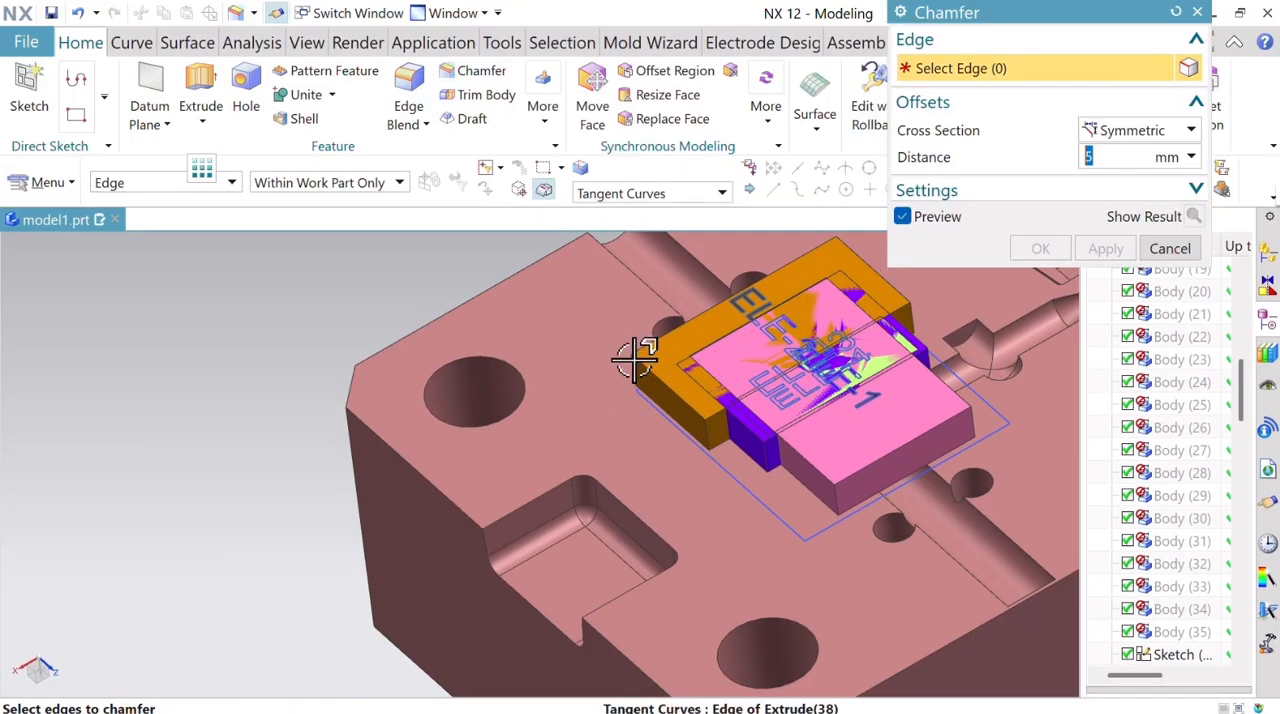
click(636, 360)
text(3)
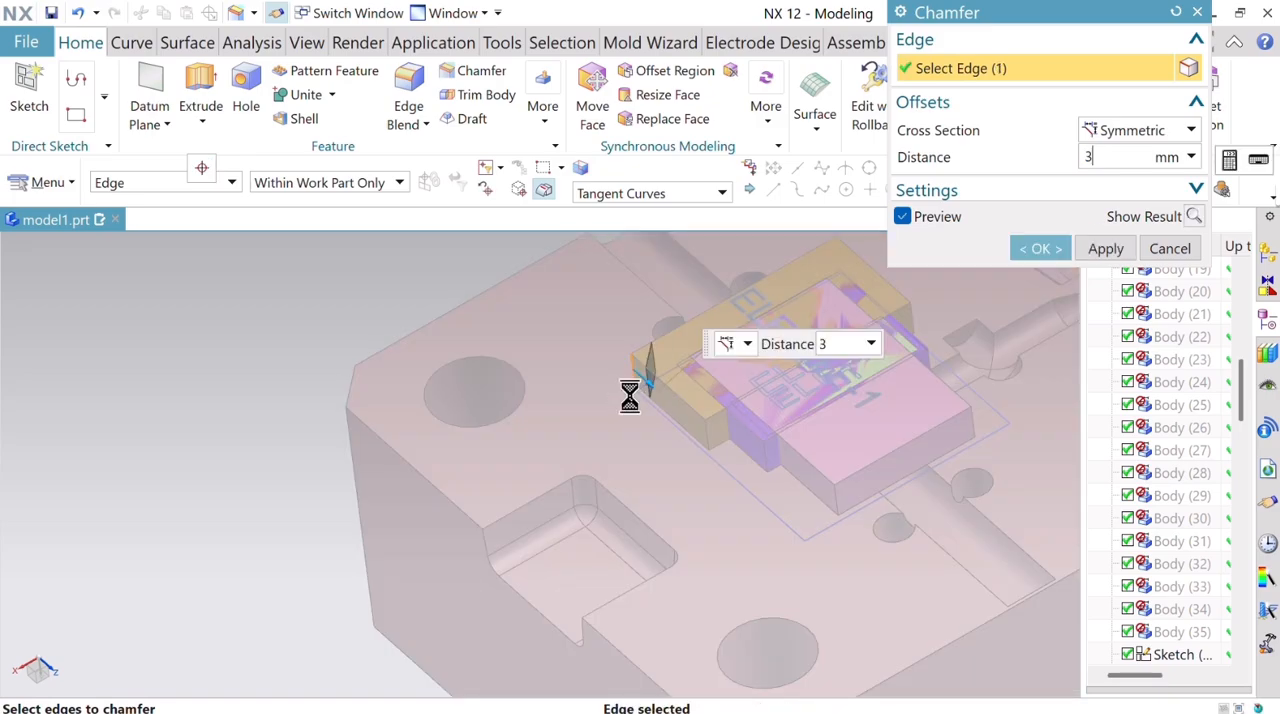
click(1105, 249)
scroll(795, 390, up, 5)
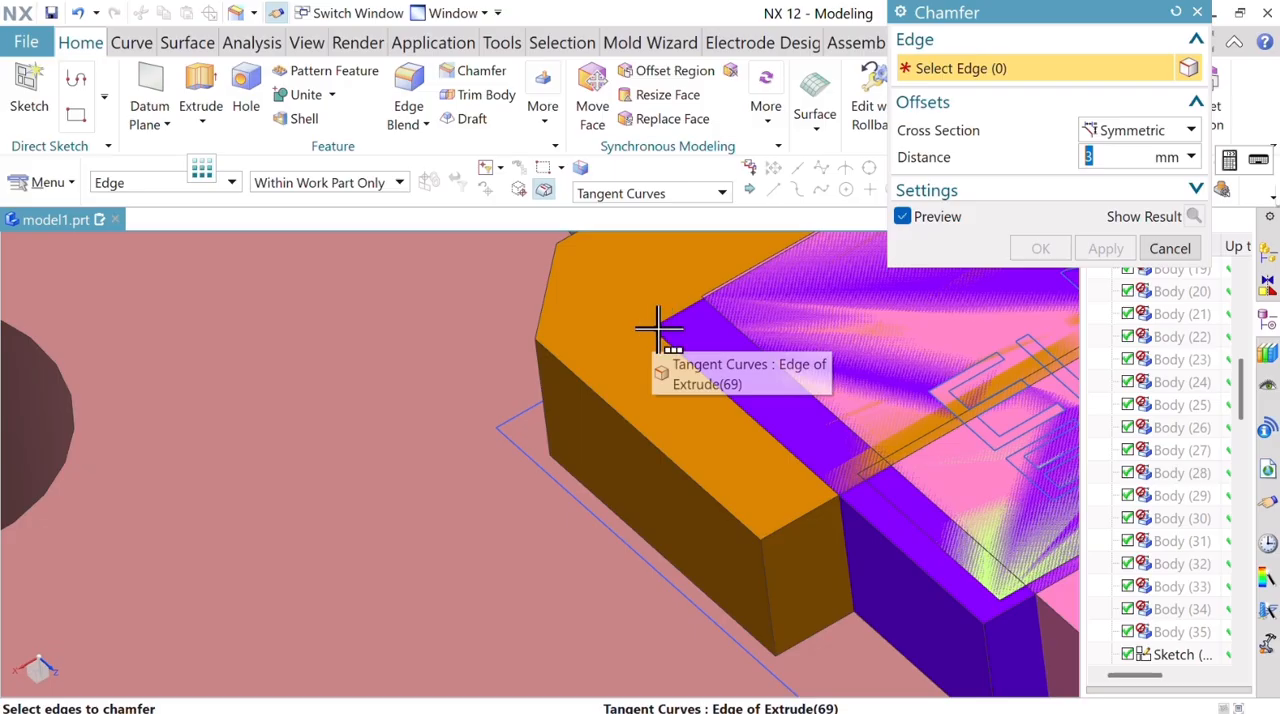
click(1169, 249)
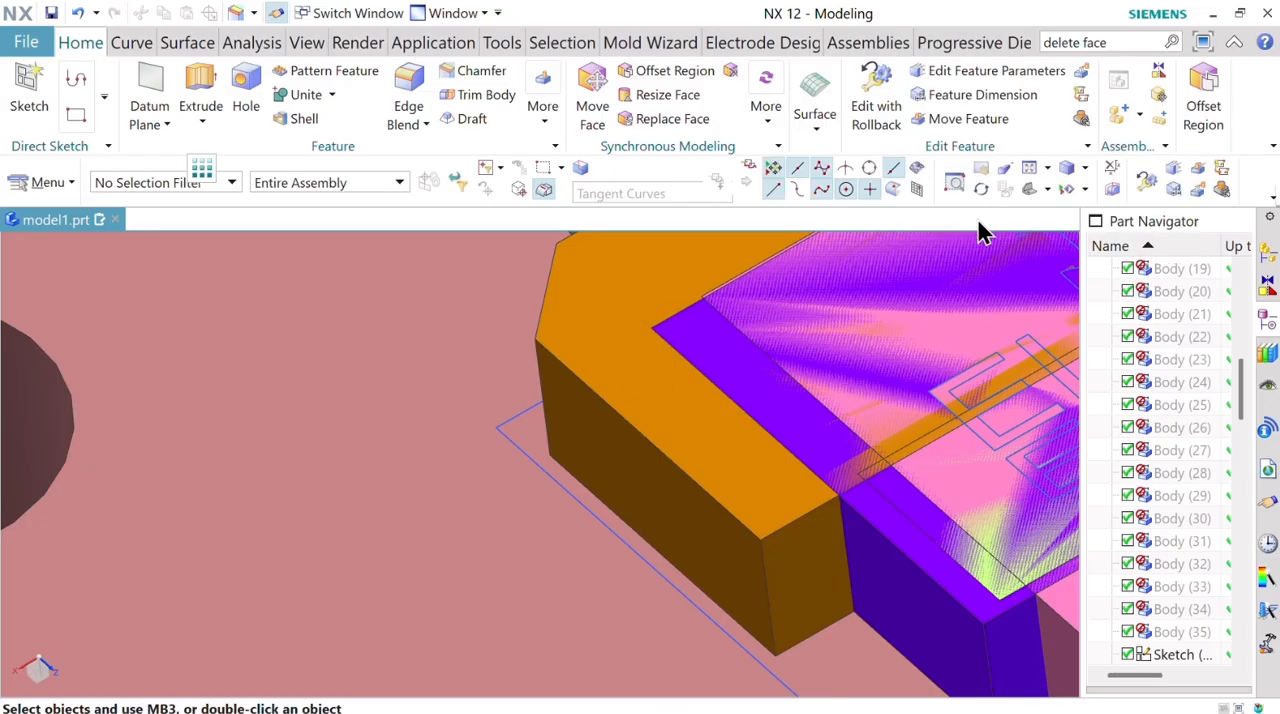
Hide the orange electrode block to expose the corner of the violet electrode block.
click(1097, 191)
click(1086, 246)
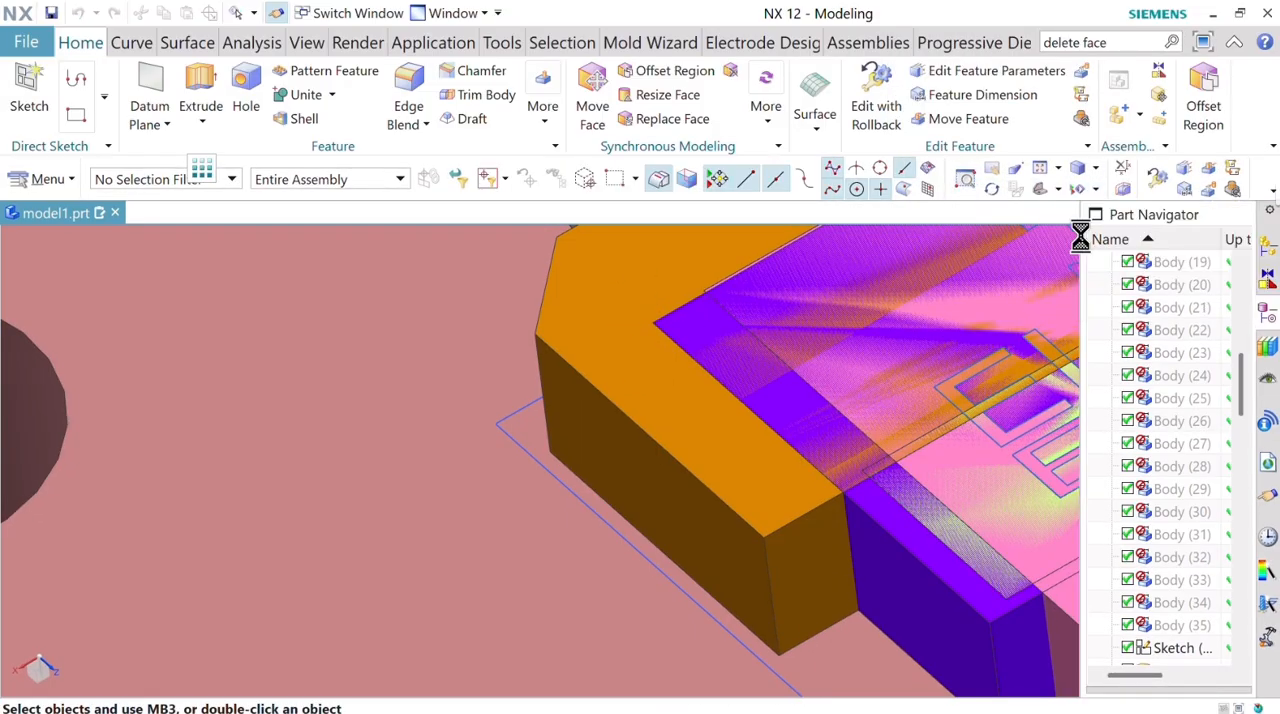
click(620, 374)
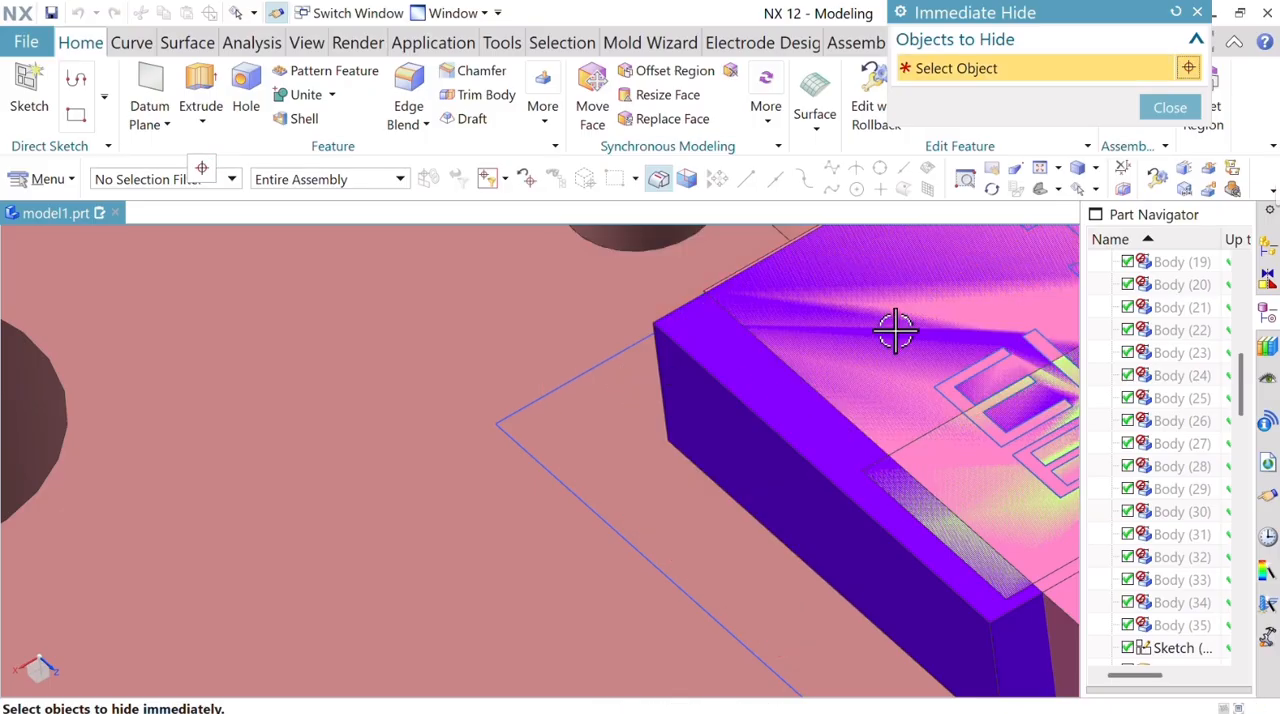
click(1170, 108)
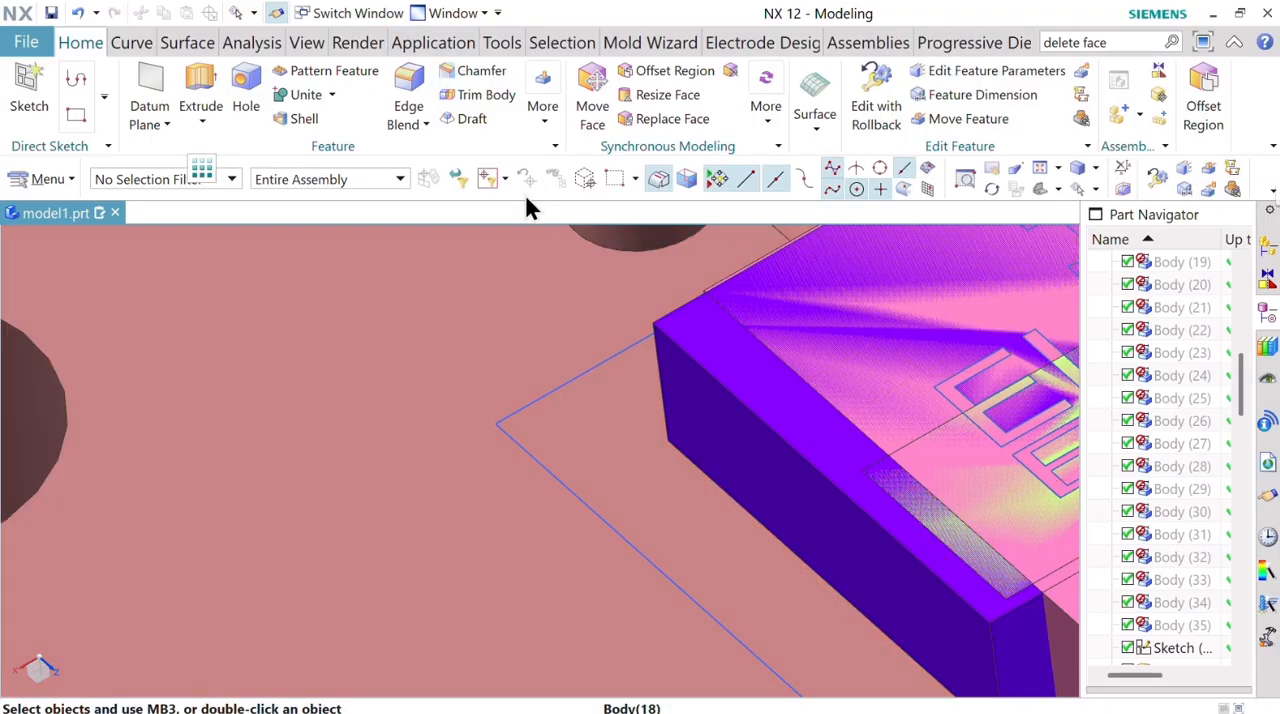
Chamfer the matching corner edges of the violet and pink electrode blocks with a symmetric distance of 3 mm.
click(454, 76)
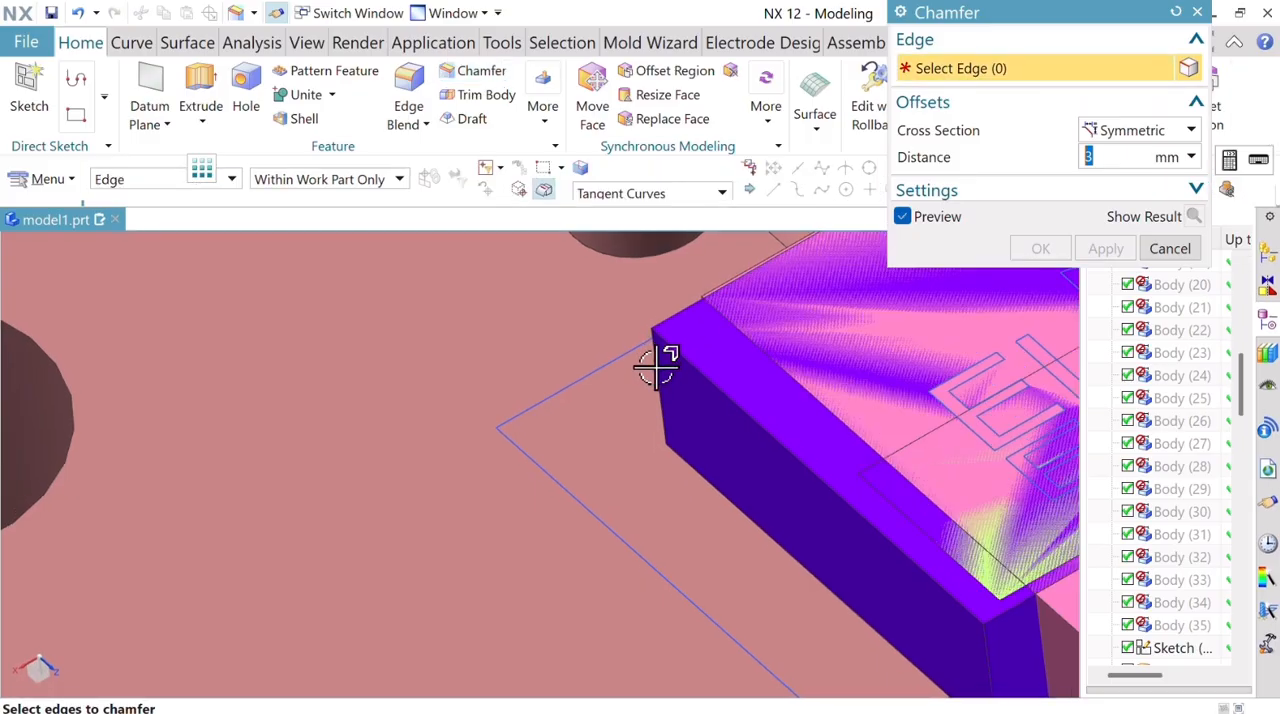
click(663, 363)
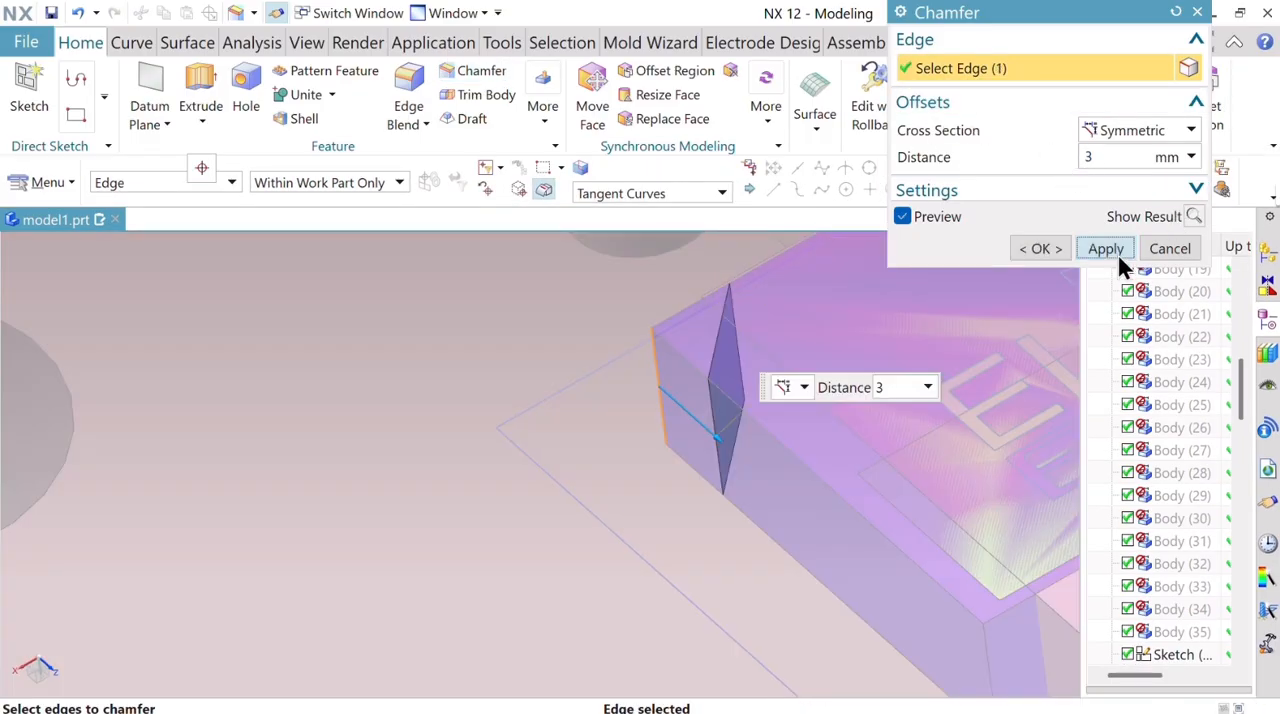
click(1108, 250)
click(705, 310)
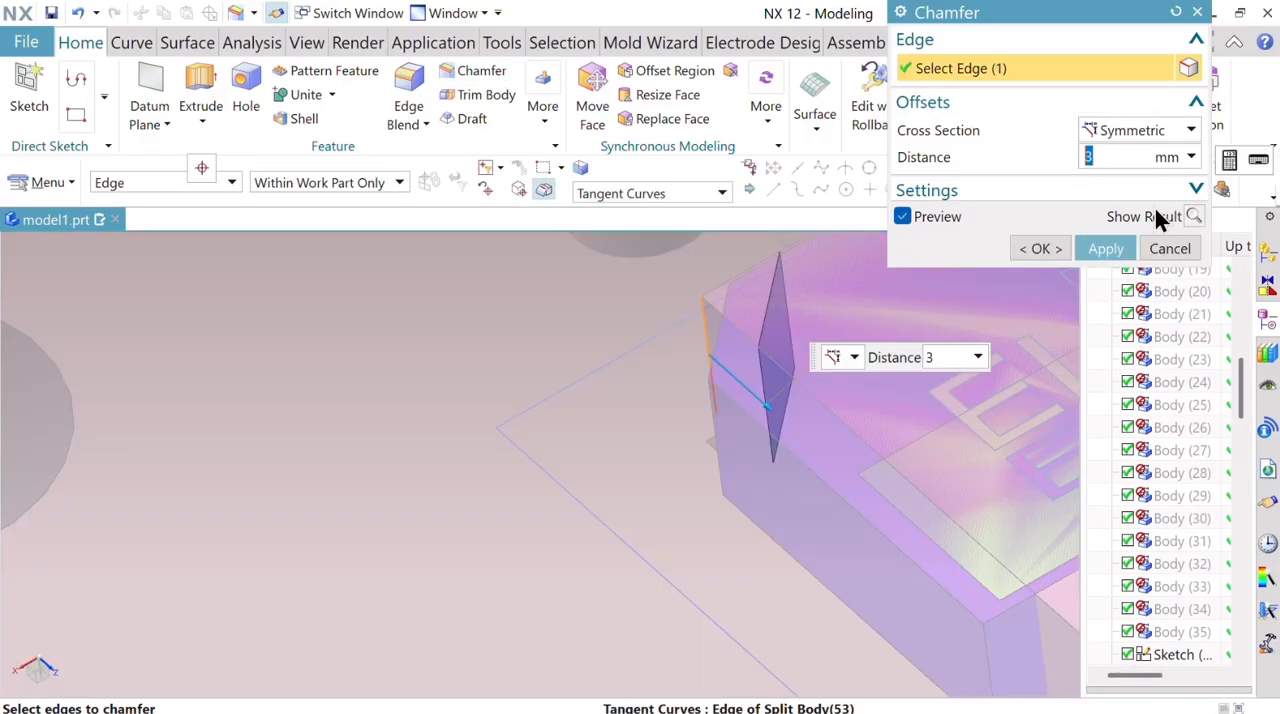
click(1105, 248)
scroll(773, 343, down, 3)
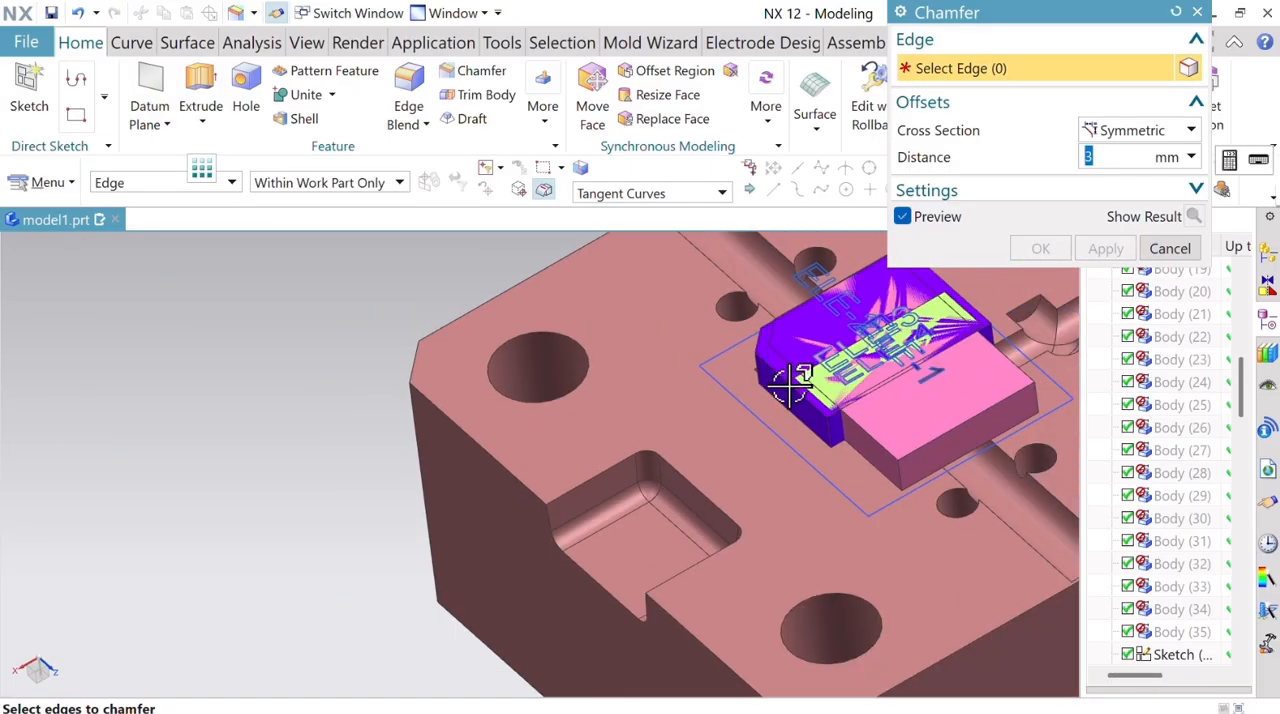
scroll(777, 386, up, 3)
scroll(791, 380, down, 3)
scroll(814, 374, up, 3)
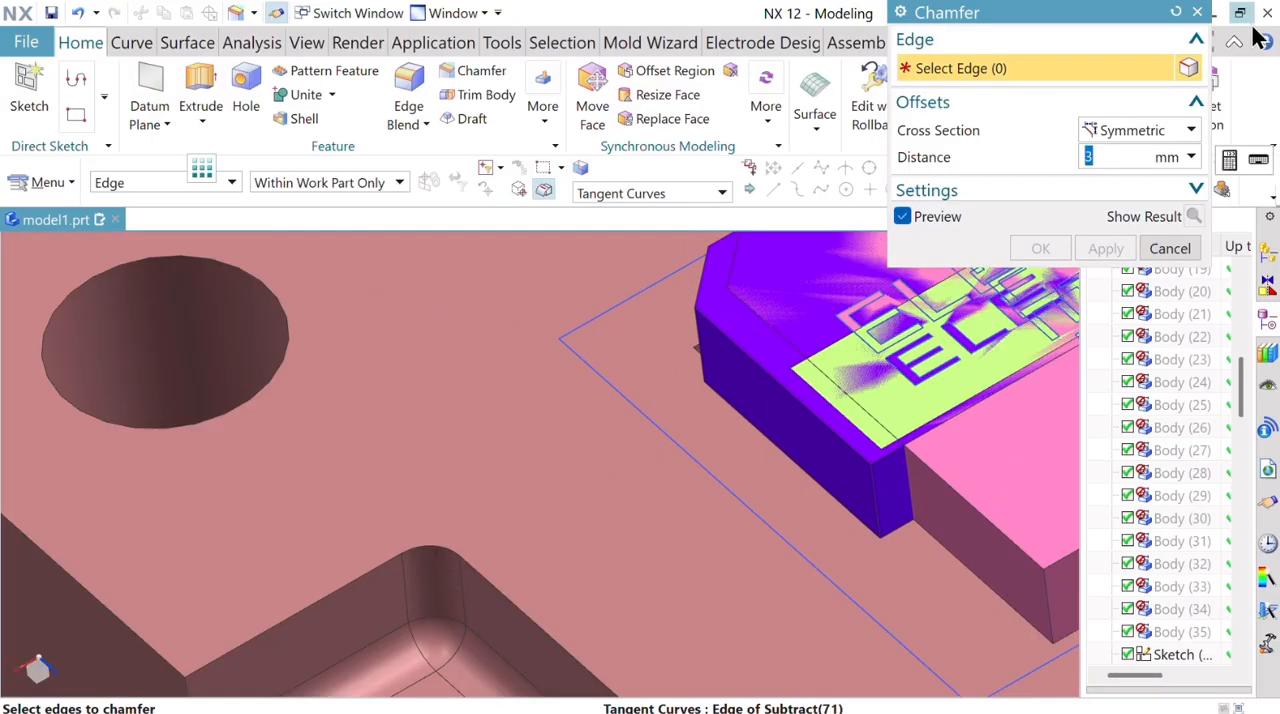
click(1189, 248)
Hide the violet electrode block to expose the light green electrode block inside it.
click(1094, 190)
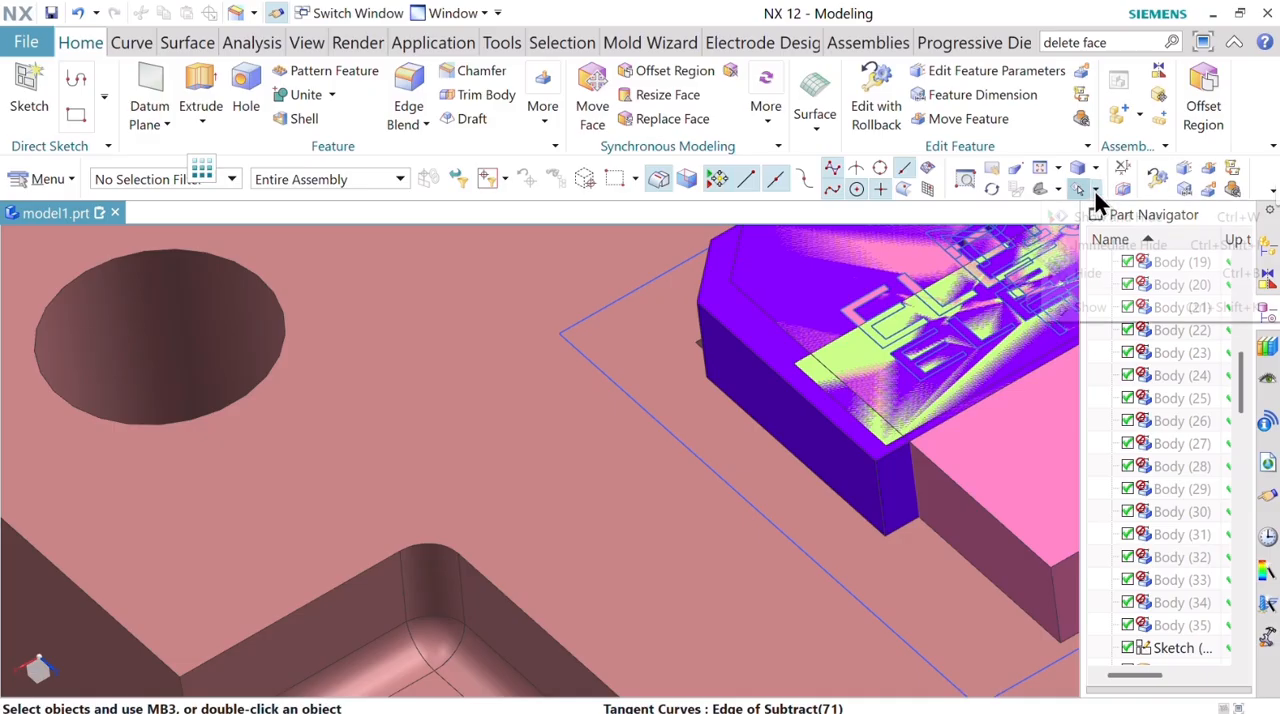
click(1103, 245)
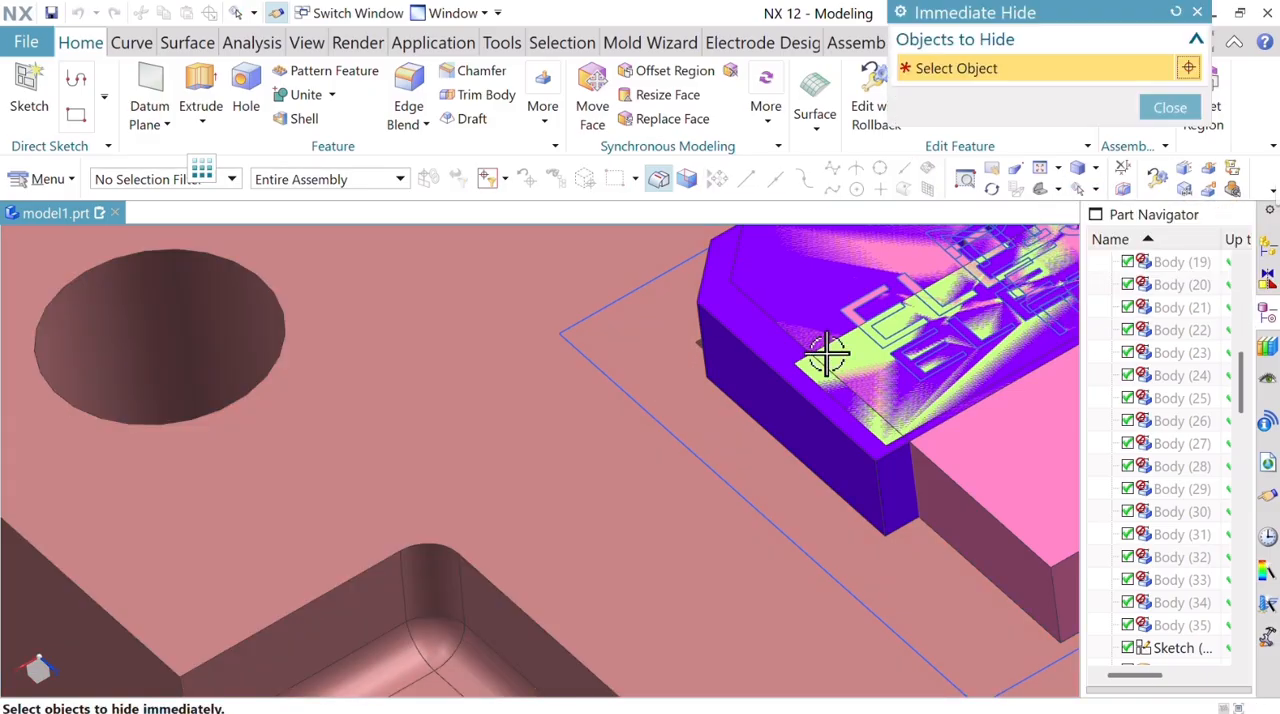
click(771, 352)
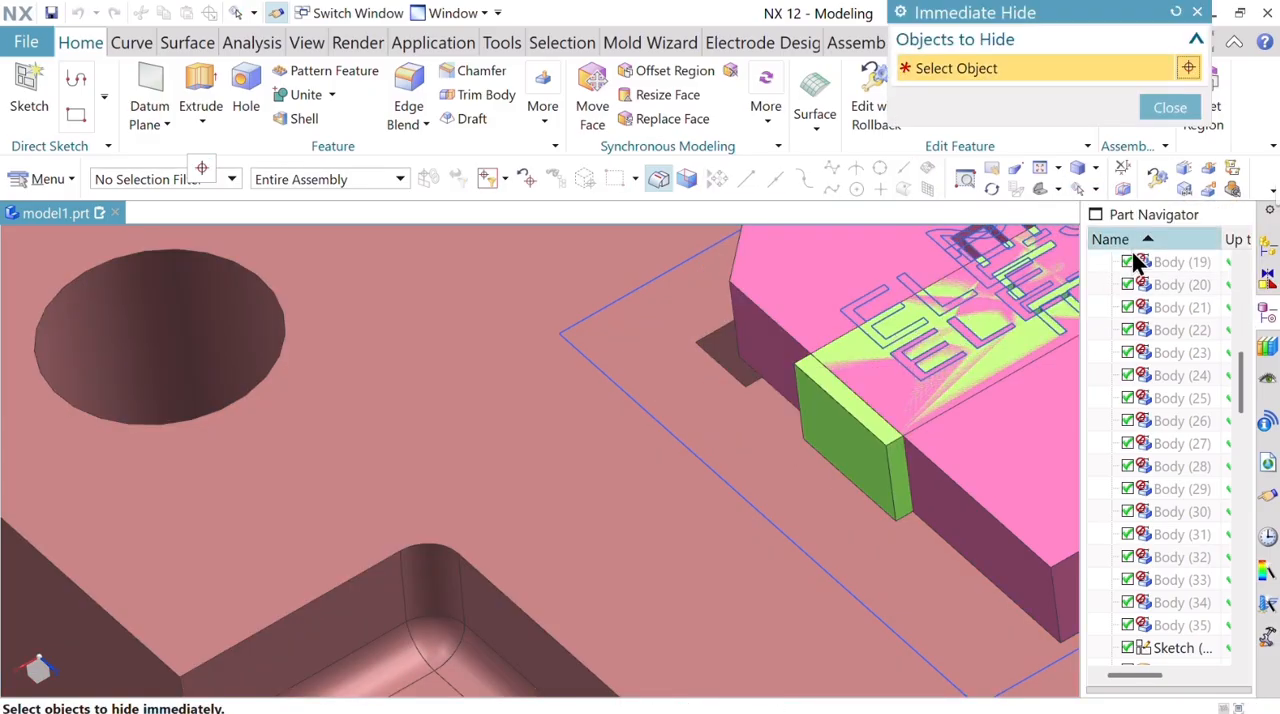
click(1166, 108)
Chamfer the matching corner edge of the light green electrode block with a symmetric distance of 3 mm.
click(481, 71)
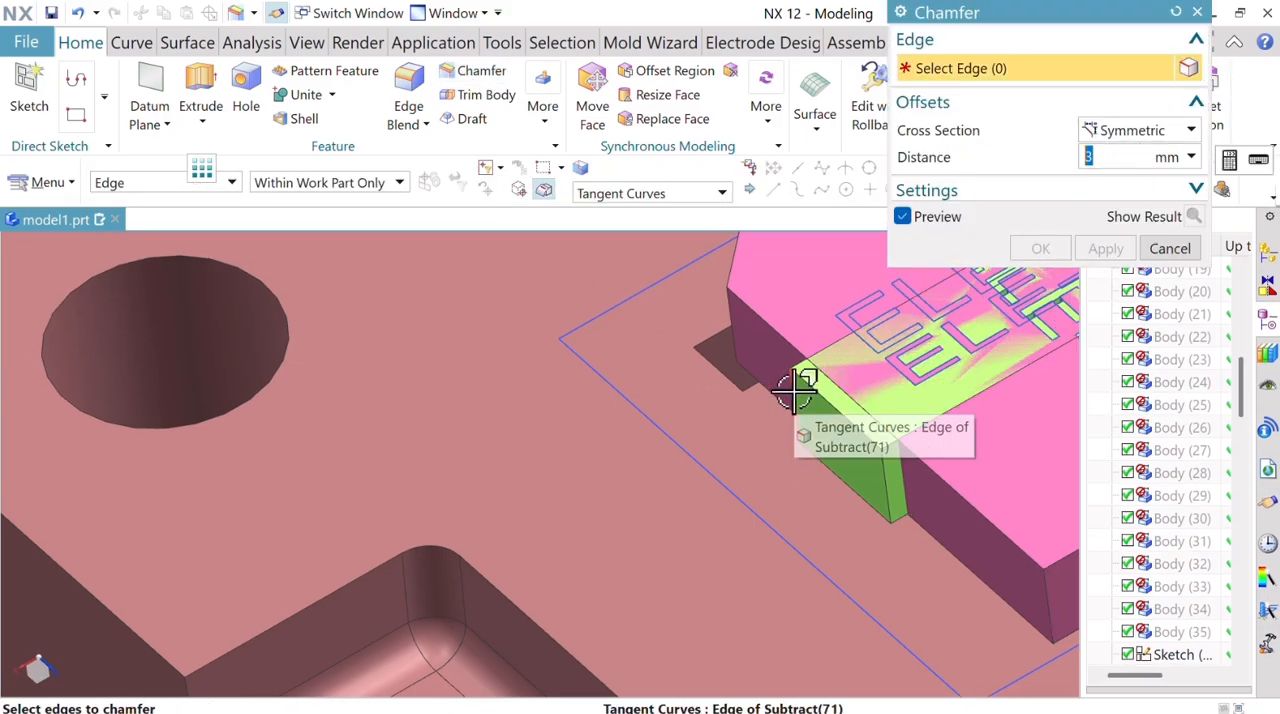
click(797, 384)
click(1043, 248)
scroll(671, 400, down, 6)
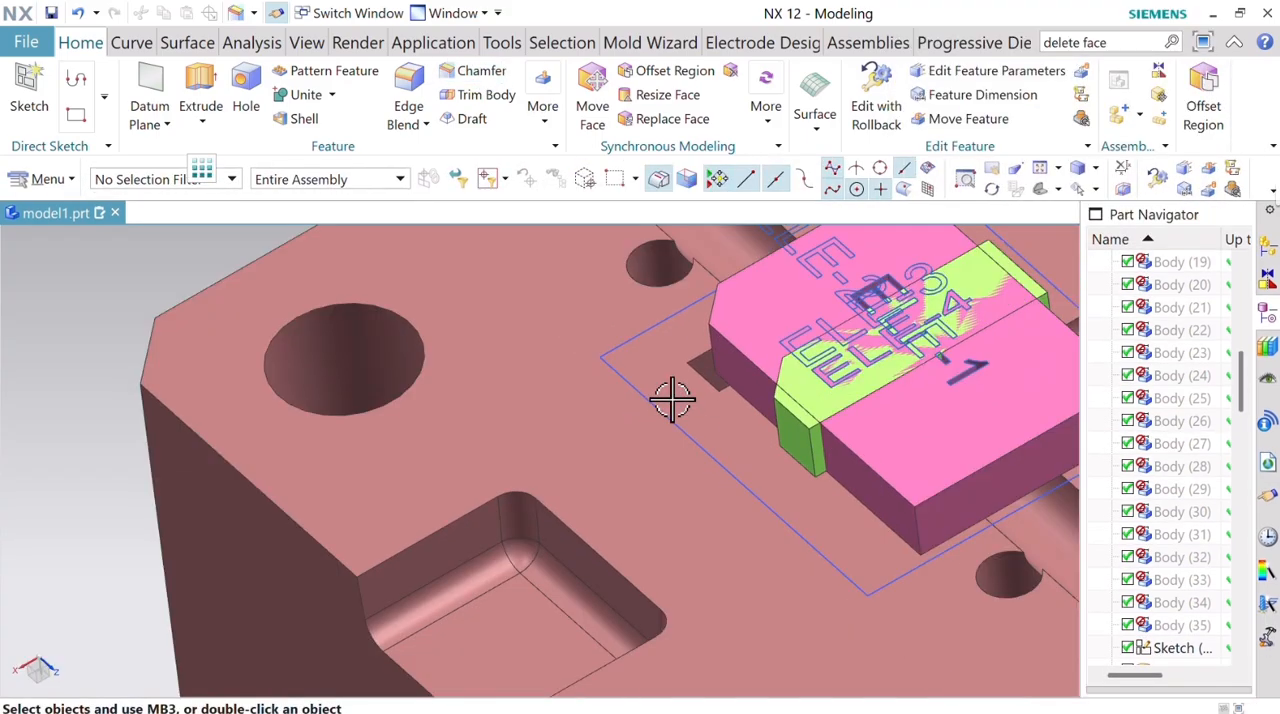
Hide all objects, and show only the bodies of the complete mold.
middle_drag(957, 388, 740, 400)
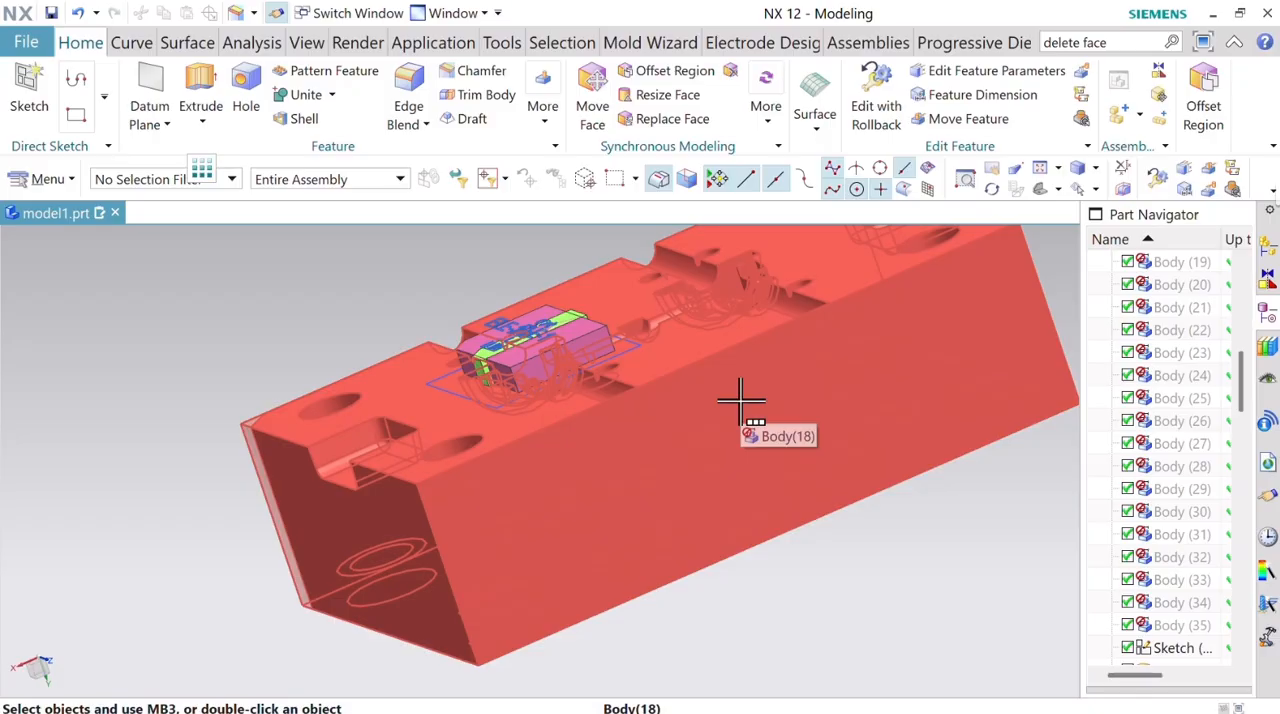
scroll(731, 466, down, 3)
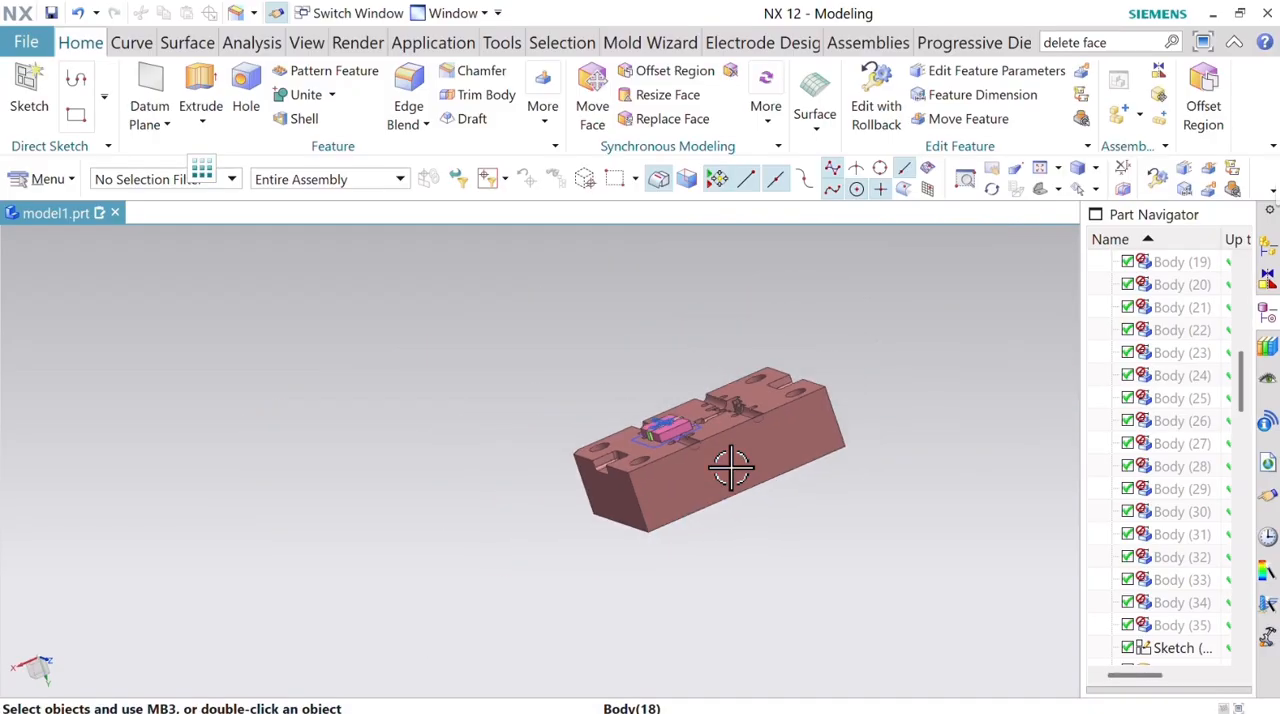
scroll(737, 428, up, 3)
middle_drag(737, 428, 745, 468)
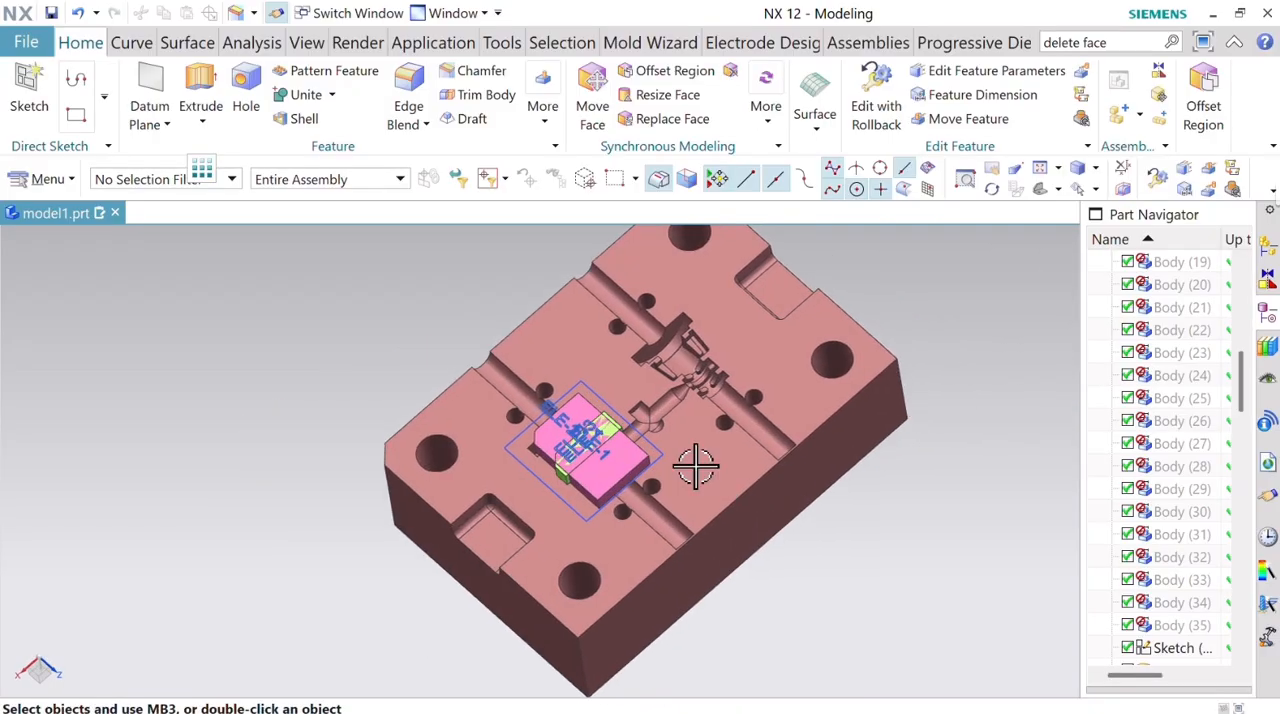
click(1096, 189)
click(1095, 216)
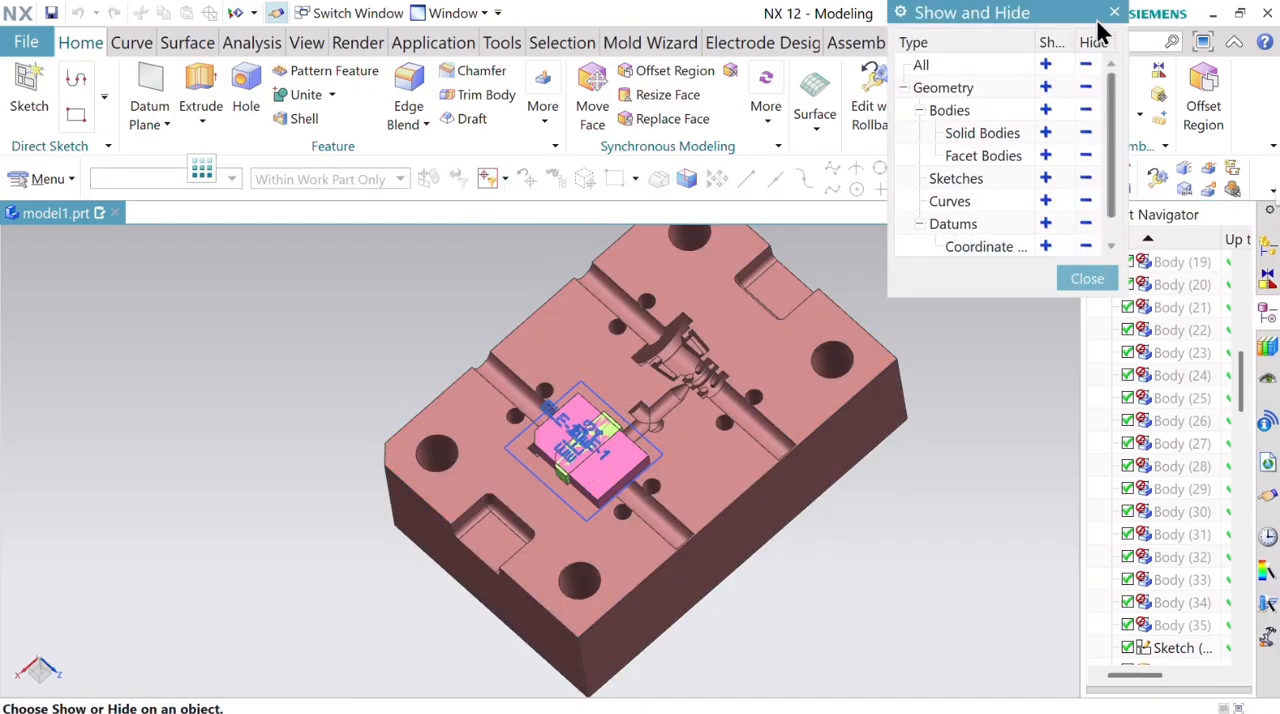
click(1086, 65)
click(1047, 110)
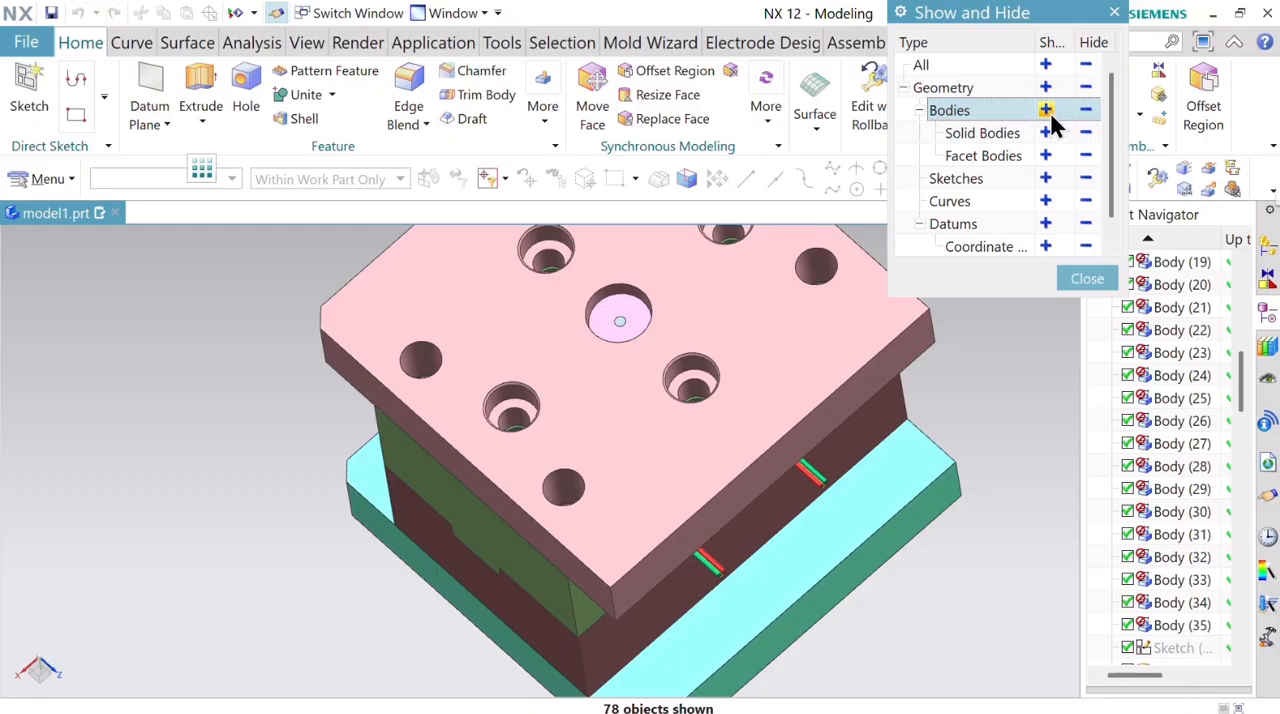
click(1086, 279)
Hide the green mold plate and the light pink top clamping plate to expose the electrodes, molded parts and pins.
middle_drag(643, 509, 594, 457)
right_click(606, 466)
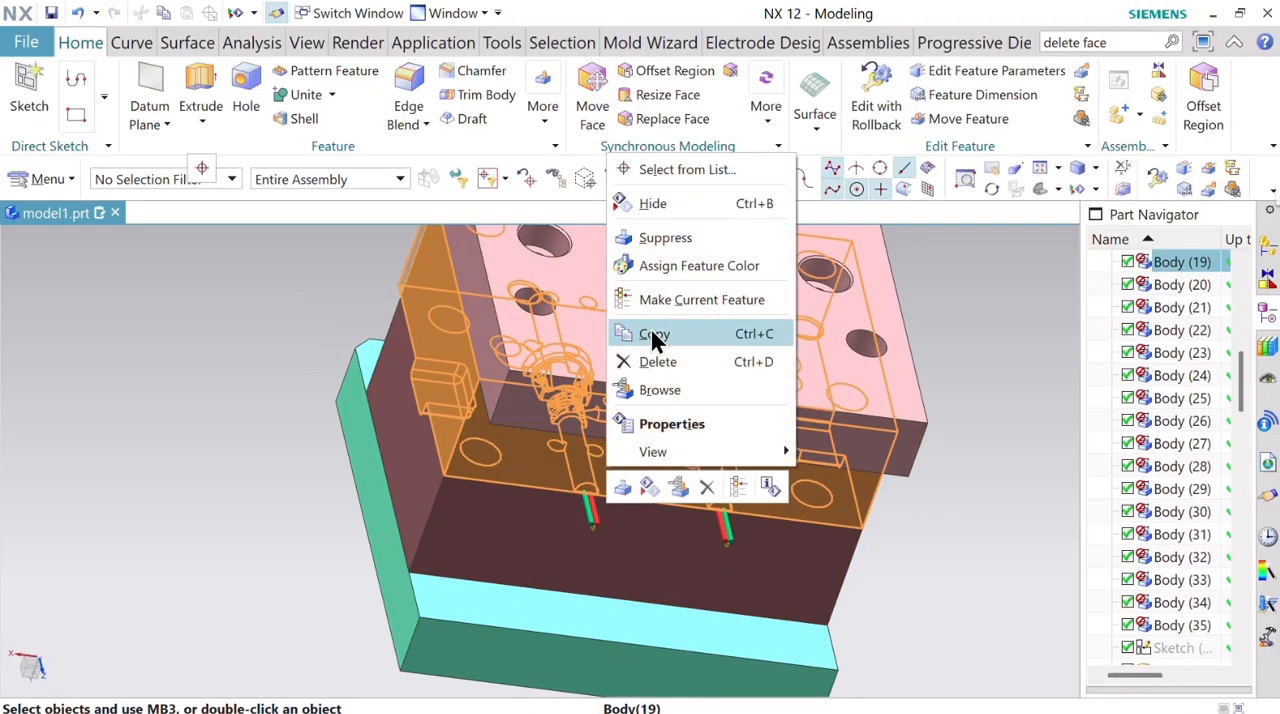
click(677, 210)
middle_drag(660, 480, 638, 430)
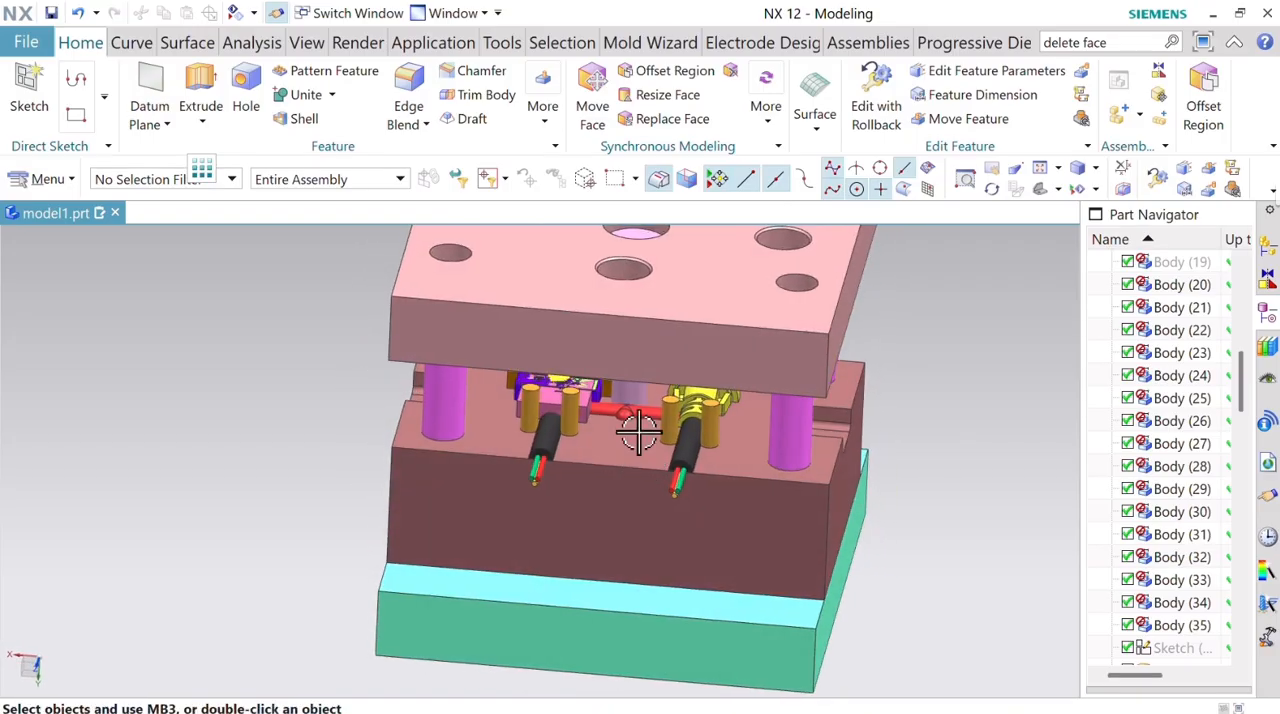
right_click(620, 320)
click(664, 386)
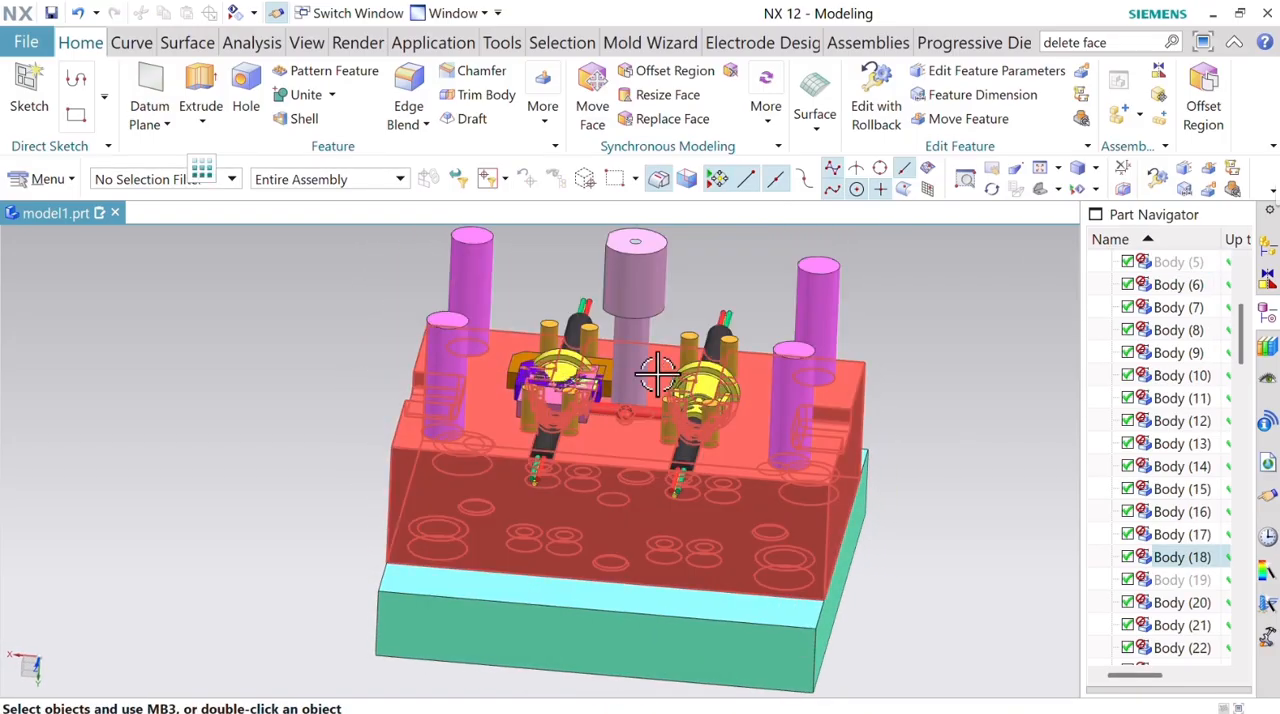
middle_drag(657, 373, 540, 250)
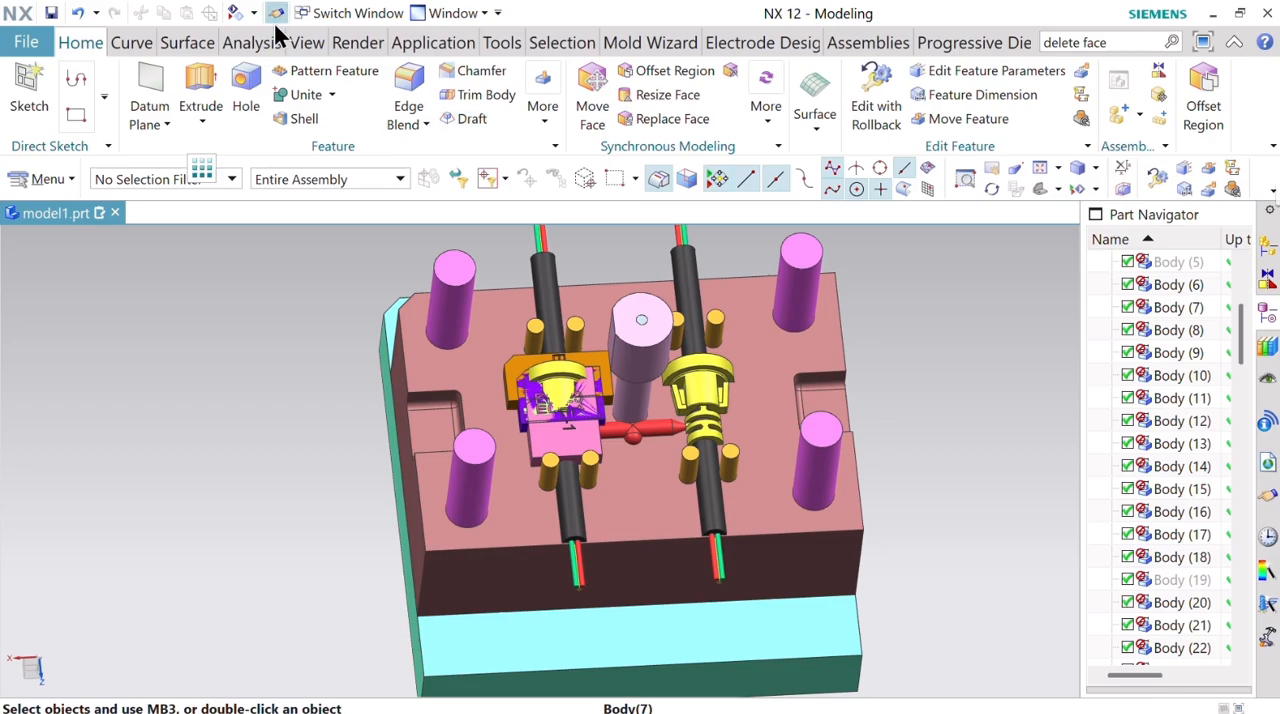
Copy the orange ELE-2 electrode 137 mm along the X-axis out of the mold with Move Object, keeping the original.
click(484, 44)
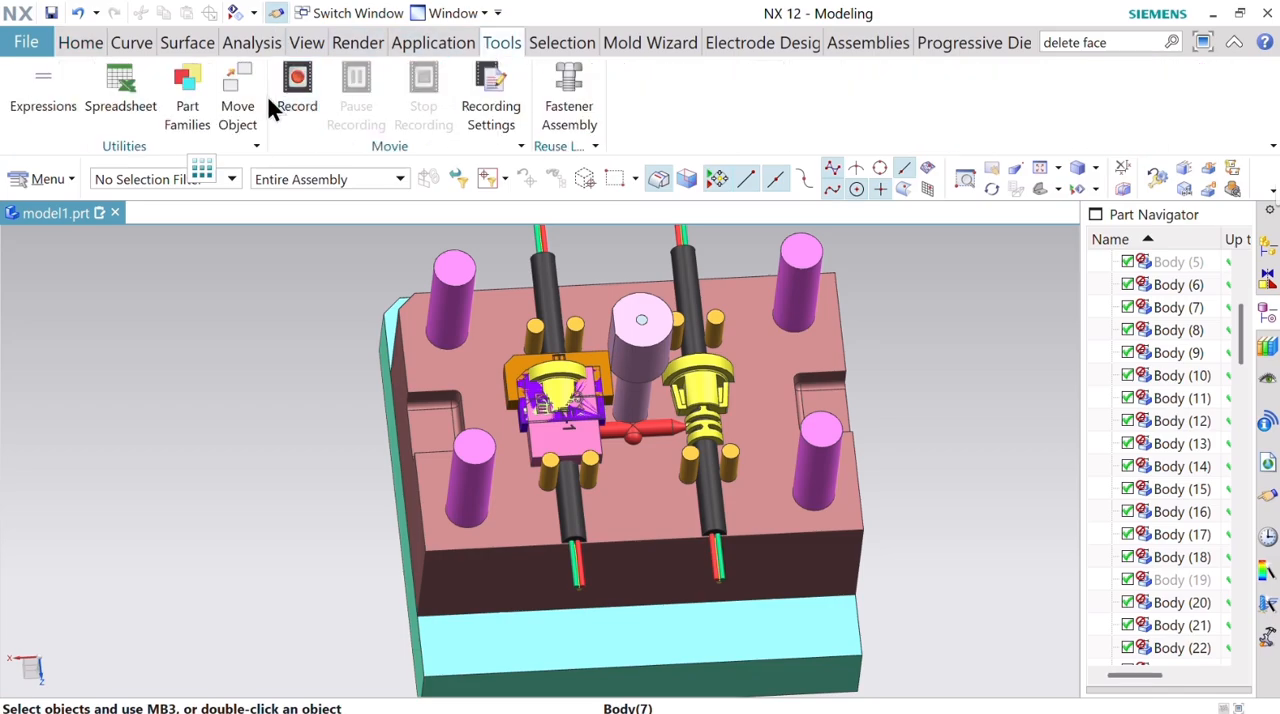
scroll(620, 350, up, 3)
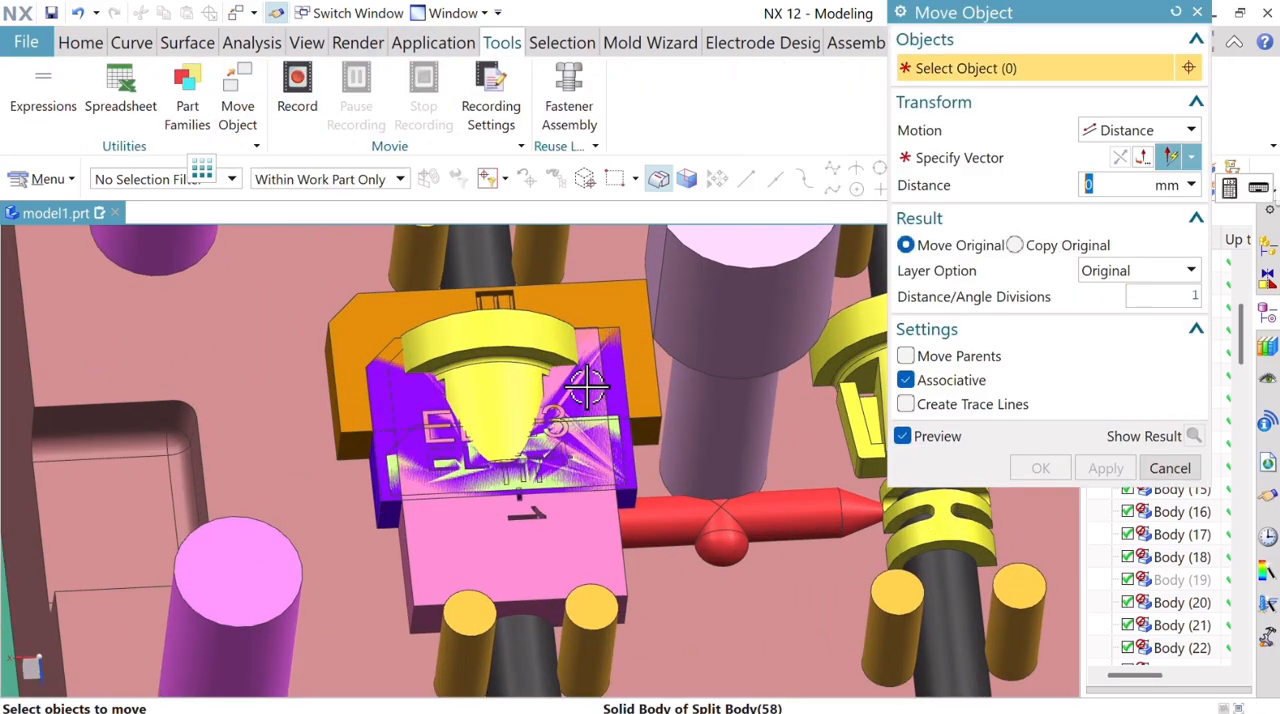
click(605, 345)
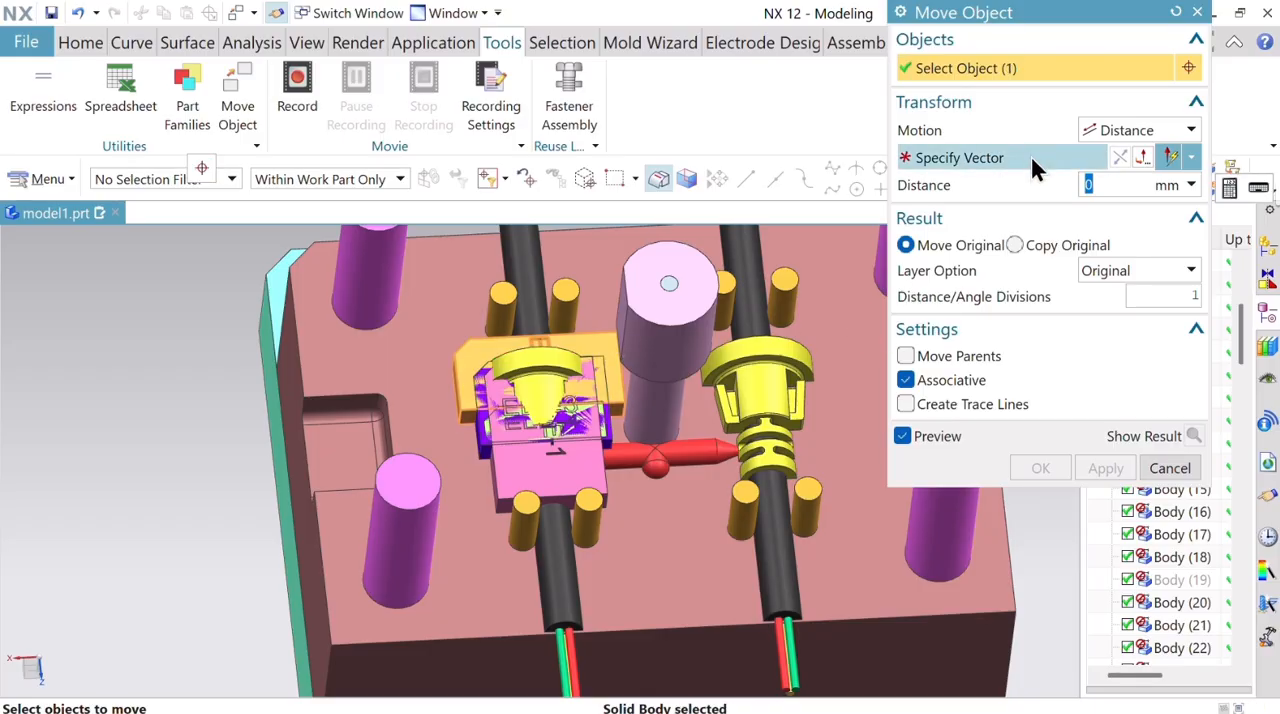
click(1032, 160)
click(503, 463)
scroll(503, 461, down, 4)
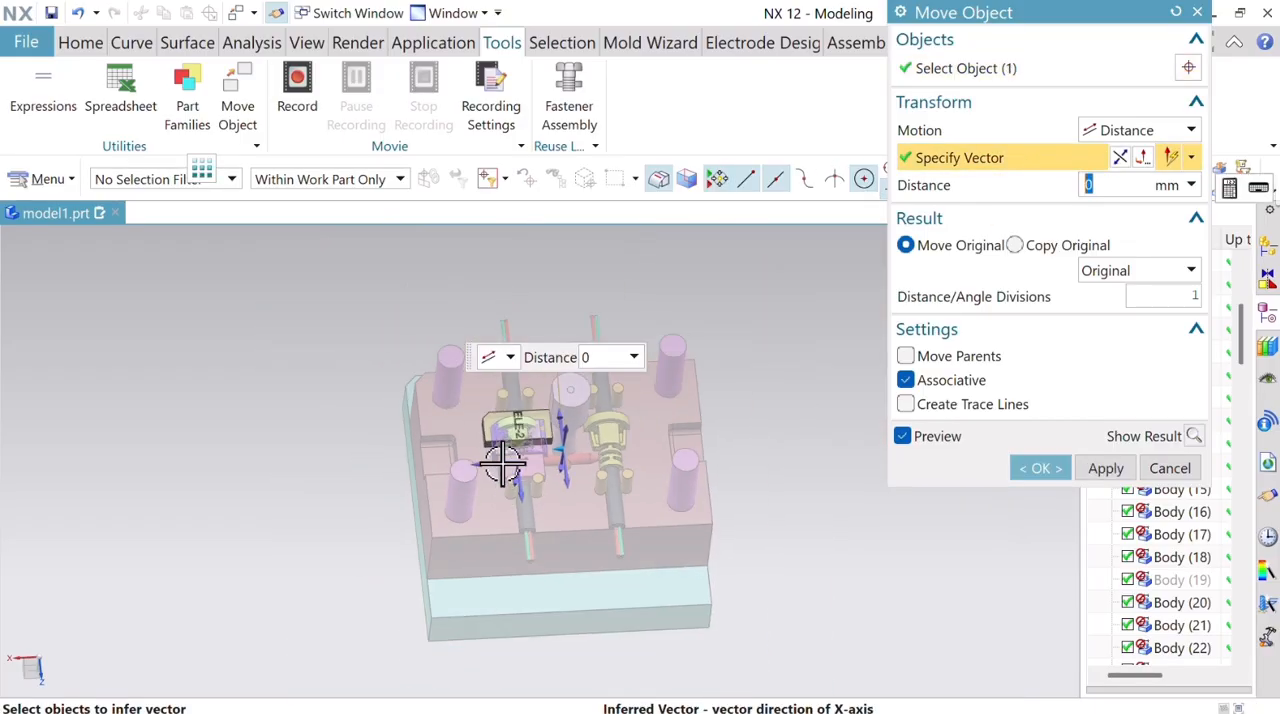
drag(557, 448, 261, 494)
scroll(223, 446, up, 4)
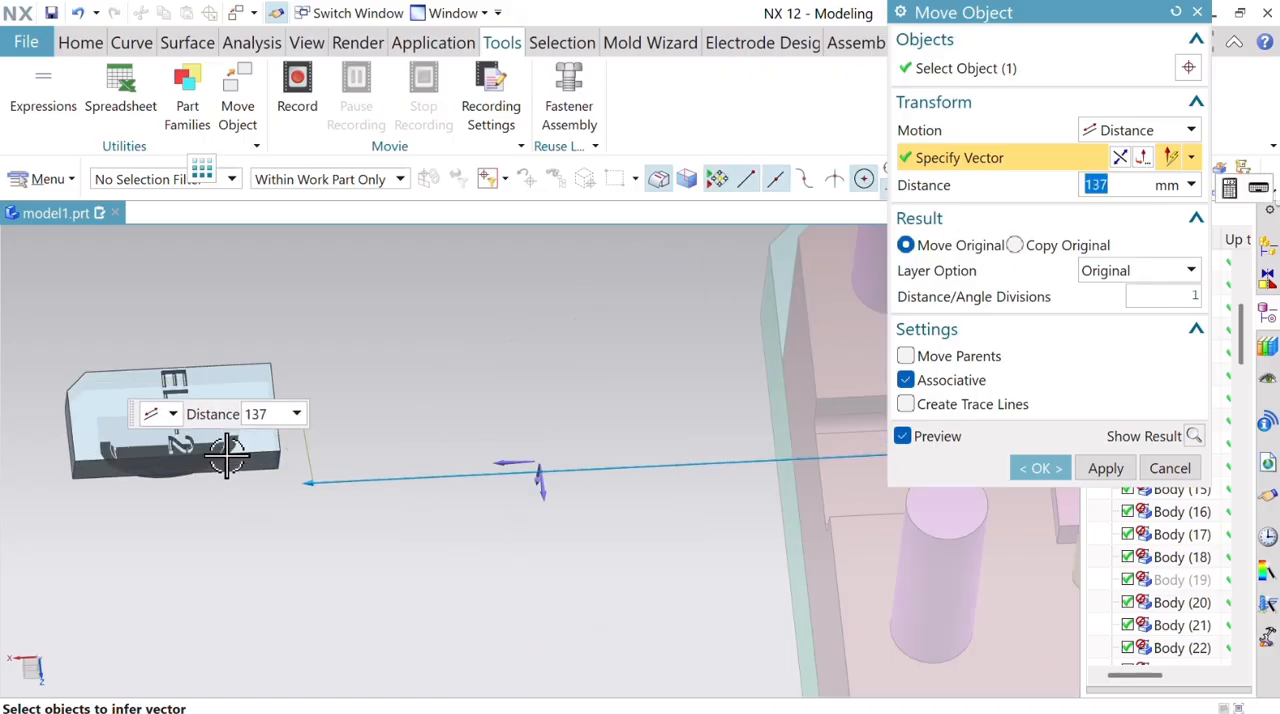
scroll(223, 446, down, 2)
click(1015, 246)
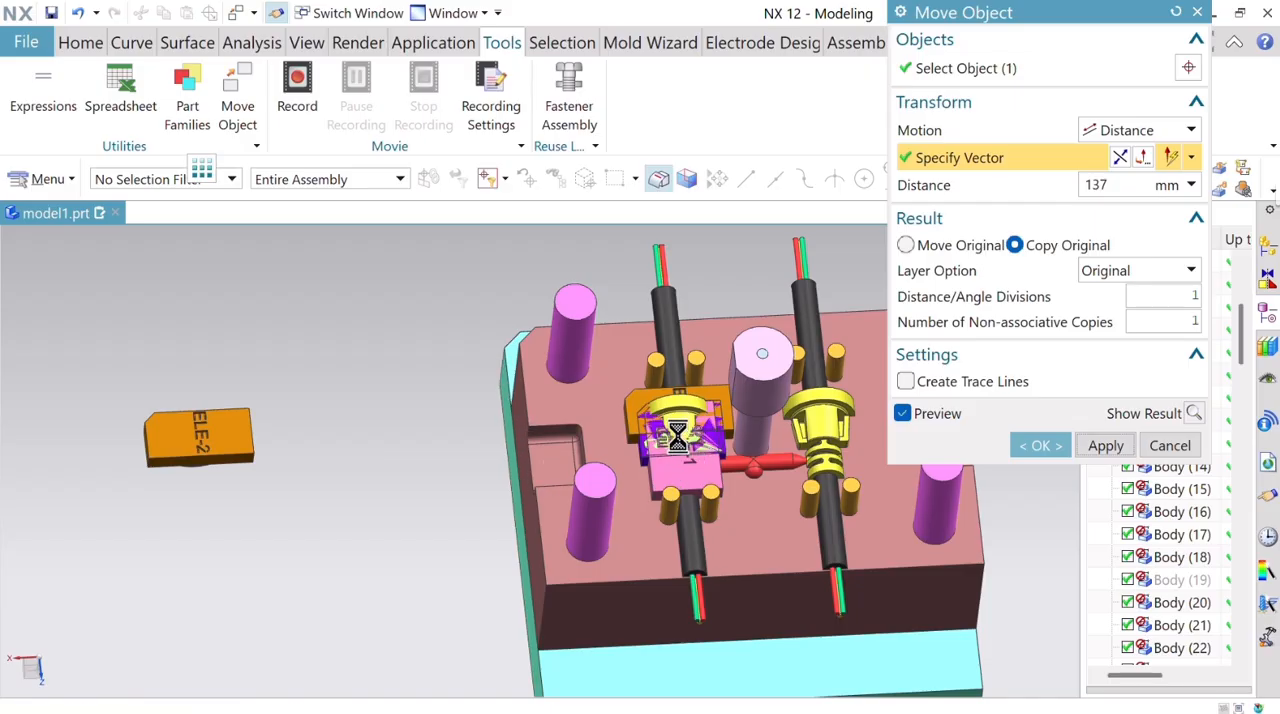
Copy the violet ELE 3 electrode 103 mm along the X-axis to the space beside the mold.
click(630, 468)
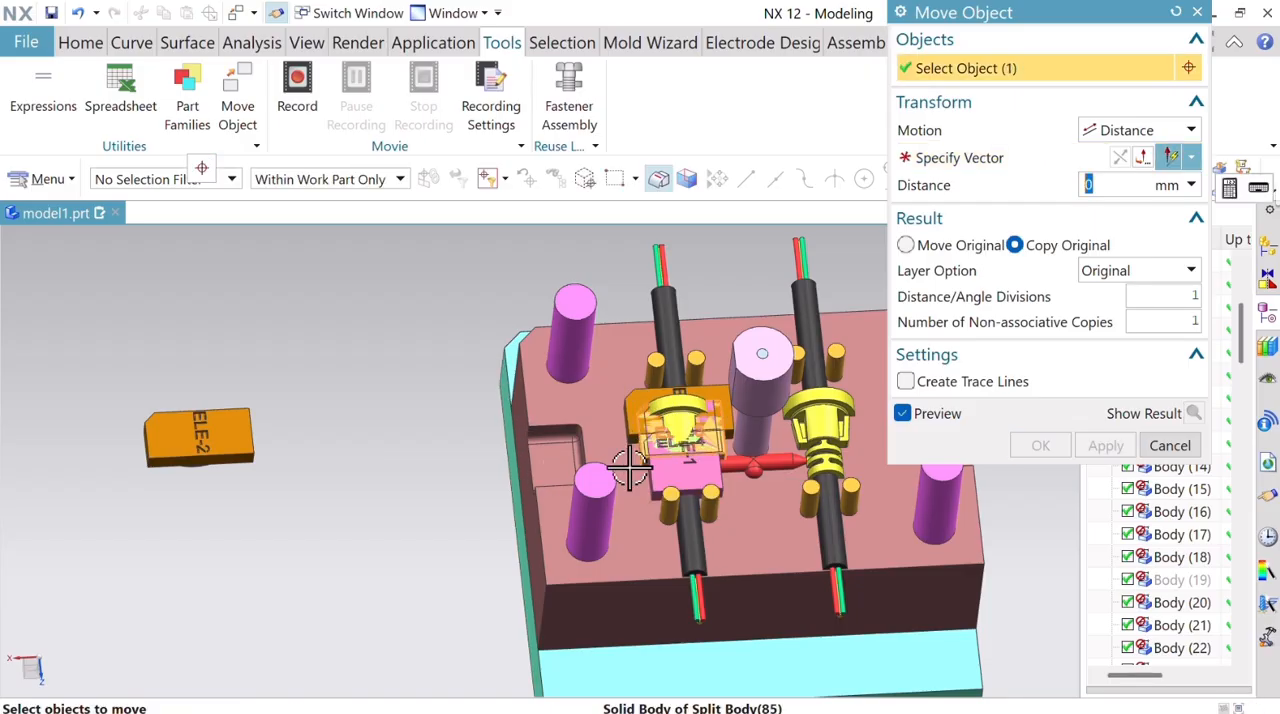
click(955, 158)
click(500, 465)
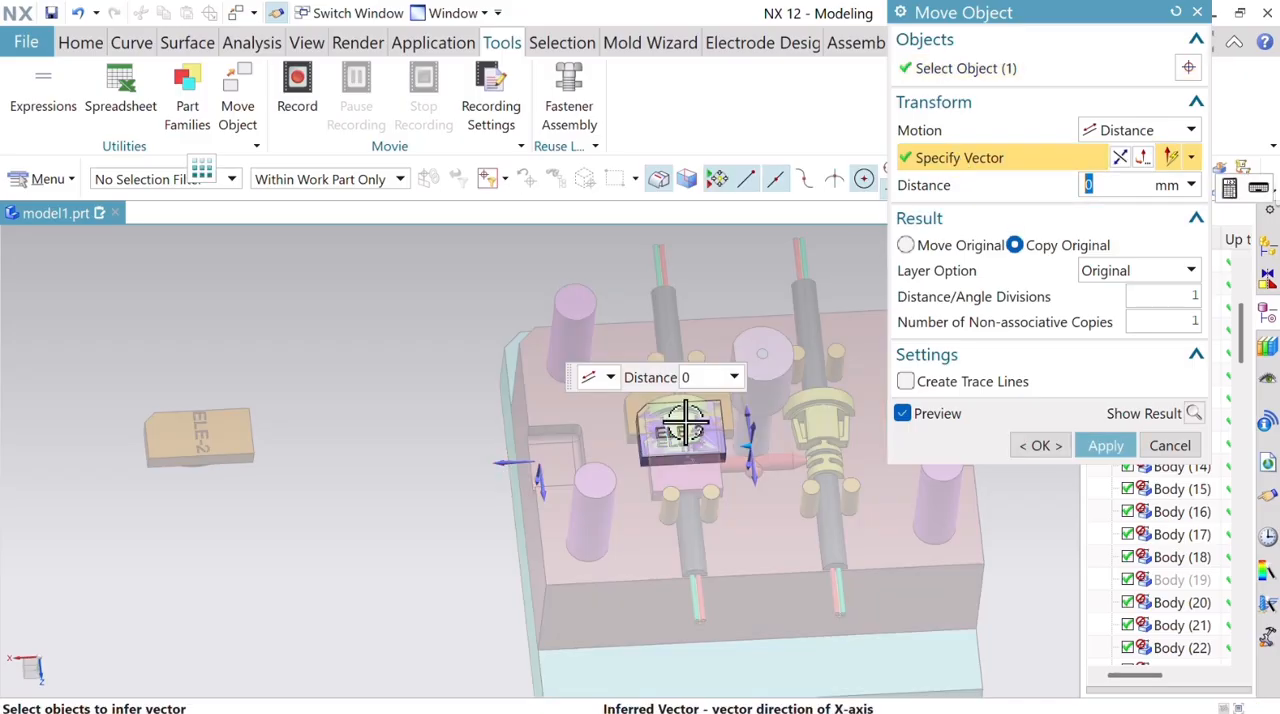
drag(751, 437, 392, 488)
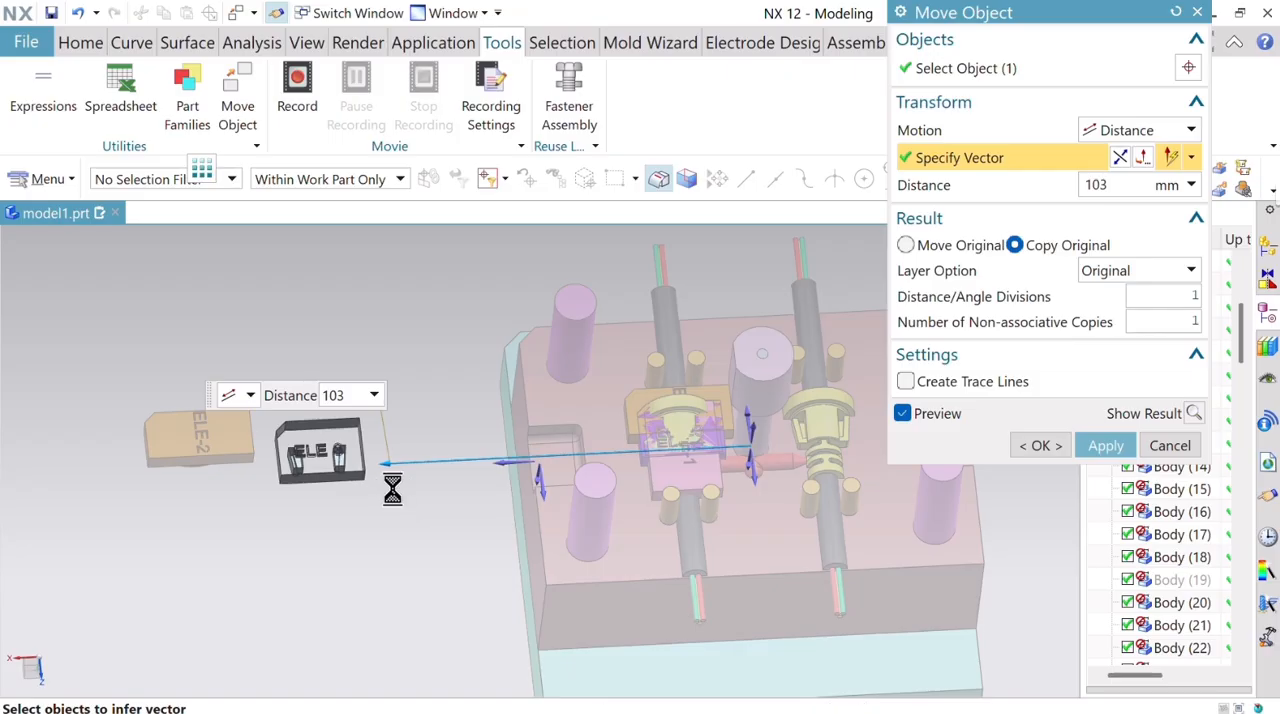
click(1106, 445)
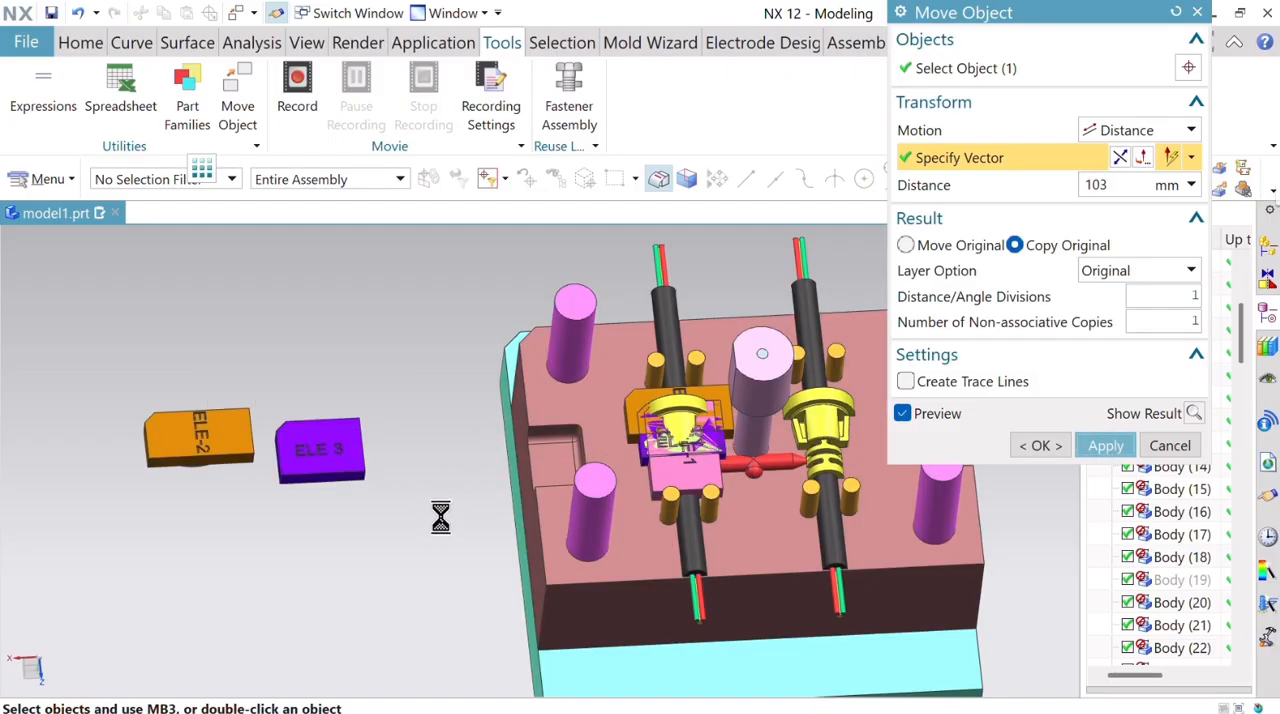
Copy the pink ELE-1 electrode 168 mm along the X-axis, beyond the orange electrode copy.
scroll(455, 495, up, 1)
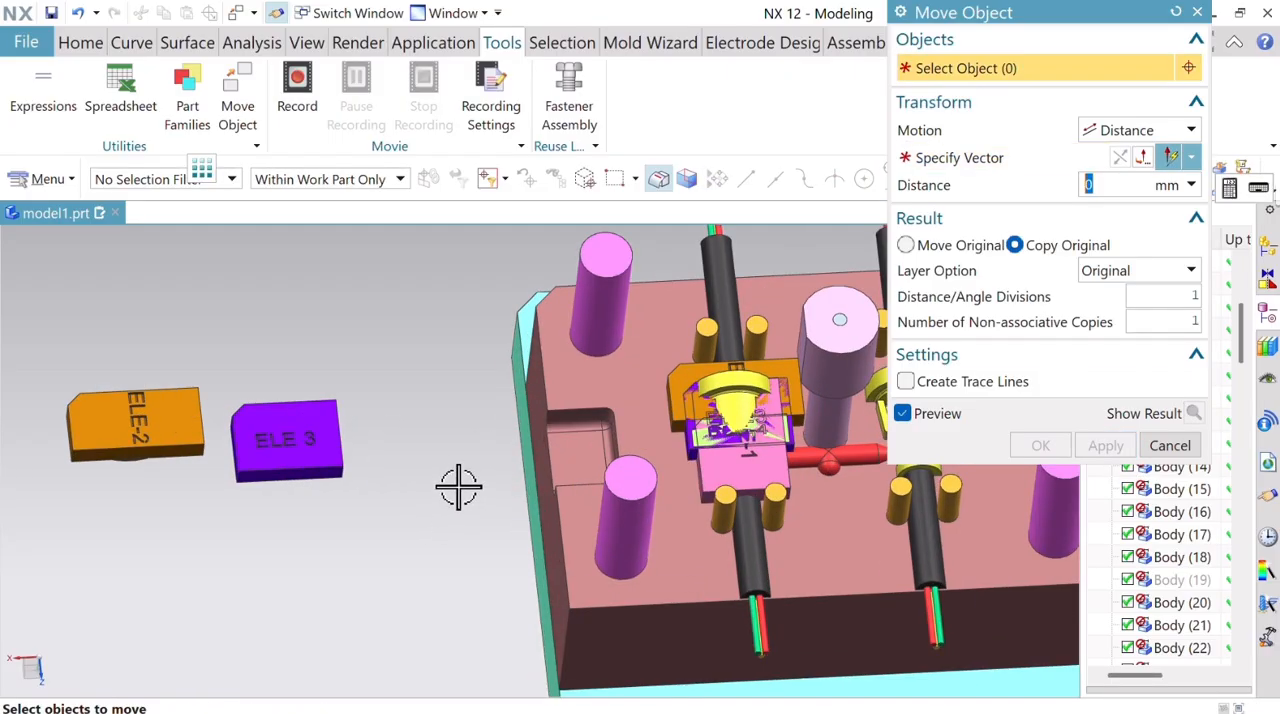
click(745, 480)
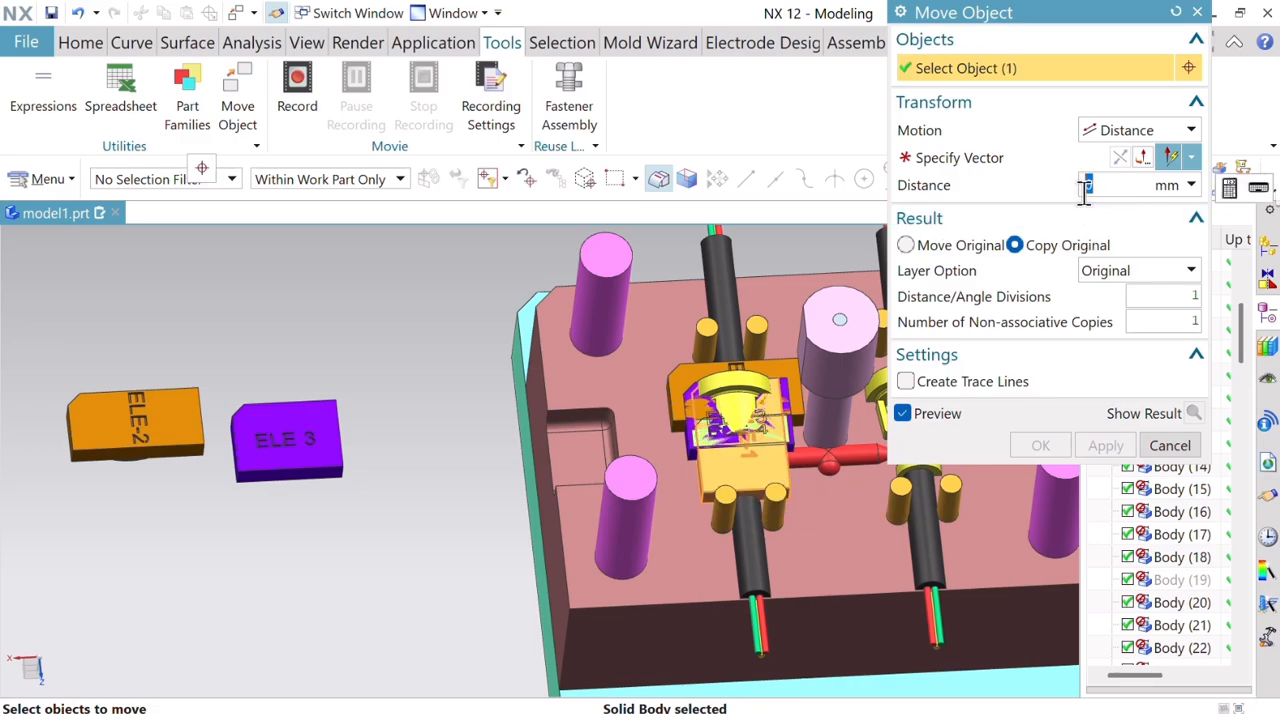
click(1016, 162)
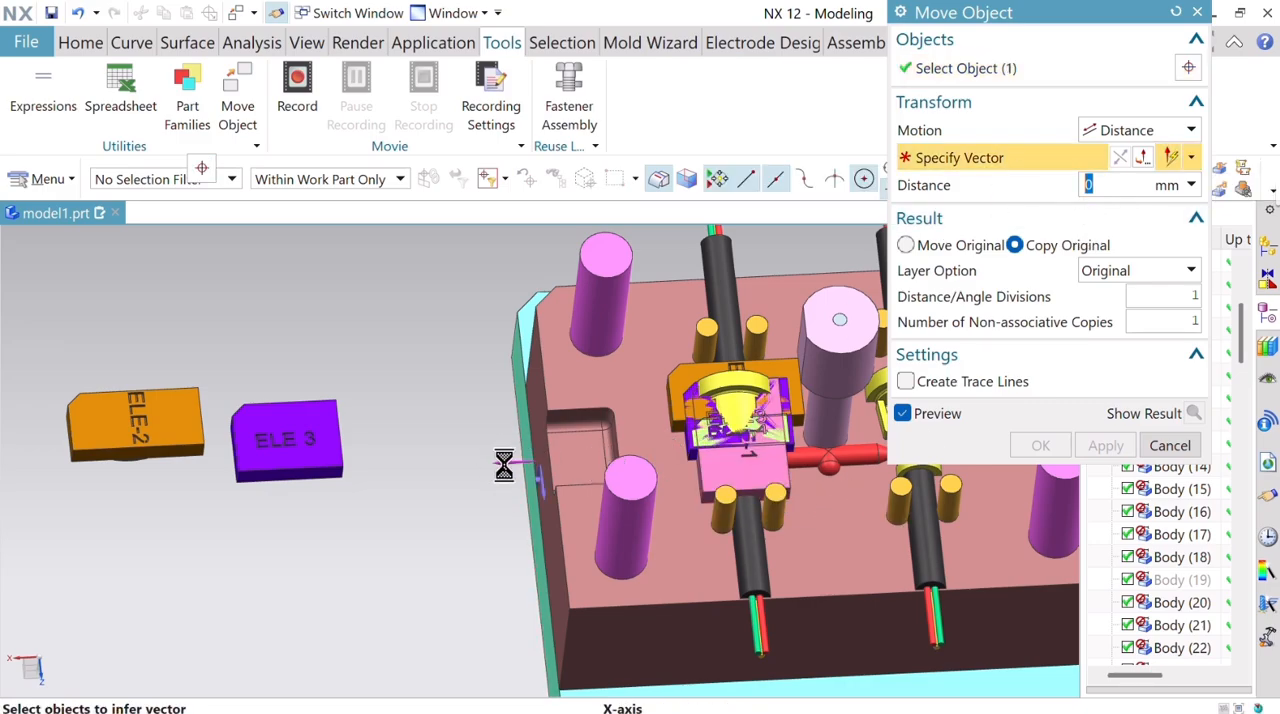
scroll(771, 457, down, 4)
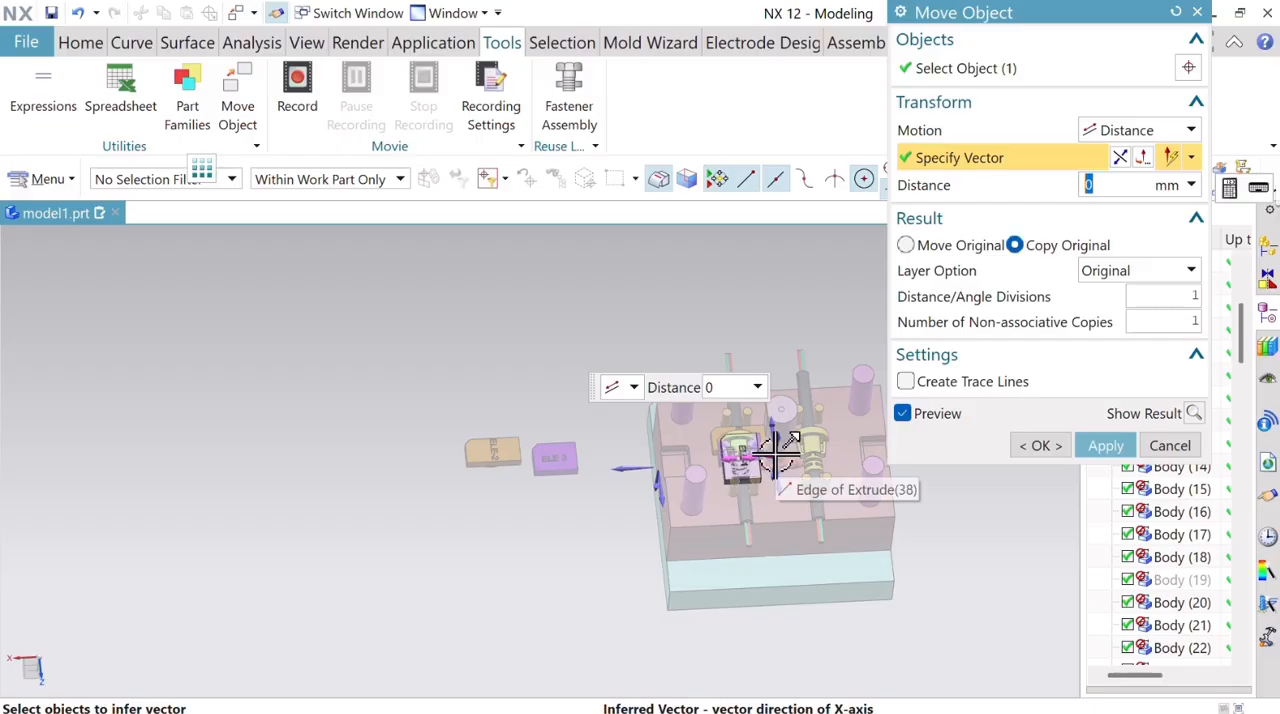
drag(779, 455, 476, 510)
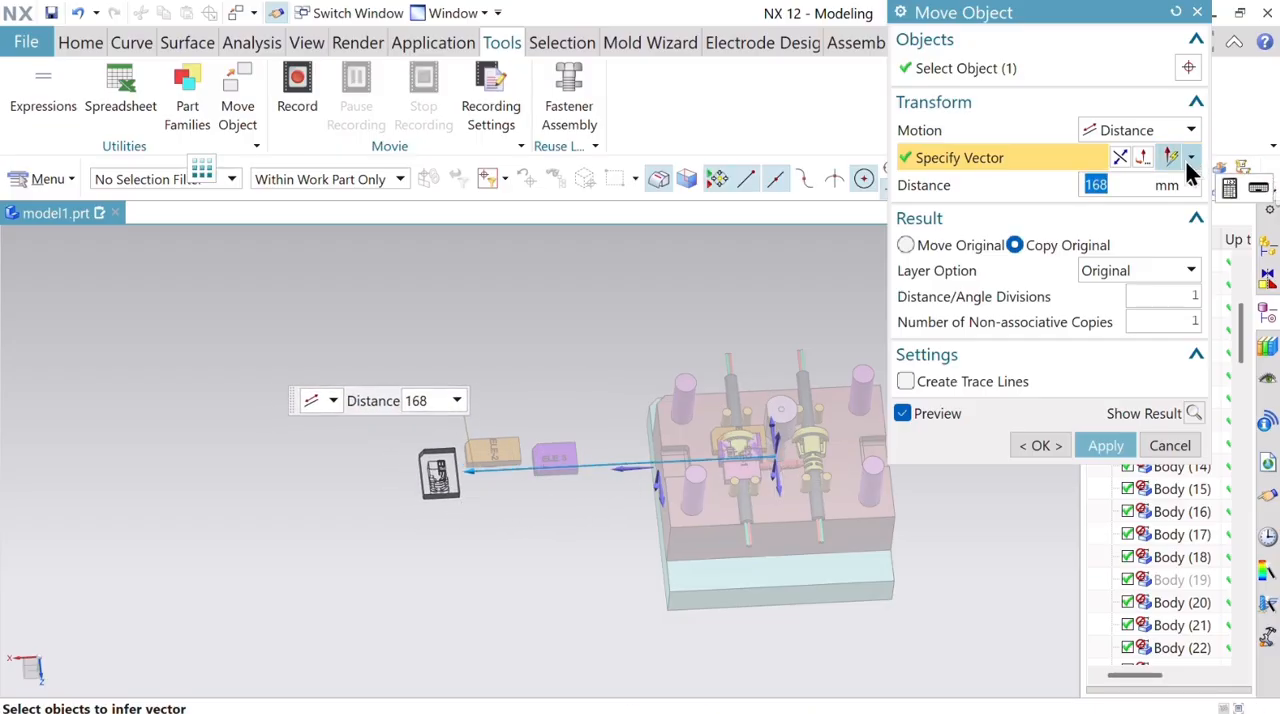
click(1104, 446)
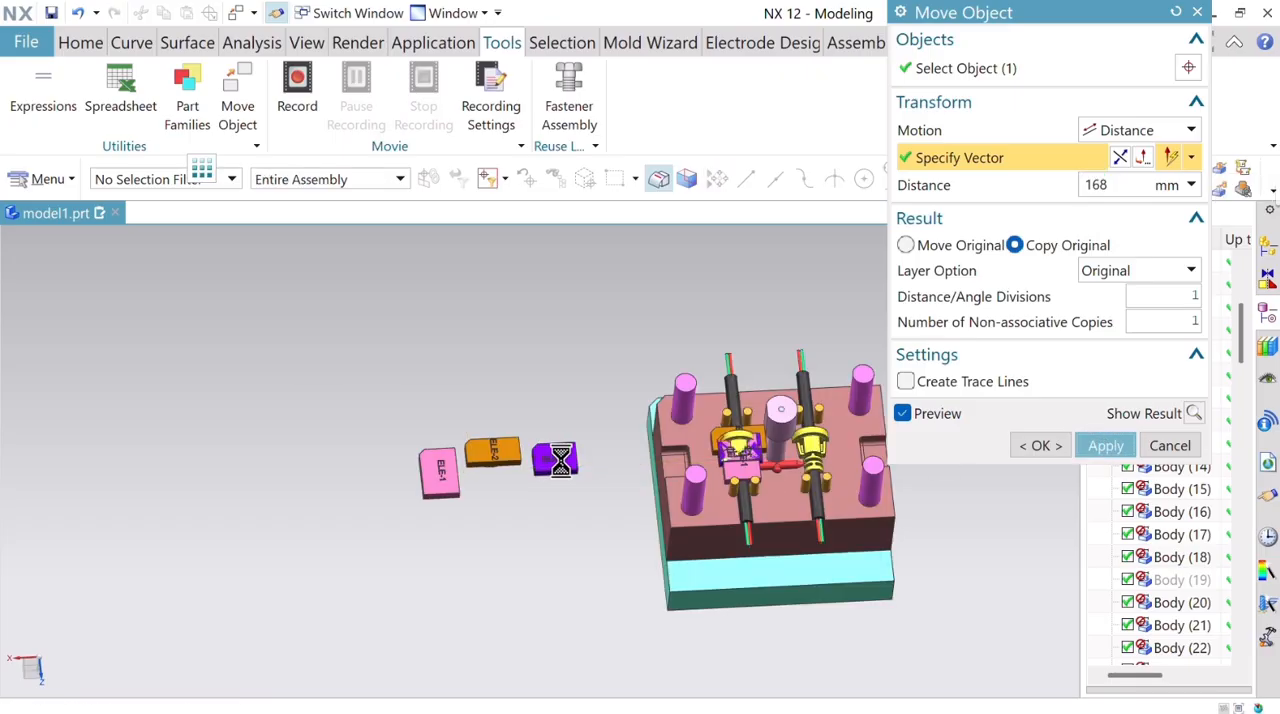
Copy the light green ELE-4 electrode 137 mm along the X-axis out of the mold.
scroll(561, 460, up, 1)
scroll(749, 434, up, 3)
scroll(749, 434, down, 3)
scroll(805, 452, up, 5)
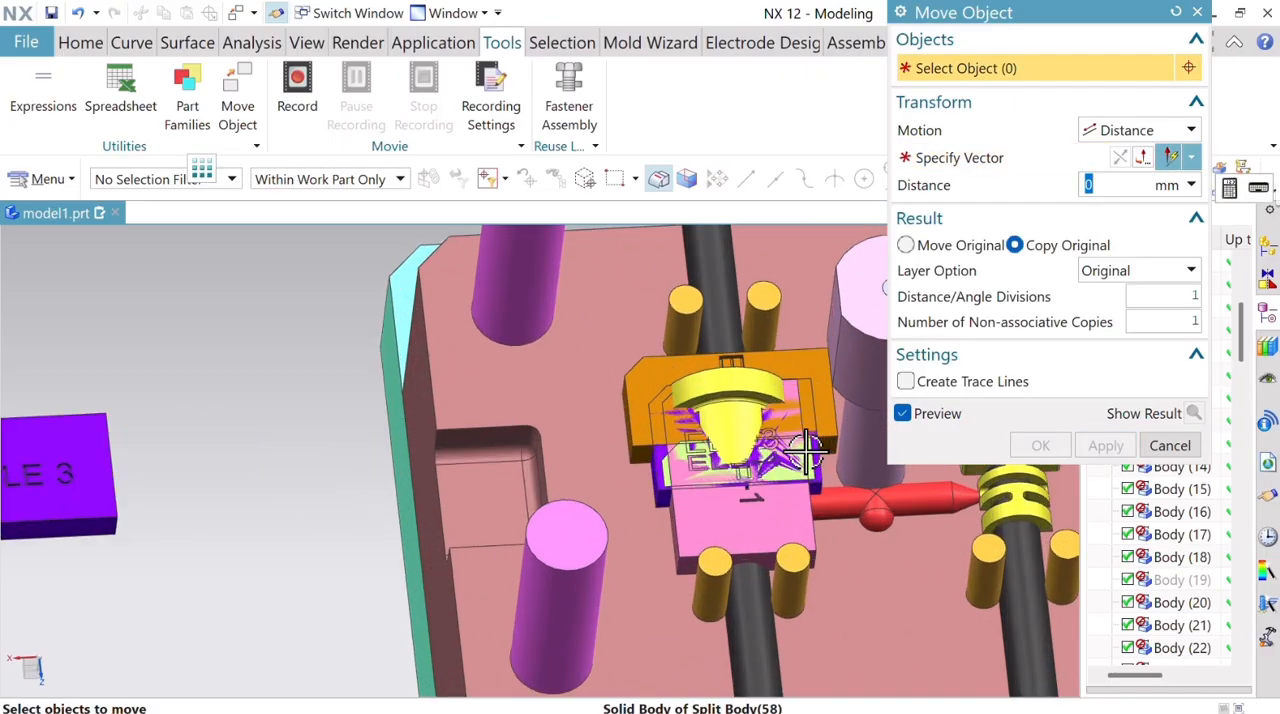
scroll(805, 452, up, 3)
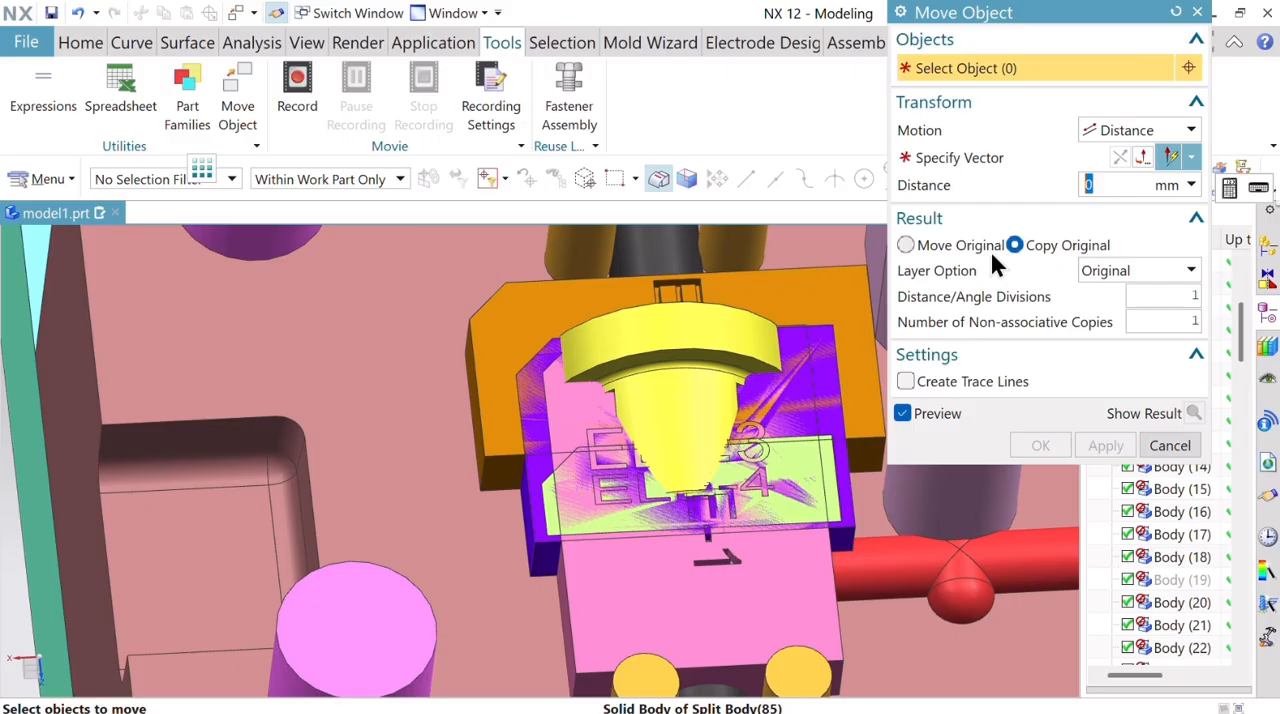
click(820, 515)
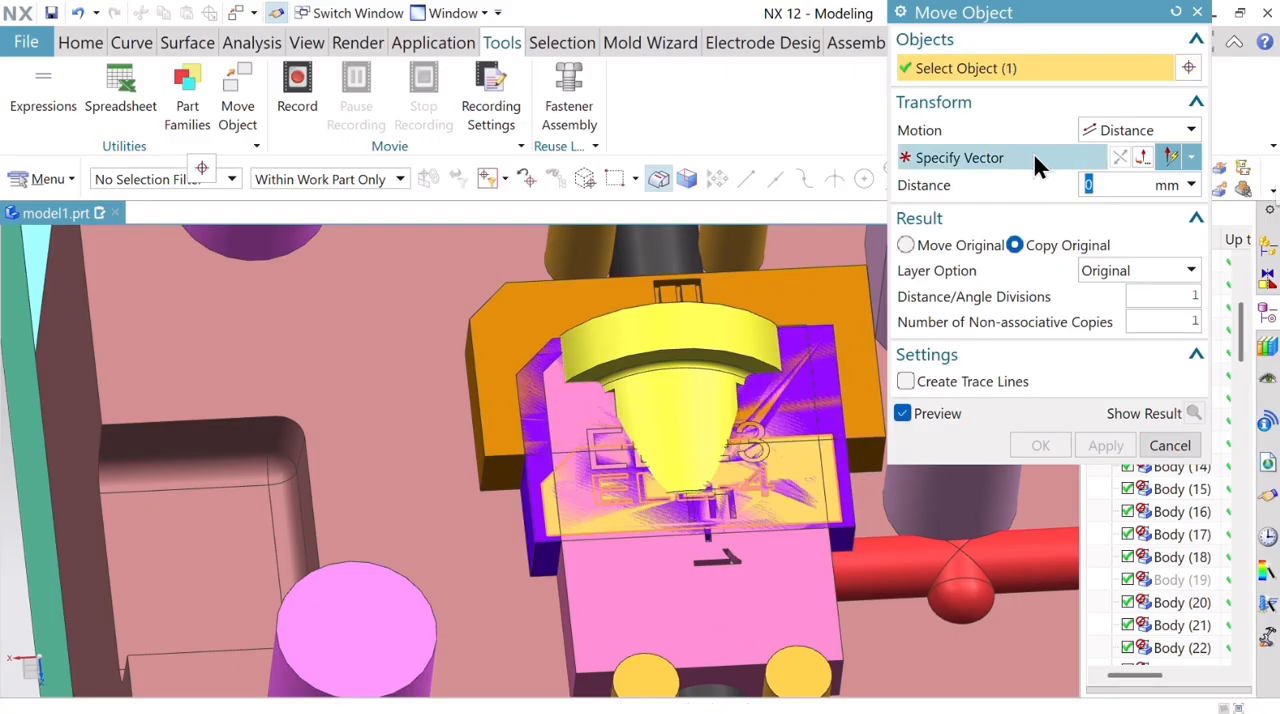
click(501, 467)
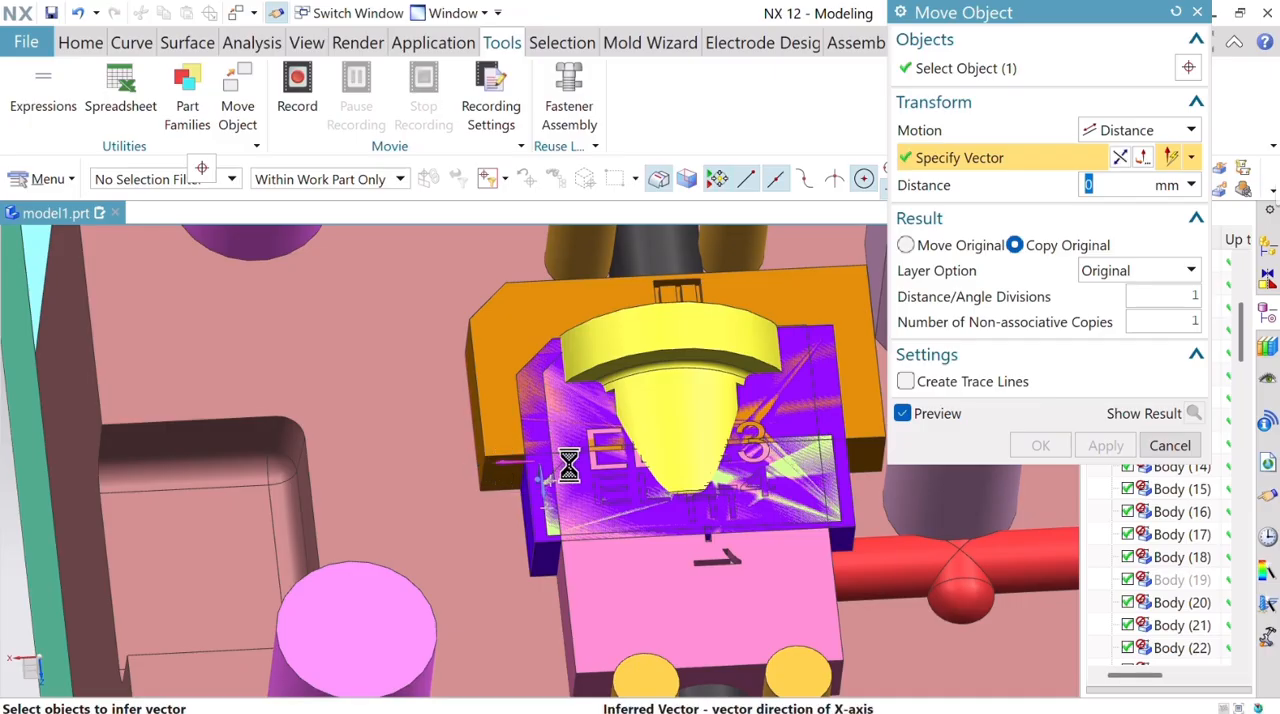
scroll(580, 488, down, 6)
drag(766, 514, 289, 596)
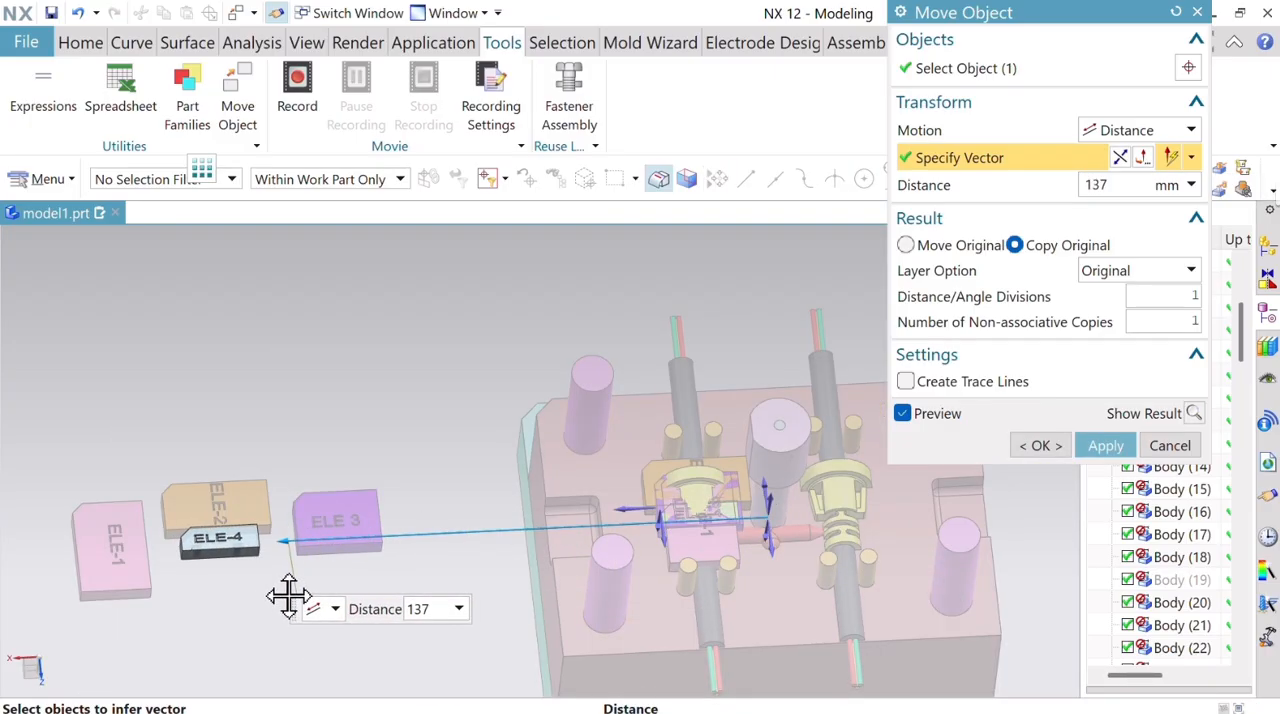
click(1110, 446)
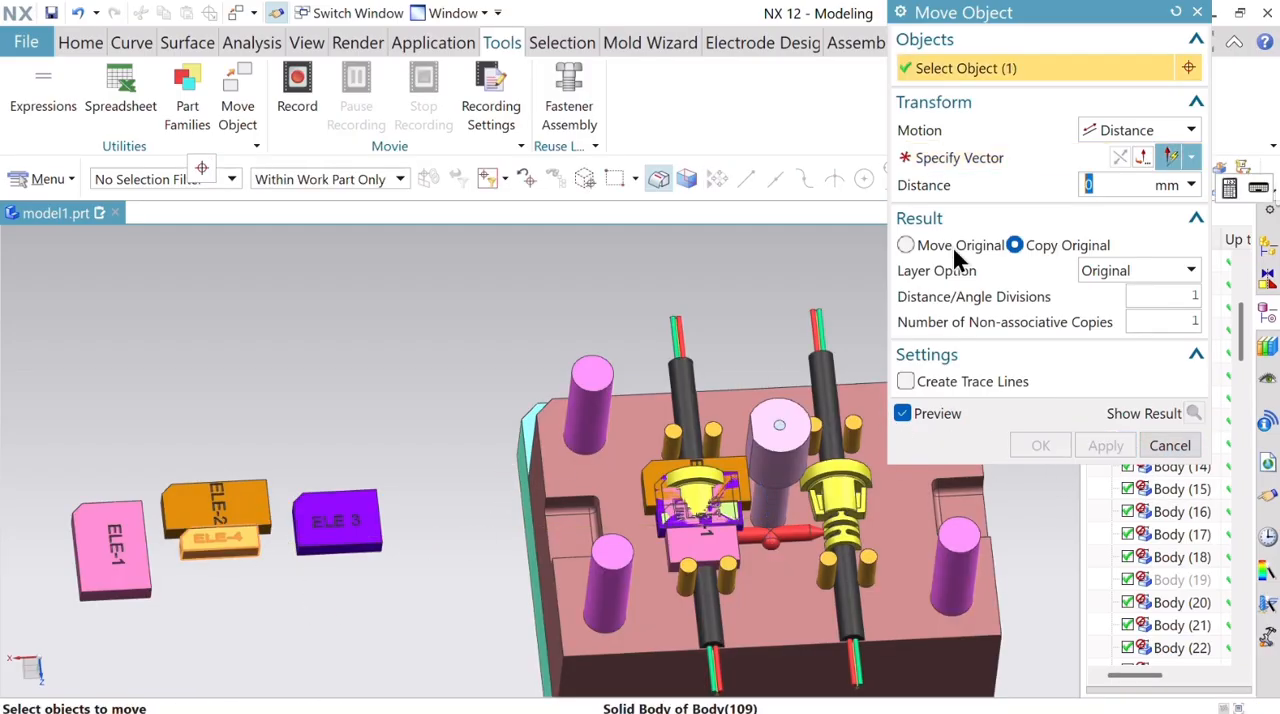
Move the copied ELE-4 electrode 7 mm along the Z-axis away from the ELE-2 copy, using Move Original.
click(1010, 157)
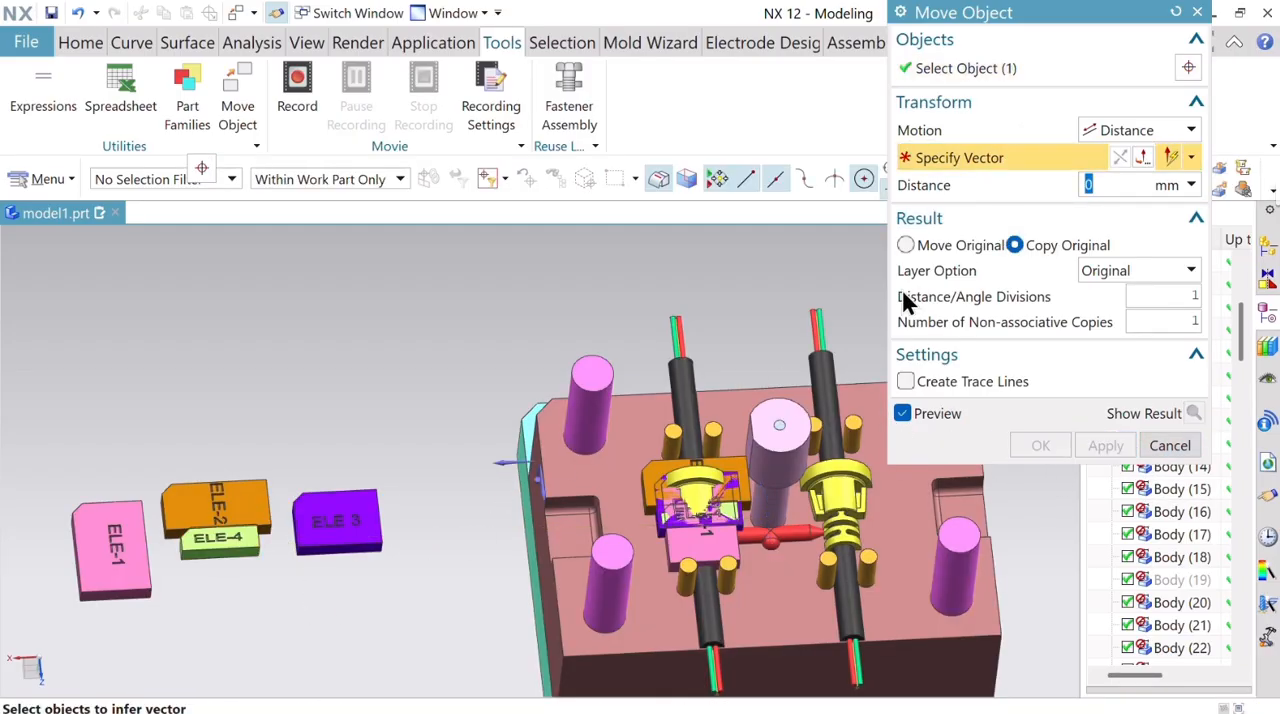
click(548, 490)
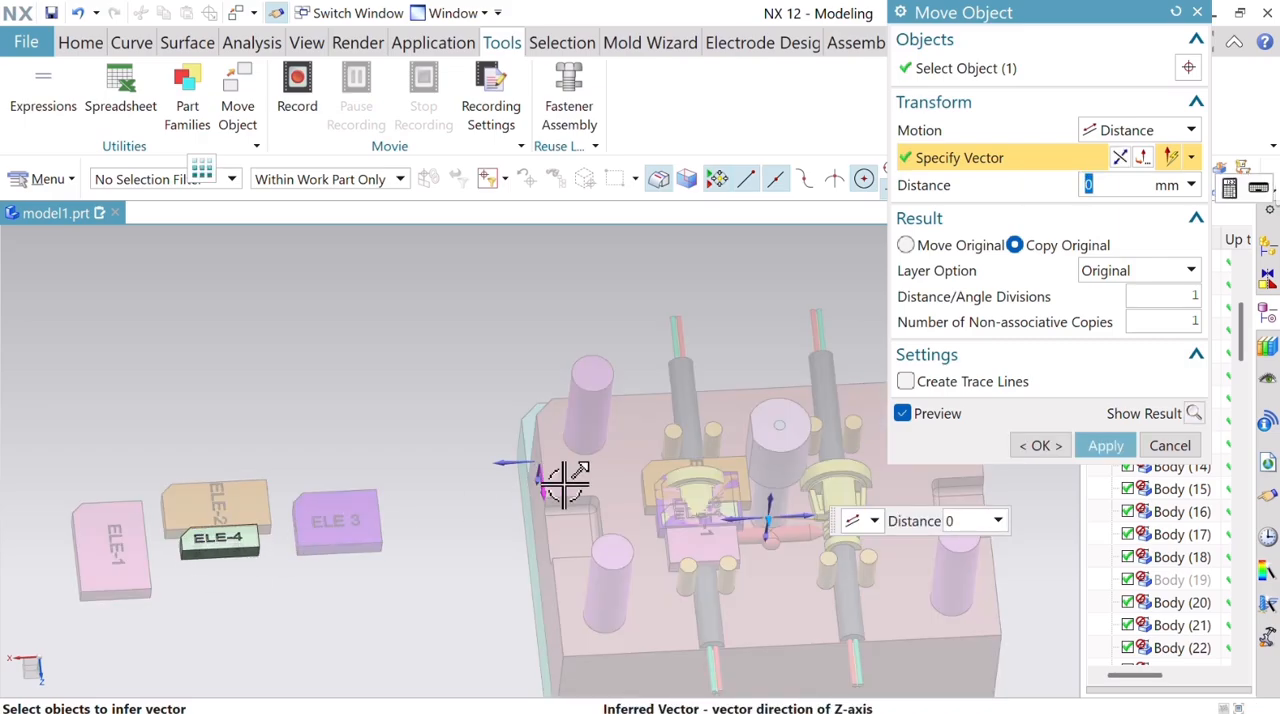
drag(771, 516, 772, 542)
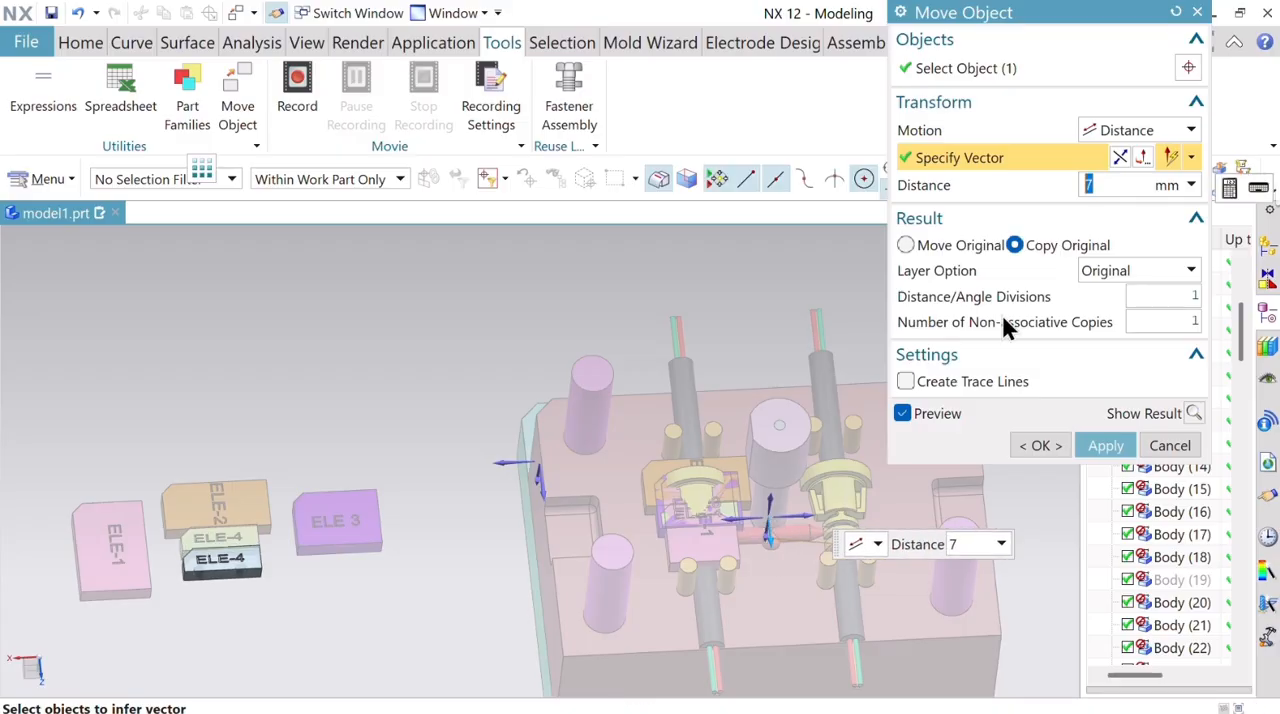
click(906, 245)
click(1044, 467)
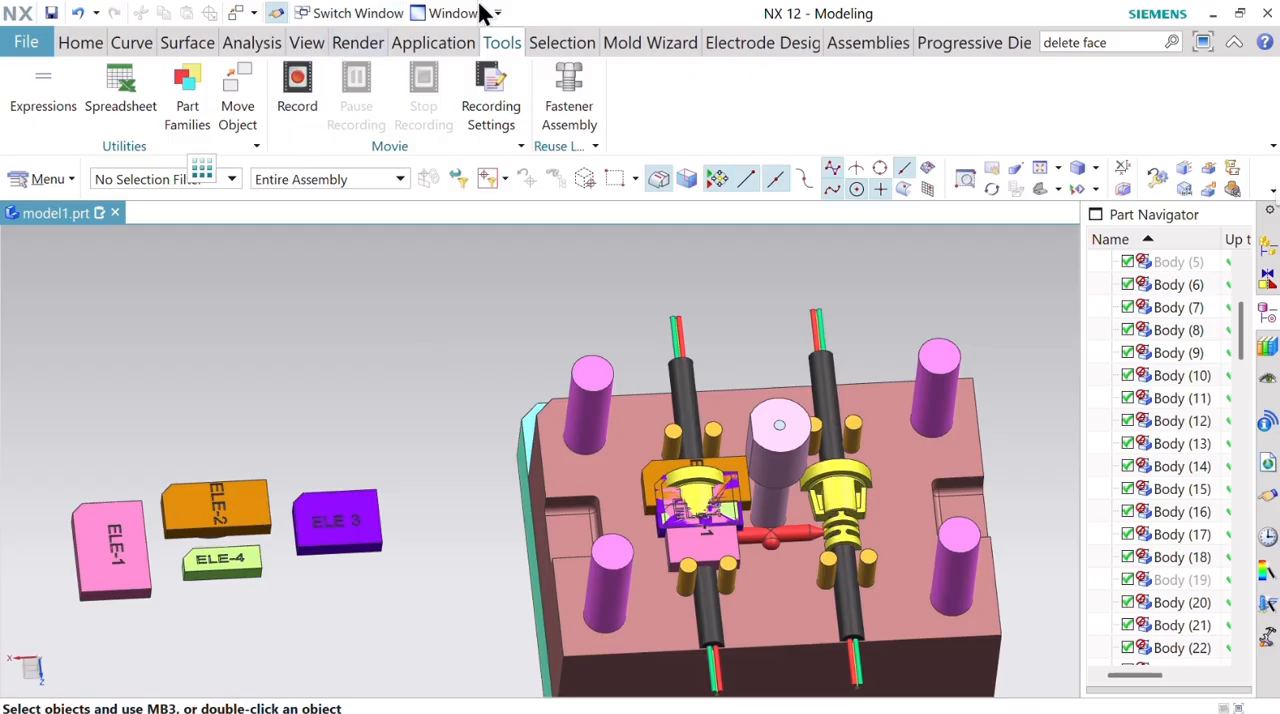
Examine the four copied electrodes beside the mold from above, from the side and from their shaped undersides.
scroll(709, 306, down, 3)
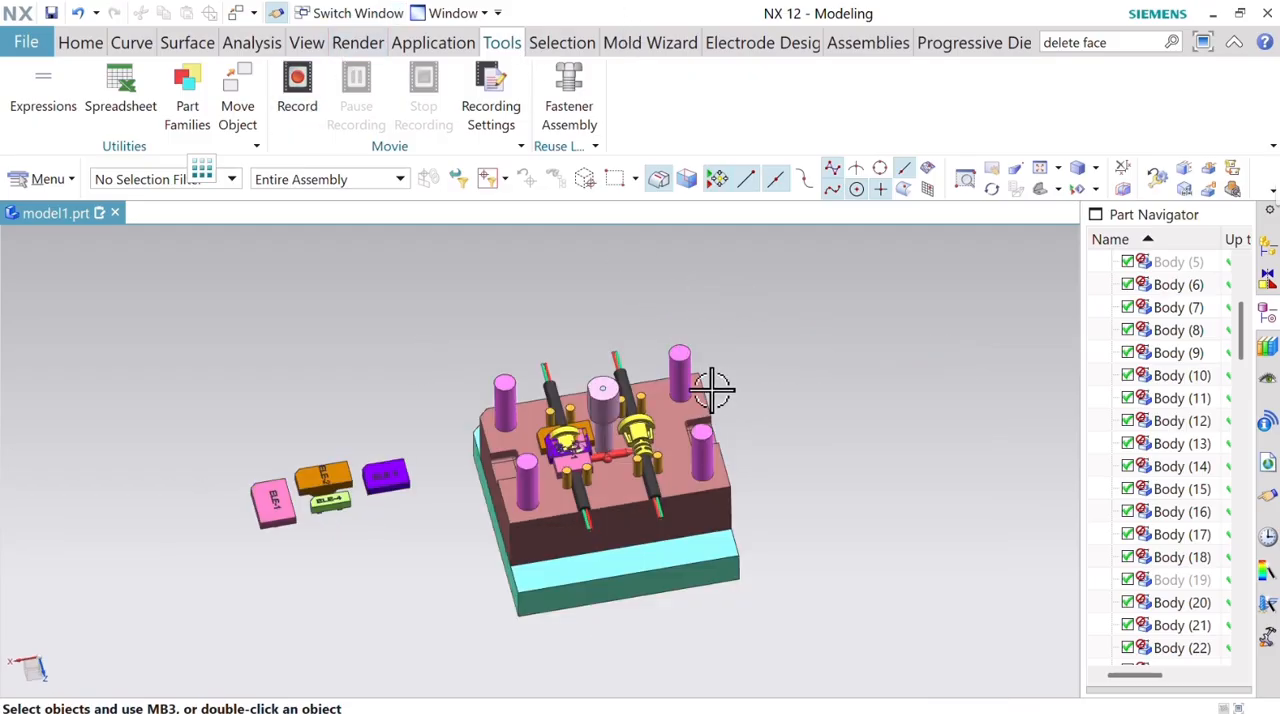
scroll(375, 445, up, 3)
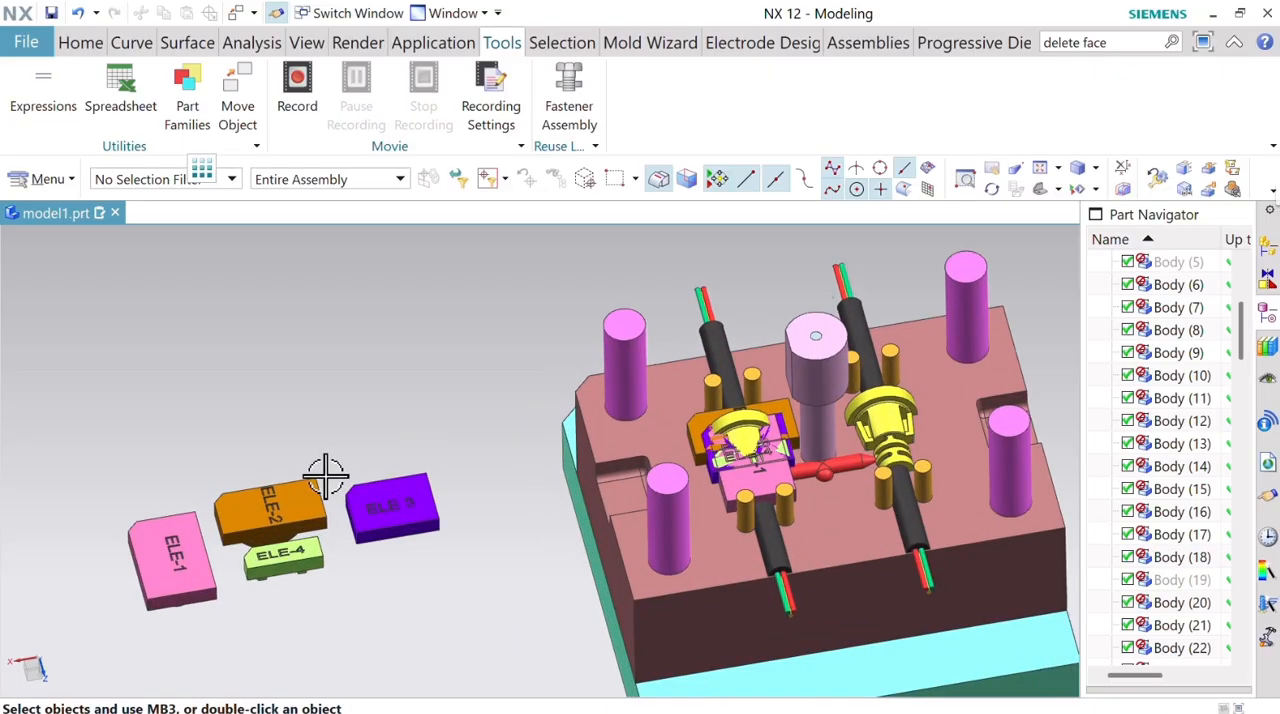
scroll(347, 431, down, 2)
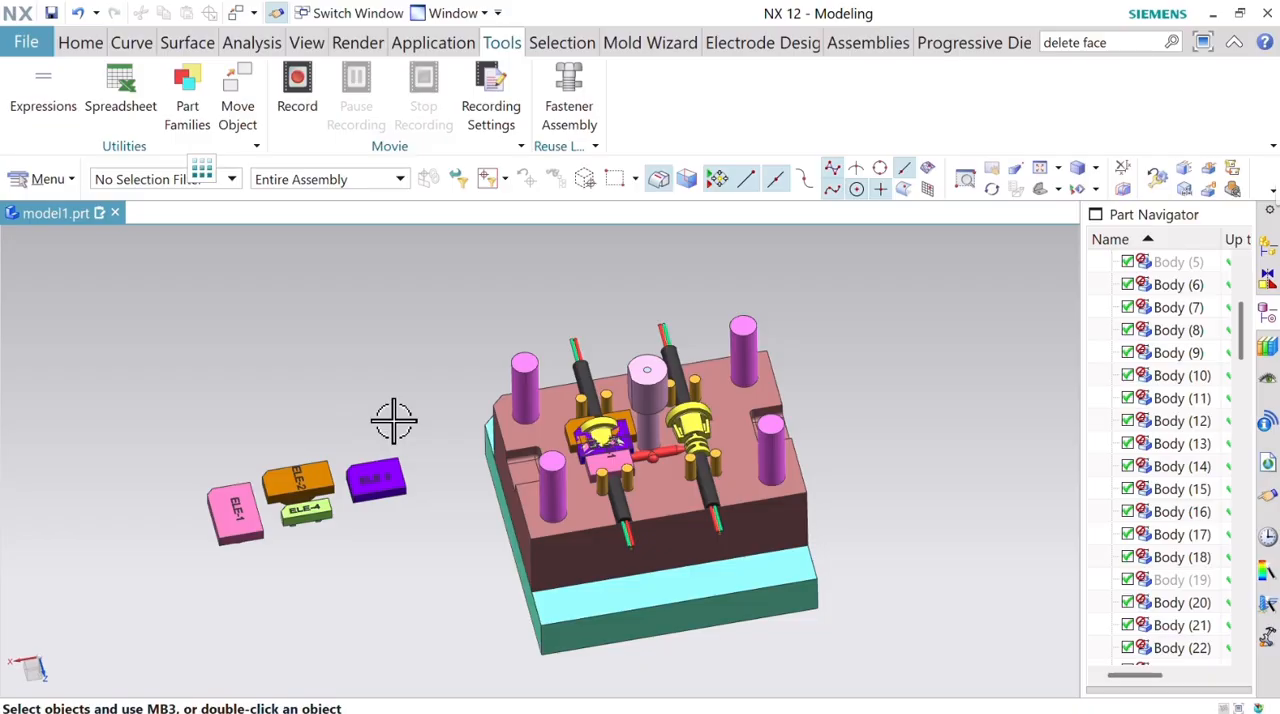
middle_drag(394, 420, 573, 390)
scroll(711, 468, up, 5)
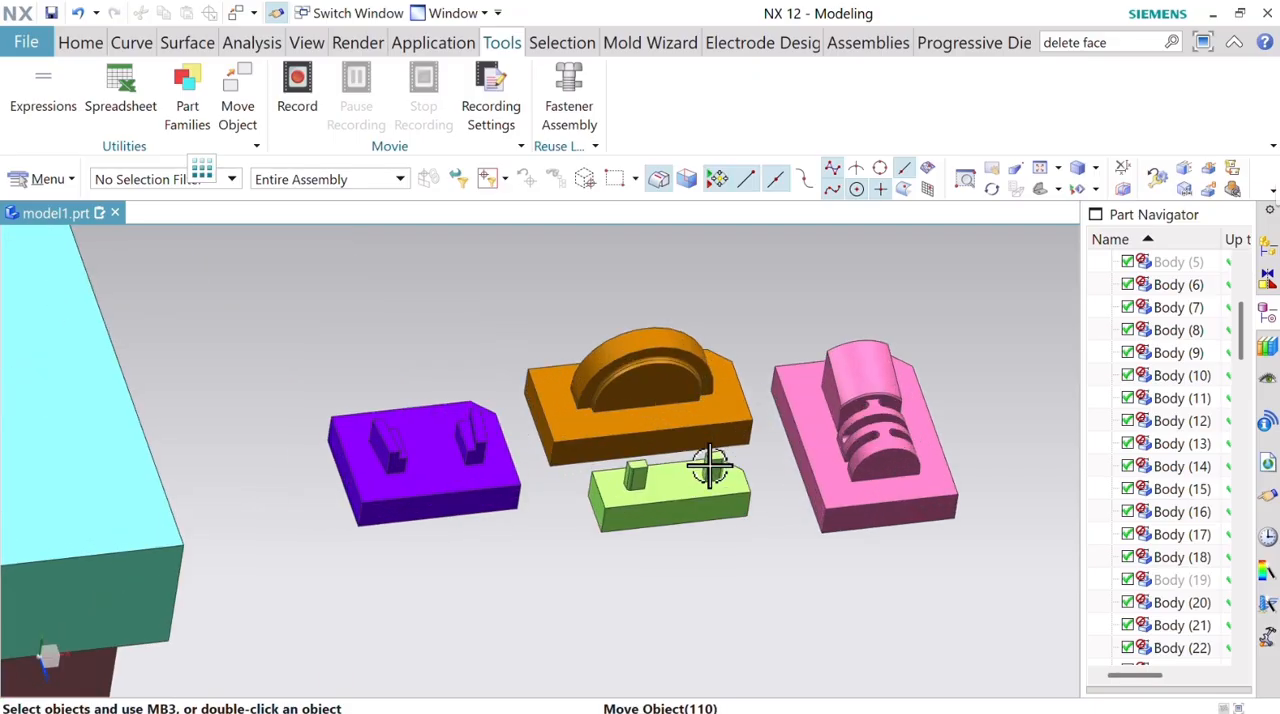
scroll(710, 466, down, 4)
middle_drag(745, 385, 789, 557)
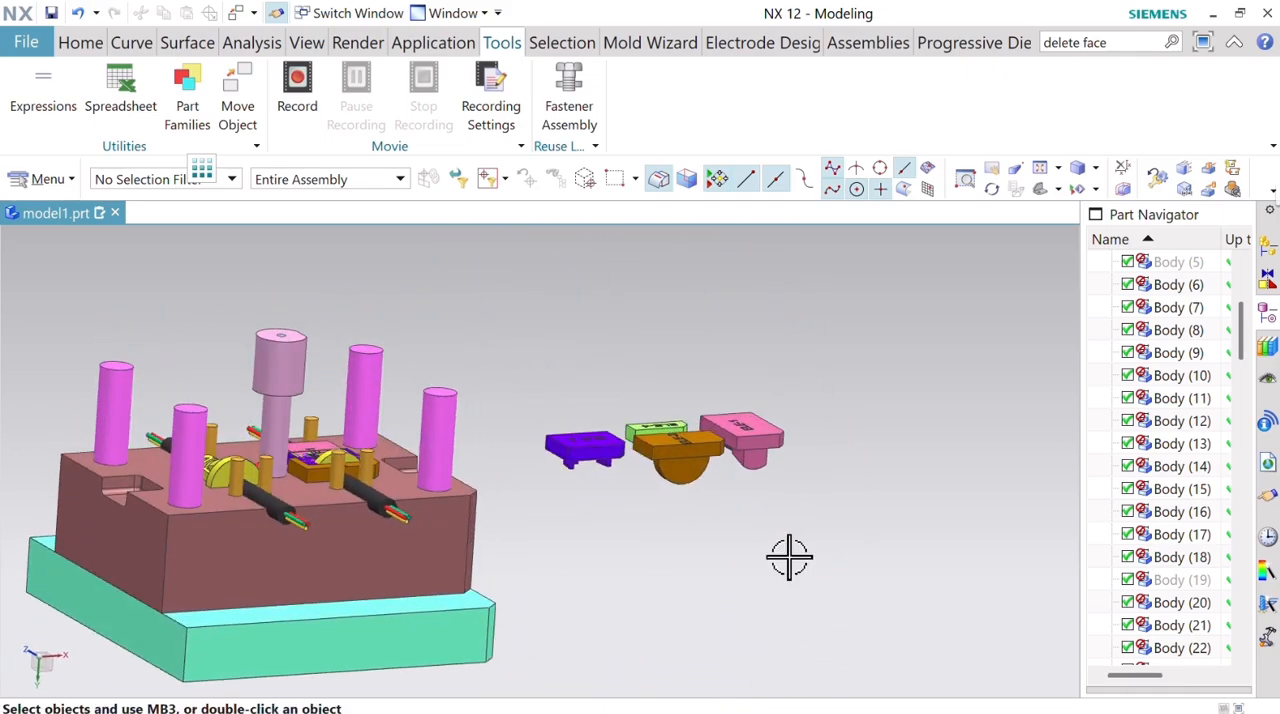
middle_drag(667, 492, 840, 536)
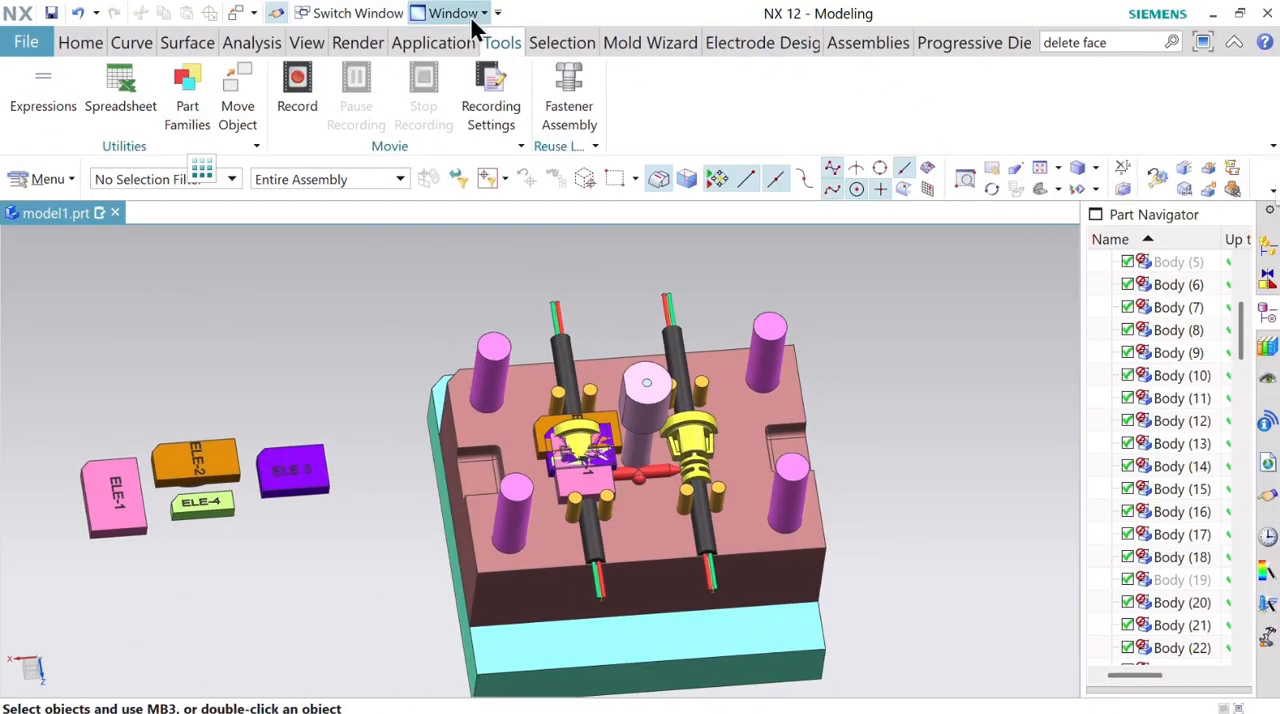
Show the hidden coordinate systems in the model.
click(82, 45)
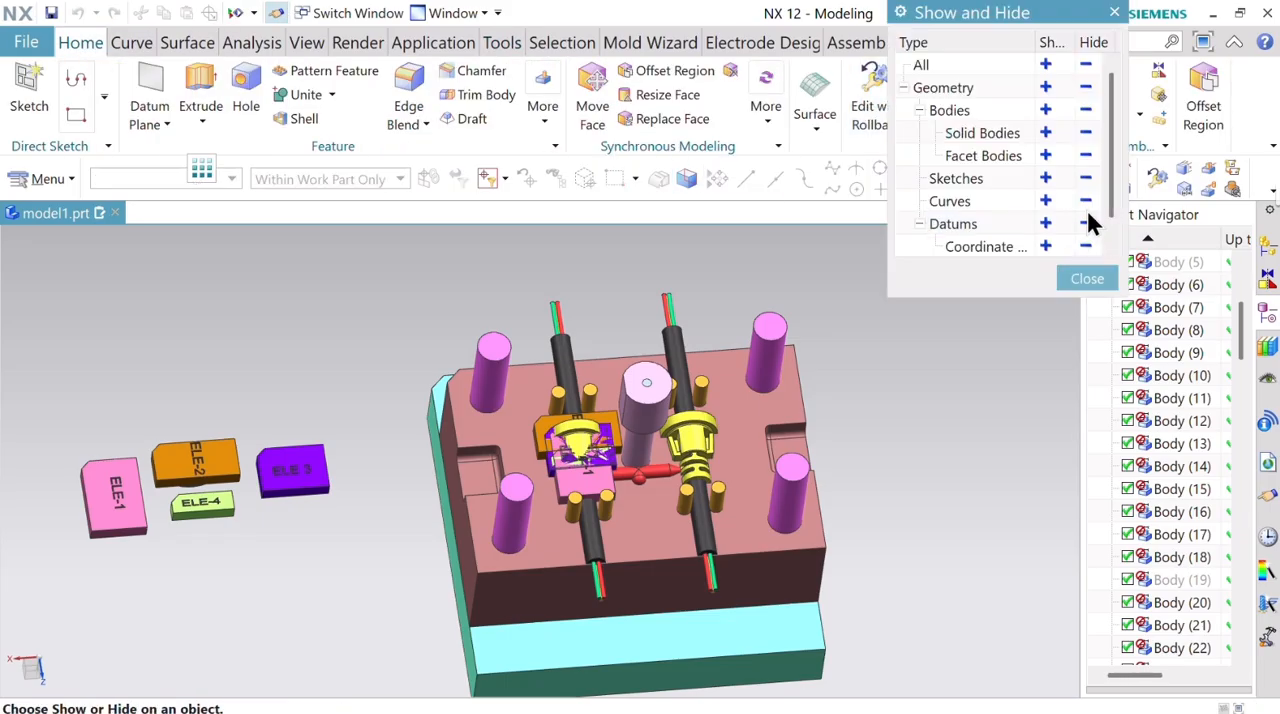
click(1045, 246)
click(1082, 278)
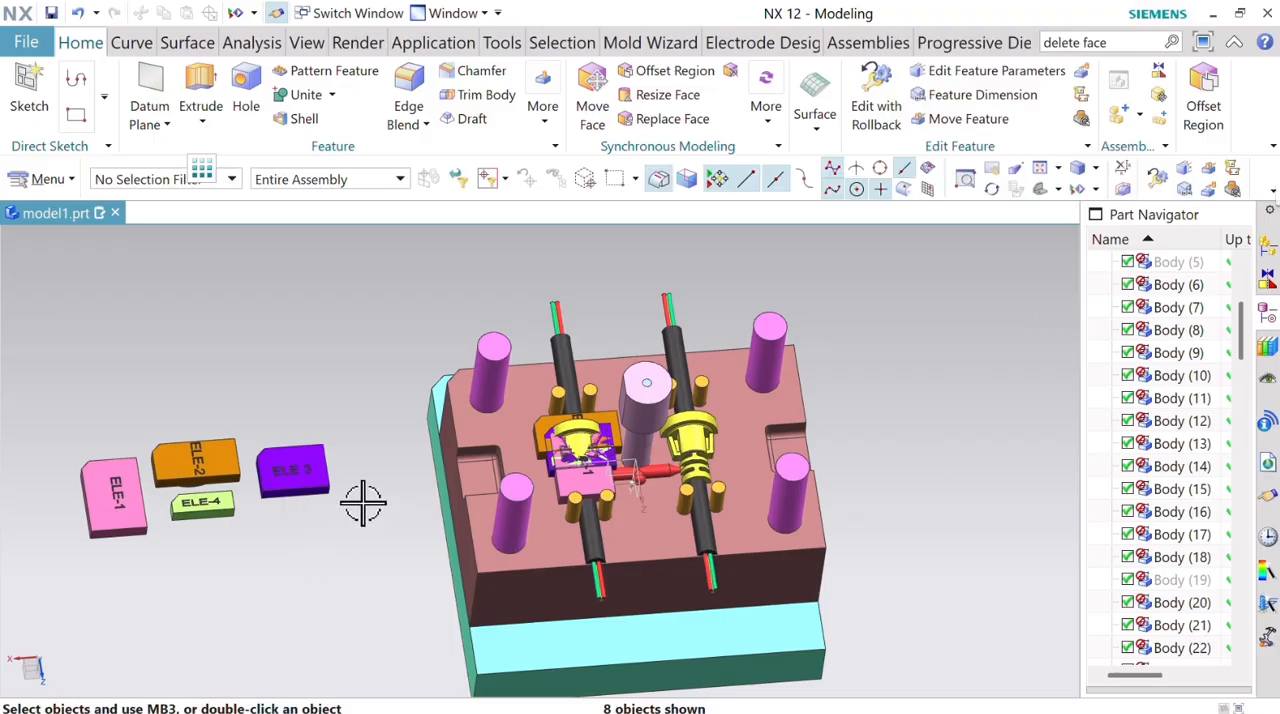
Mirror the four electrodes ELE-1 to ELE-4 inside the mold onto the other cavity about the datum YZ plane, using Mirror Geometry.
click(45, 178)
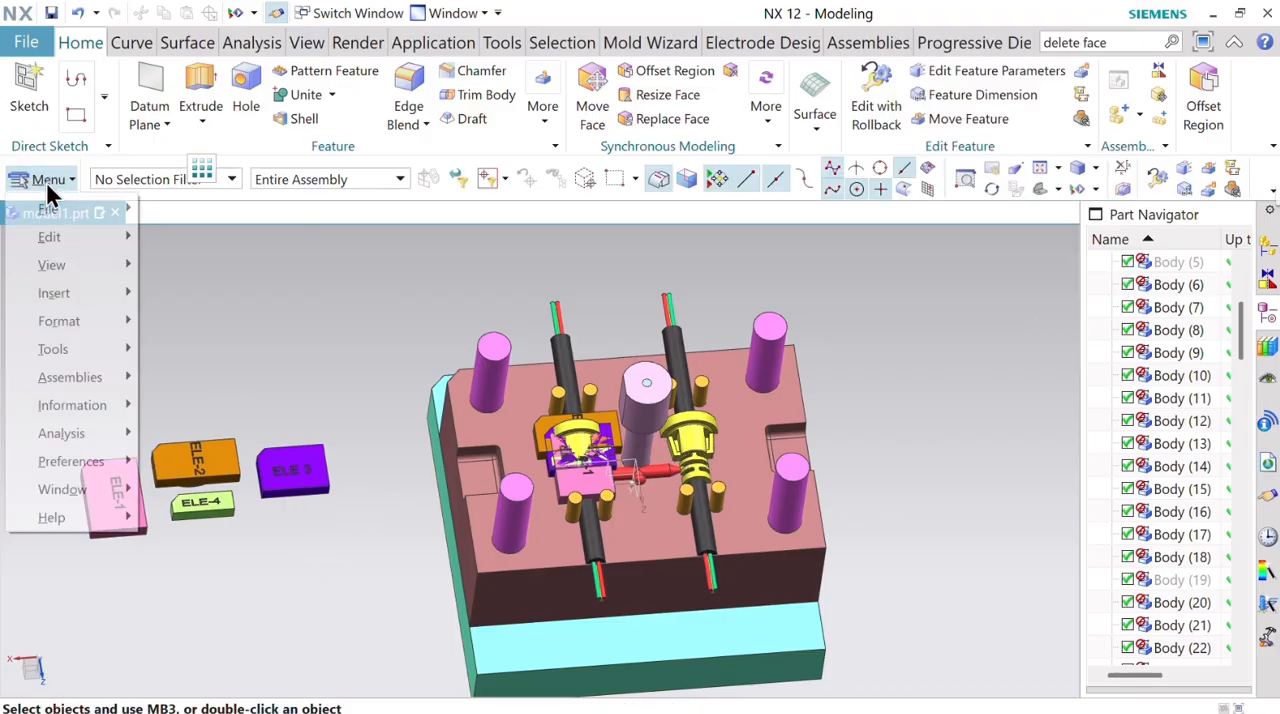
mouse_move(82, 293)
mouse_move(267, 253)
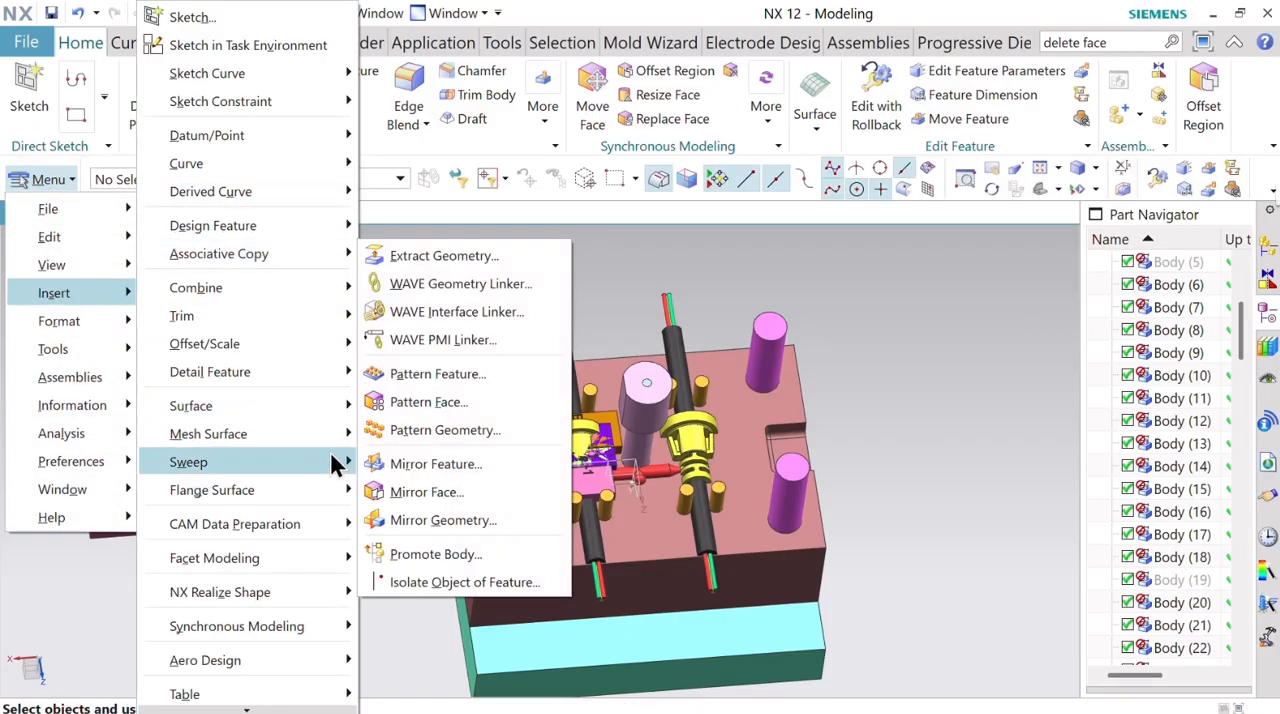
click(457, 520)
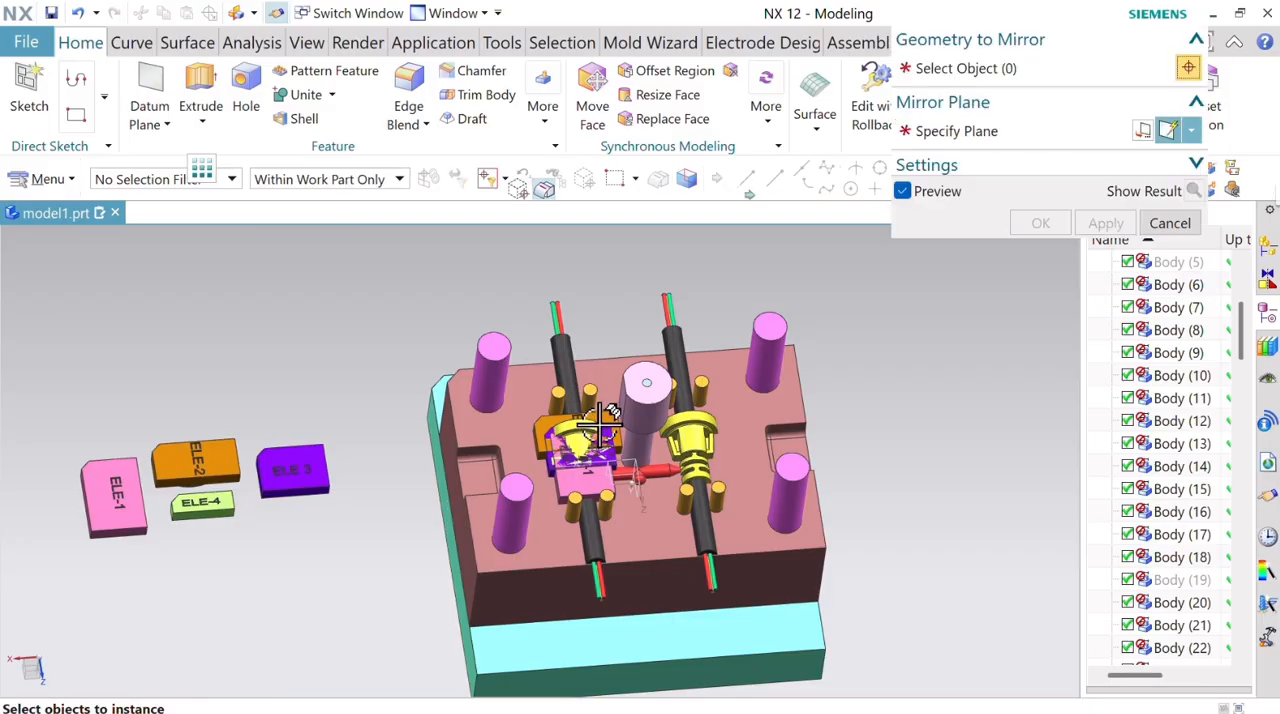
scroll(595, 430, down, 5)
click(641, 432)
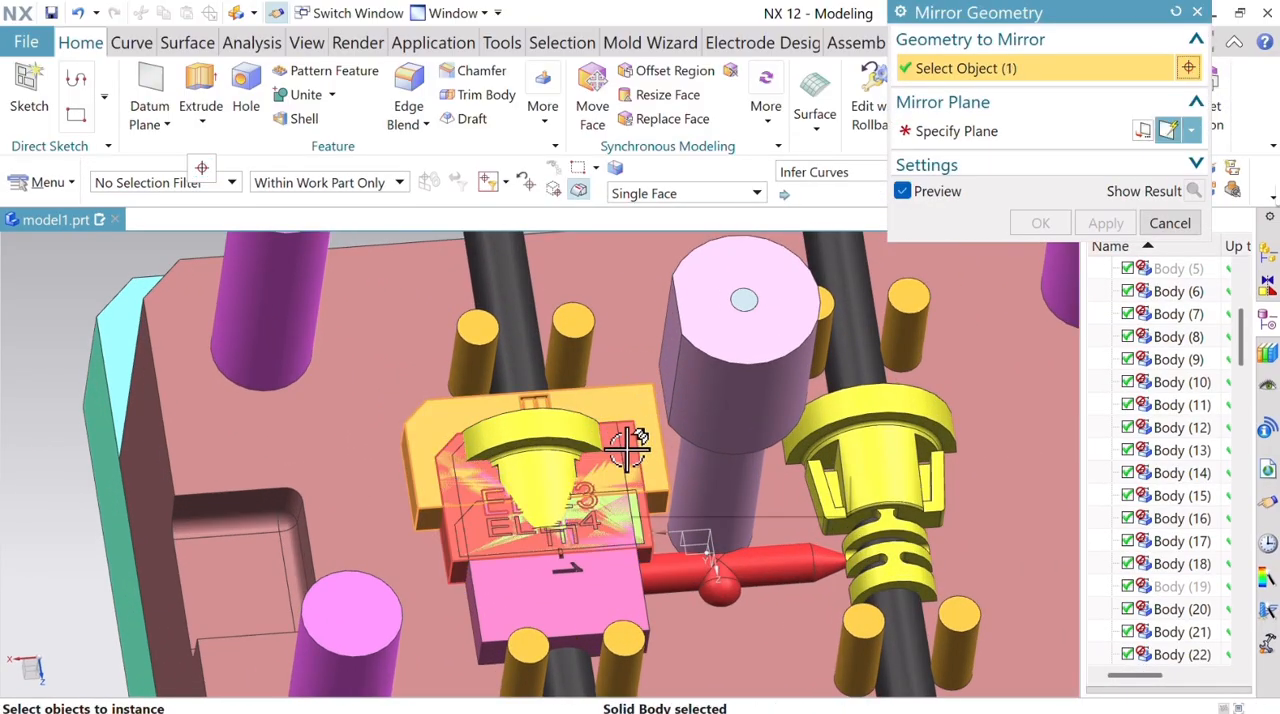
click(591, 474)
click(623, 563)
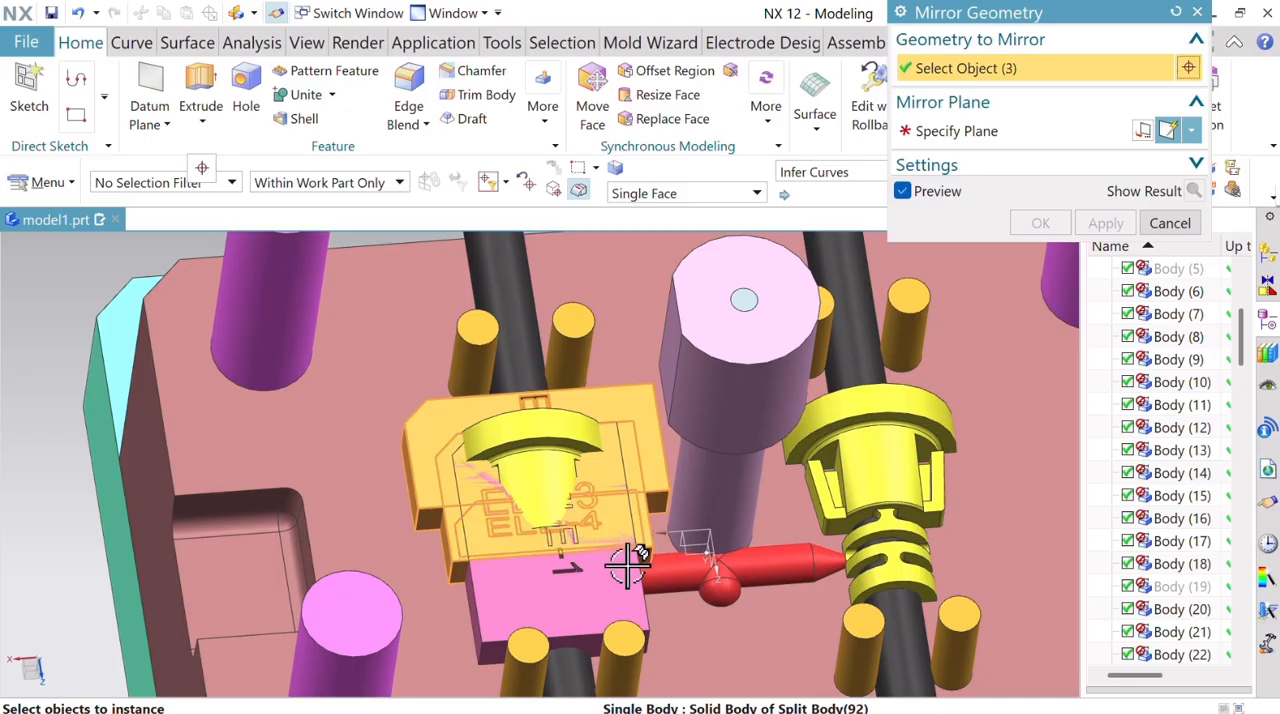
click(623, 571)
click(984, 138)
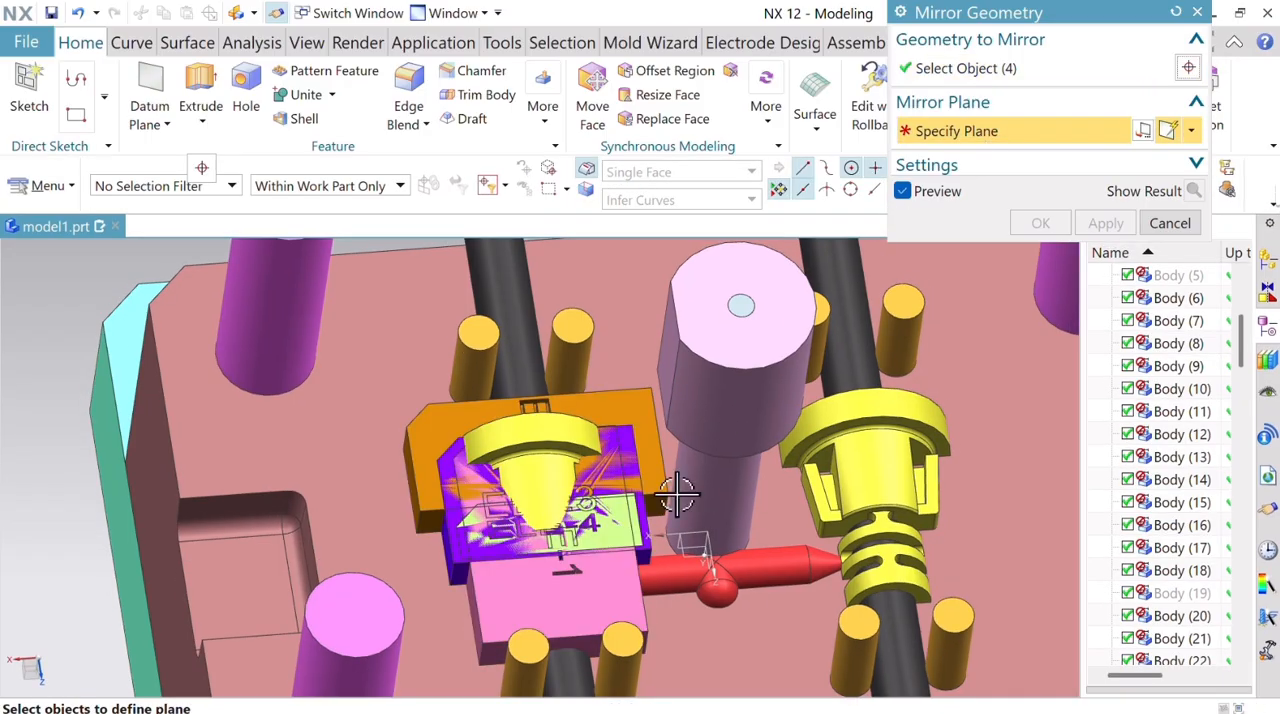
middle_drag(760, 567, 770, 551)
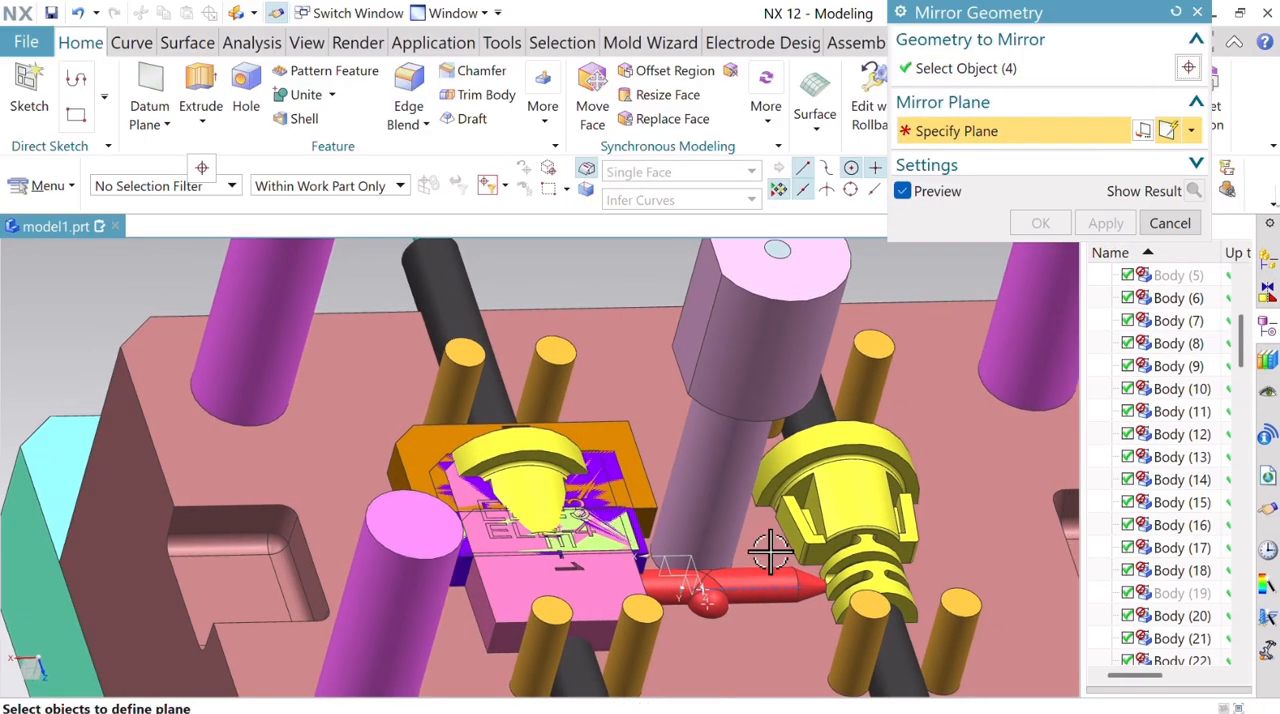
scroll(700, 588, up, 1)
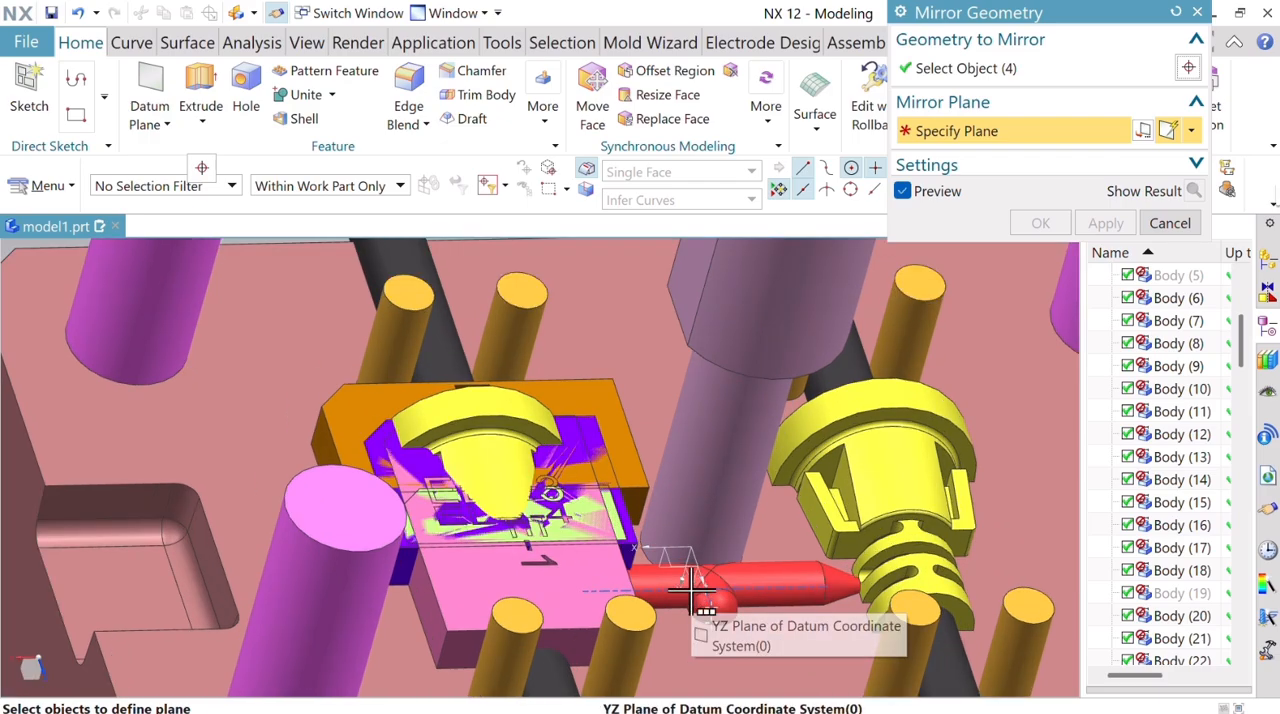
click(693, 580)
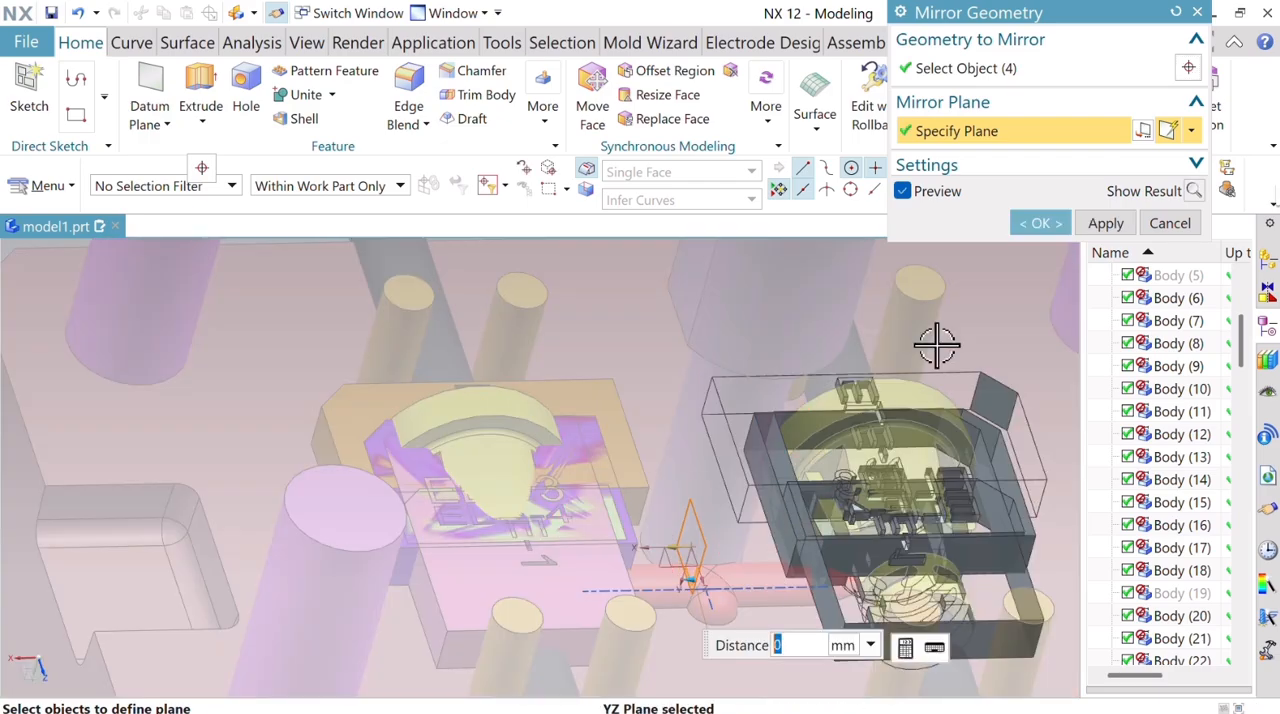
click(1020, 216)
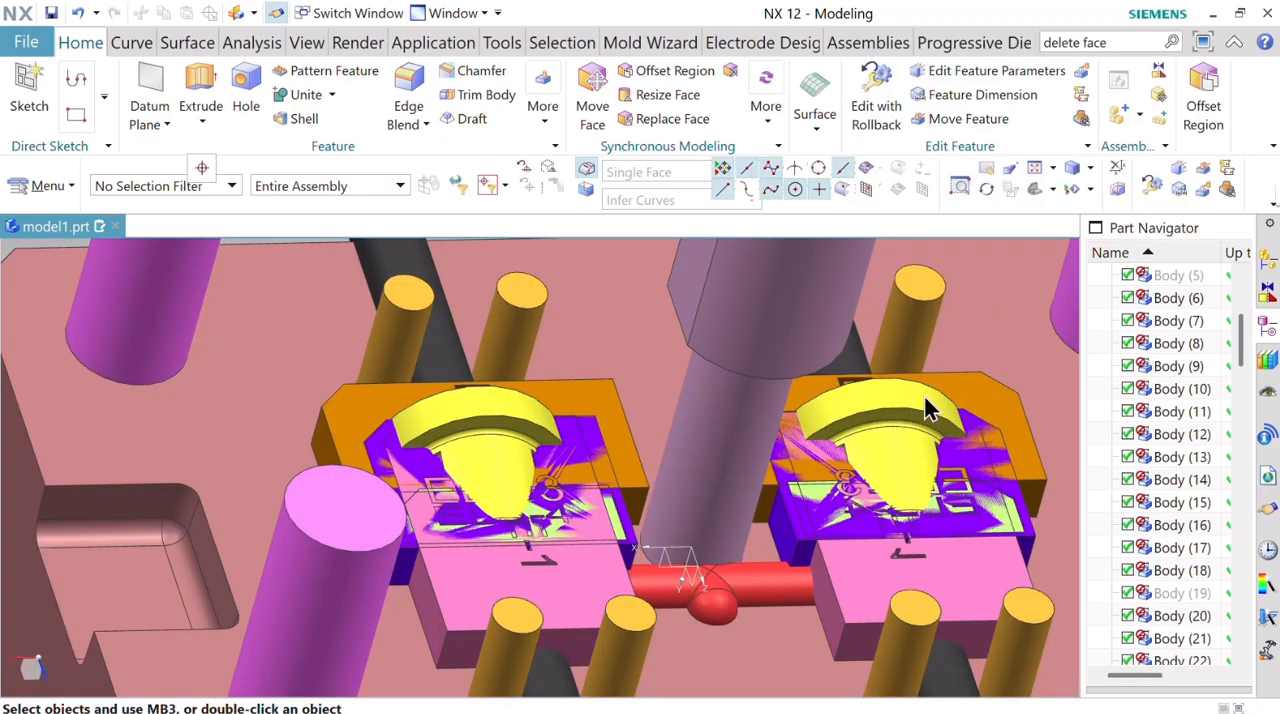
Chamfer the top edges of the four magenta guide pillars at the mold's corners with a symmetric 3 mm distance.
key(ctrl+f)
middle_drag(1027, 348, 790, 365)
scroll(706, 487, down, 1)
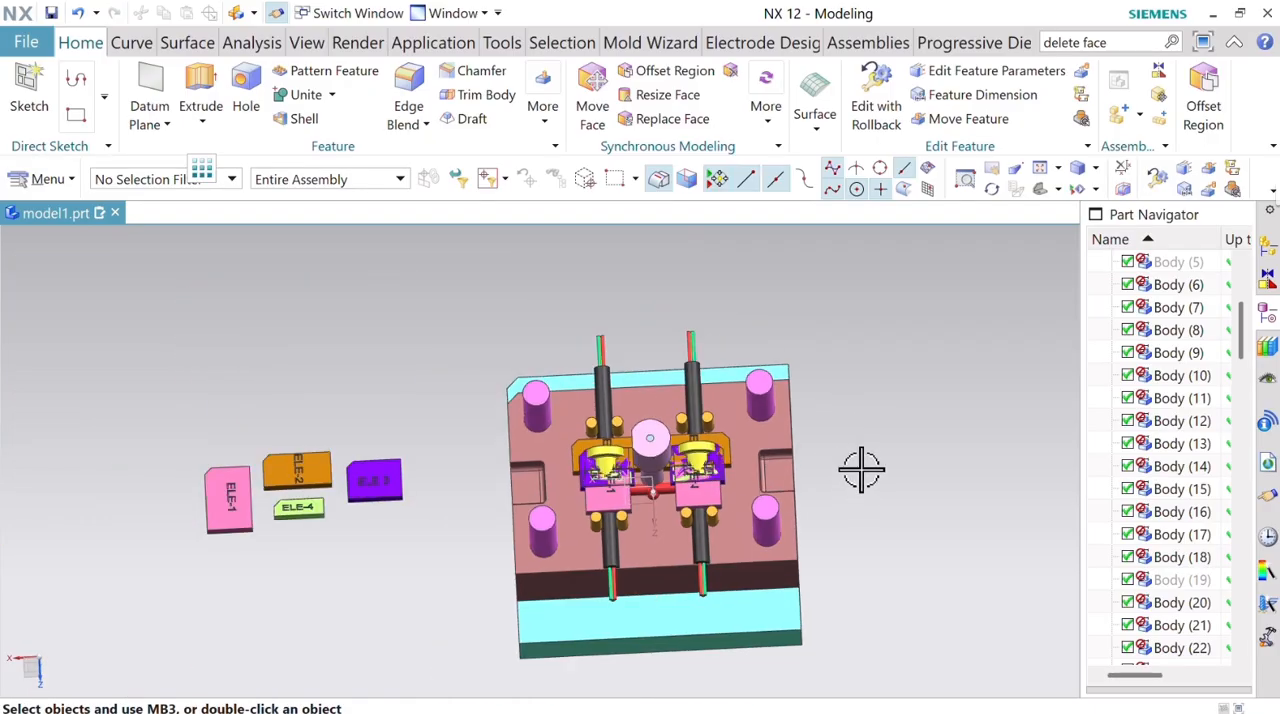
middle_drag(861, 470, 842, 413)
mouse_move(812, 394)
middle_down()
mouse_move(831, 400)
mouse_move(822, 416)
middle_up()
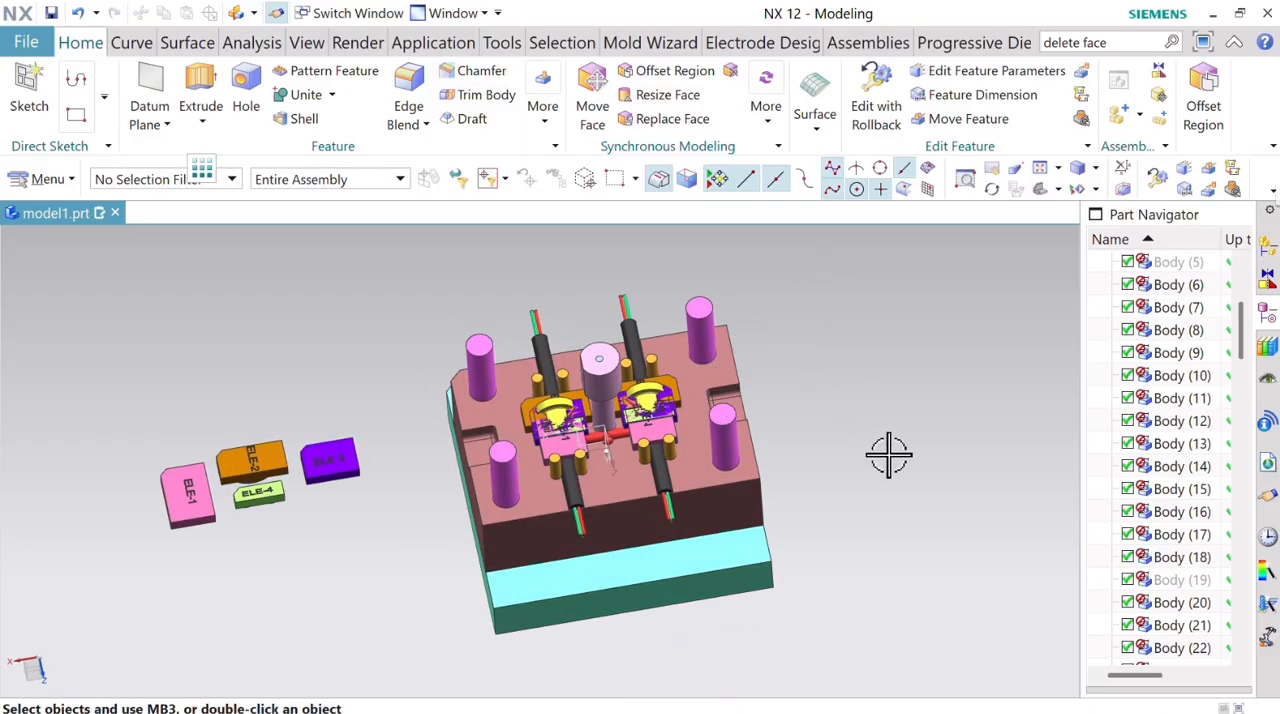
mouse_move(889, 455)
middle_down()
mouse_move(880, 434)
mouse_move(886, 445)
middle_up()
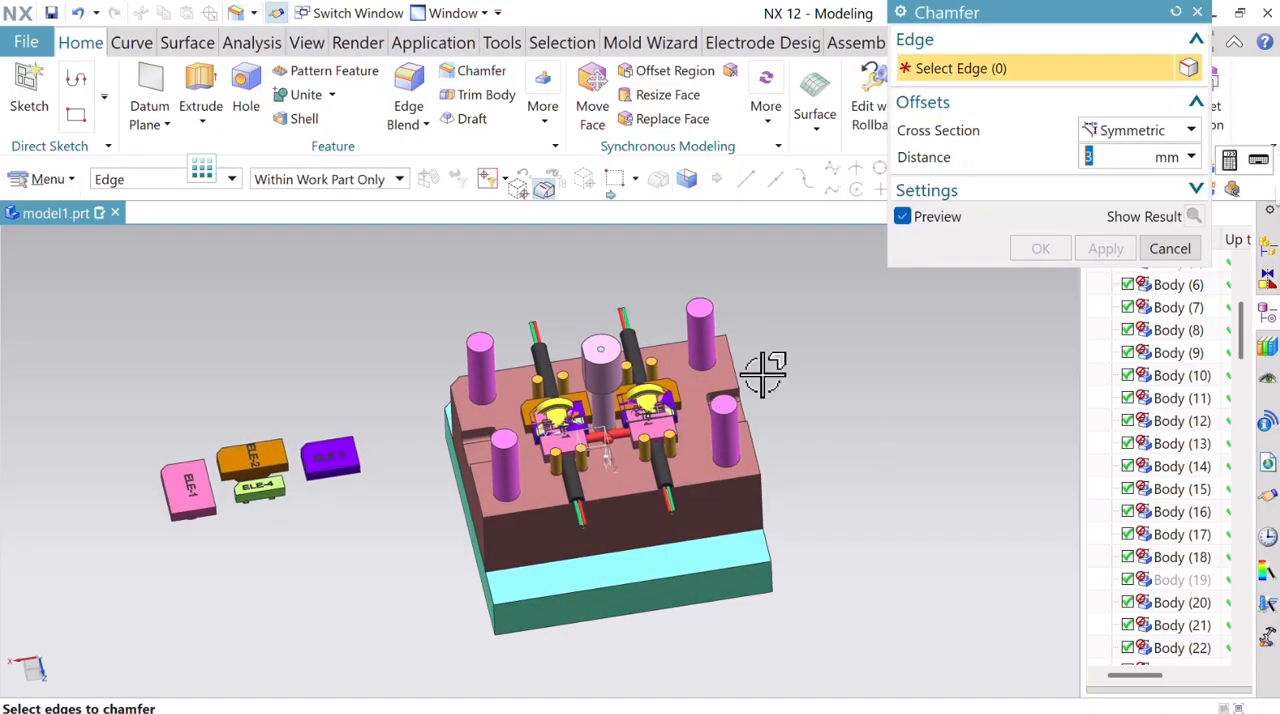
click(716, 307)
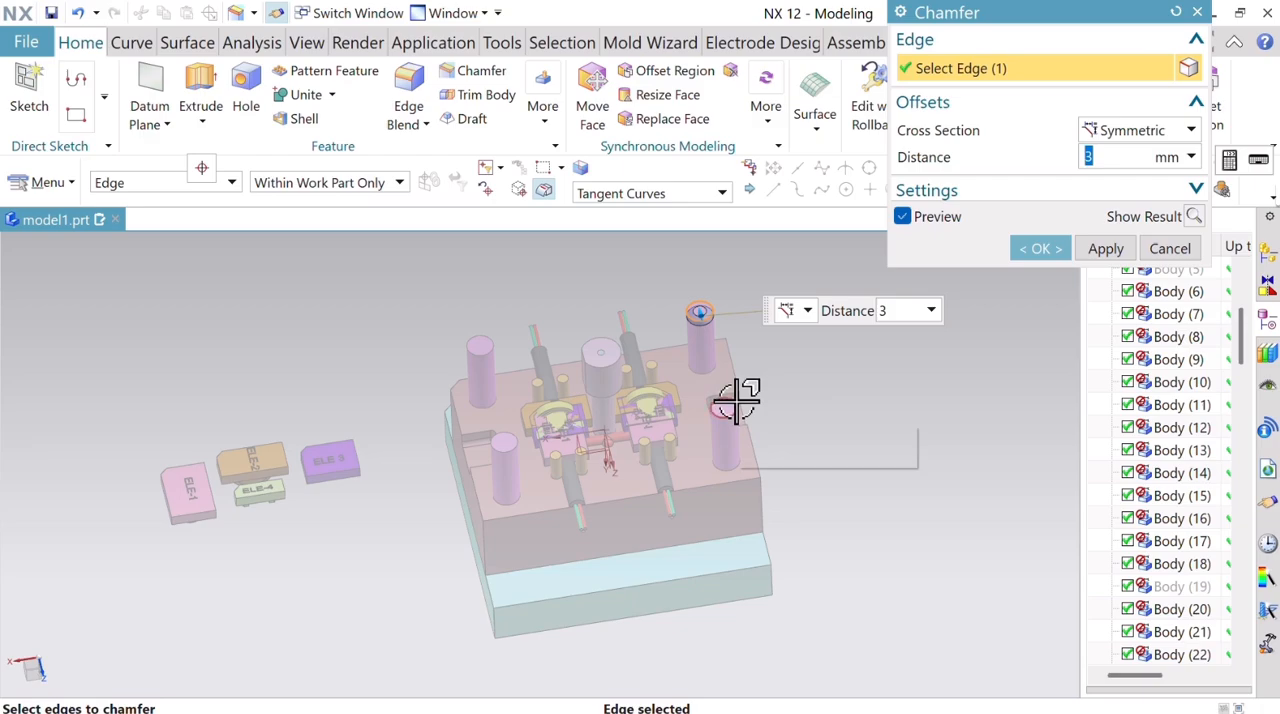
click(735, 402)
click(485, 345)
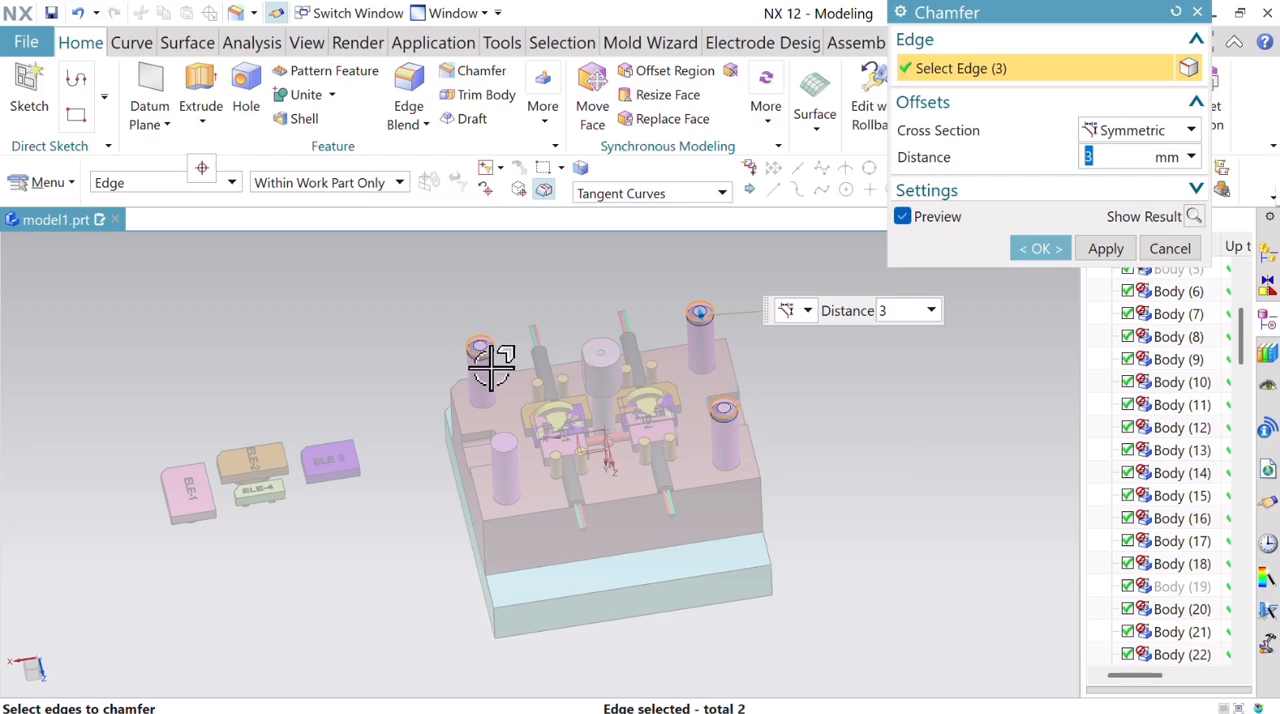
click(515, 436)
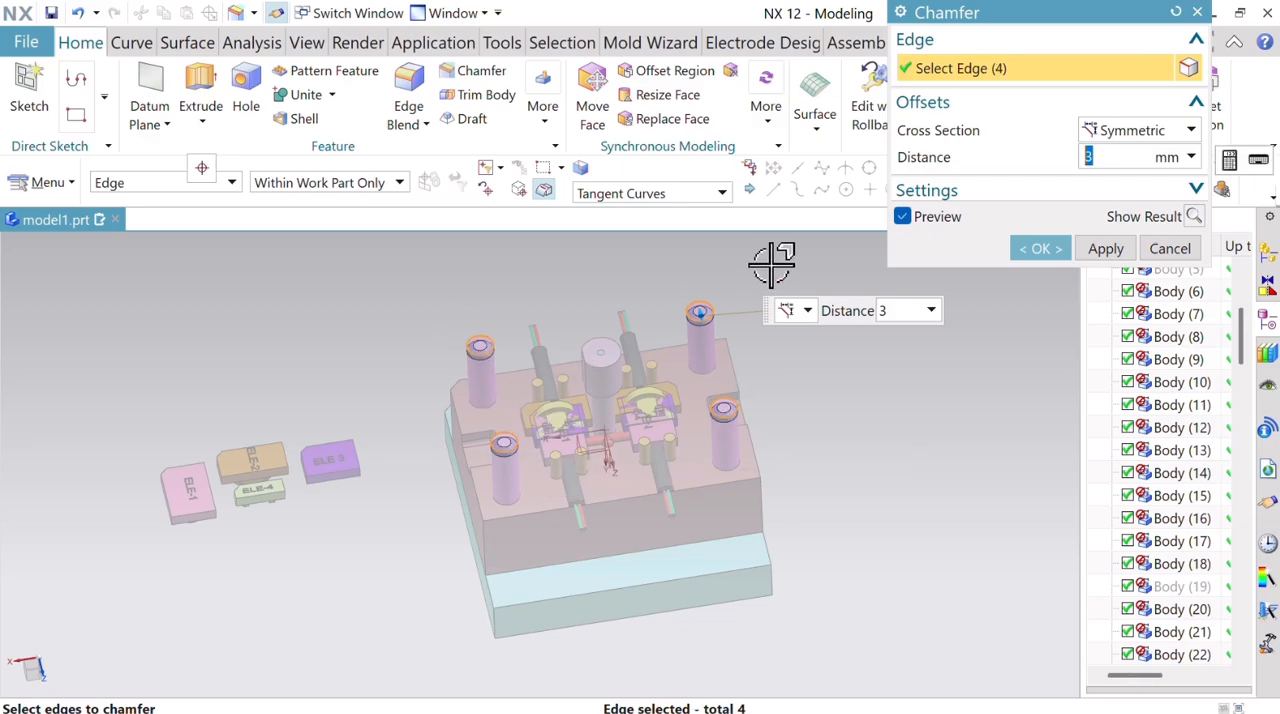
click(1193, 216)
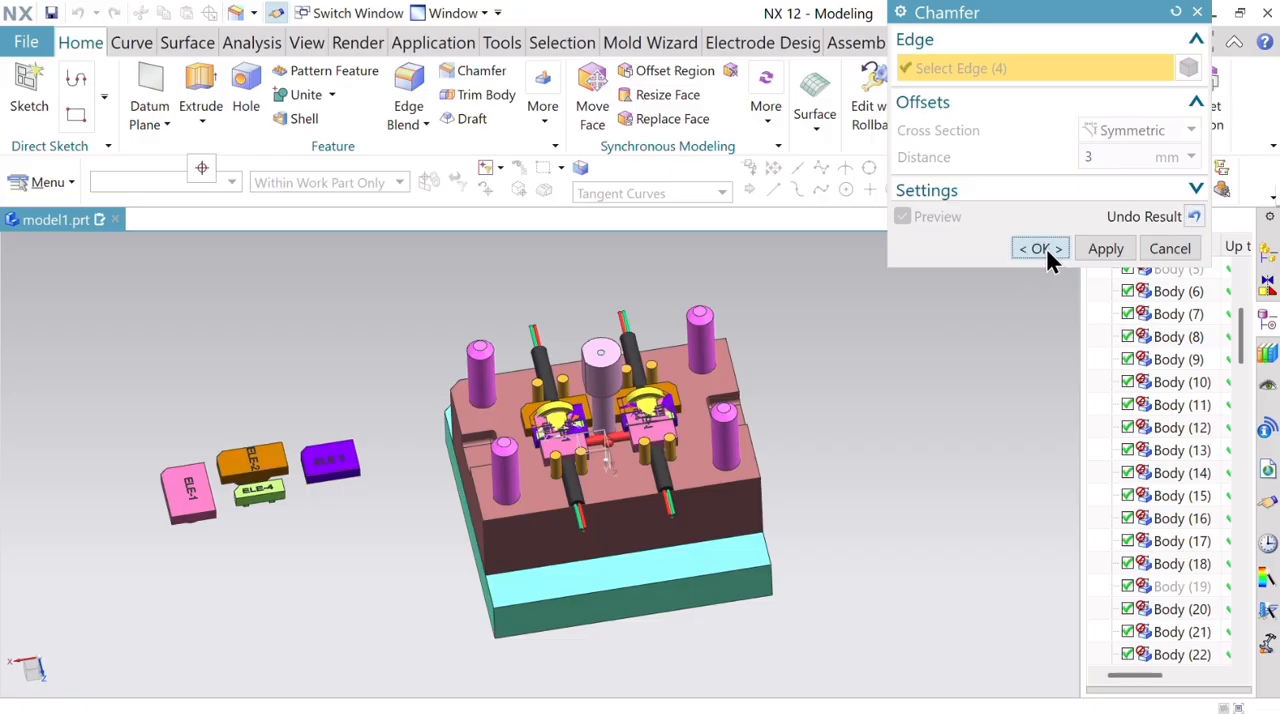
click(1045, 248)
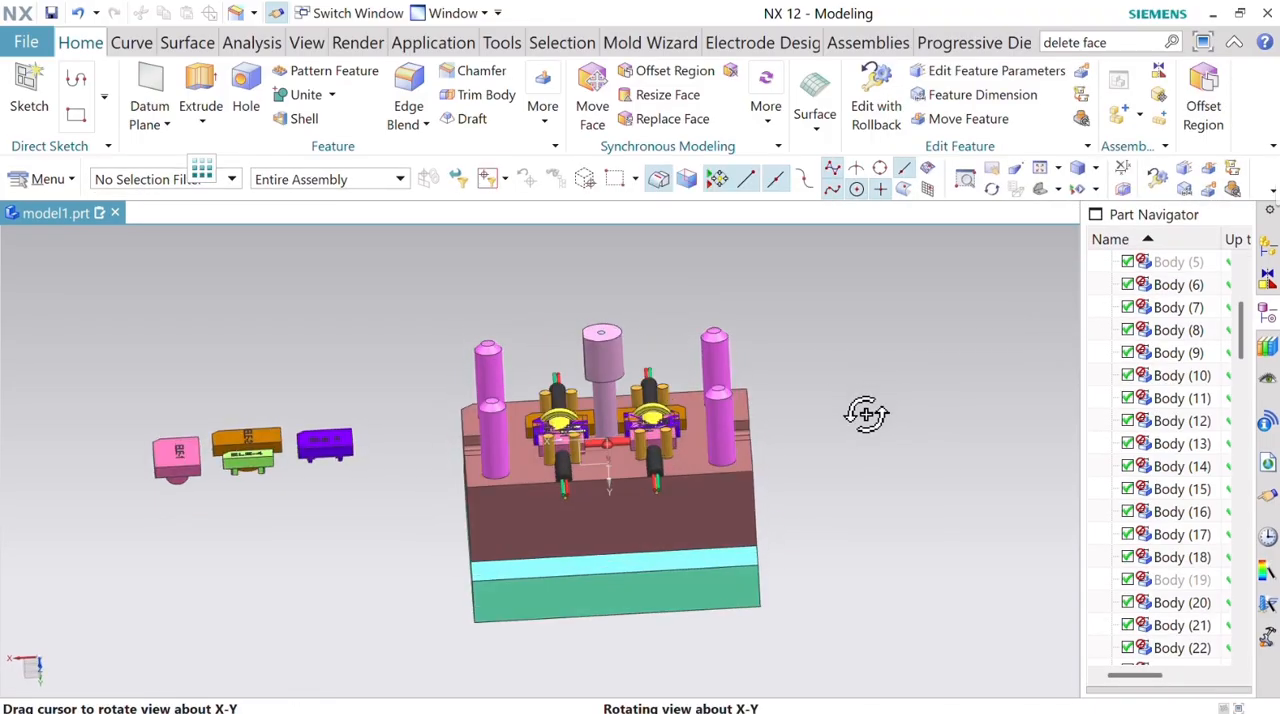